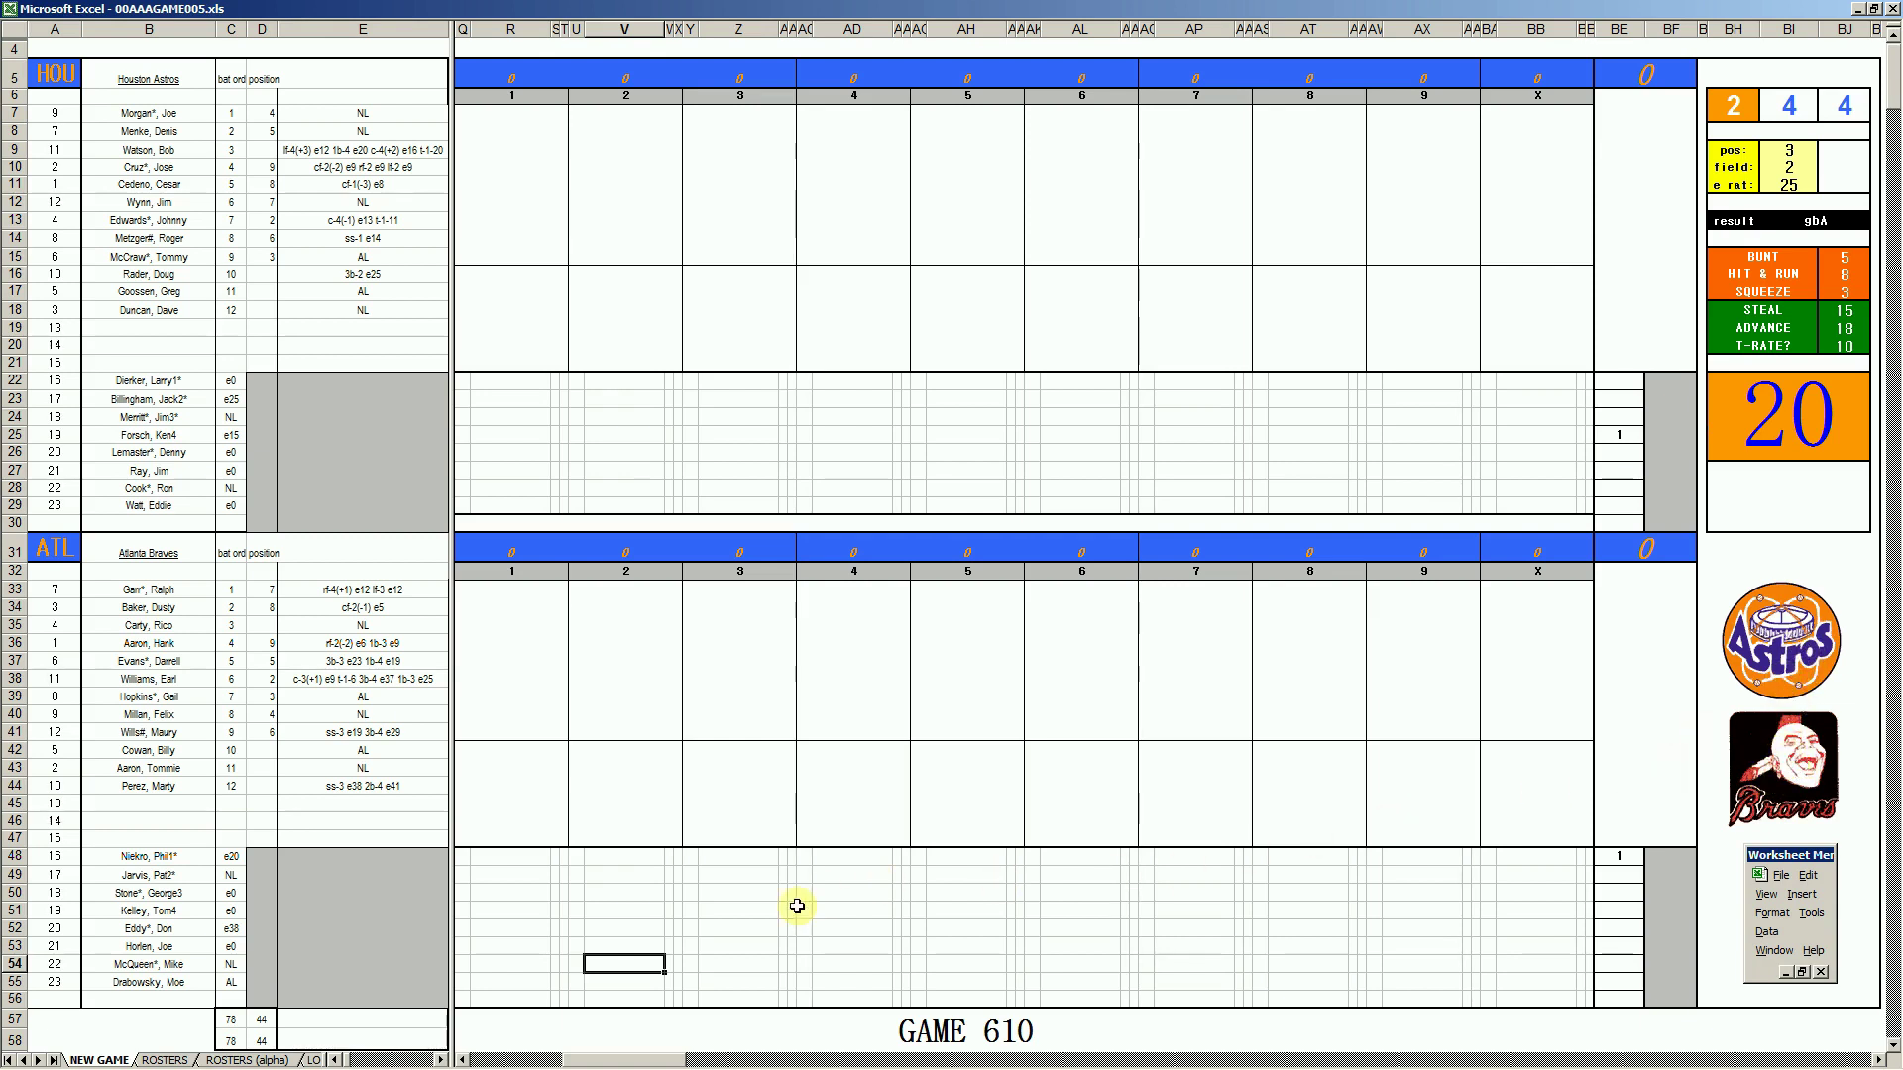
Switch to n6301atlhou.xls and review the Game 608 box score, including both starting pitchers and Houston's eighth inning
left_click(686, 1058)
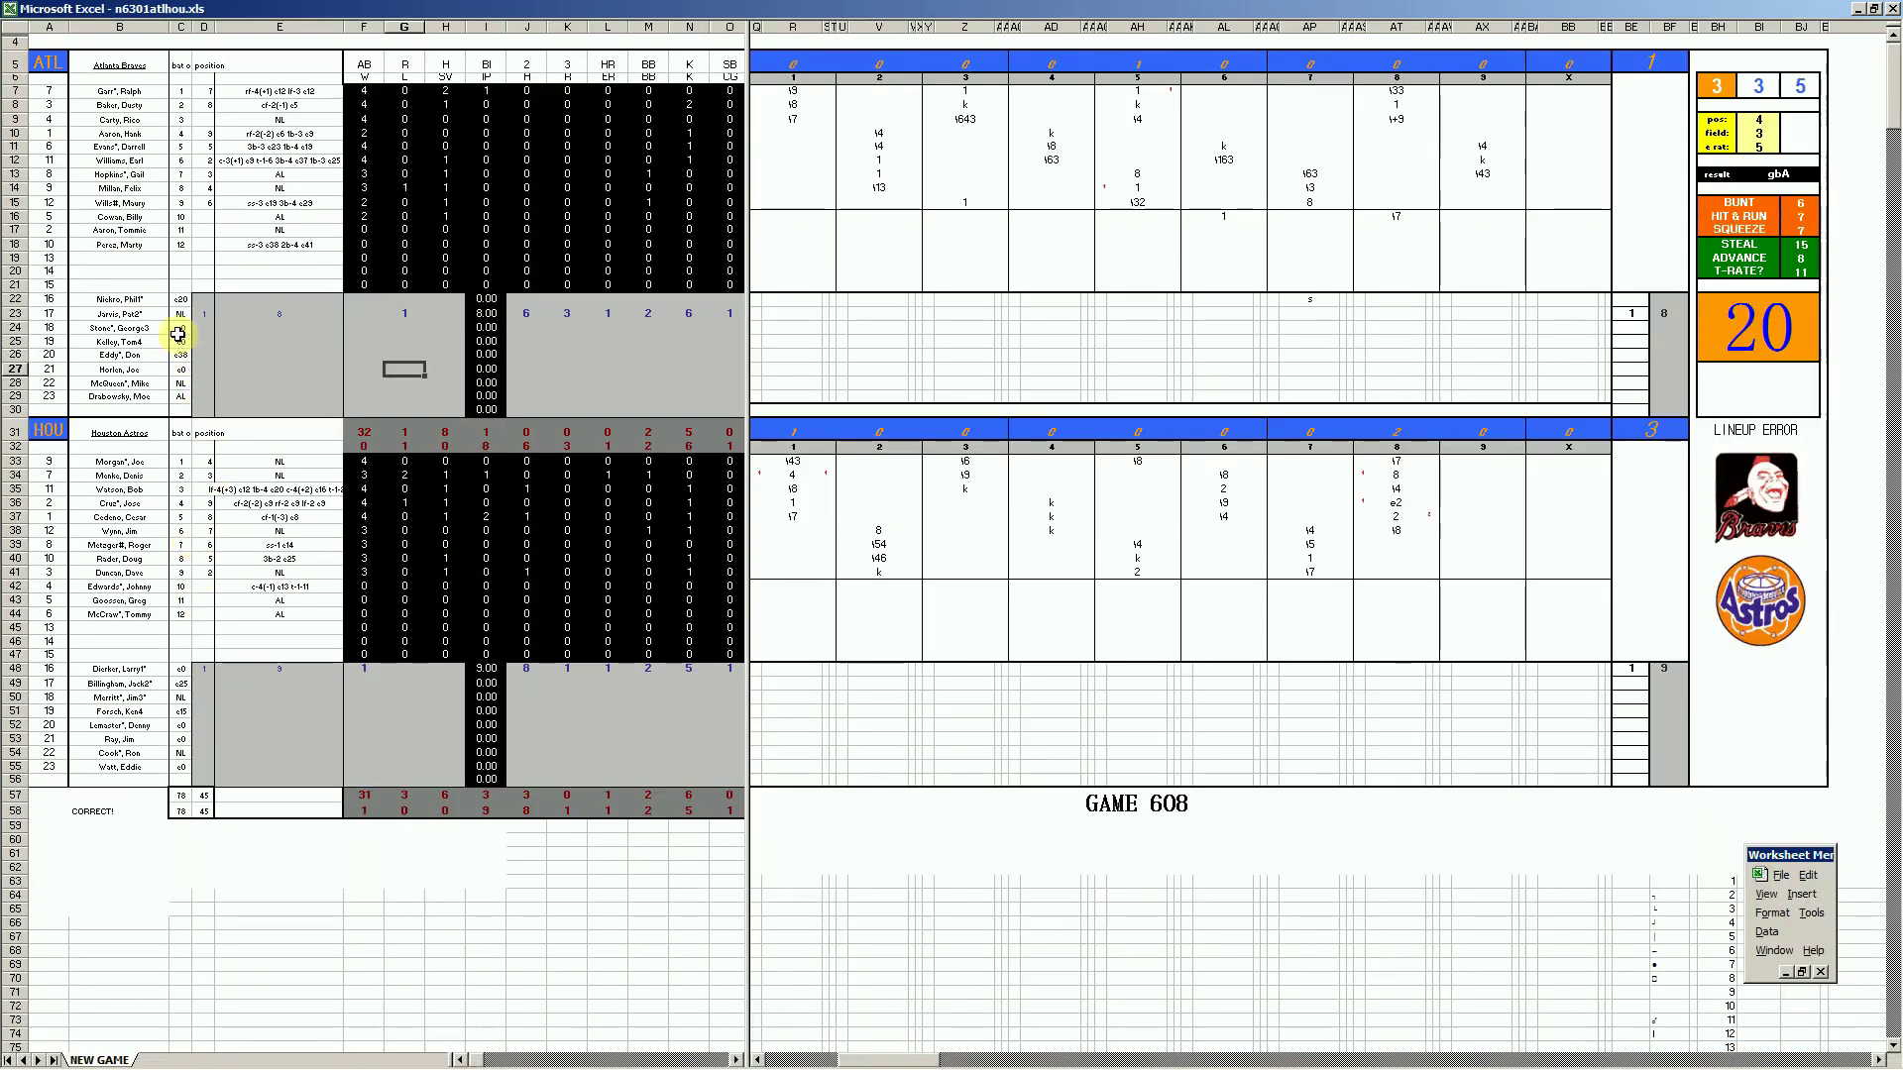
left_click(153, 315)
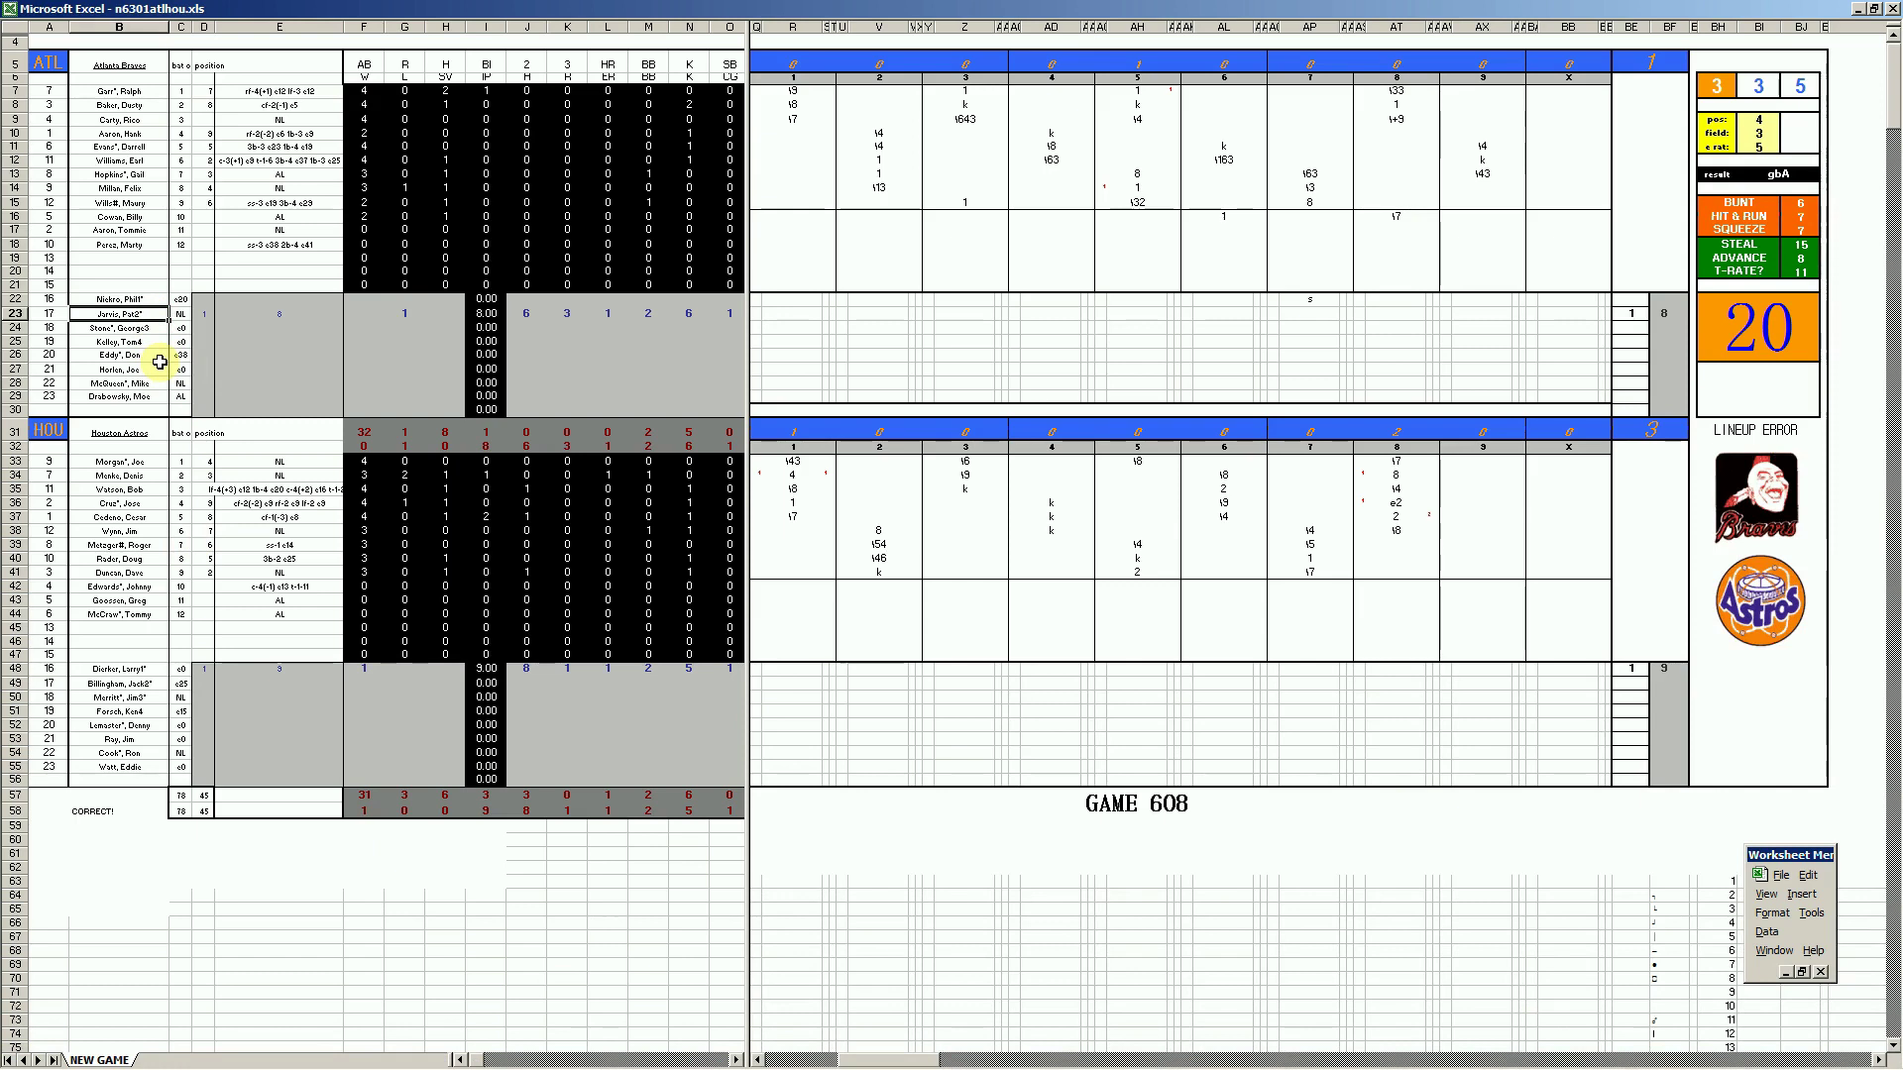
left_click(142, 671)
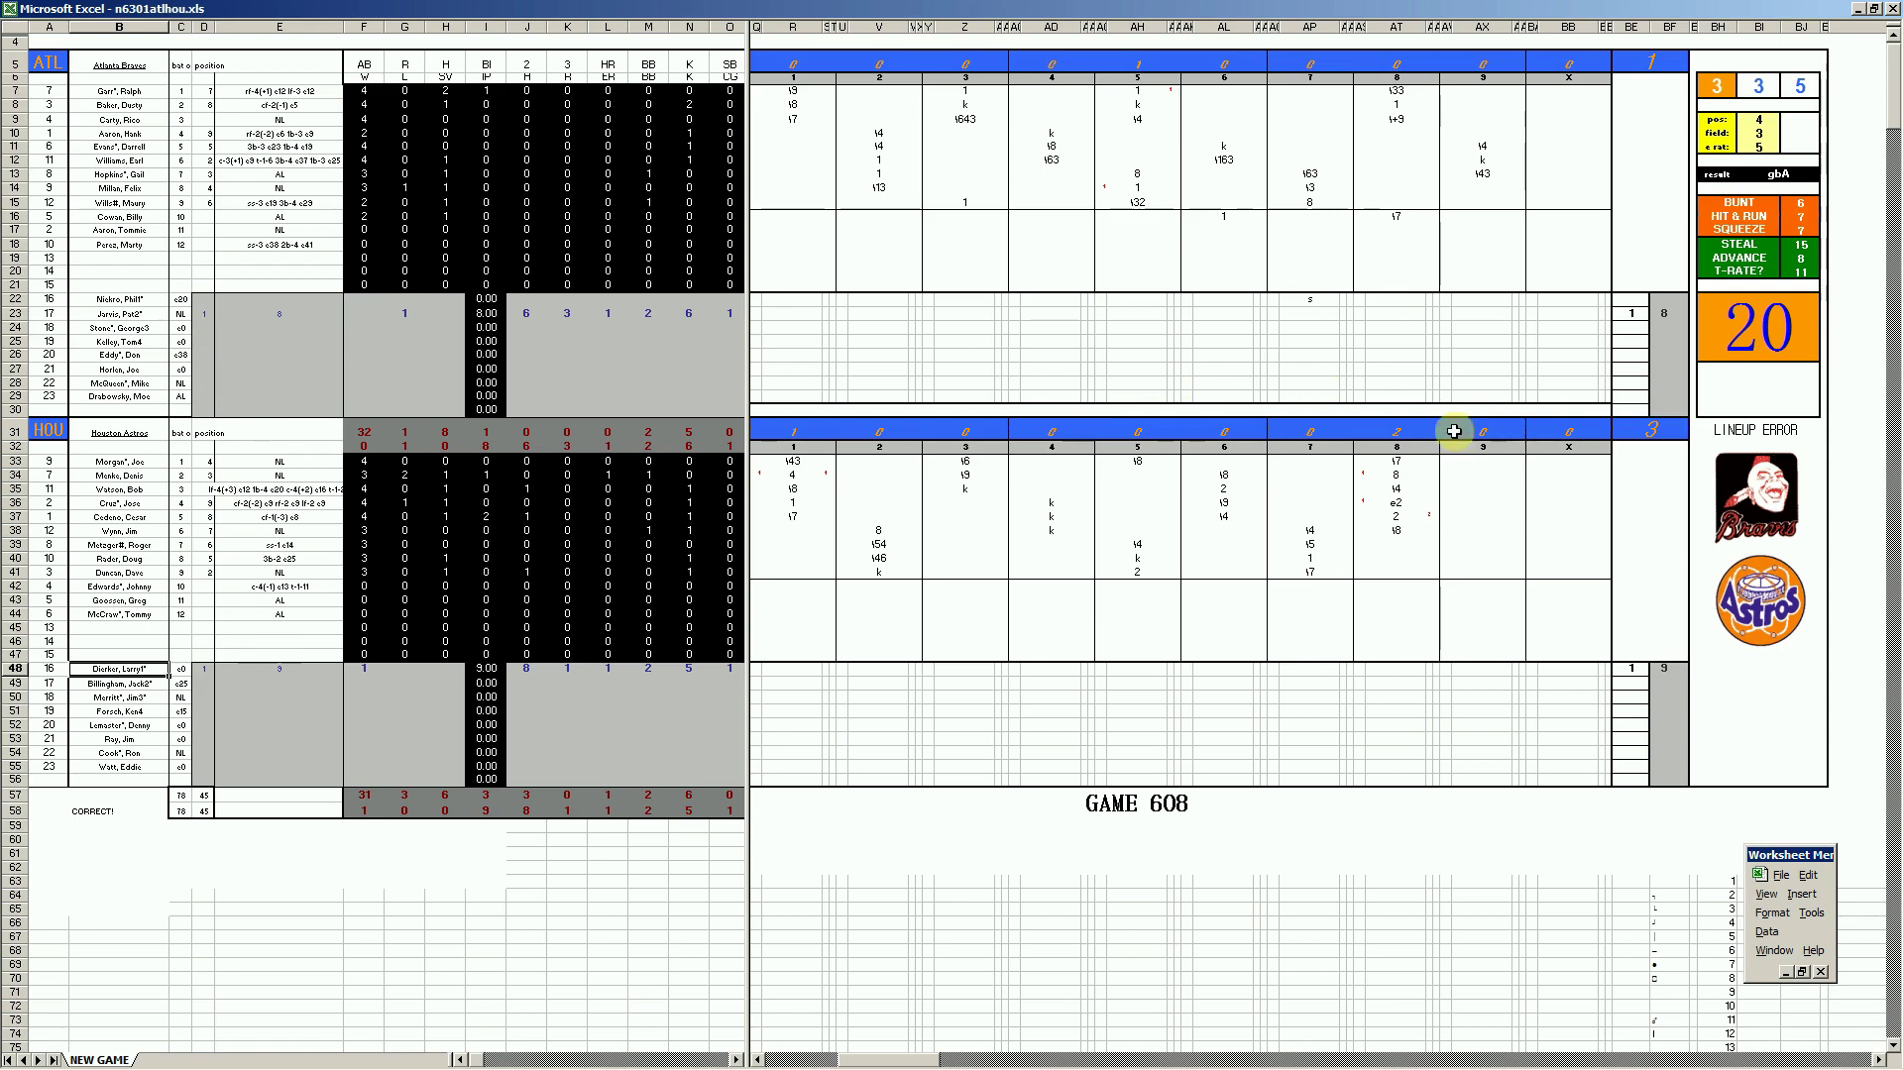
left_click(1405, 503)
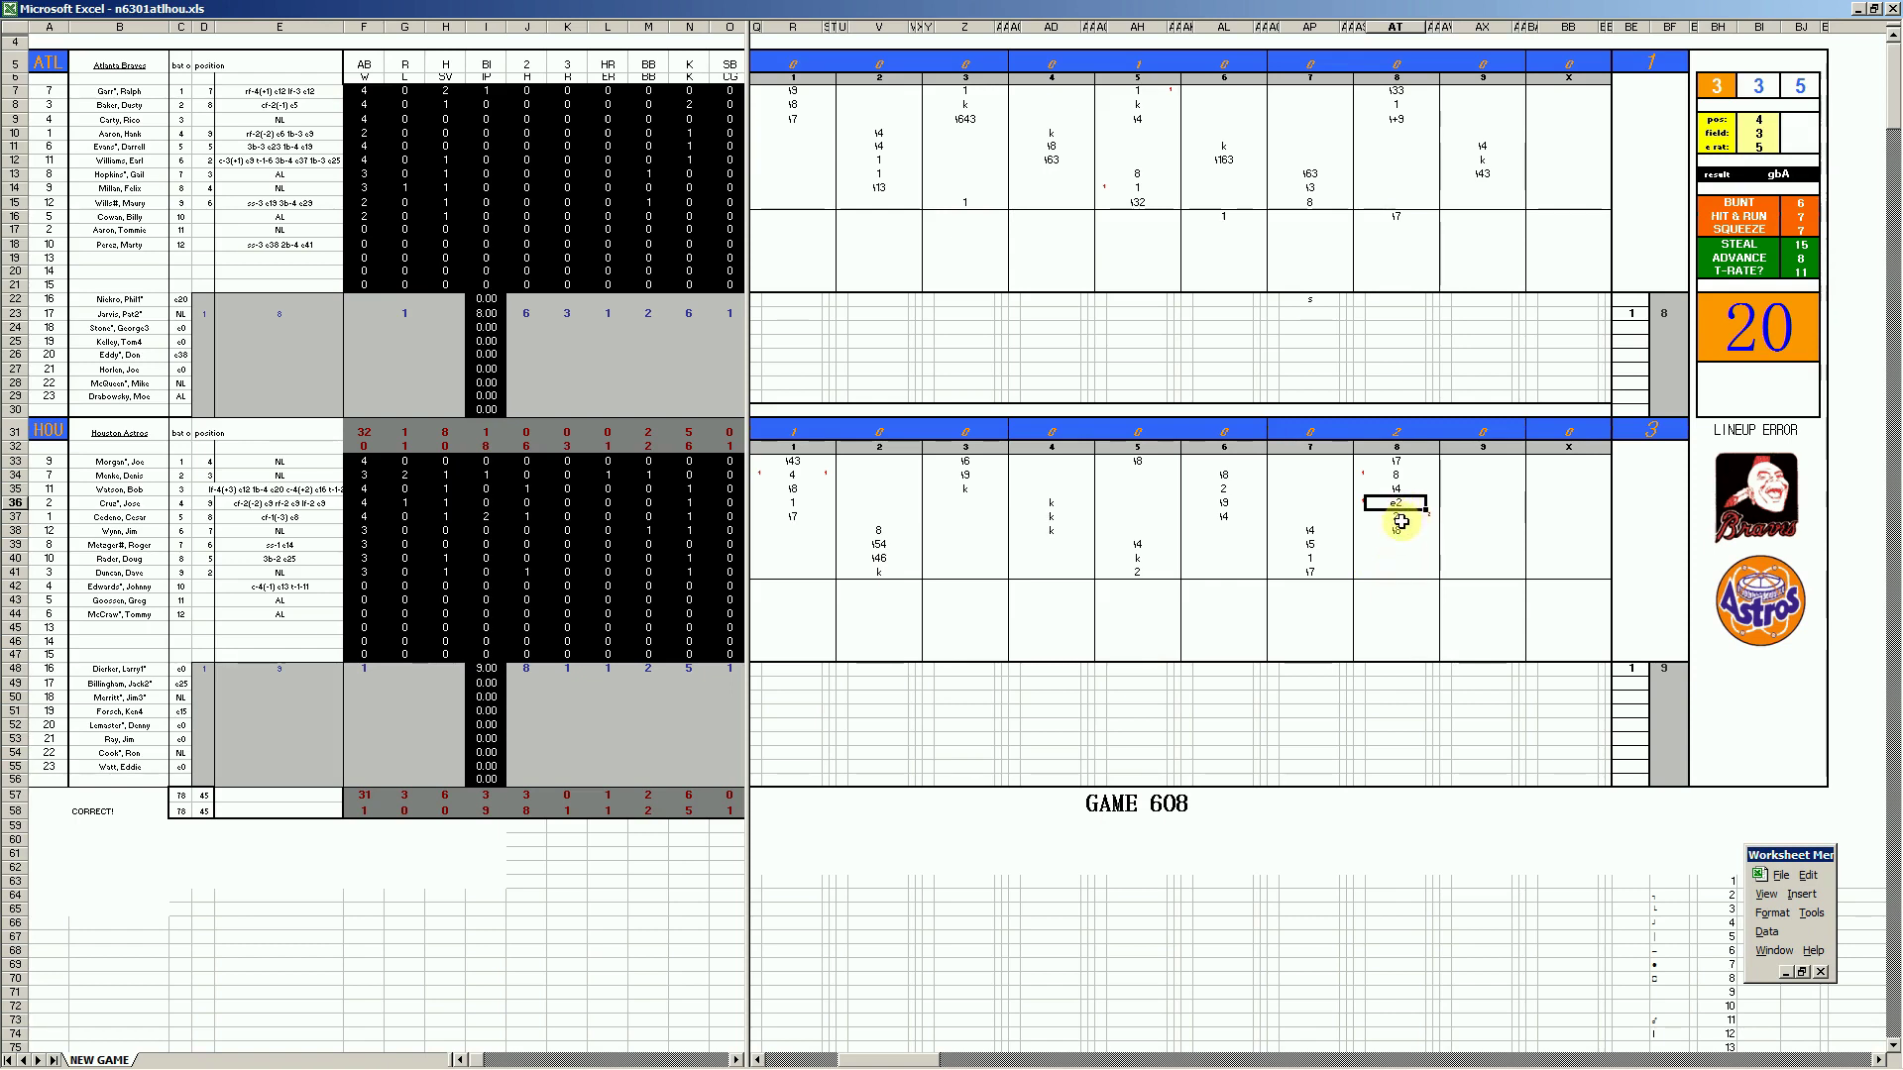
left_click(1399, 517)
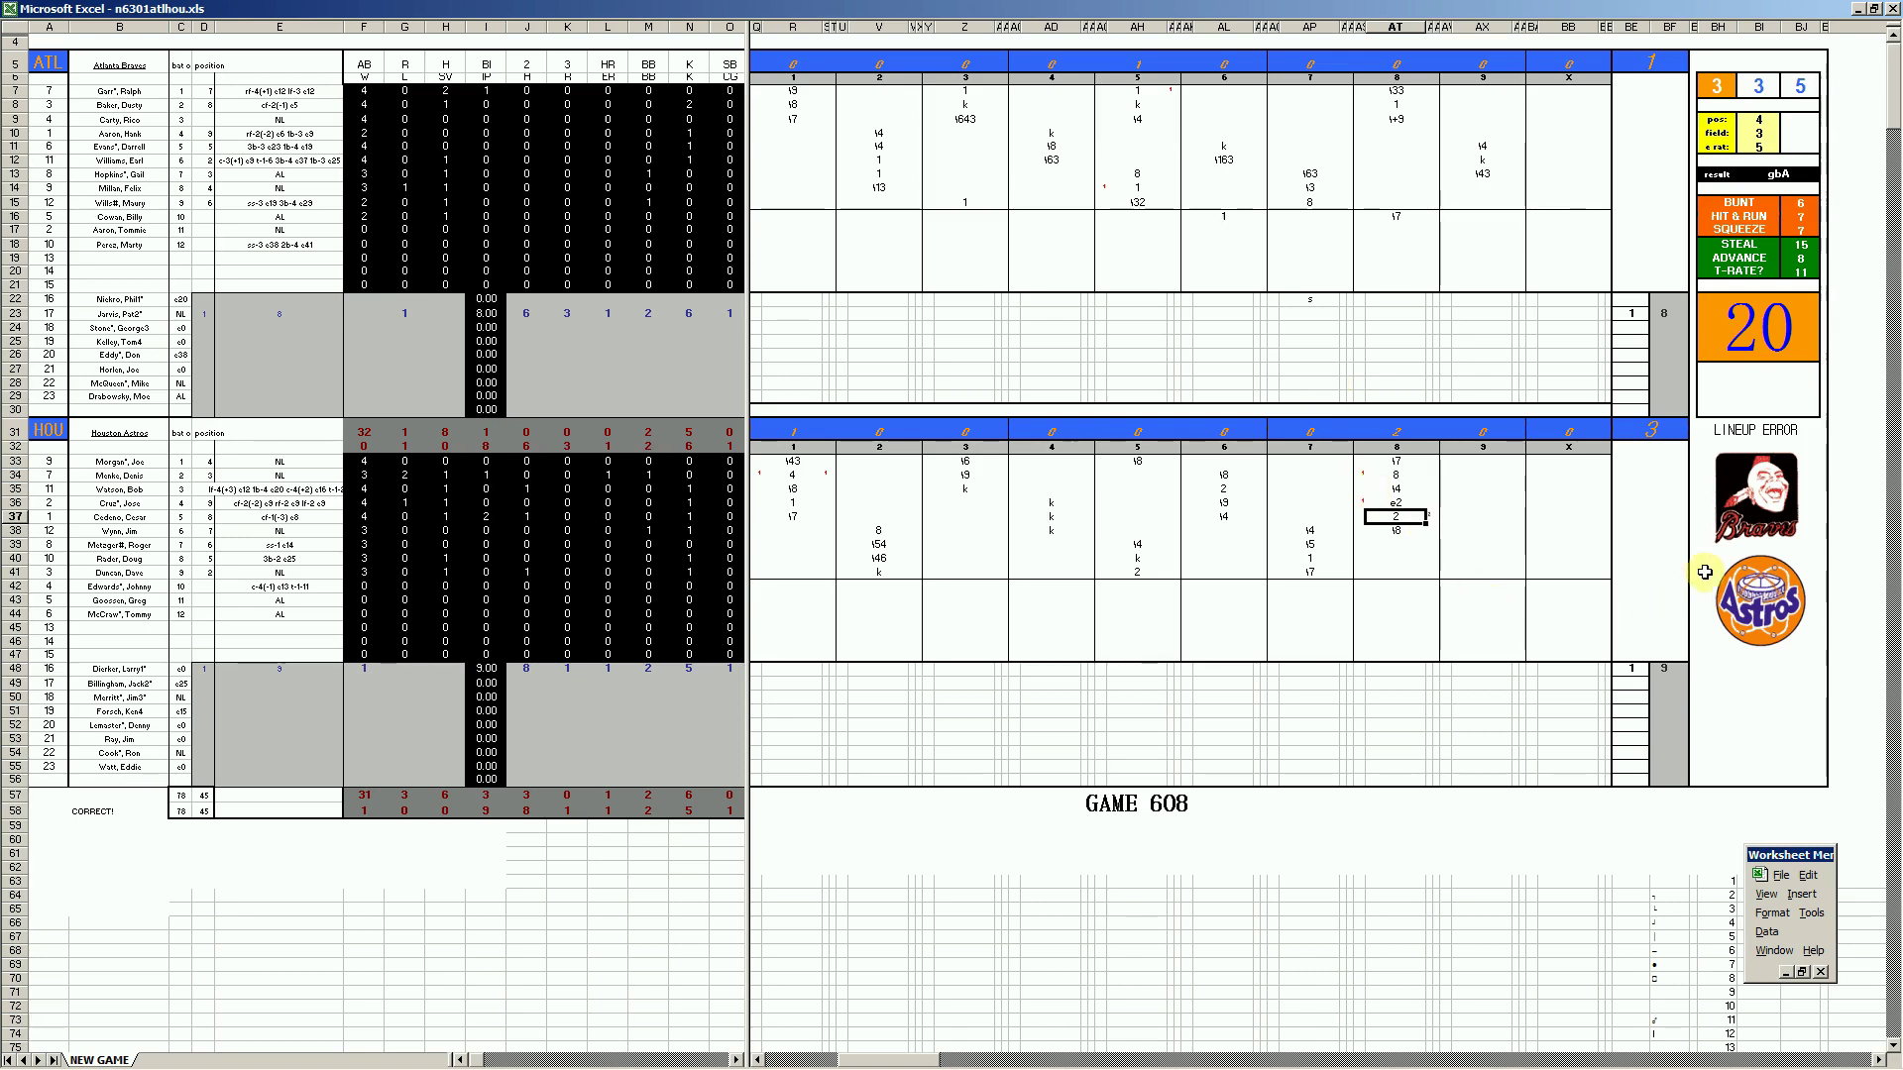
left_click(1763, 486)
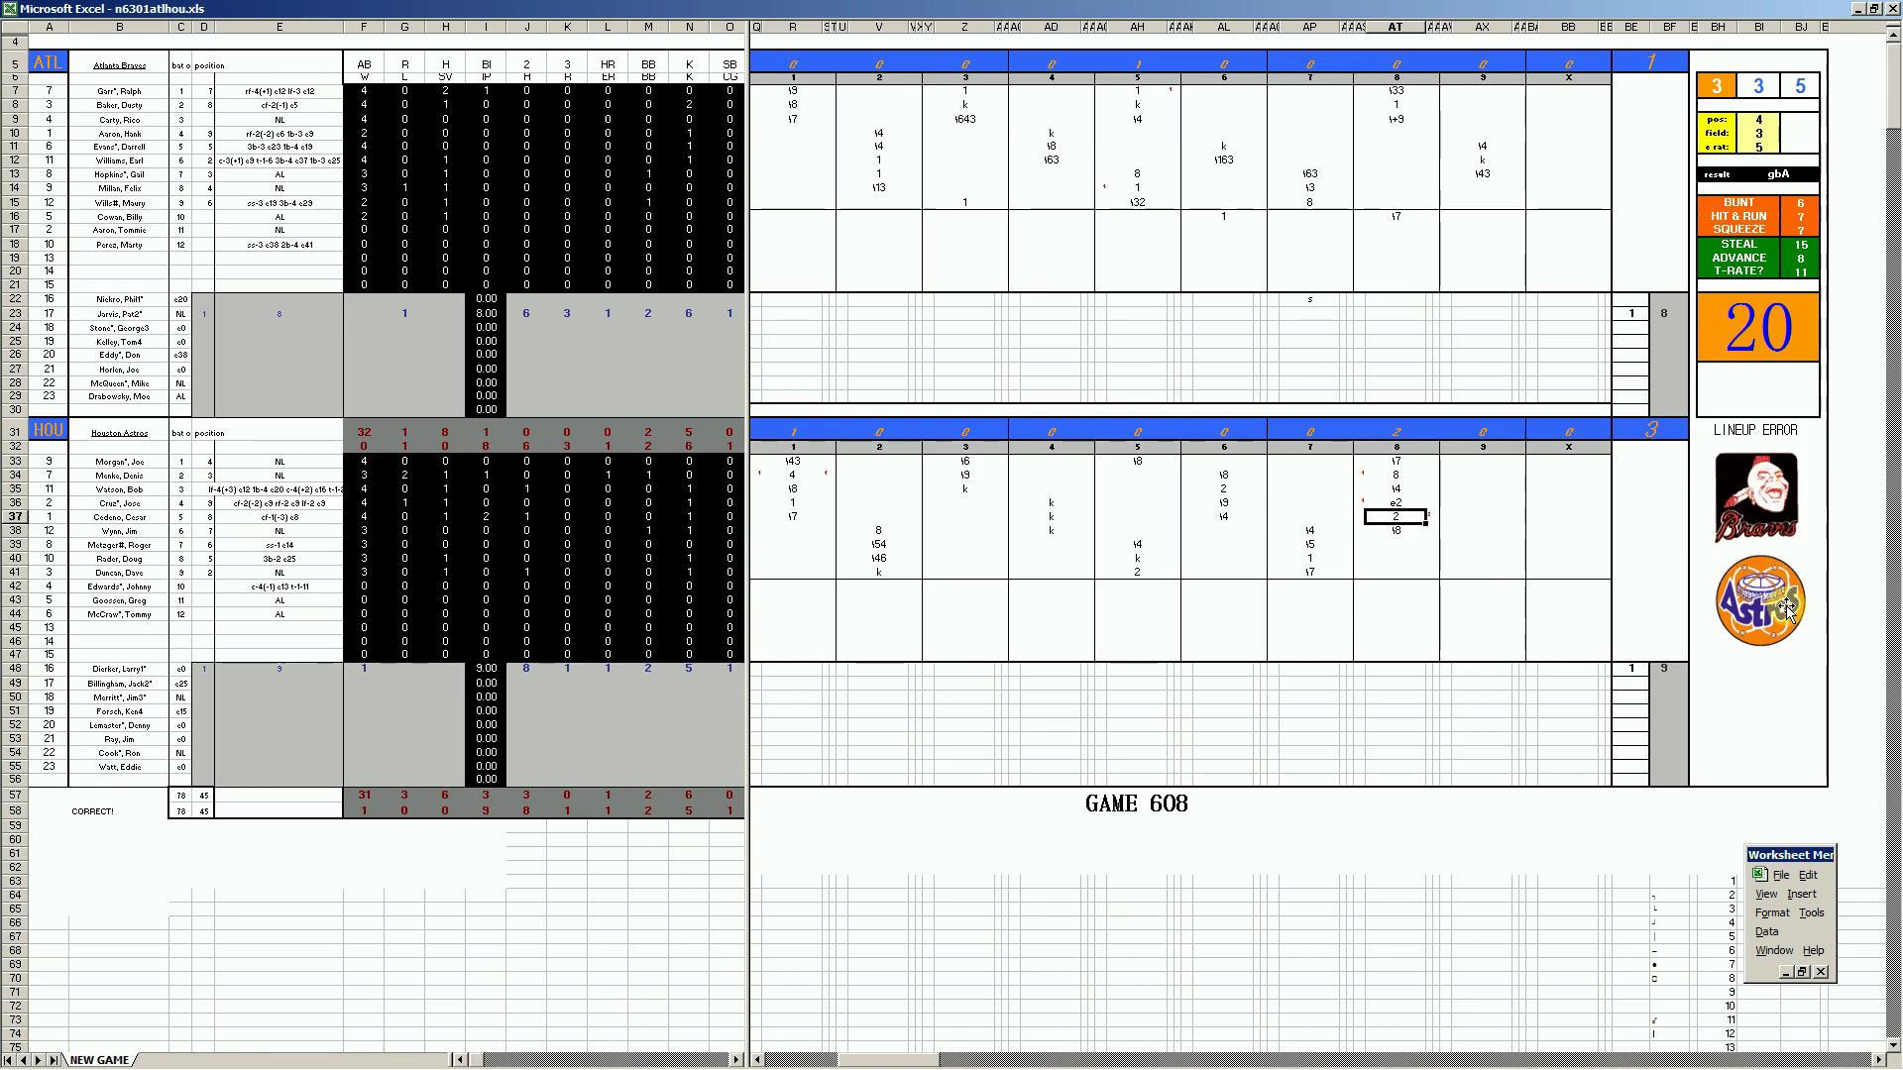
Close the n6301atlhou.xls workbook without saving its changes
mouse_move(520, 1064)
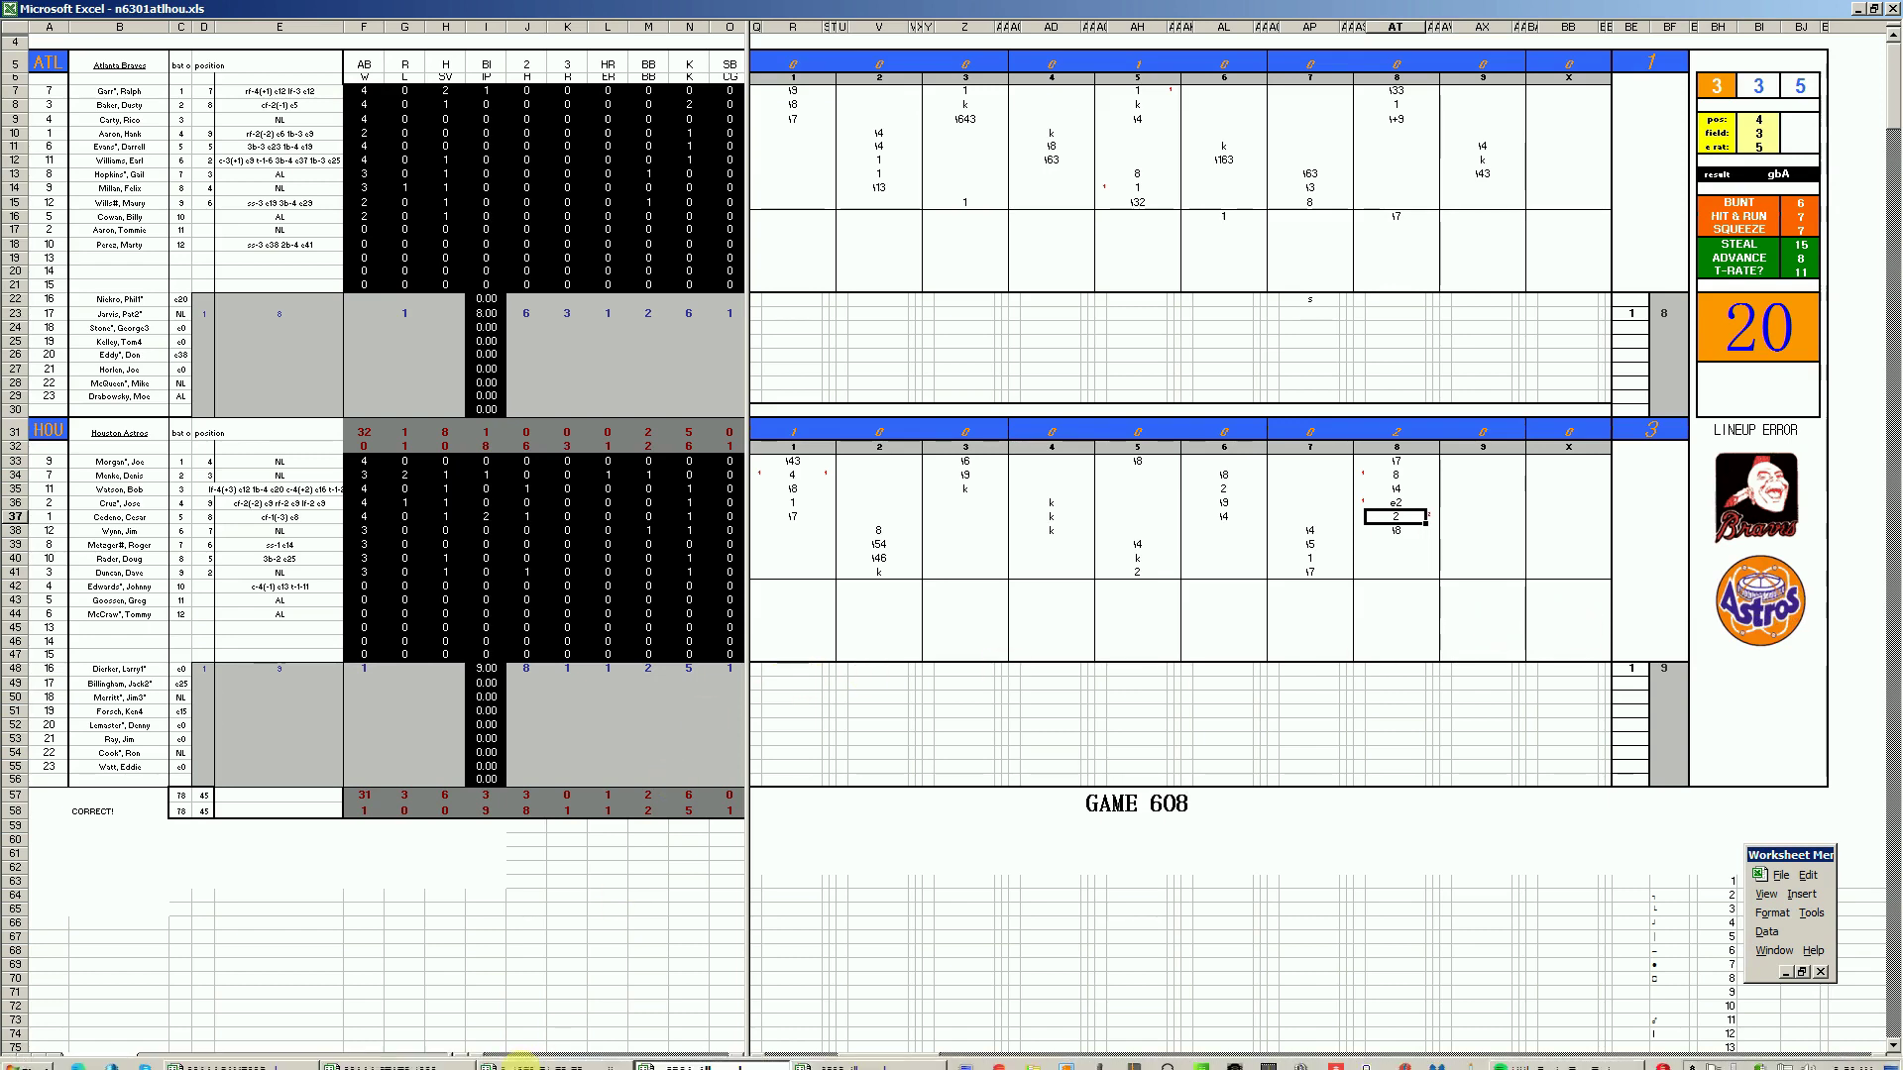
right_click(649, 1054)
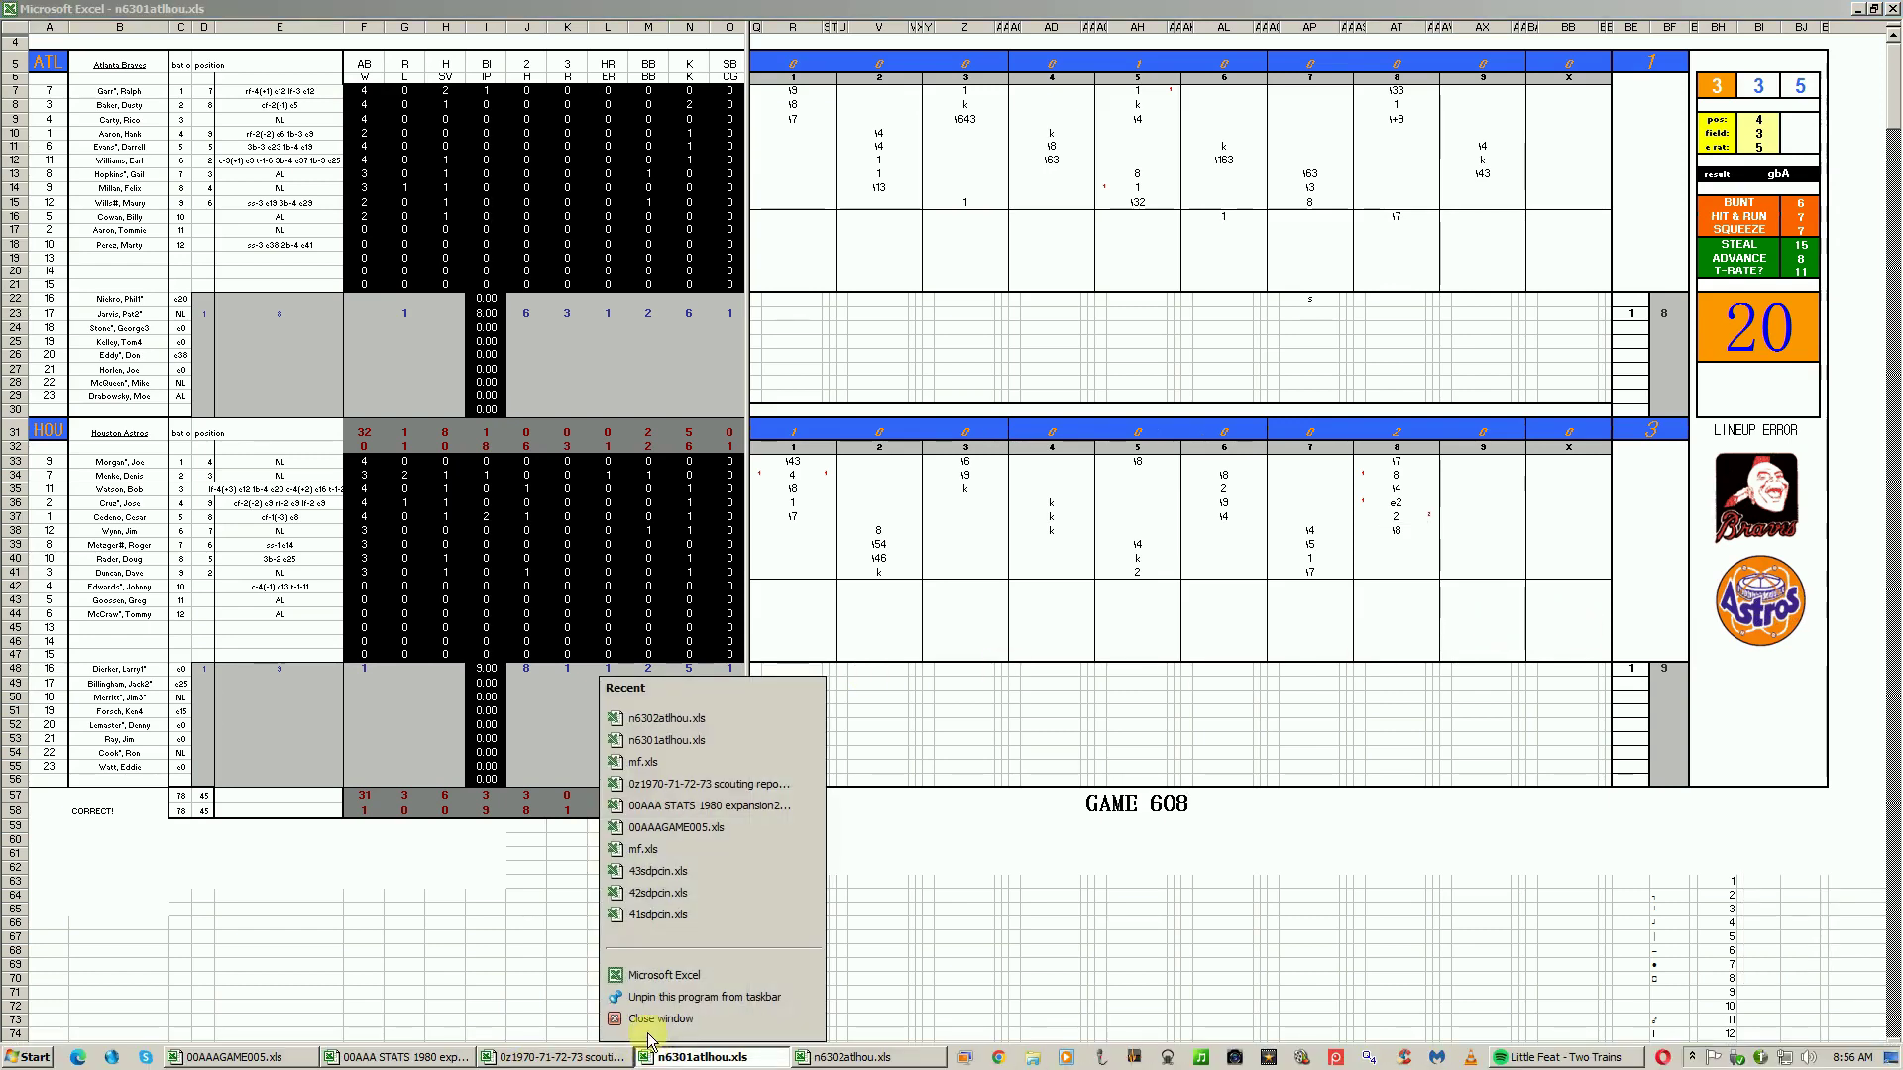
left_click(654, 1018)
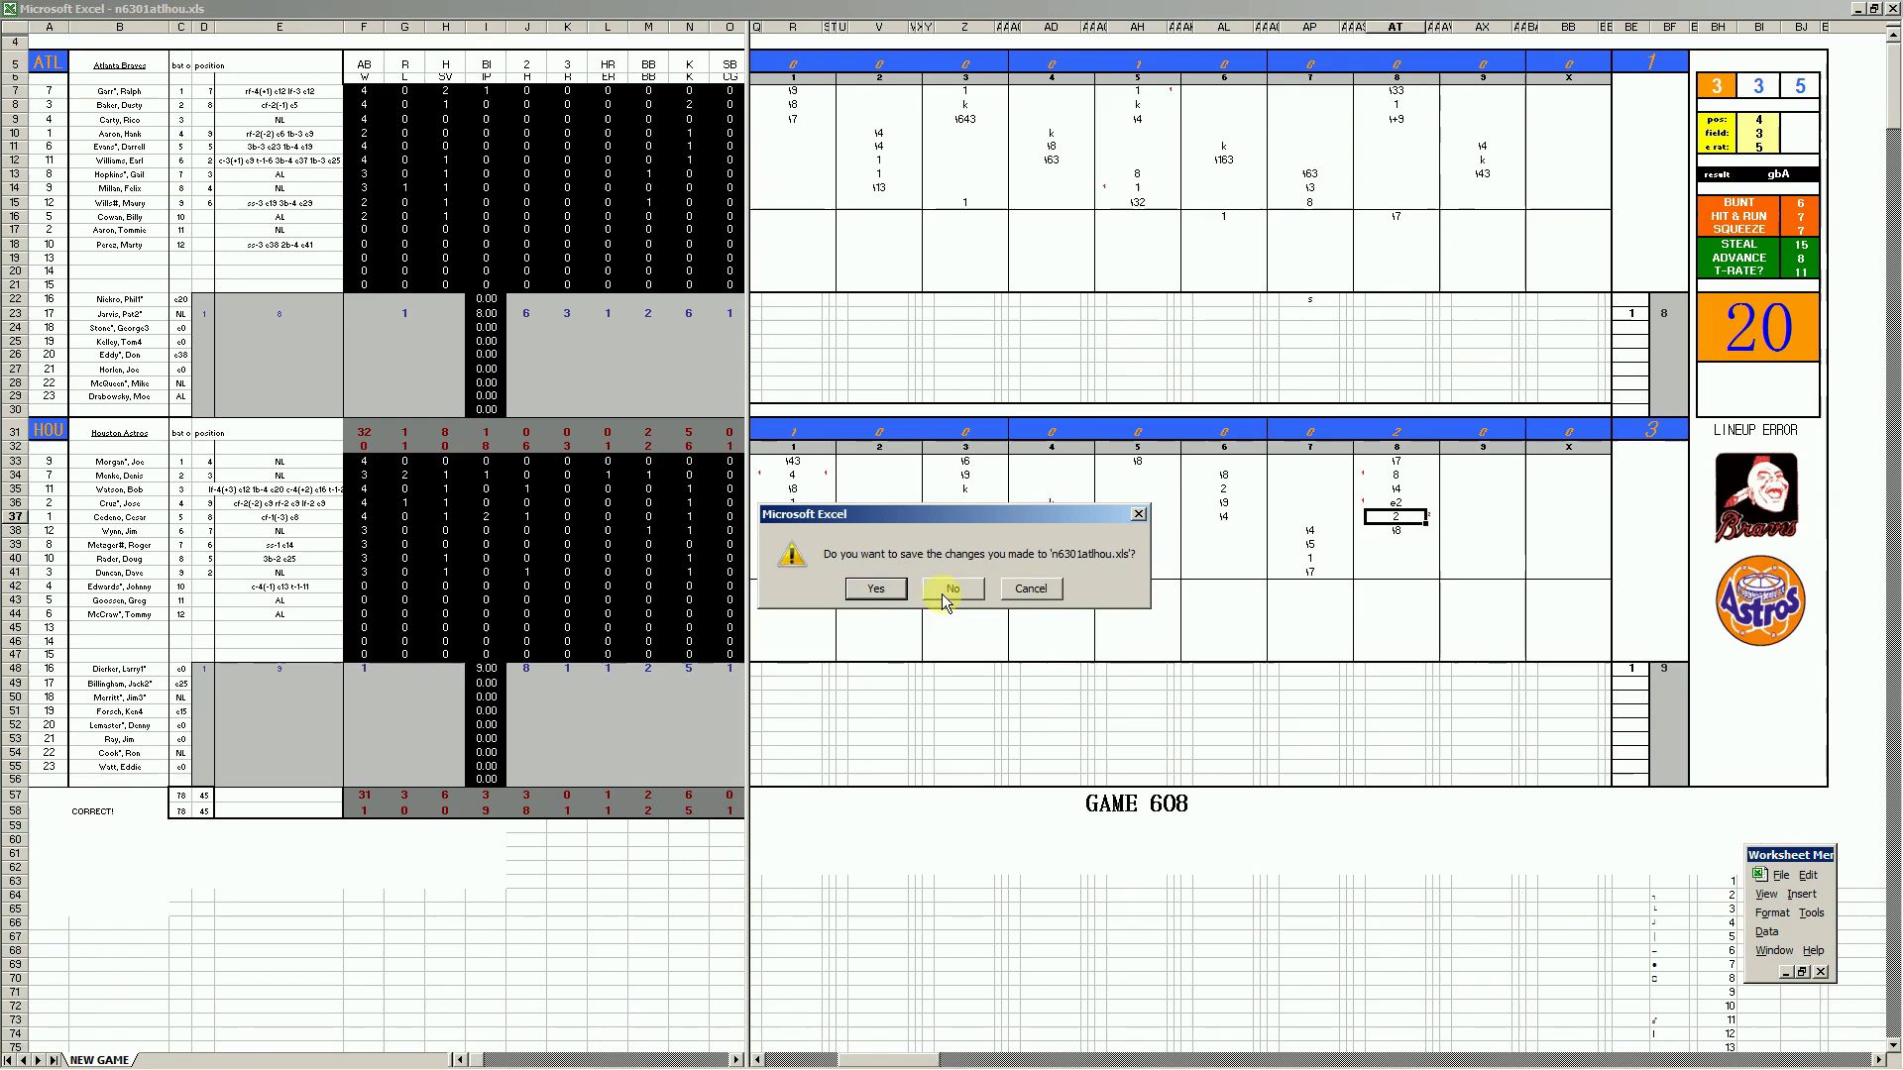
left_click(946, 593)
Switch to n6302atlhou.xls and review the Game 609 box score, including Atlanta's starting pitcher and both teams' hit totals
left_click(734, 1058)
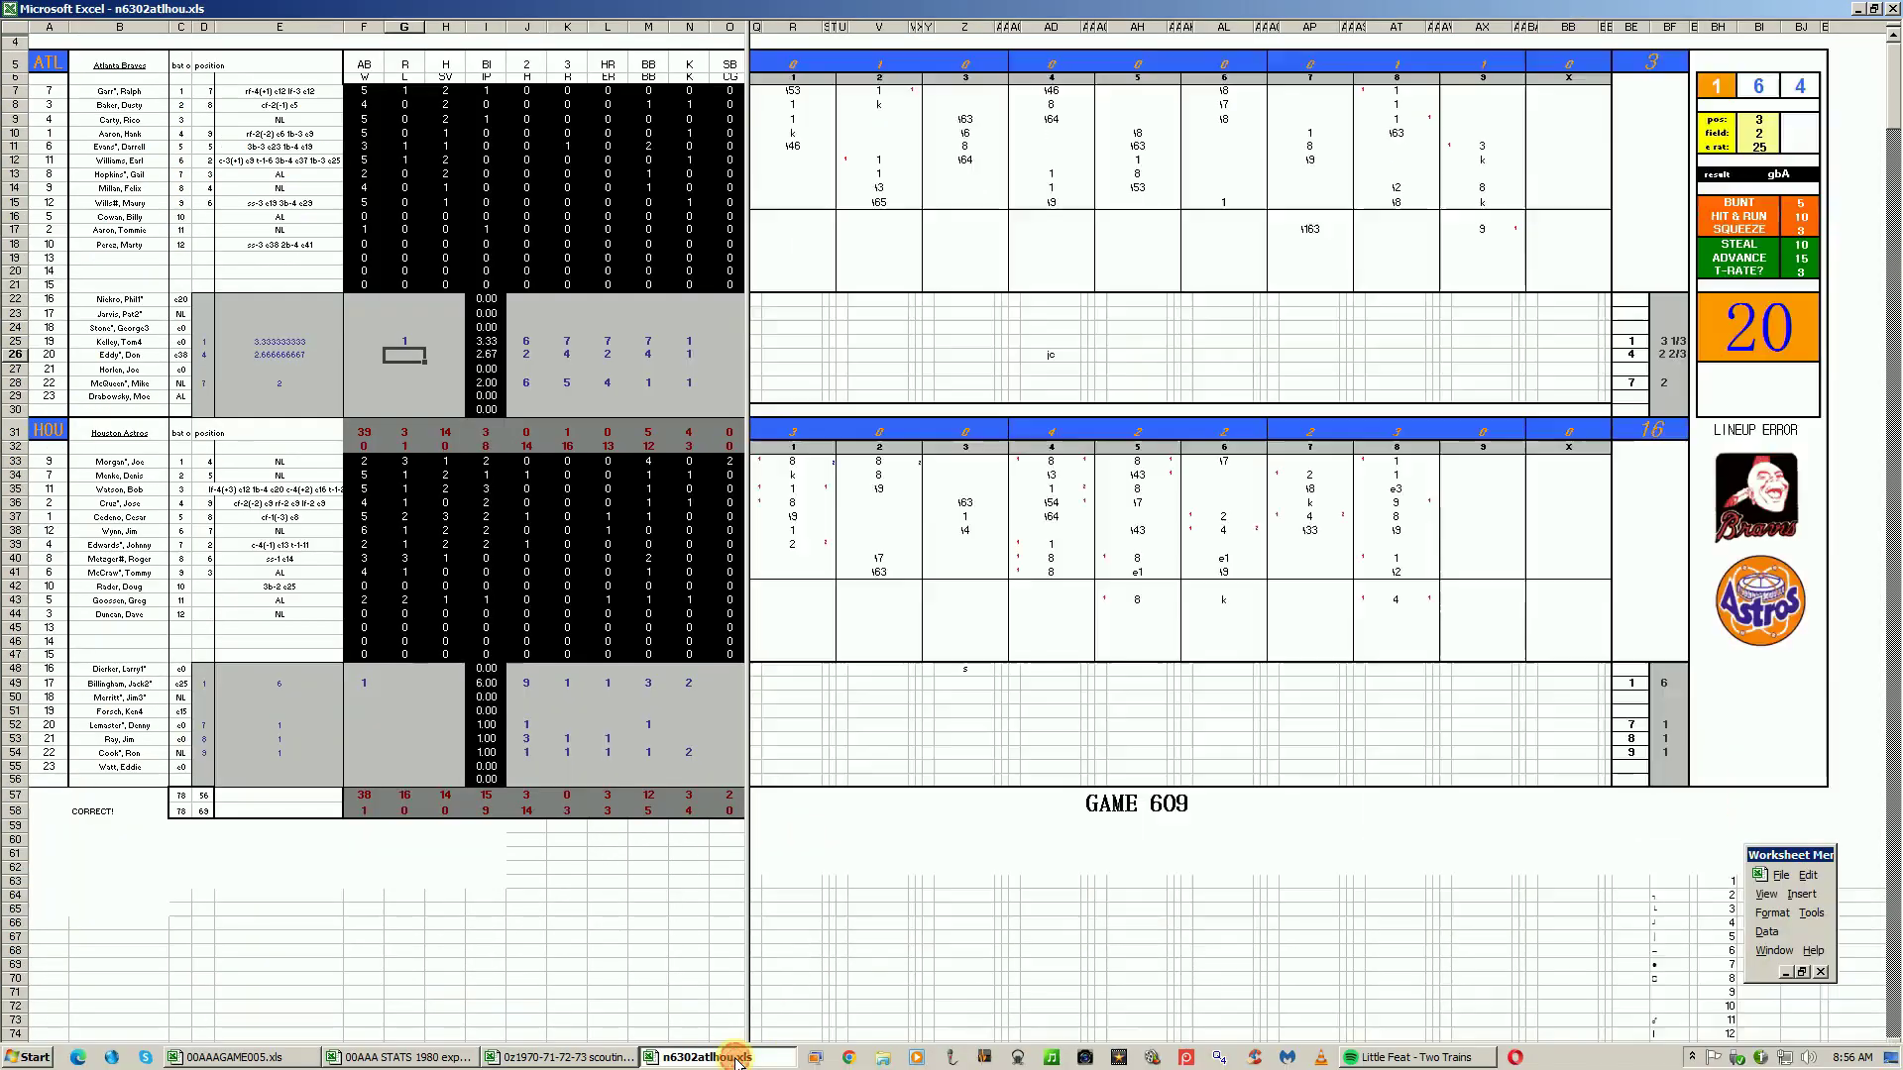
left_click(147, 343)
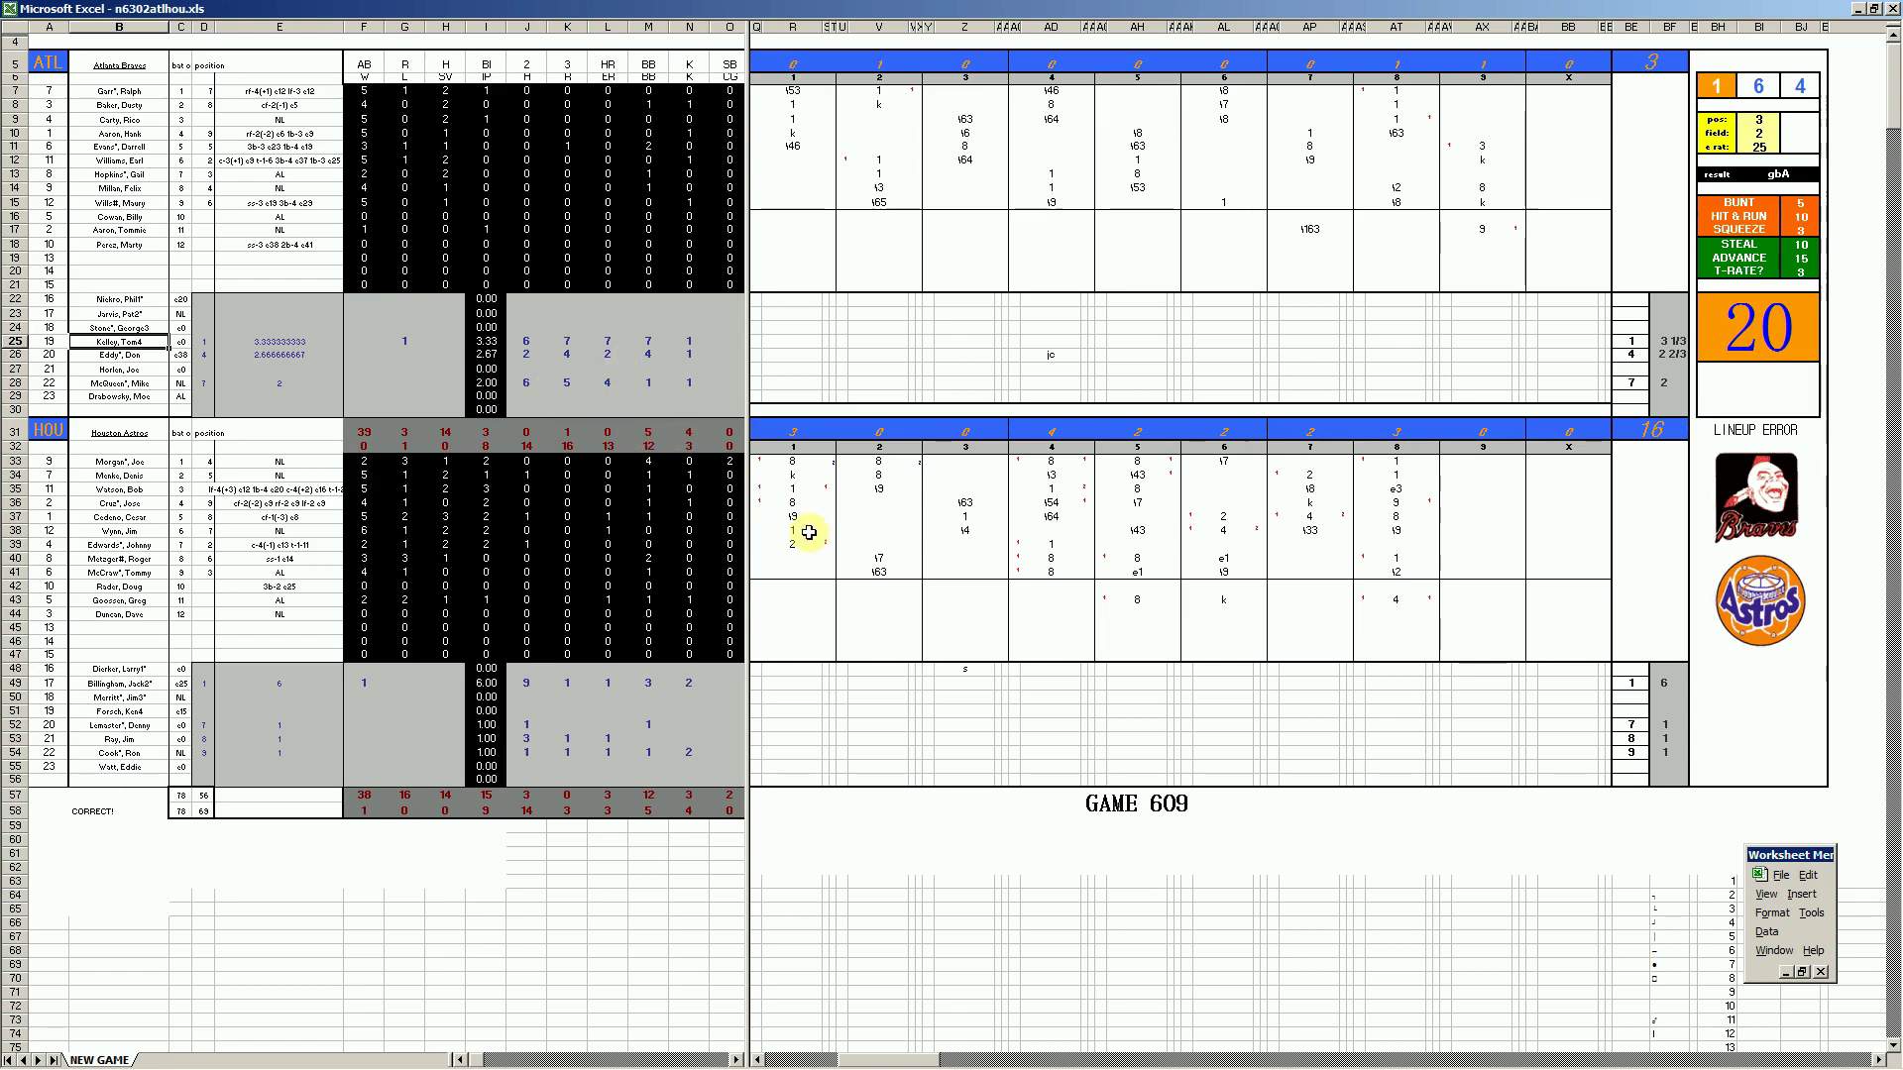
left_click(448, 434)
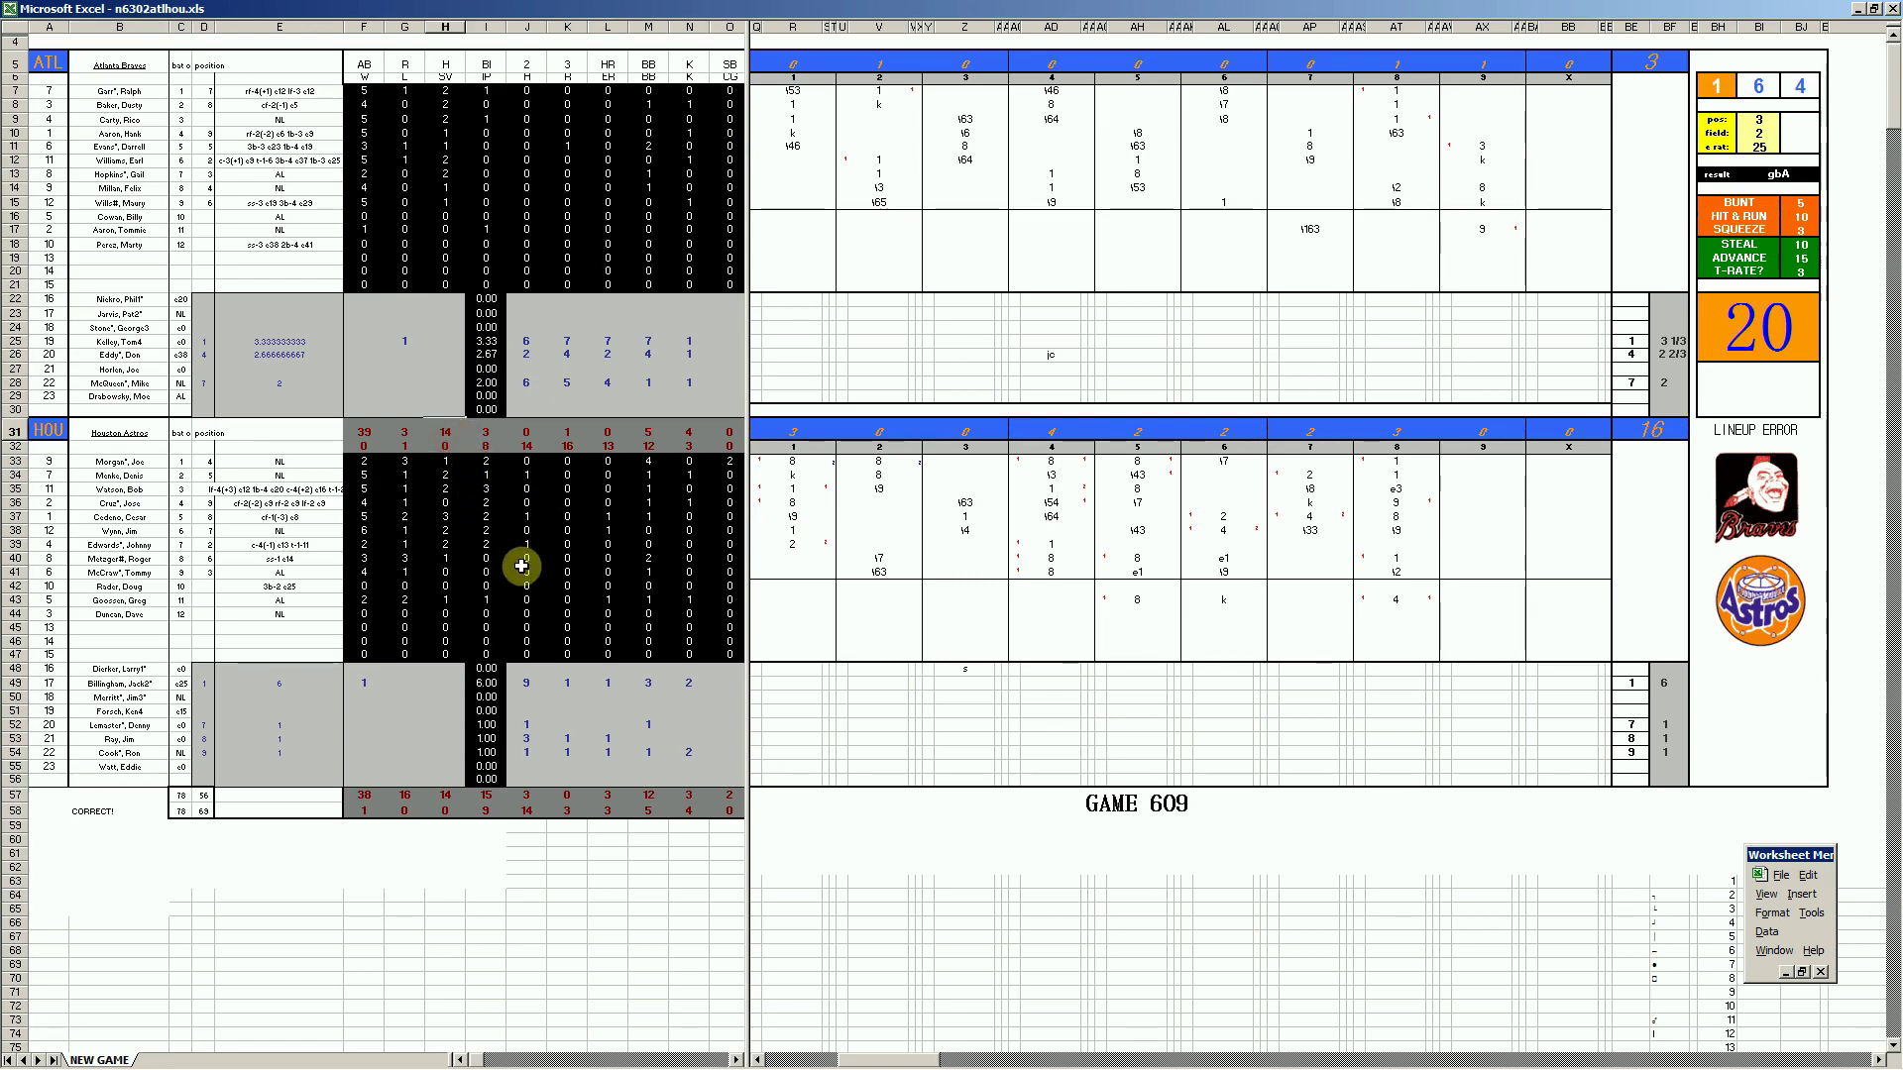
left_click(440, 793)
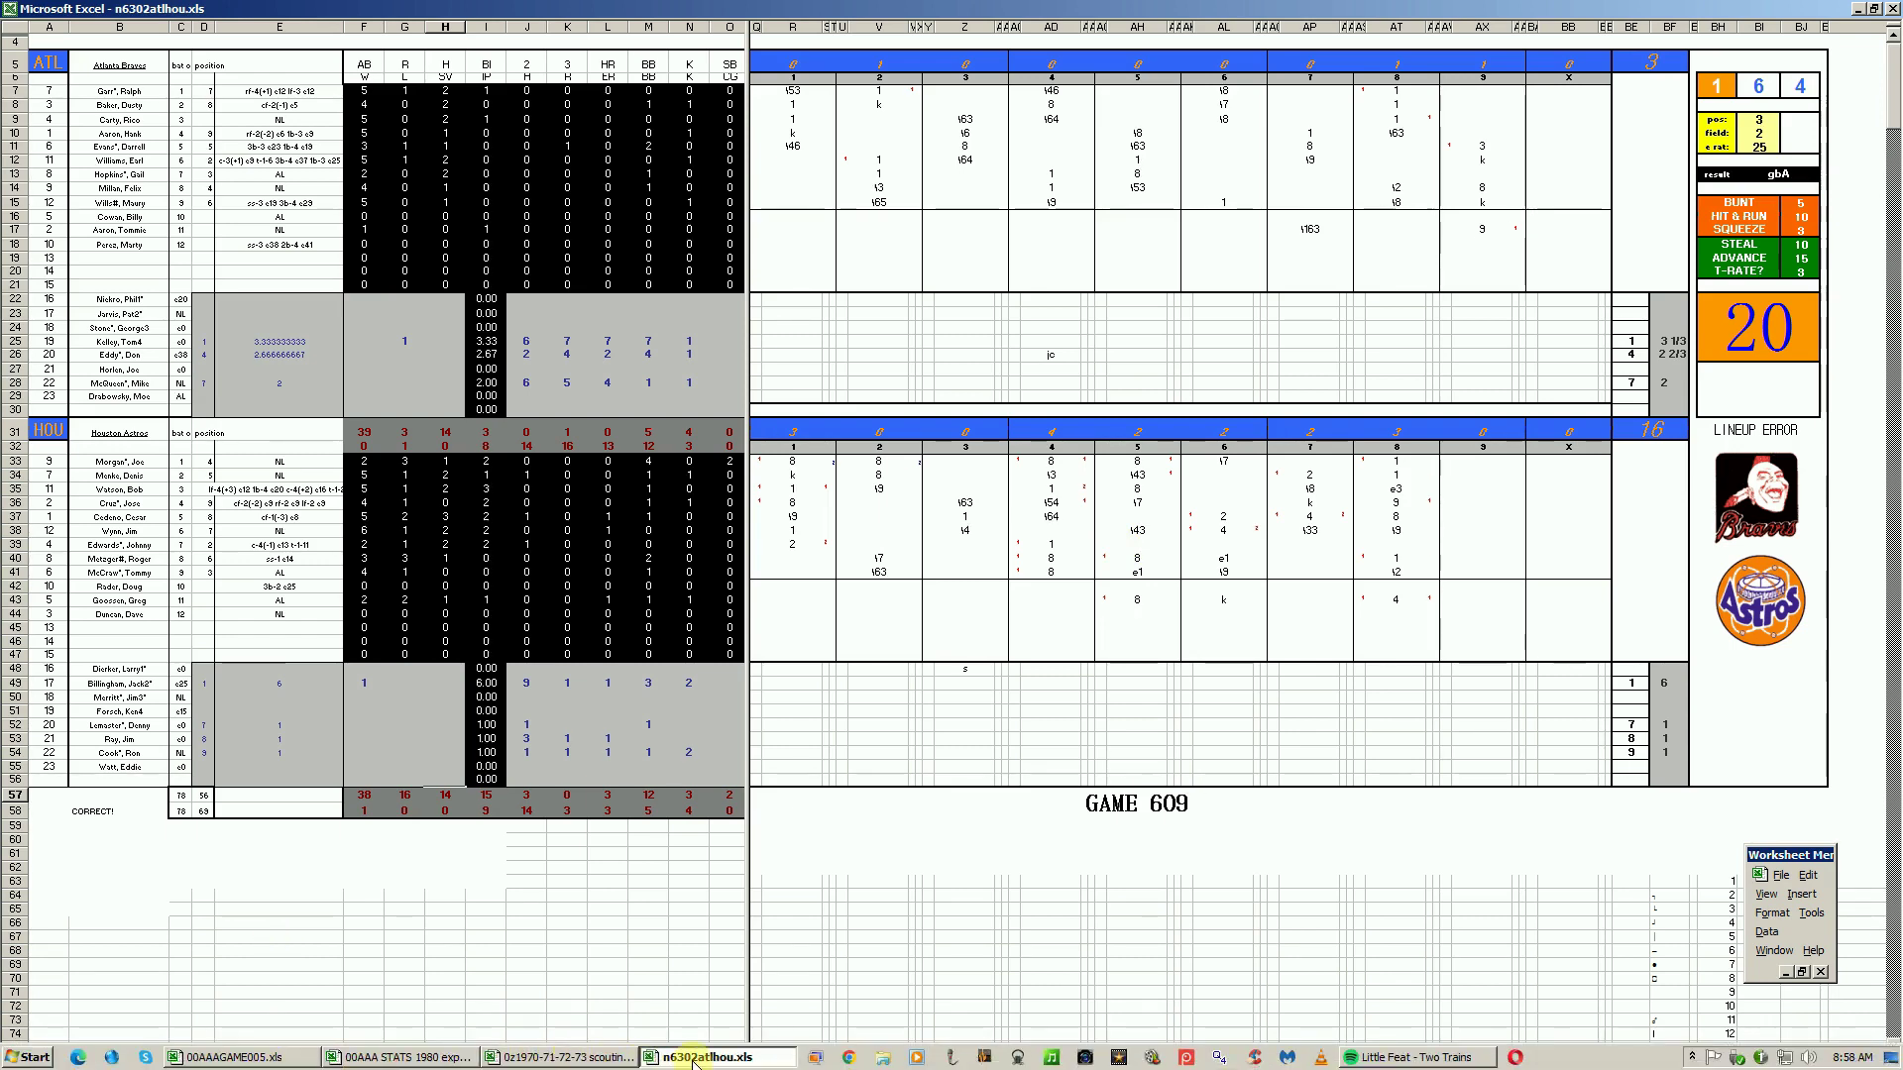
Close the n6302atlhou.xls workbook without saving its changes
right_click(694, 1061)
left_click(690, 1026)
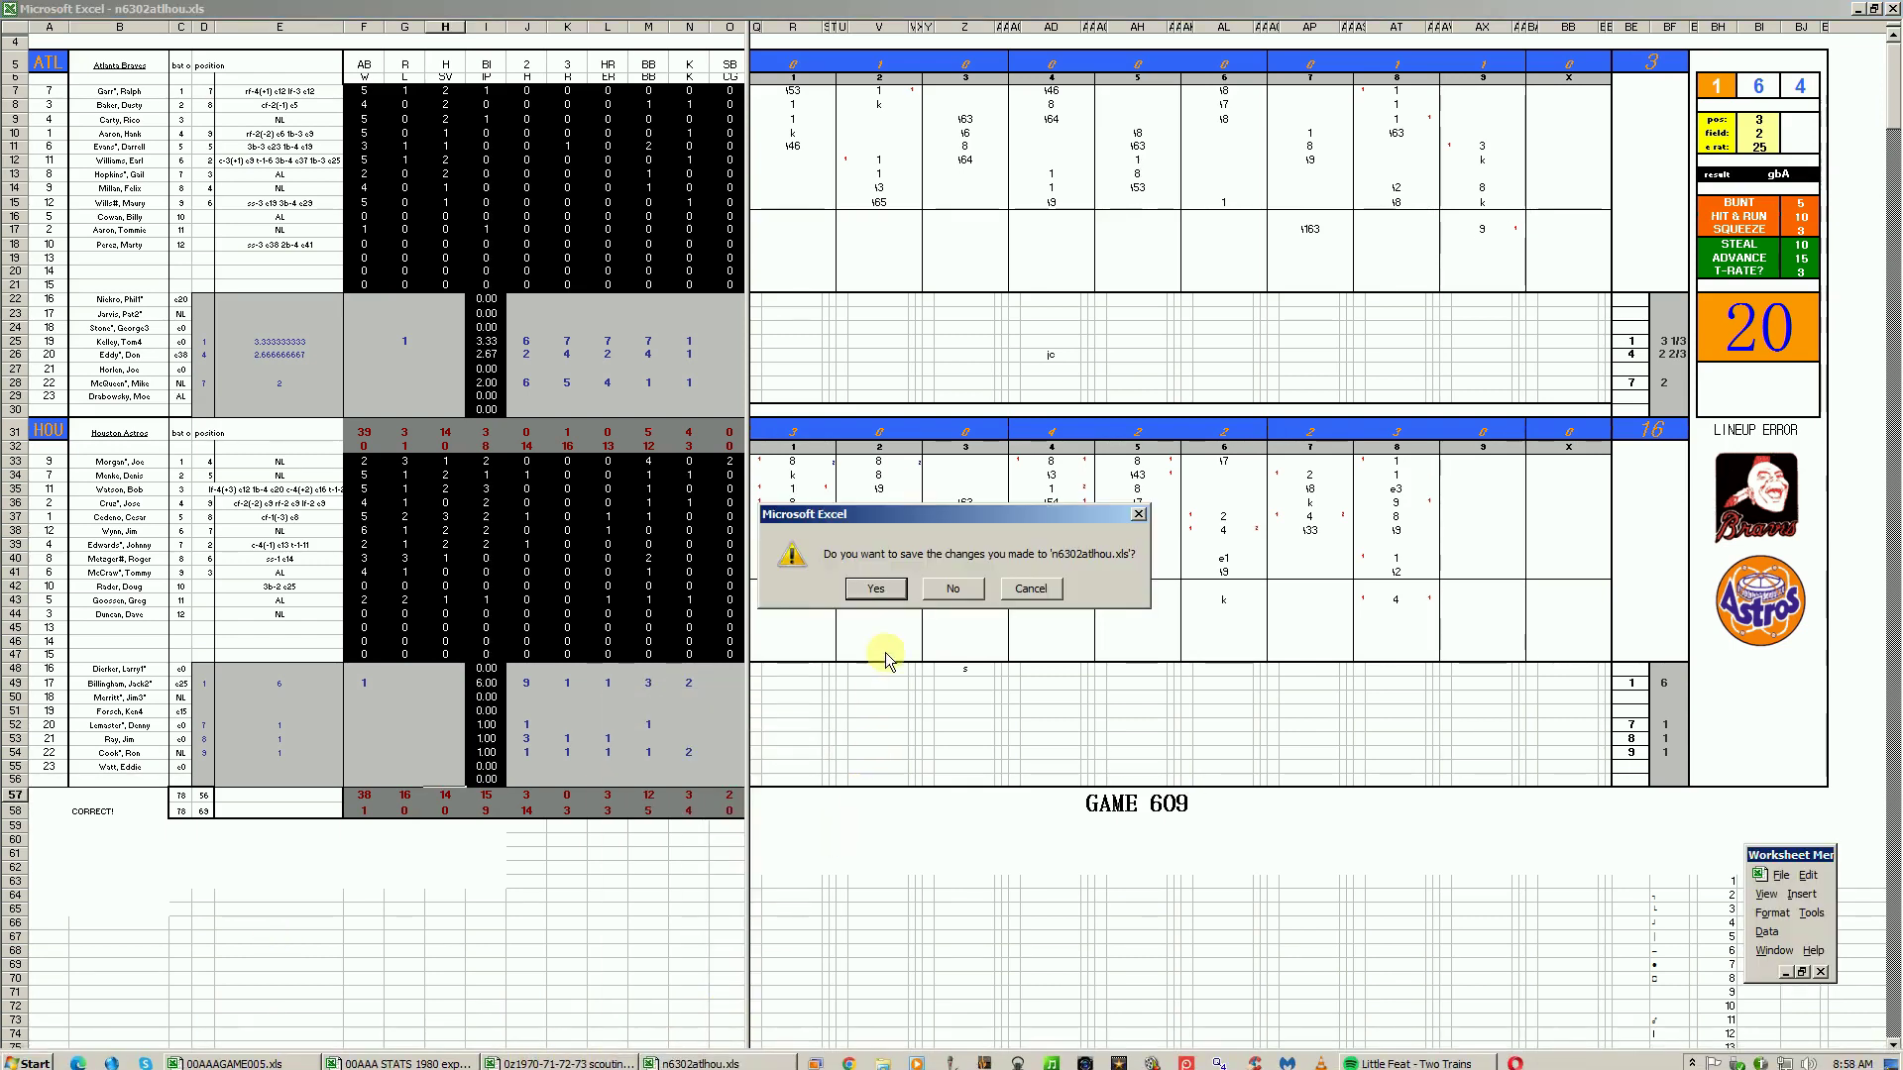
left_click(949, 591)
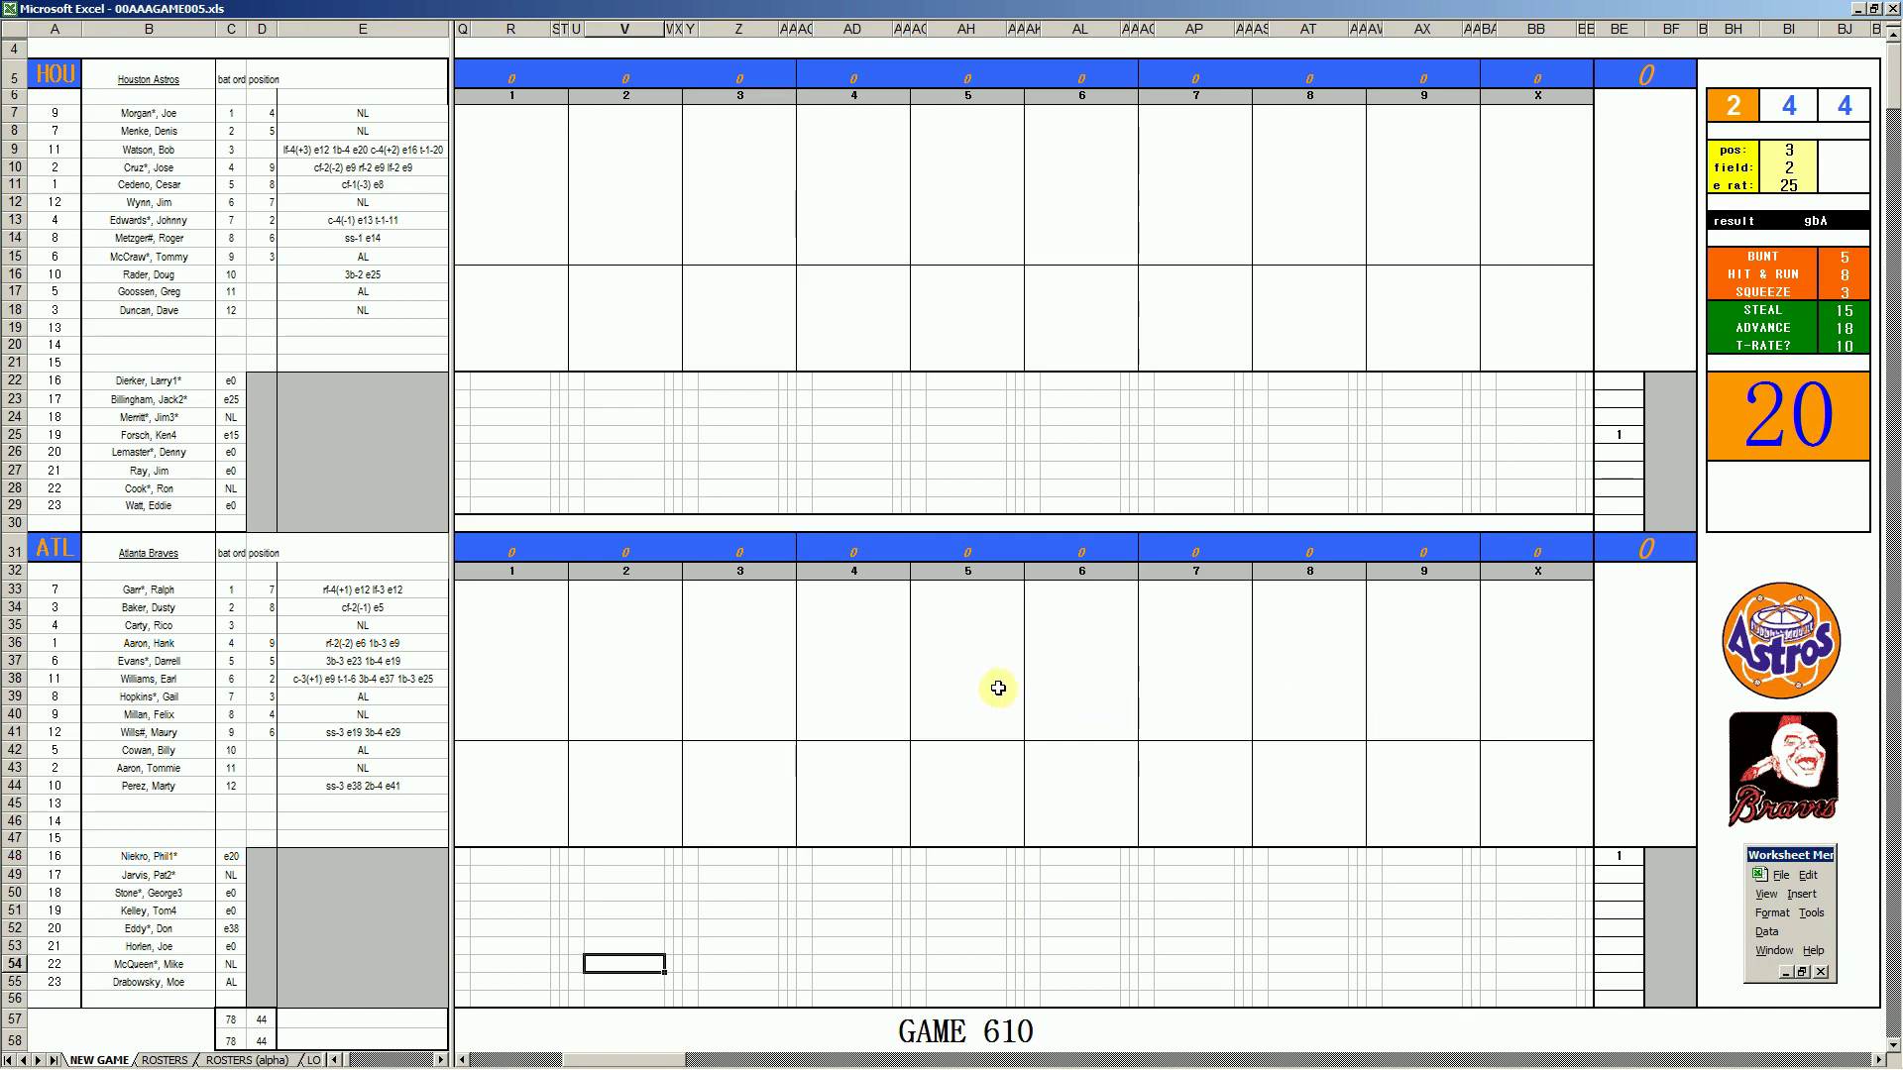
Score Houston's leadoff batter in inning 1 of Game 610: 8 in R7, the mark a in T7, and e2 in R22
left_click(517, 116)
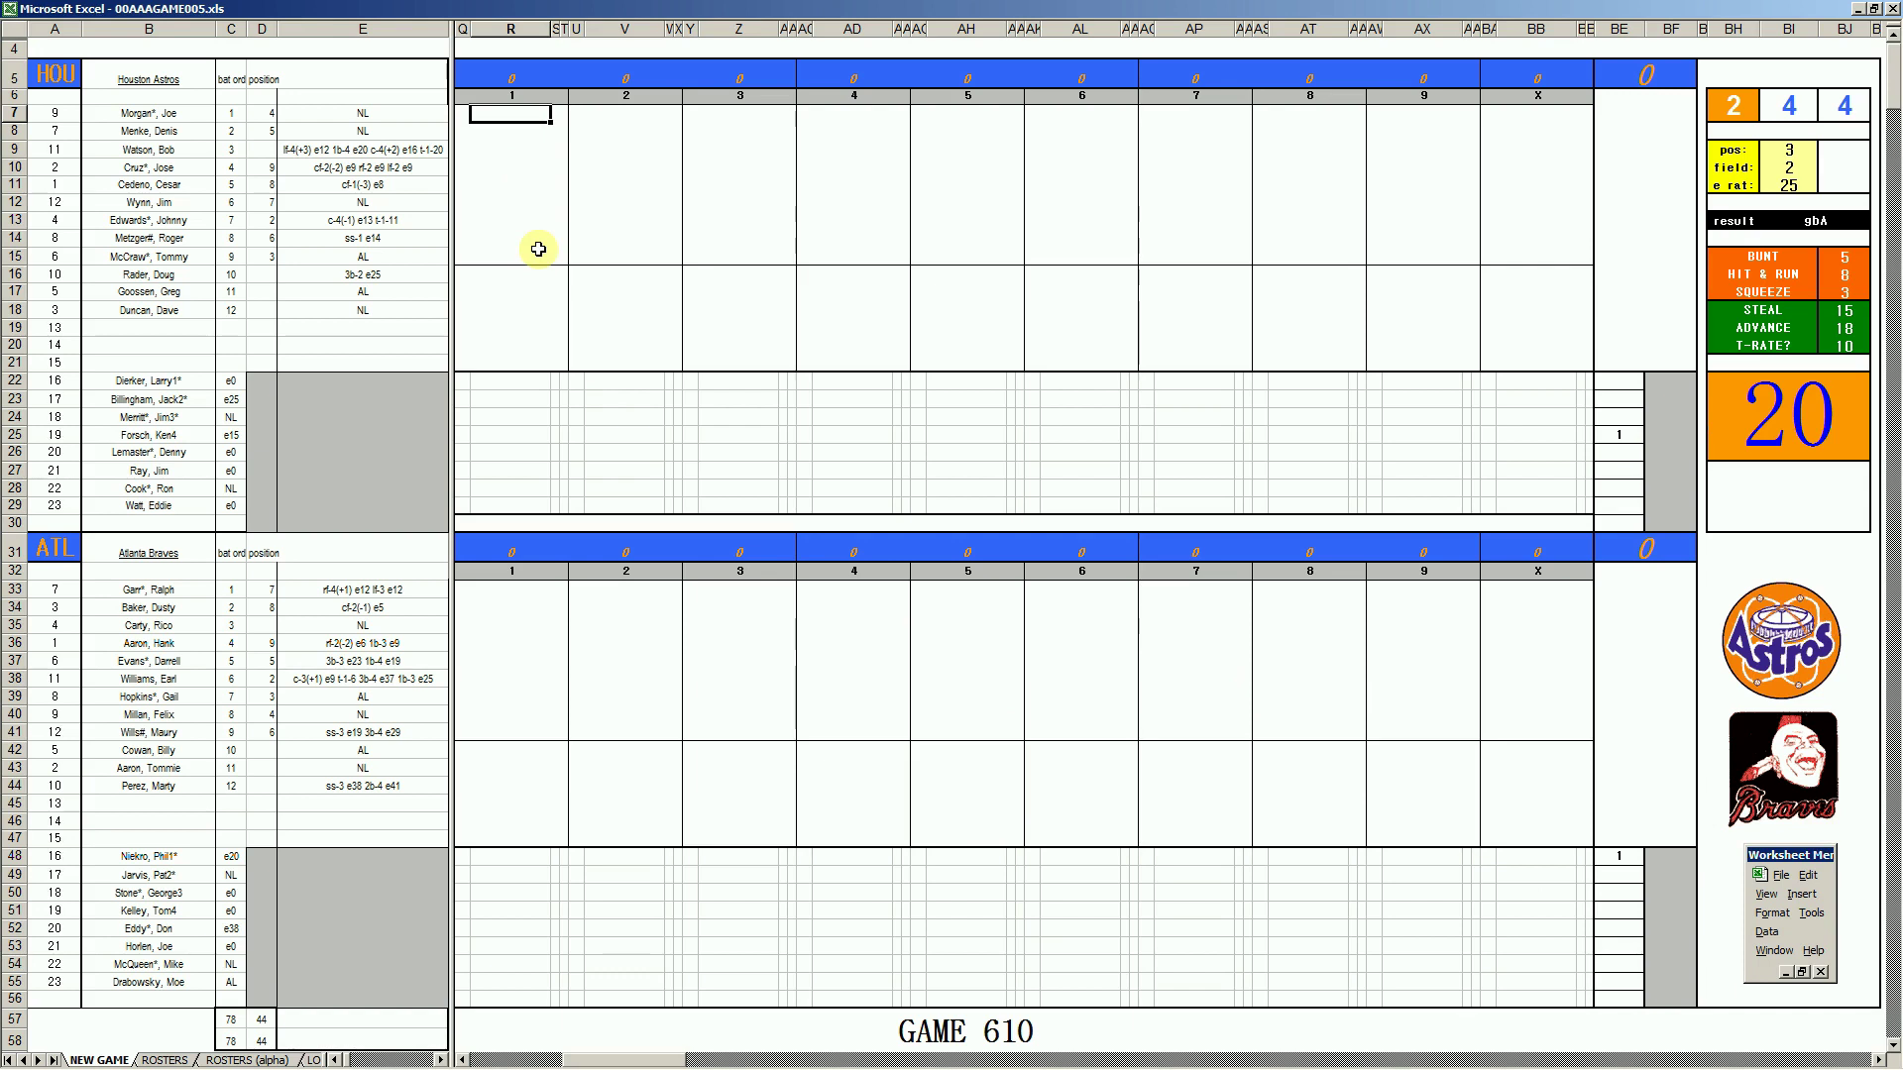
type("8")
key("Return")
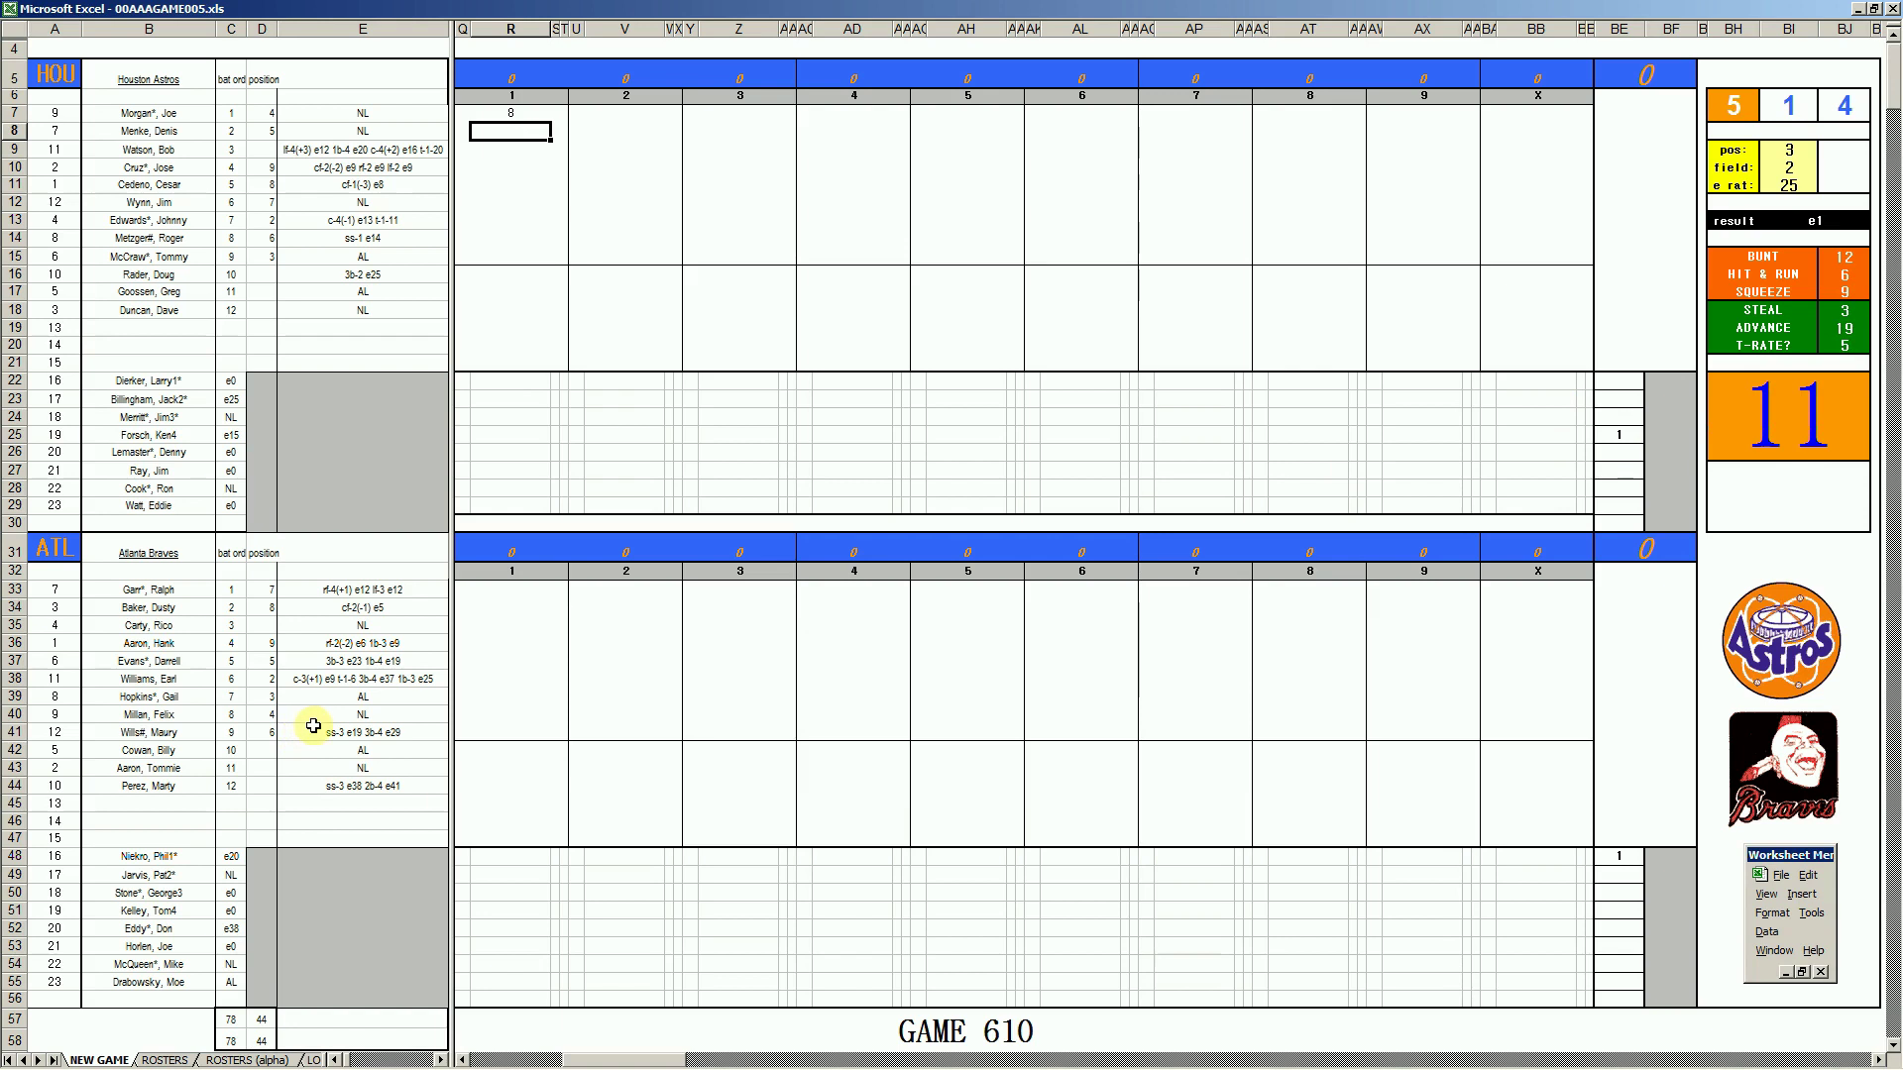
key("Up")
key("Right")
key("Right")
type("a")
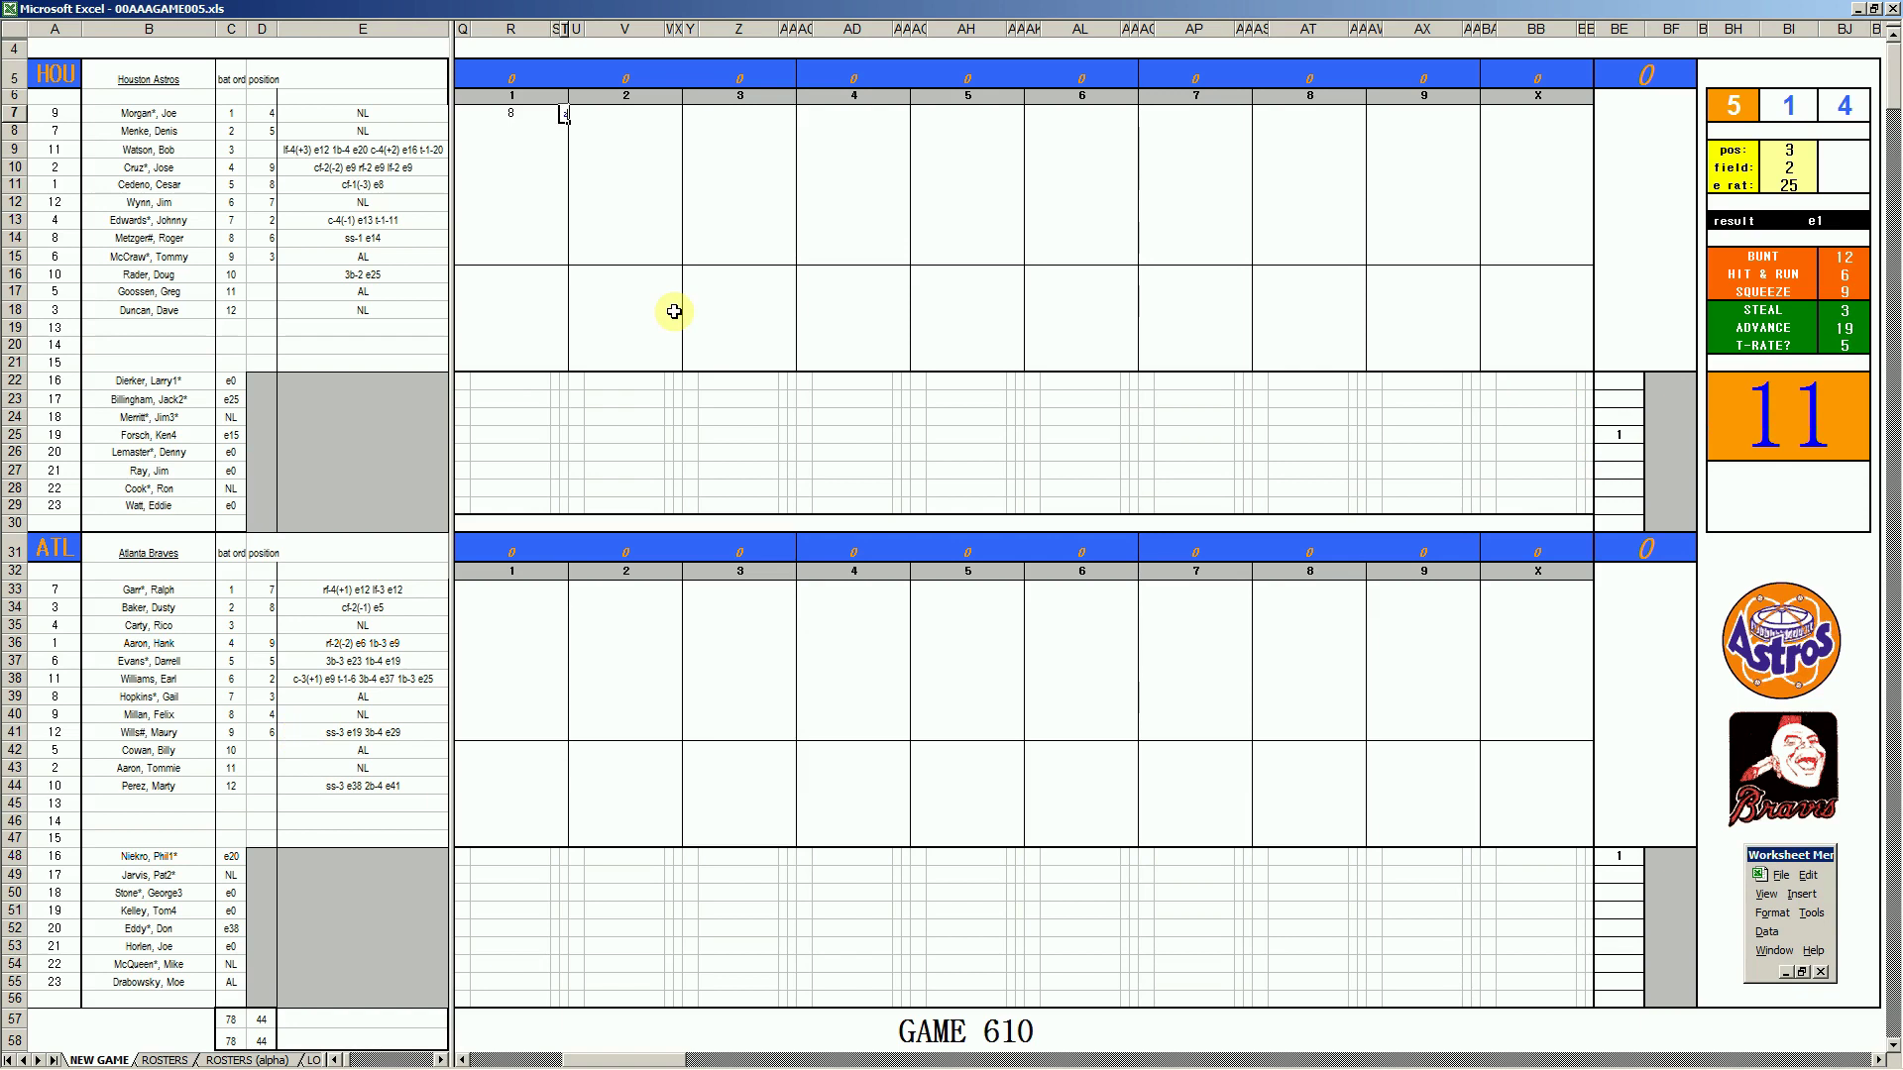
left_click(505, 385)
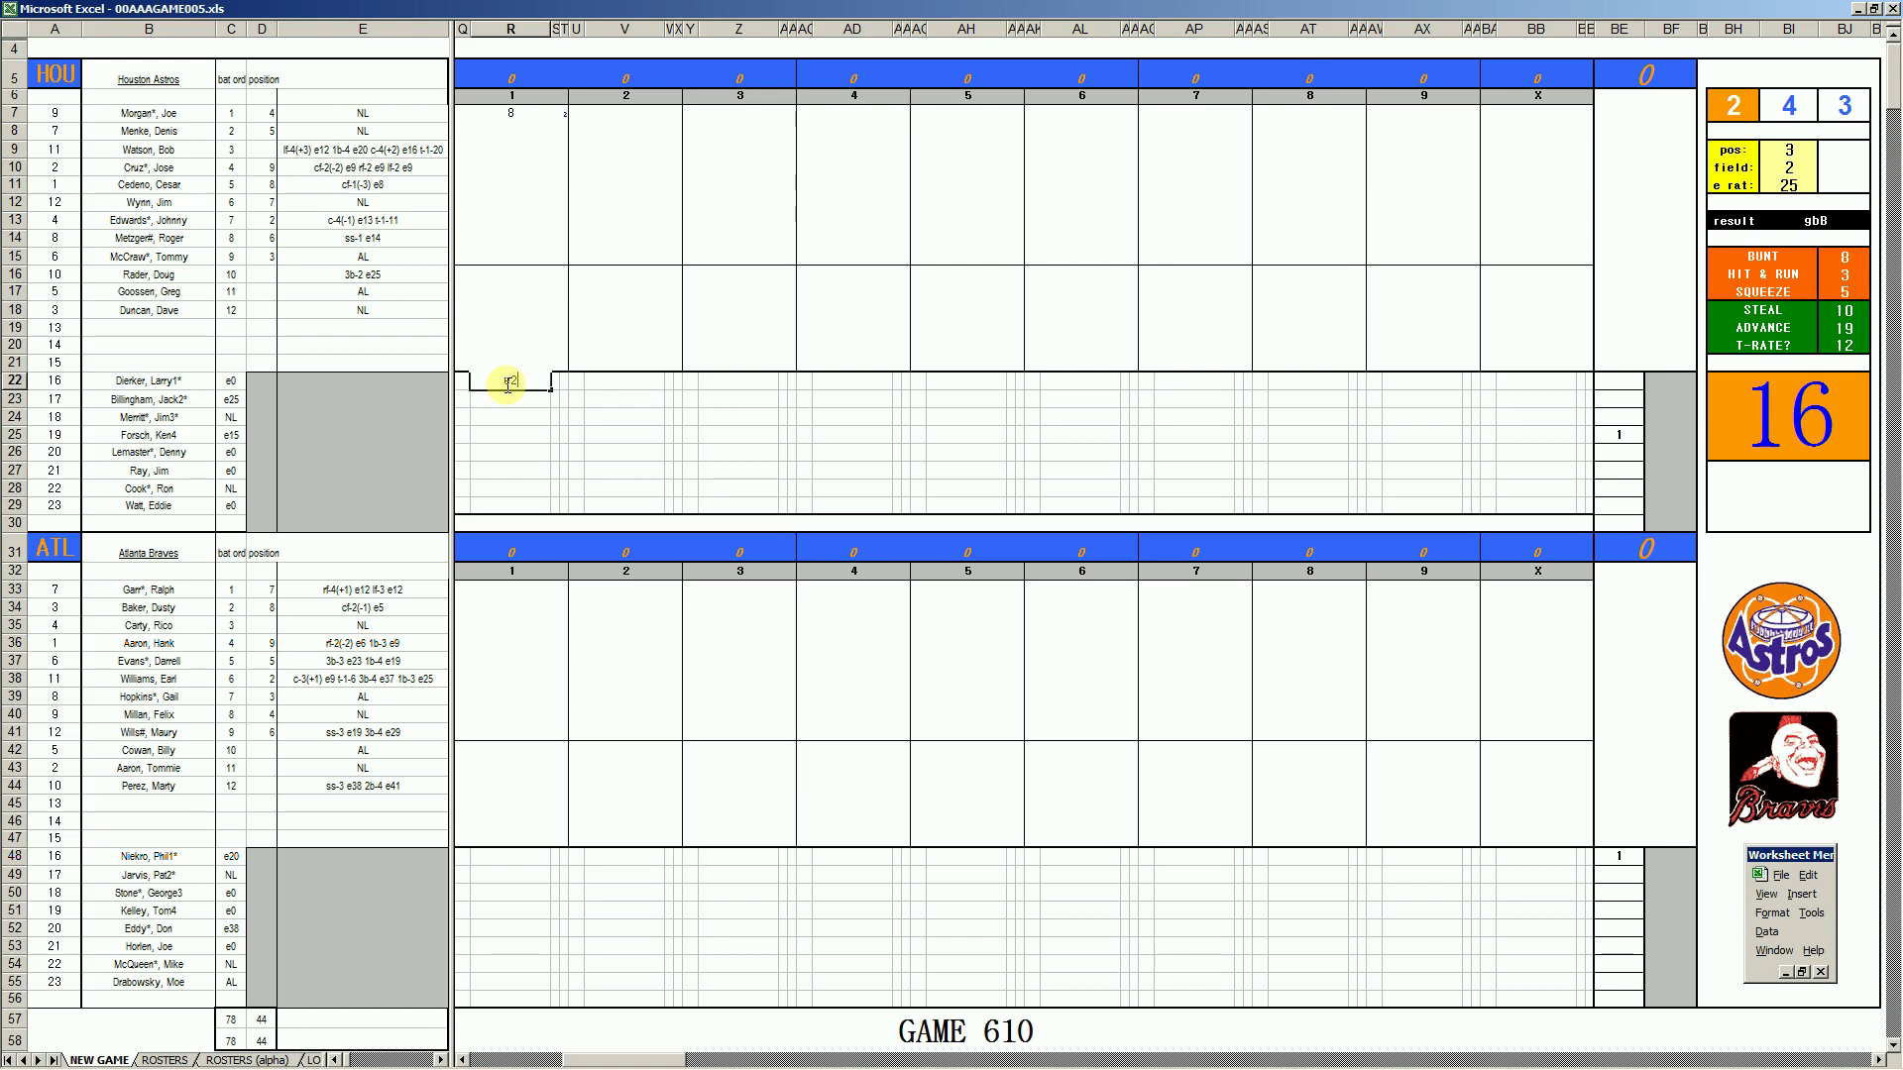
type("e2")
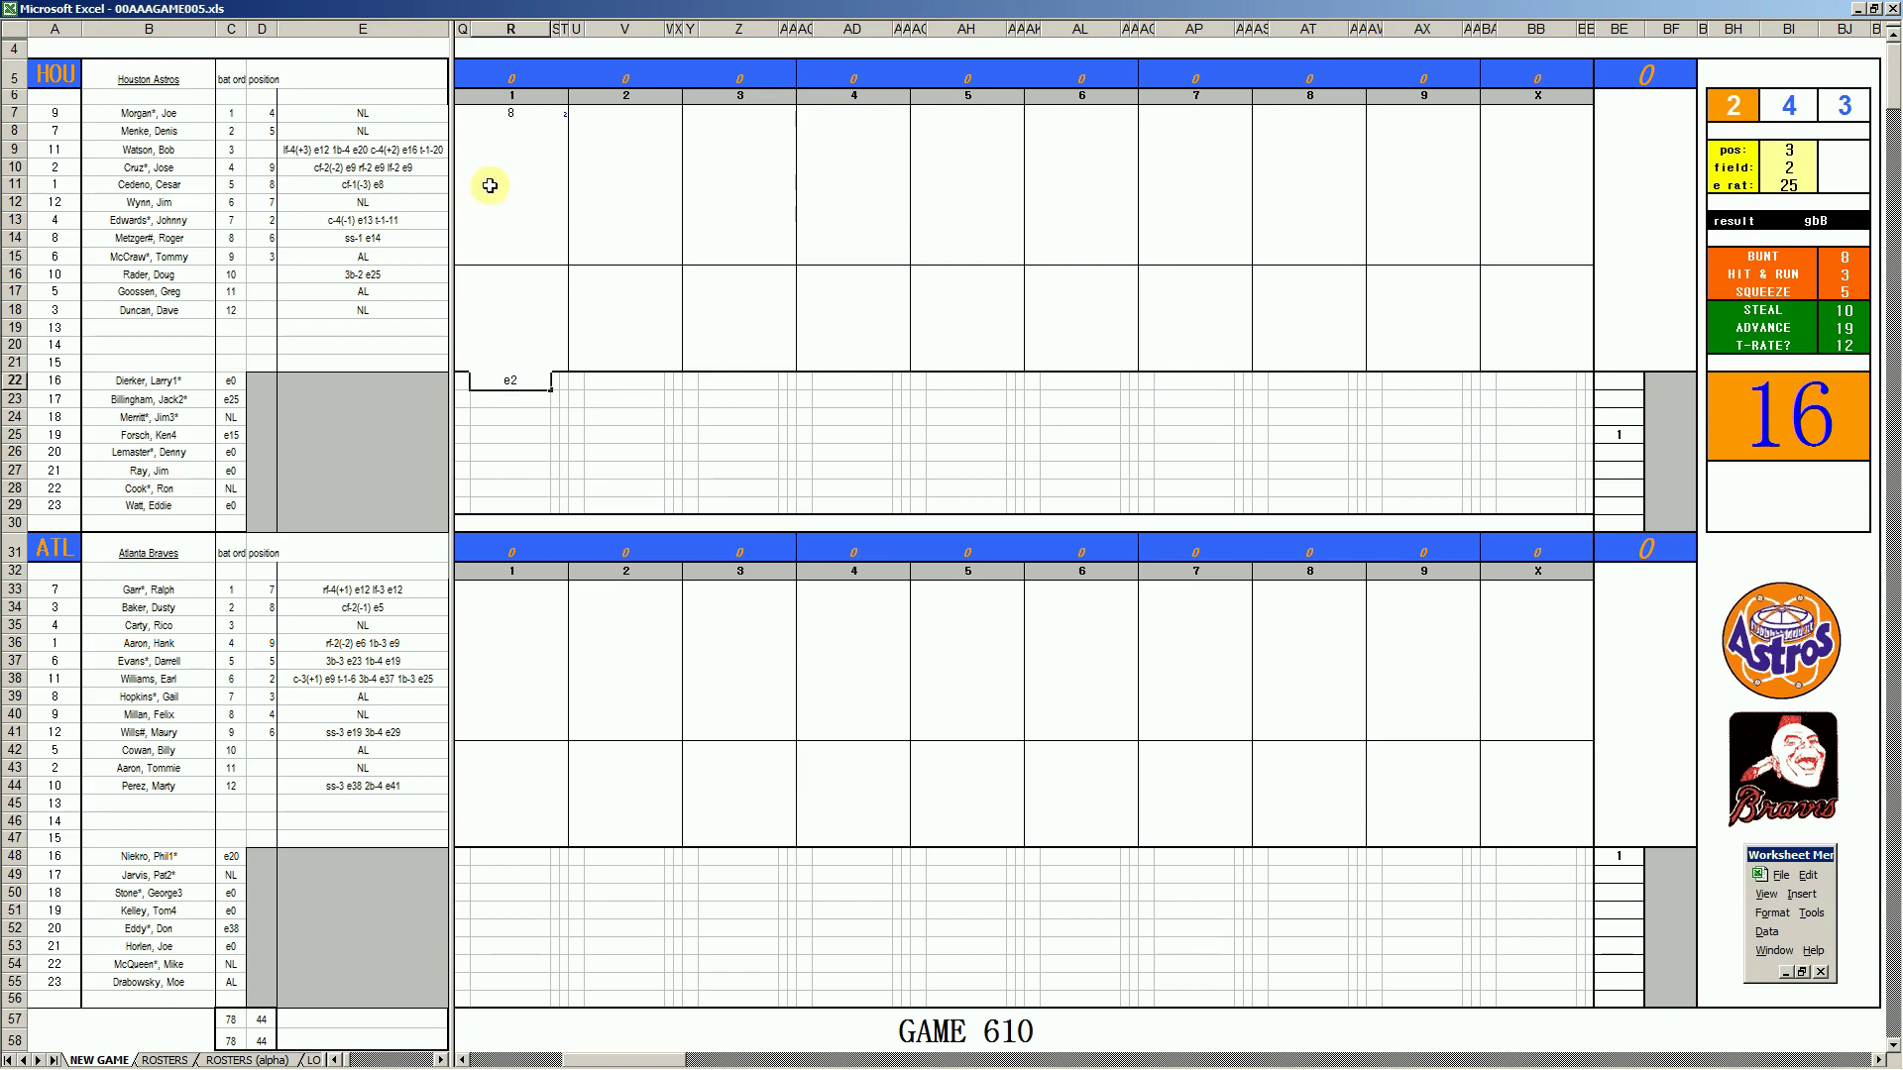
Enter #4 in R8 and 1 in R9 for Houston's next two batters, and credit the run with marks in S9 and Q7
left_click(509, 129)
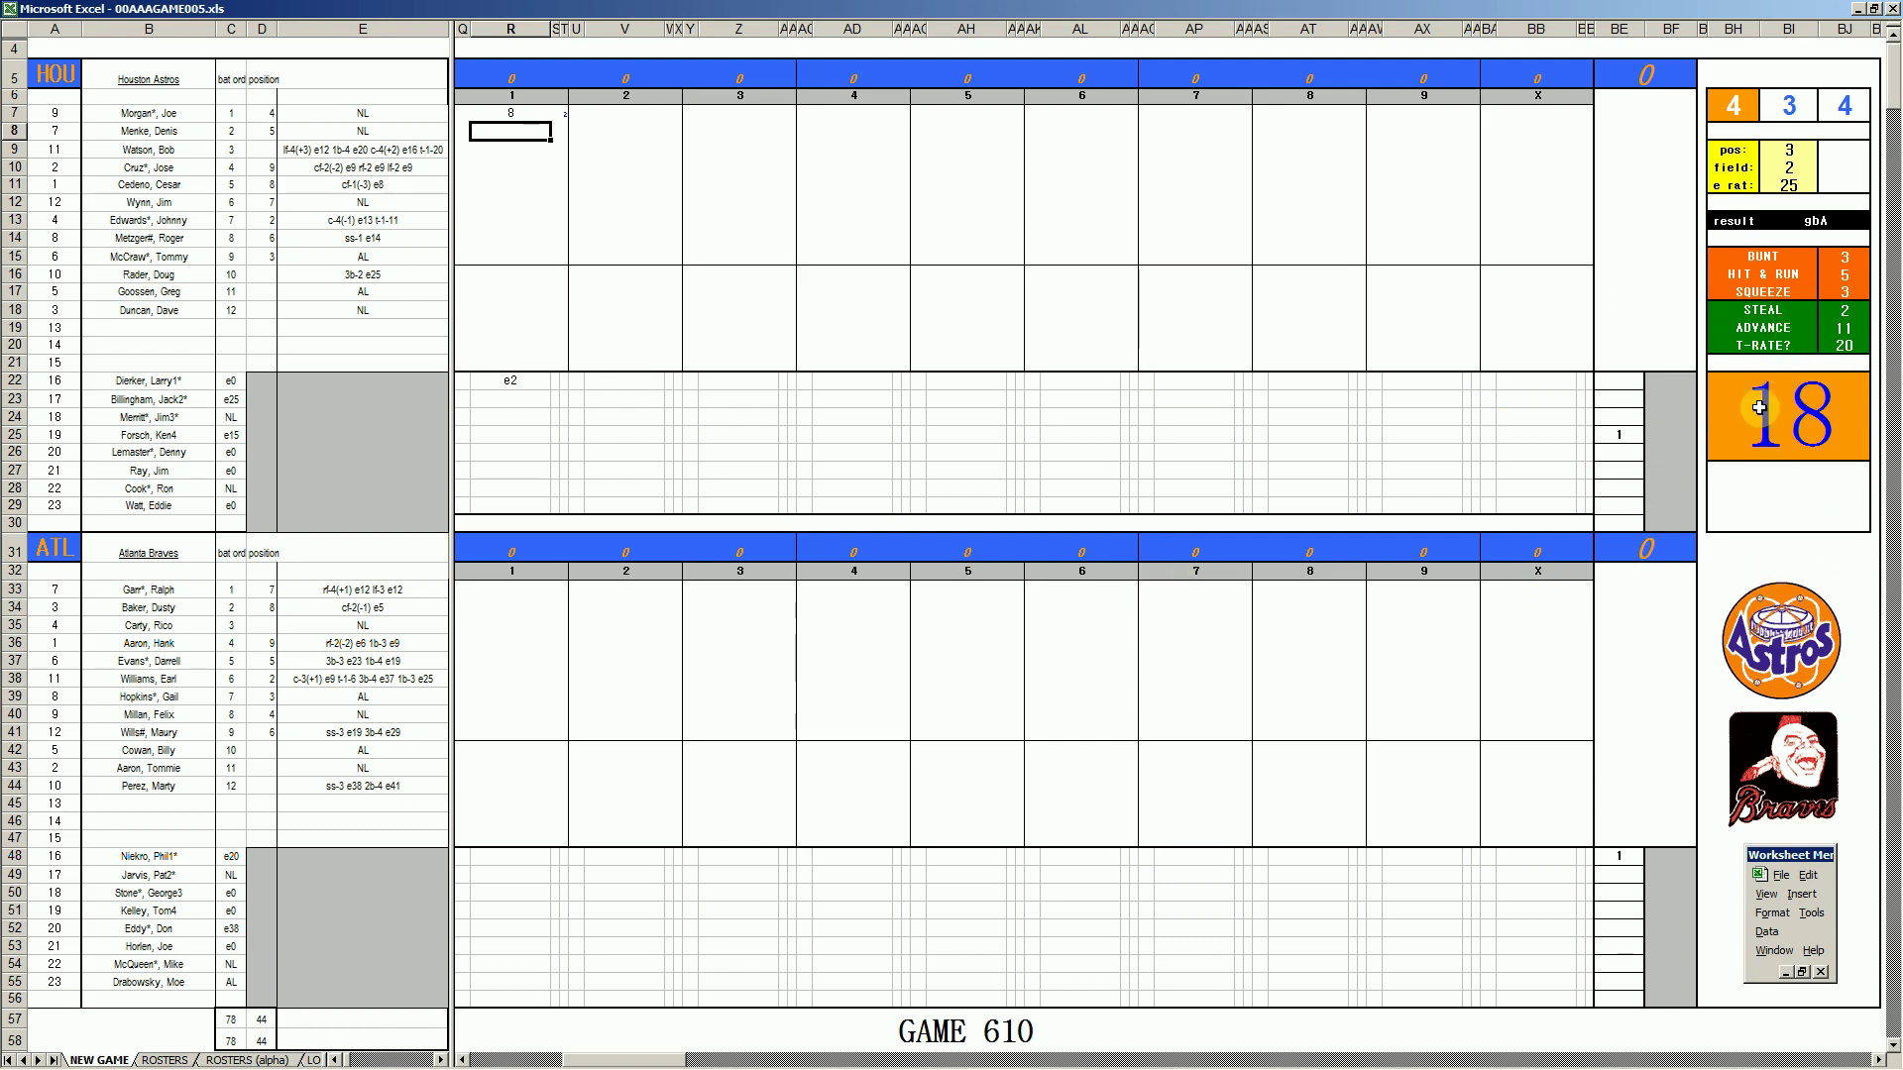
type("84")
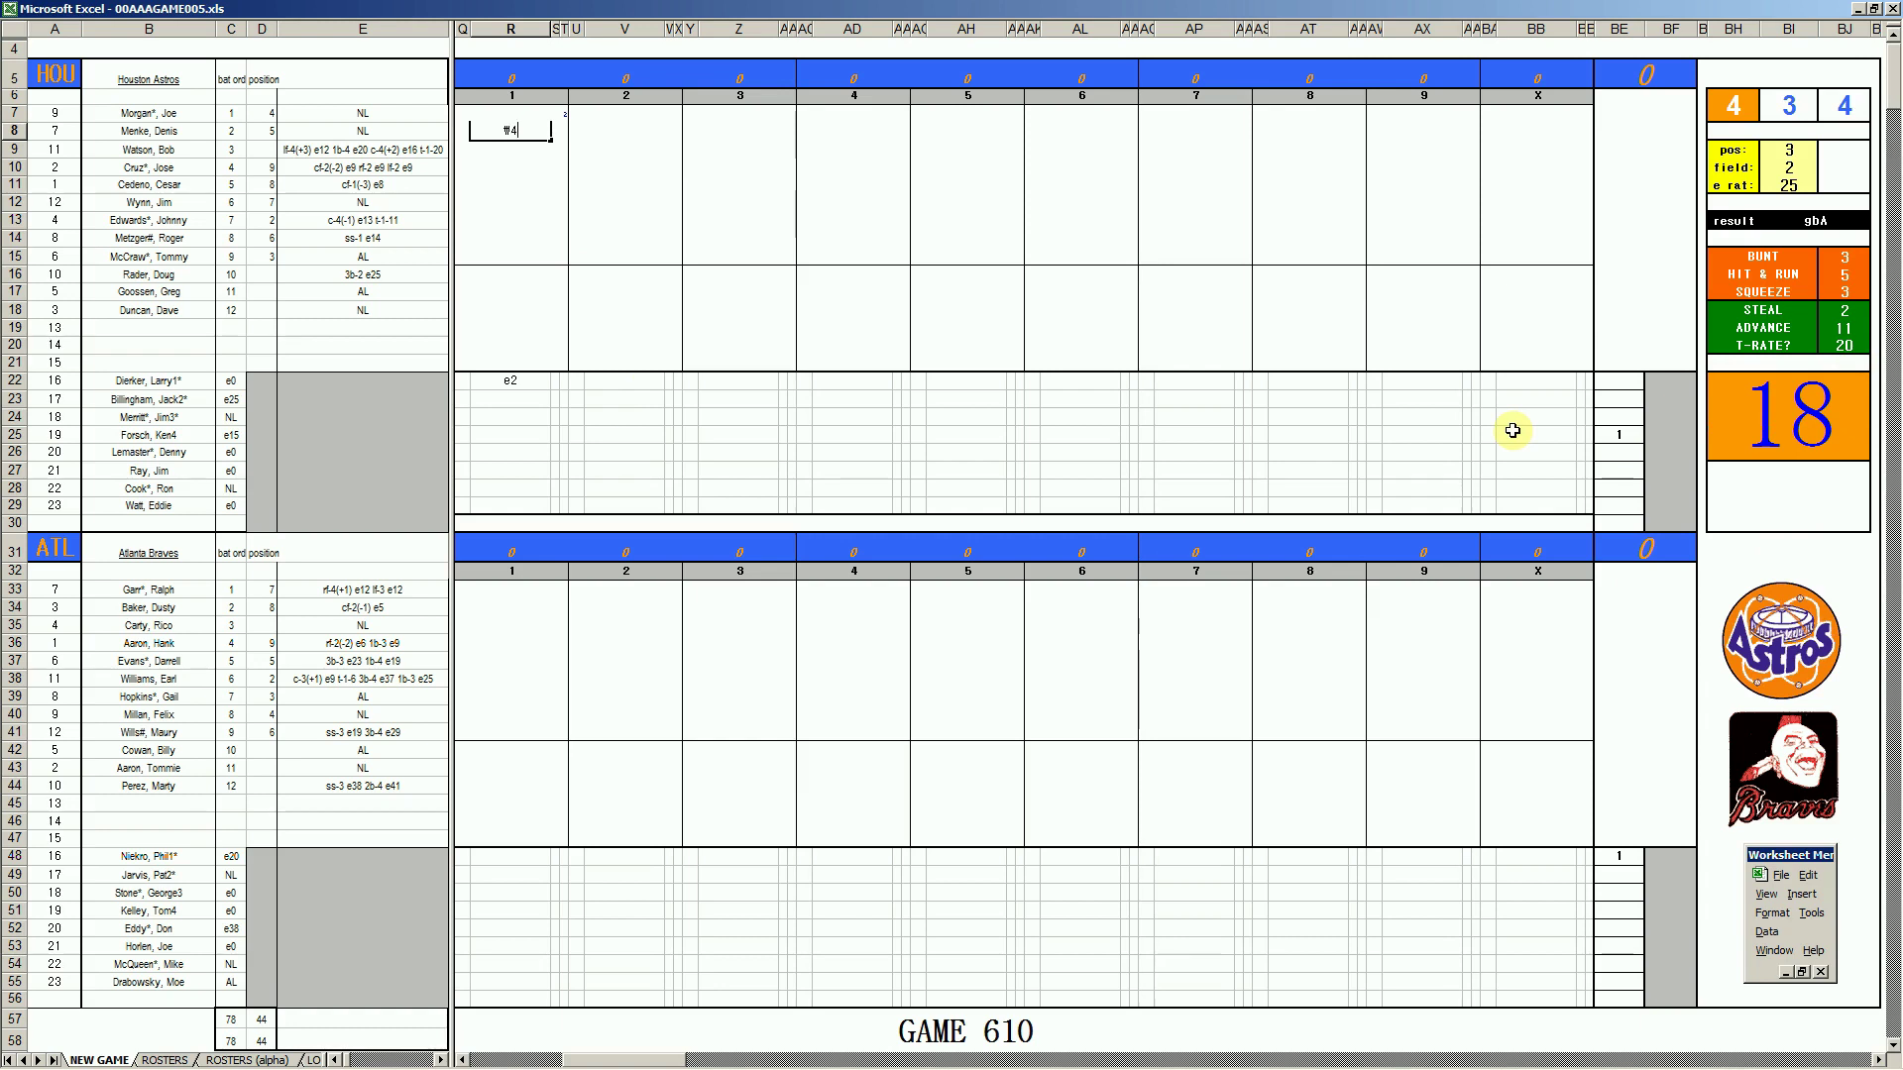
key("Return")
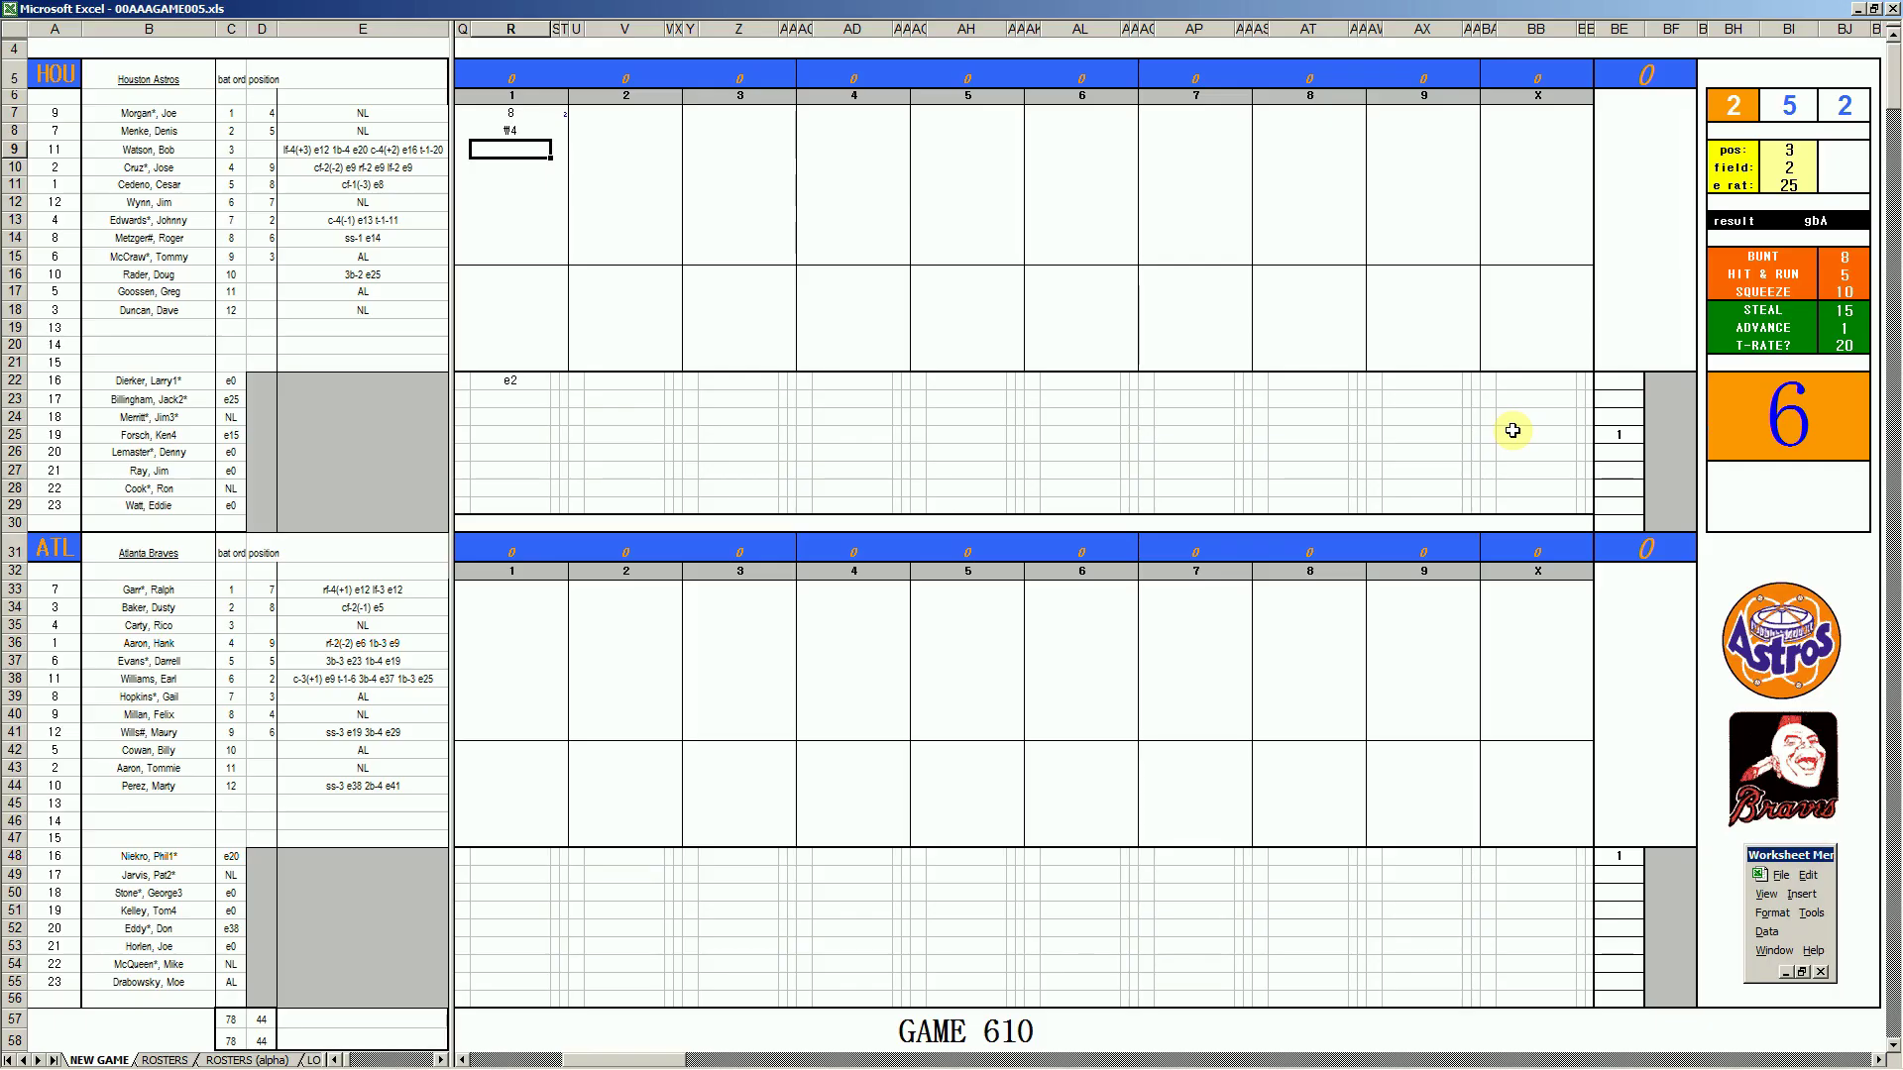
type("1")
key("Return")
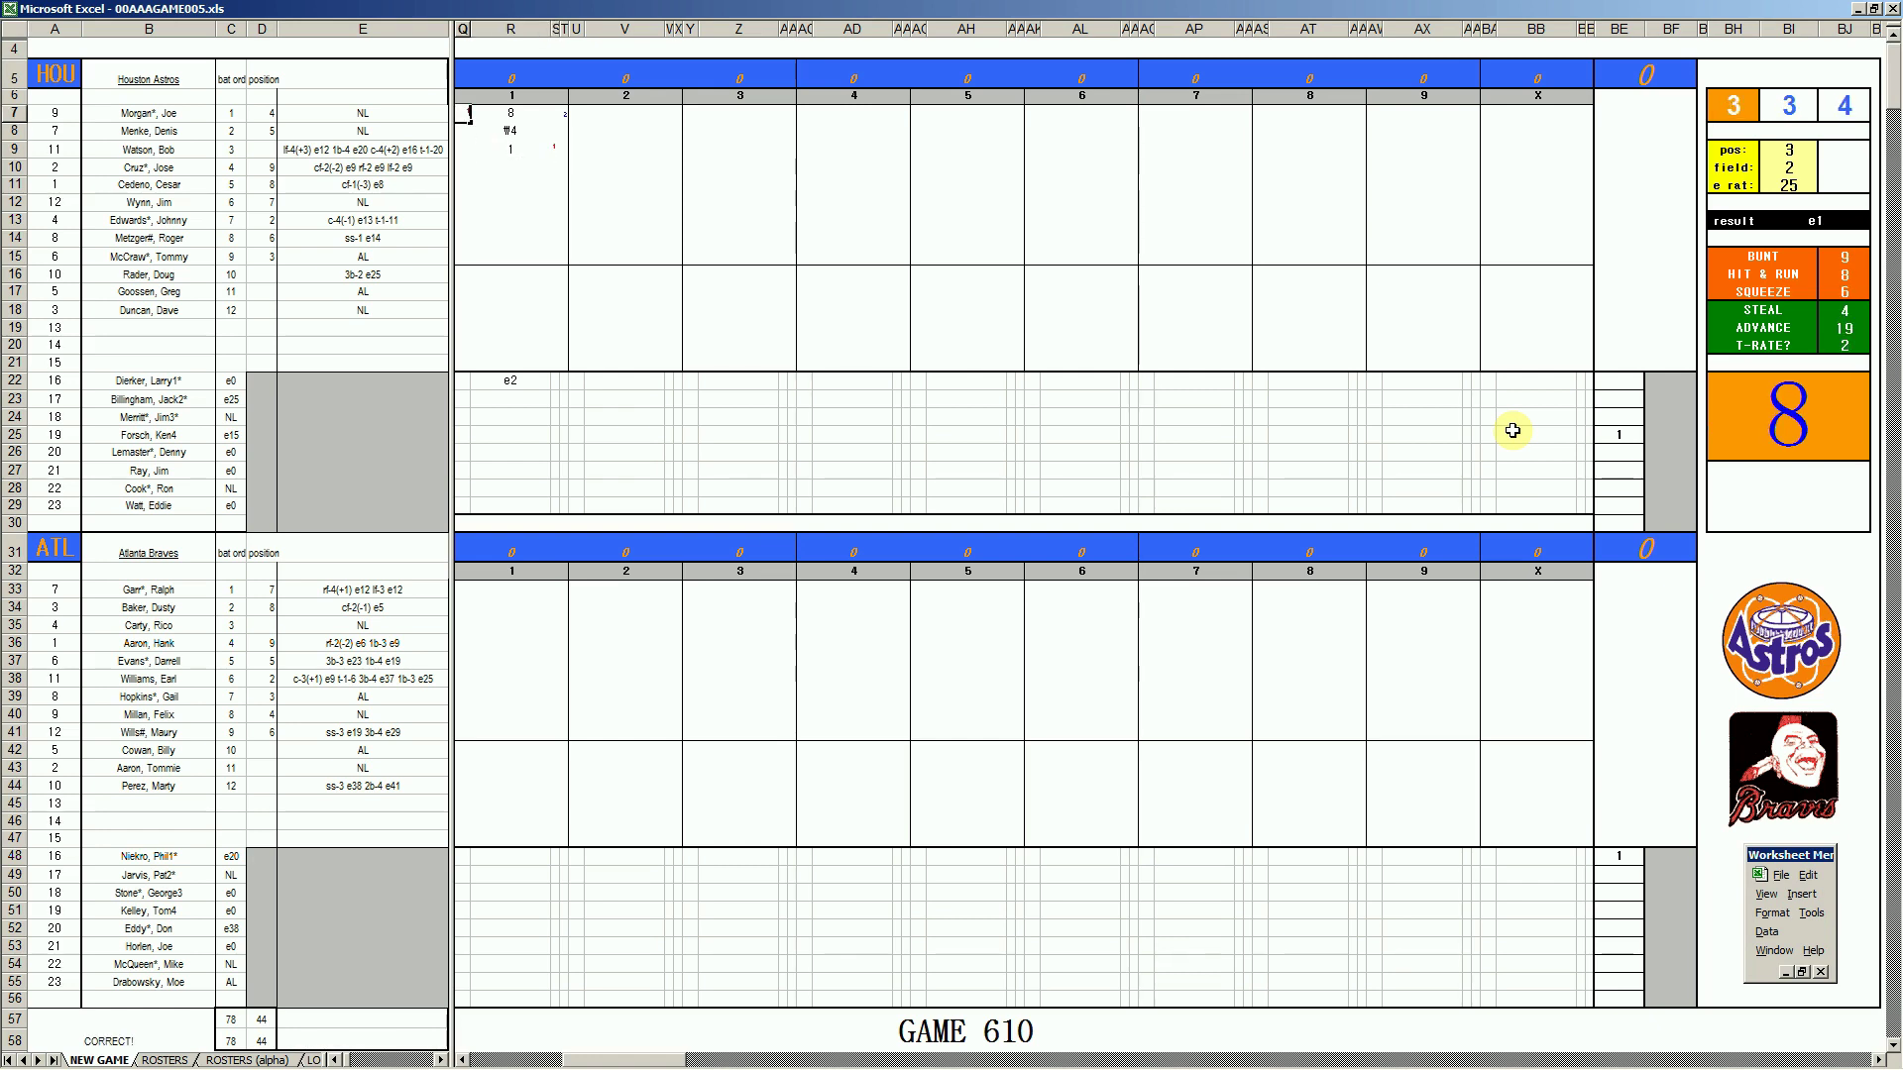
key("Return")
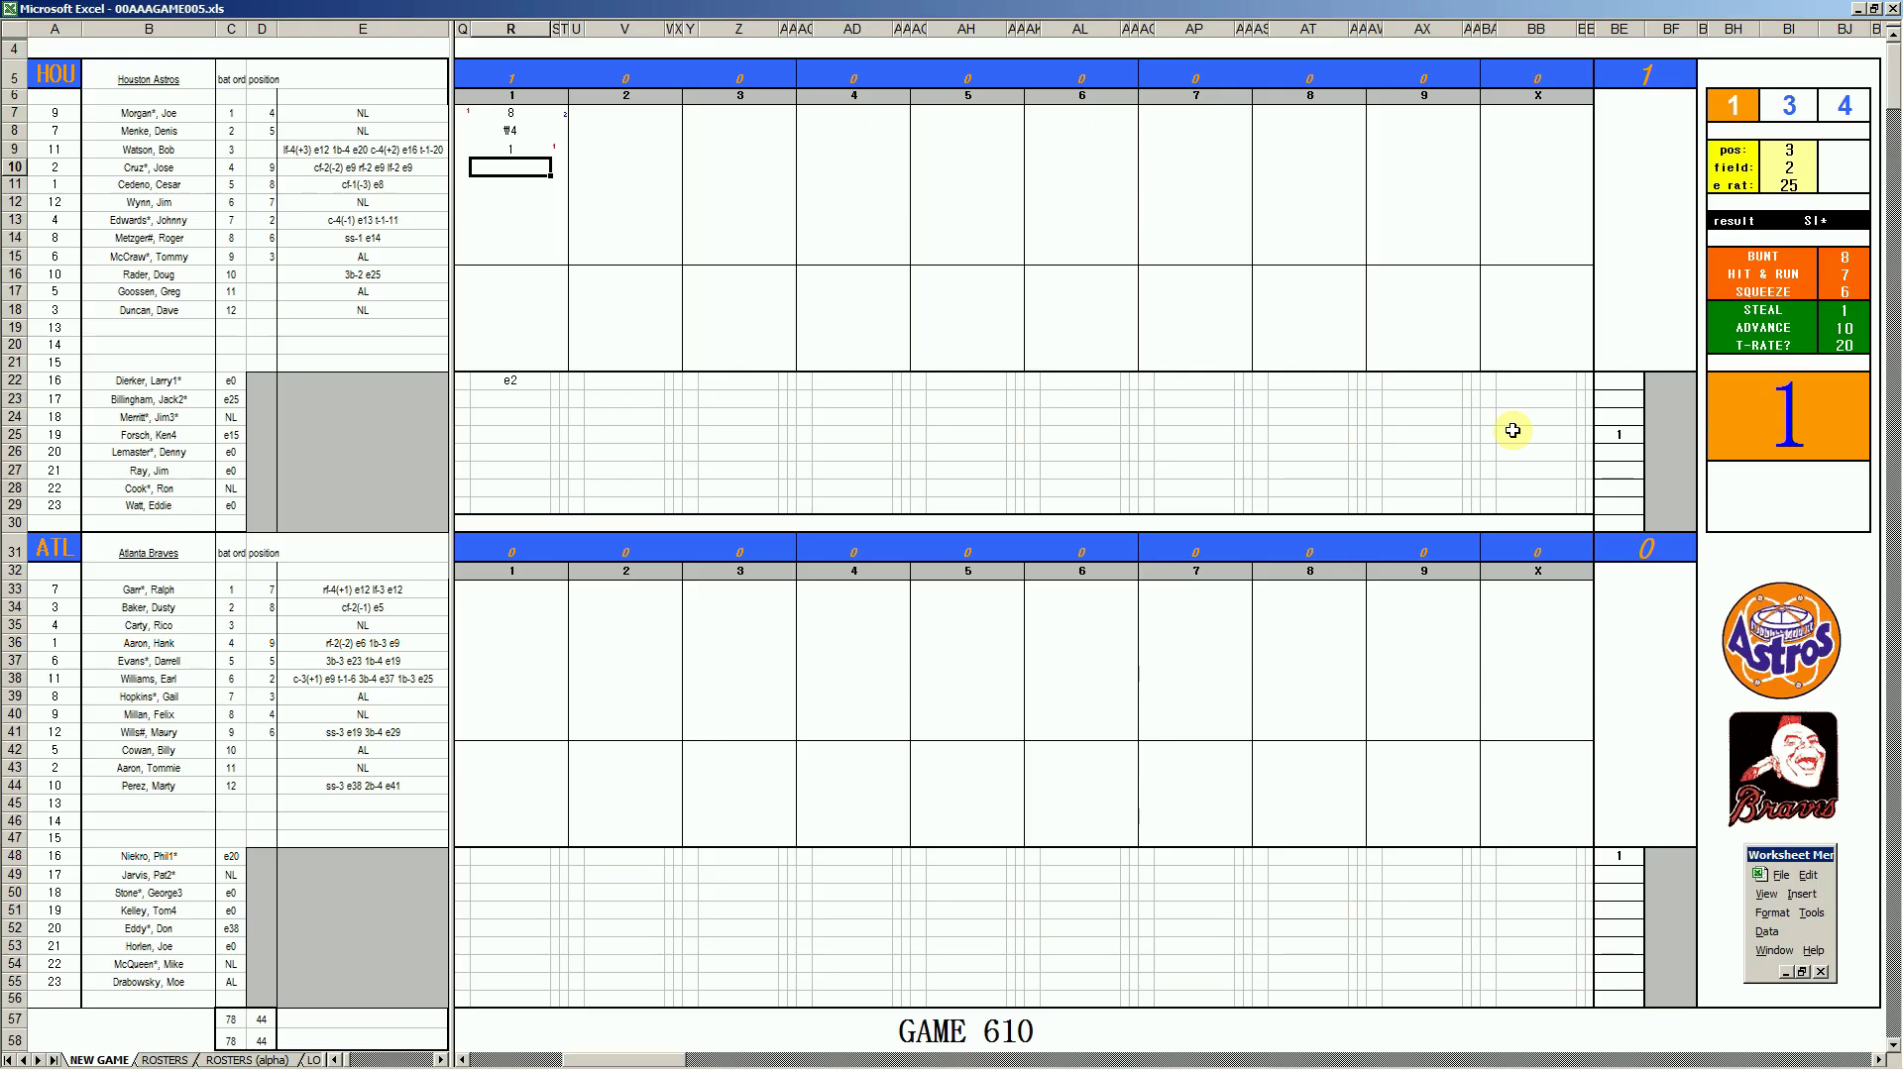
Enter 4 in R10 for Houston's fourth batter, and mark the runs in Q9 and Q10 and the runs batted in in S10
type("4")
key("Left")
type("1")
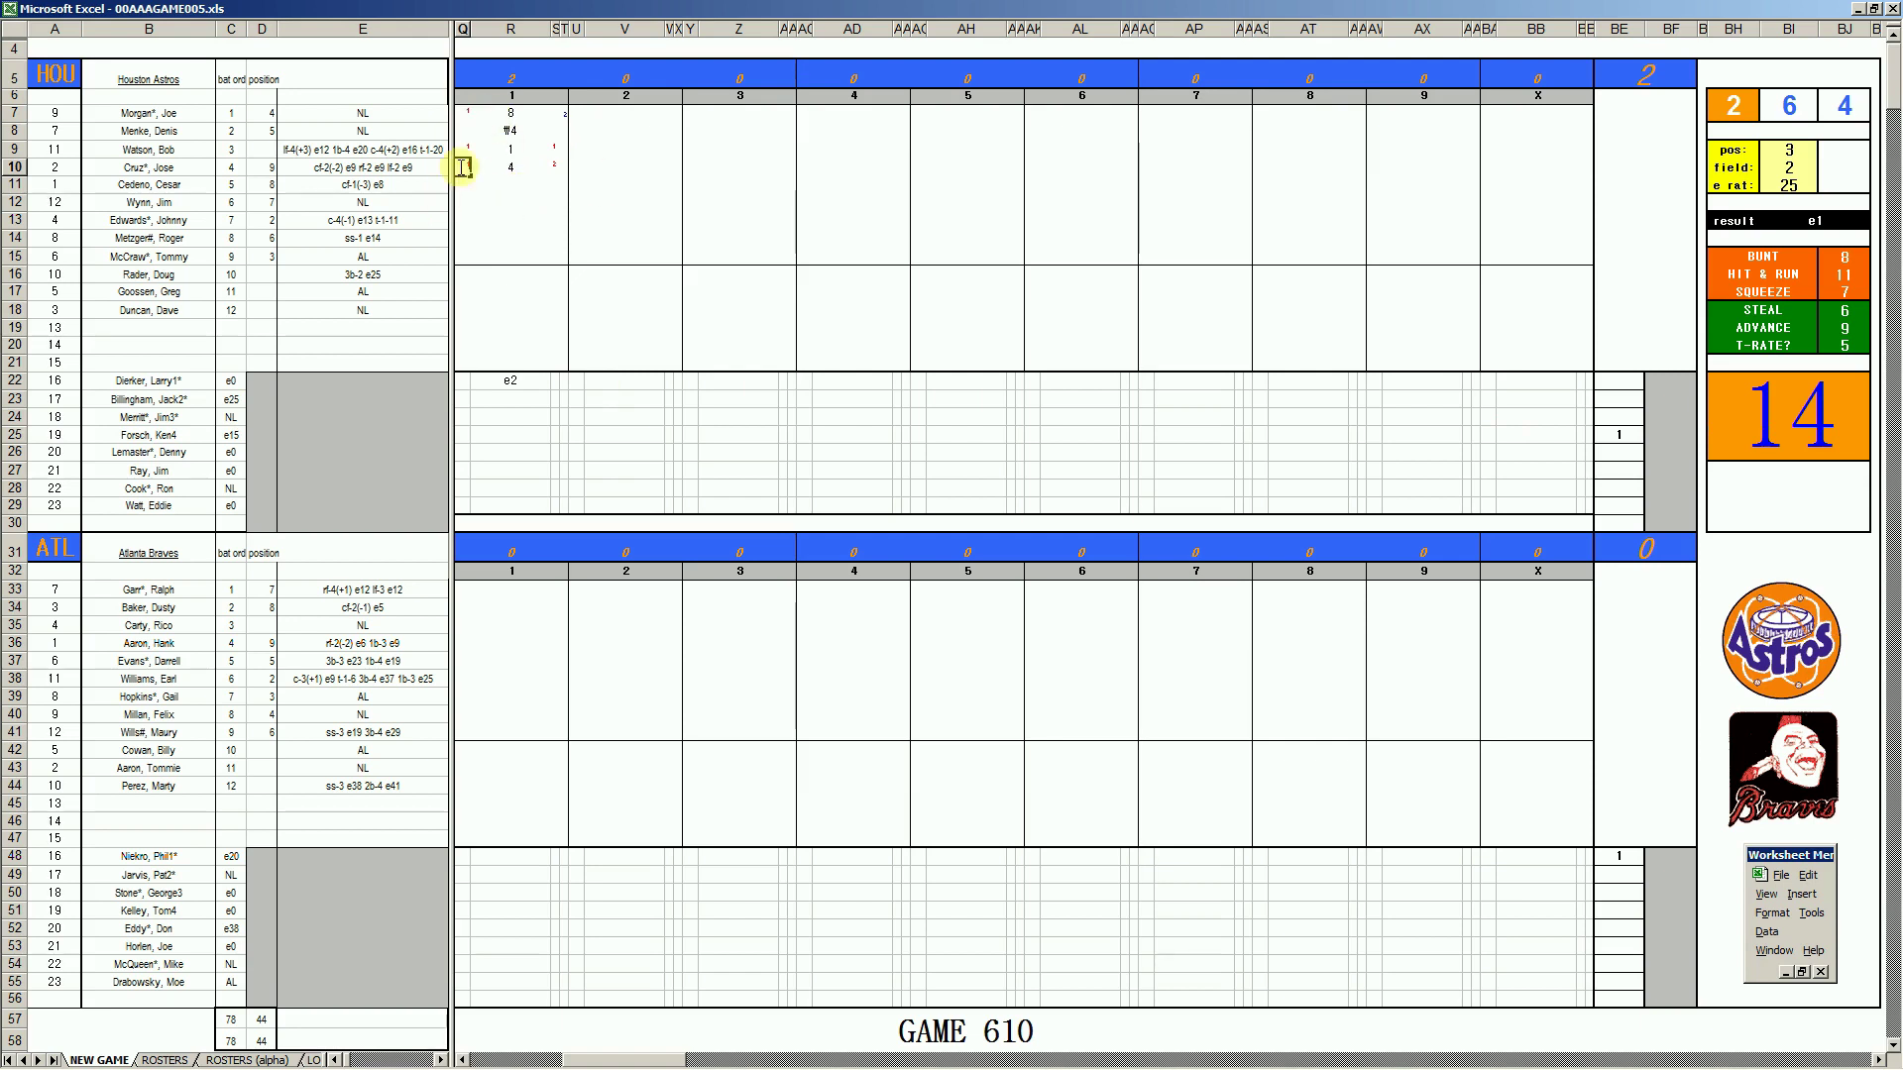
Enter #9 in R11 for Houston's fifth batter in the first inning
left_click(509, 187)
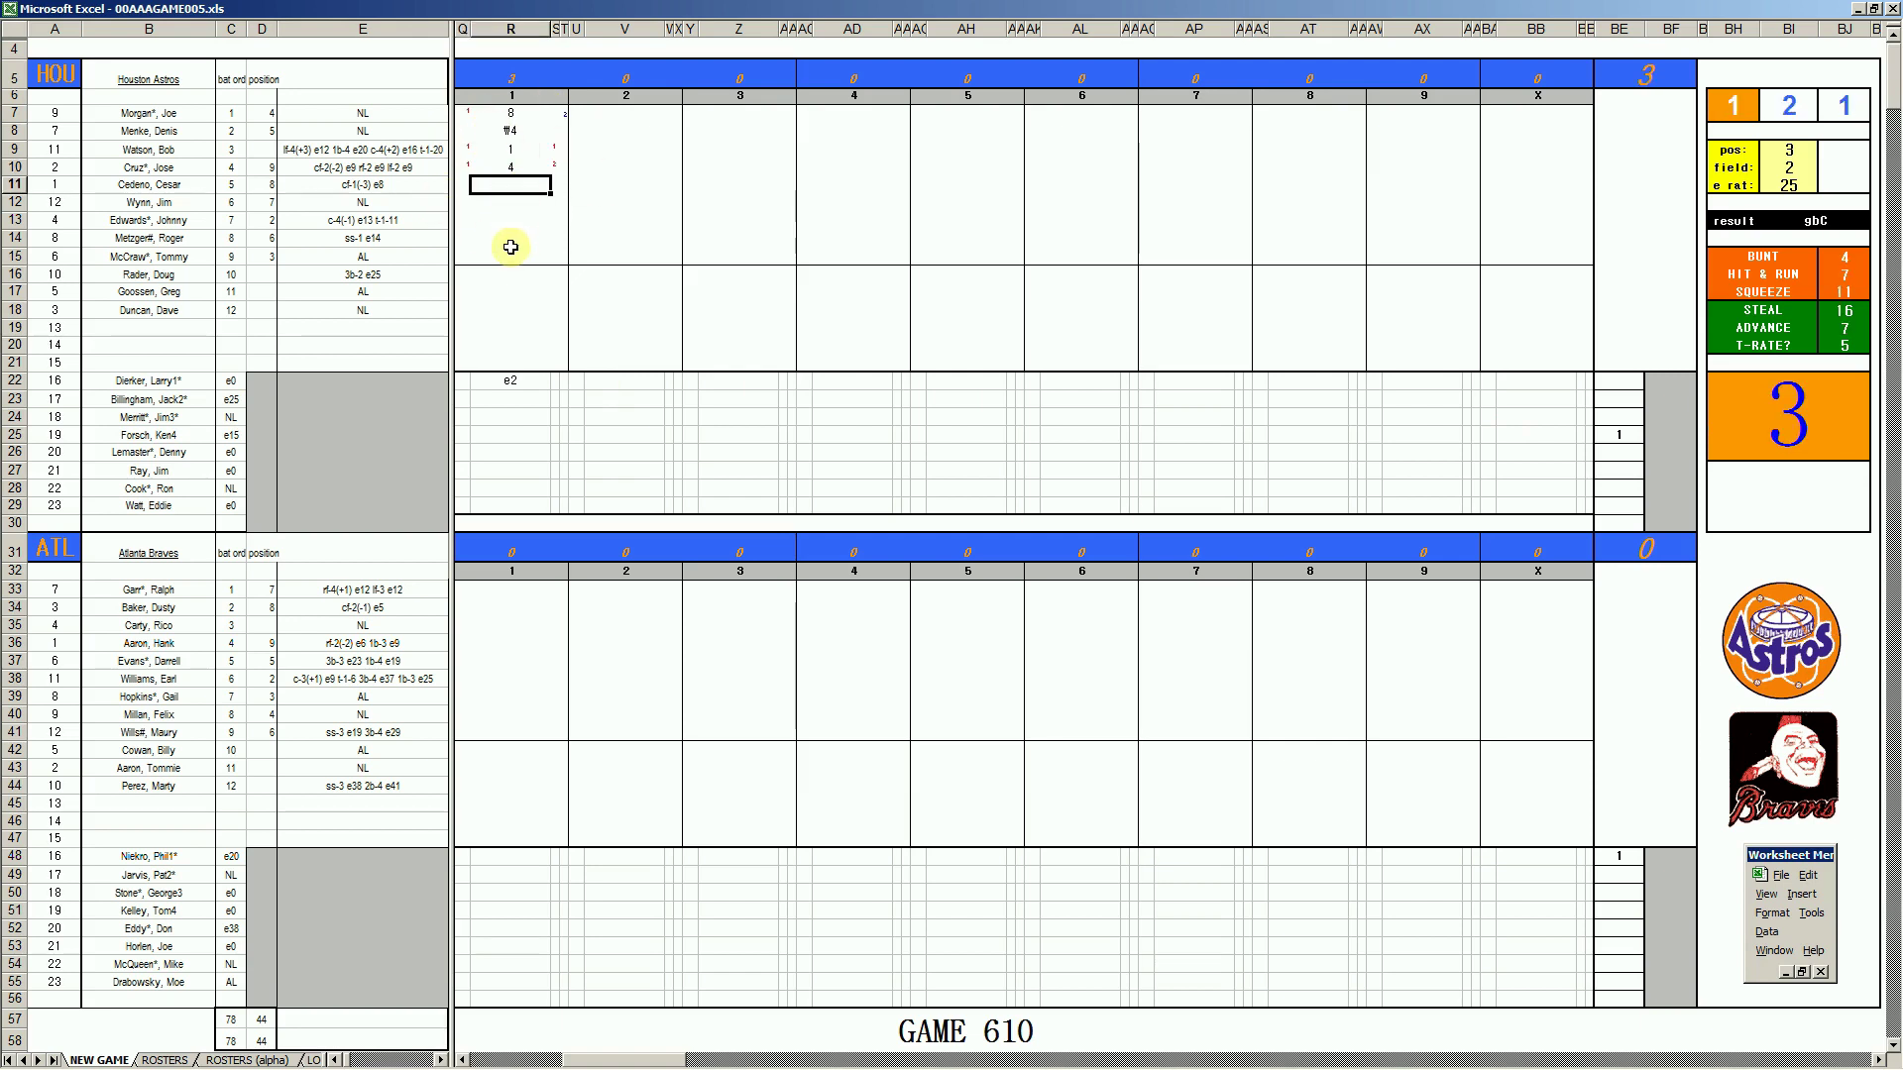
type("#9")
key("Return")
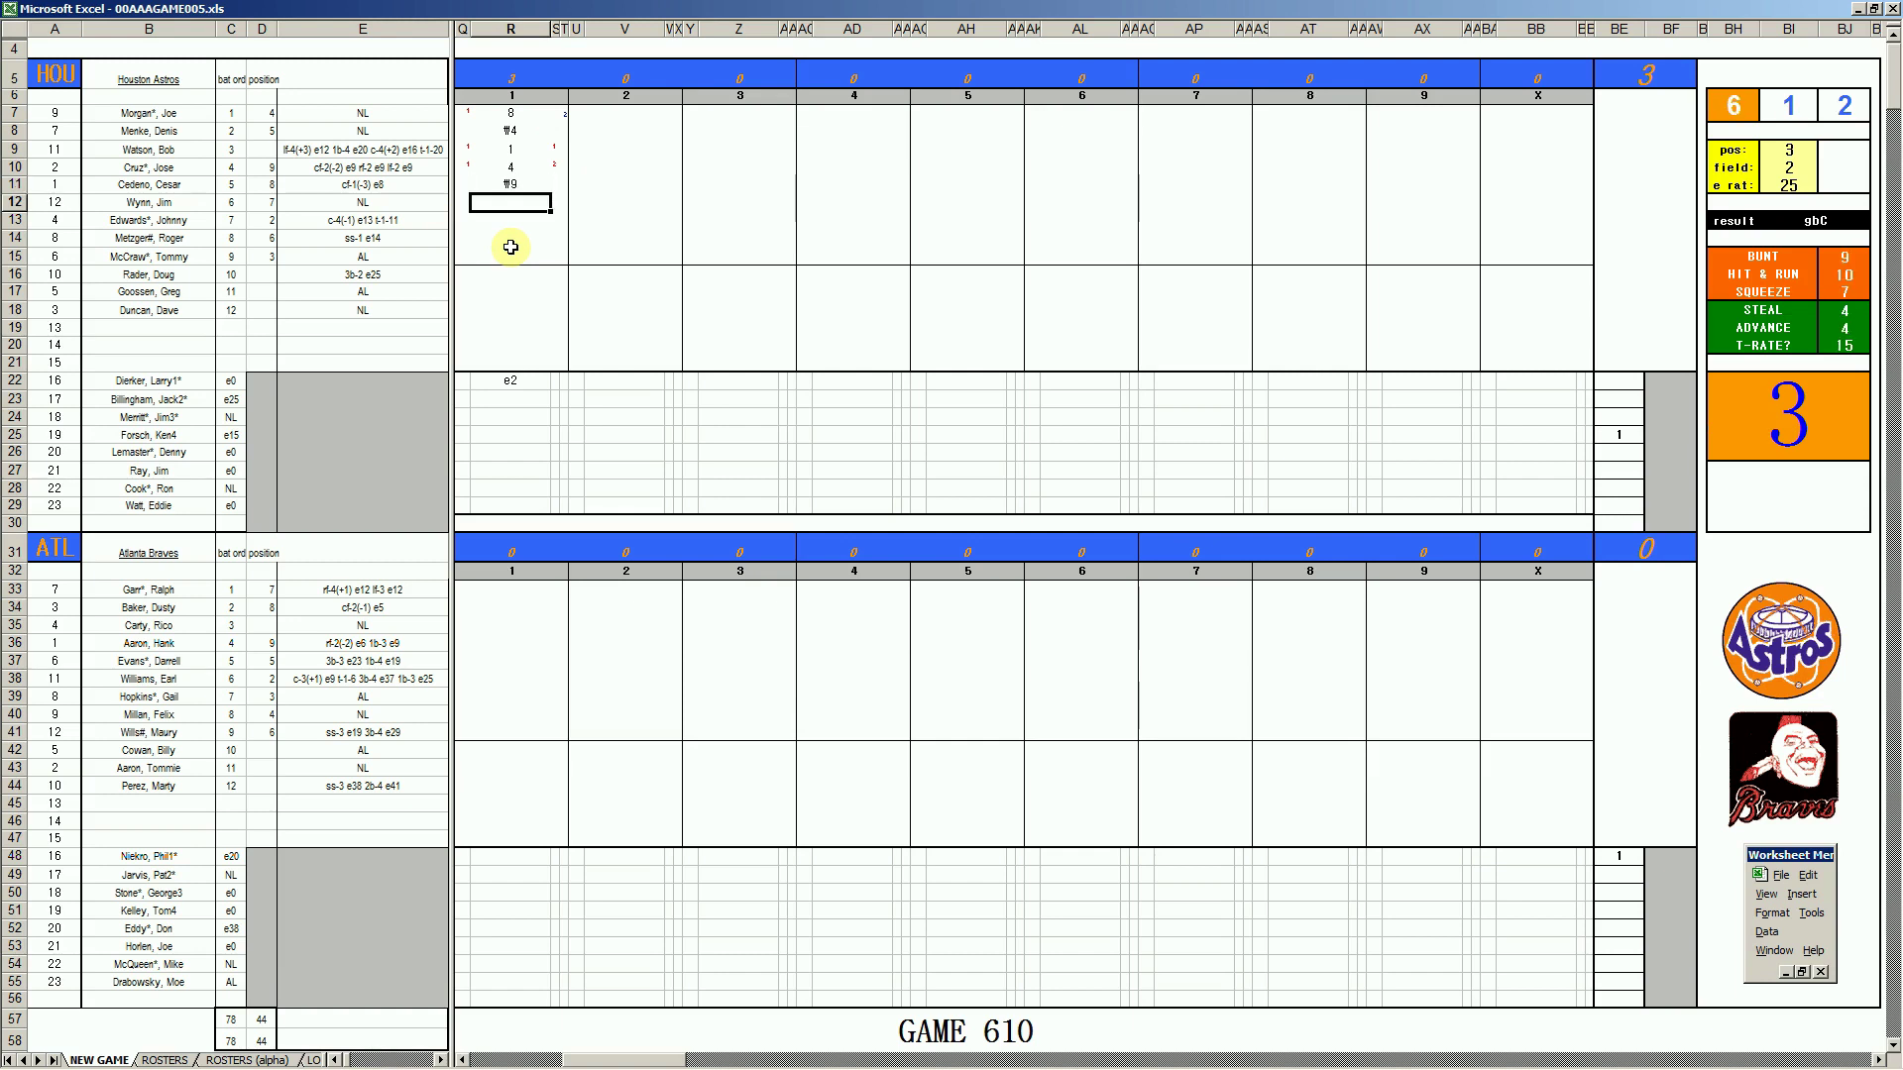
Set the fielding lookup's pos value to 4 and enter #43 in R12 for Houston's sixth batter
key("ctrl+p")
type("4")
key("Return")
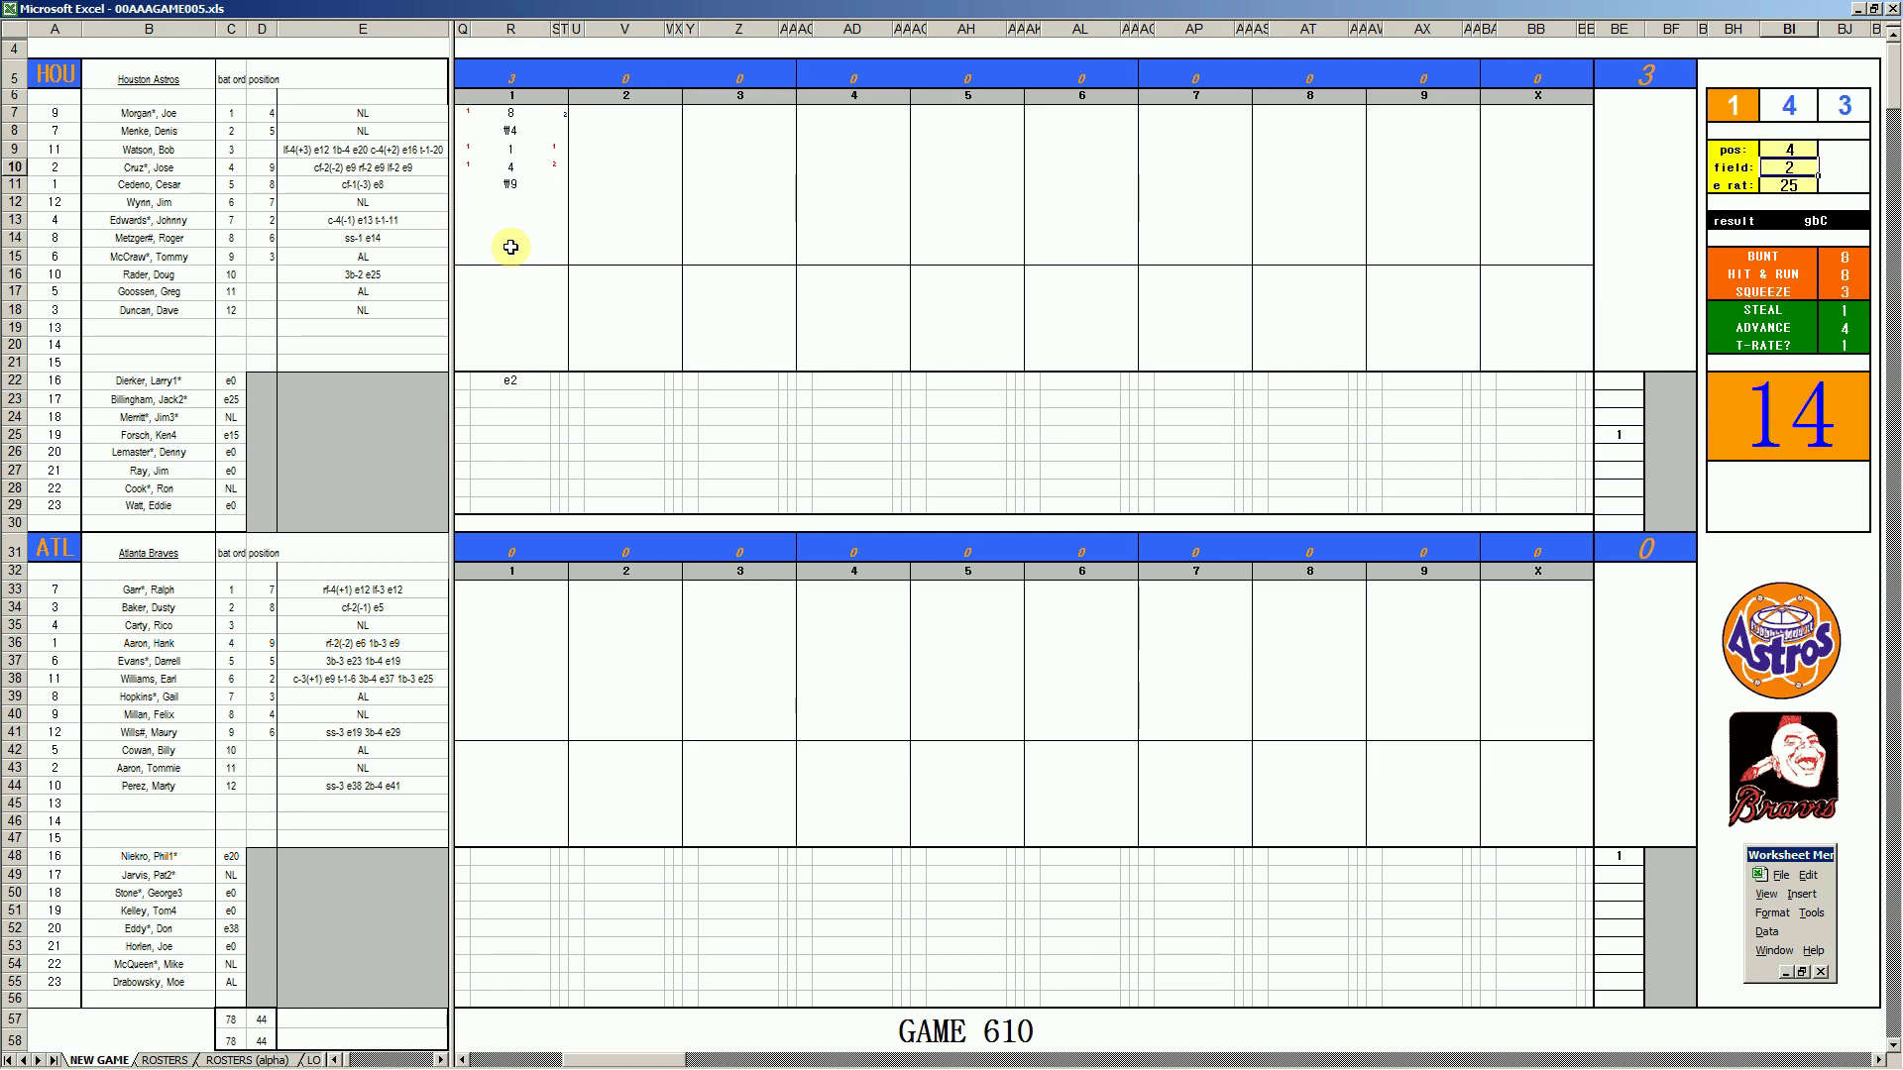
left_click(508, 201)
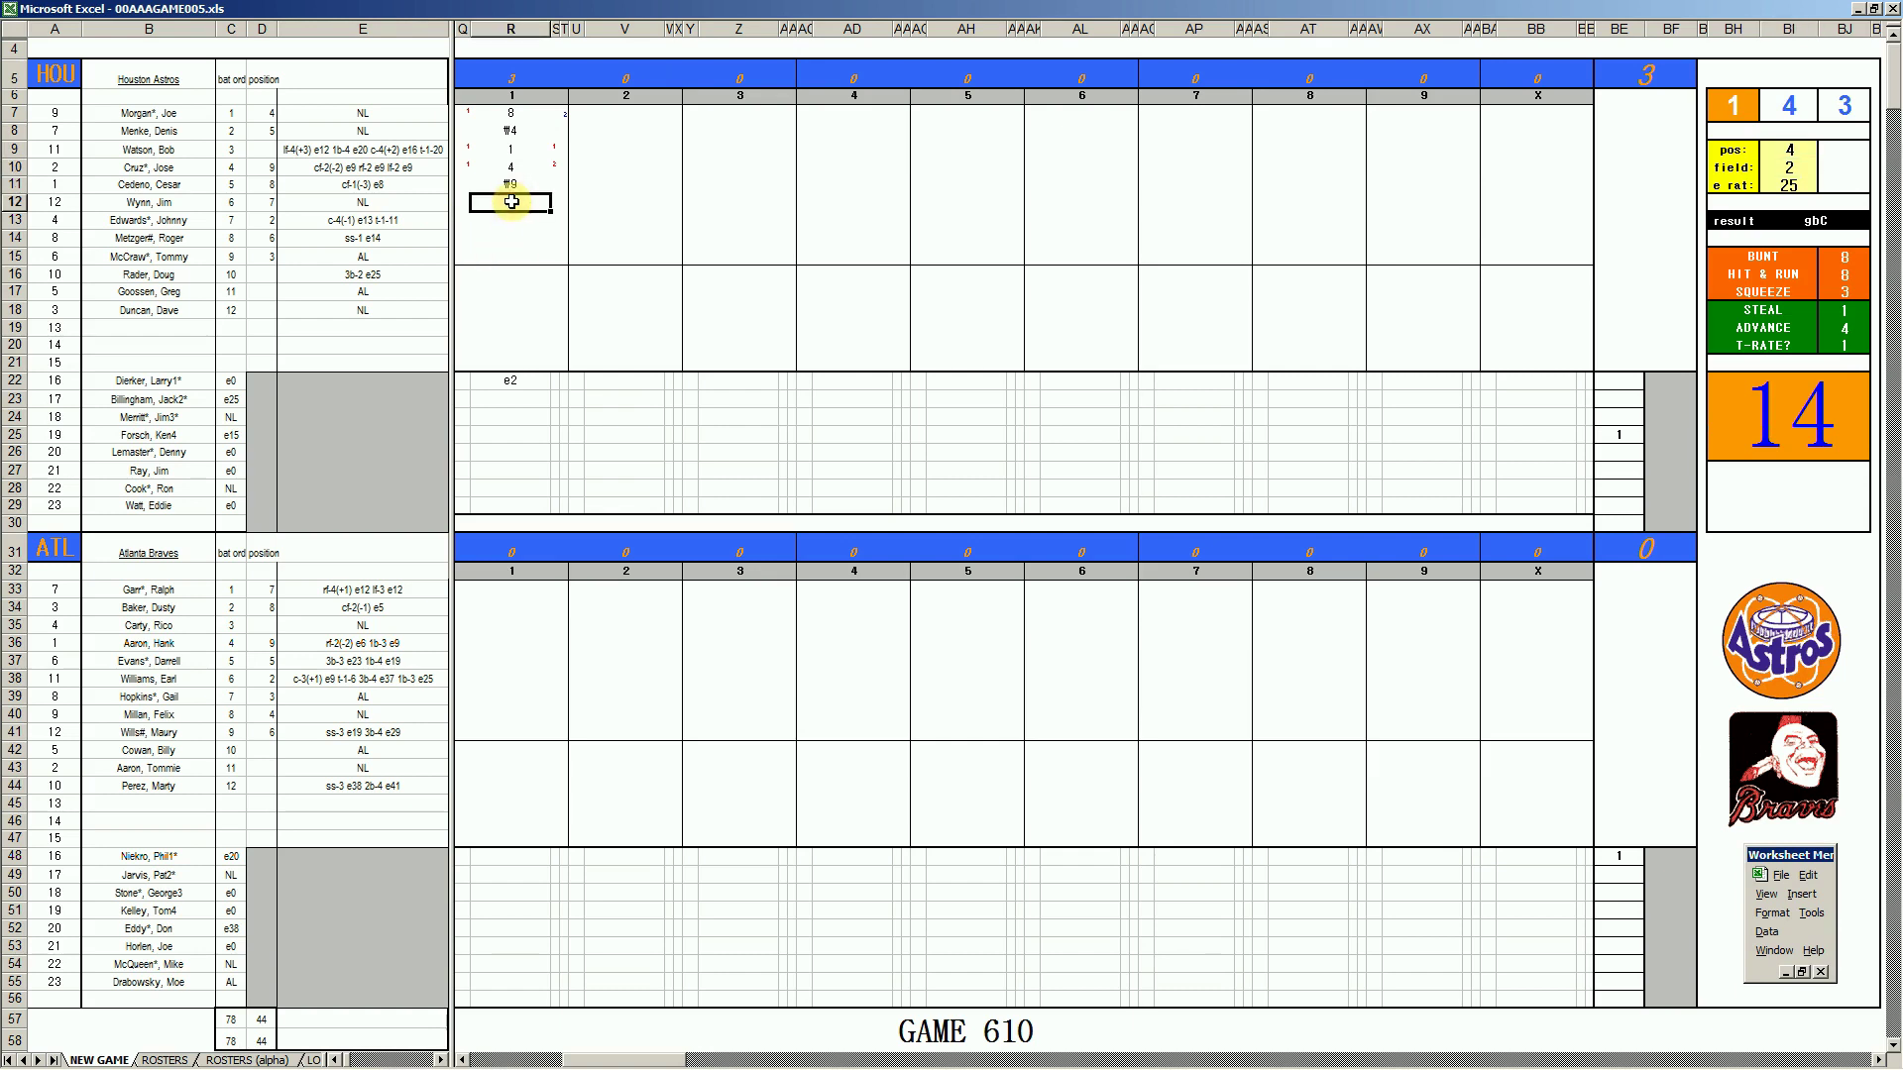
type("#43")
left_click(510, 593)
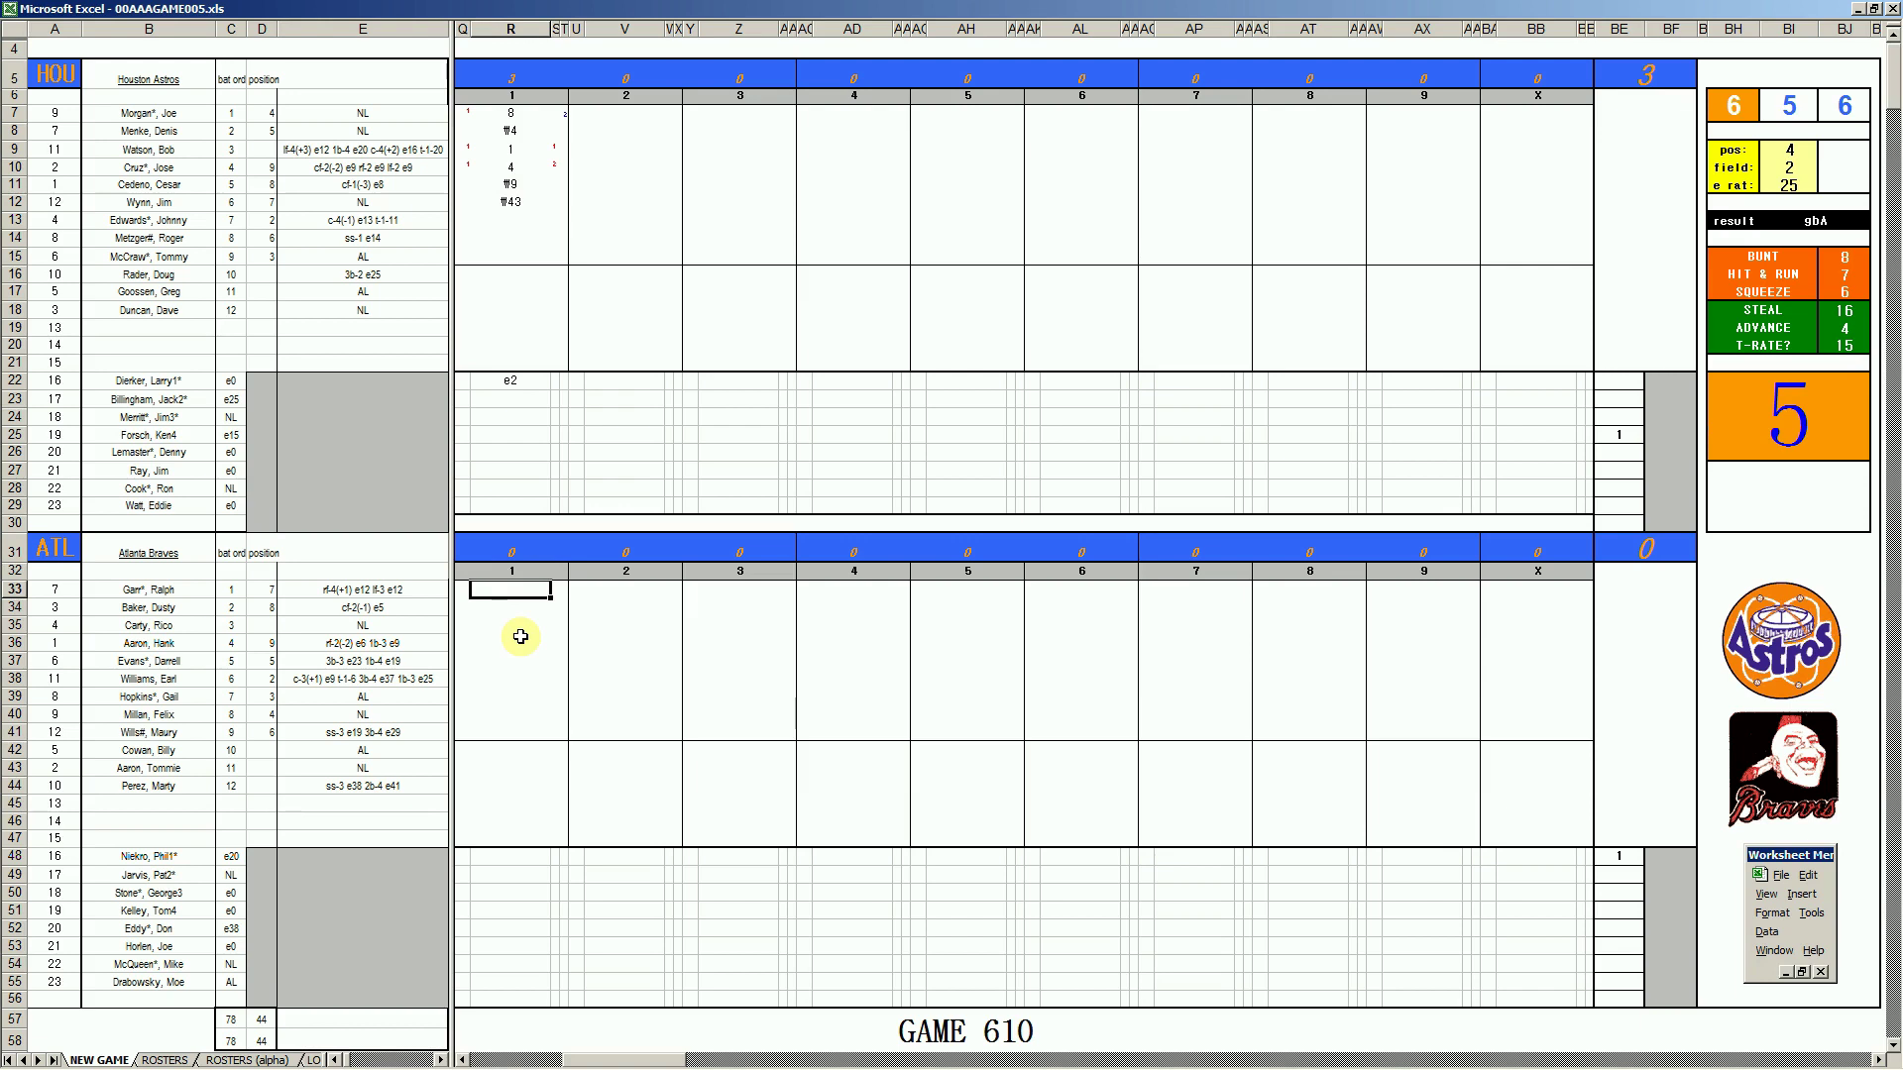
Set the fielding lookup to pos 6, field 1 and e rat 14
key("ctrl+p")
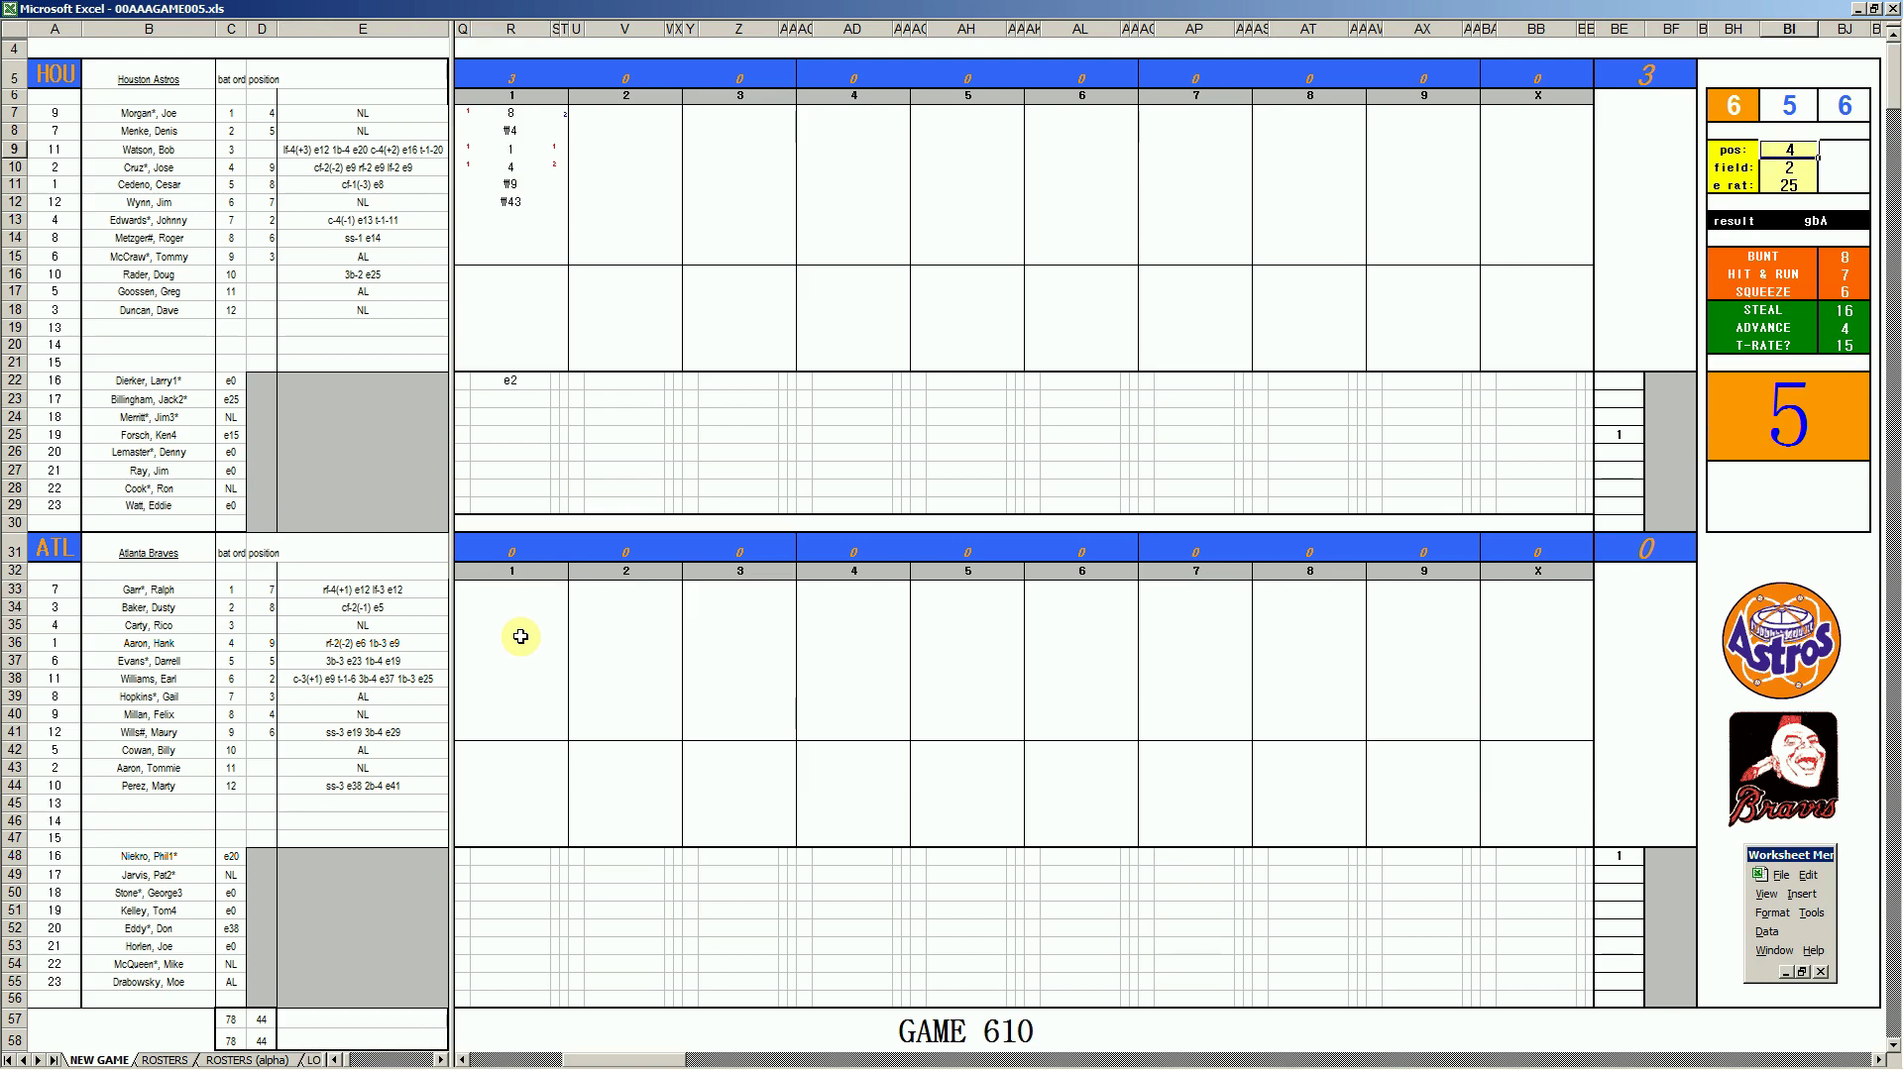
type("6")
key("Return")
type("1")
key("Return")
type("14")
key("Return")
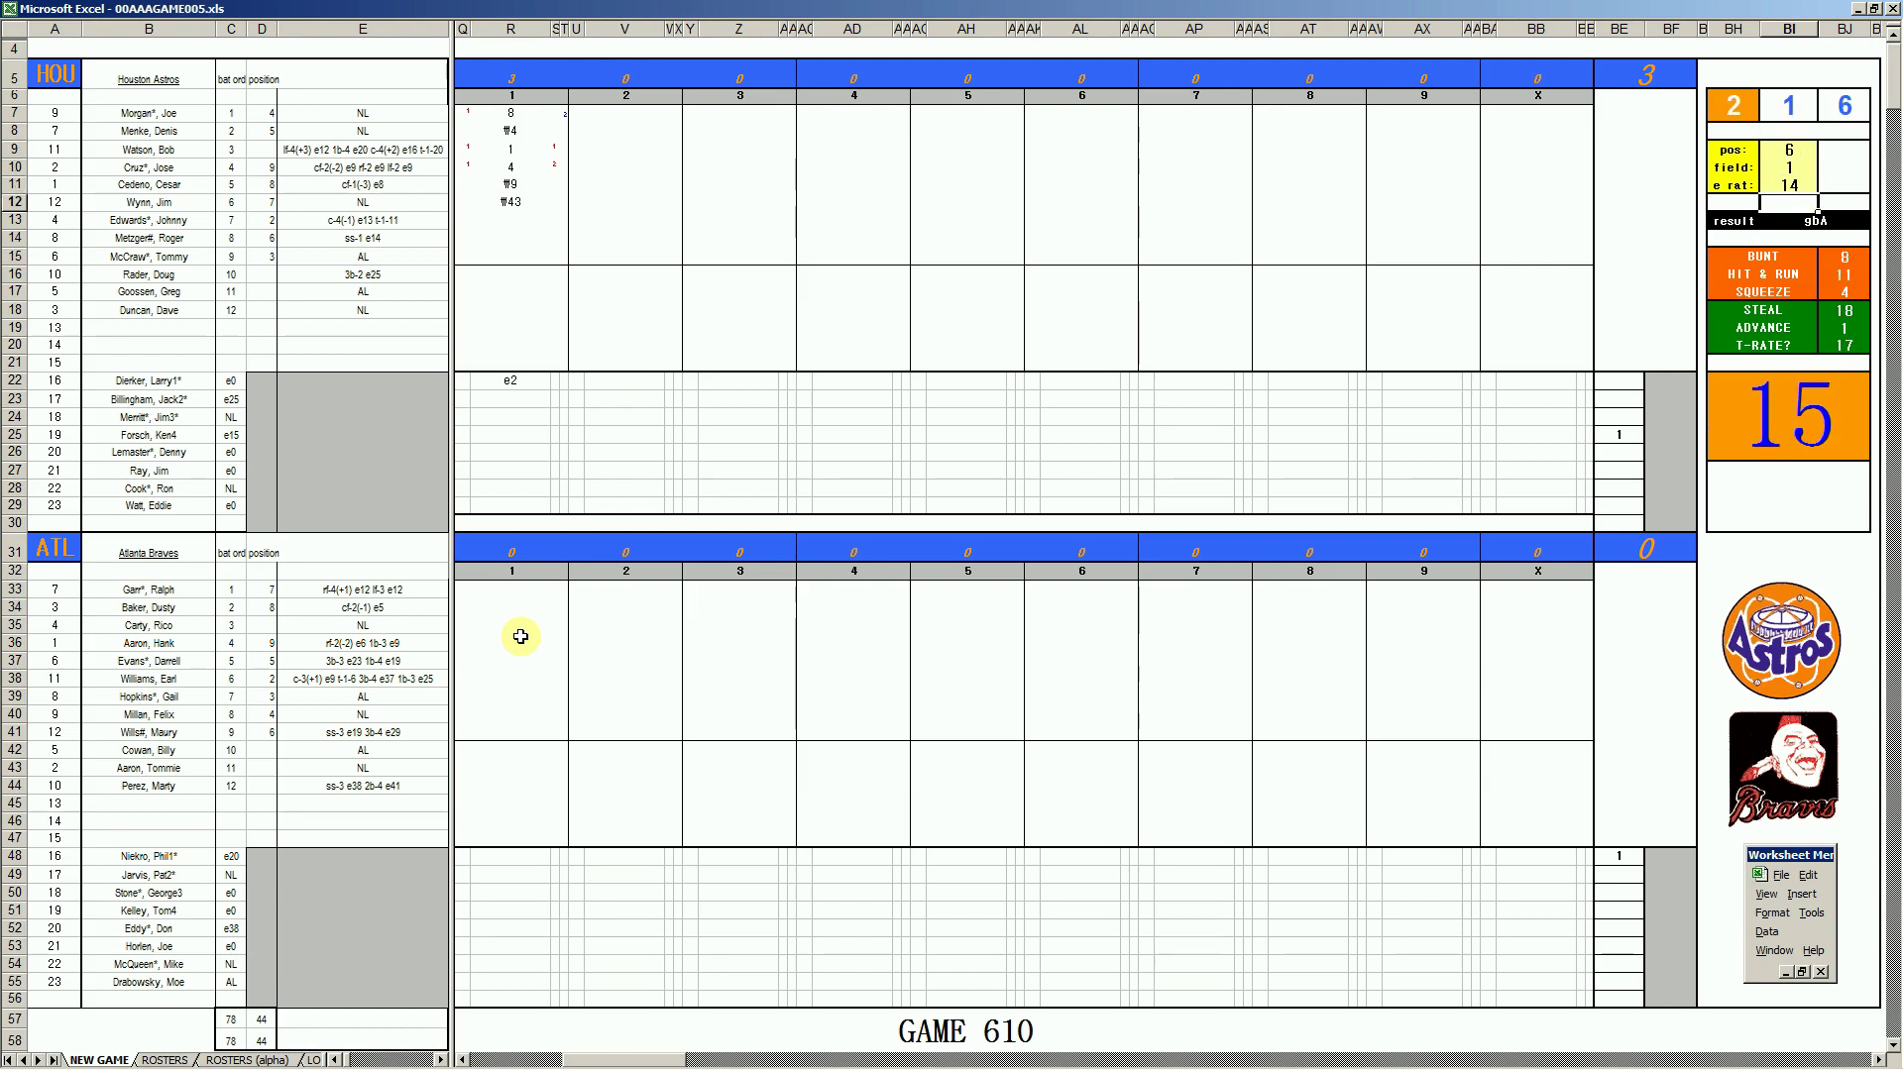
Enter #63 in R33 for Atlanta's leadoff batter in the first inning
left_click(510, 597)
type("#63")
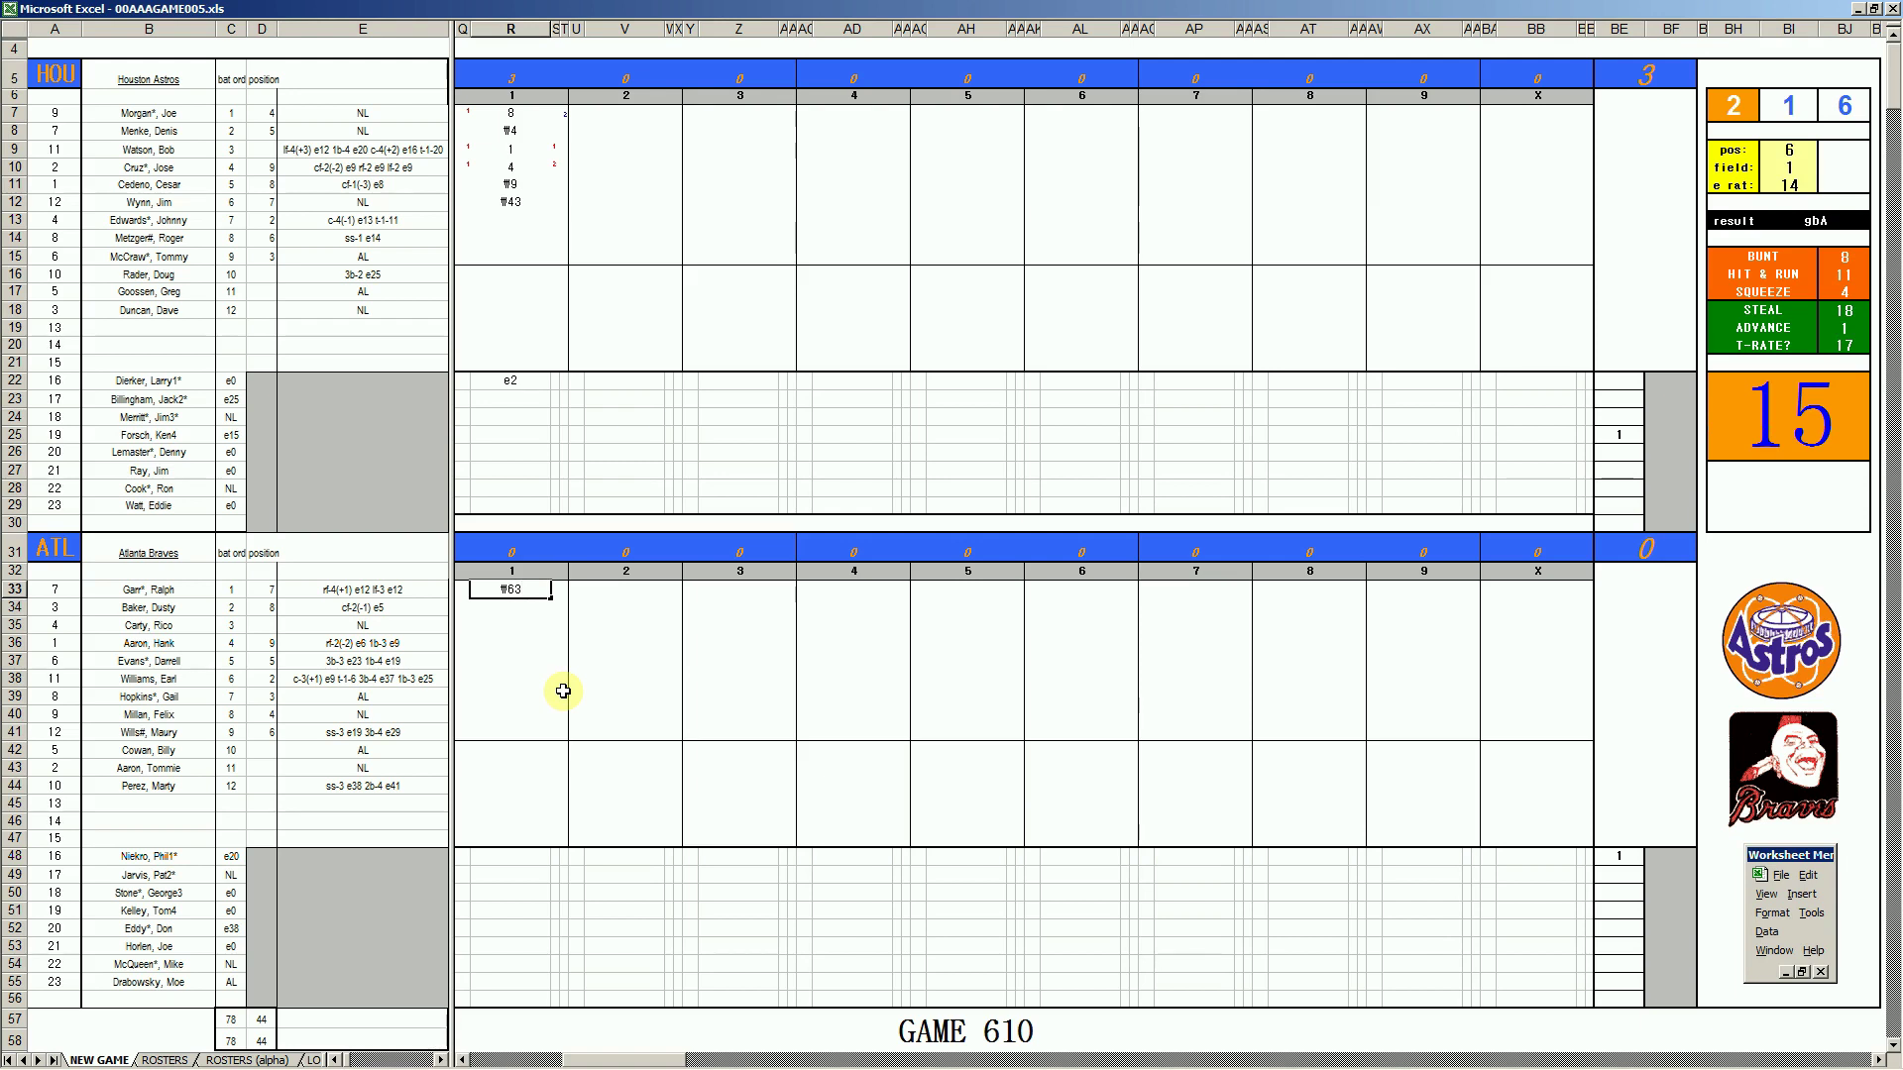
key("Return")
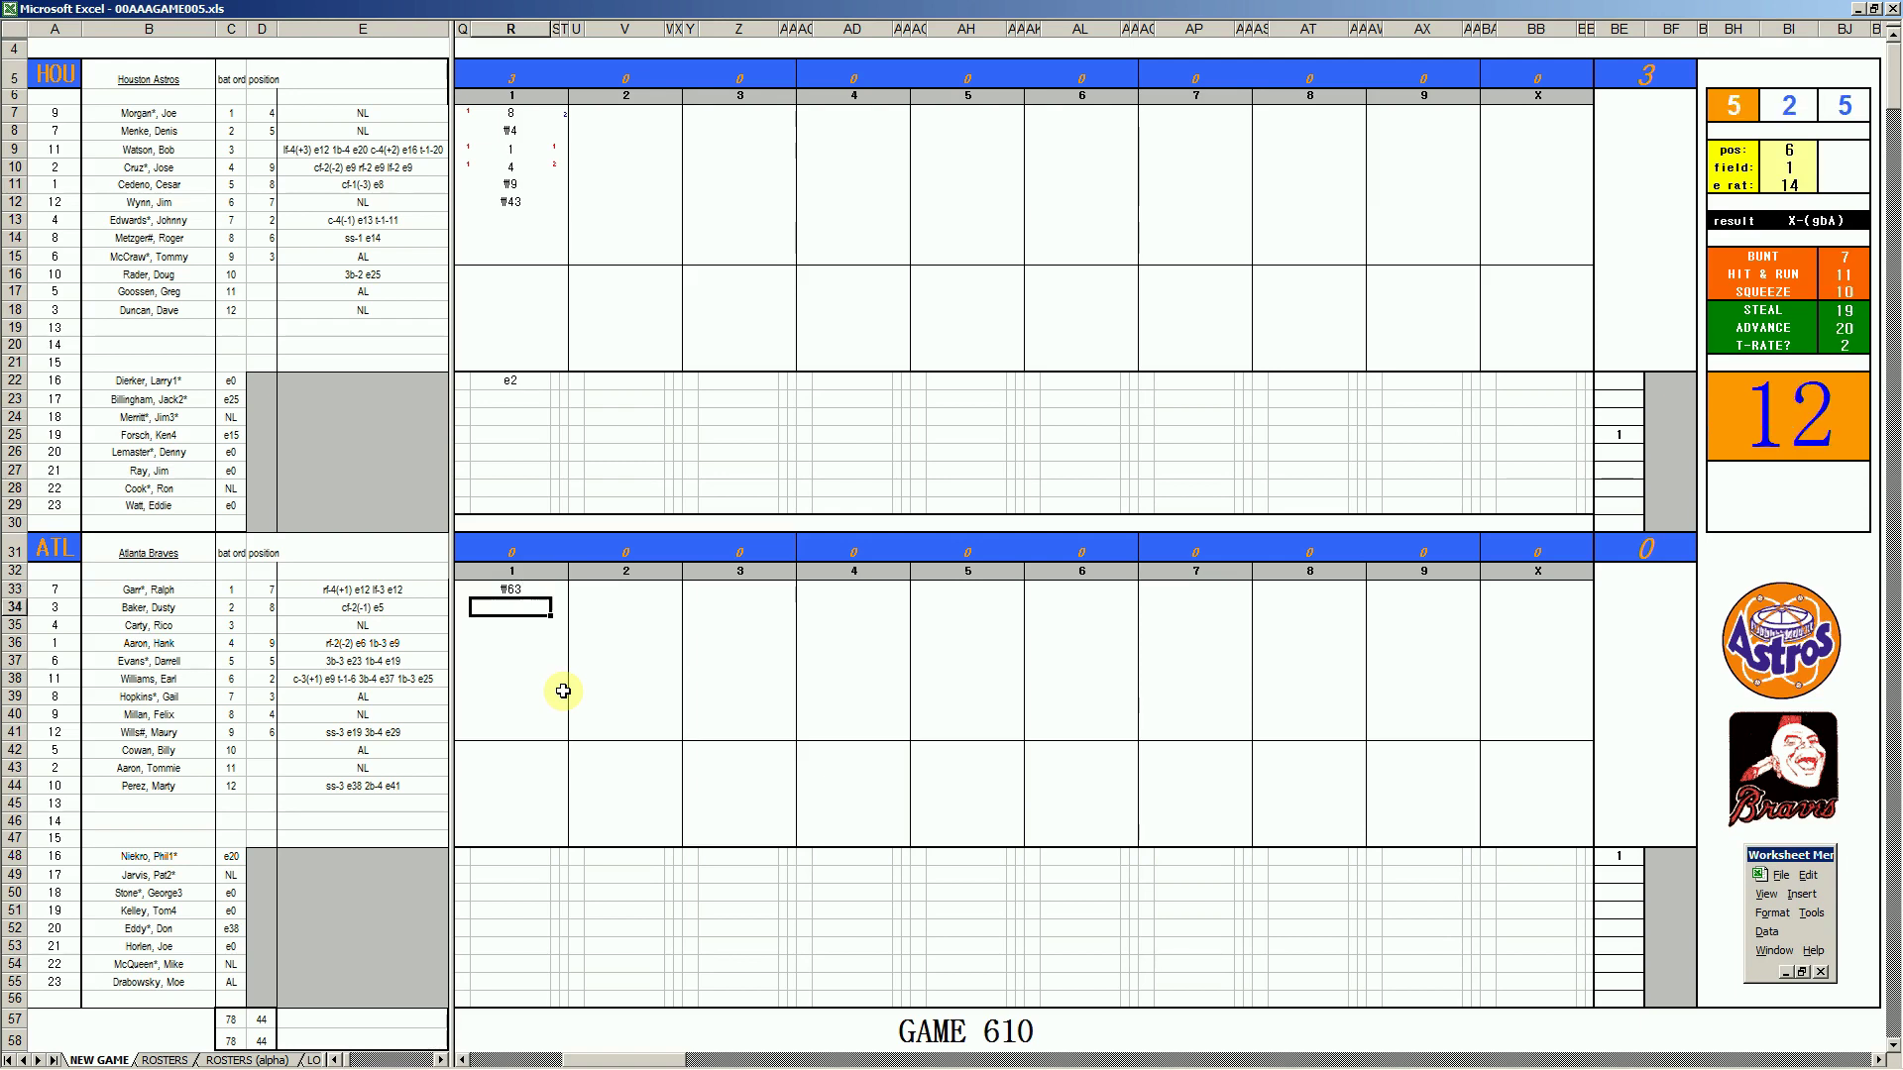
Enter k in R34 for Atlanta's second batter in the first inning
type("k")
key("Return")
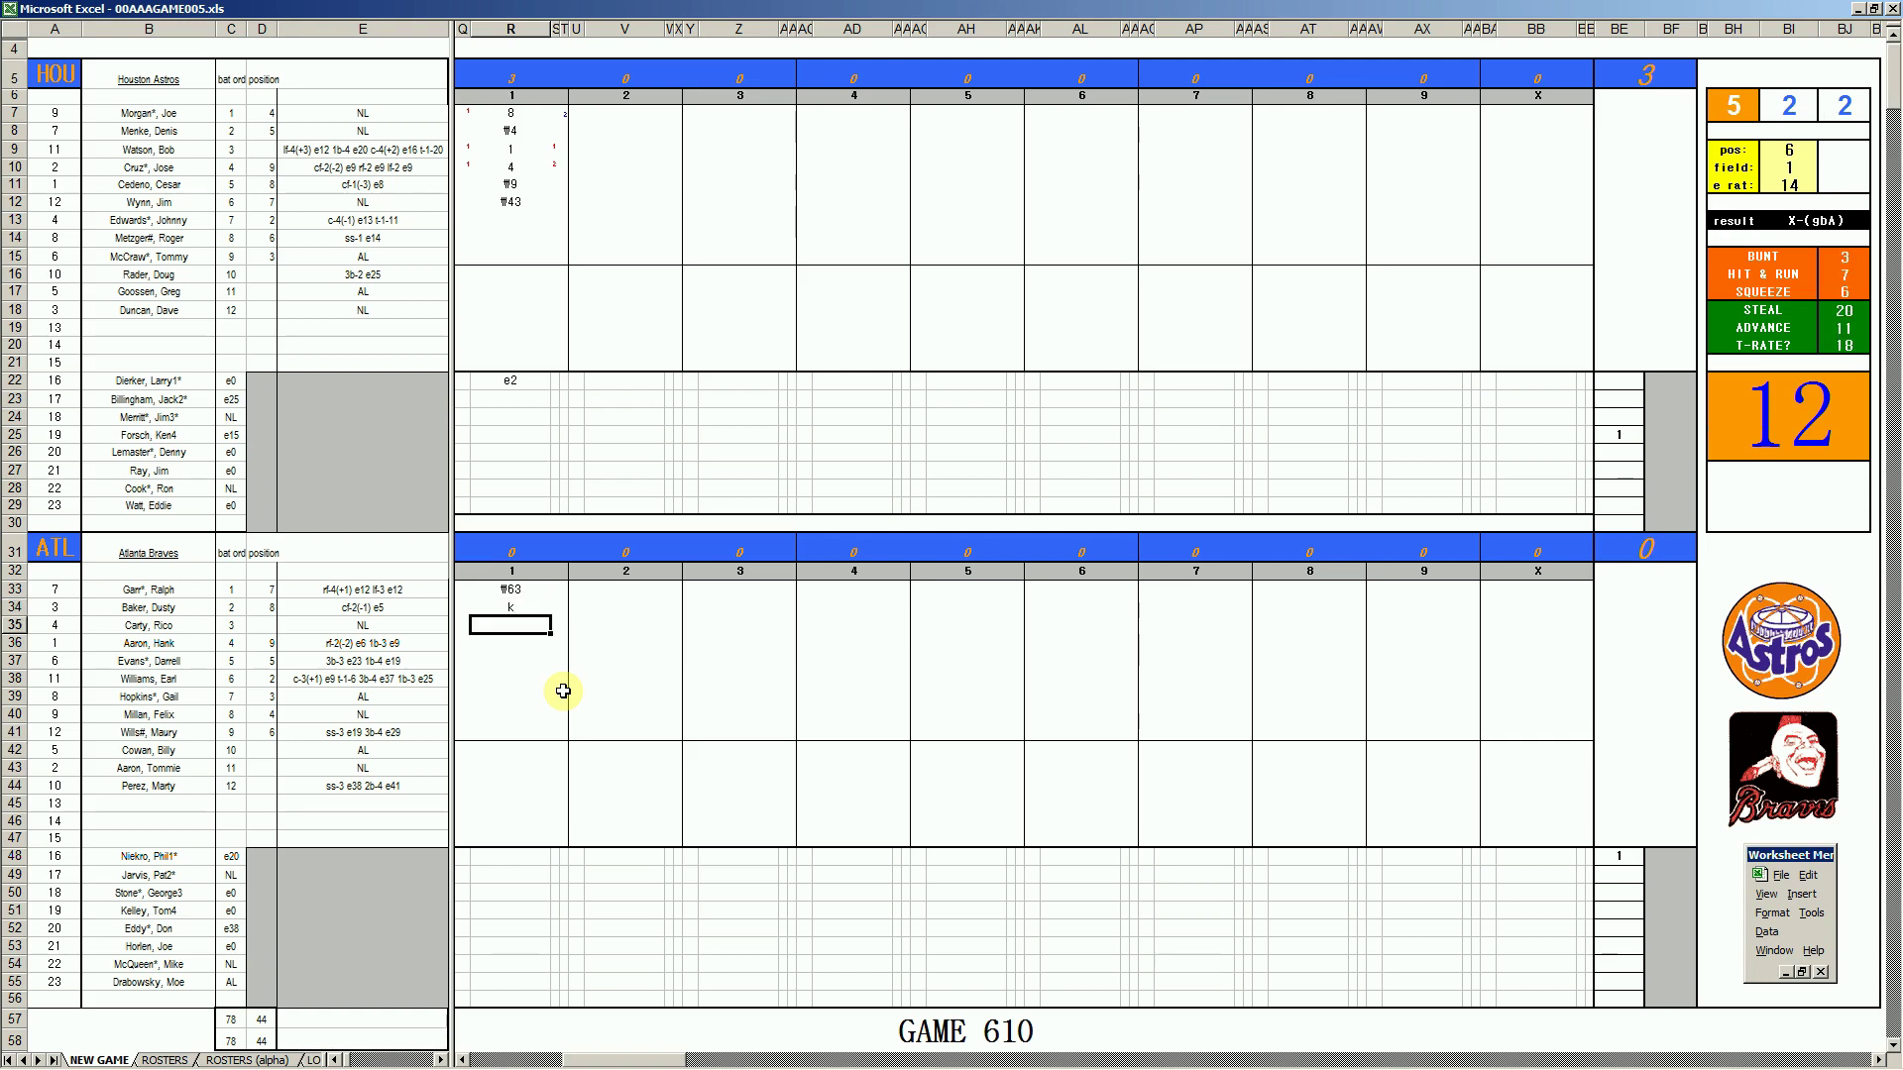
Set the fielding lookup to pos 2, field 4 and e rat 13, and enter #2 in R35 for Atlanta's third batter
key("ctrl+p")
type("2")
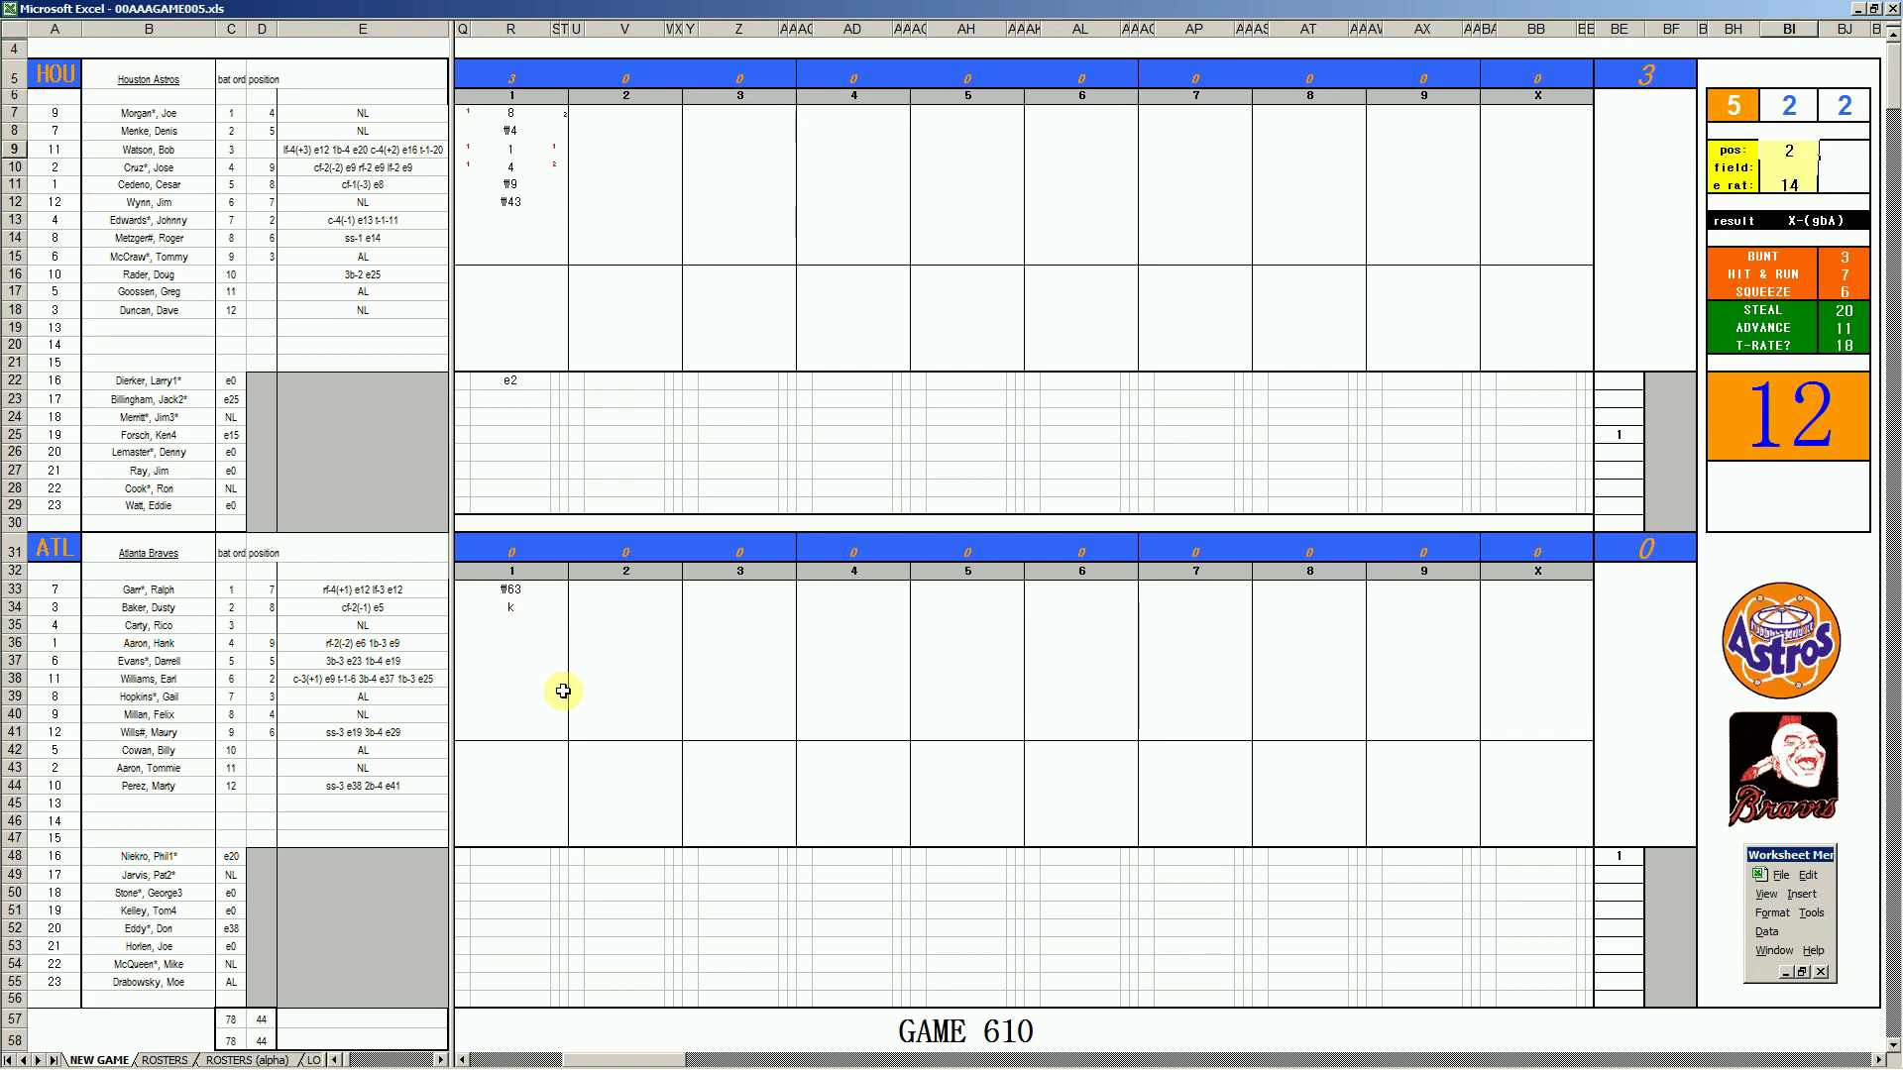
key("Return")
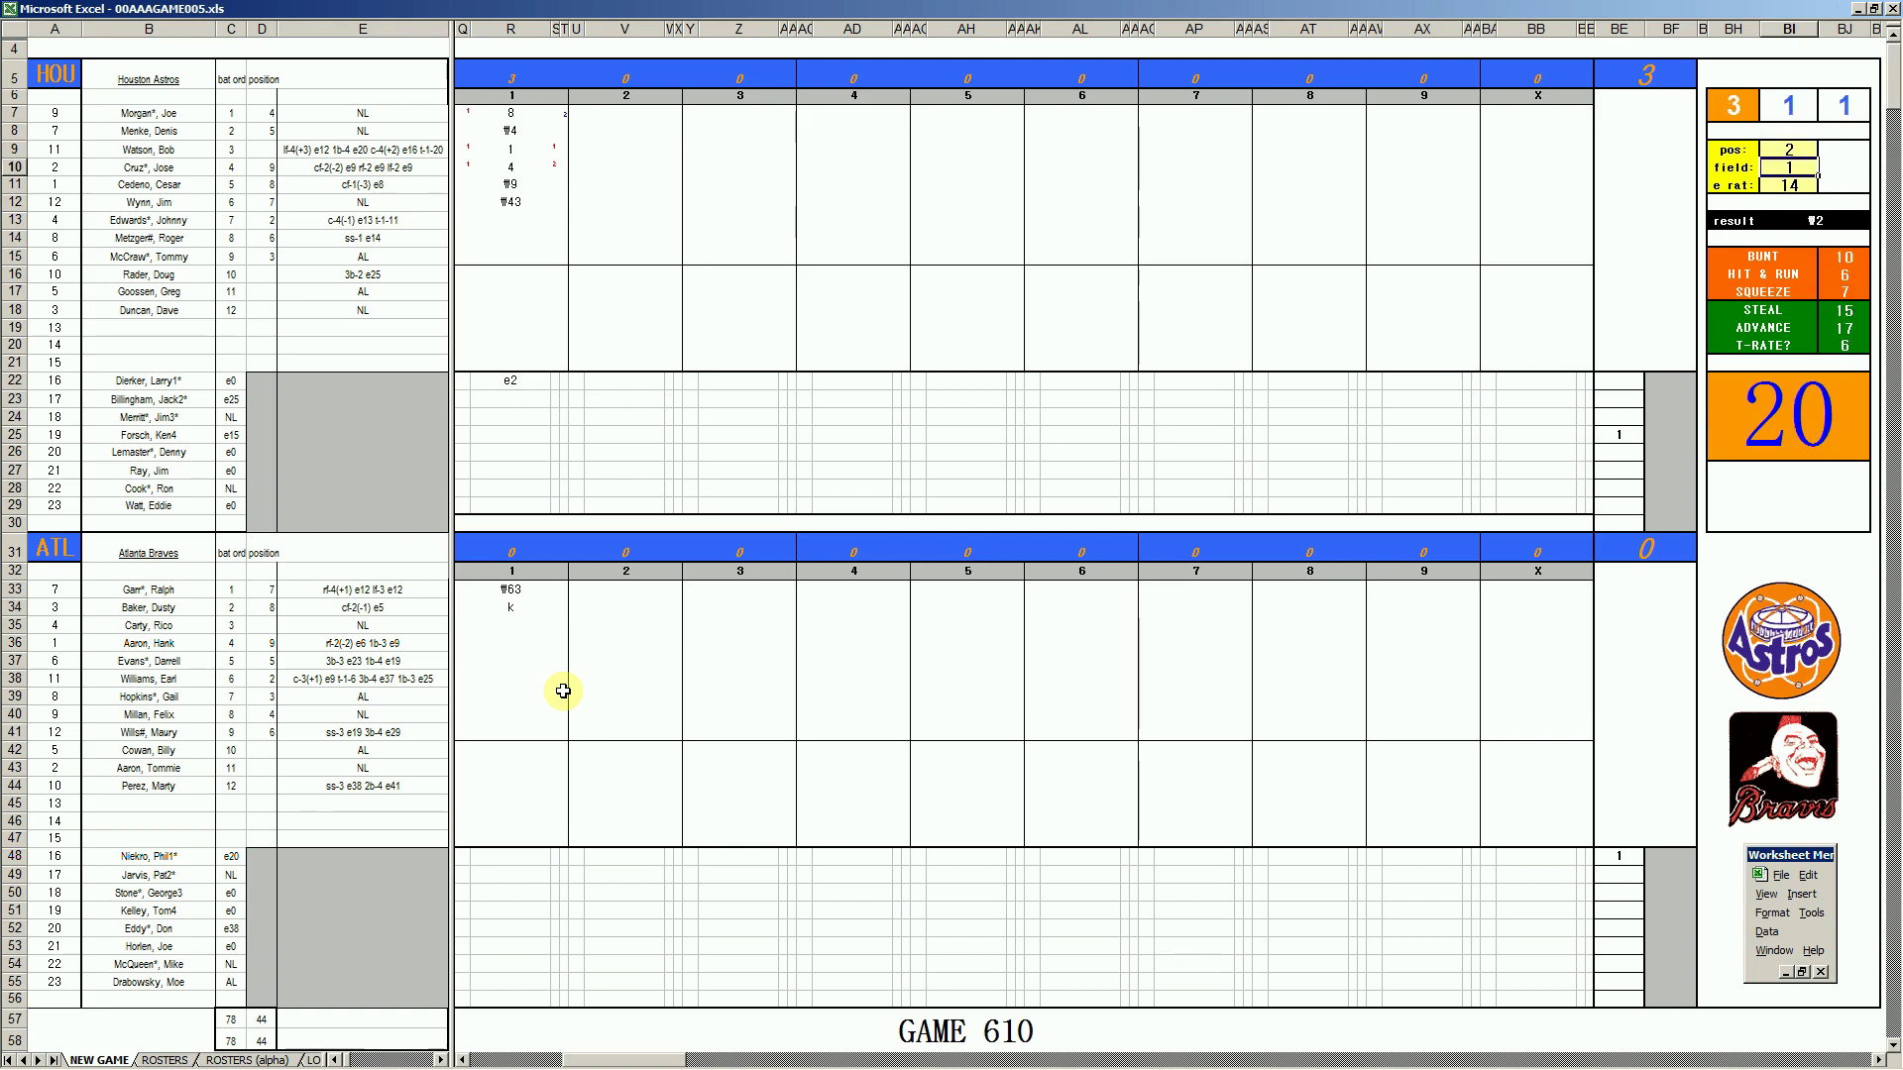
type("4")
key("Return")
key("Return")
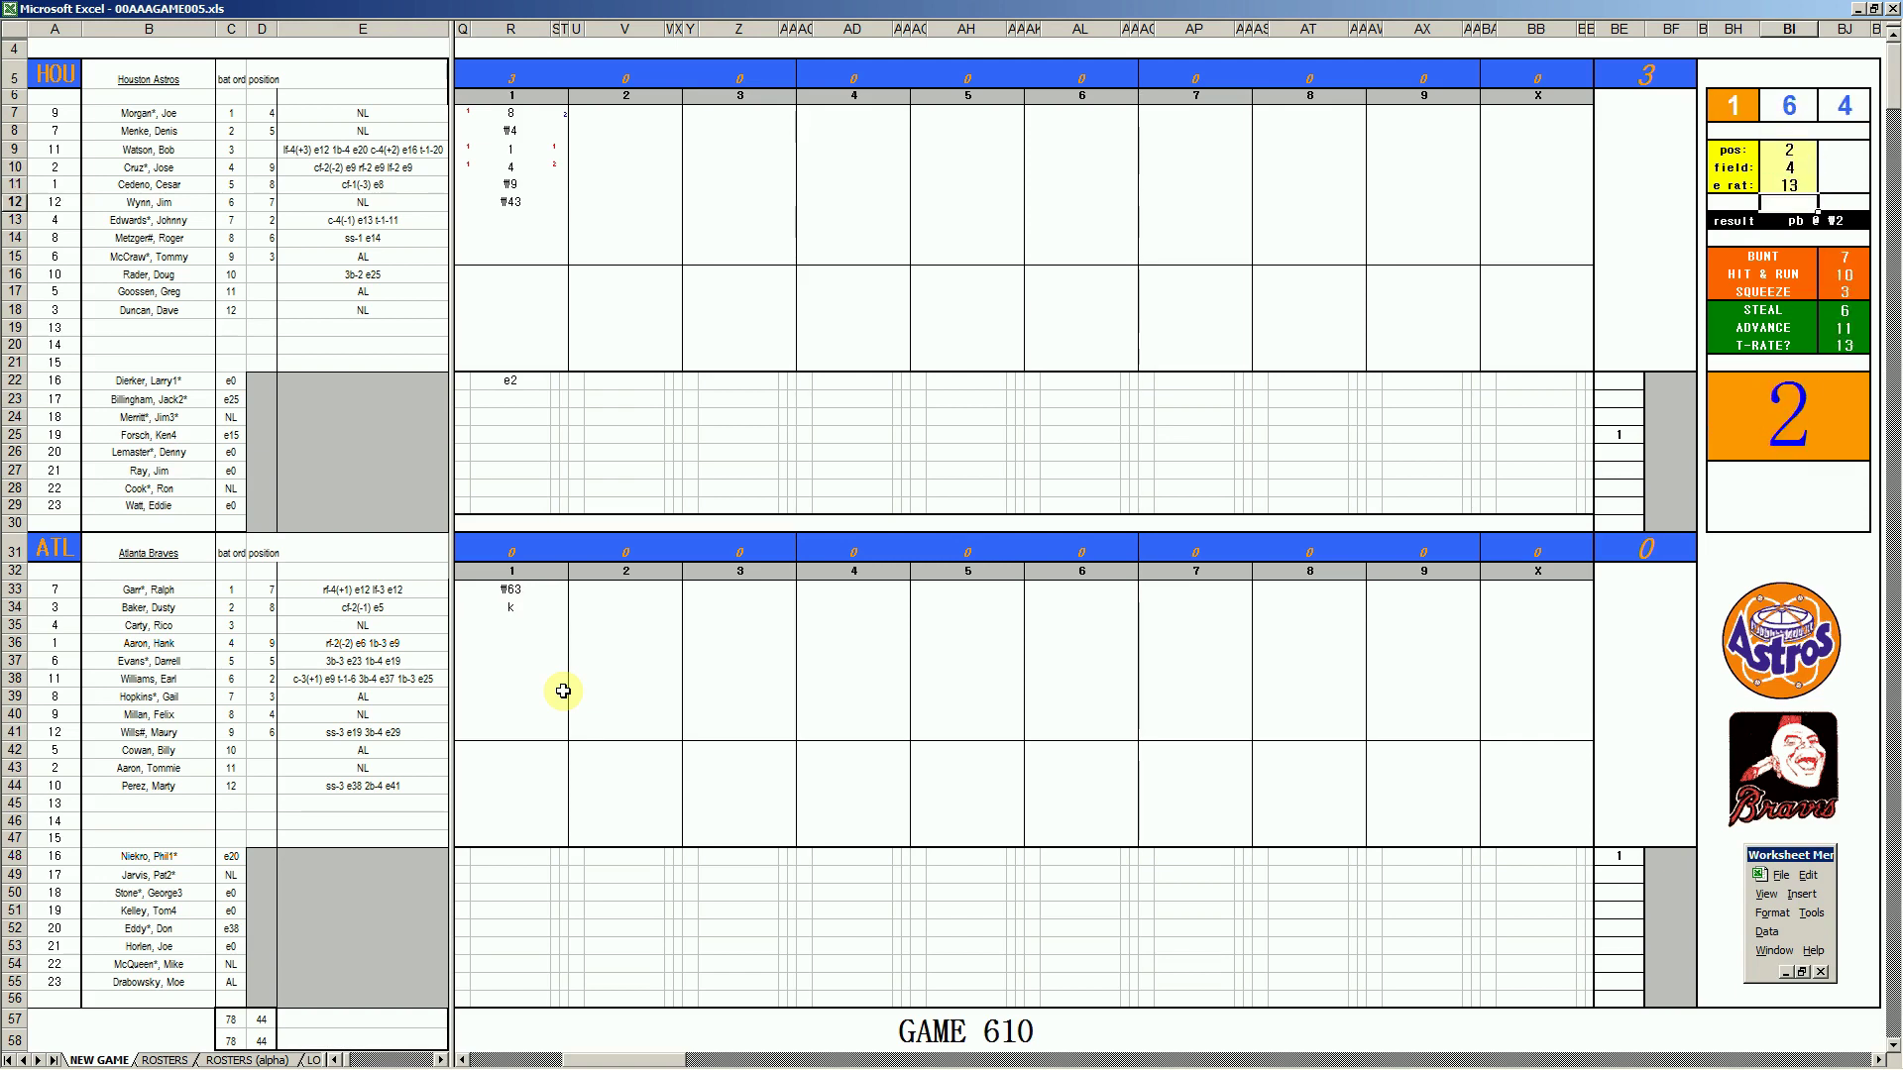
left_click(516, 624)
type("#2")
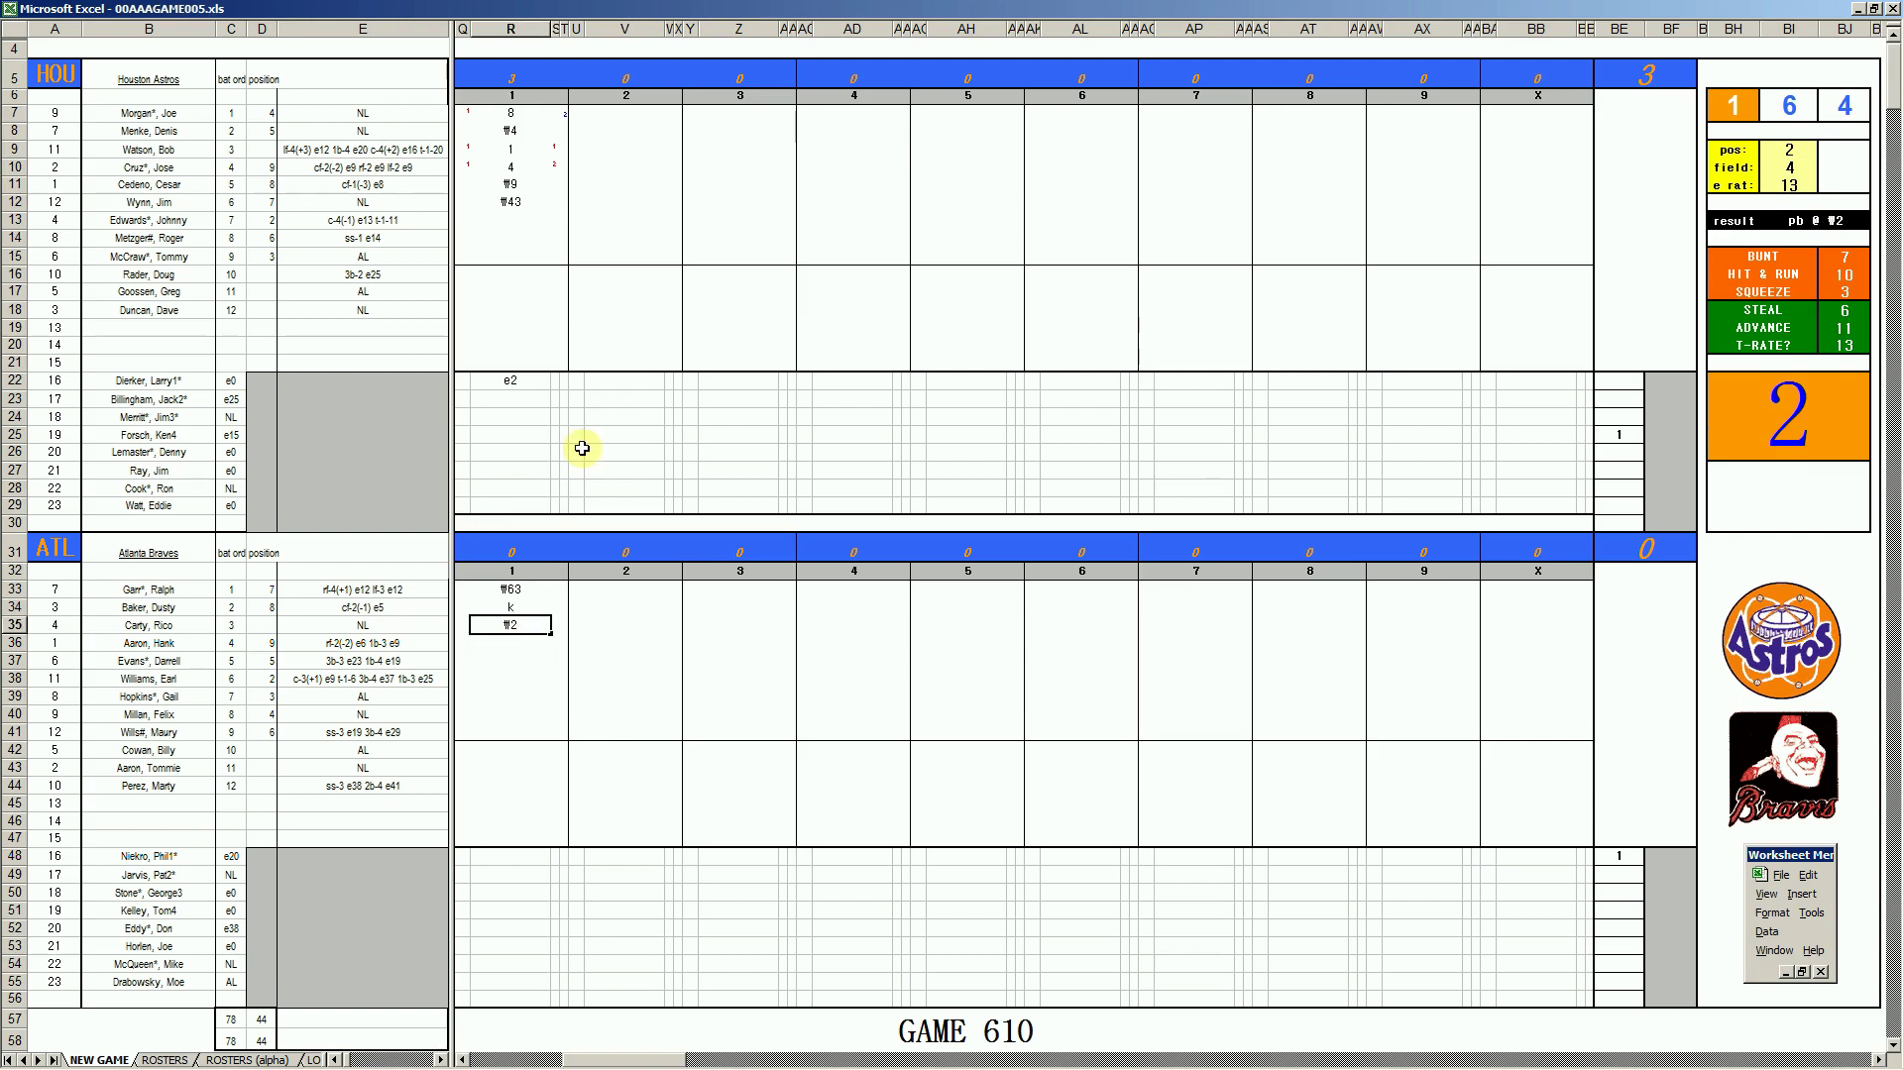
Enter 1 in V13 and #9 in V14 for Houston's seventh and eighth batters in the second inning
left_click(627, 220)
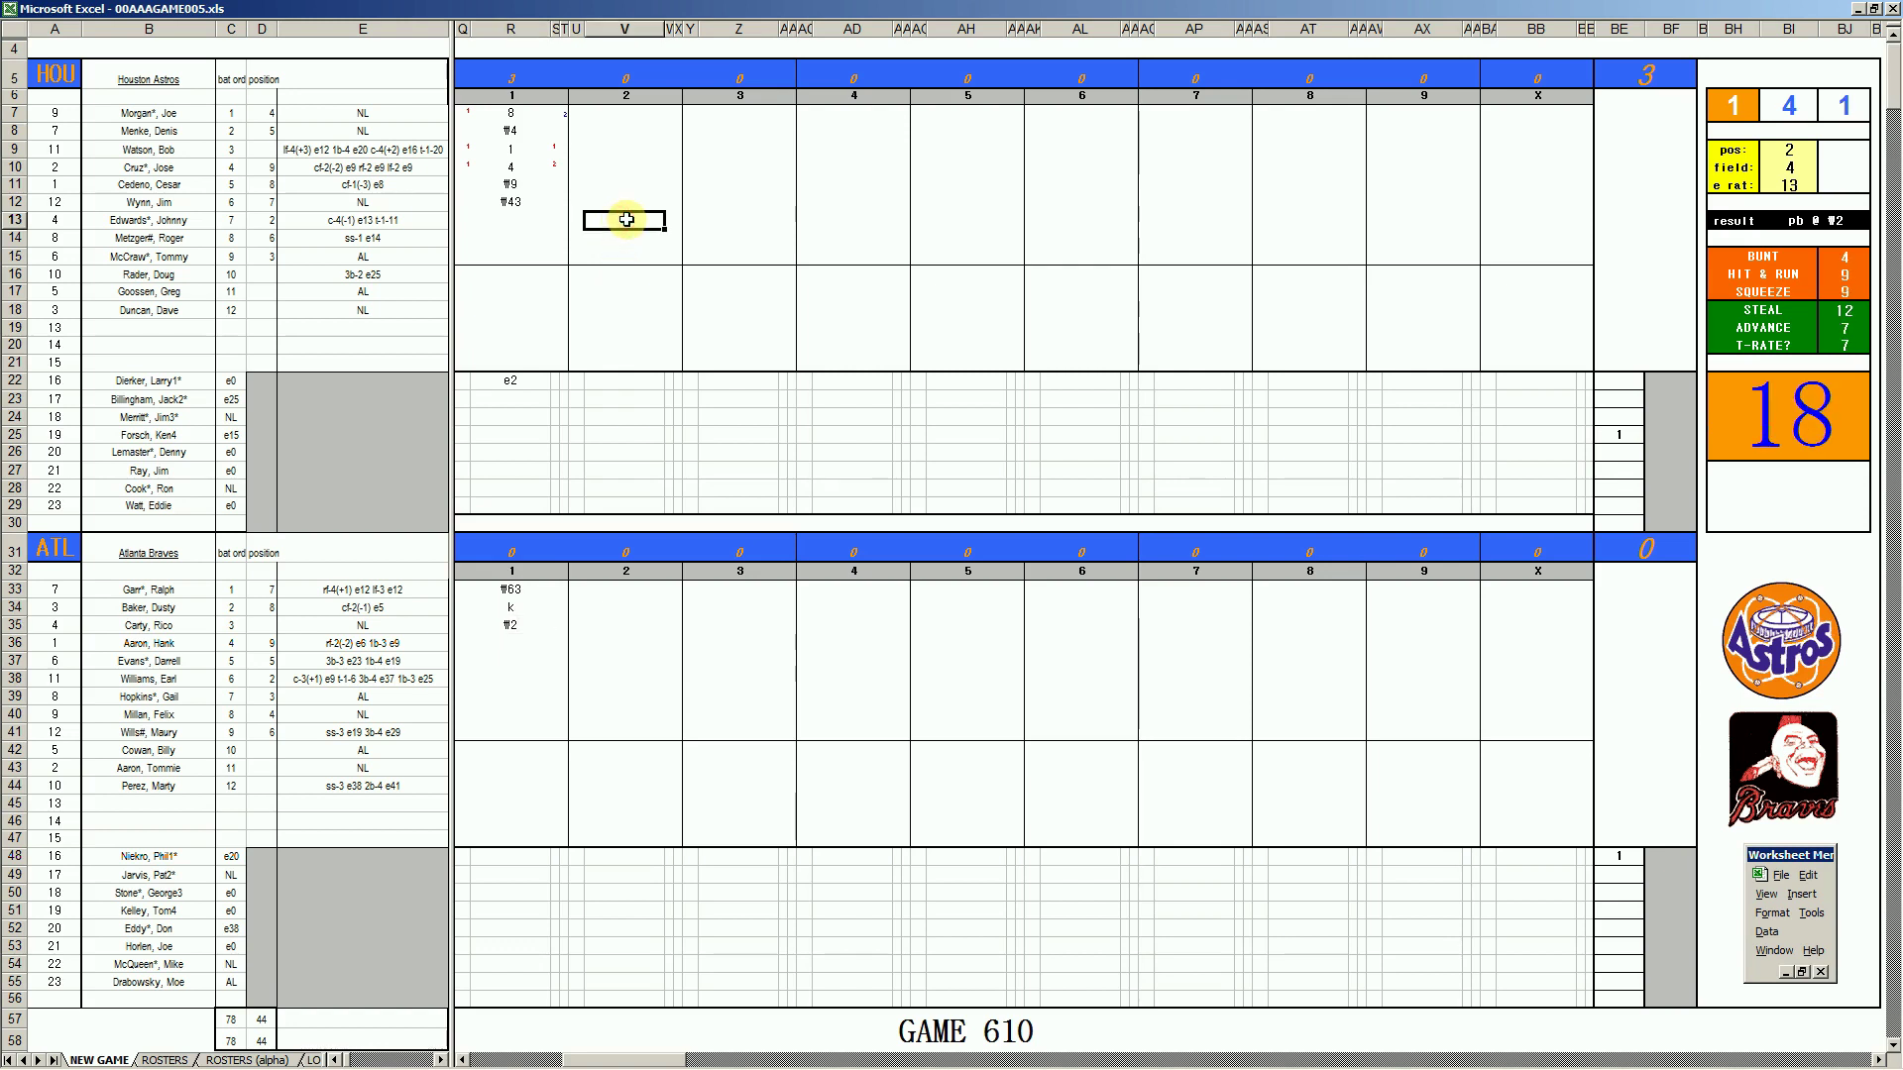
double_click(626, 220)
key("Return")
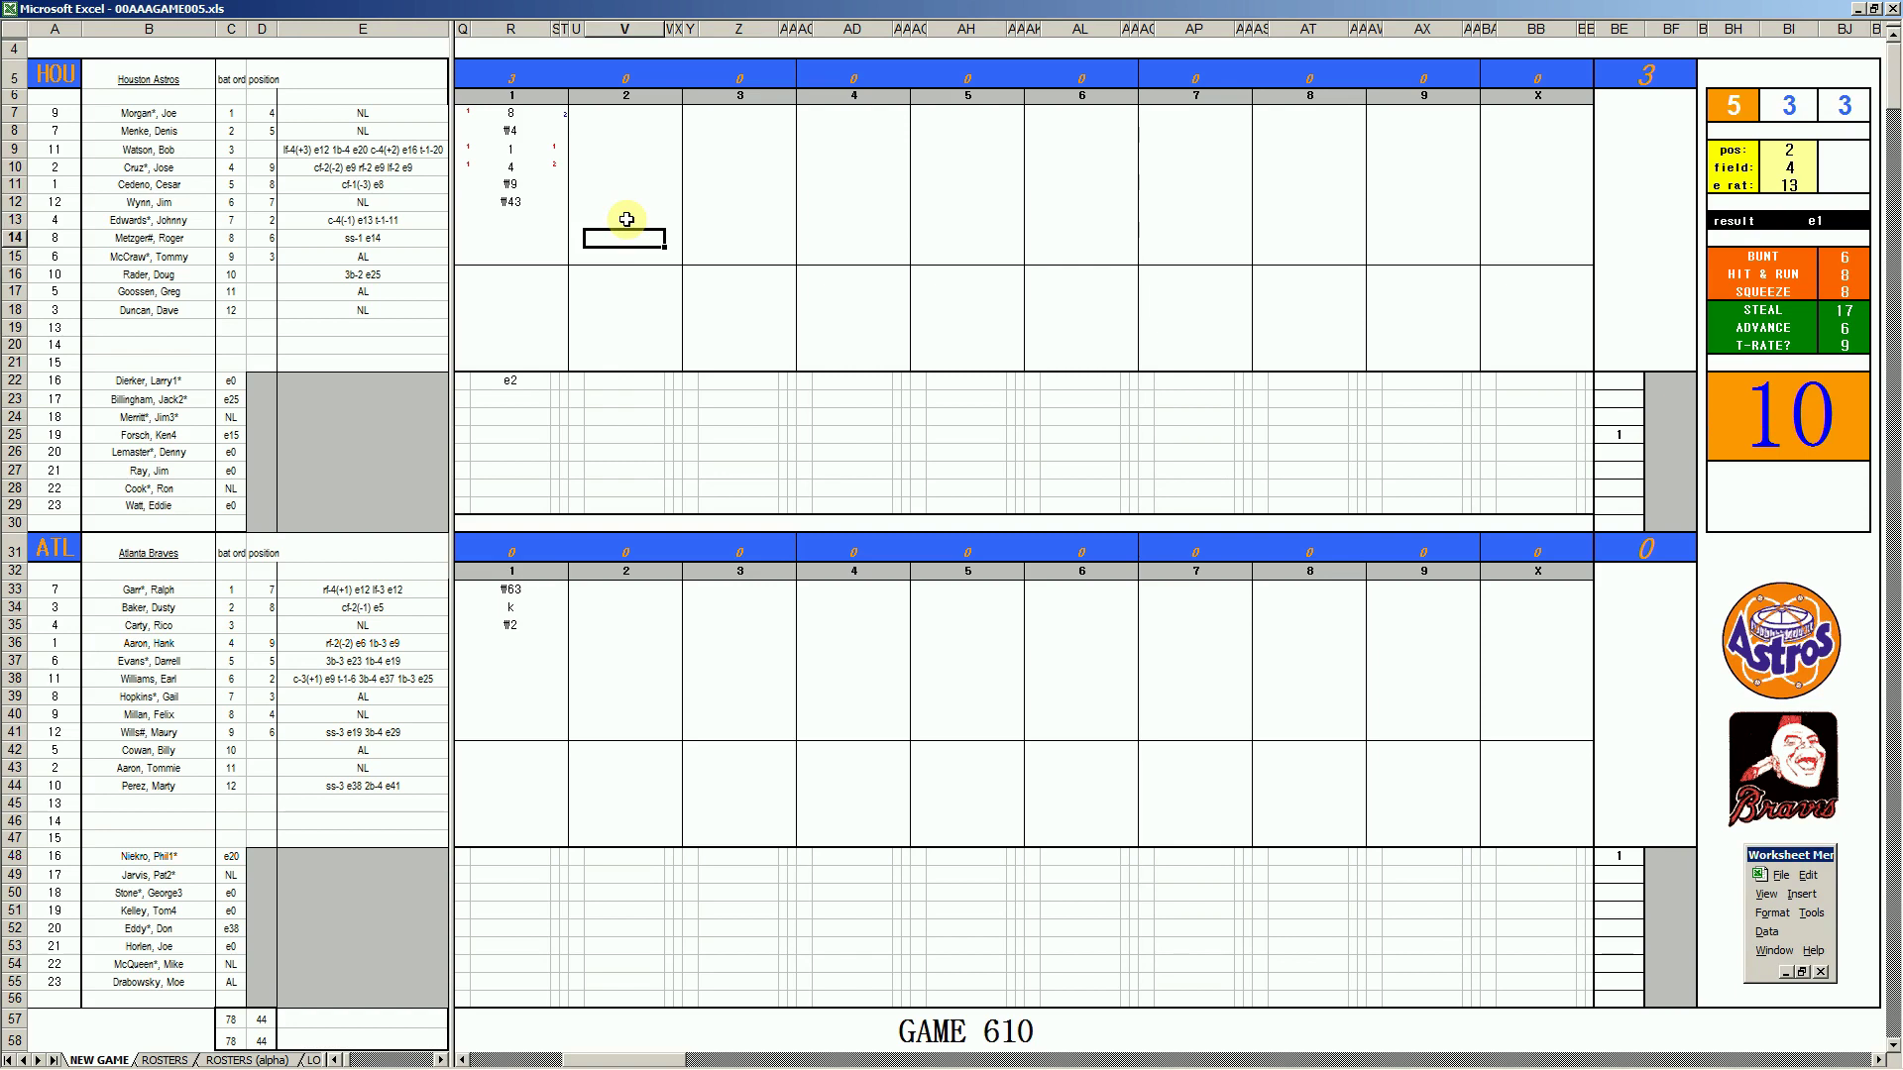
type("#9")
key("Return")
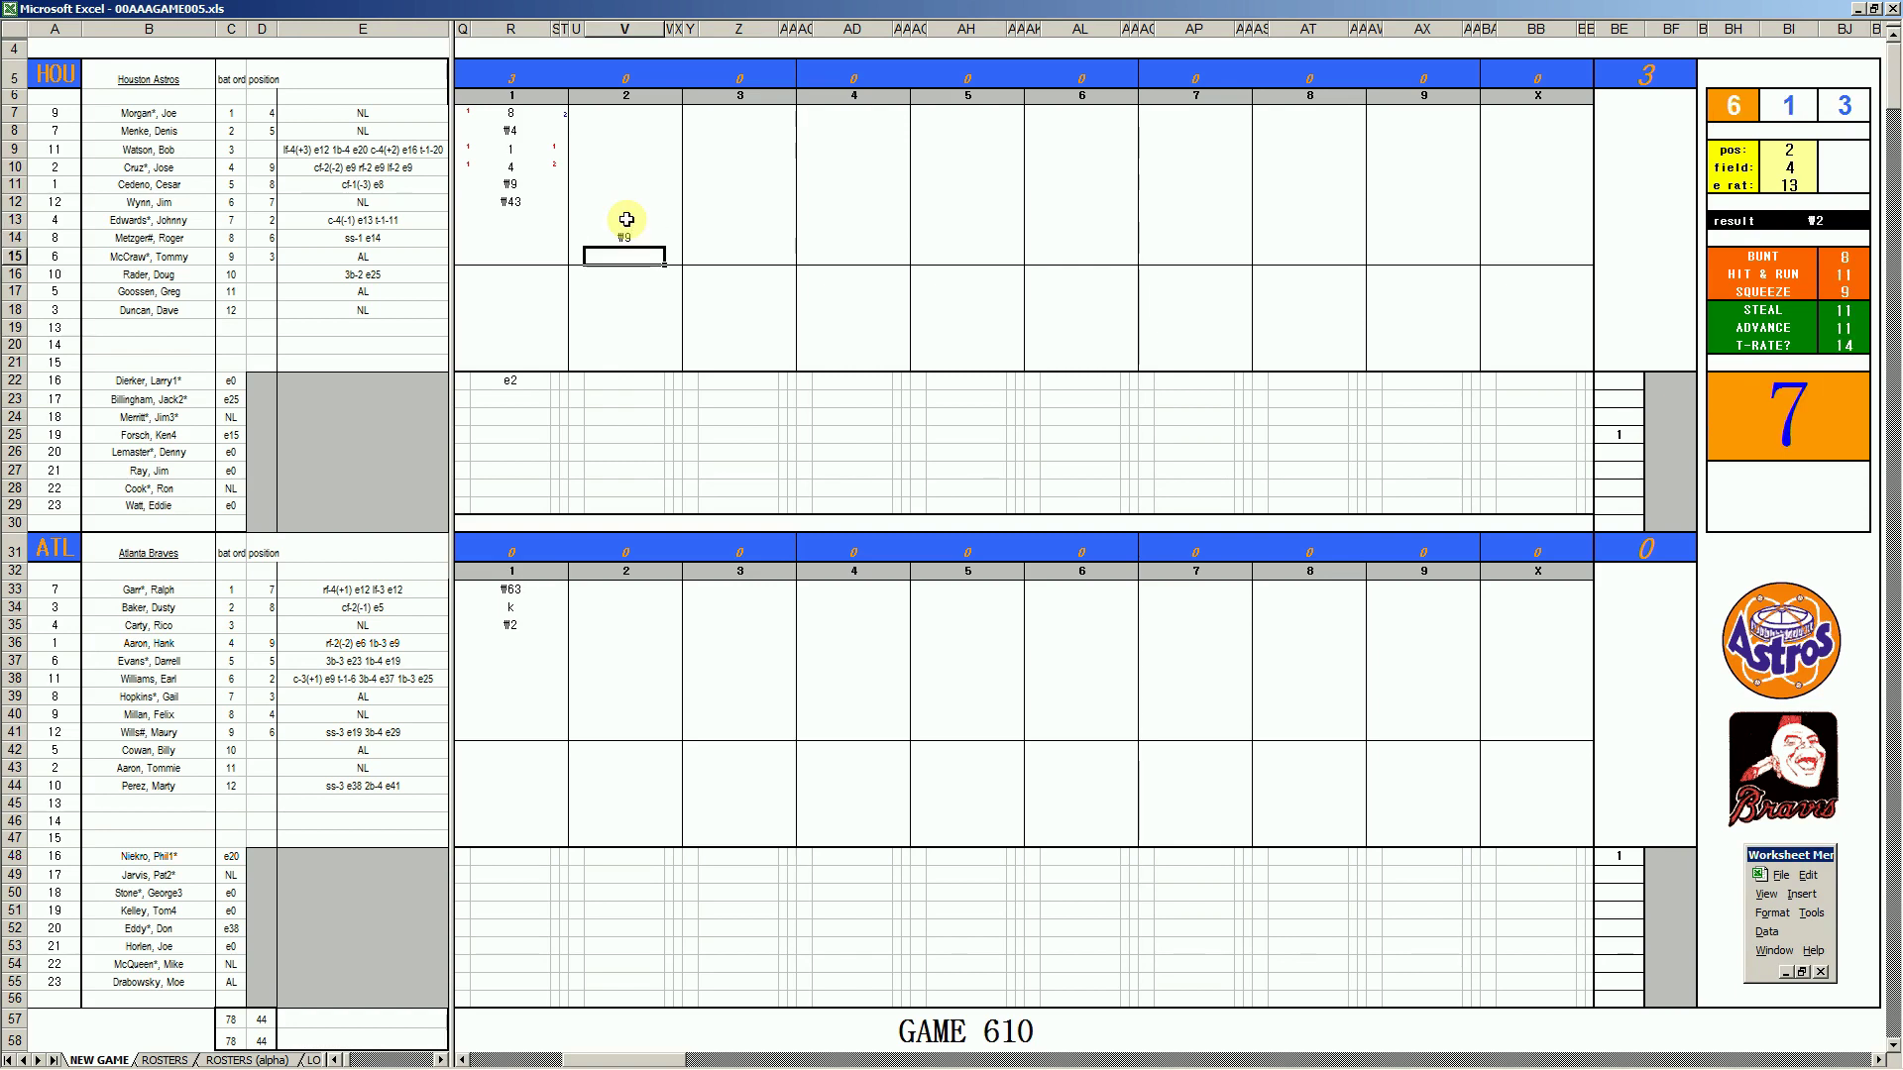
Set the fielding lookup to pos 6 and field 3, and enter #64 in V15 for Houston's ninth batter
key("Tab")
type("6")
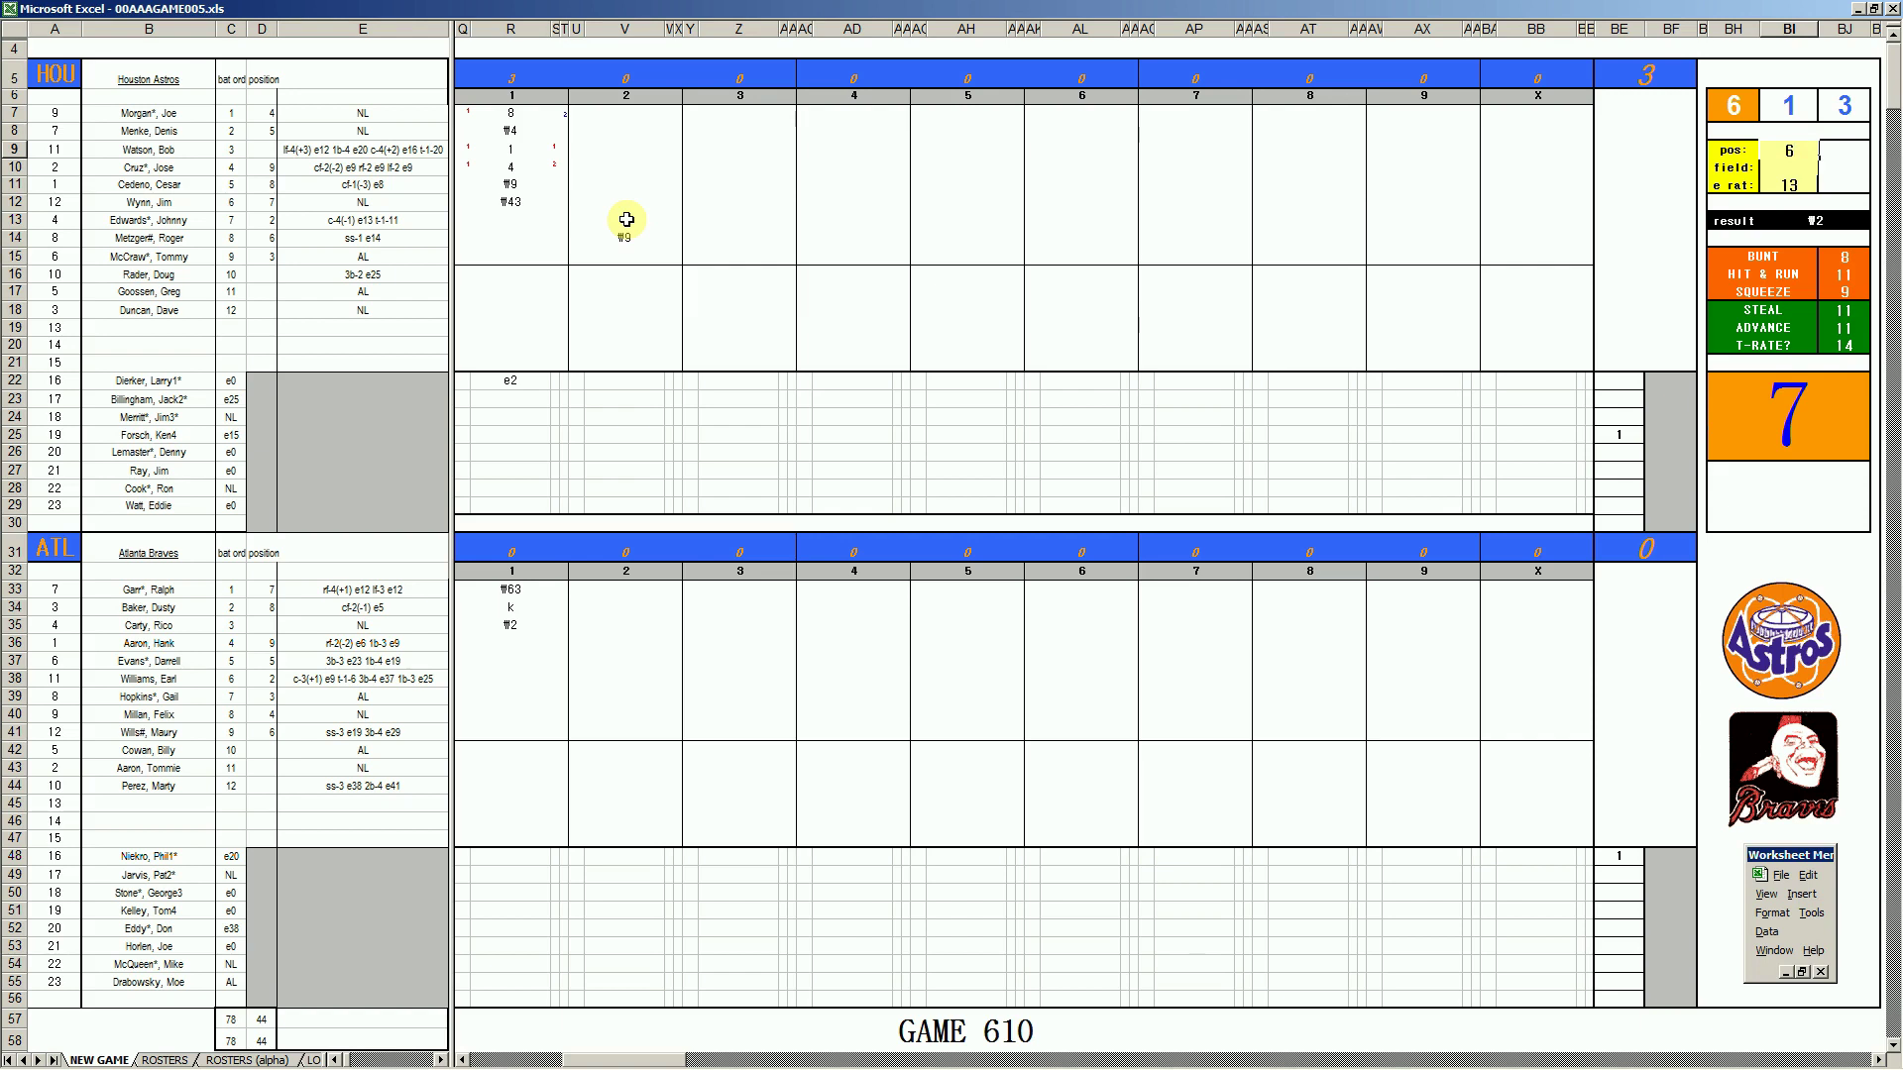
key("Return")
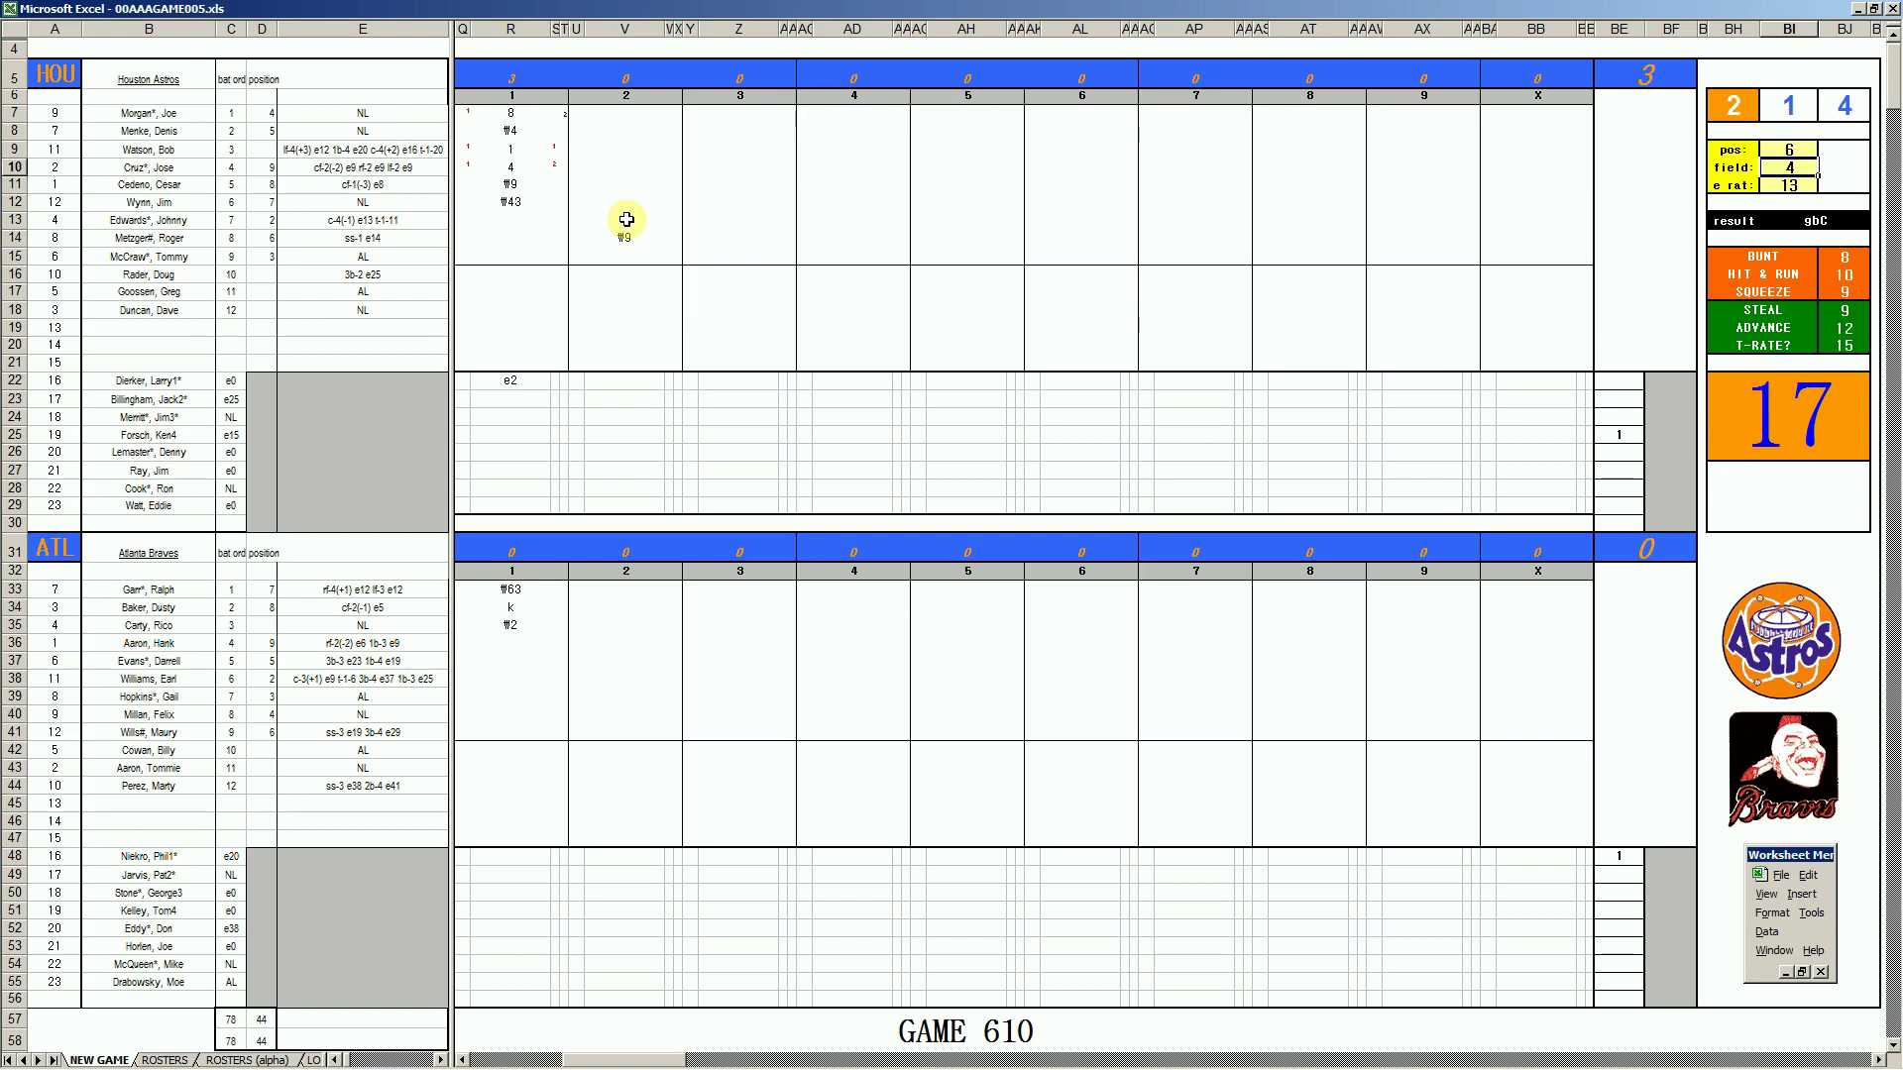
type("3")
key("Return")
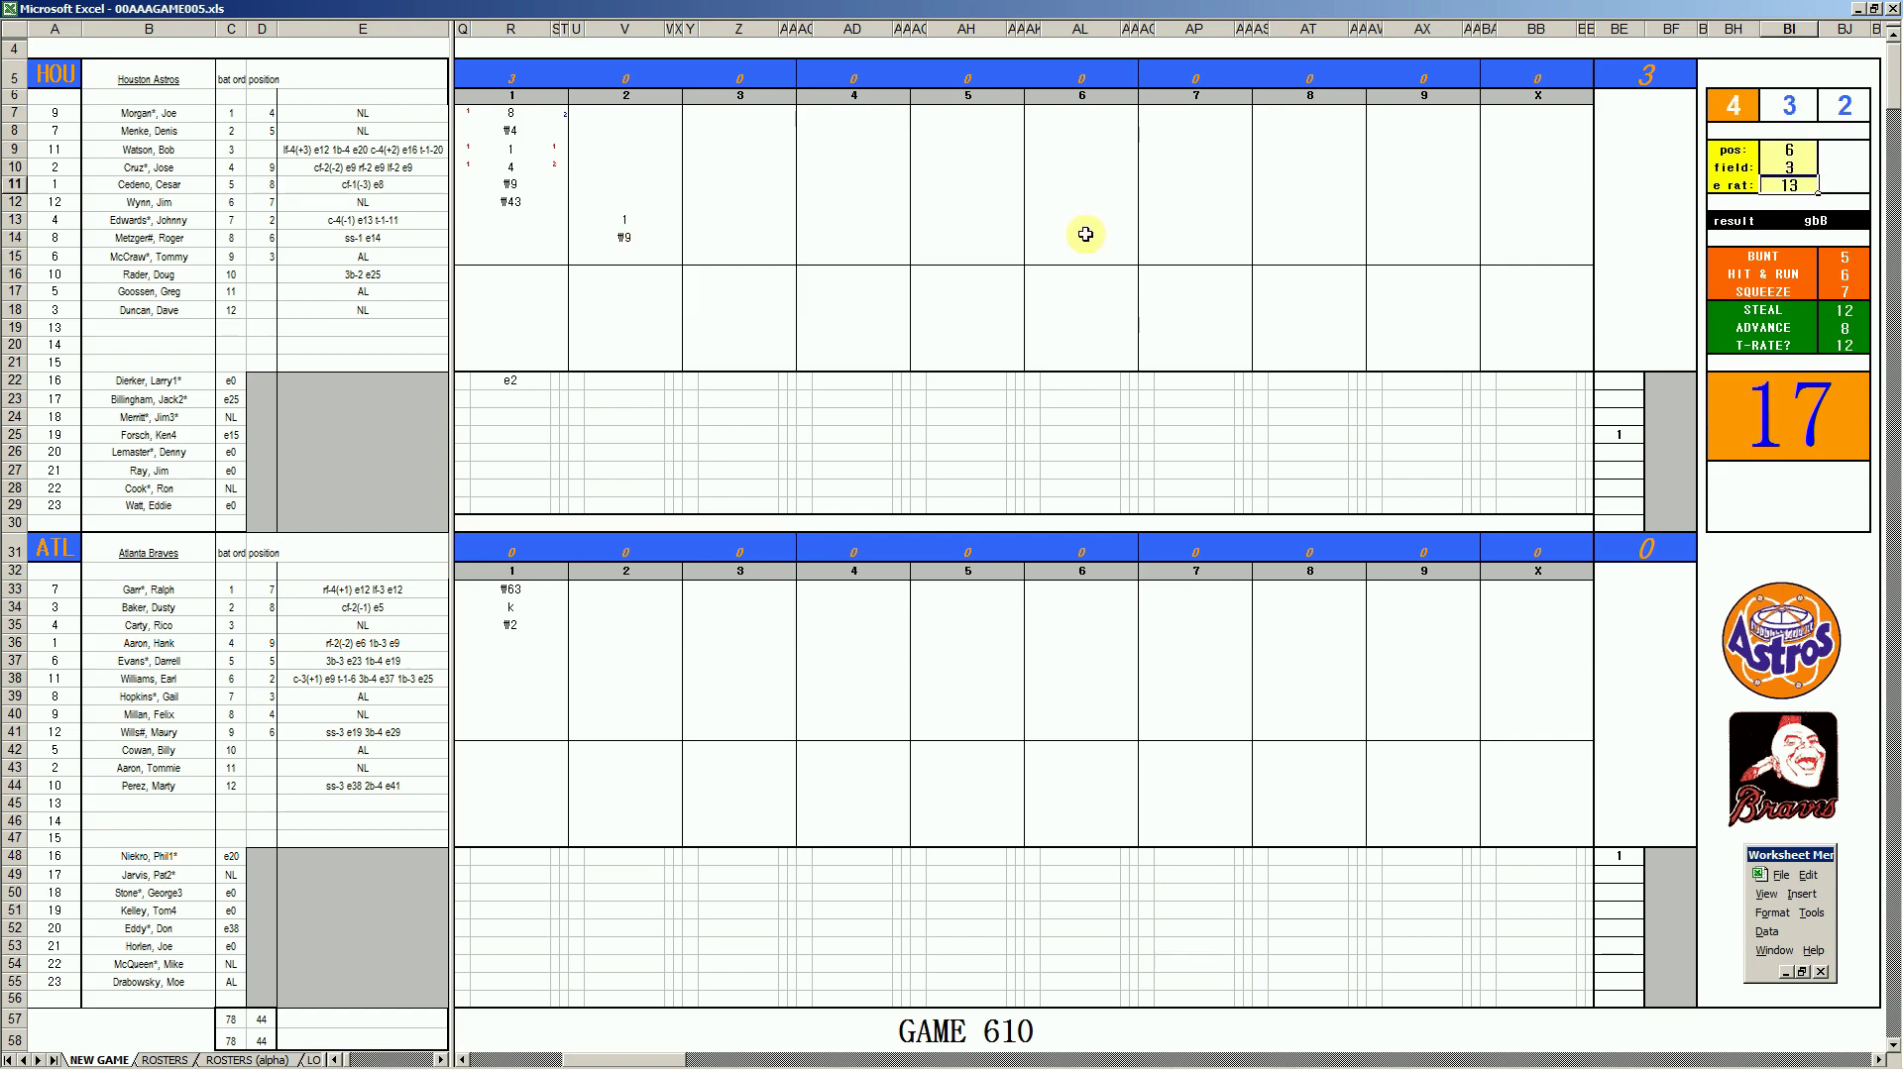
left_click(630, 257)
type("#64")
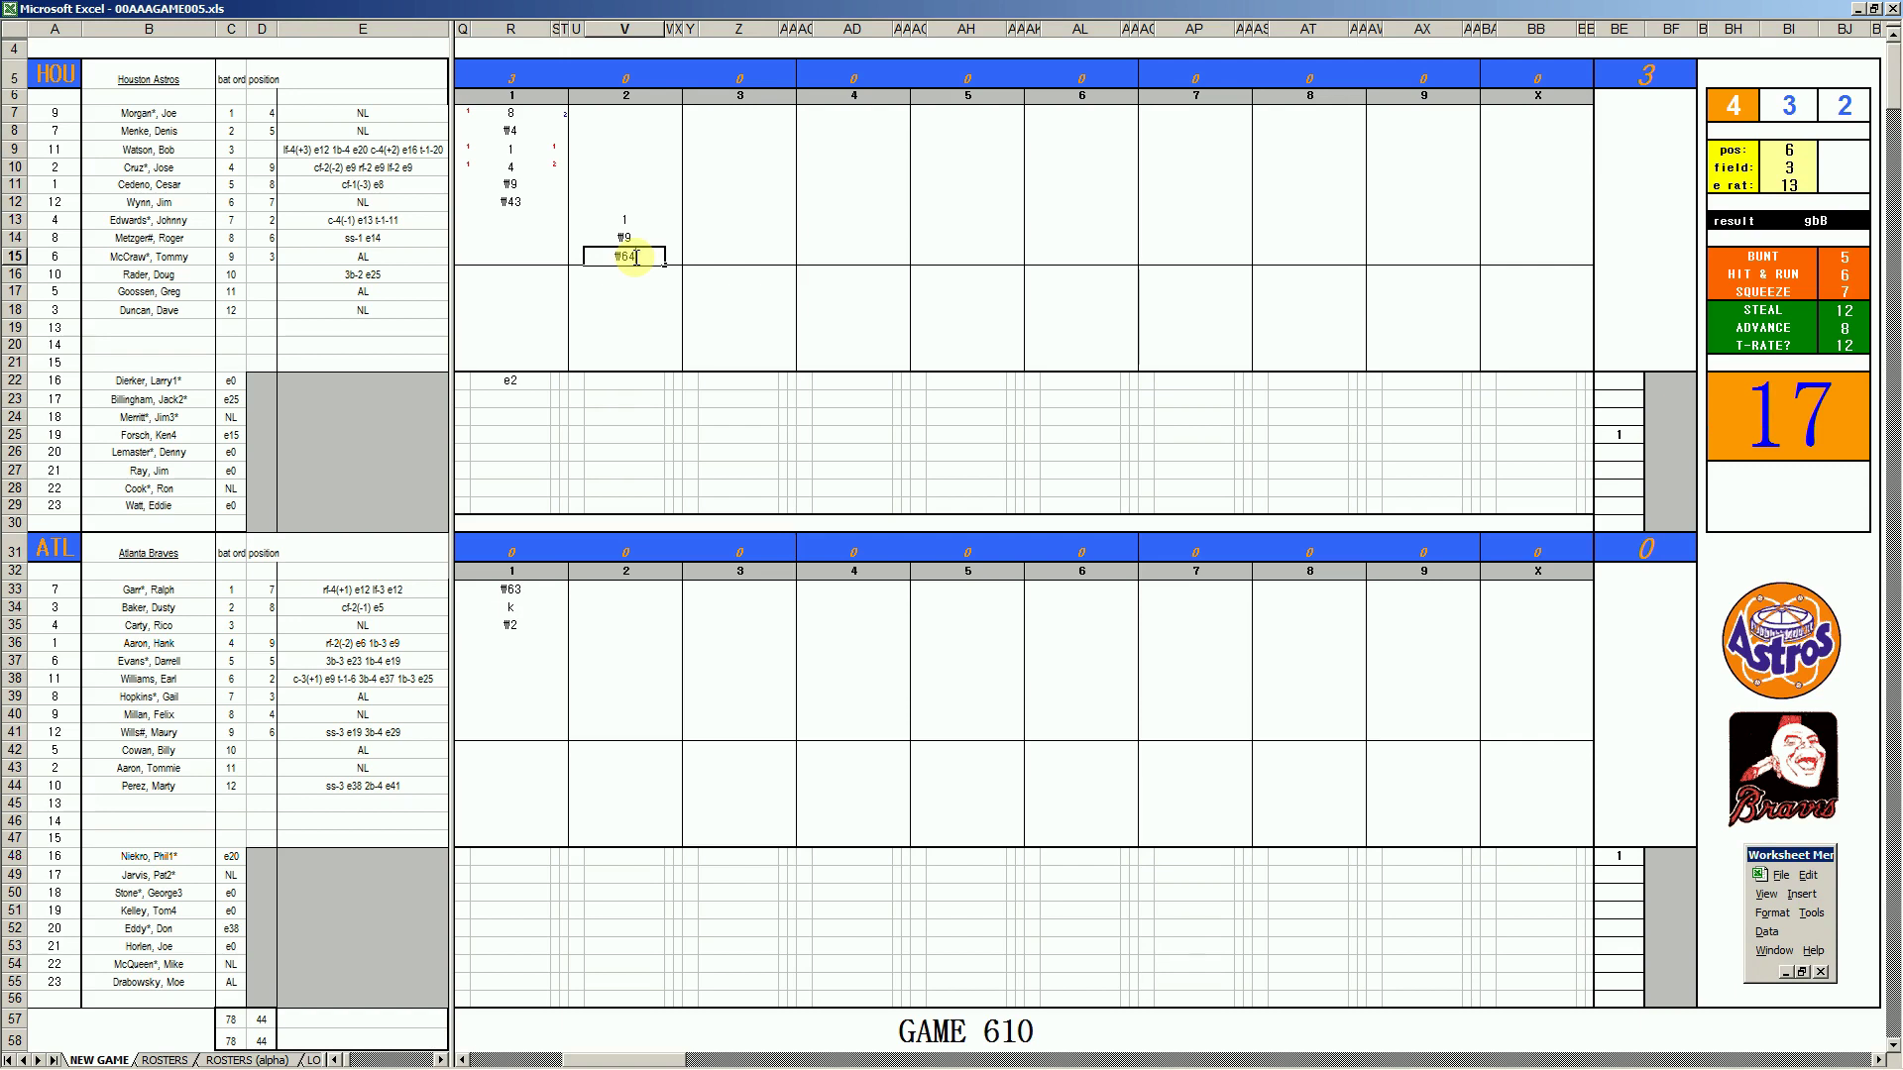
Enter 4 in V7 for Houston's leadoff batter in the second inning, with a 2 after it and a run of 1 in U7
left_click(627, 114)
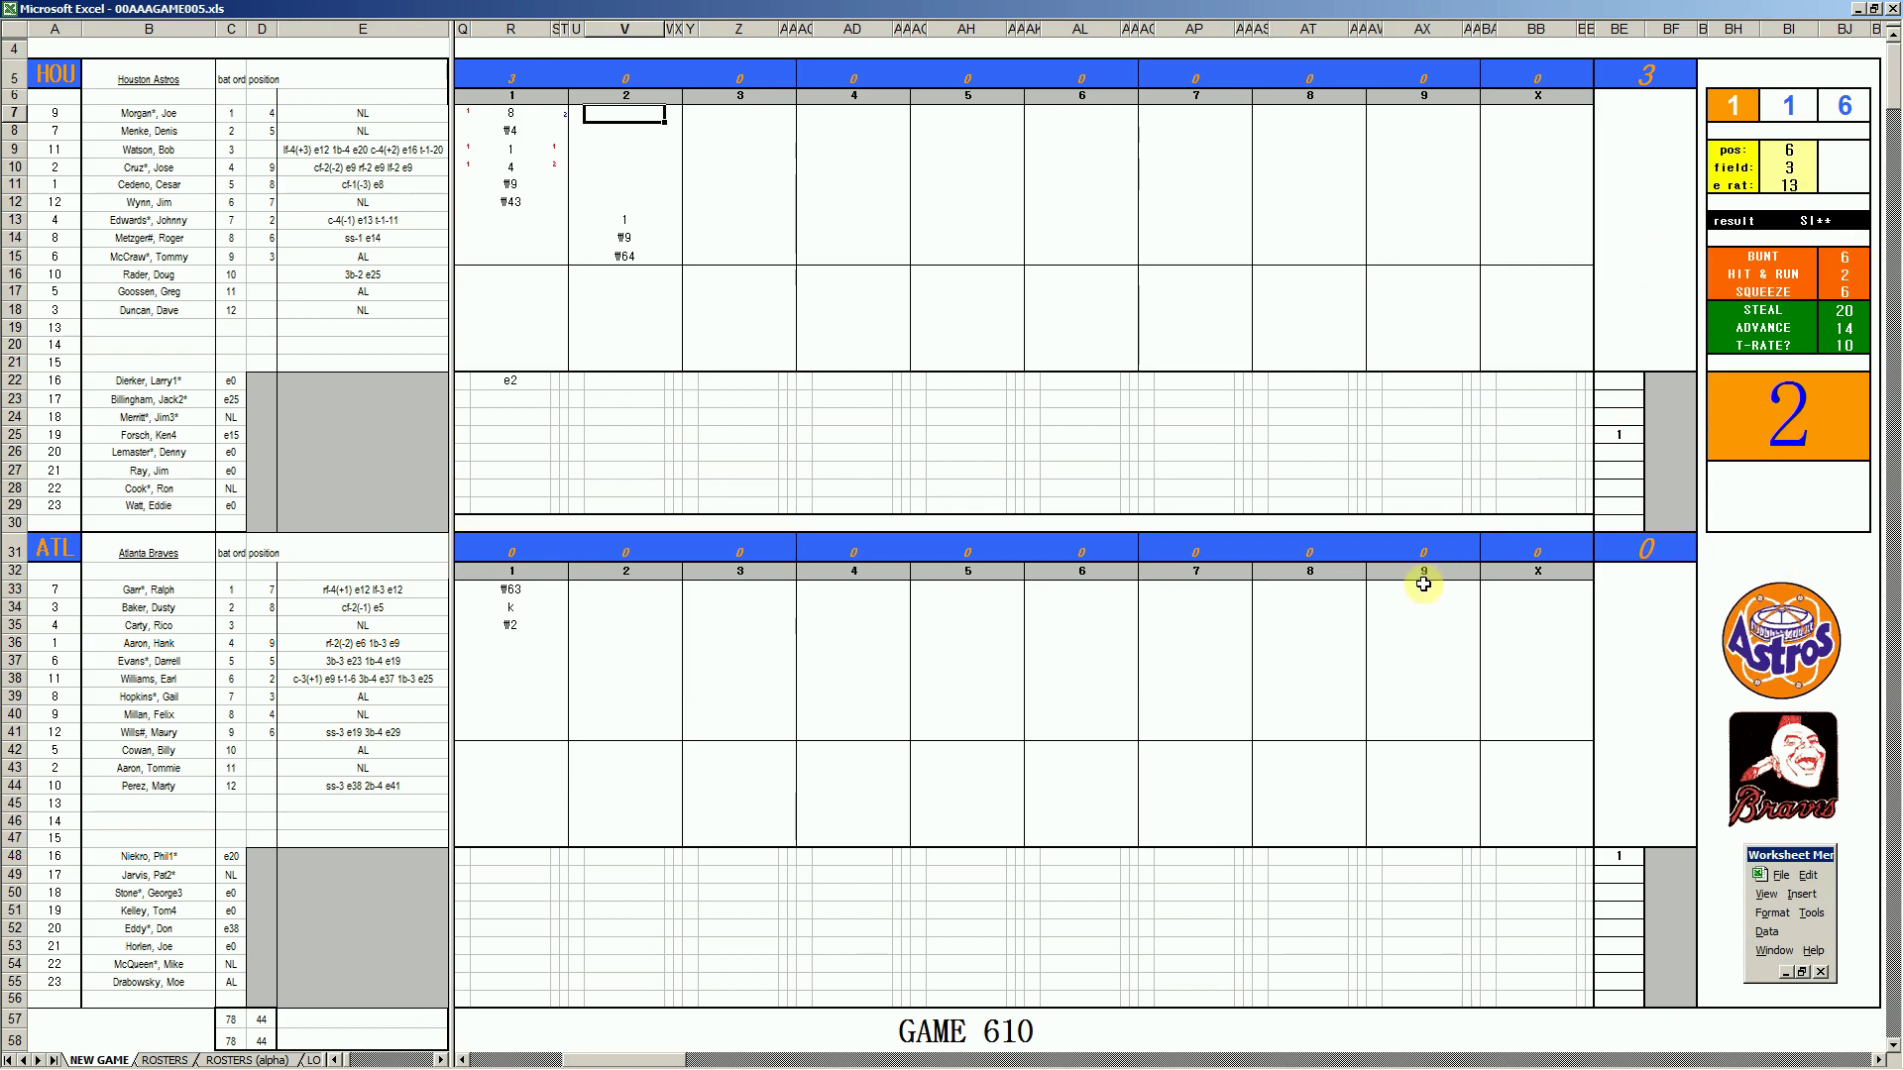
type("4")
key("Return")
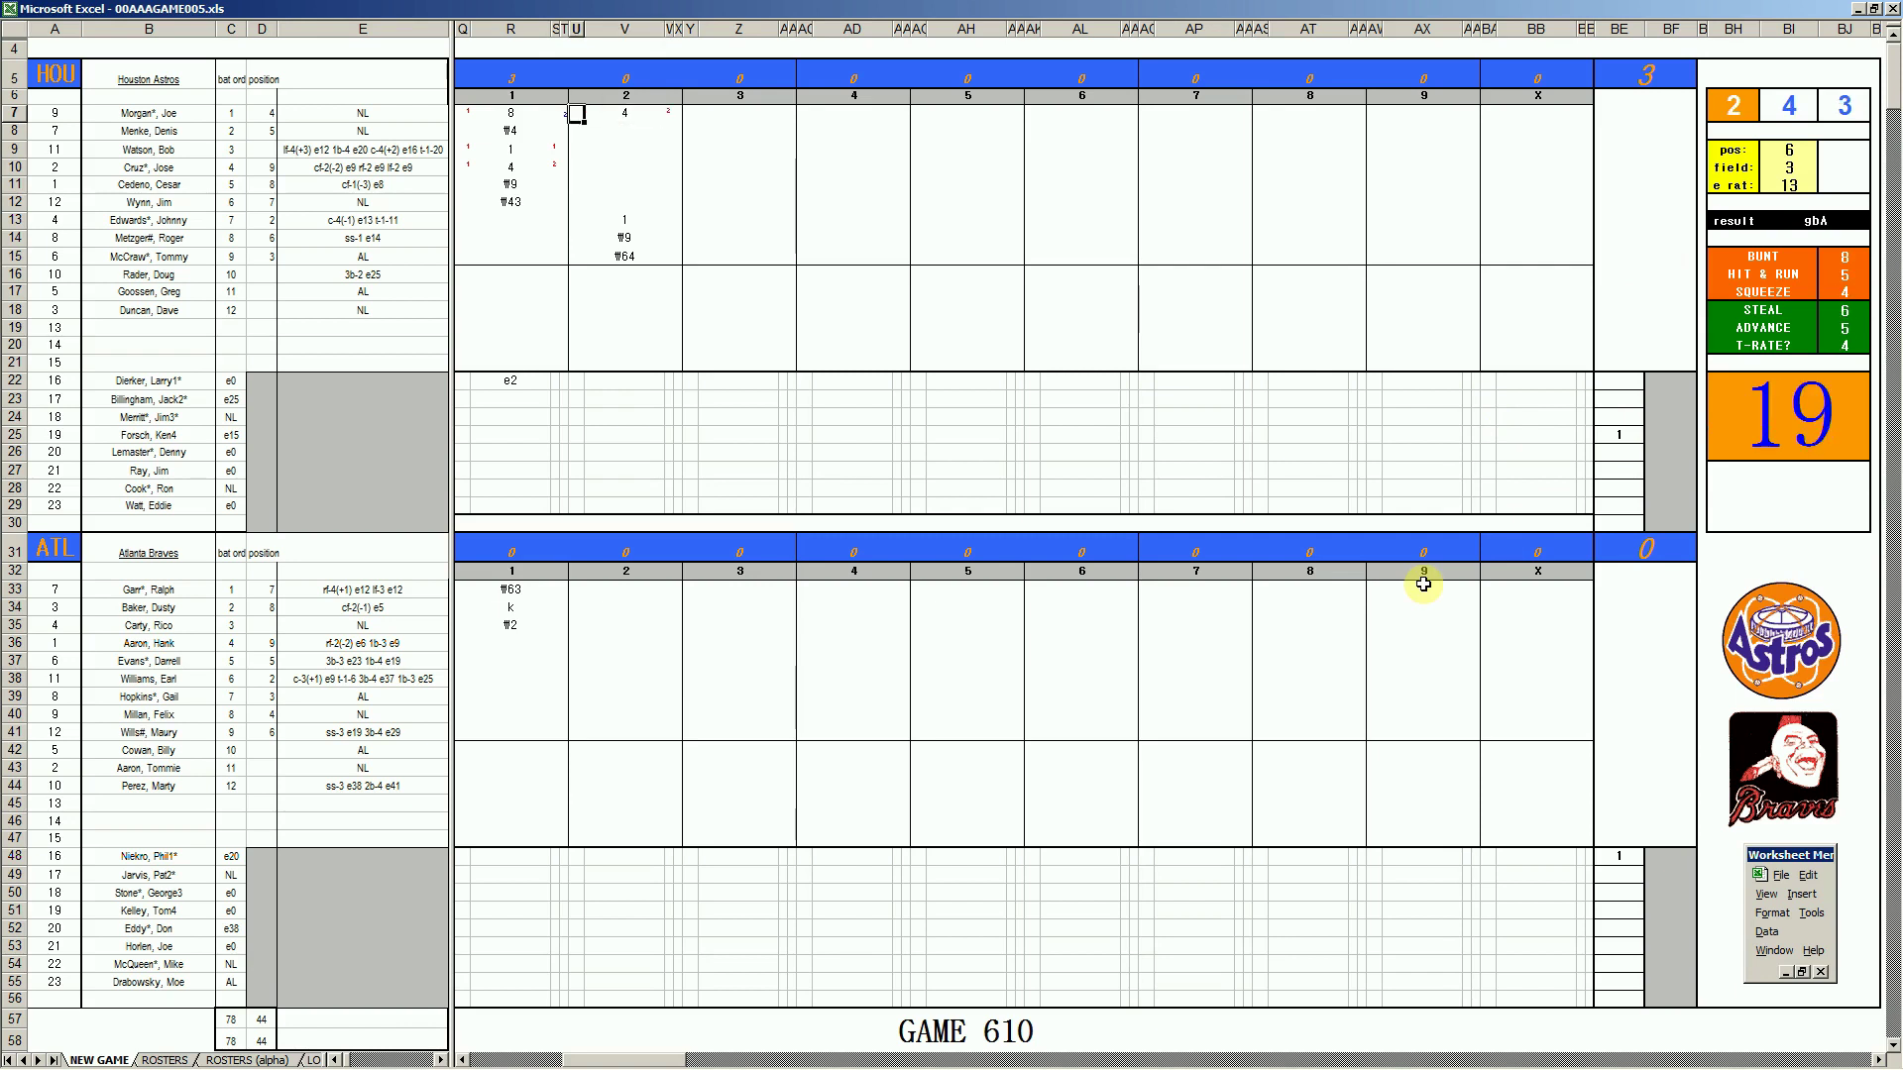
type("1")
key("Return")
Mark a run of 1 in U13 for Houston's seventh batter in the second inning
key("Down")
key("Down")
key("Down")
key("Down")
key("Down")
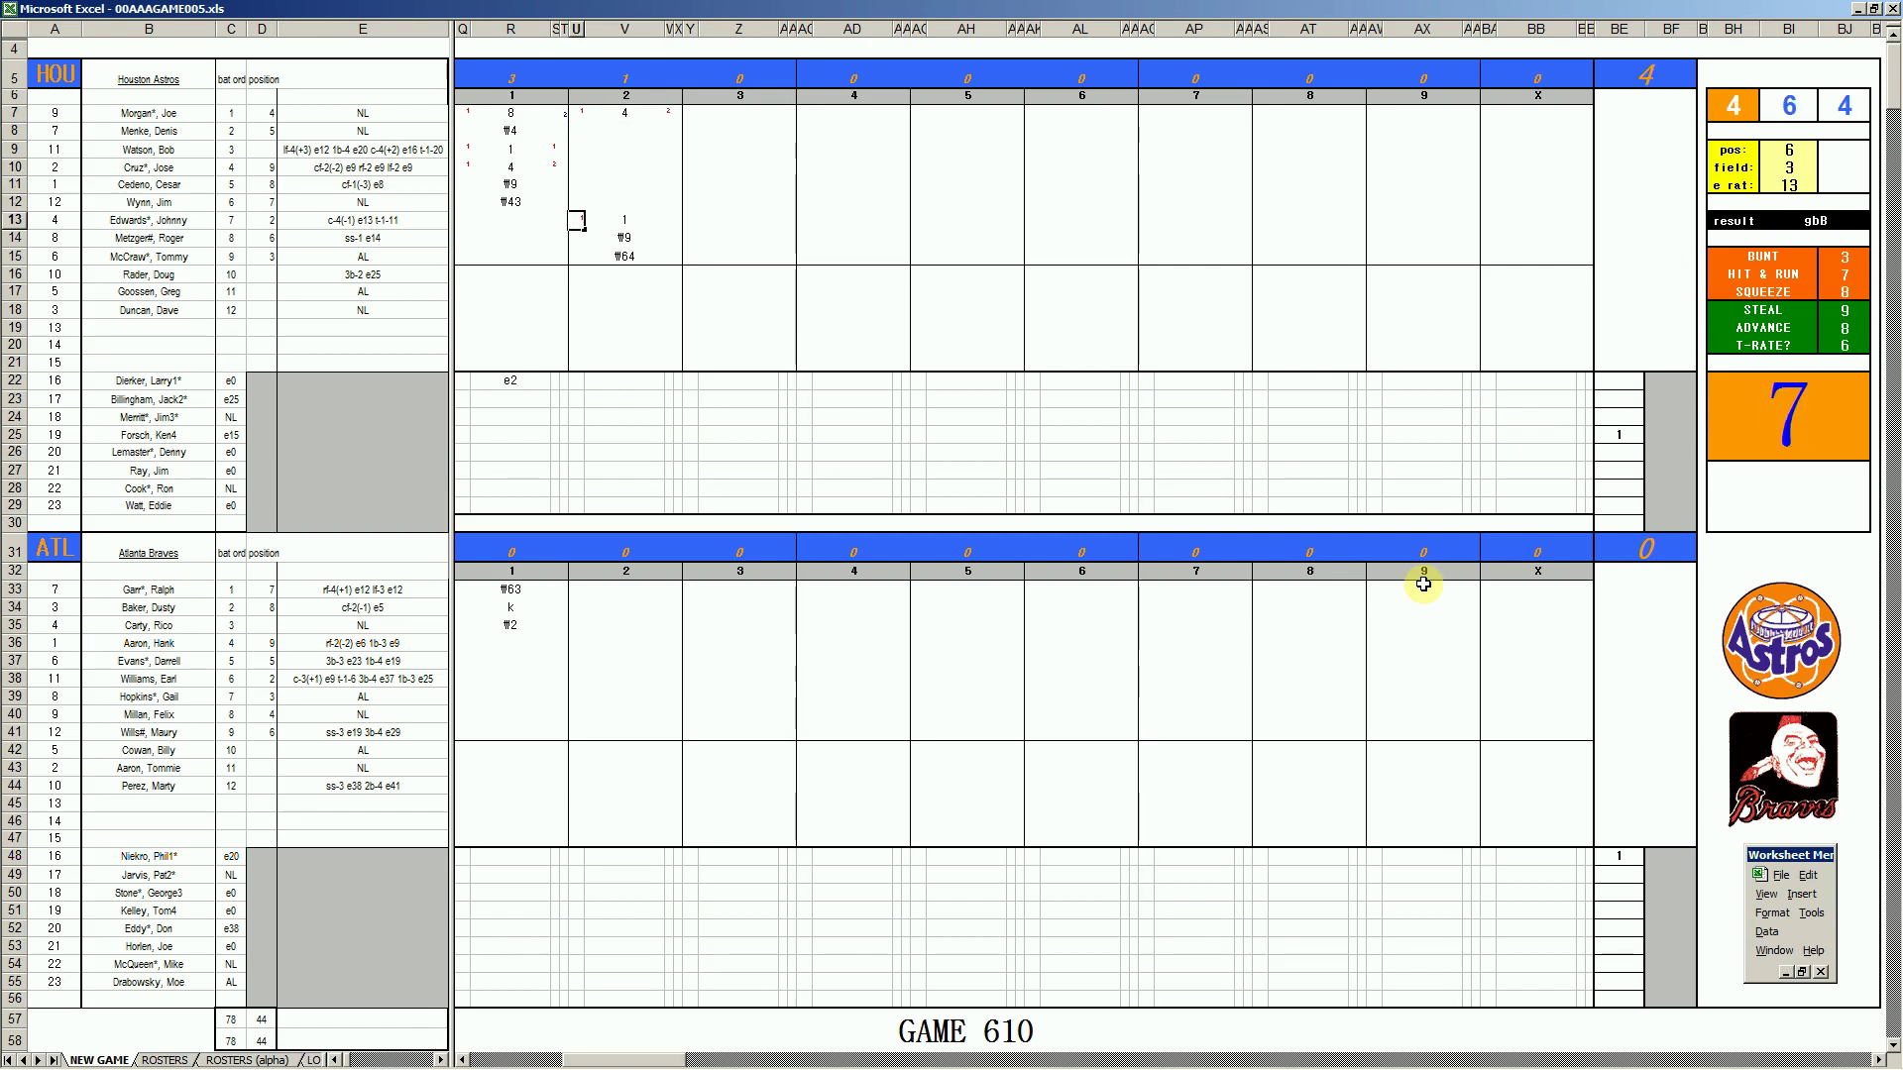
type("1")
key("Return")
Enter #63 in V8 for Houston's second batter in the second inning
key("Up")
key("Up")
key("Up")
key("Up")
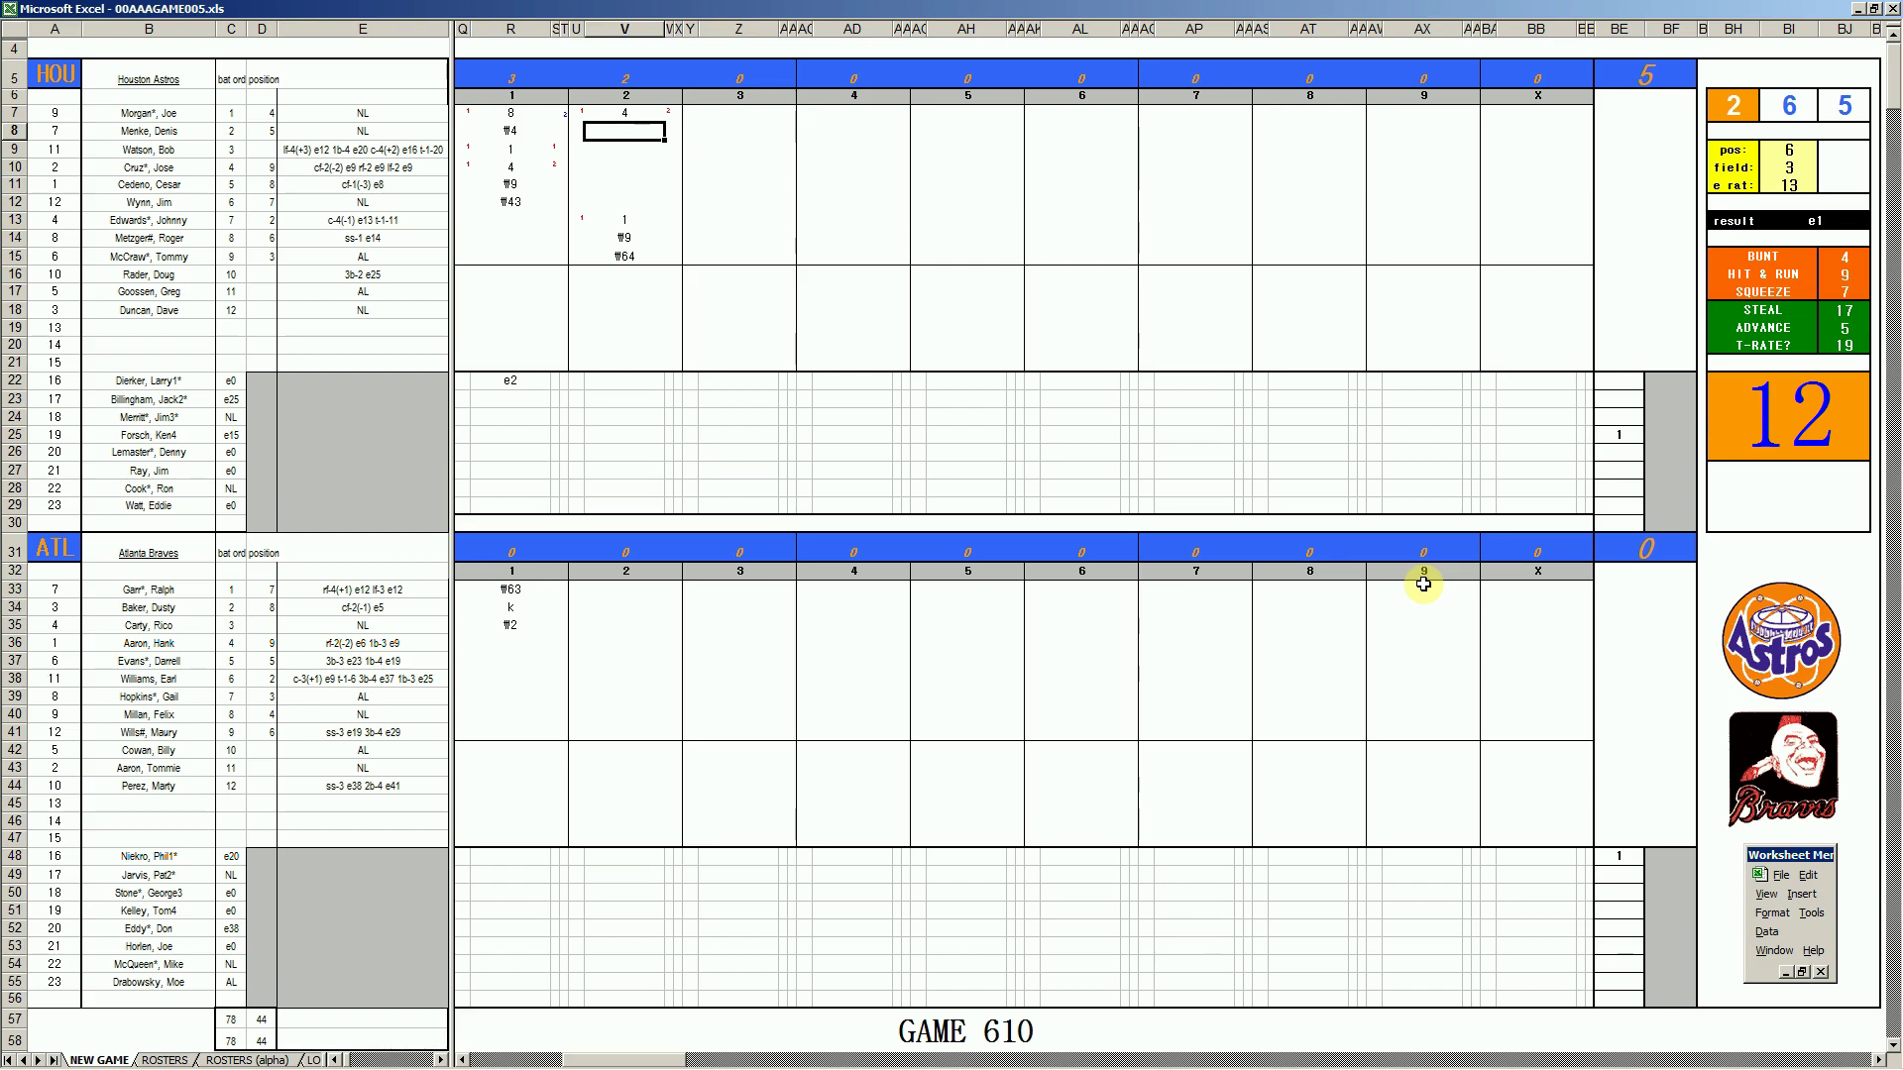
type("#63")
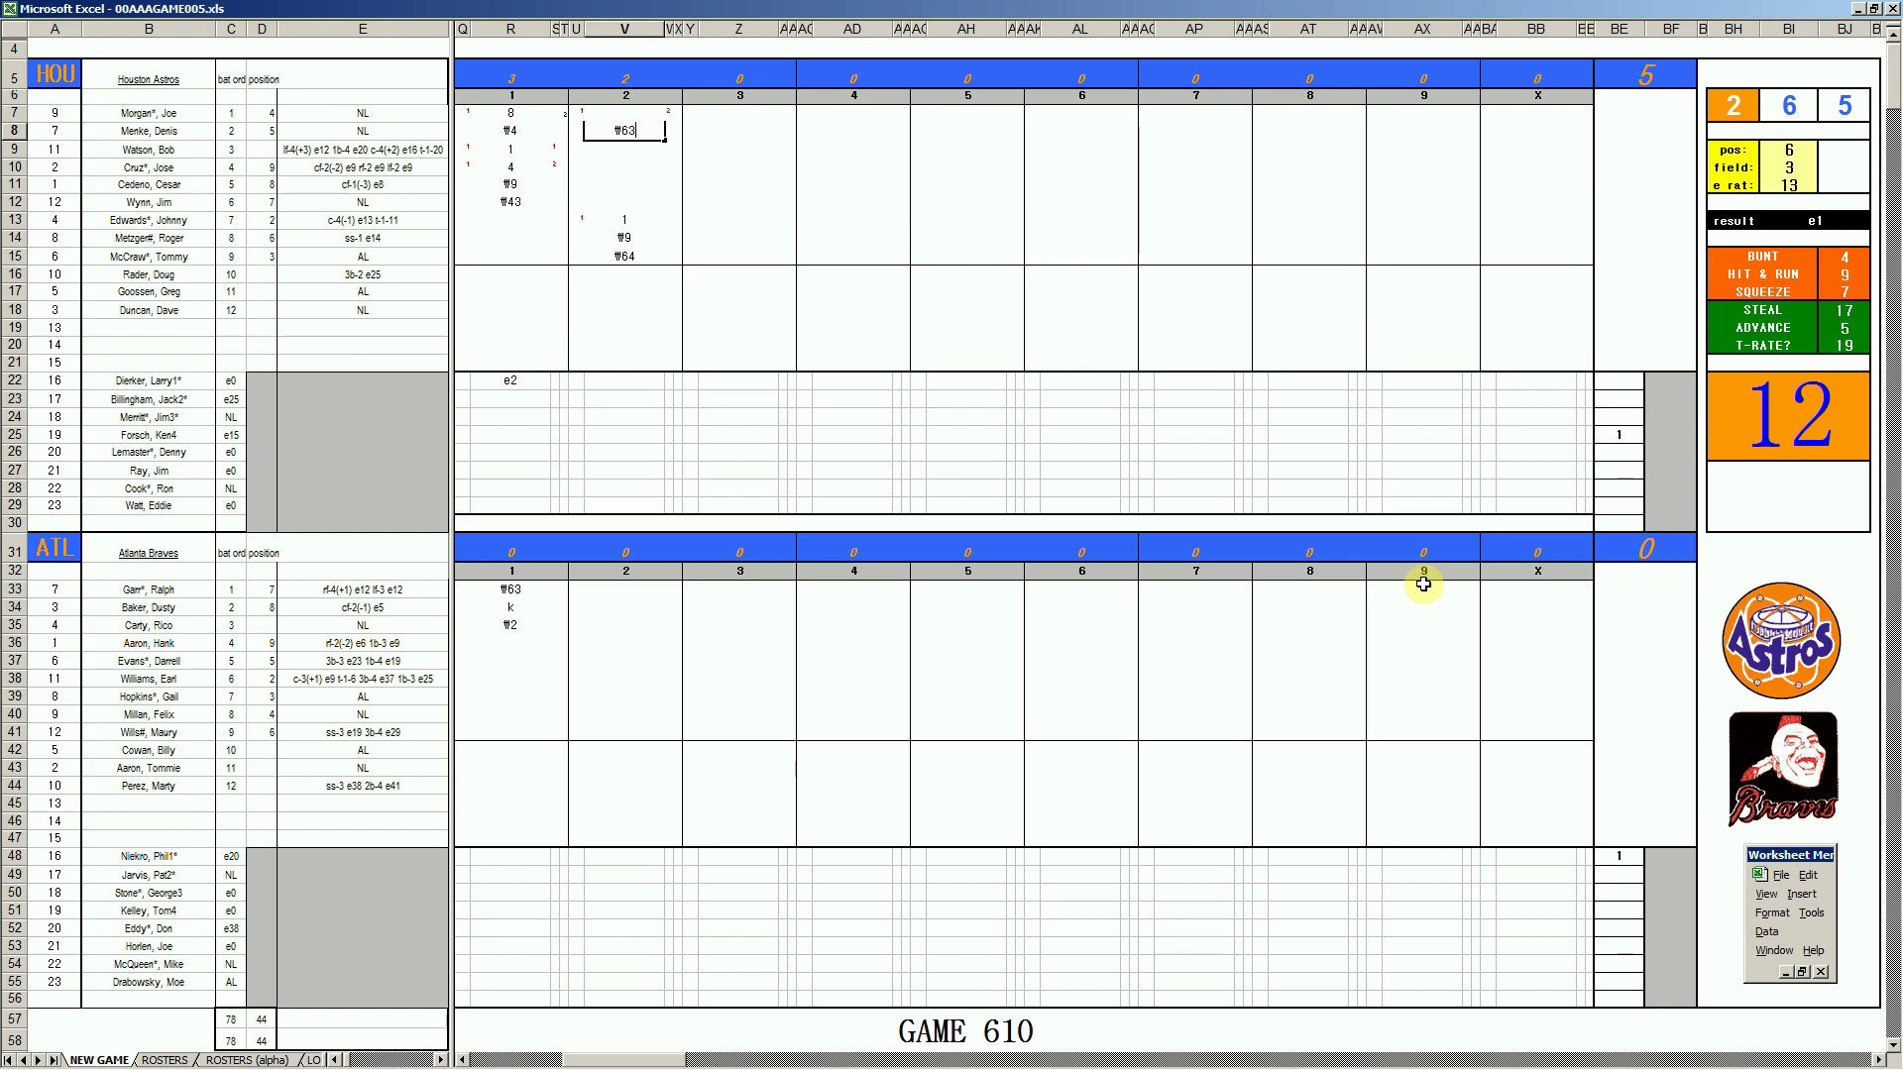
Enter #63 in V36, 2 in V37 and 4 in V38 with a 2 after it for Atlanta's fourth to sixth batters
left_click(611, 646)
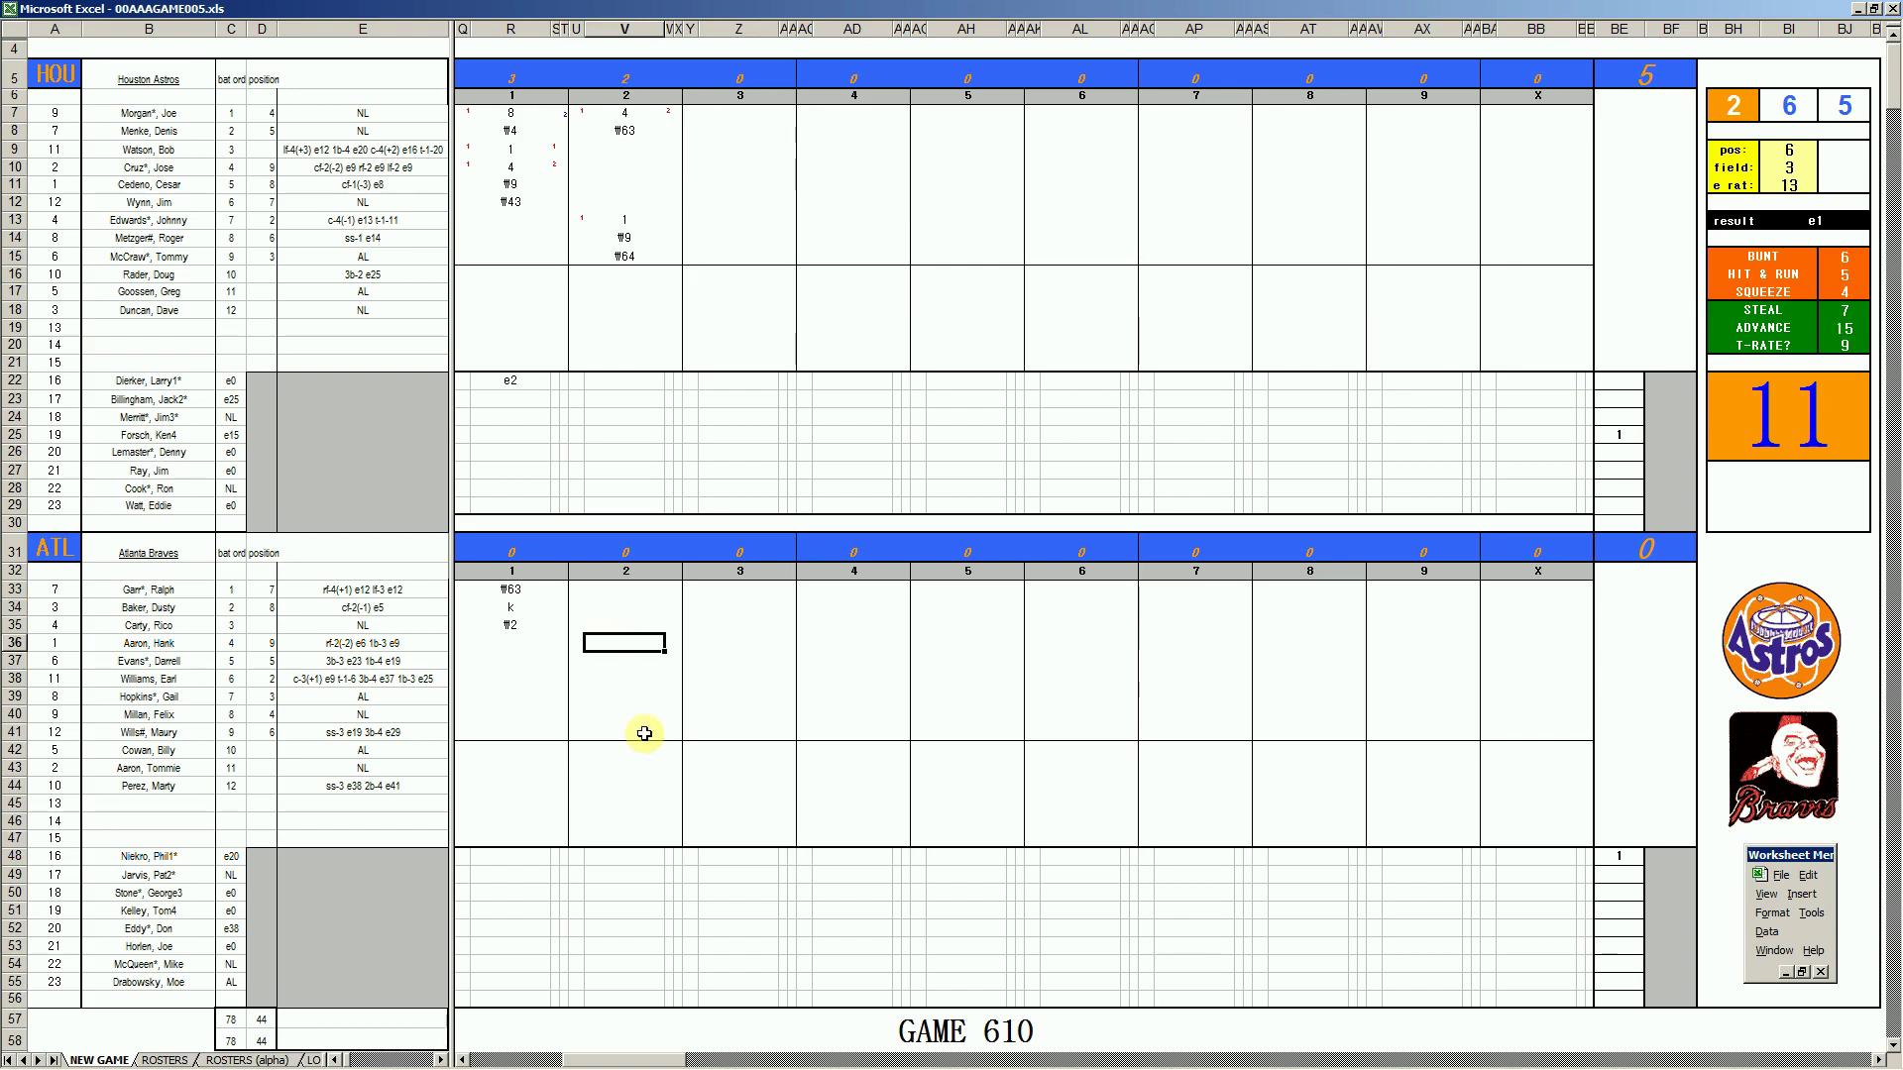
type("#63")
key("Return")
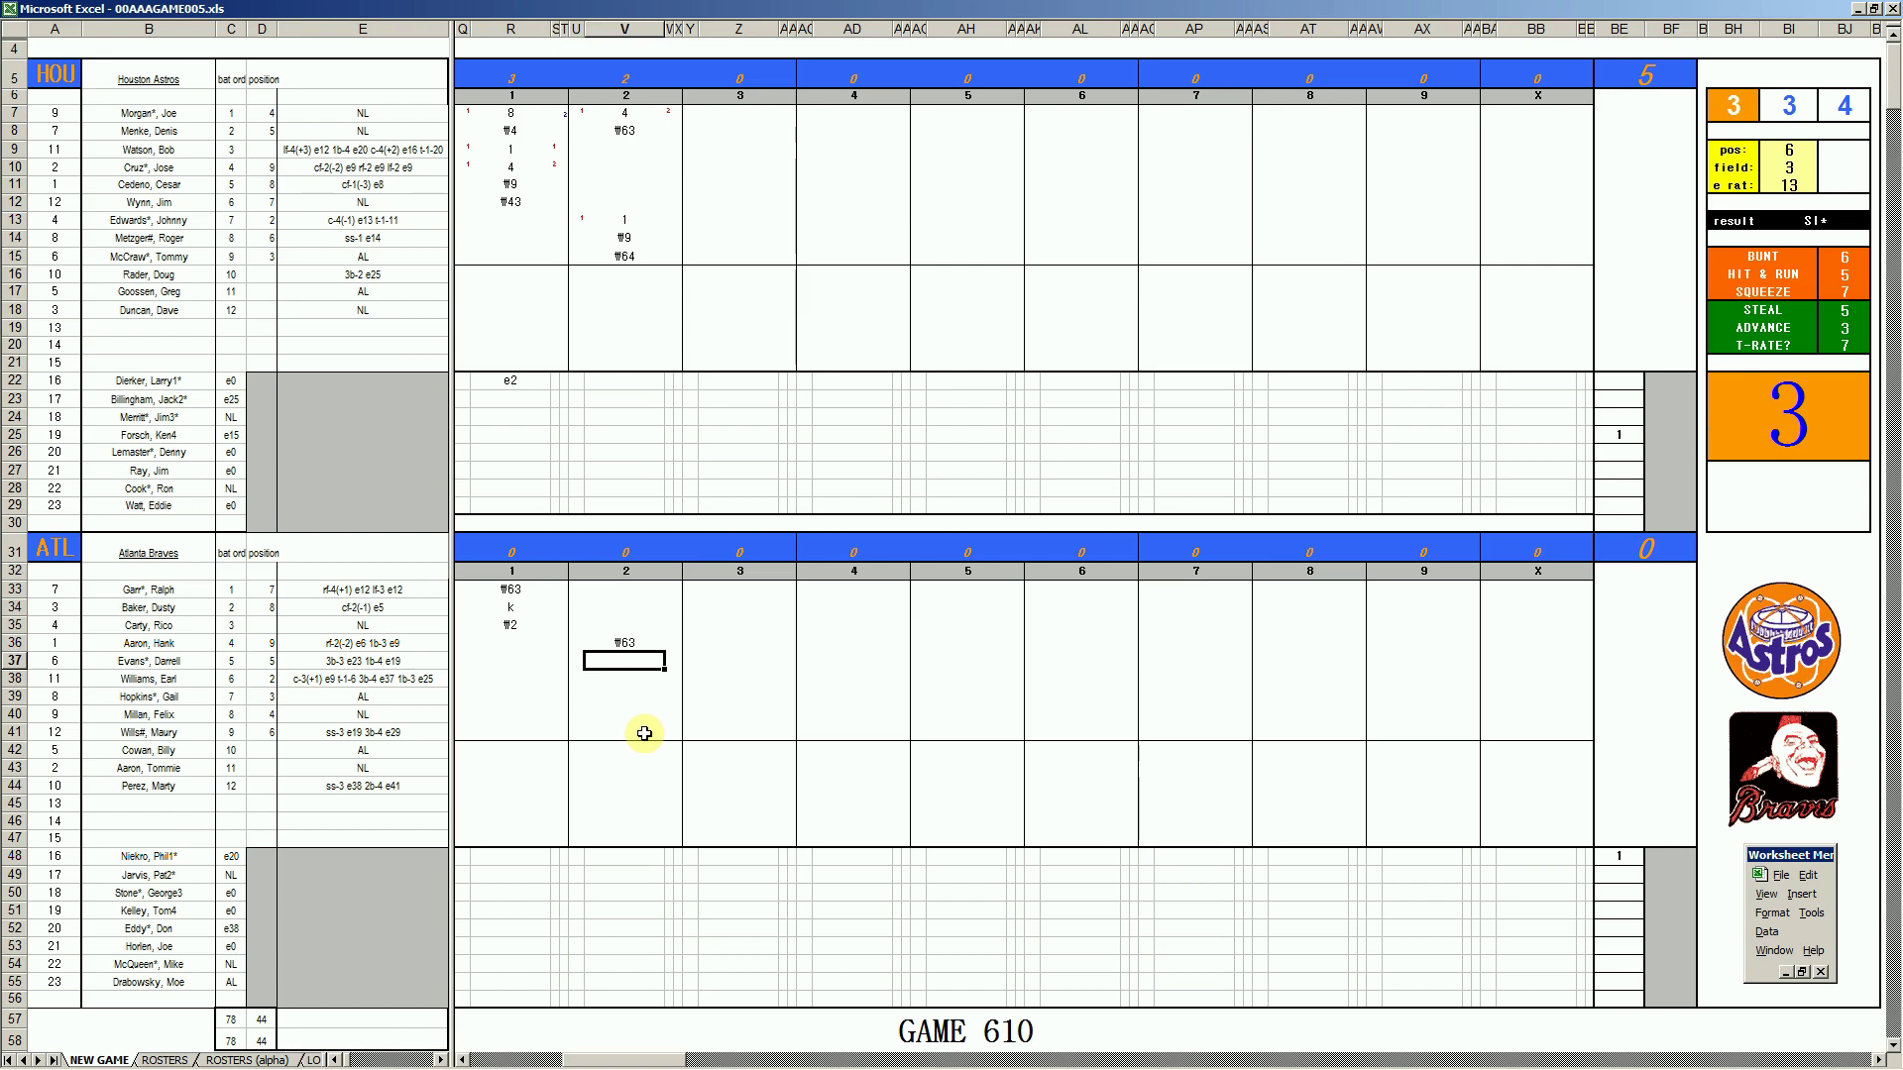
type("2")
key("Return")
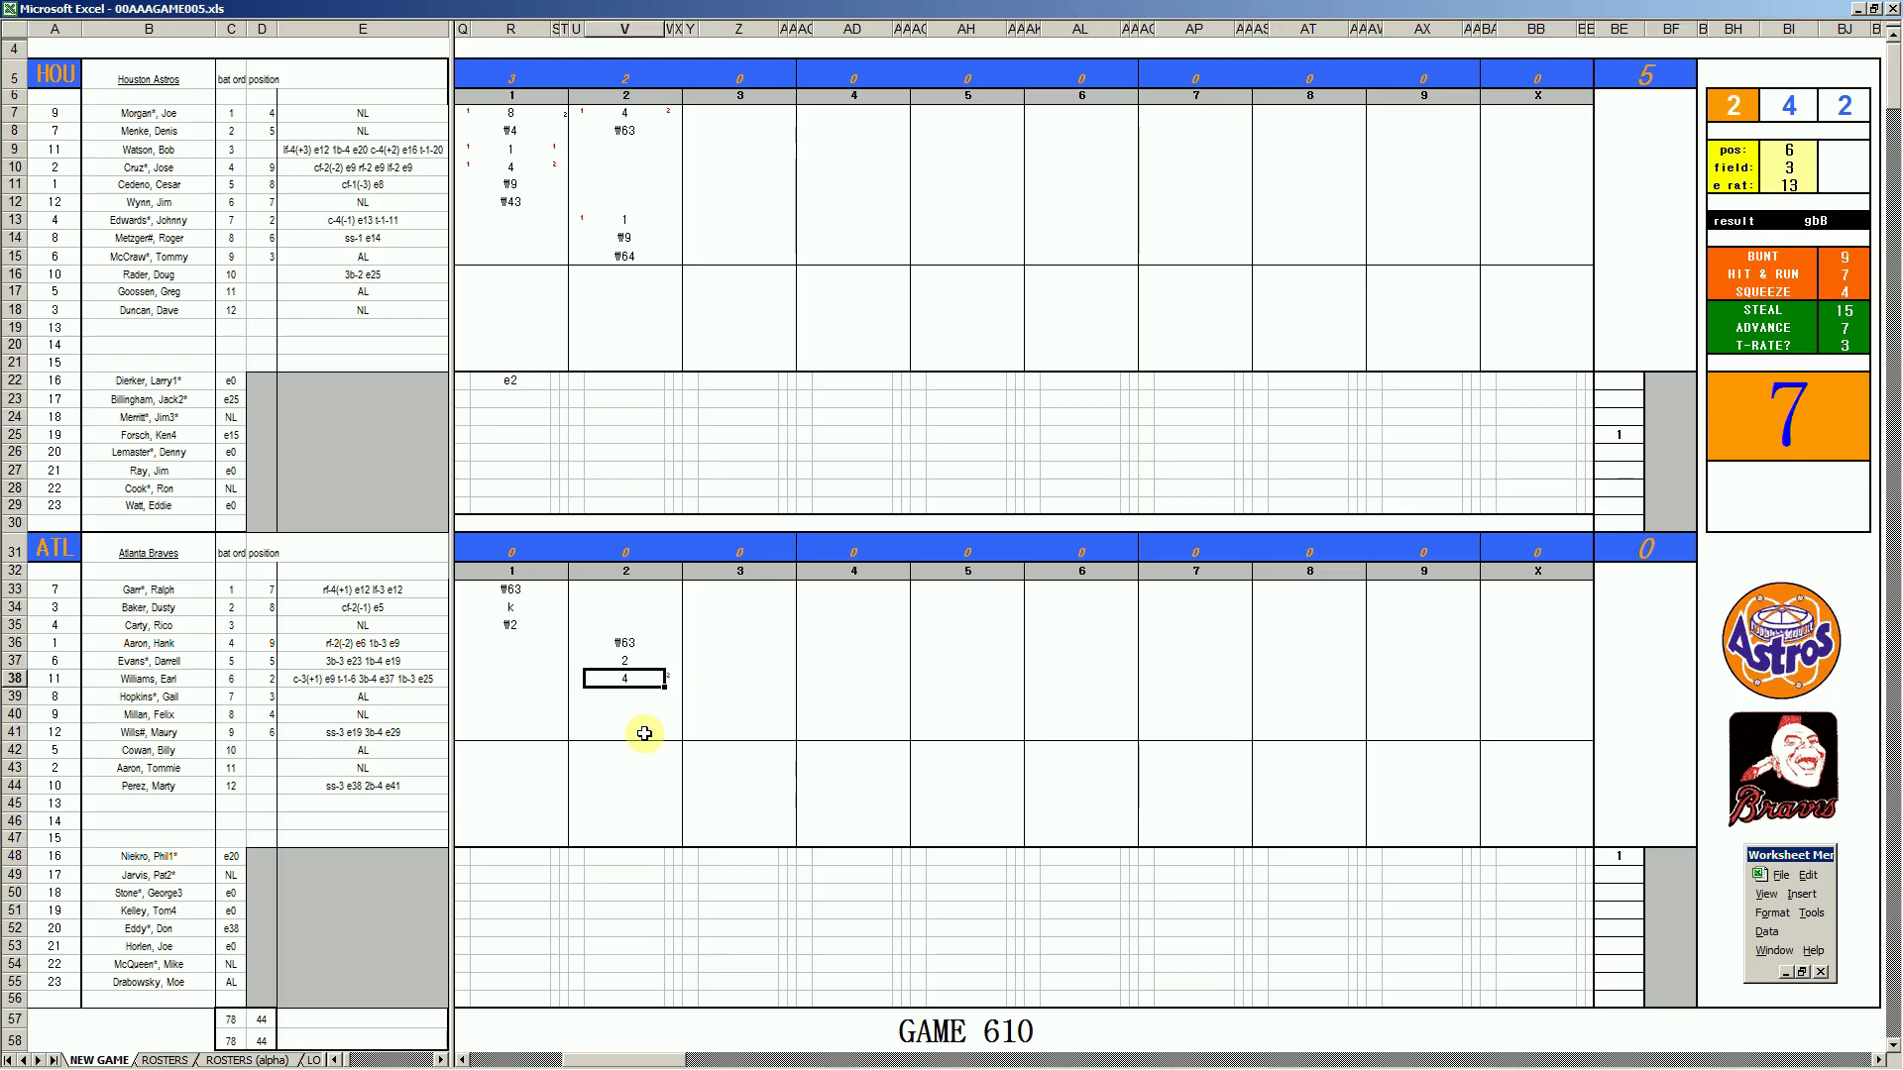
Mark a run of 1 in U37 and U38, and enter #8 in V39 for Atlanta's seventh batter in the second inning
key("Left")
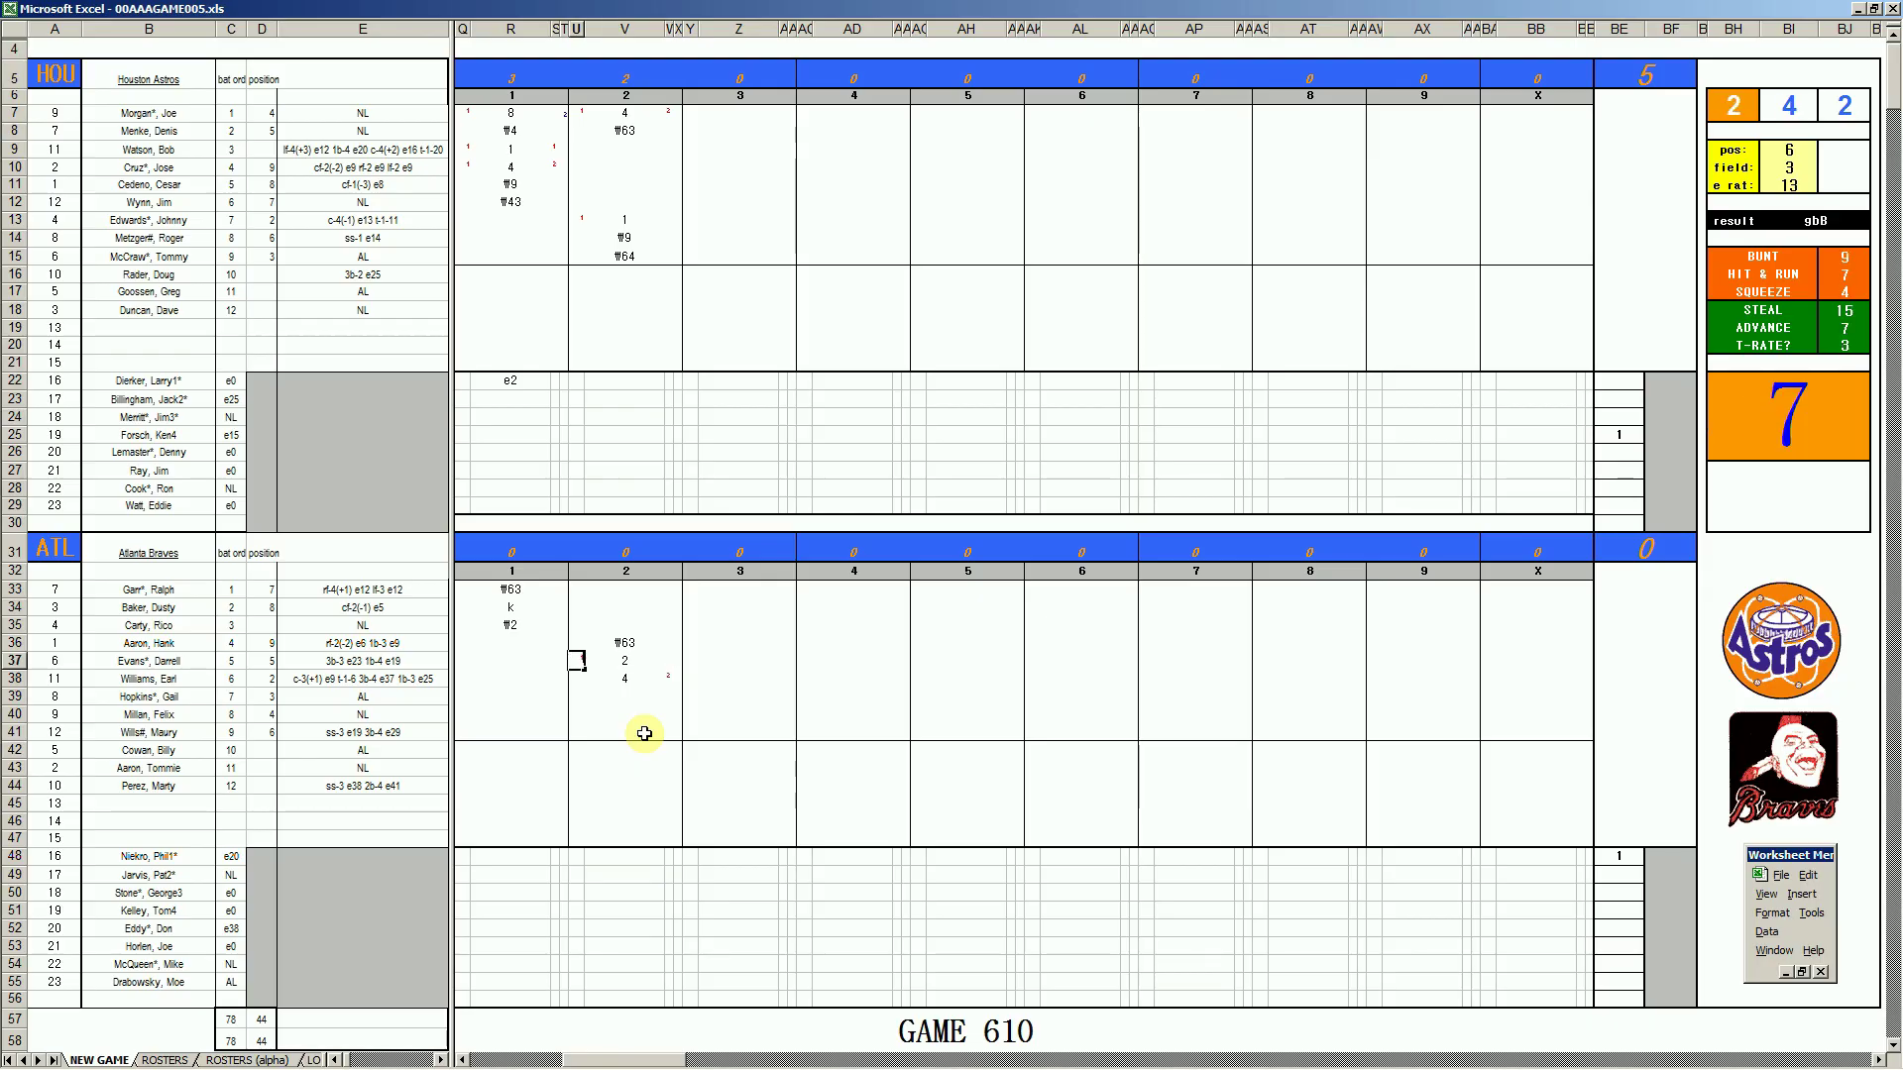
key("F9")
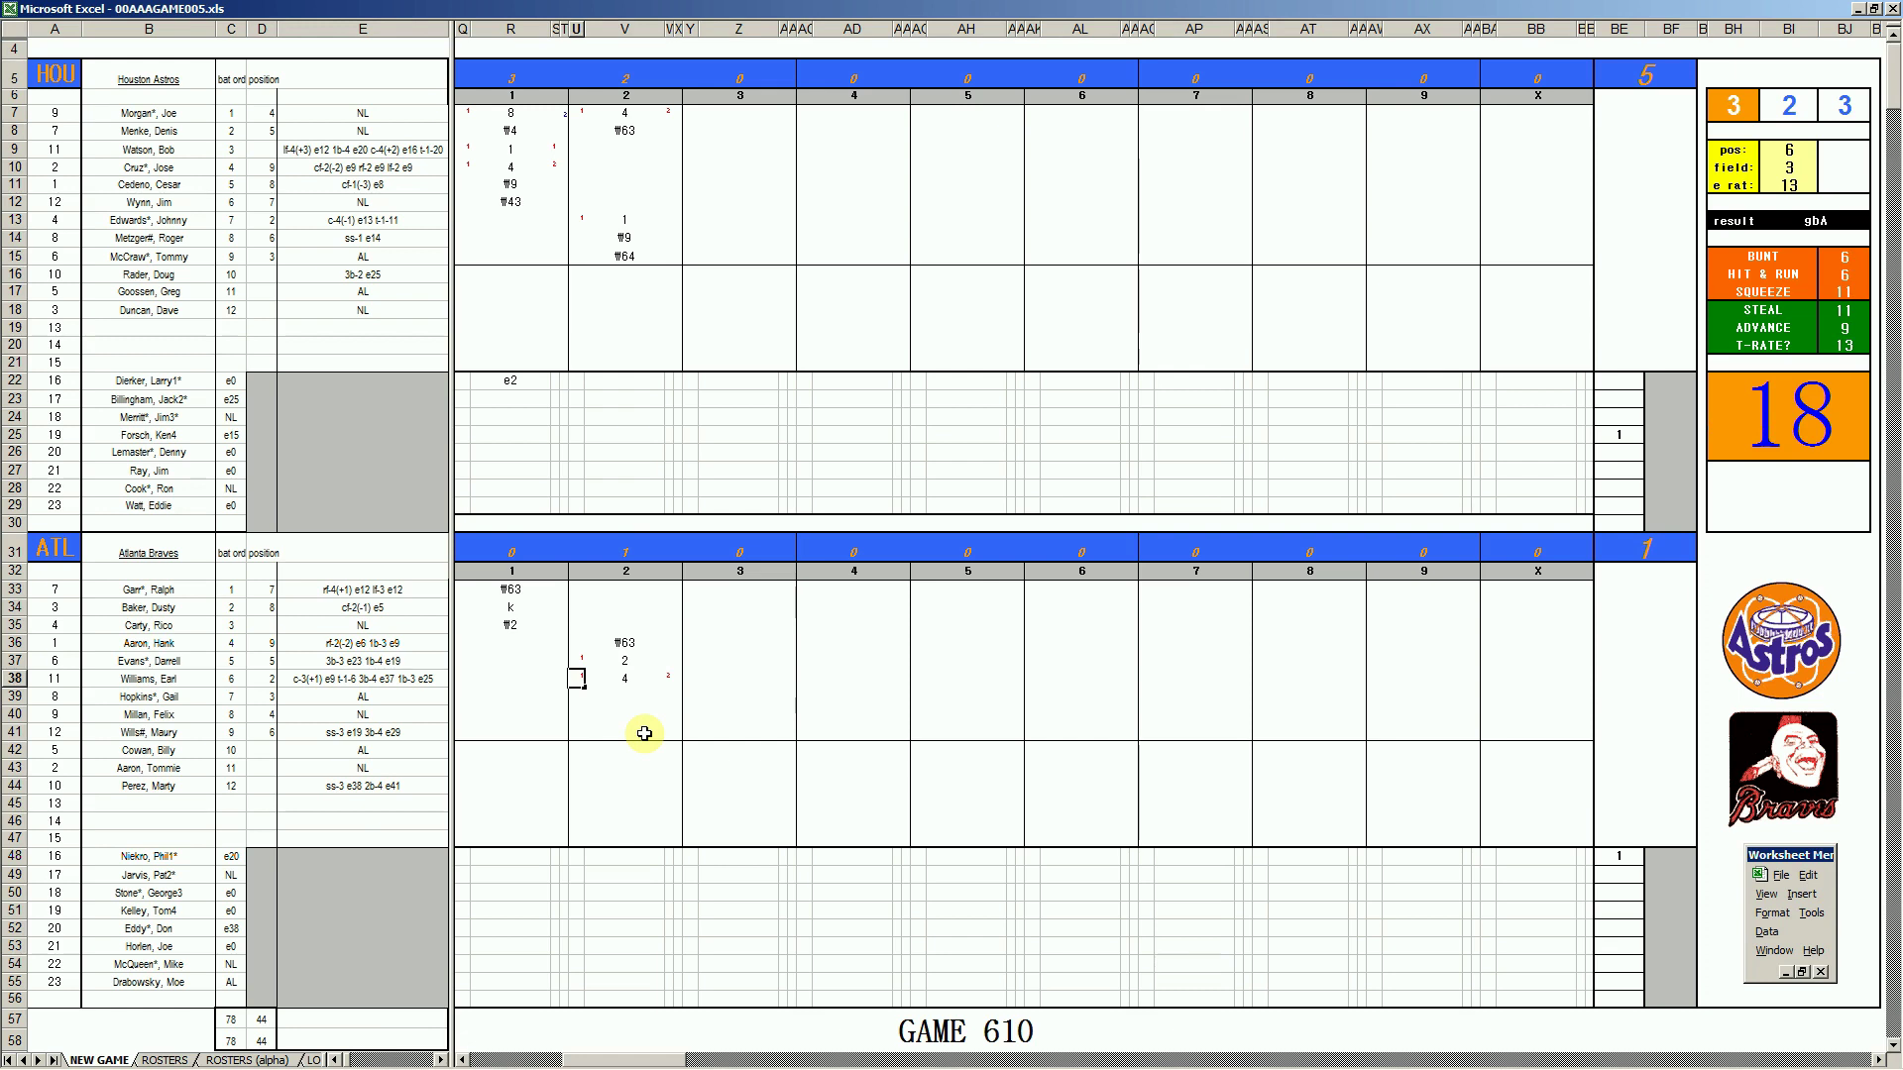
type("1")
key("Return")
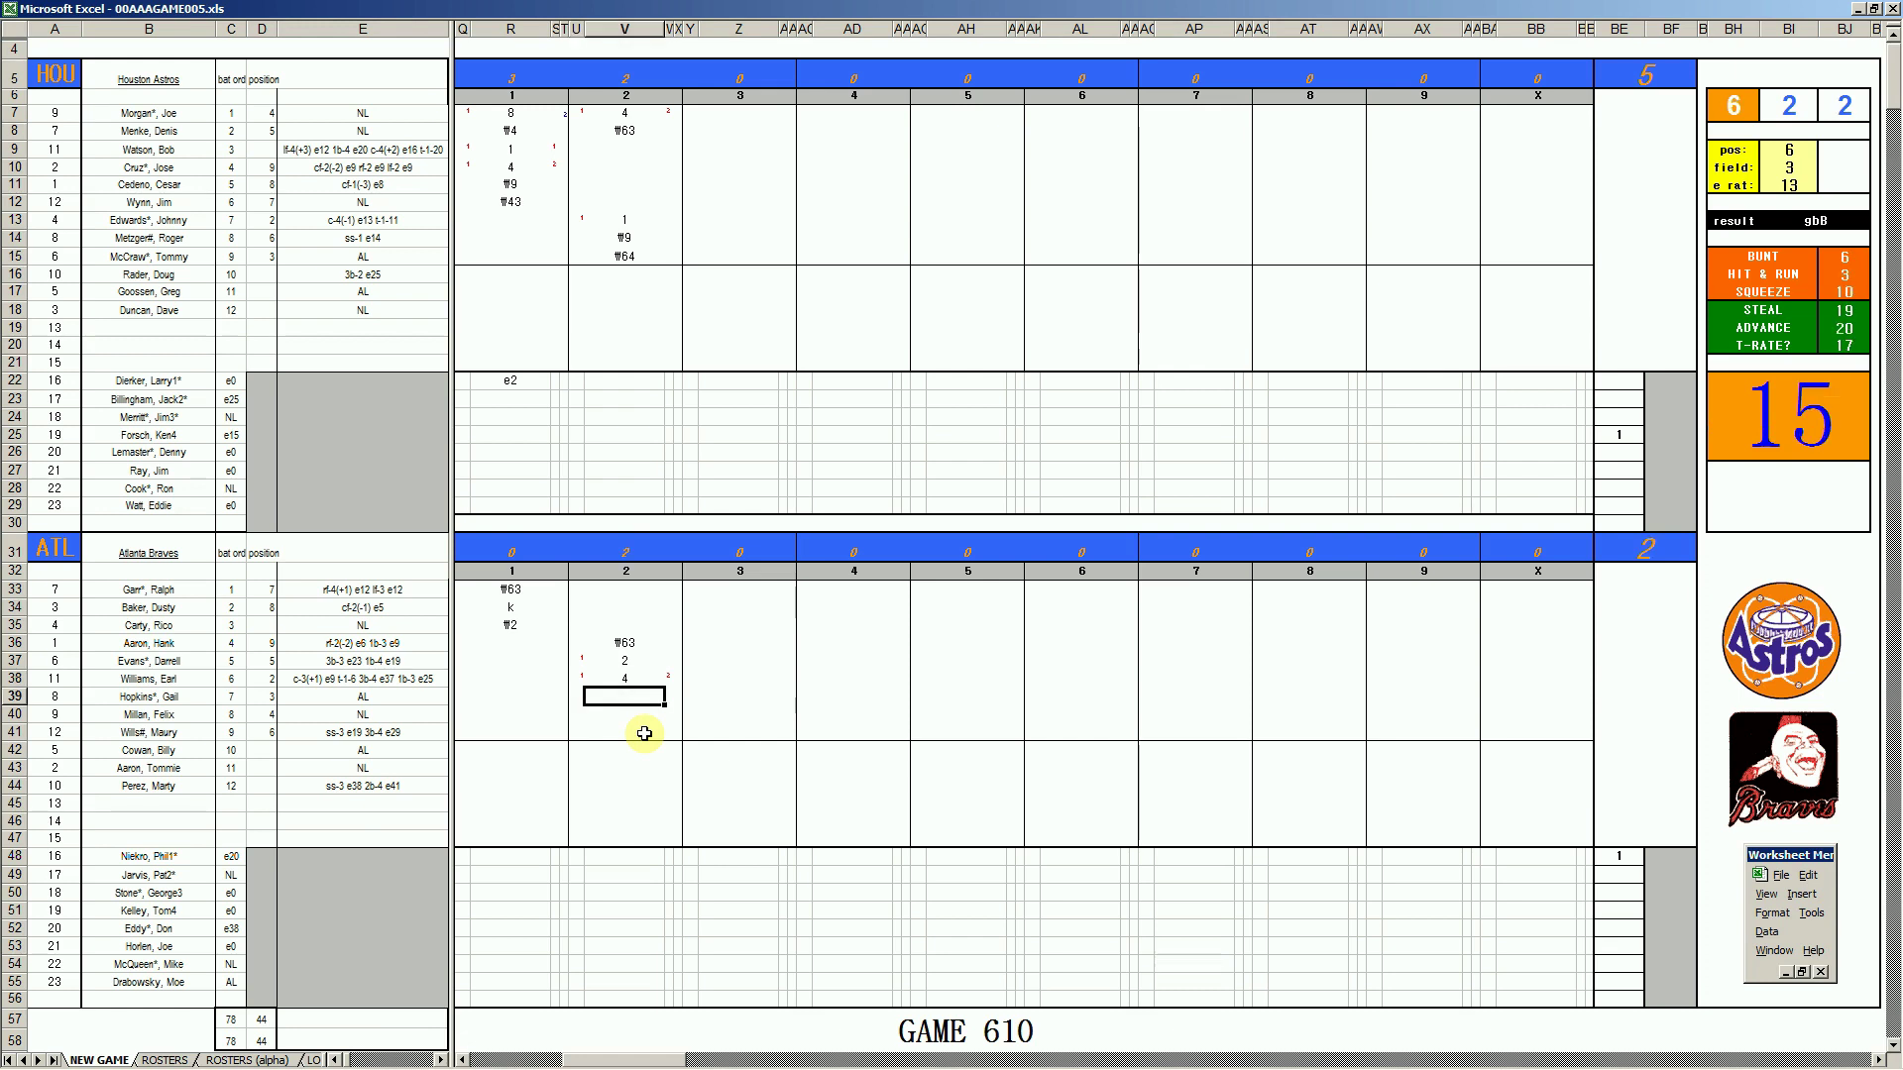
type("#8")
key("Return")
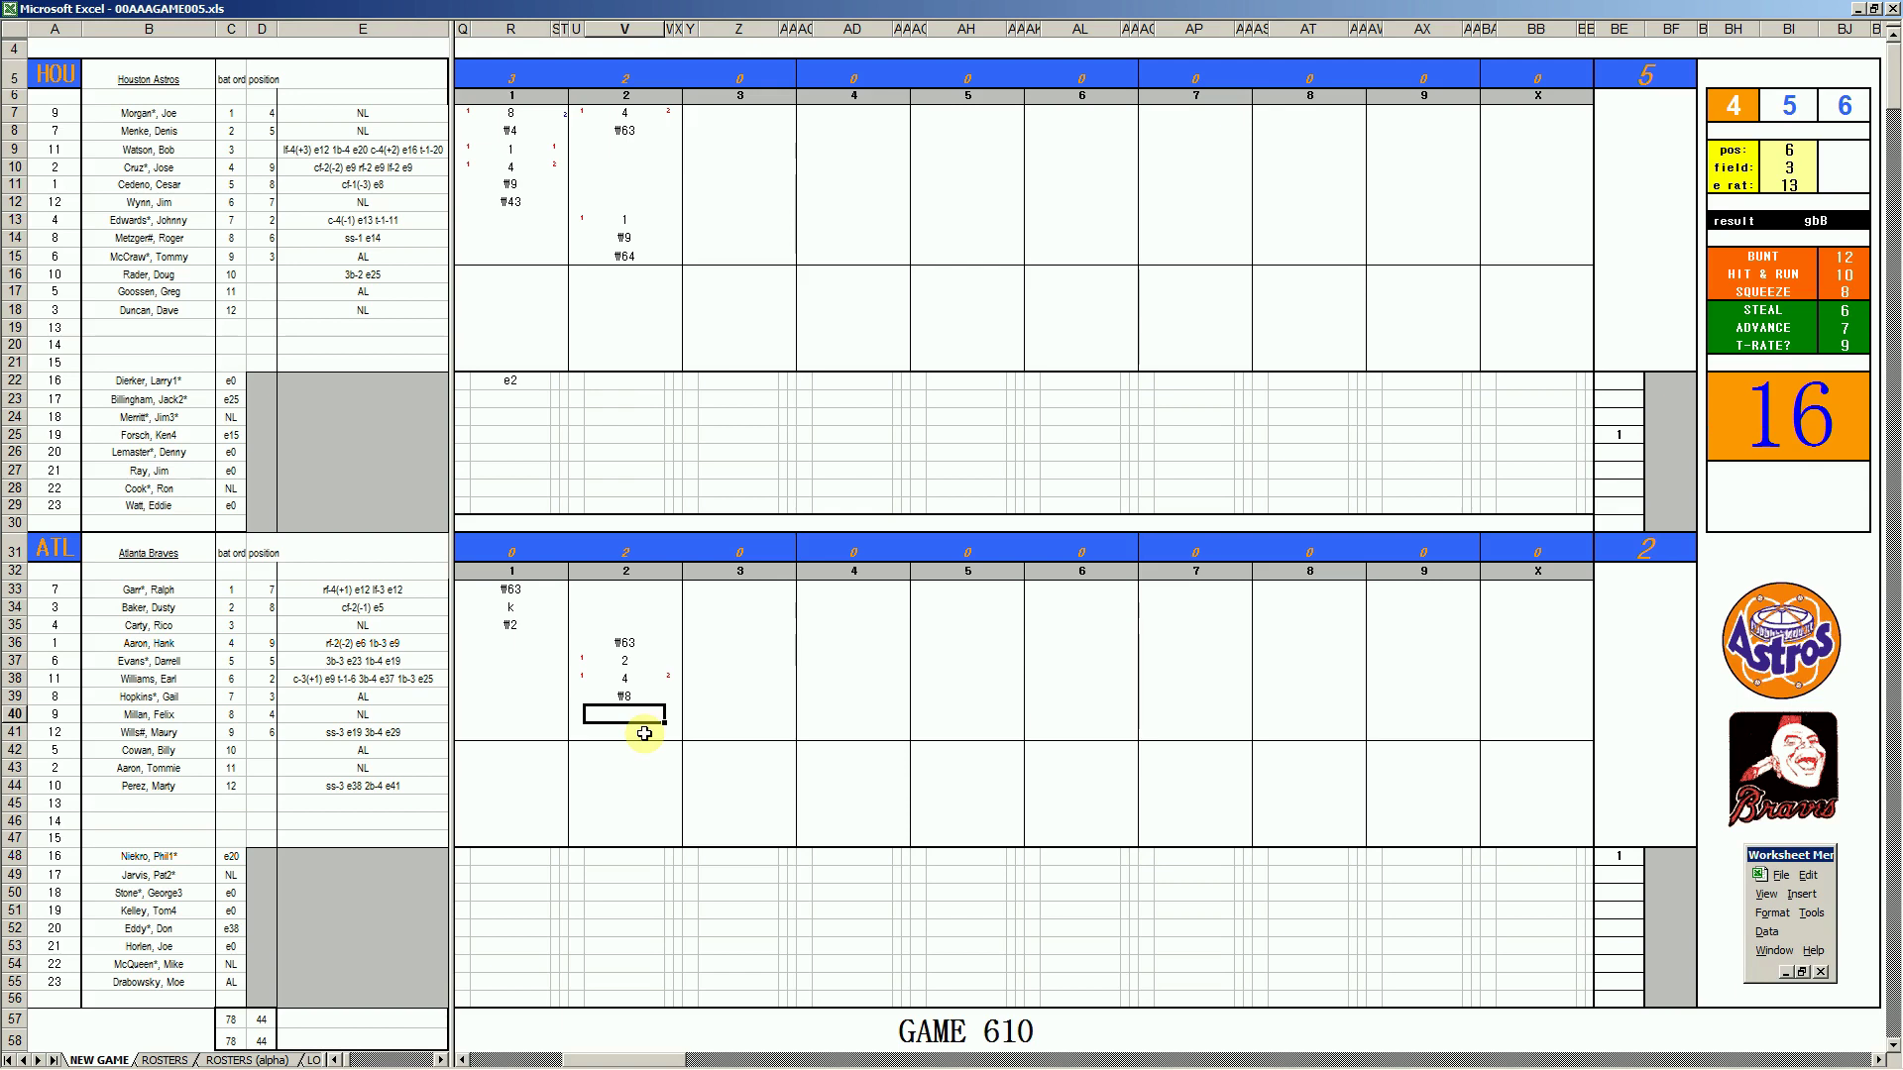
Set the fielding lookup to pos 3 and field 2, and enter e3 in V40 for Atlanta's eighth batter
key("ctrl+q")
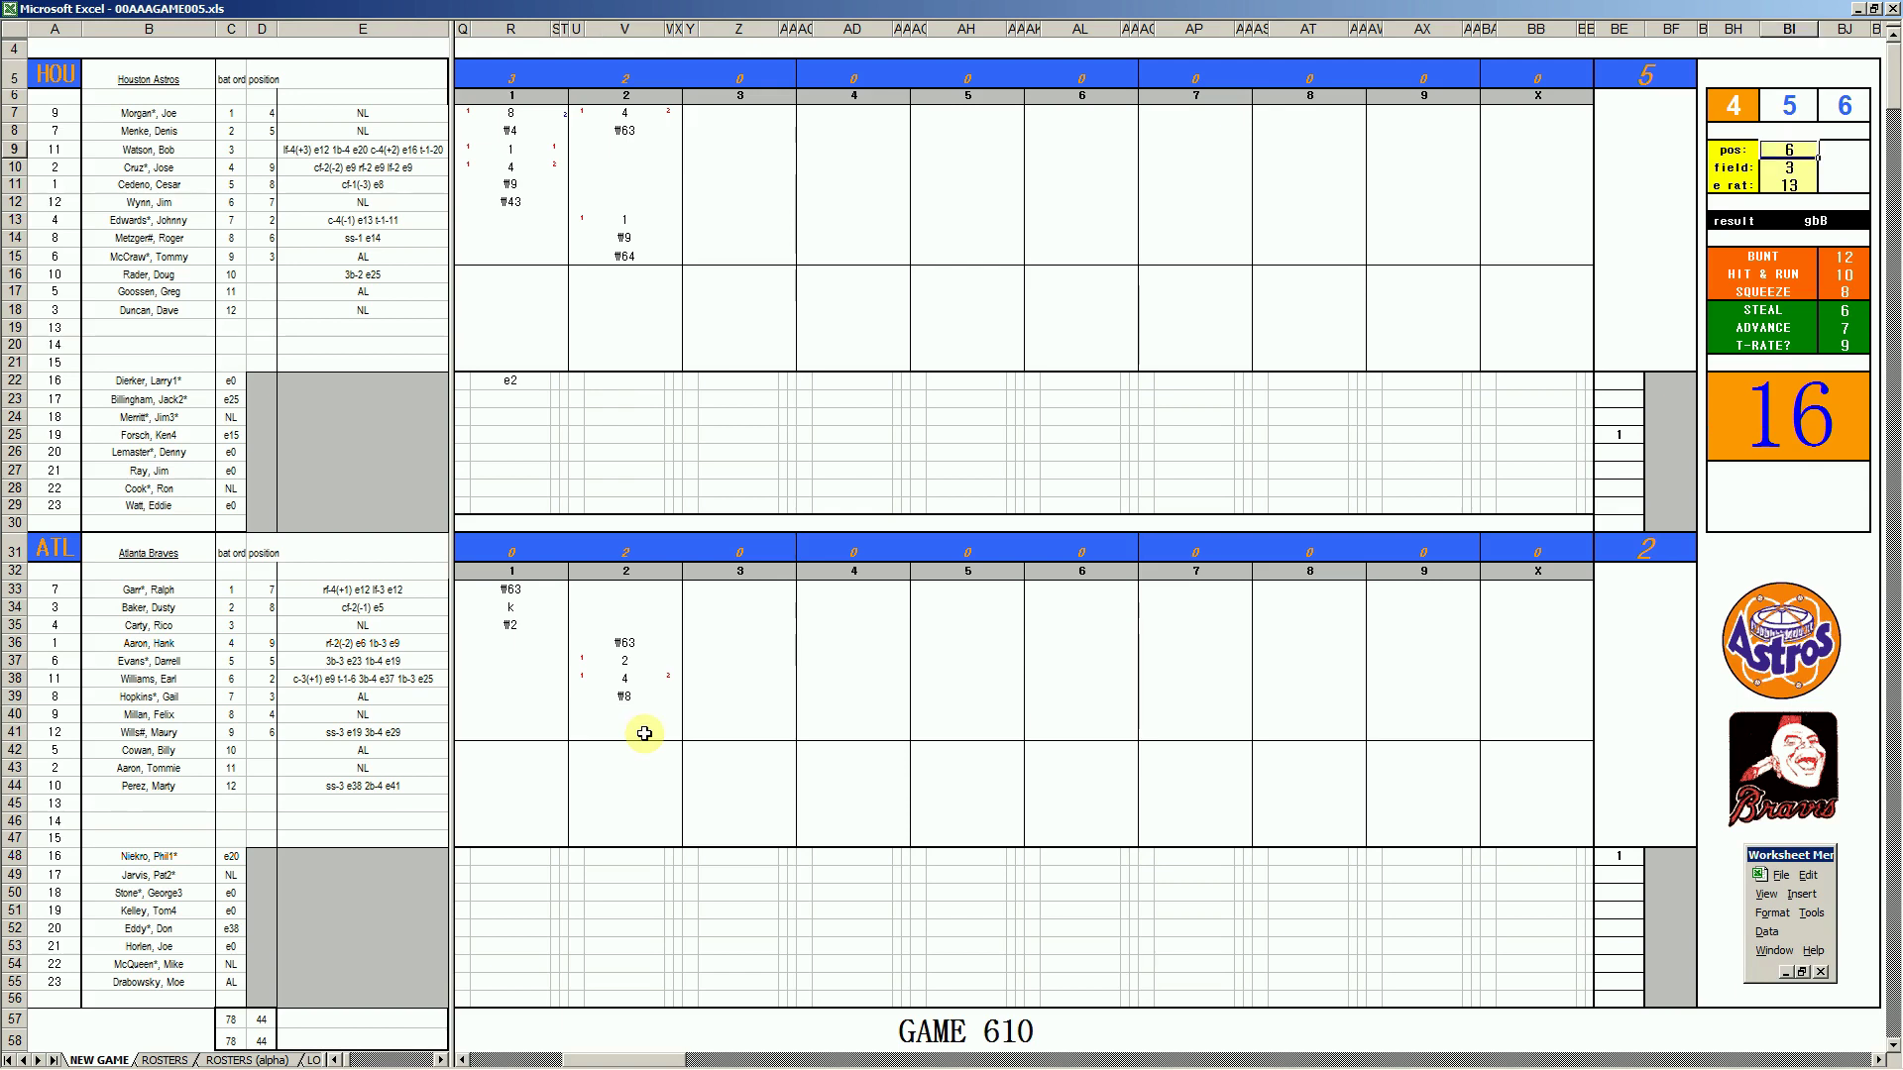
key("Return")
key("Return")
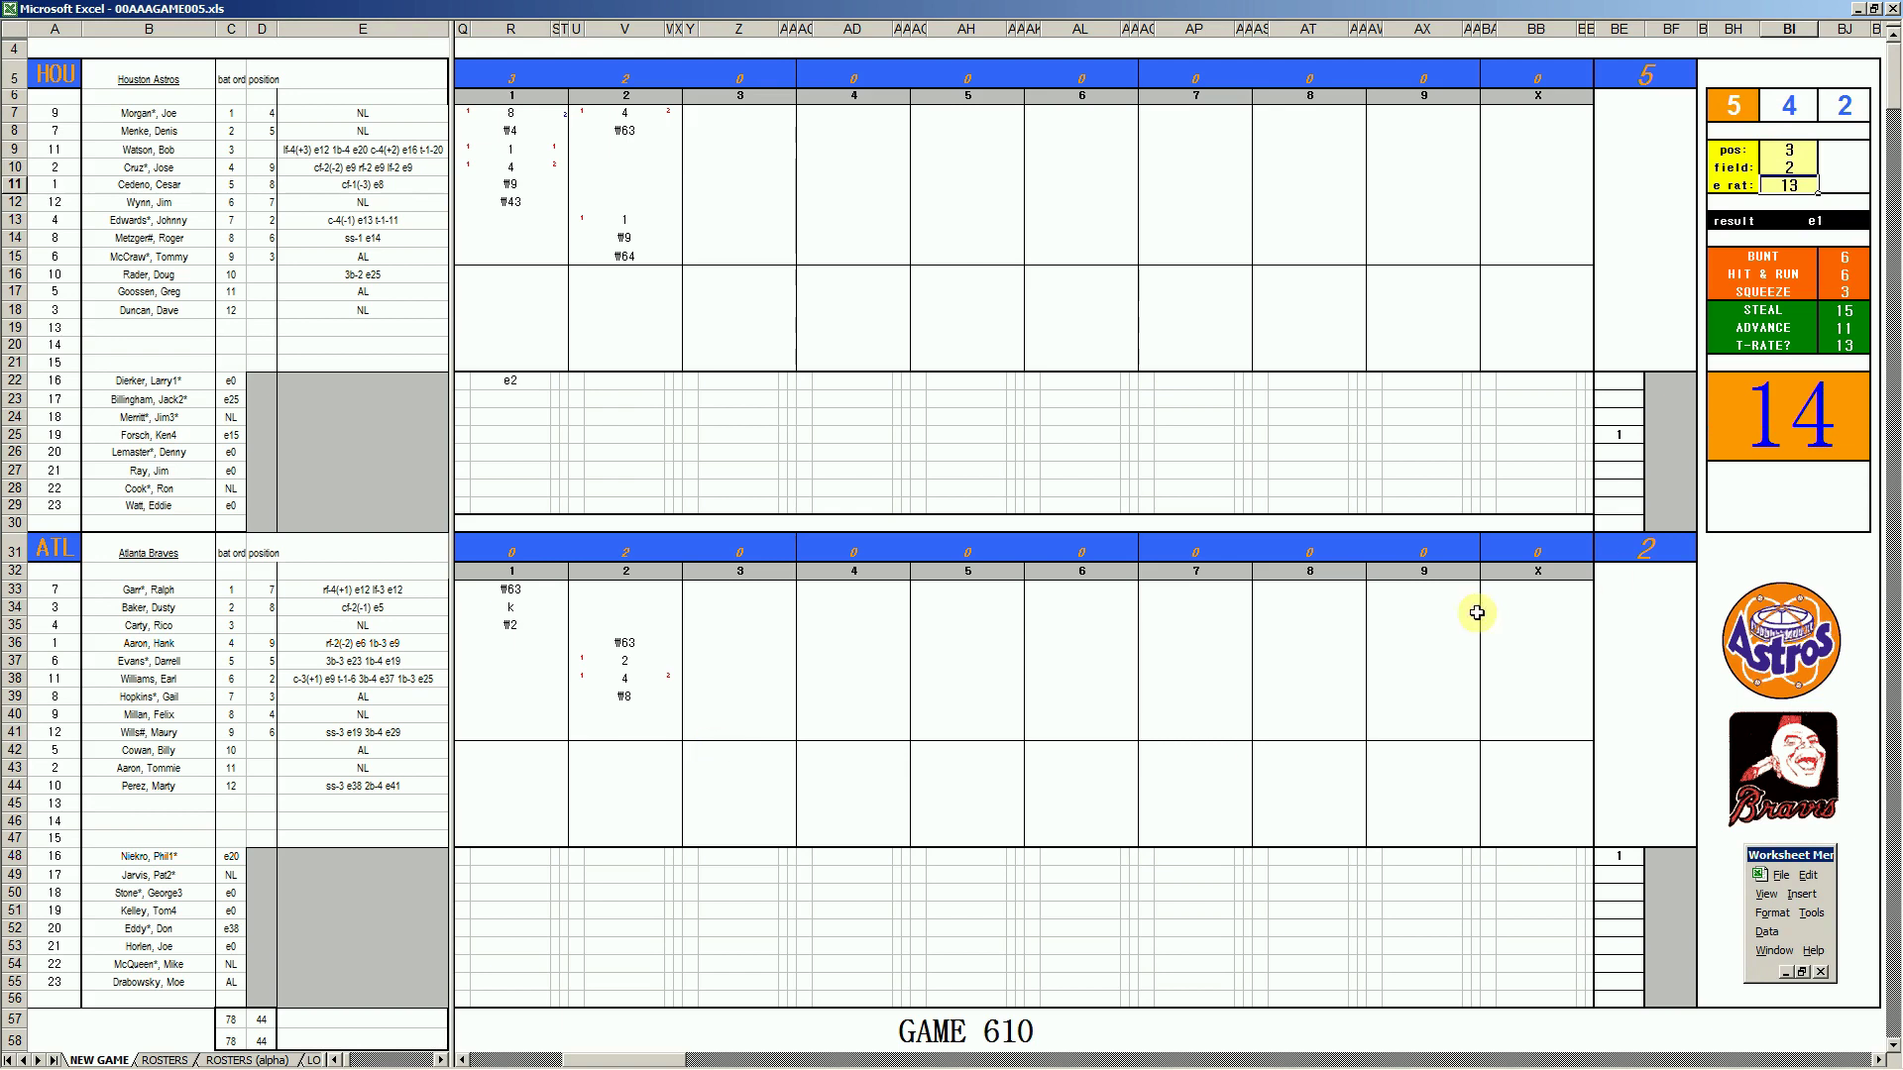
left_click(624, 708)
type("e3")
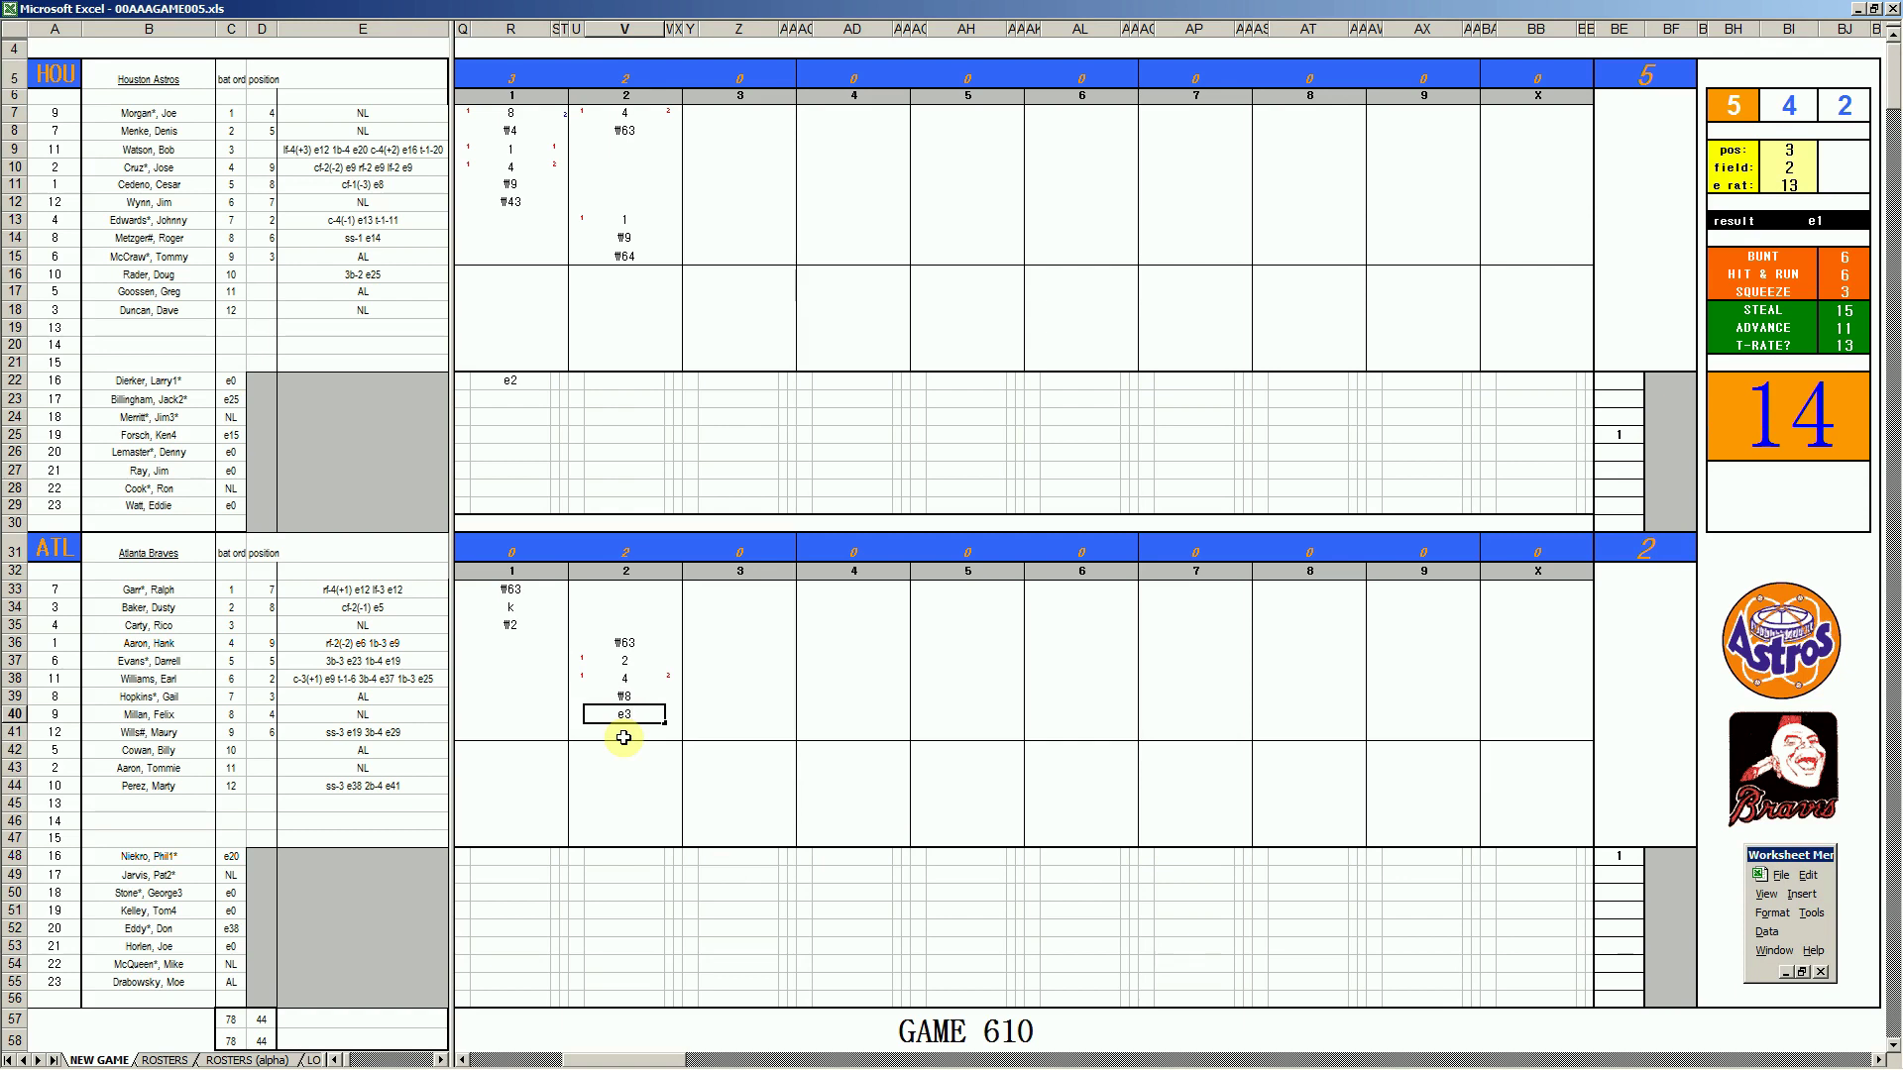
Enter 1 in V41 and V33 for Atlanta's ninth and leadoff batters in the second inning
left_click(623, 737)
double_click(623, 737)
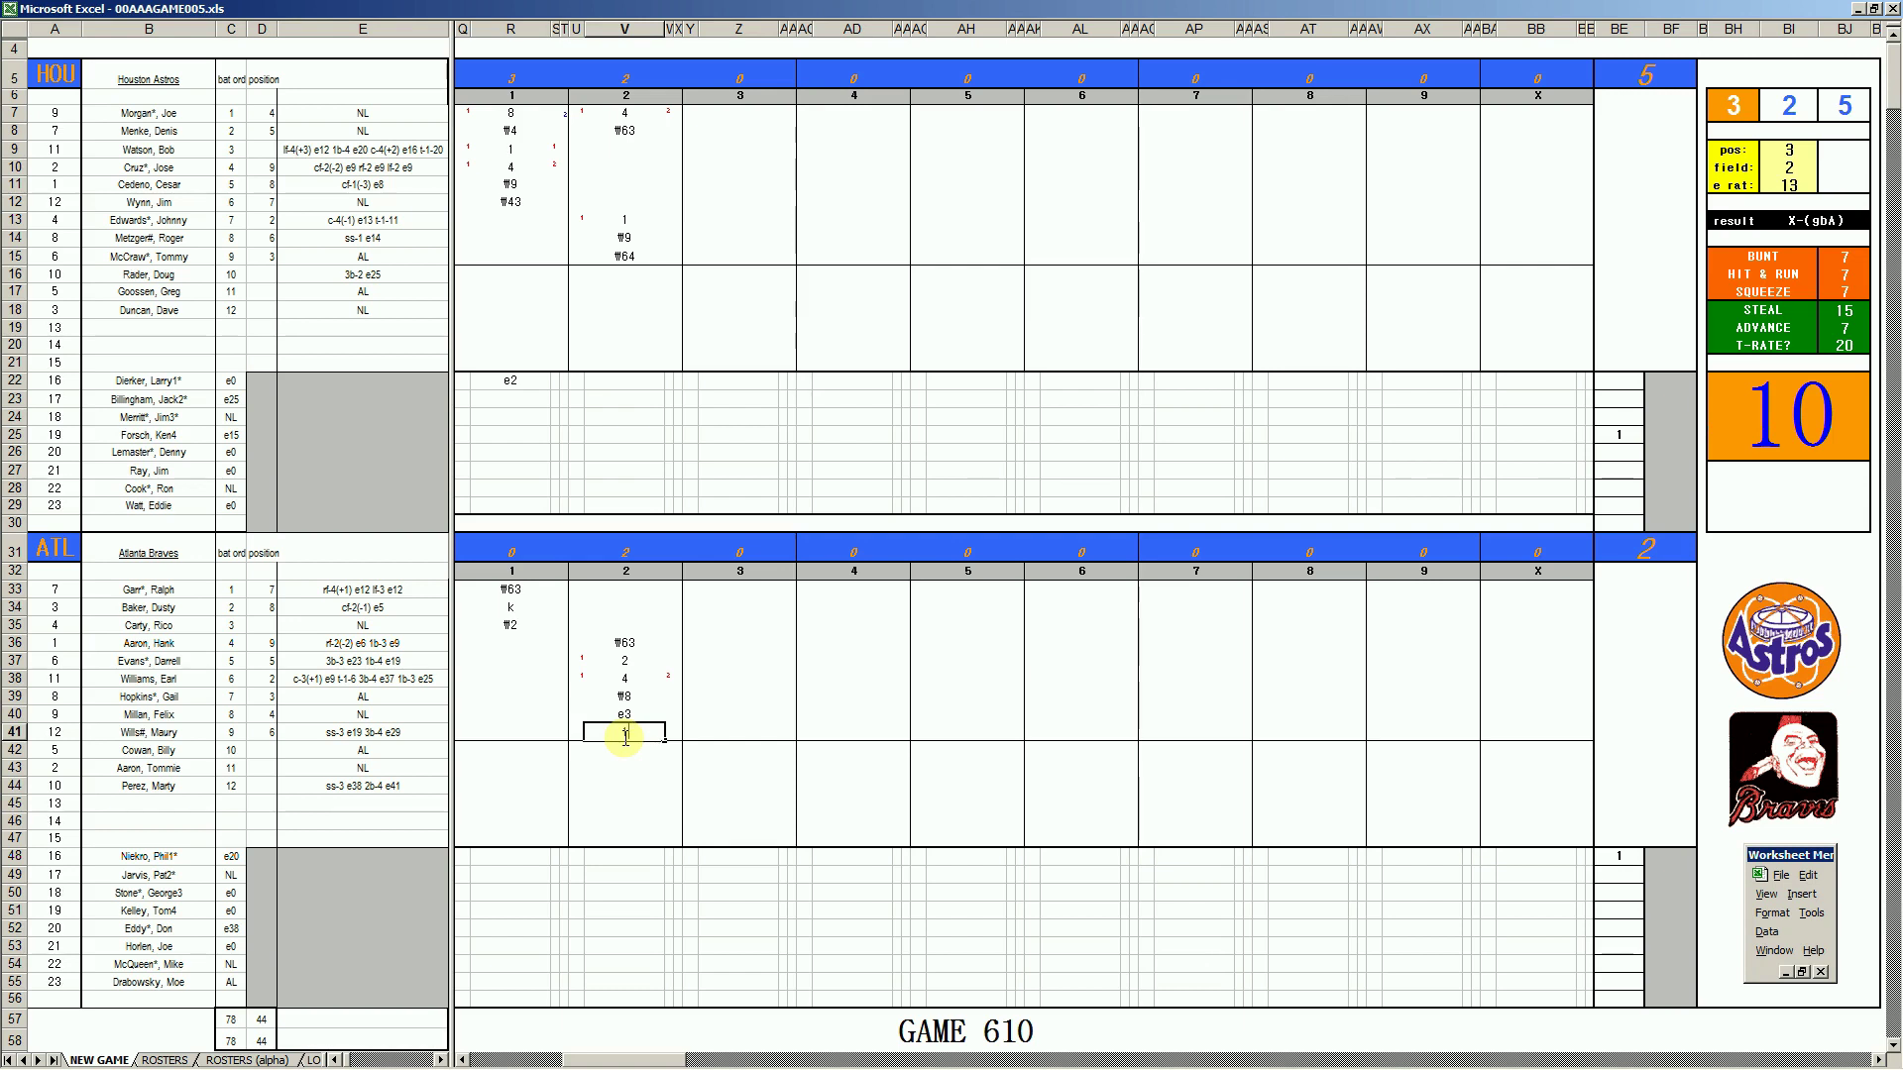
left_click(630, 593)
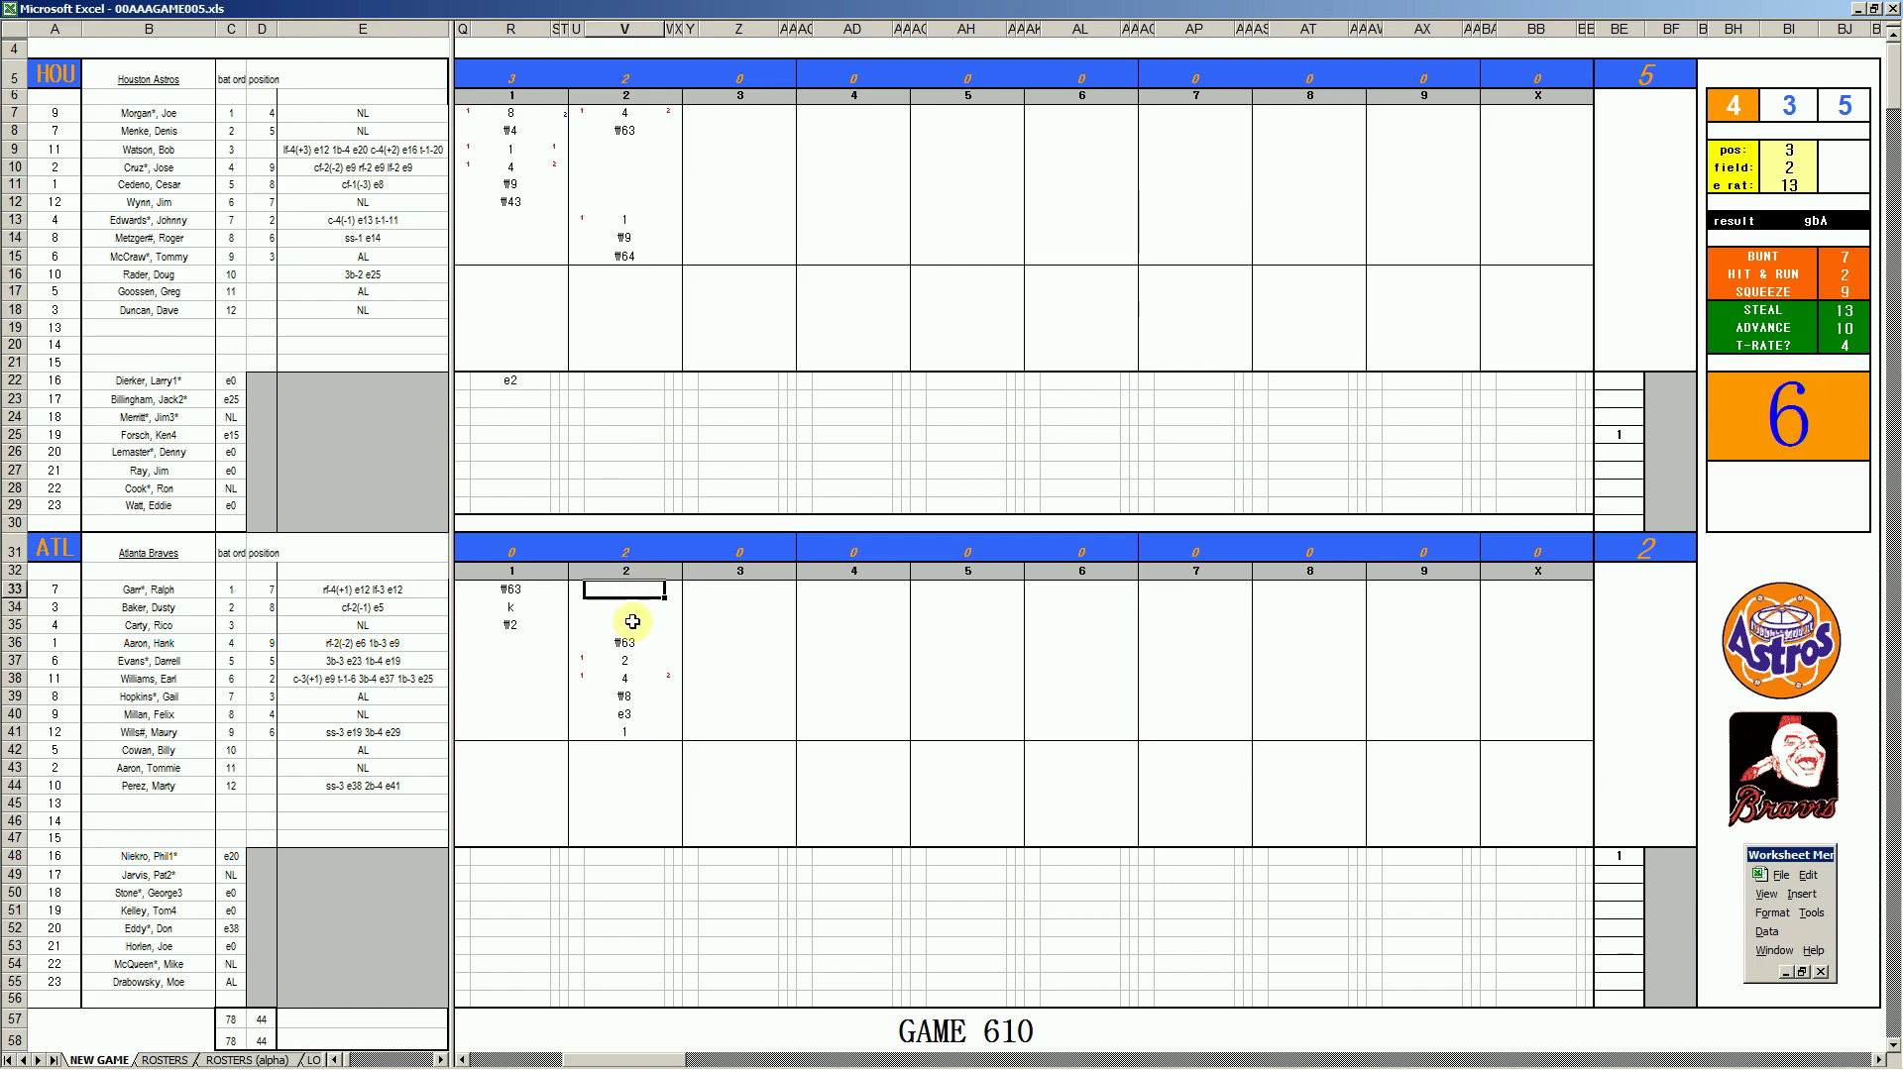
type("1")
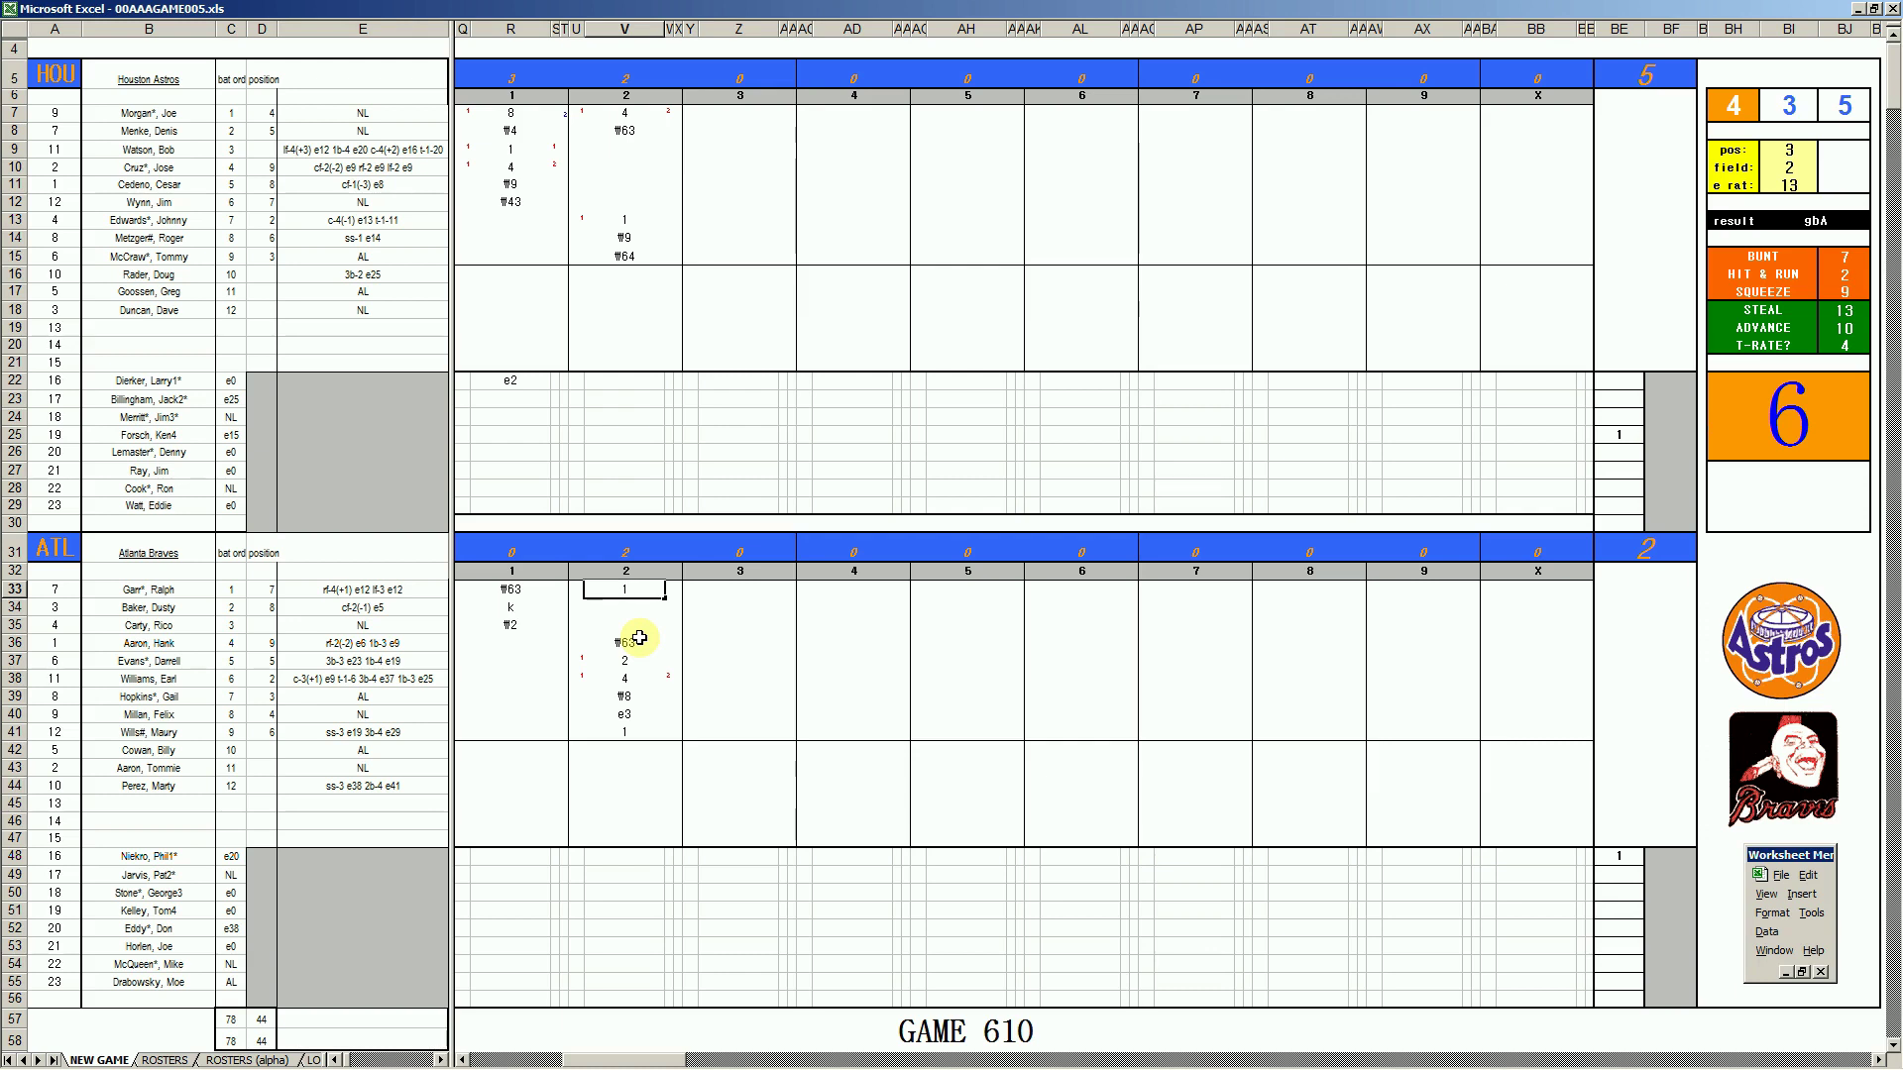
Add a 1 after the leadoff batter's result in V33 and mark a run of 1 in U40 for Atlanta's eighth batter
key("Return")
key("Tab")
key("Return")
key("Down")
key("Down")
key("Down")
key("Down")
key("Down")
key("Down")
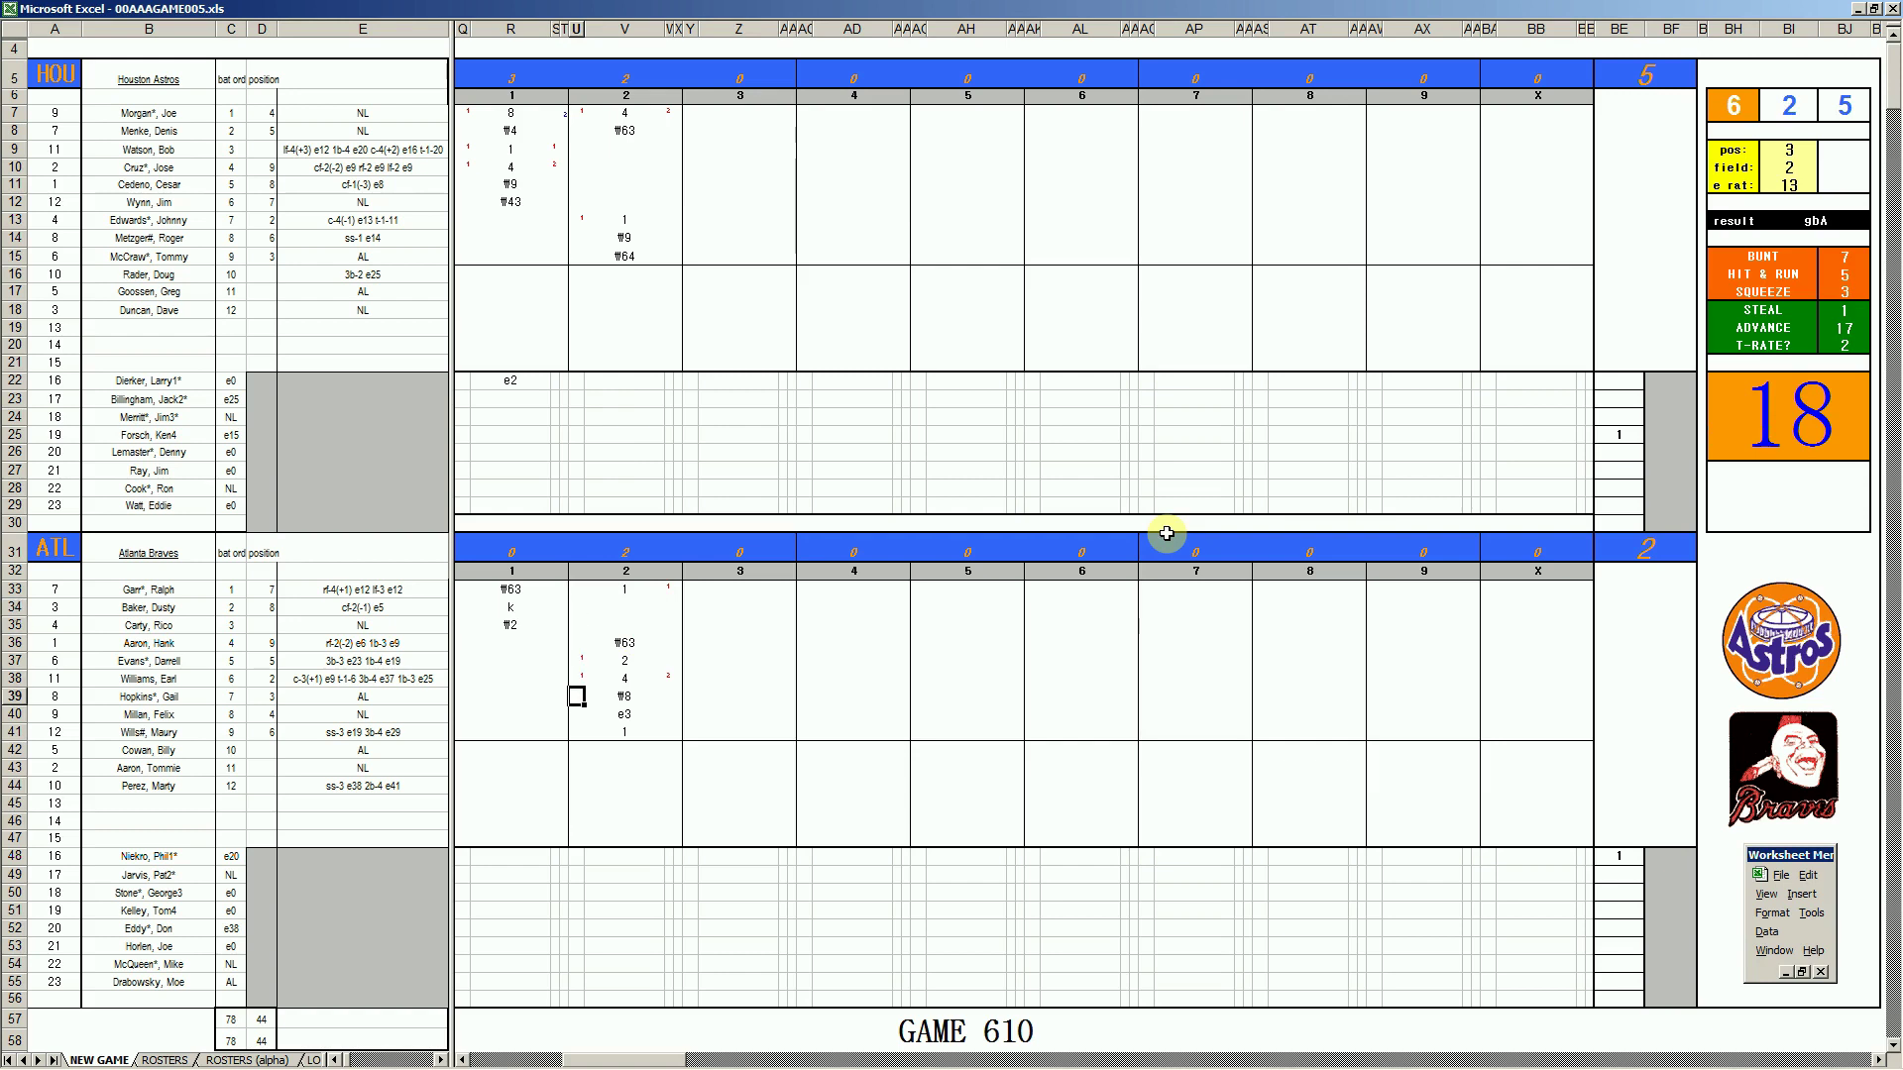
type("1")
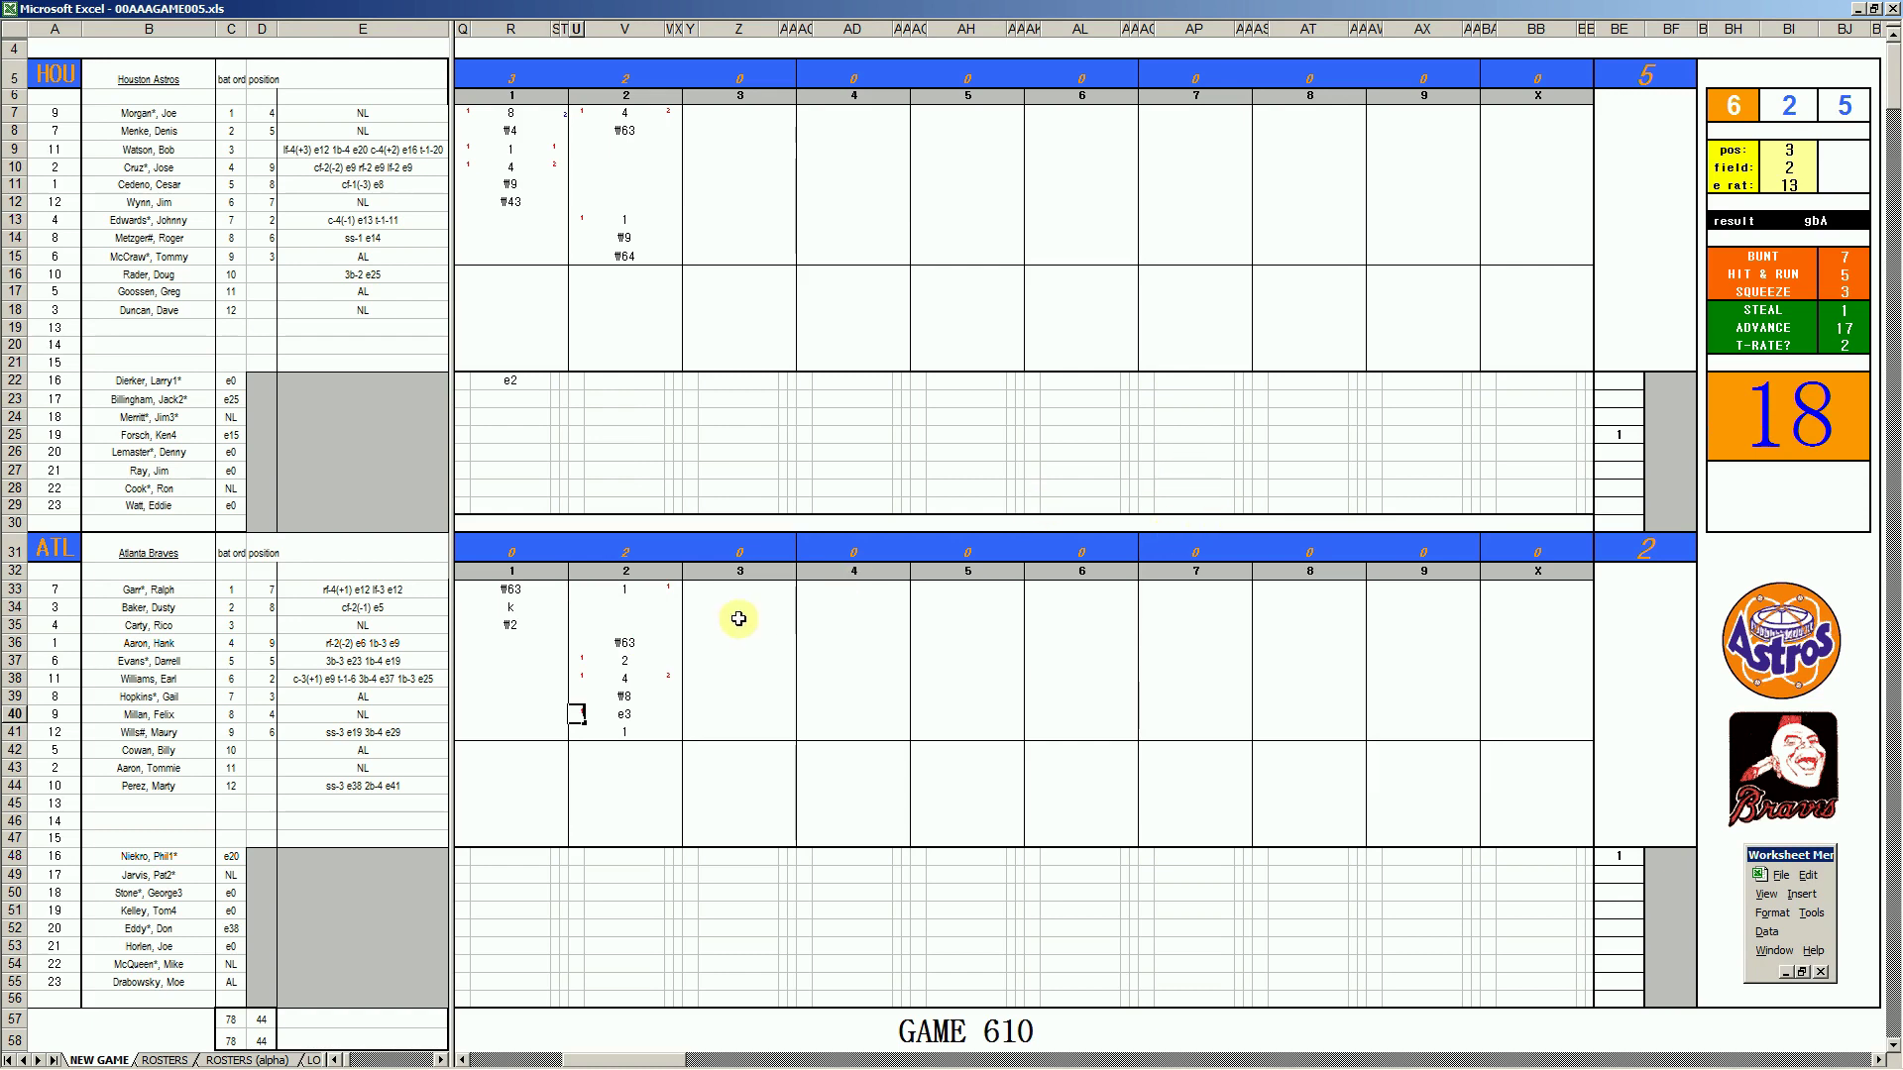
Set the fielding lookup to pos 2, and enter e2 in V34 for Atlanta's second batter in the second inning
left_click(624, 608)
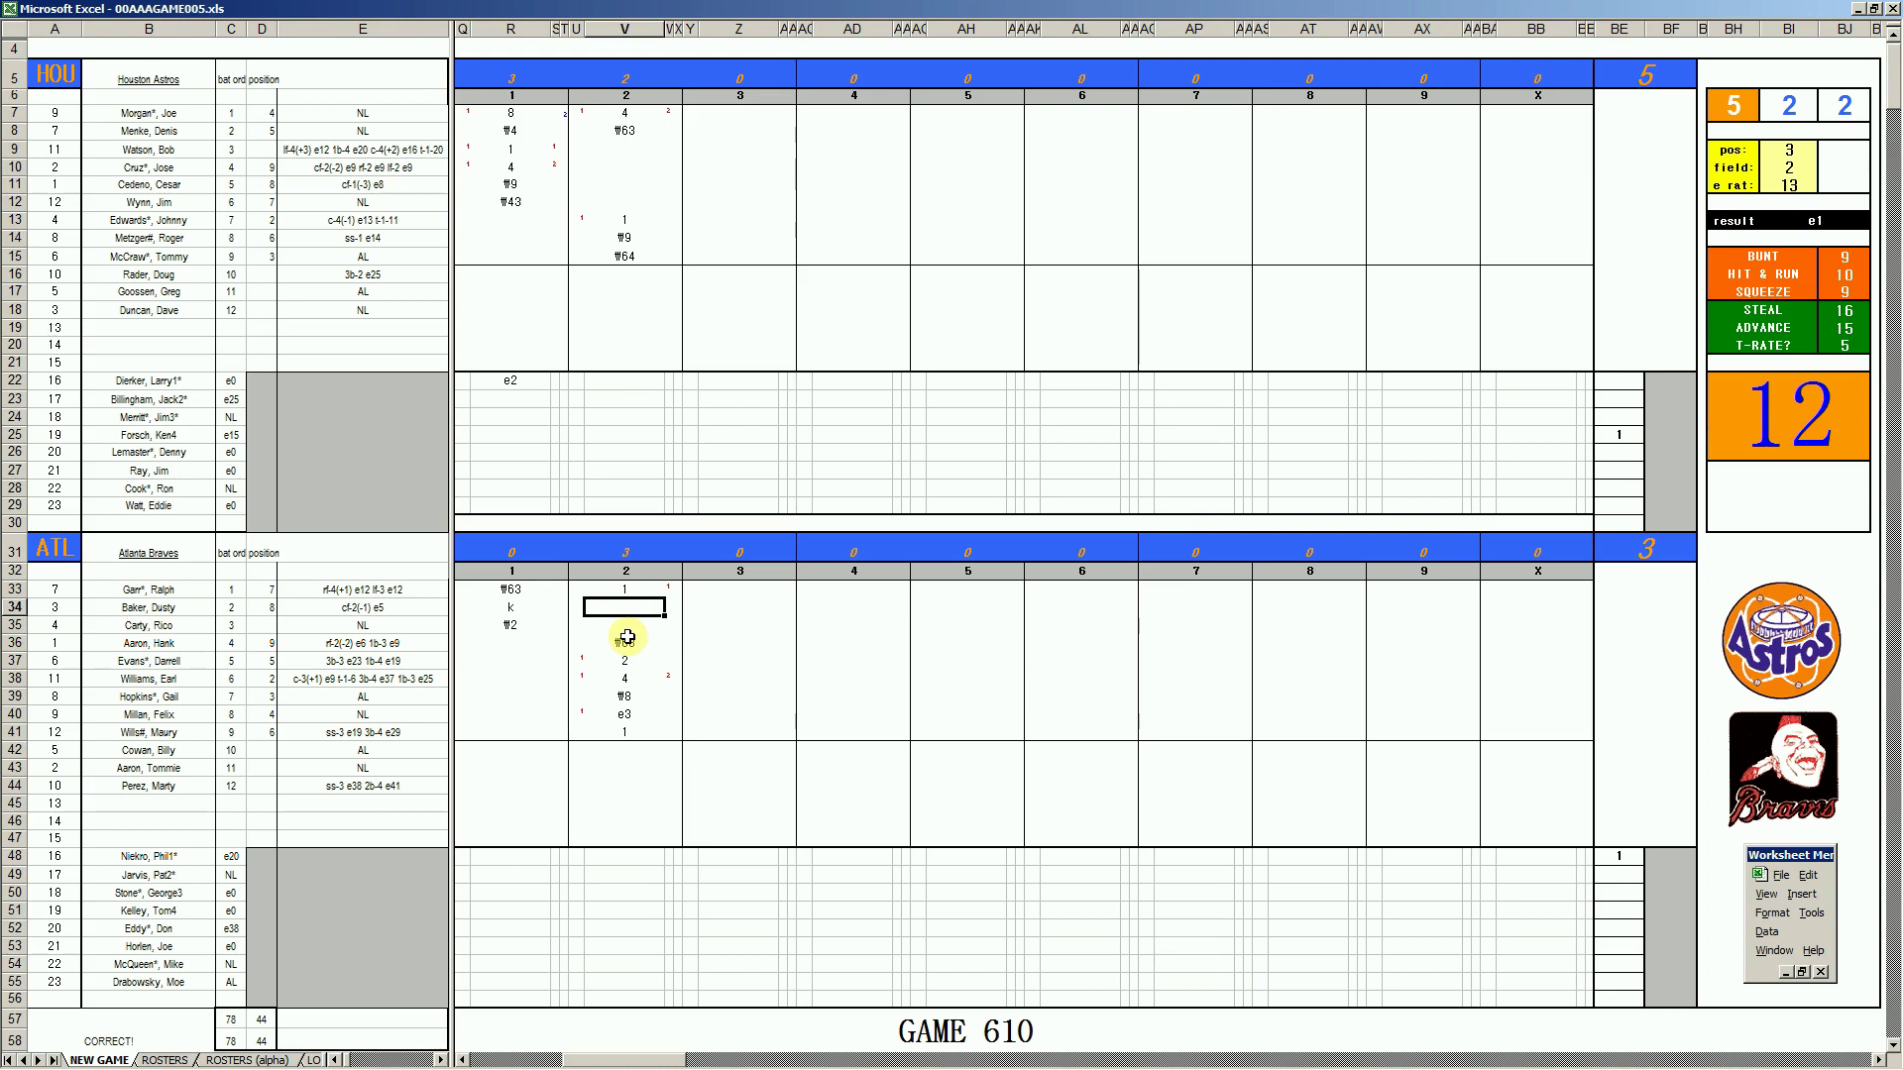
type("2")
key("Return")
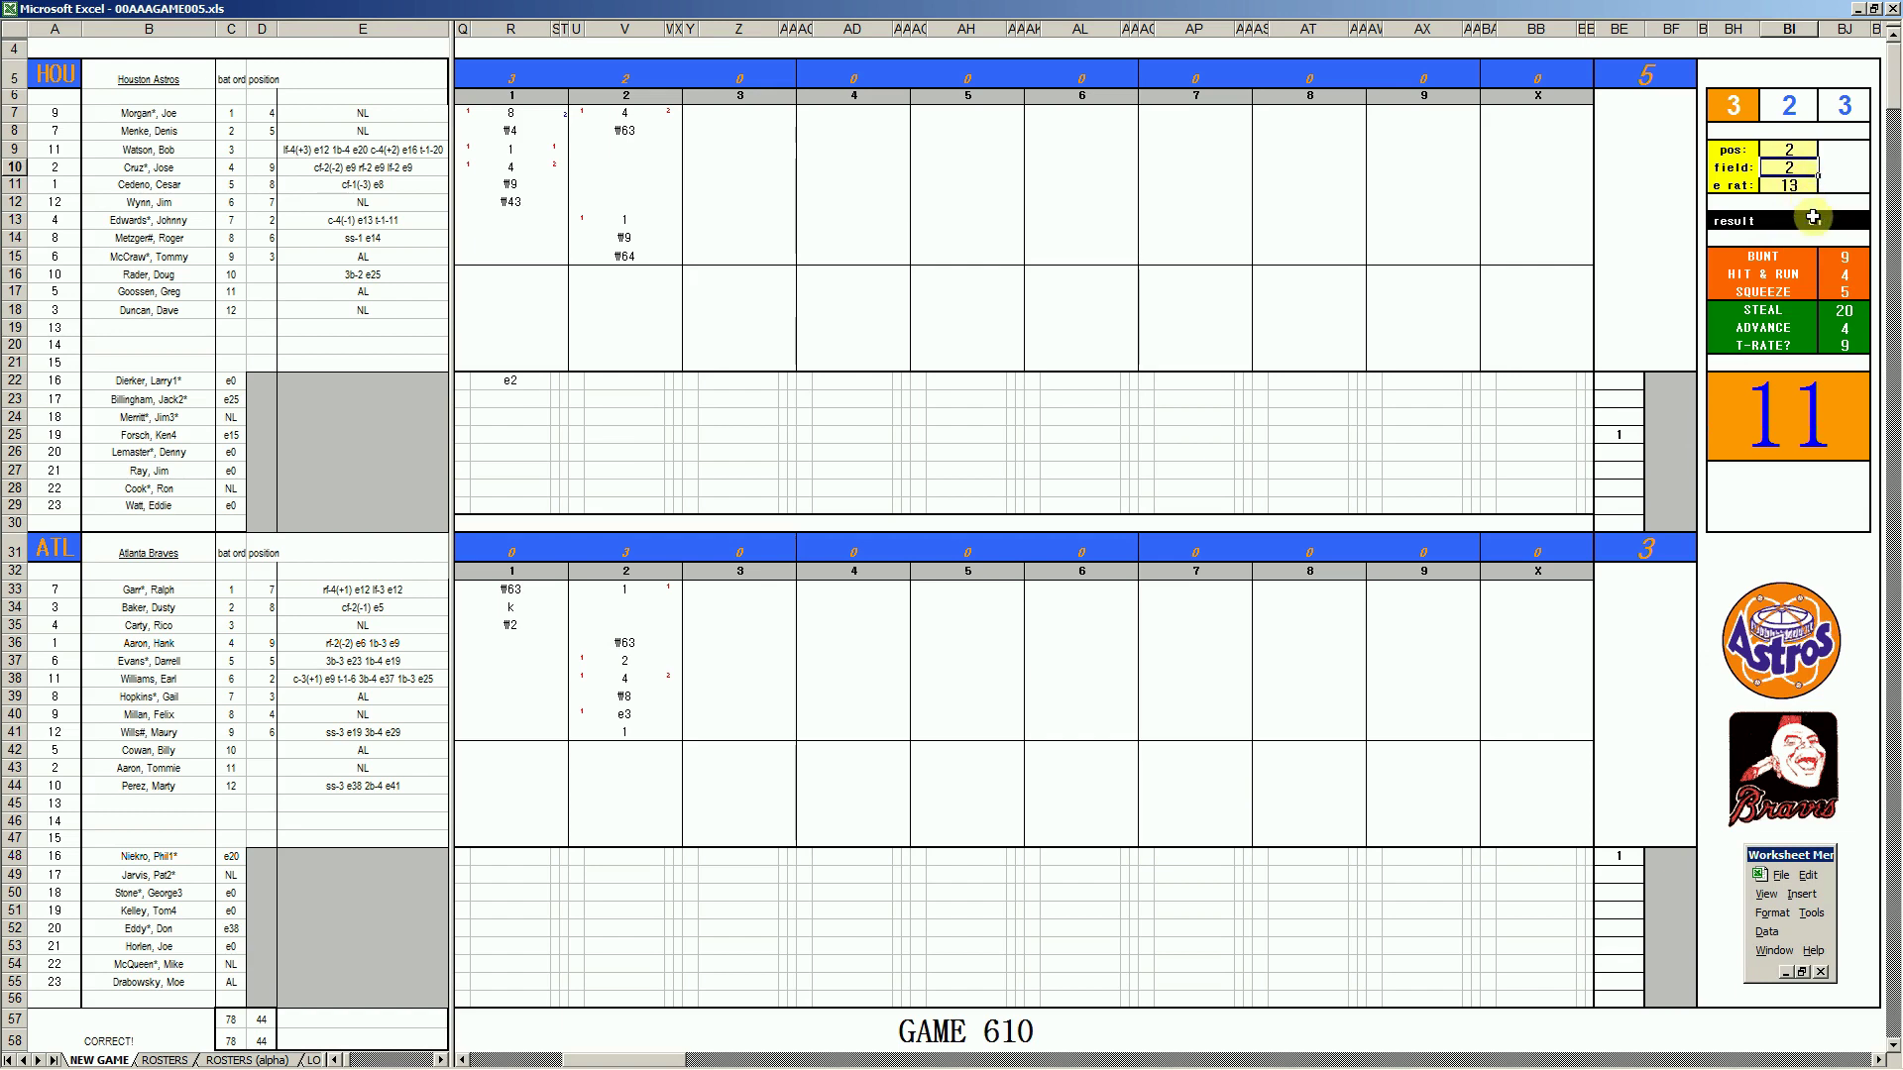
left_click(630, 603)
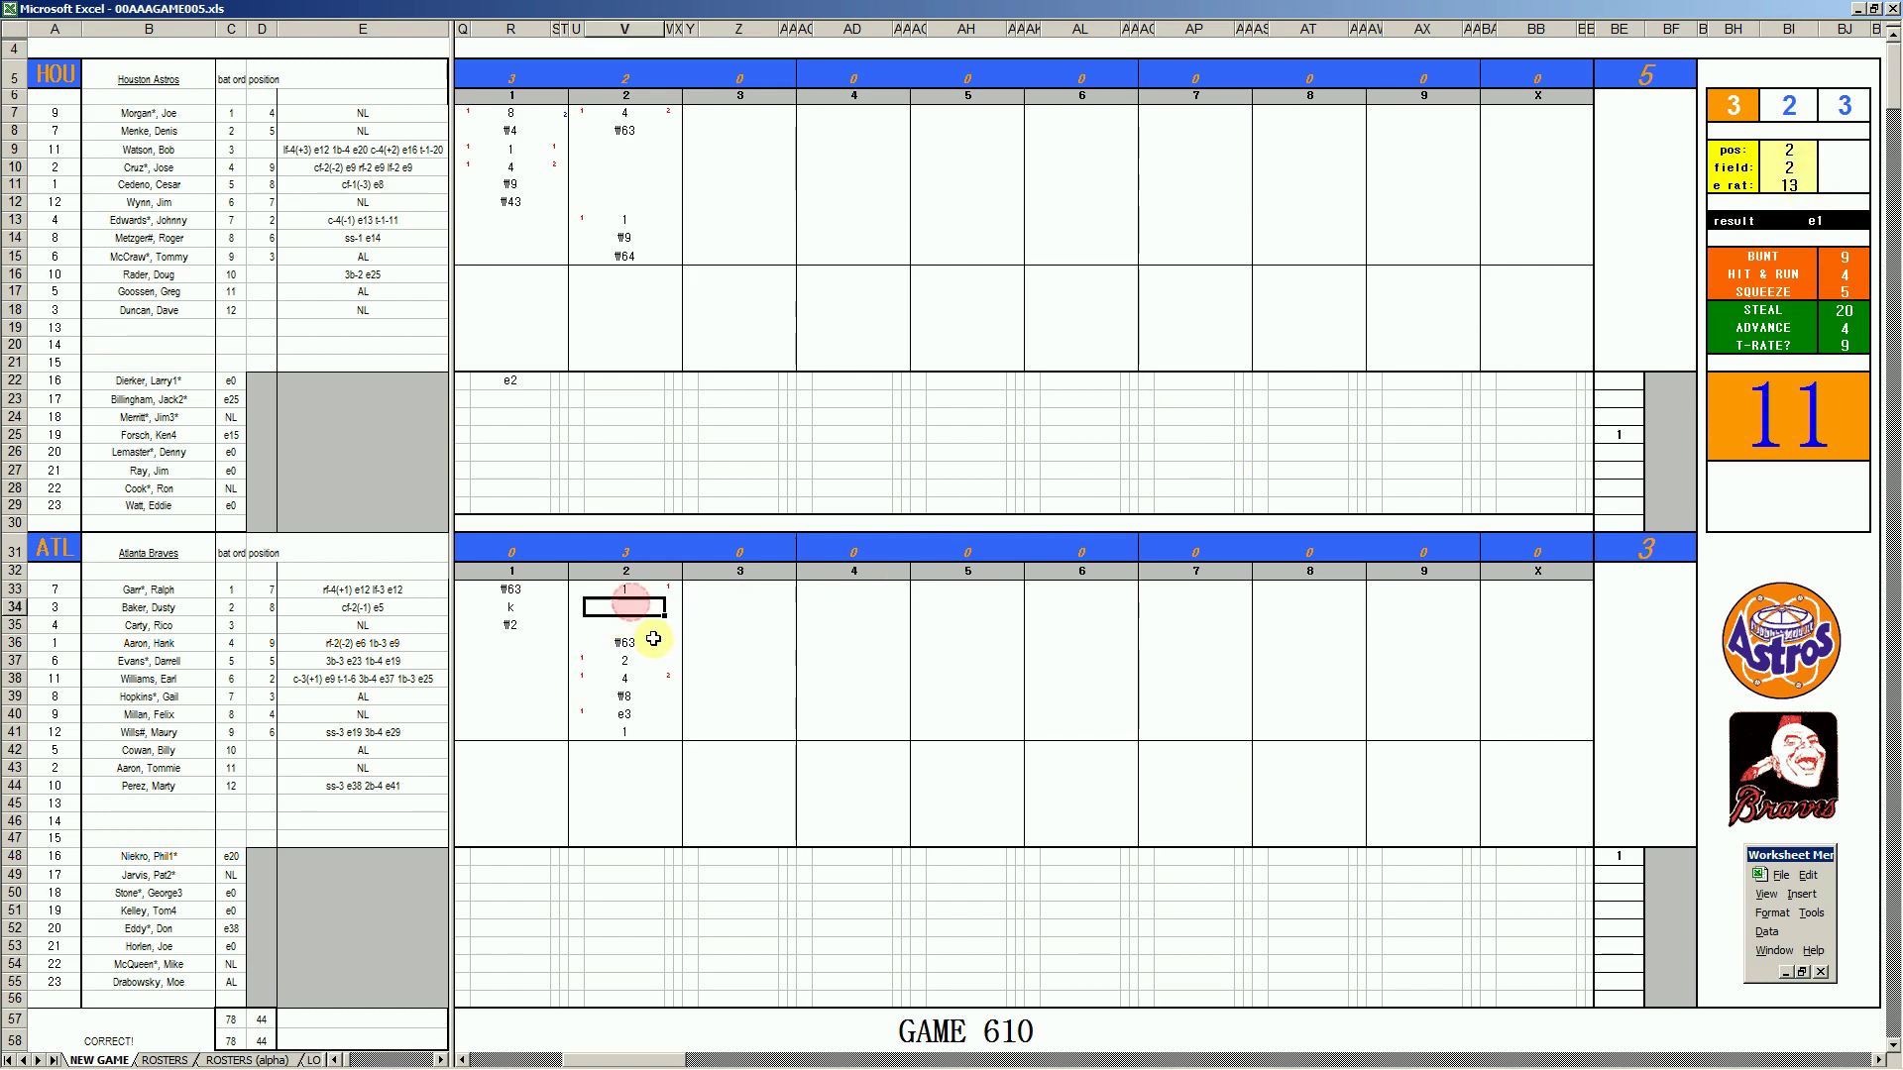
type("e2")
key("Return")
Mark a run of 1 in U41 for Atlanta's ninth batter in the second inning
key("Down")
key("Down")
key("Down")
key("Down")
key("Down")
key("Down")
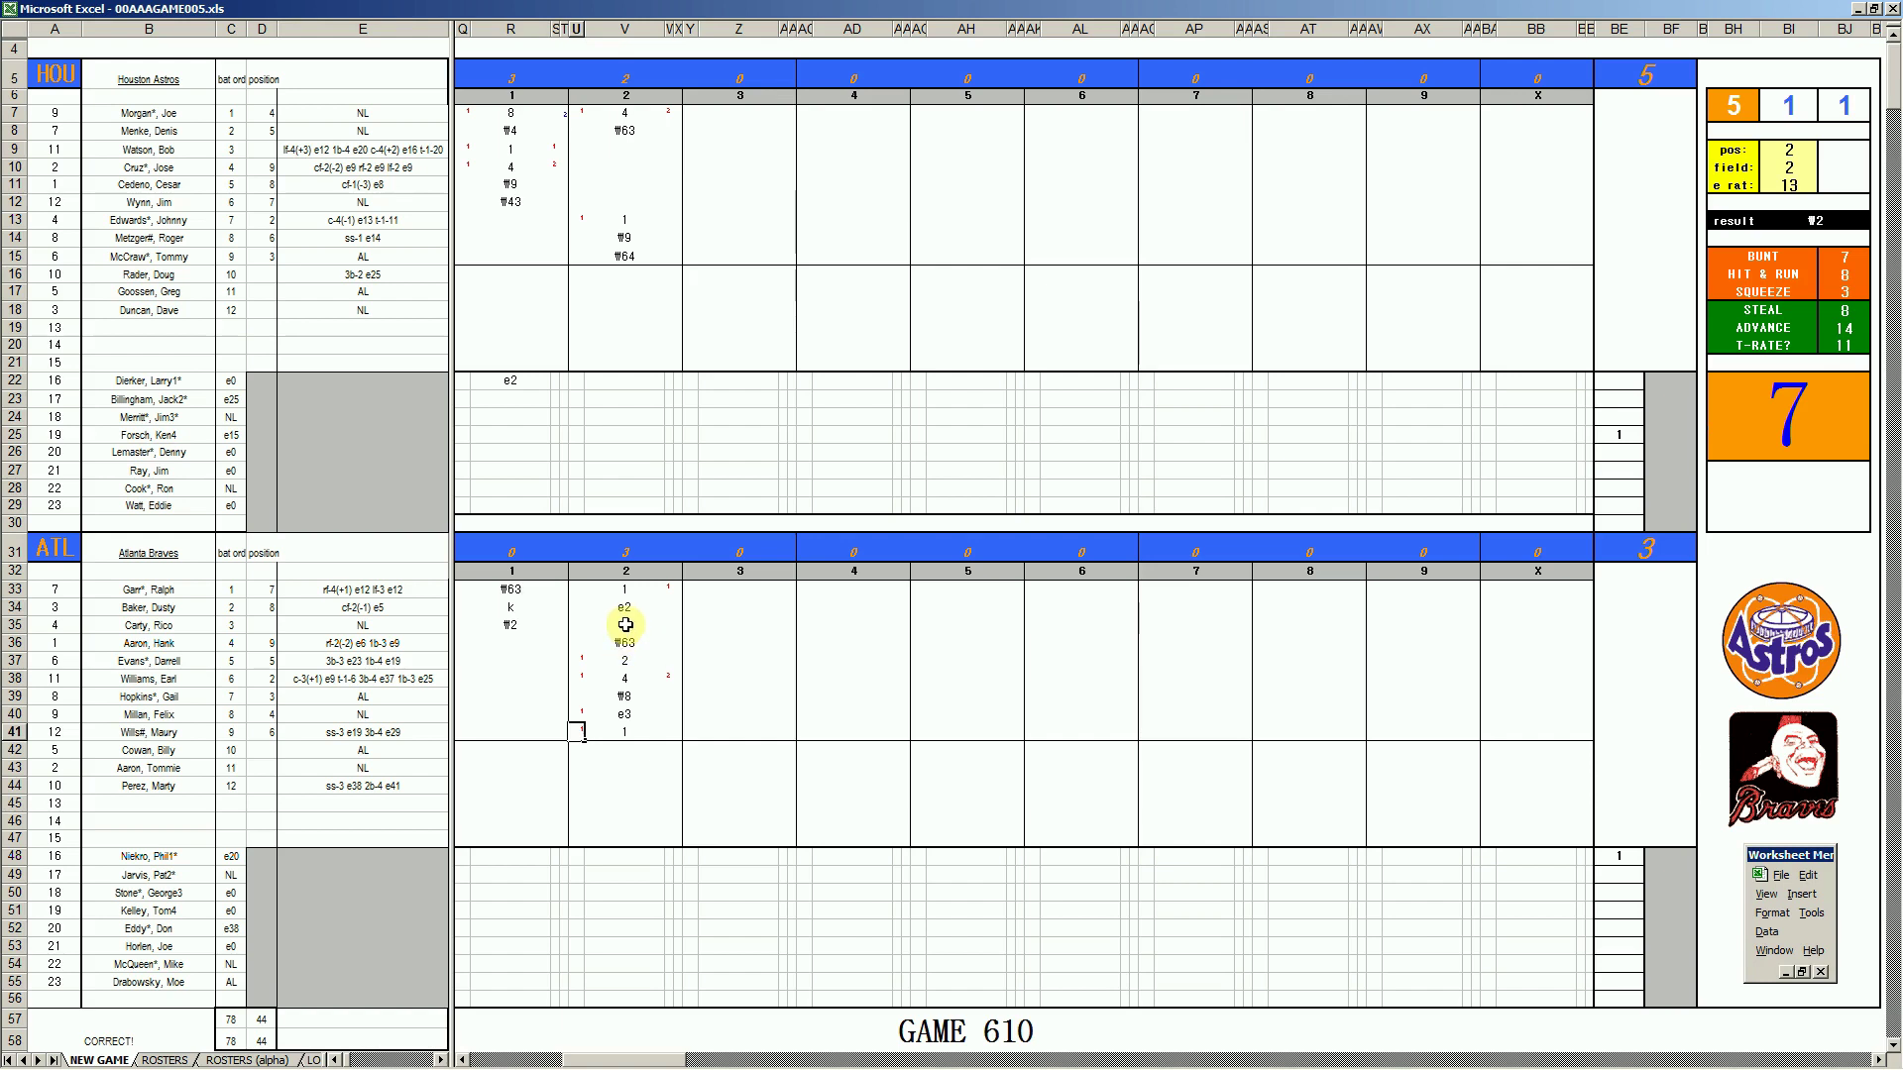
Enter 1 in V35 with a 1 after it for Atlanta's third batter, and mark a run of 1 in U33
left_click(626, 625)
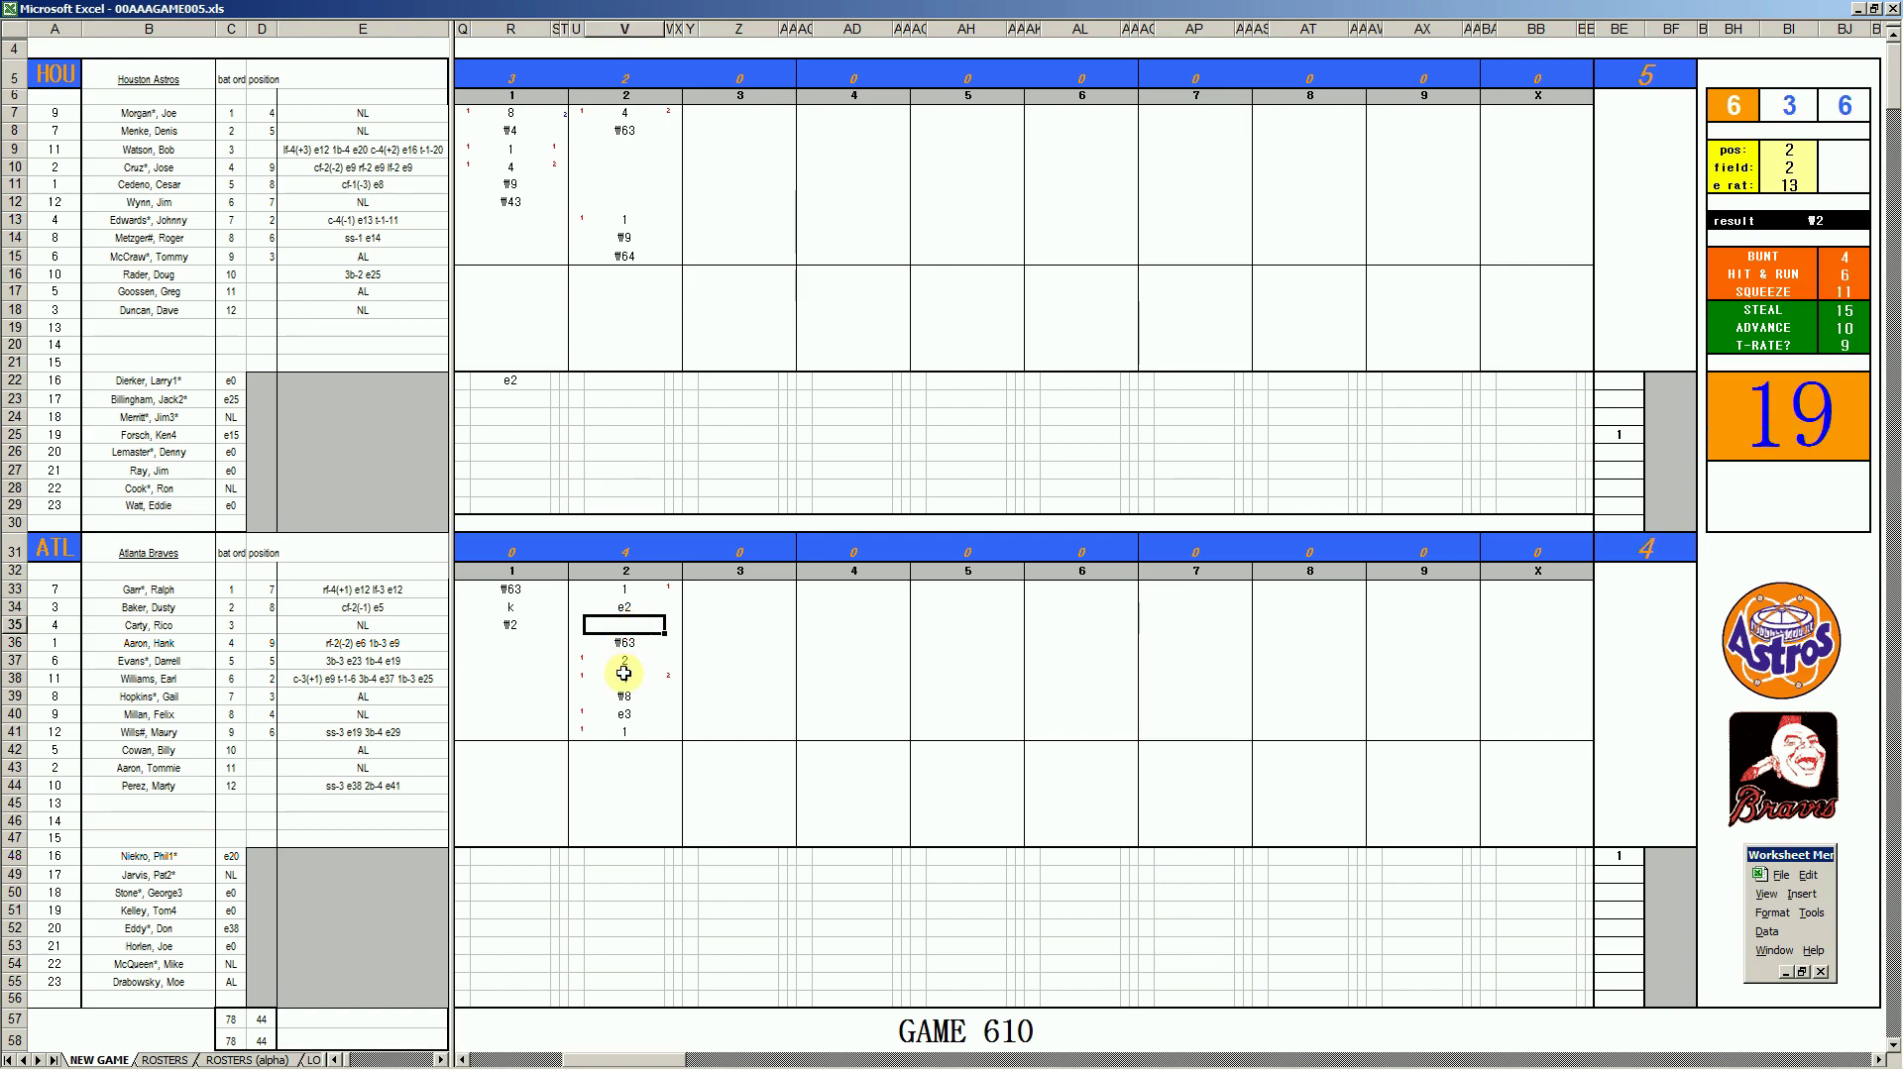
type("1")
key("Return")
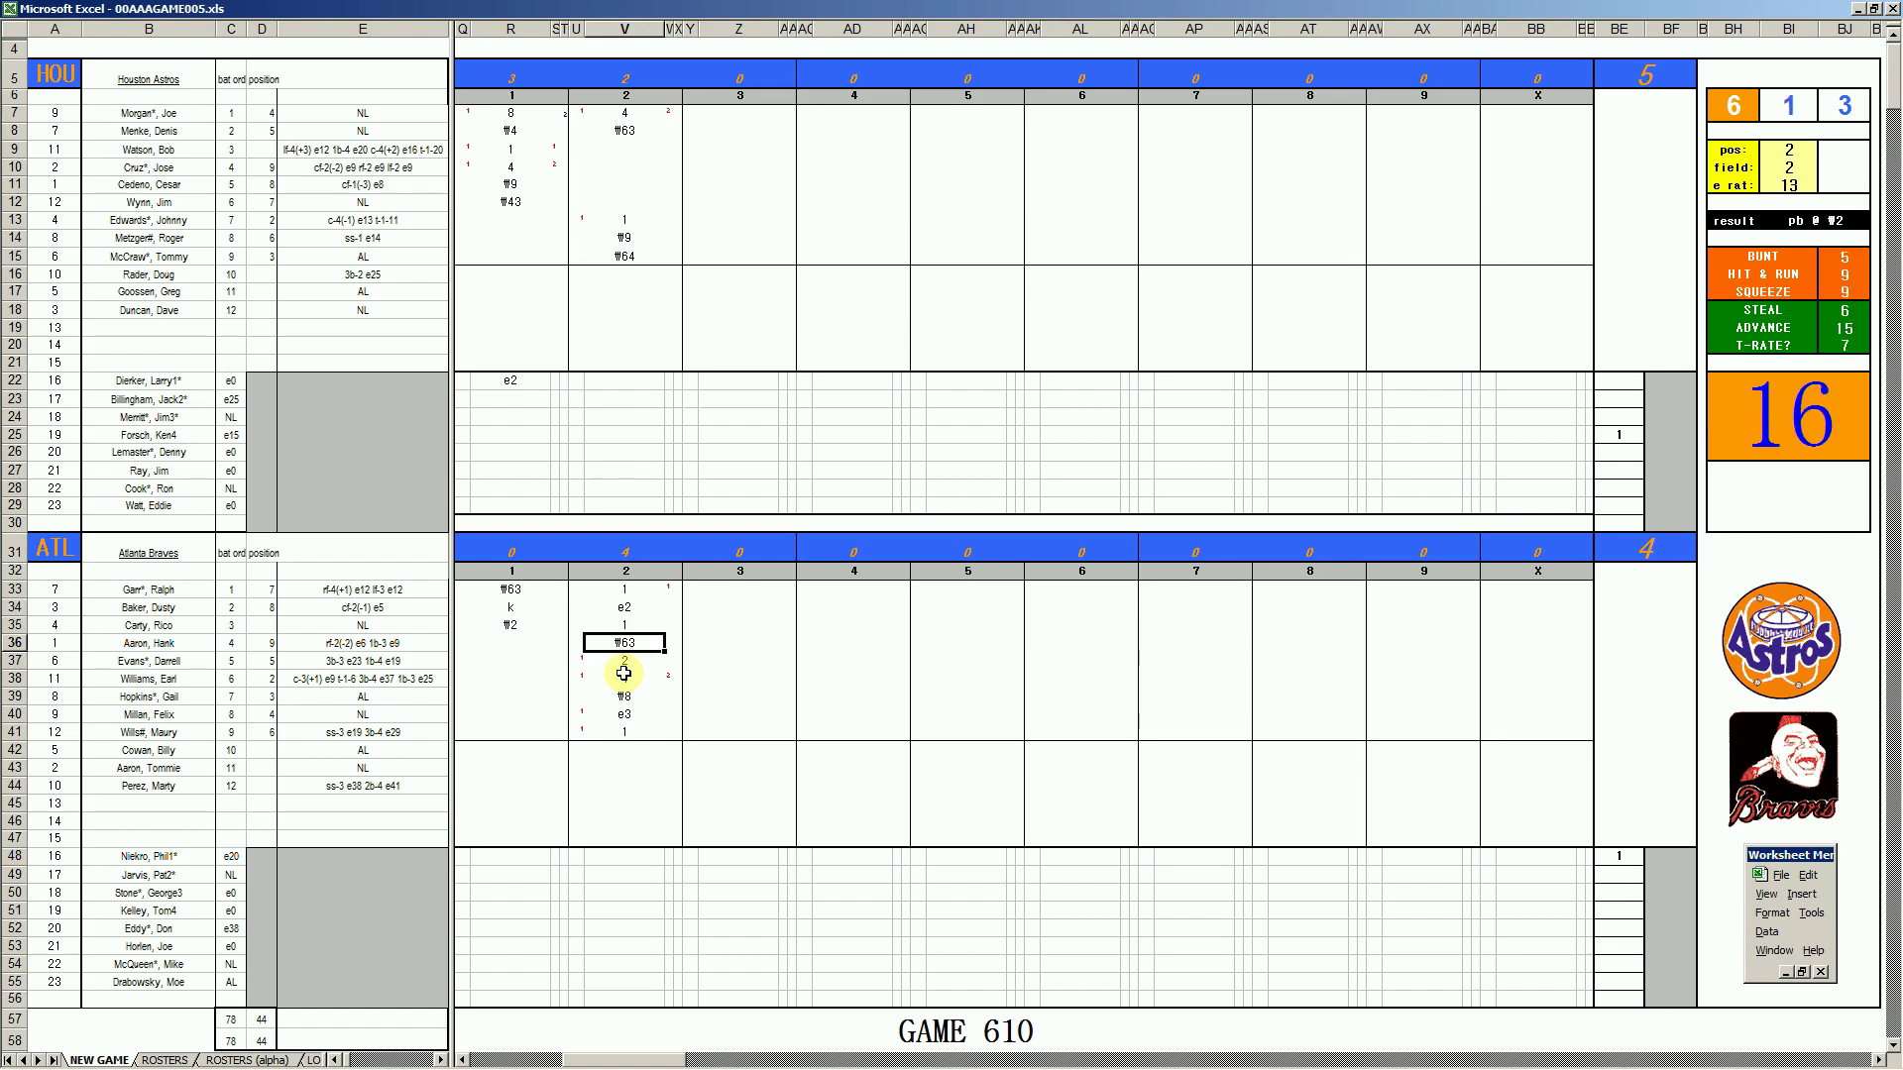
key("Up")
key("Right")
type("1")
key("Return")
key("Up")
type("1")
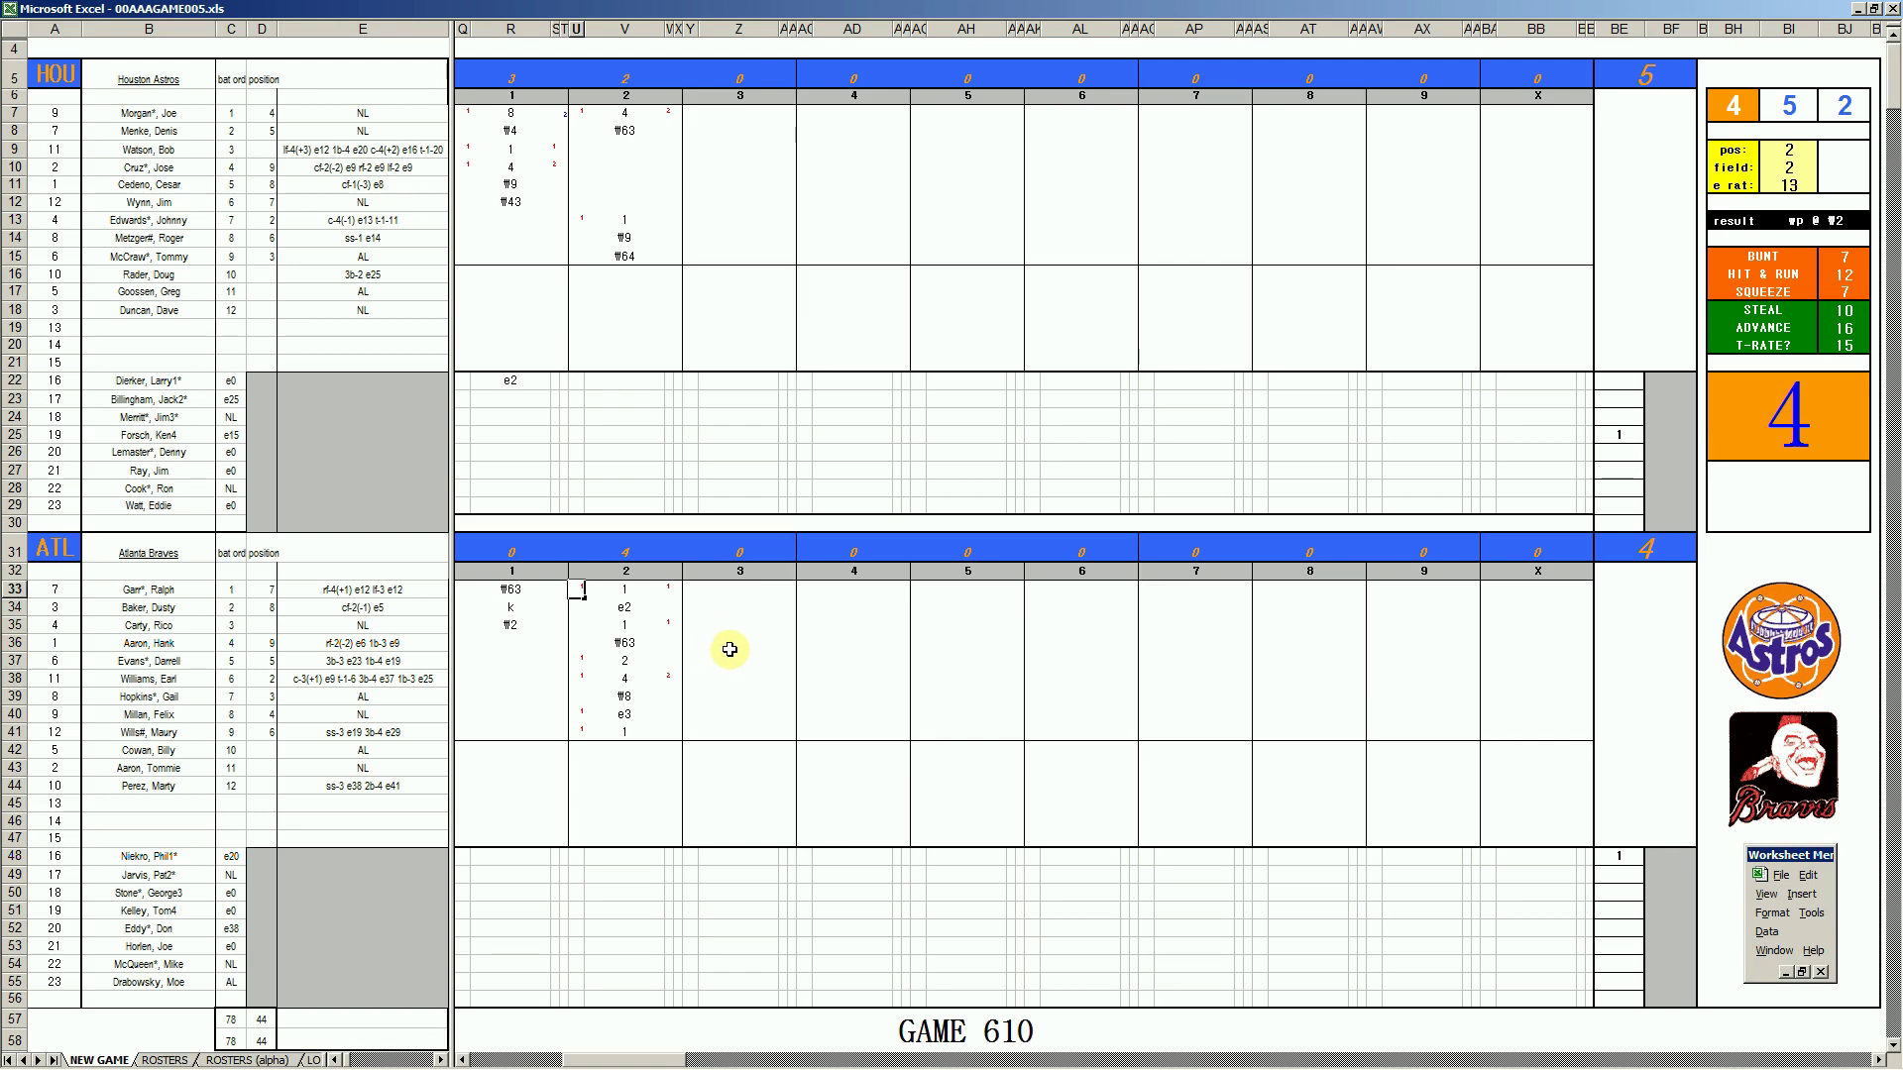
Enter 8 in Z36 and 1 in Z37 for Atlanta's fourth and fifth batters
left_click(730, 649)
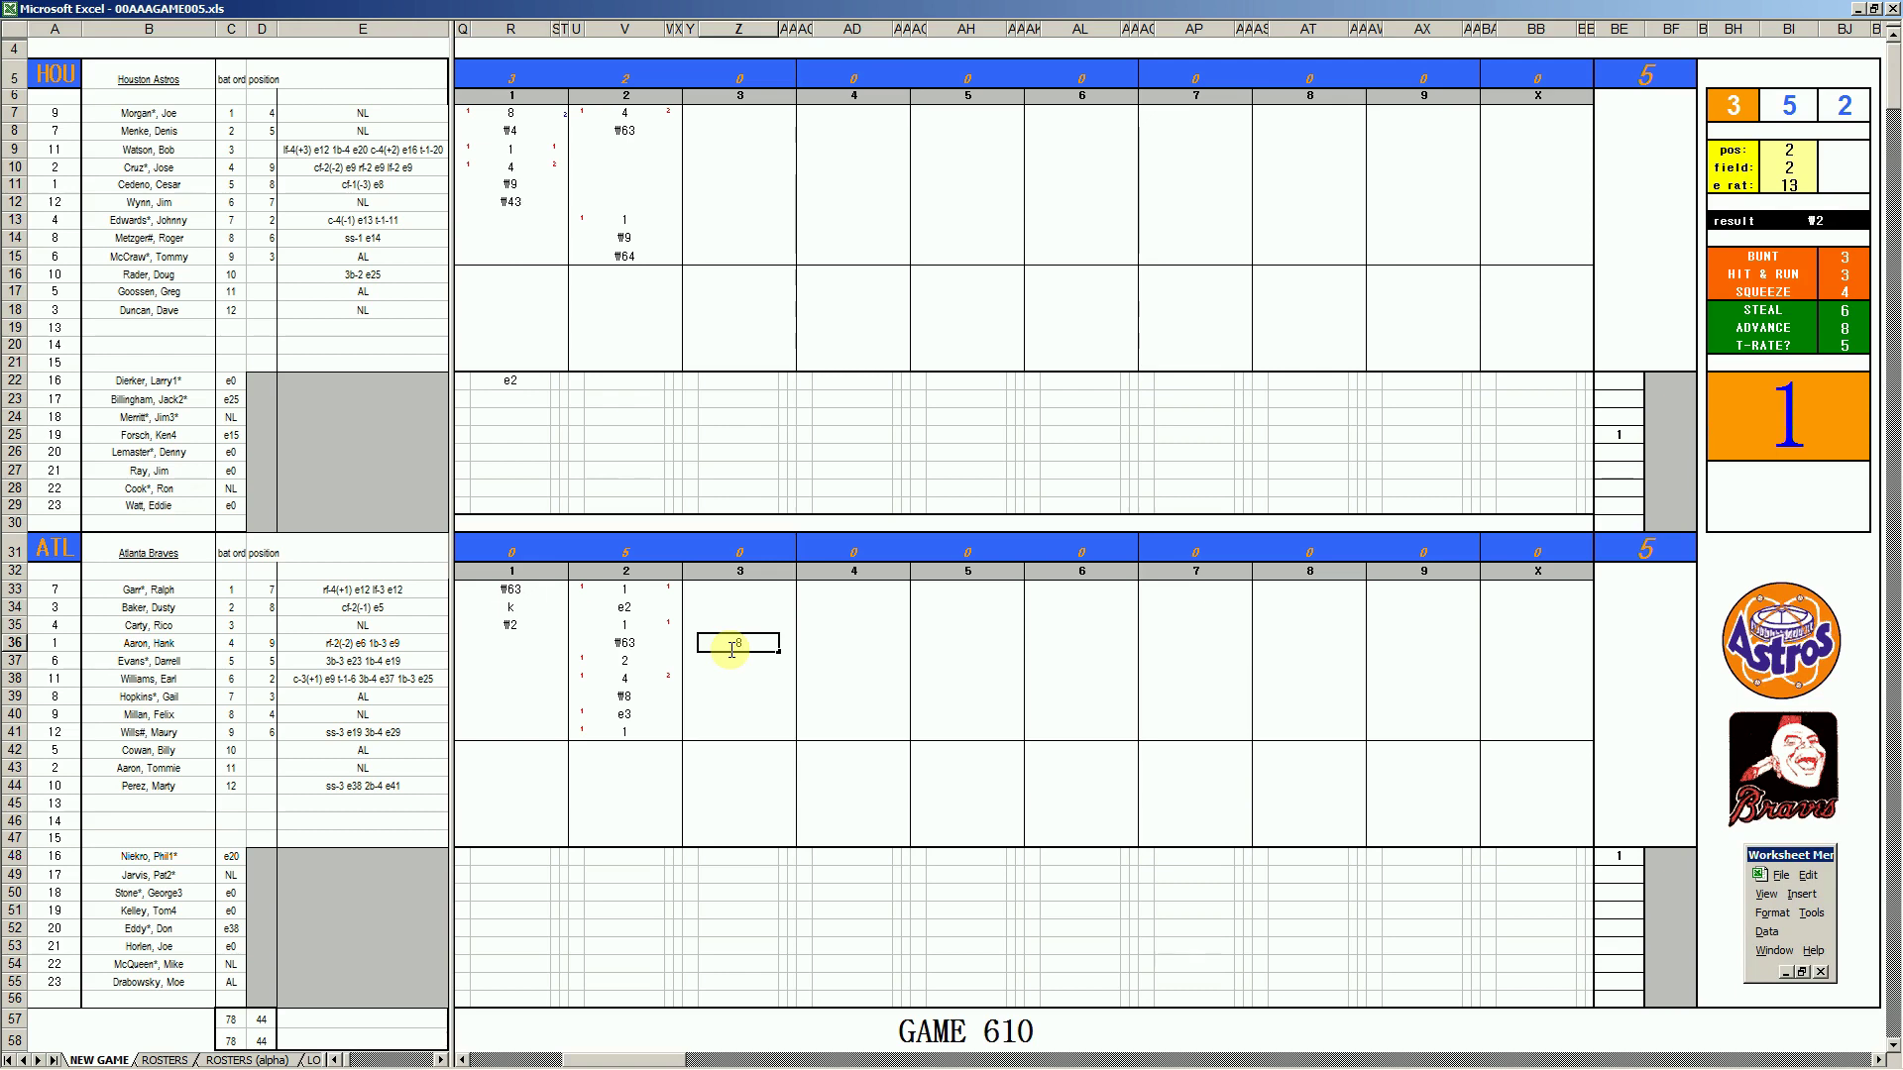
key("Return")
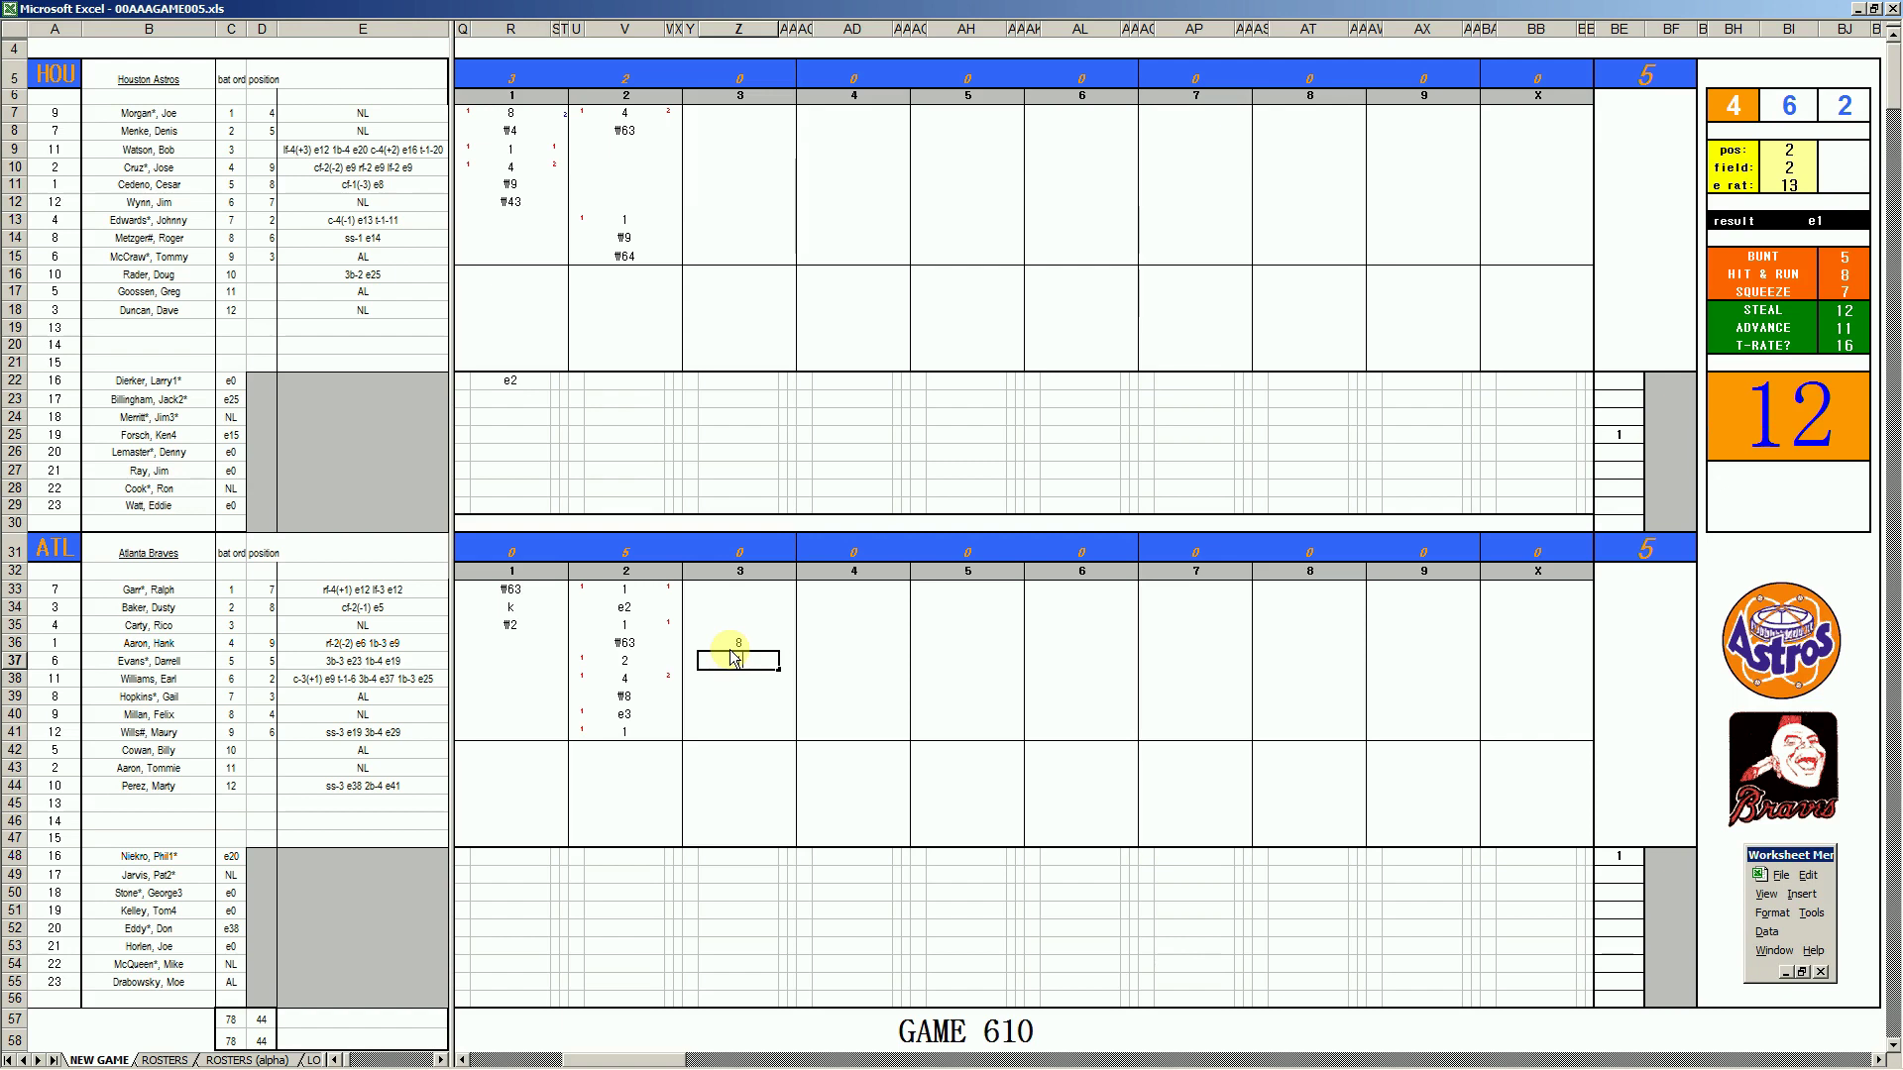
type("1")
key("Return")
Record the run driven in with a 1 after Z37 and in U34, and enter #43 in Z38 for Atlanta's sixth batter
key("Left")
key("Up")
key("Up")
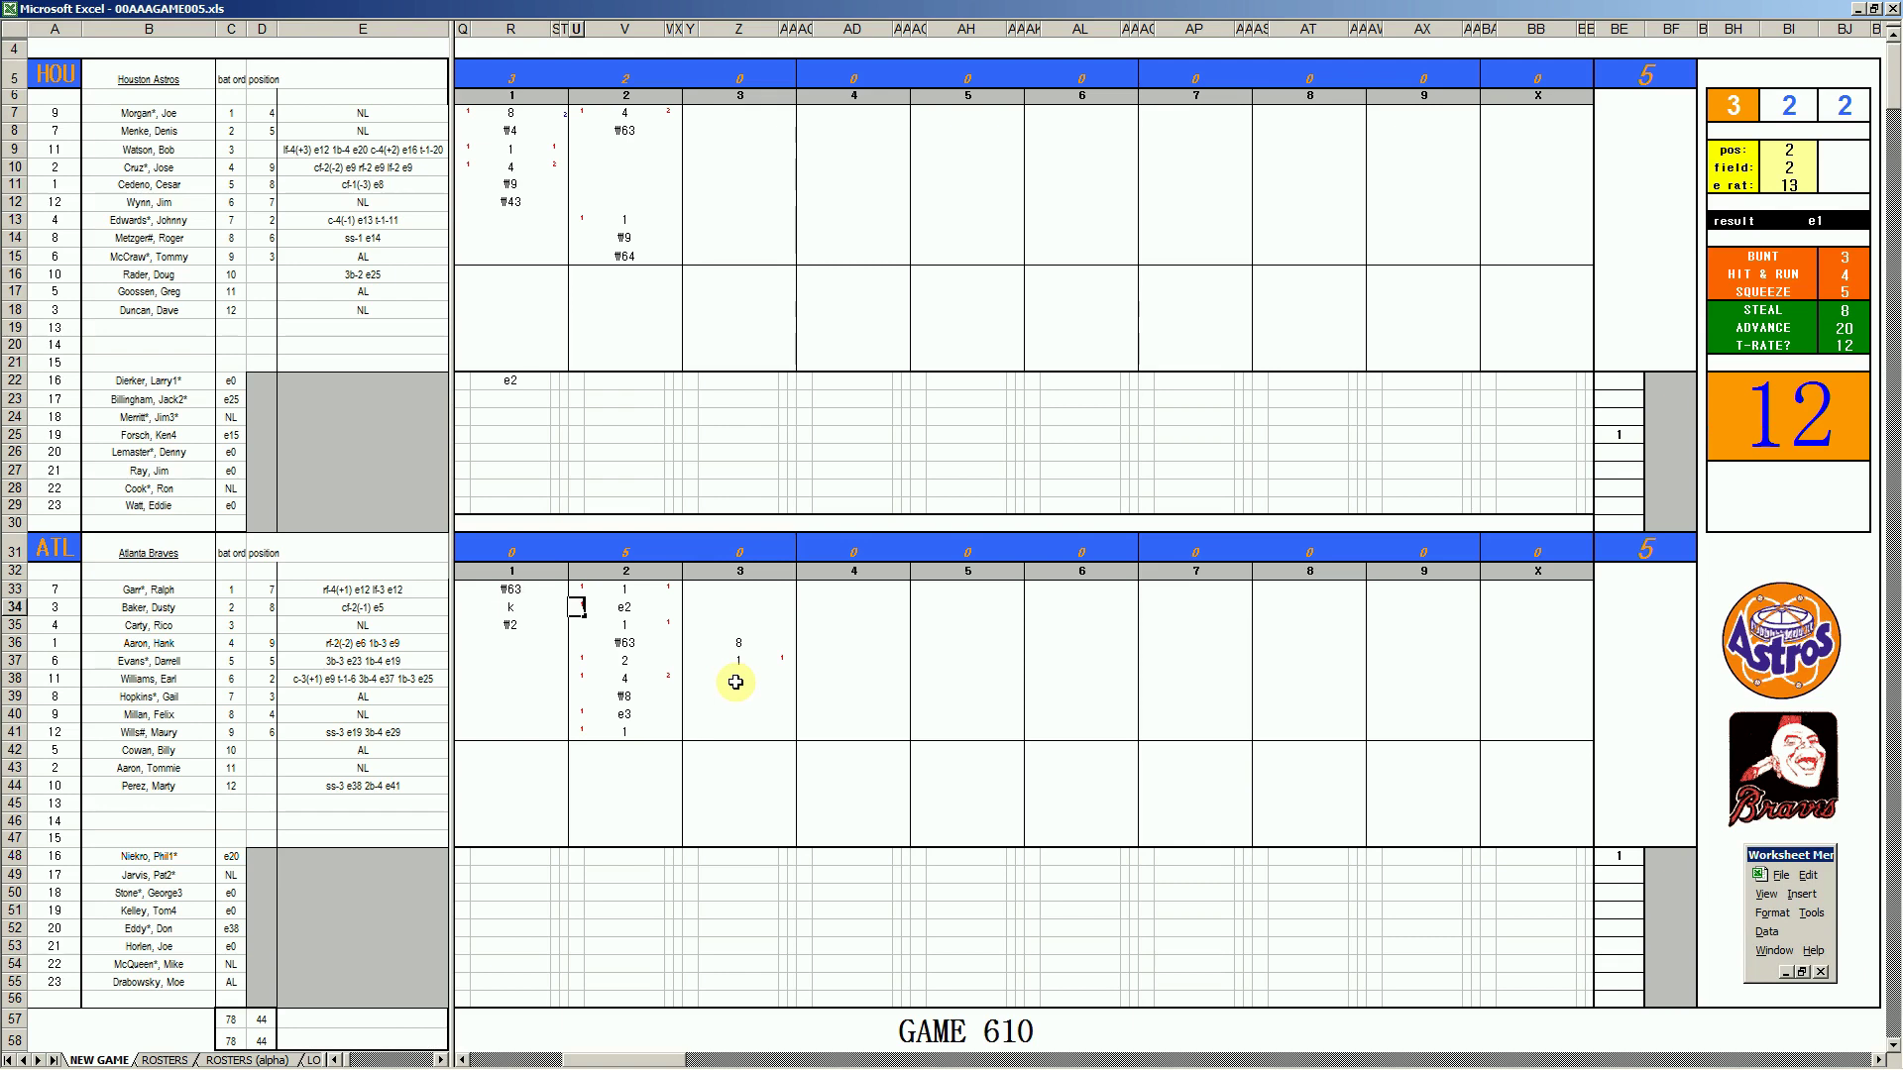
left_click(736, 682)
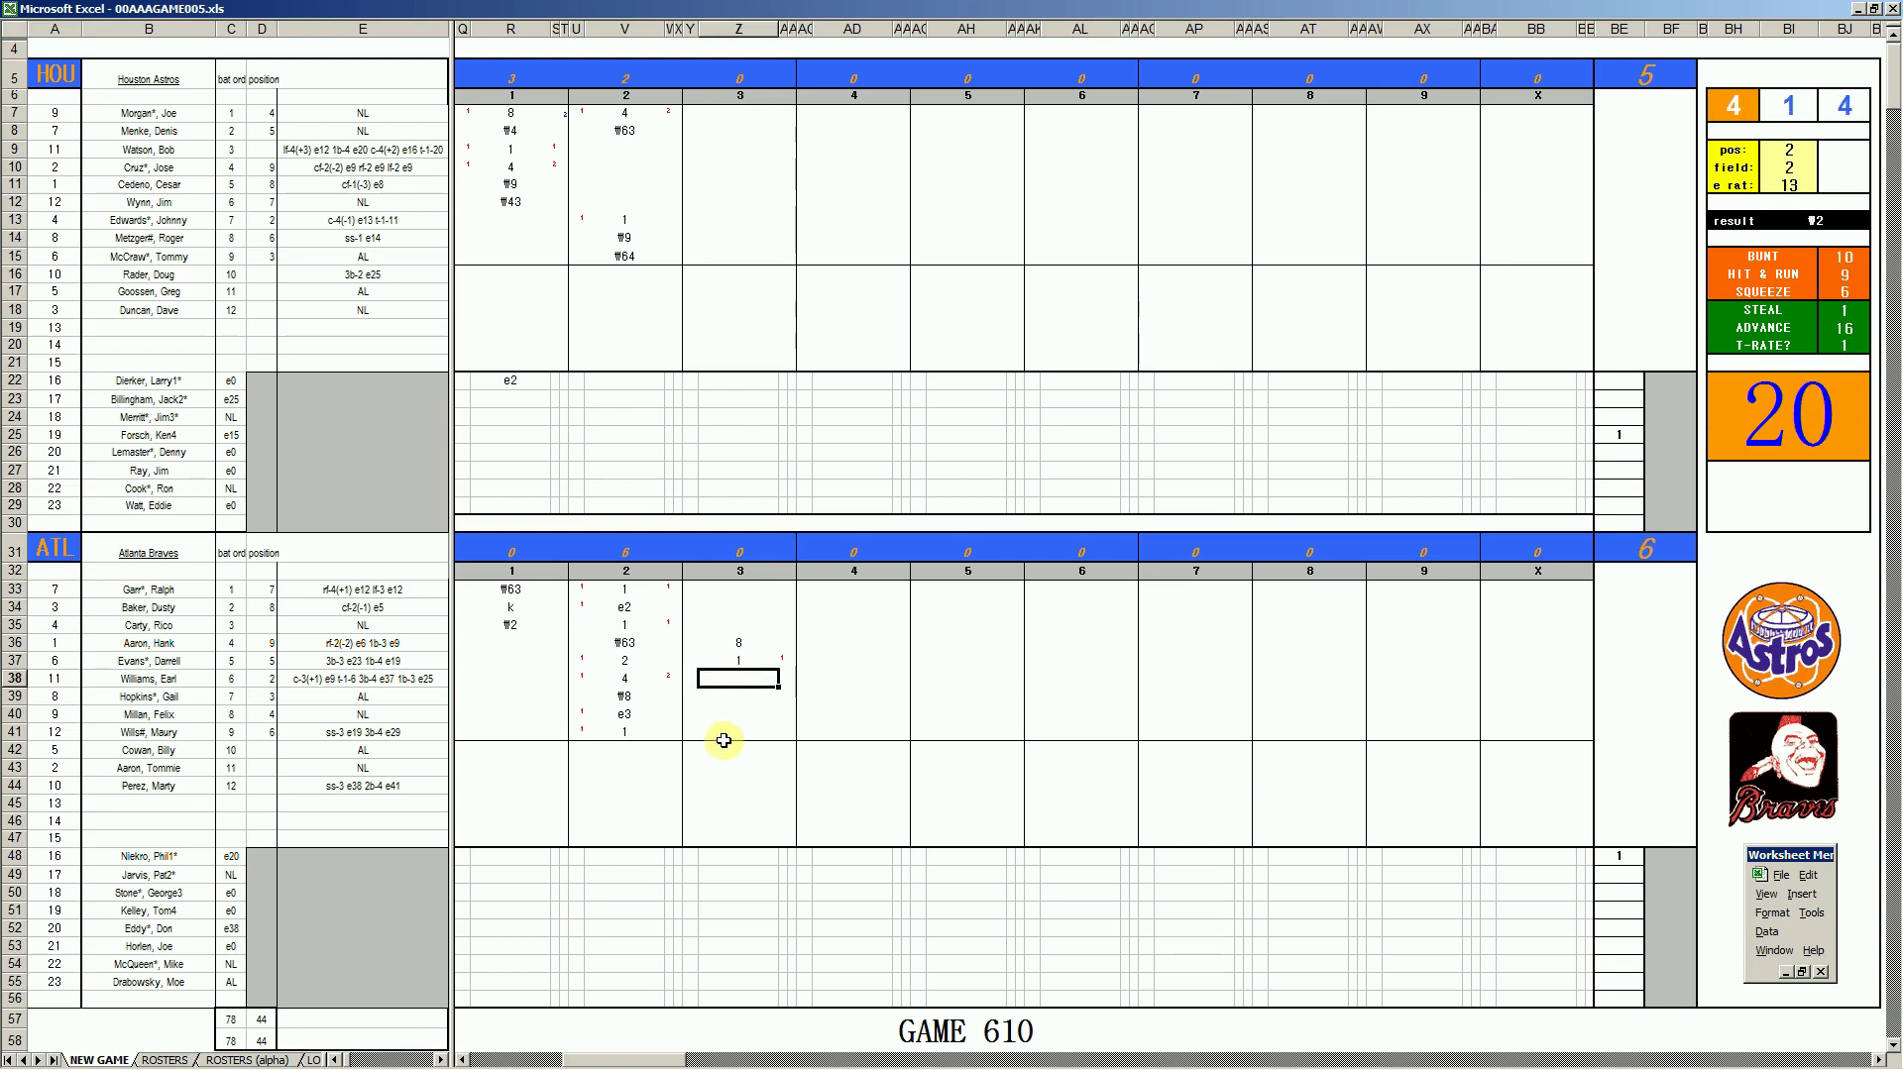
type("\\43")
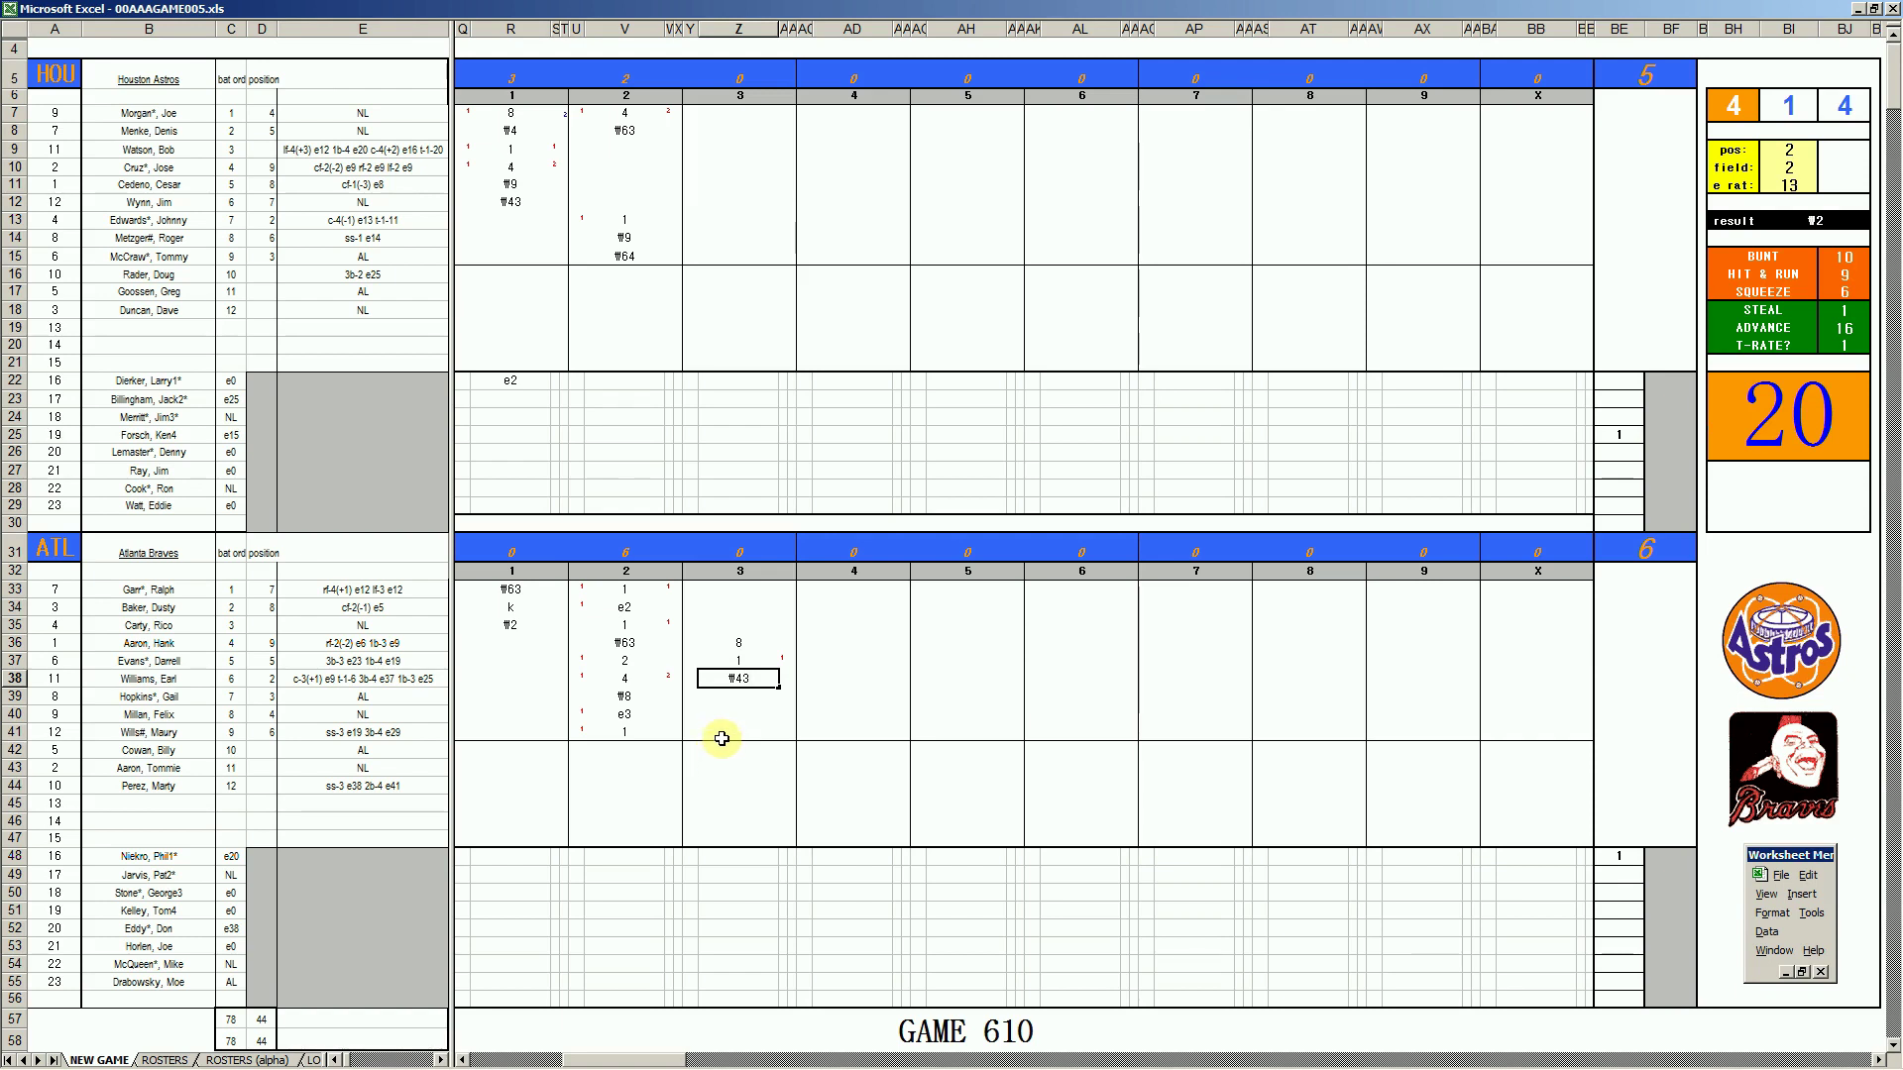
Set the fielding lookup to pos 4 and e rat 18, and enter #43 in Z9 for Houston's third batter
left_click(718, 148)
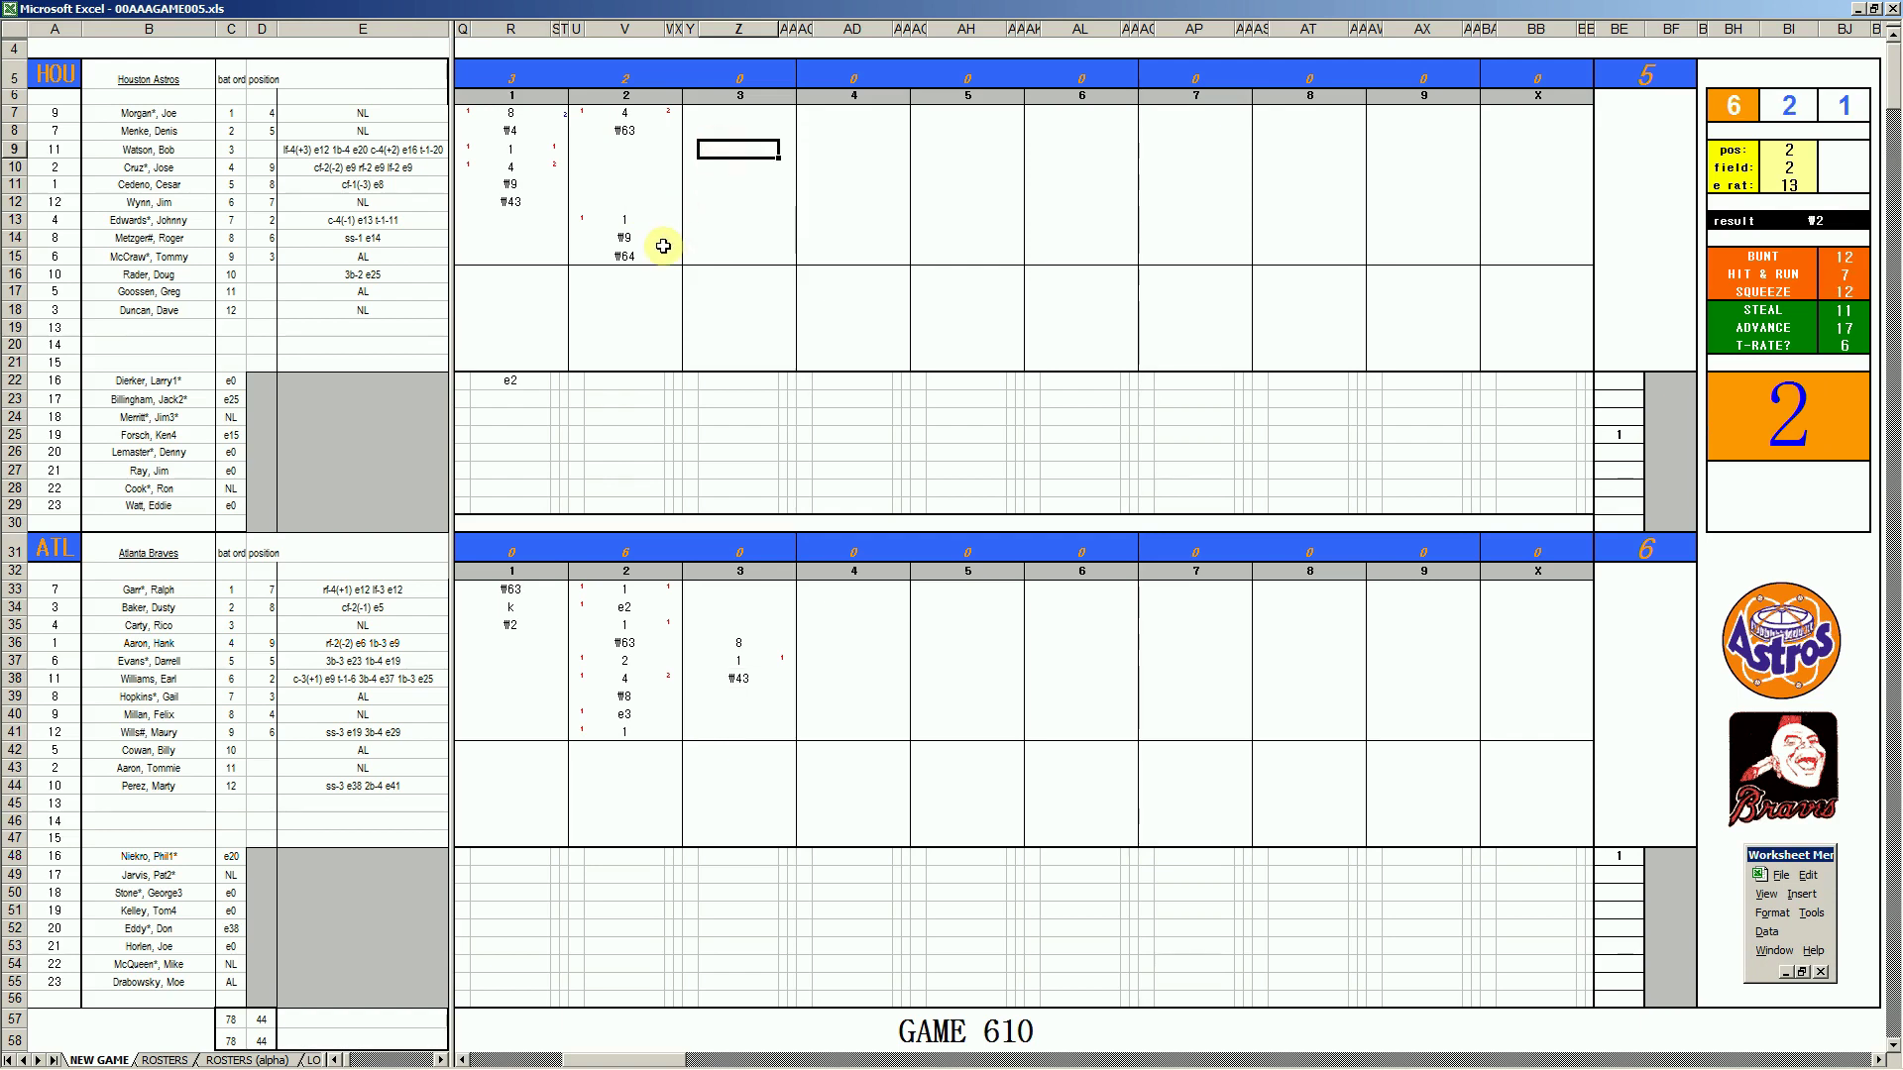
key("Tab")
type("4")
key("Return")
key("Return")
key("Return")
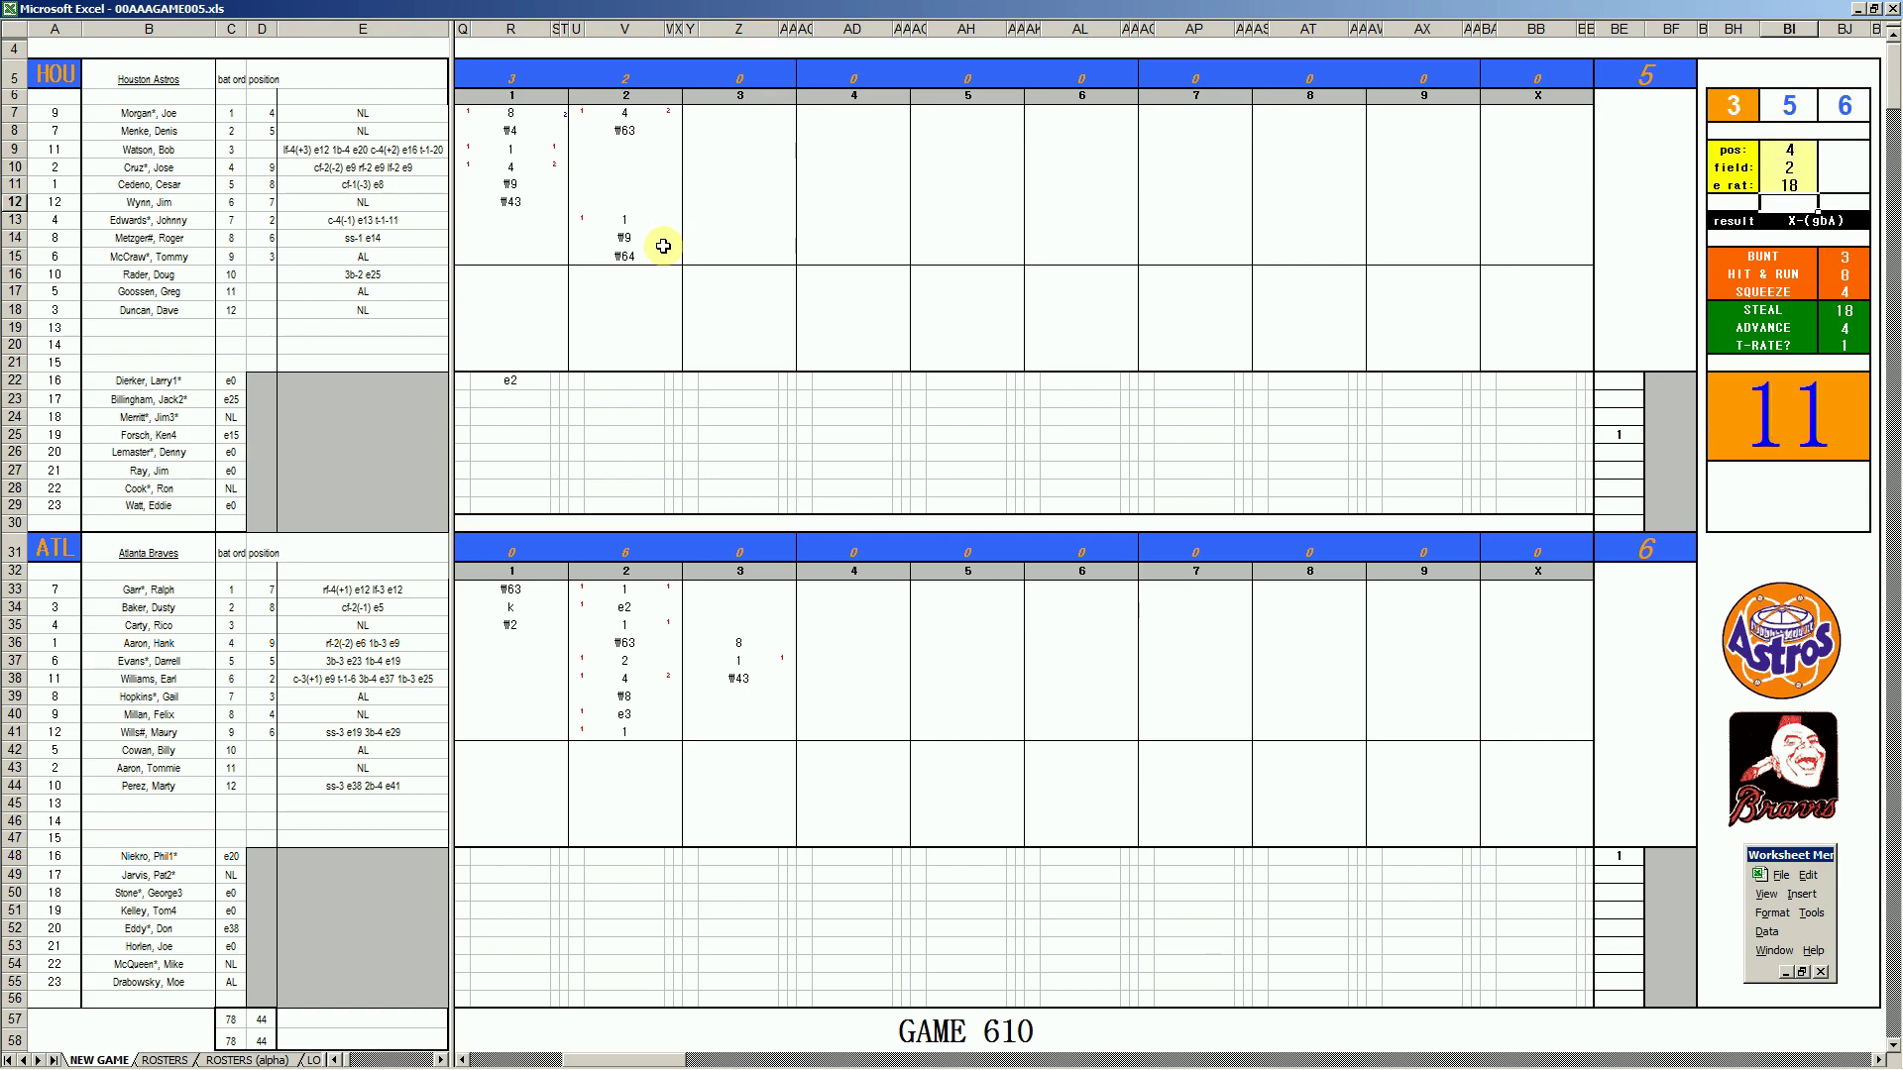
left_click(733, 148)
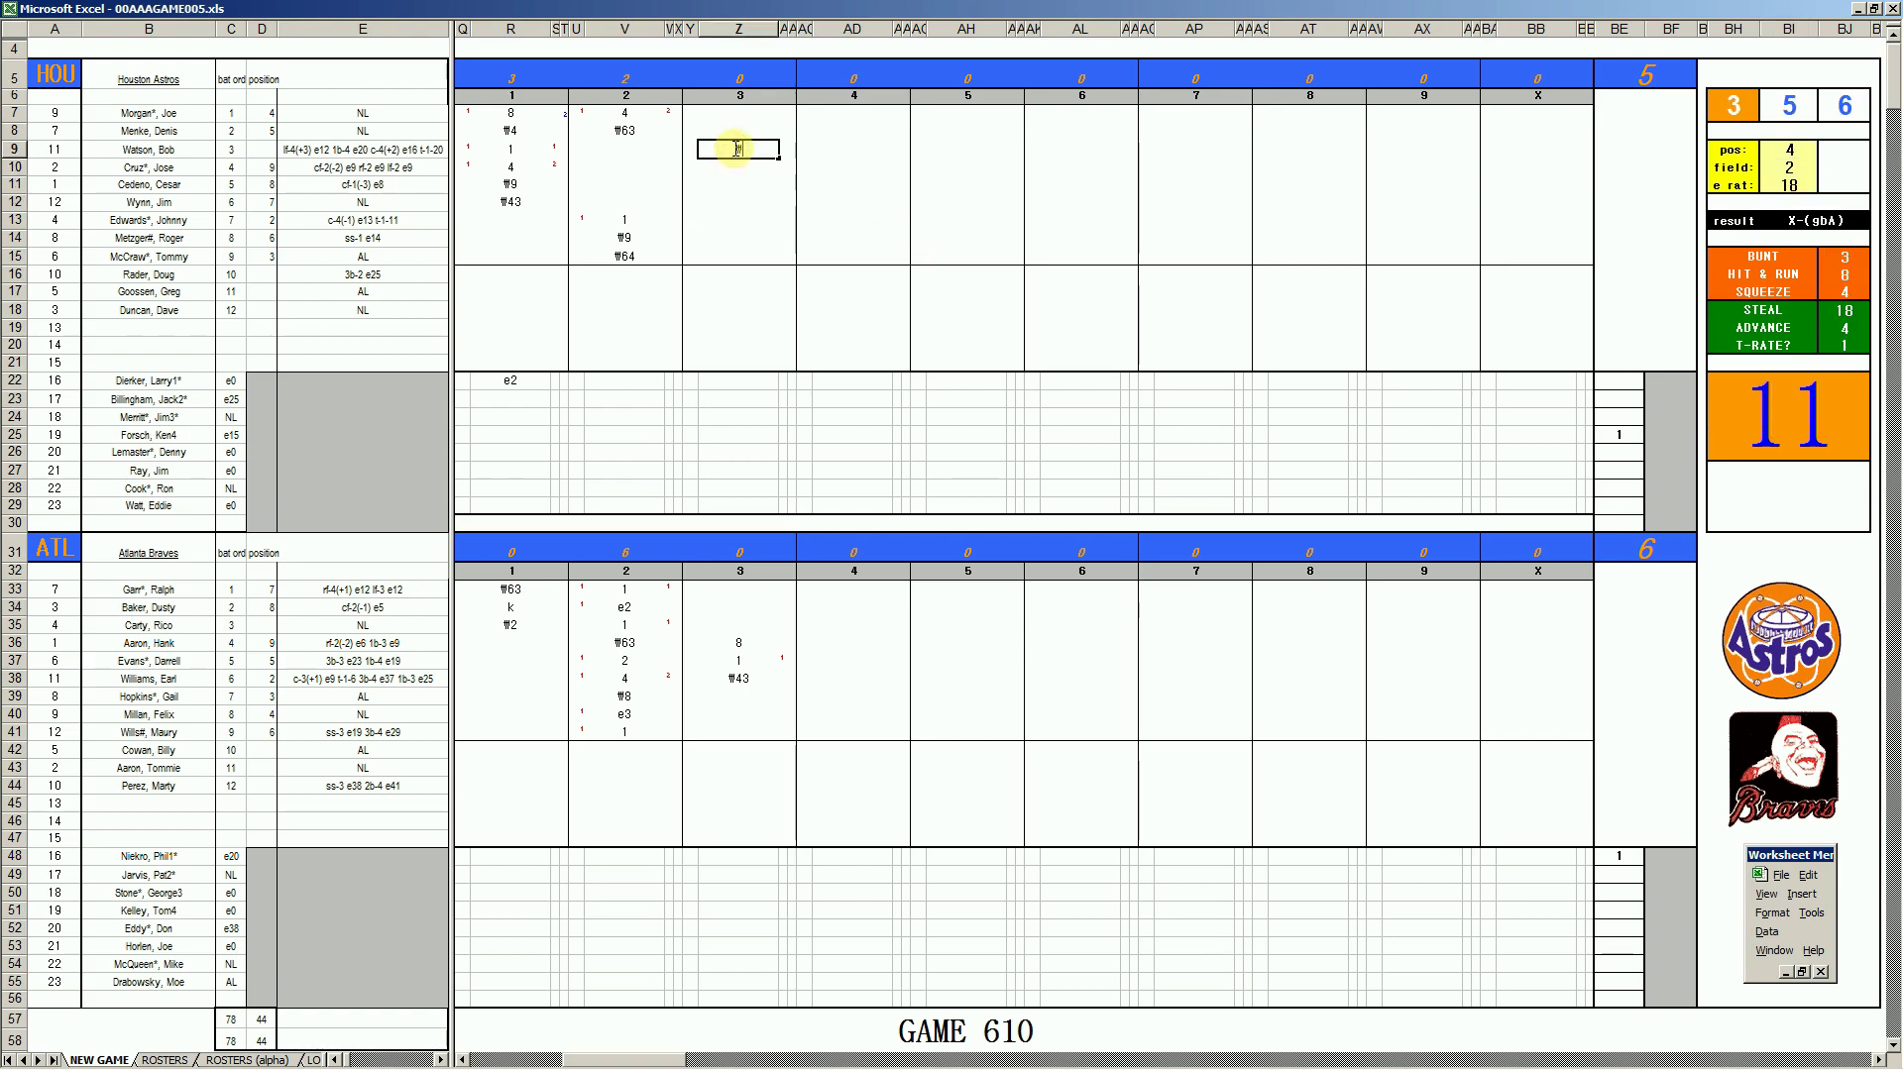
type("3")
key("Return")
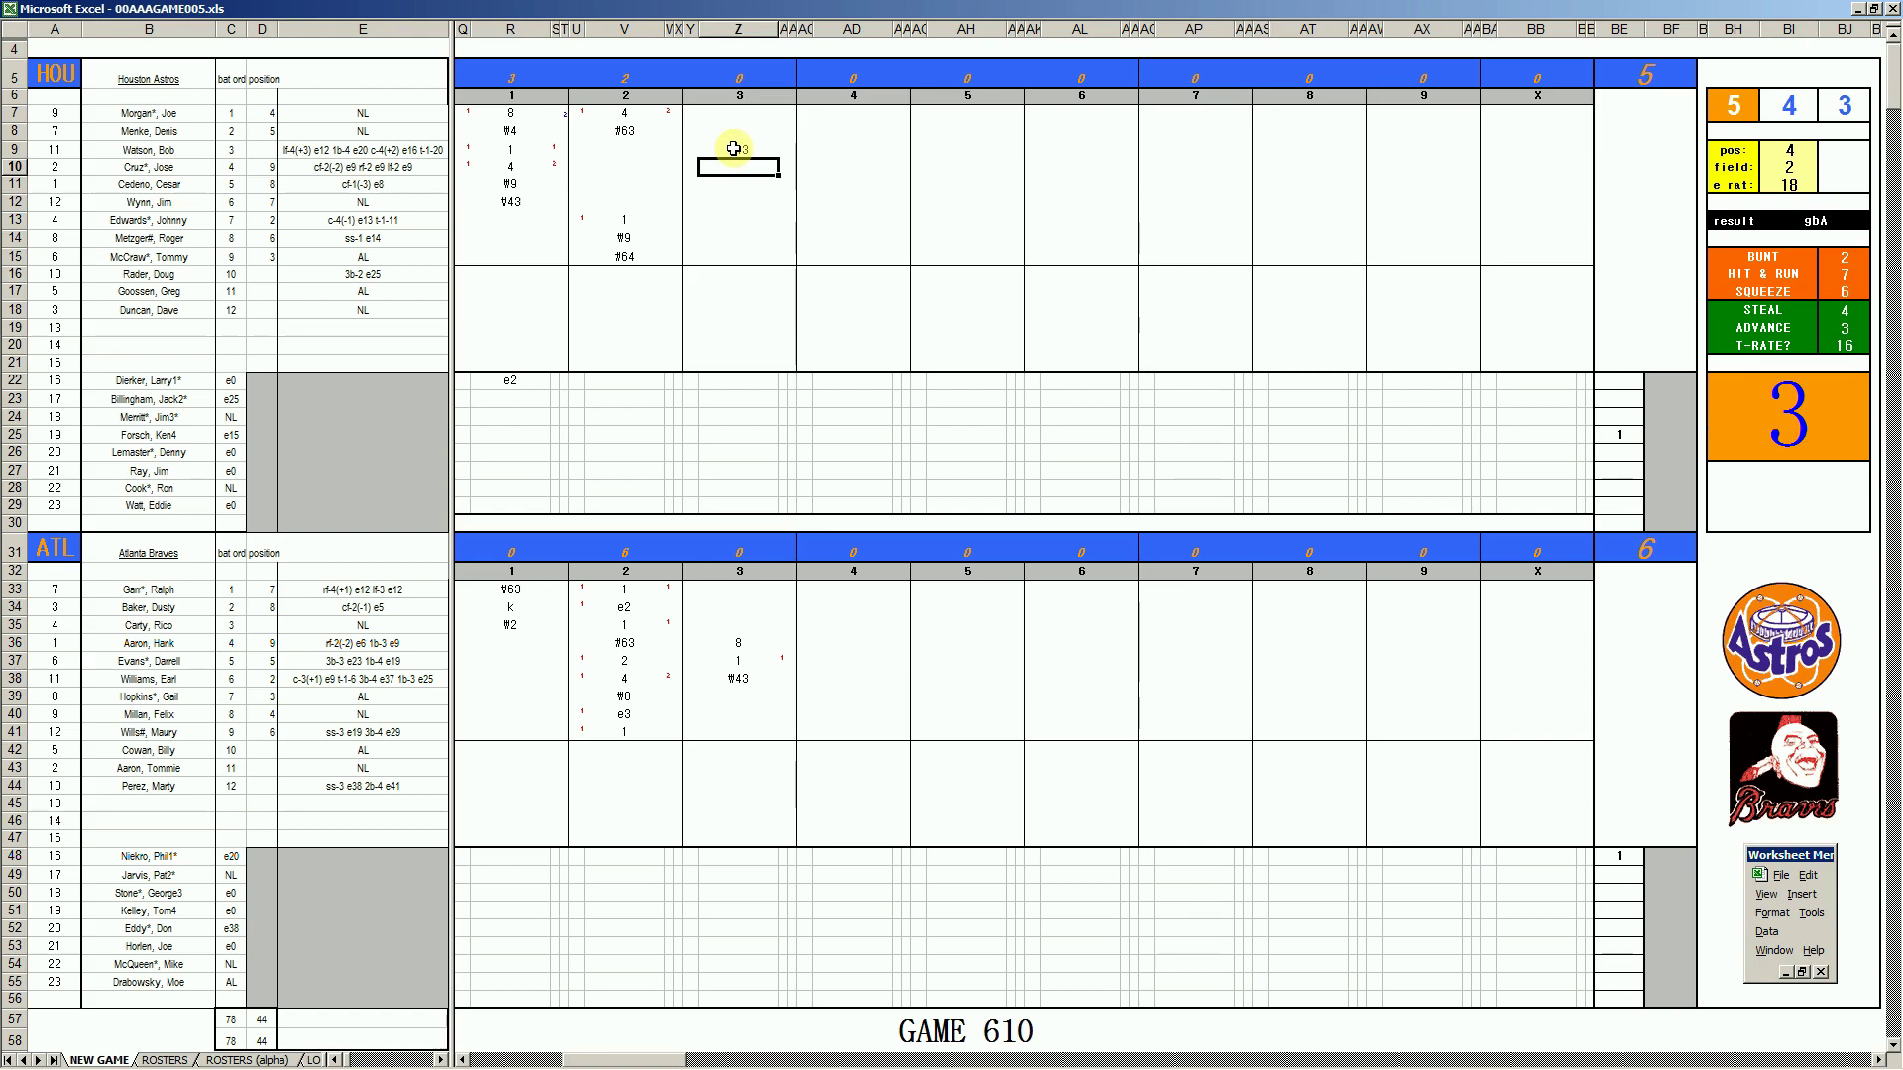
Enter k in Z10 and #63 in Z11 for Houston's fourth and fifth batters in the third inning
type("k")
key("Return")
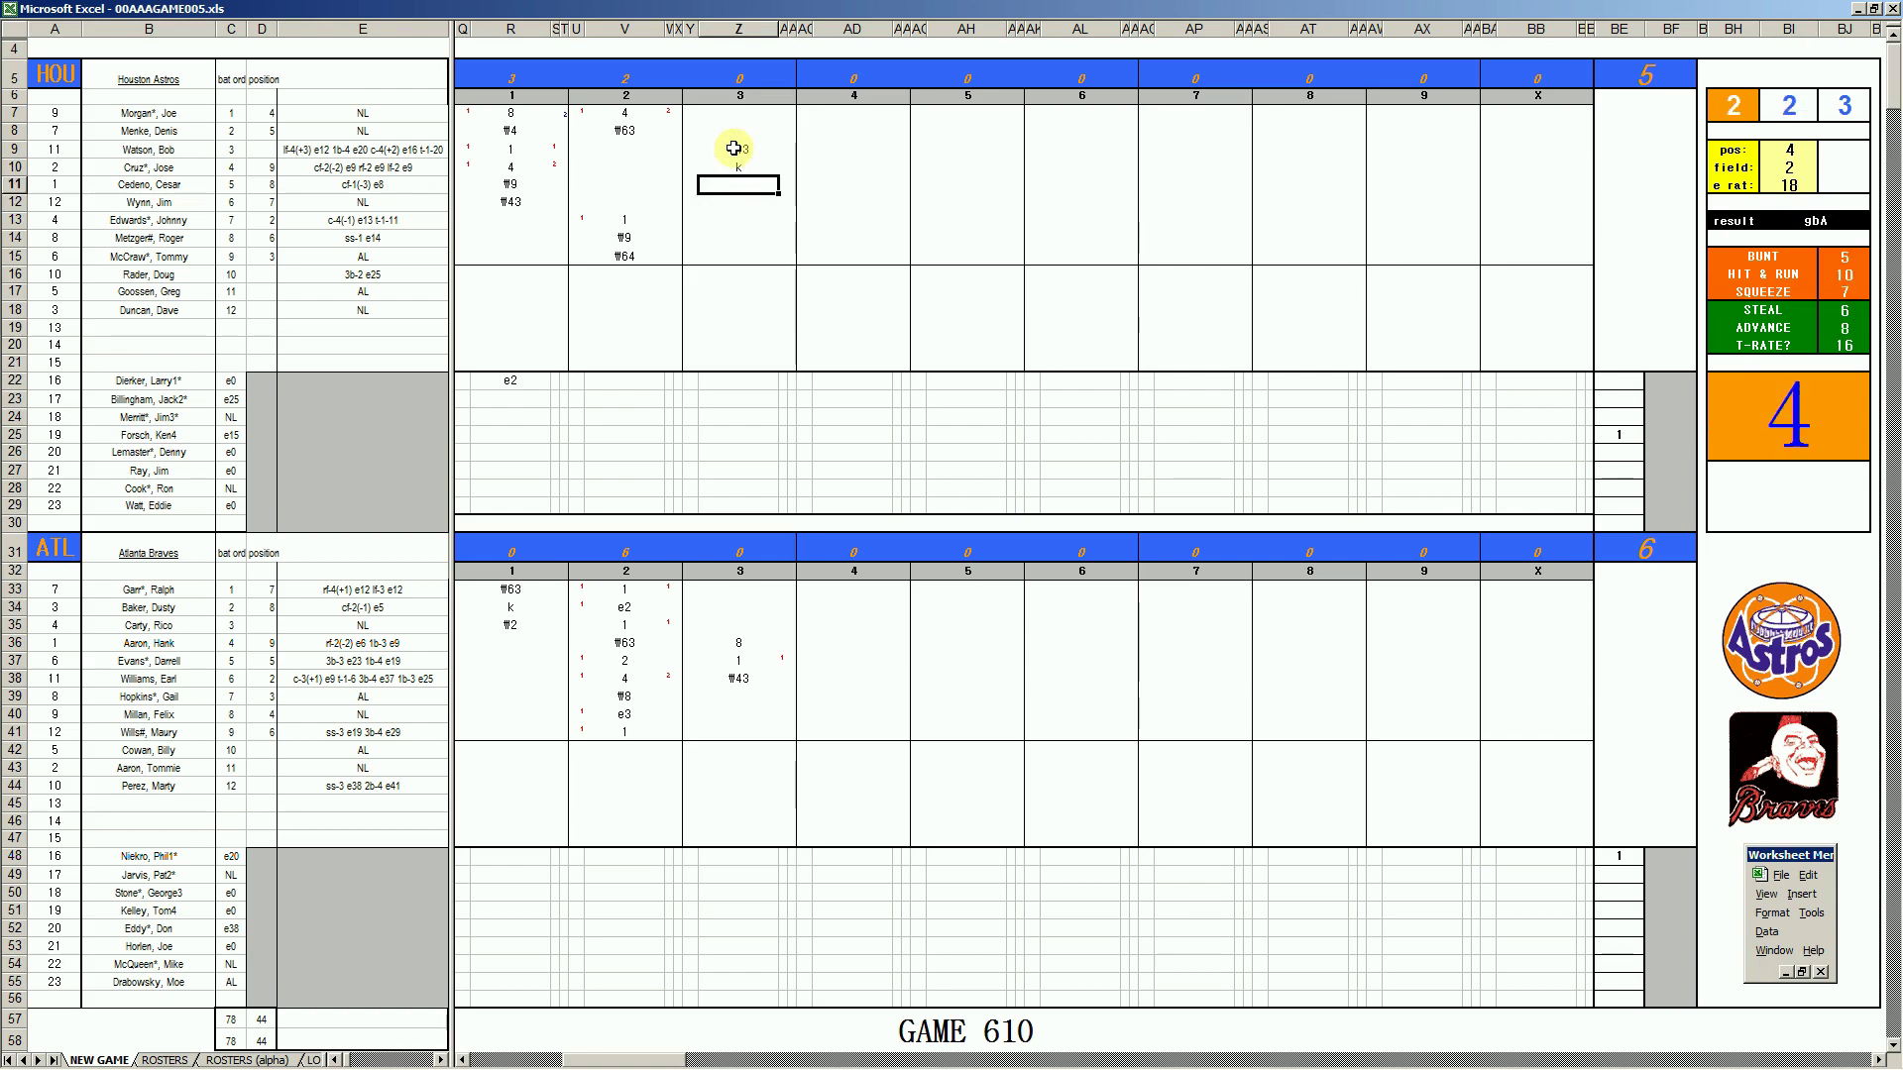
type("#63")
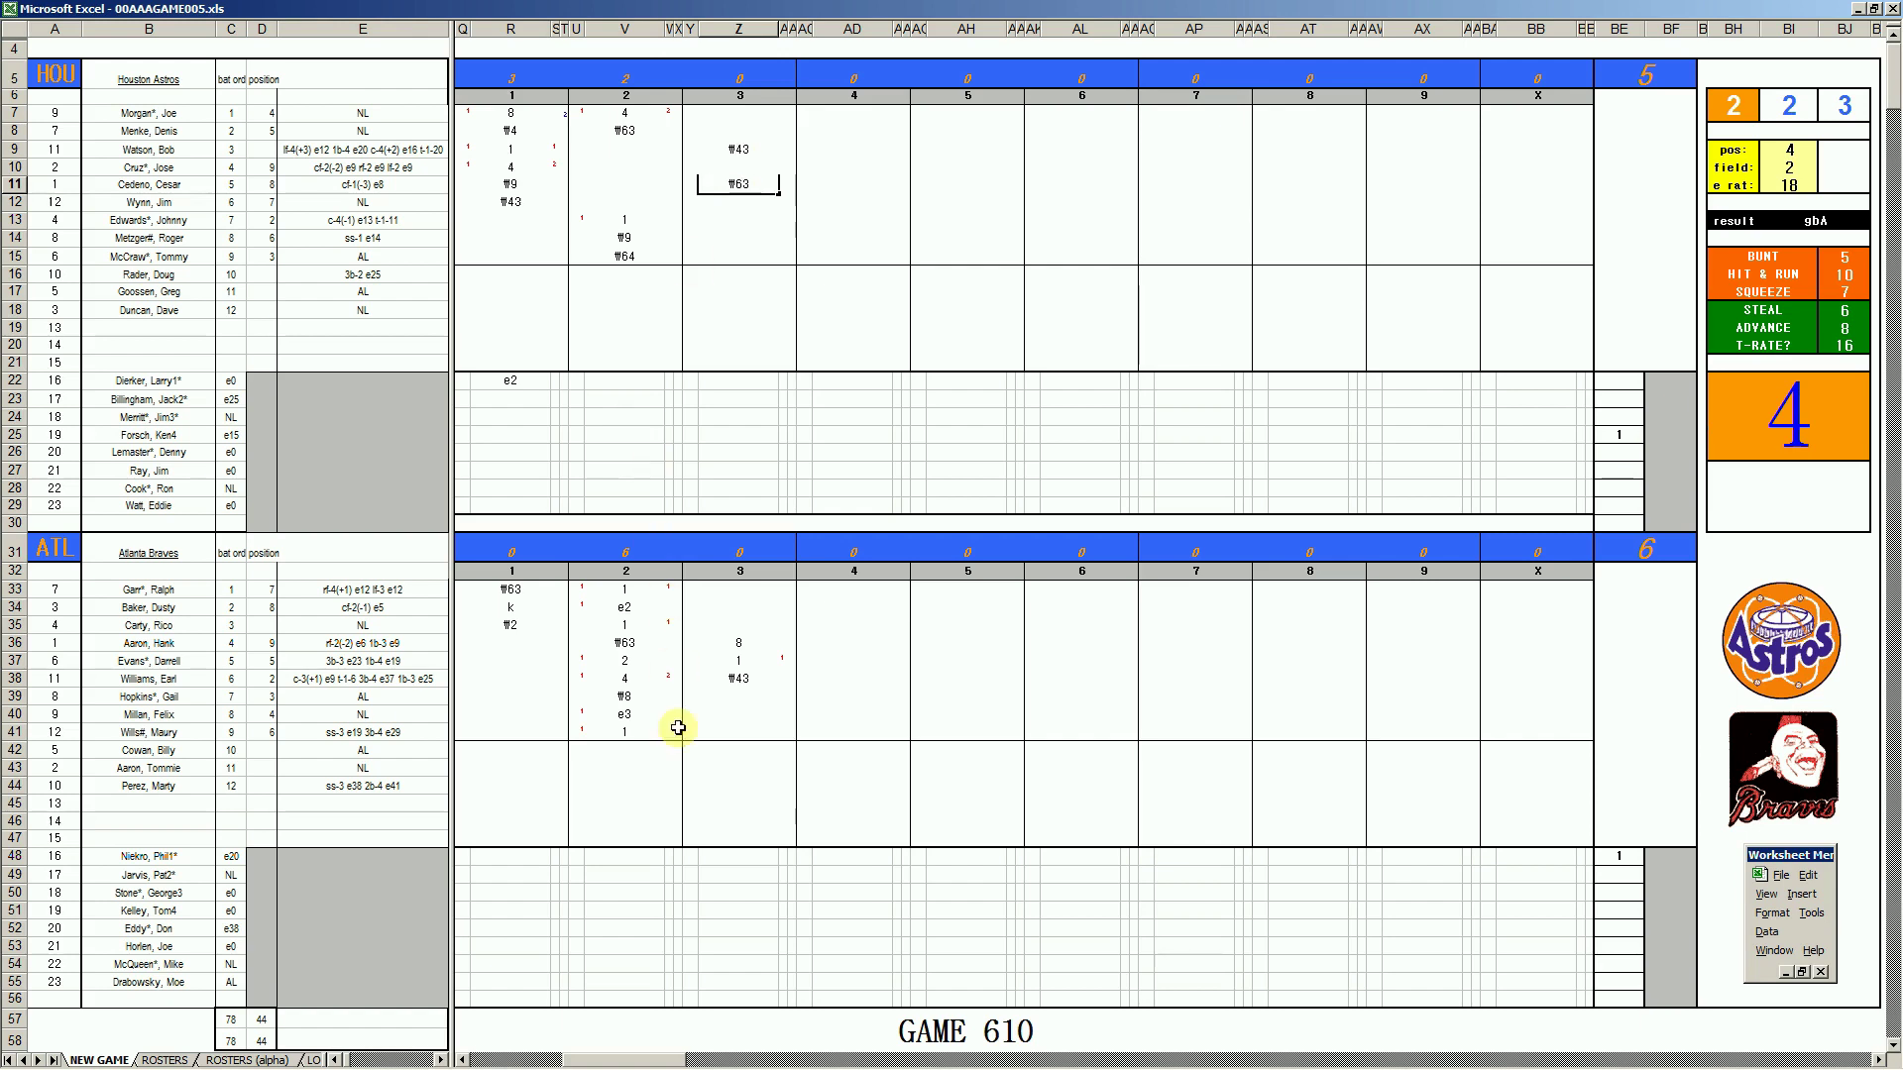
Enter 8 in Z39, k in Z40 and 1 in Z41 for Atlanta's seventh, eighth and ninth batters in the third inning
left_click(740, 693)
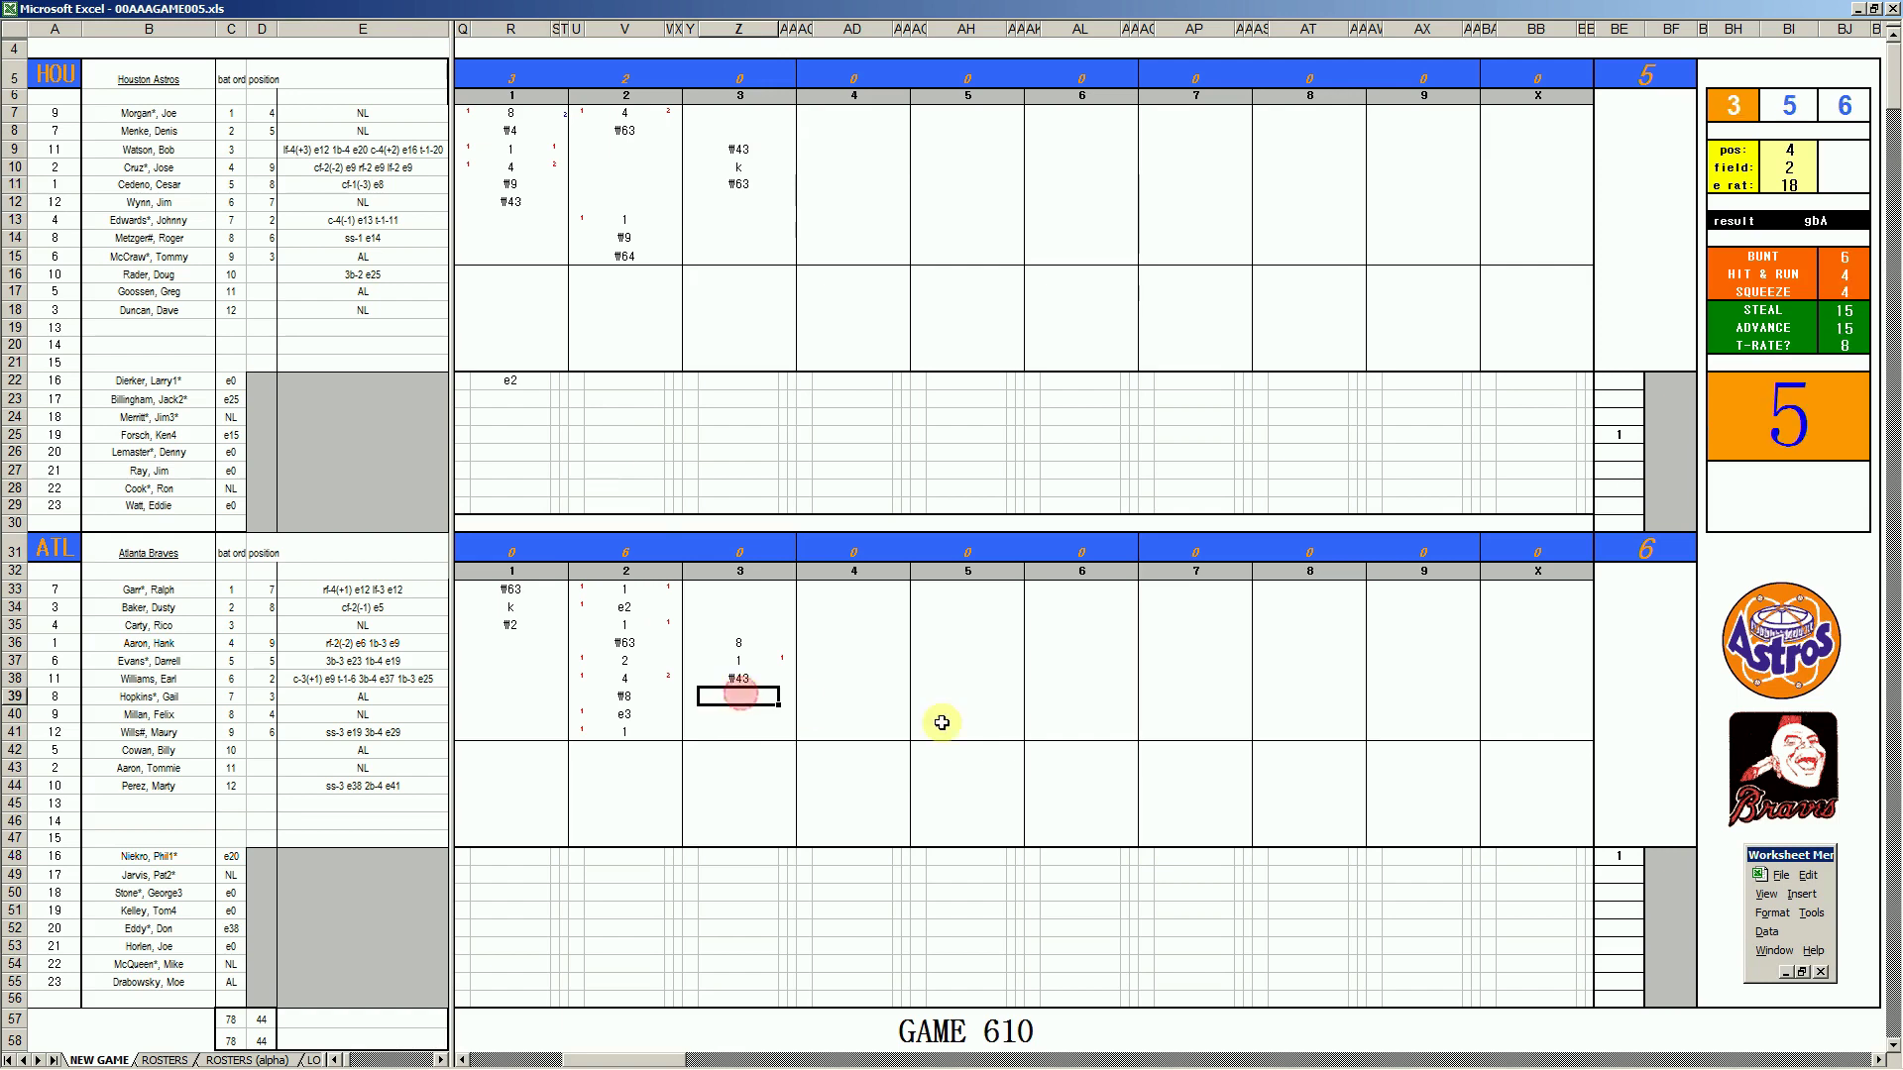
type("8")
key("Return")
type("k")
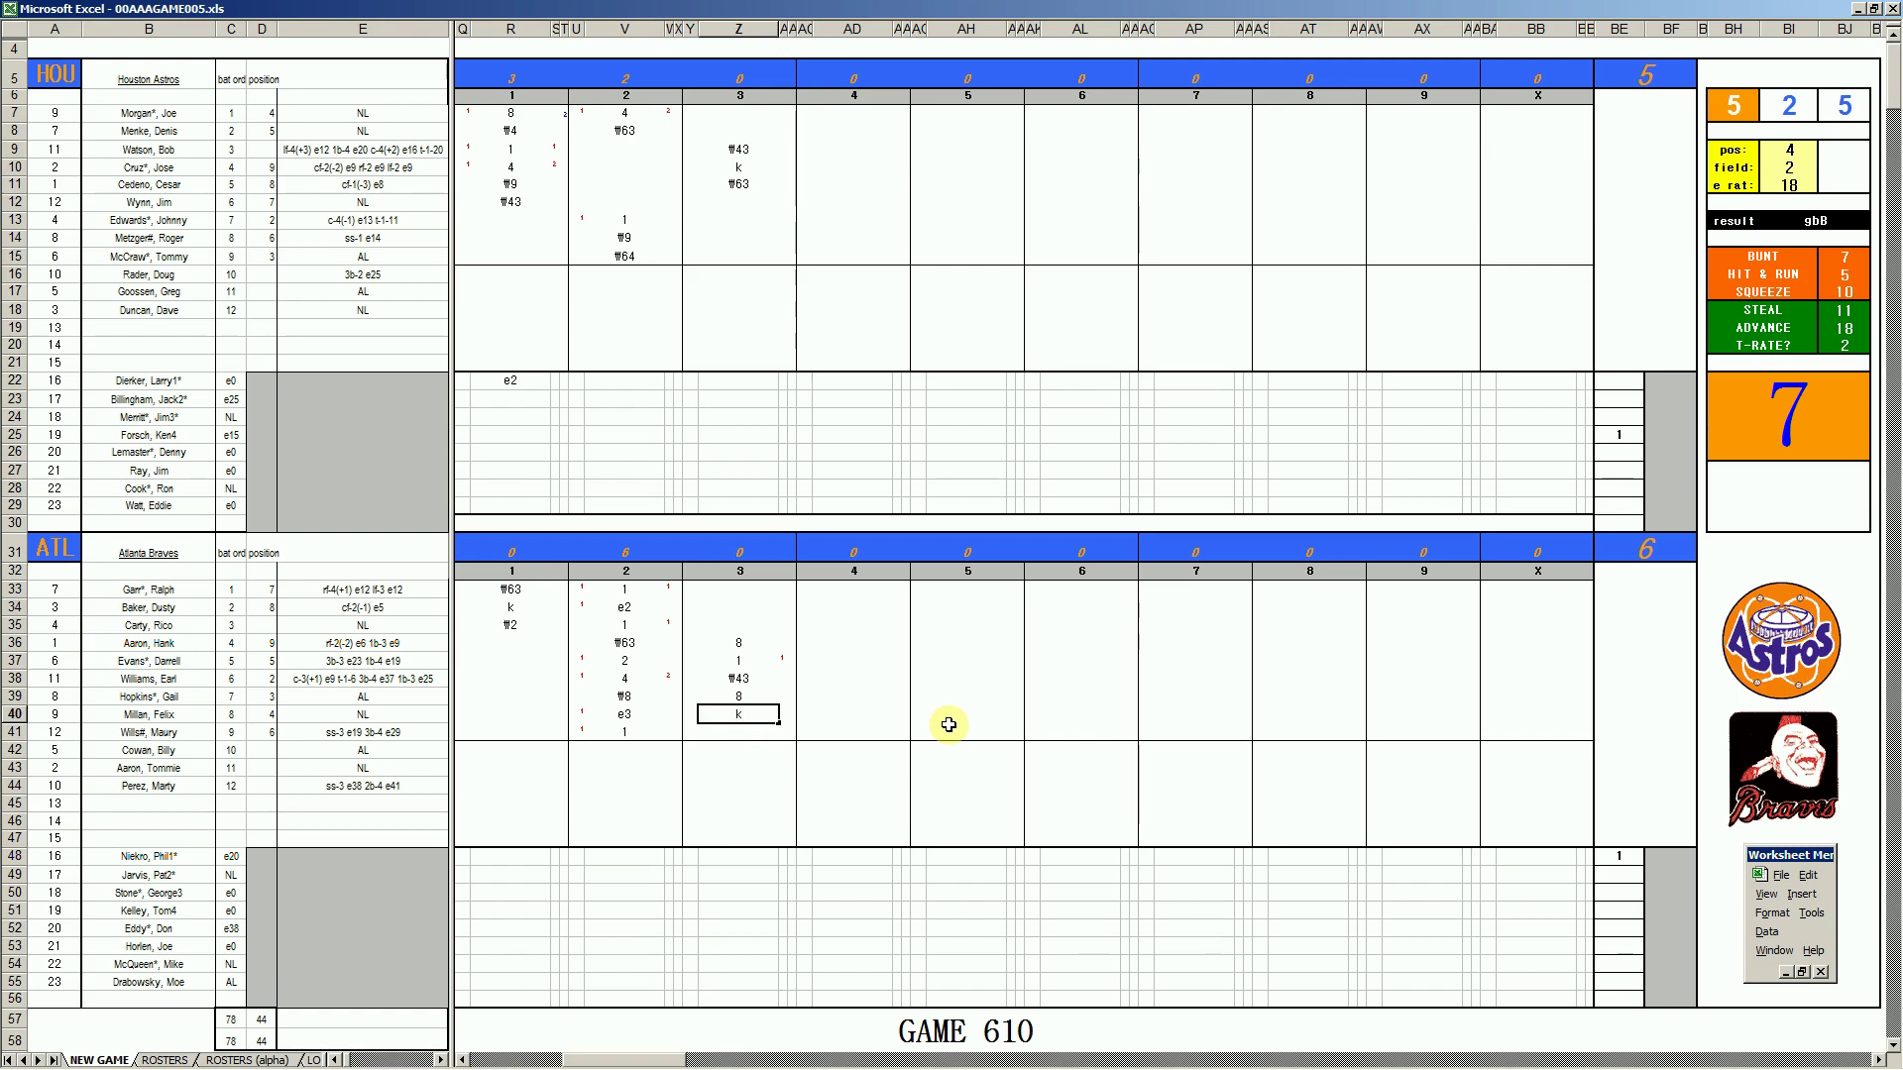
key("Return")
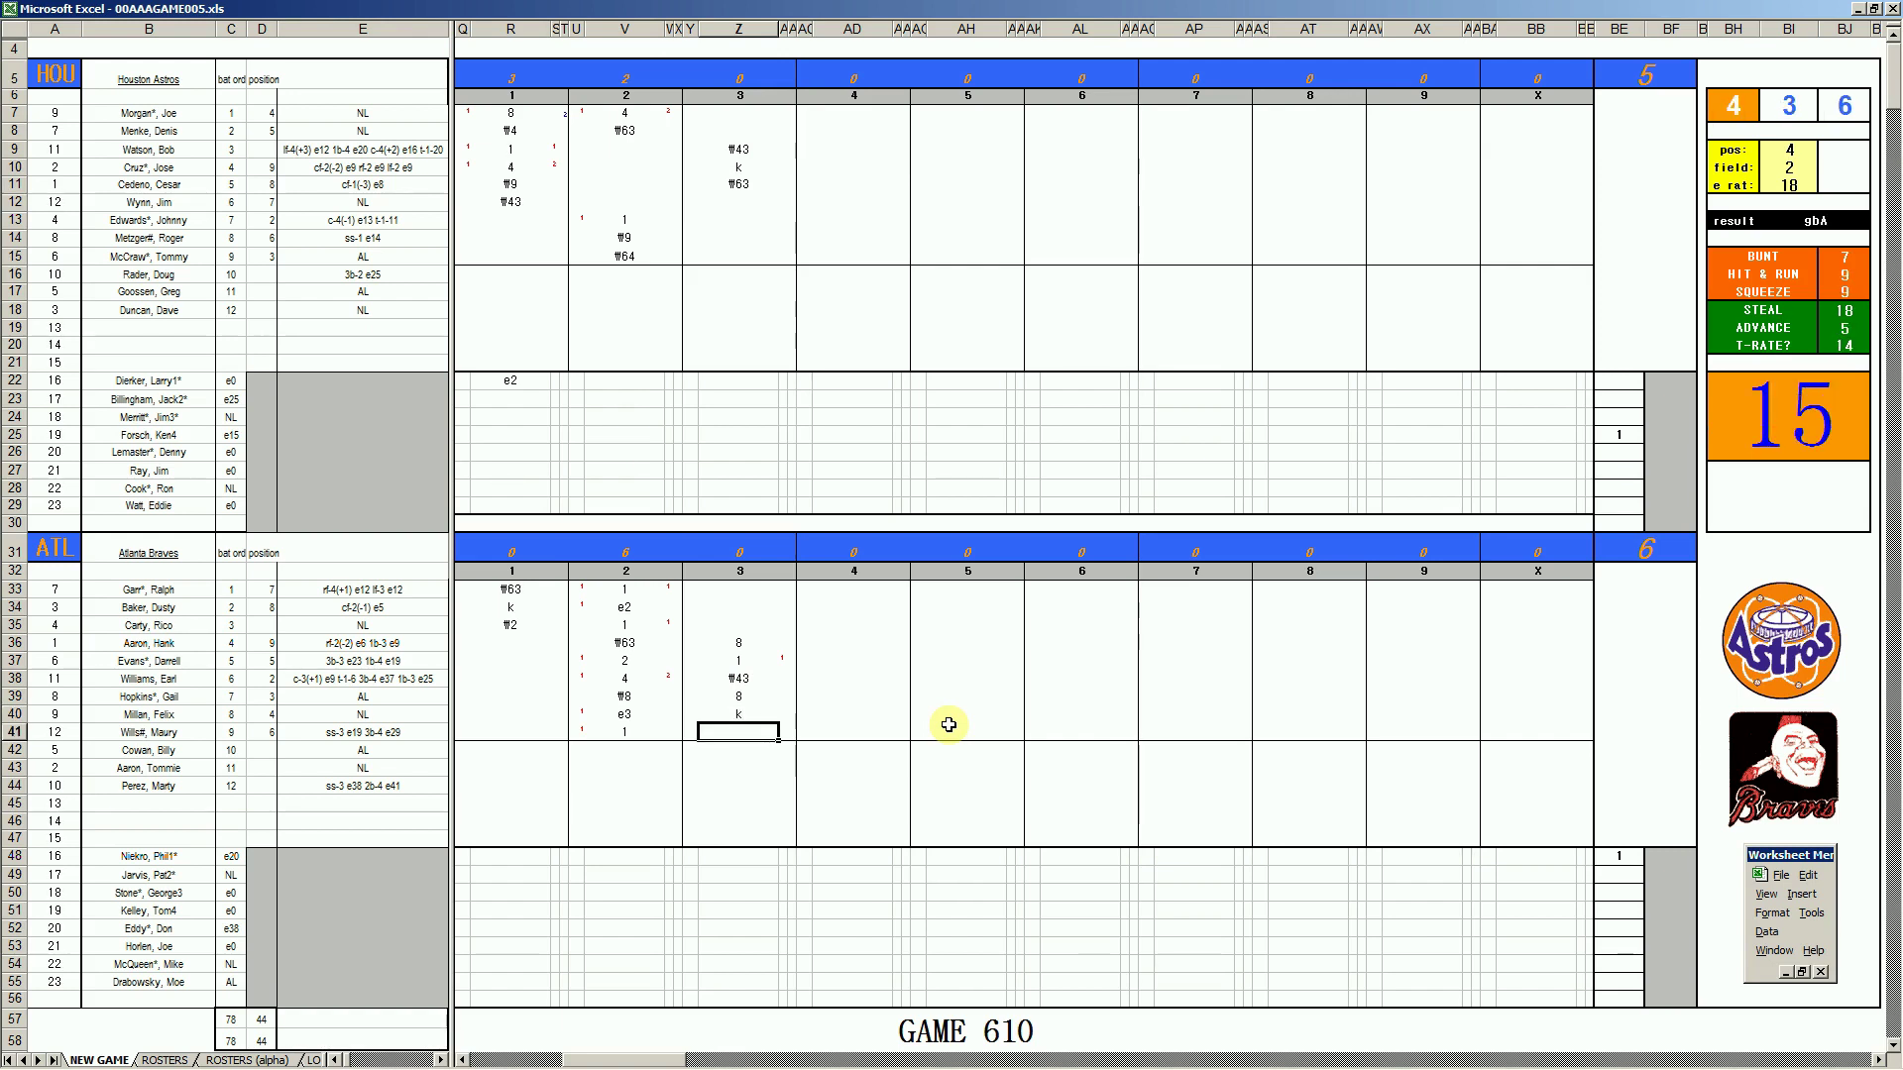
type("1")
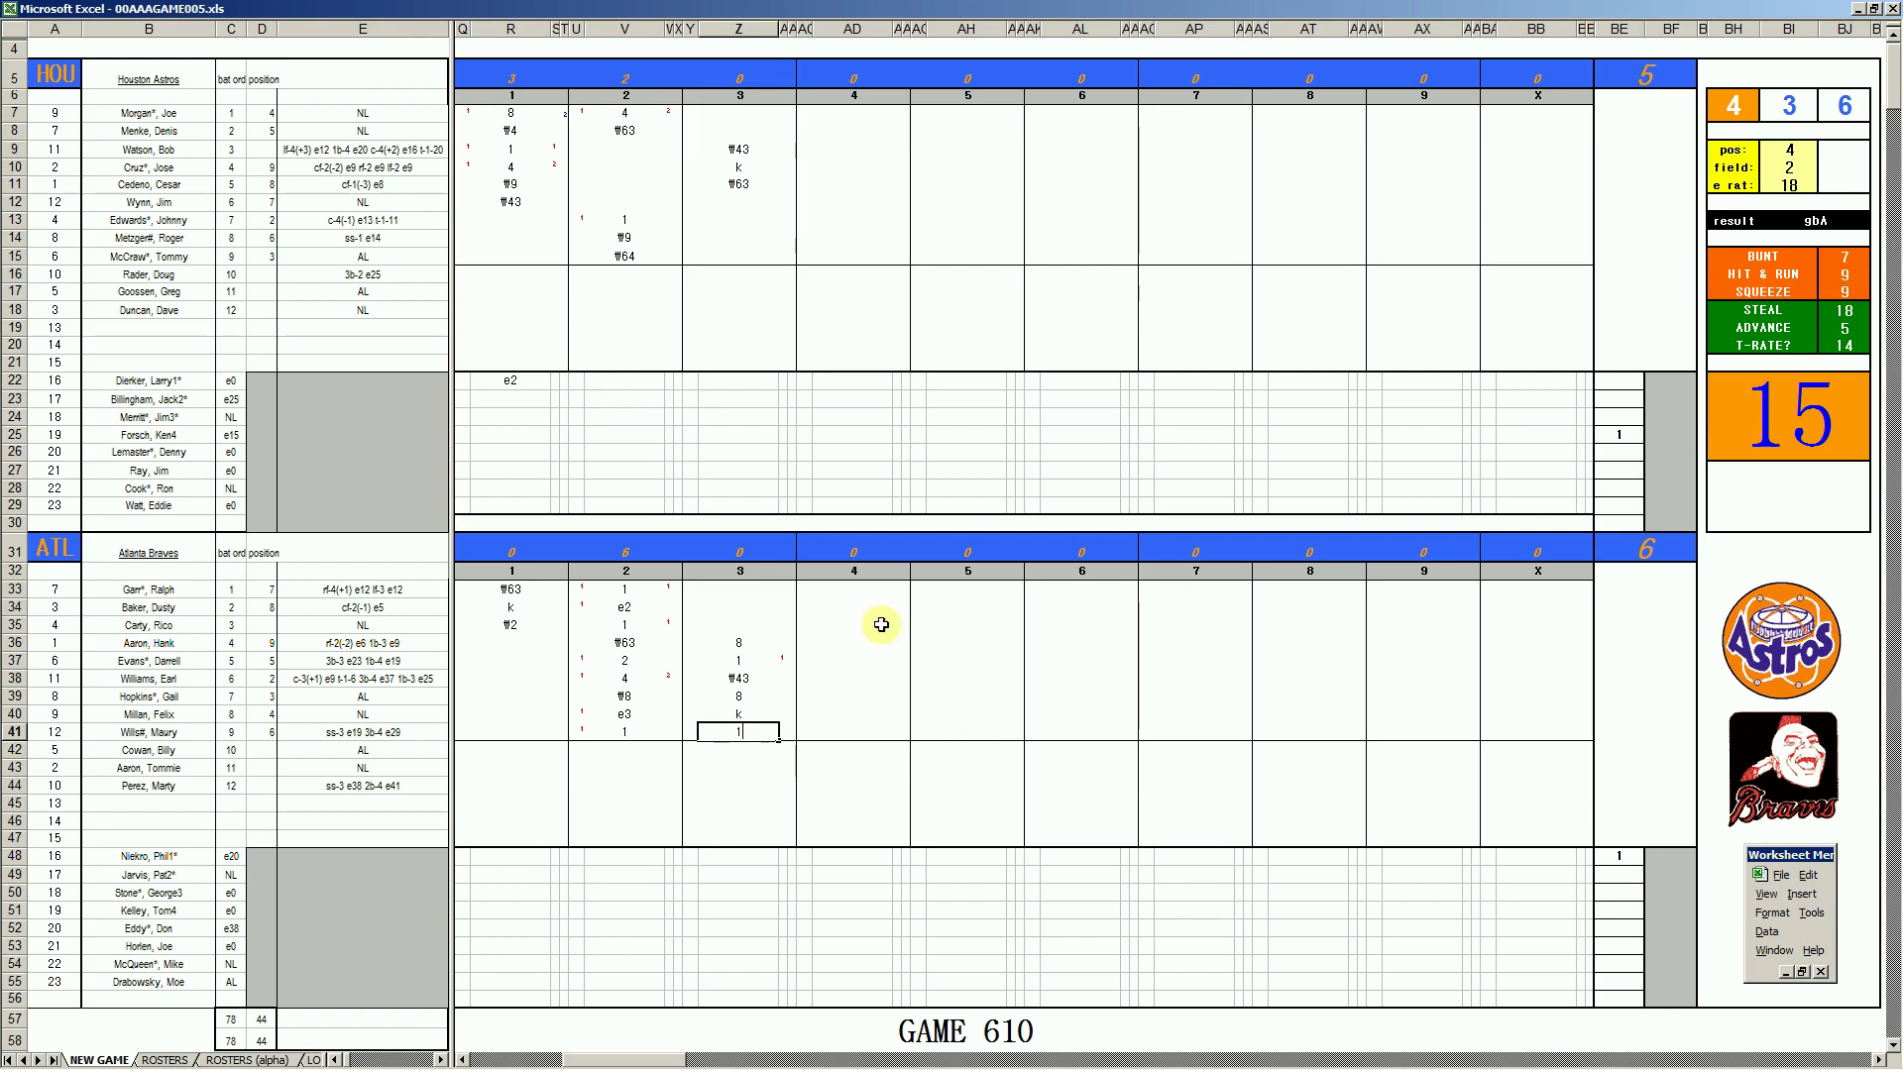
Enter 1 in Z33 with a 1 after it for Atlanta's leadoff batter, and mark a run of 1 in Y39
left_click(739, 587)
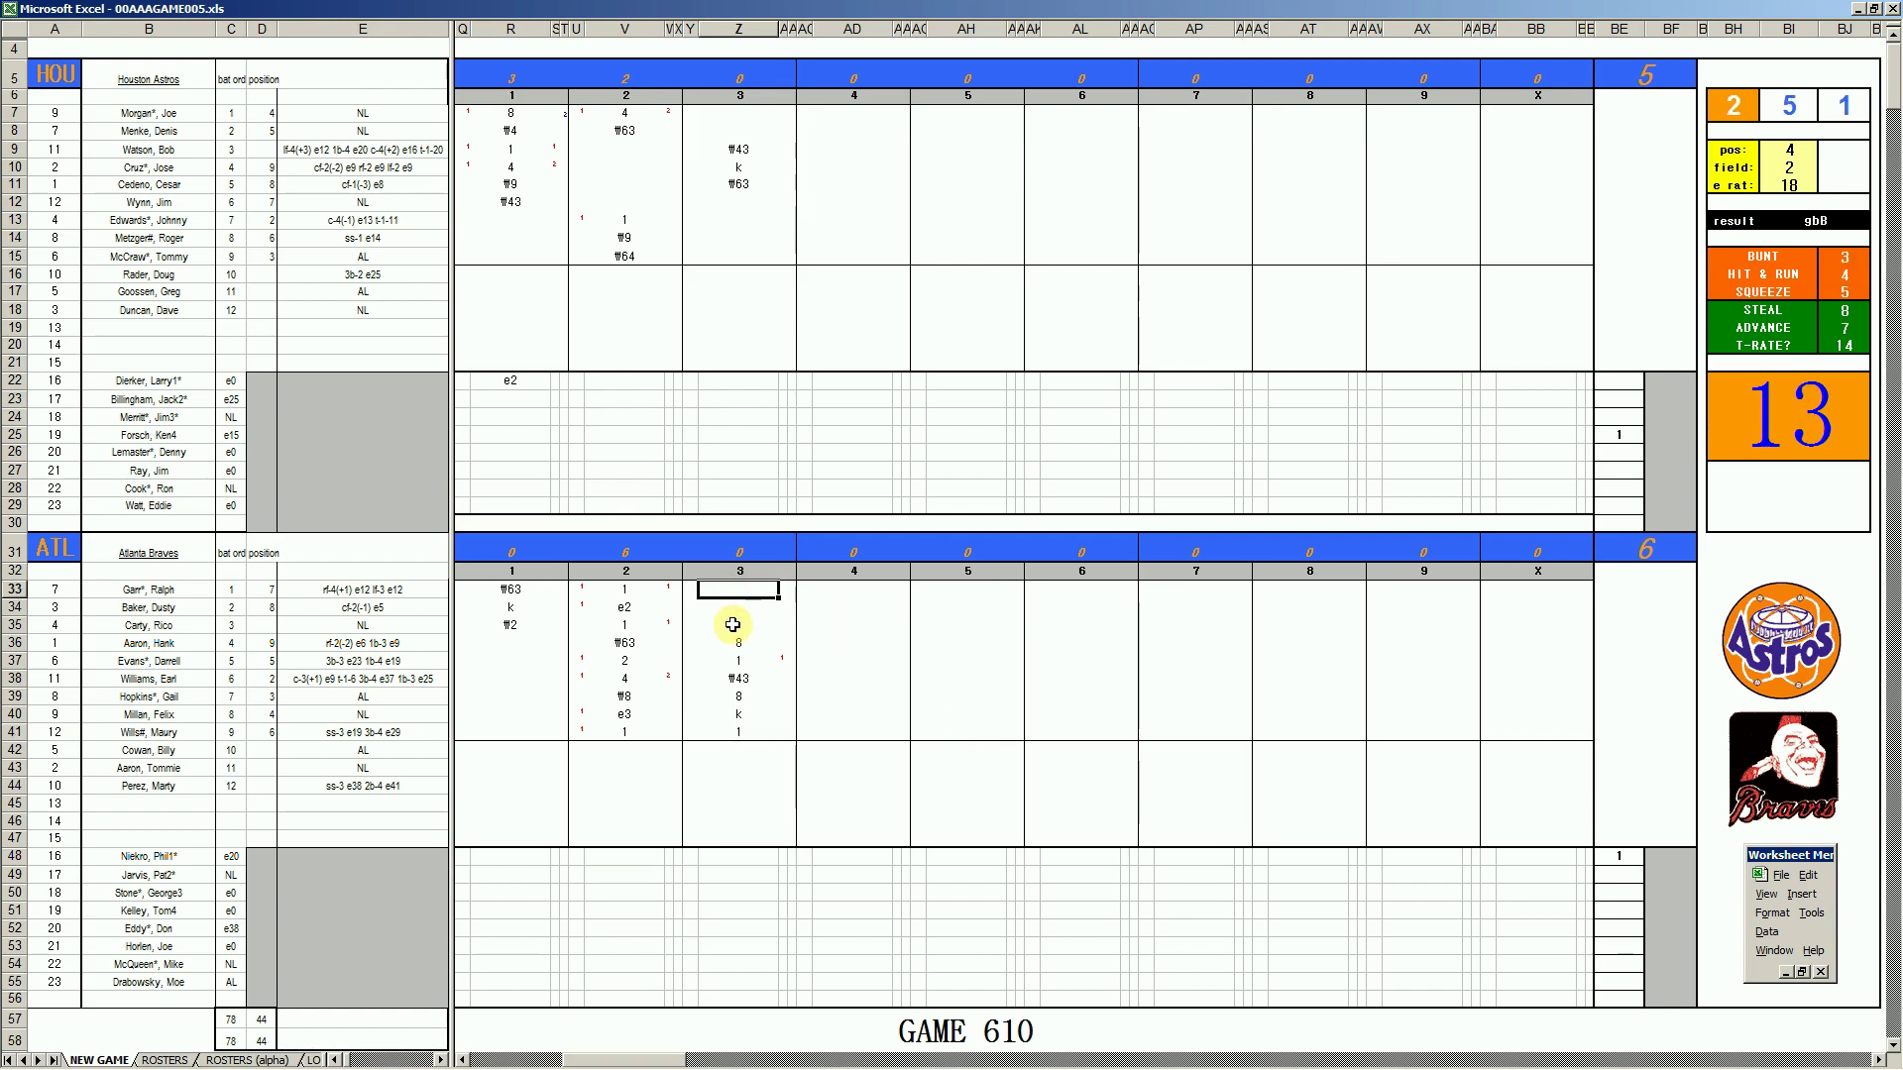
type("1")
key("Return")
key("Down")
key("Down")
key("Down")
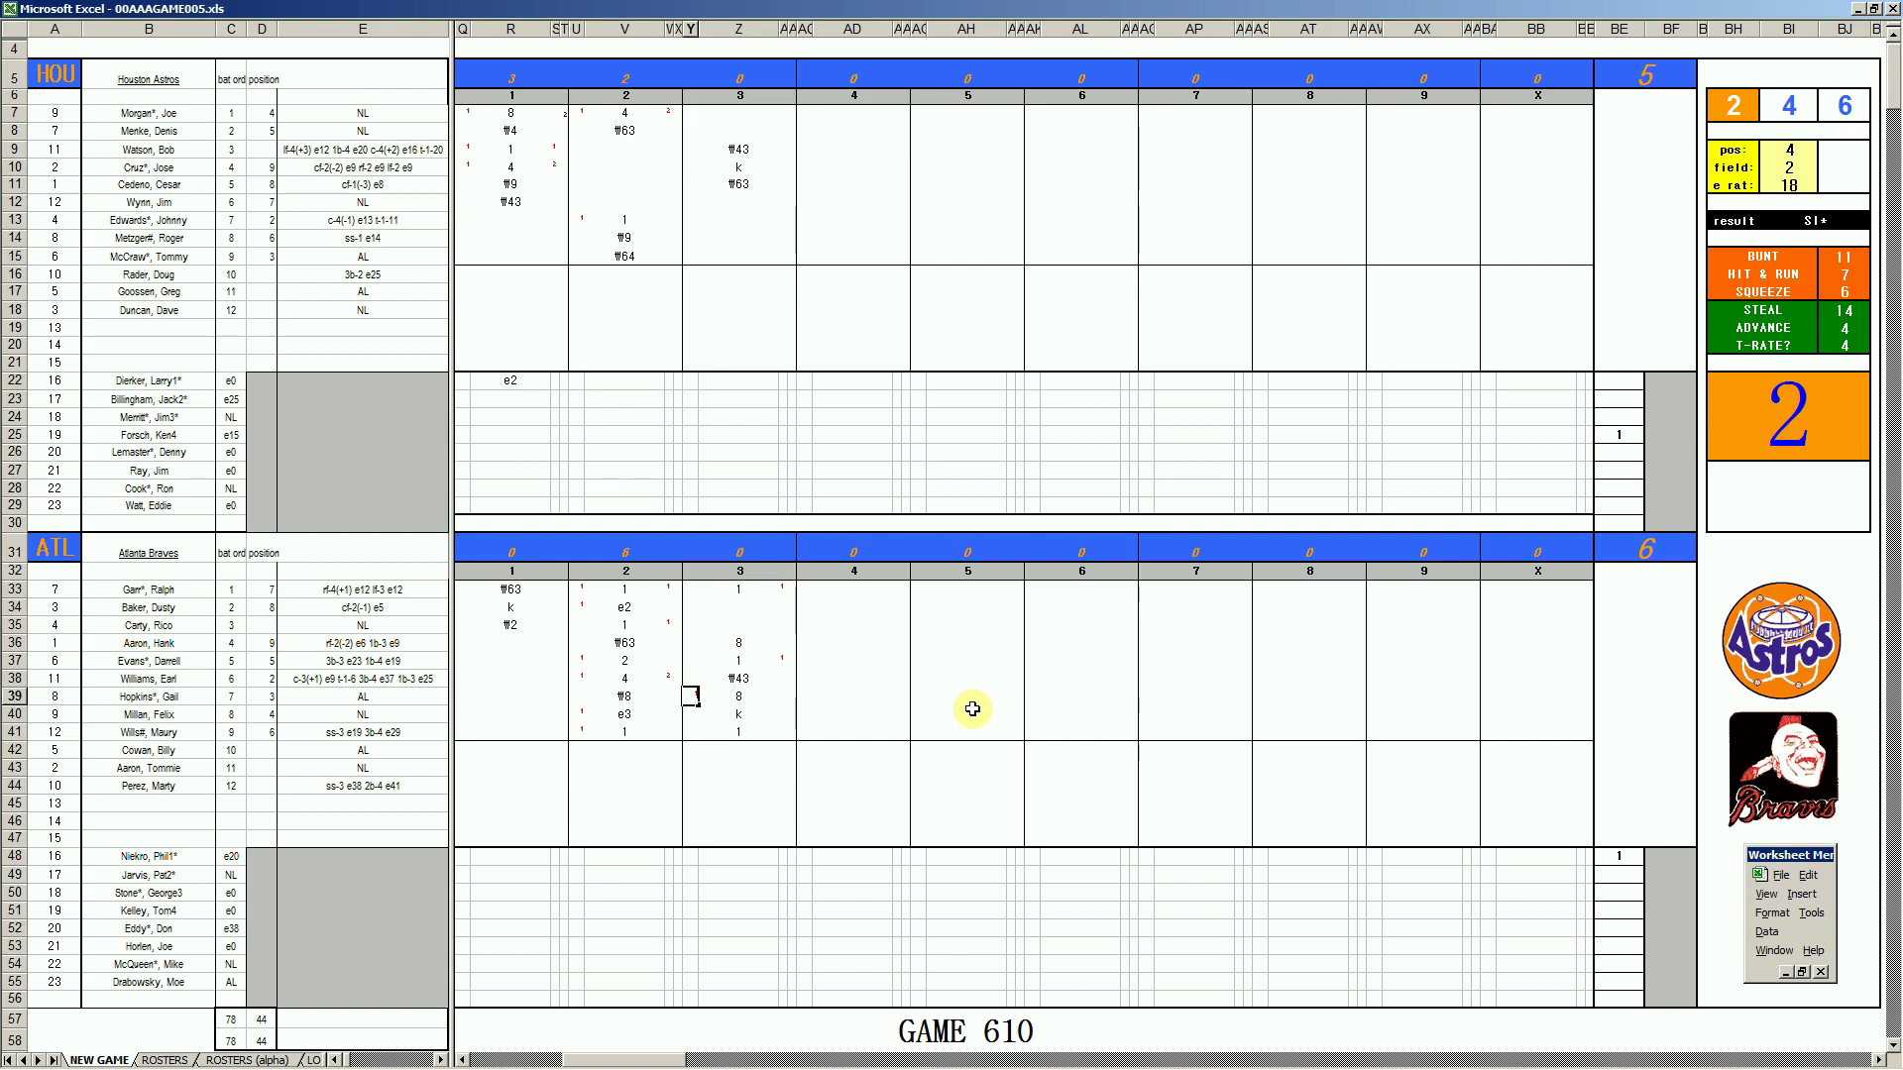
type("1")
Enter 2 1/3 in BF25 for Houston's outgoing pitcher and 3 in BE26 for the reliever in row 26
left_click(1662, 433)
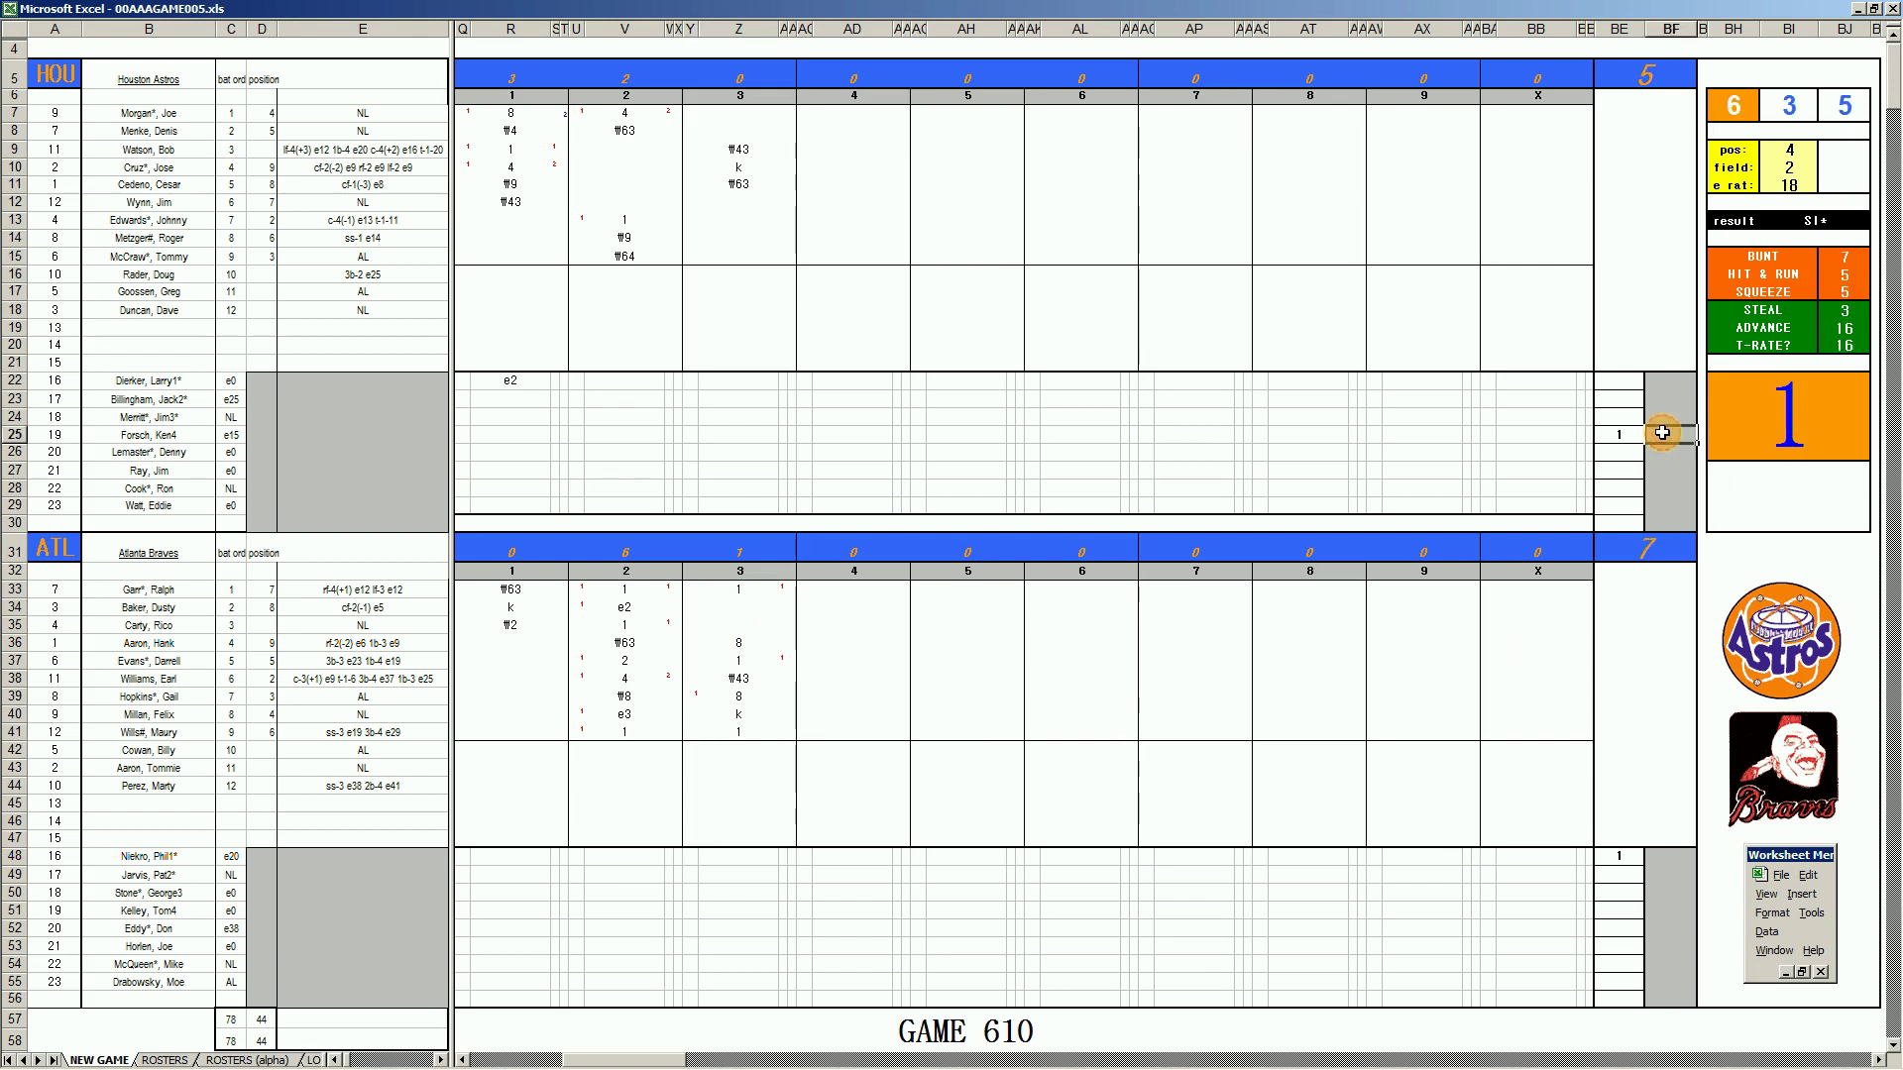
double_click(1663, 433)
type("2 1/3")
key("Return")
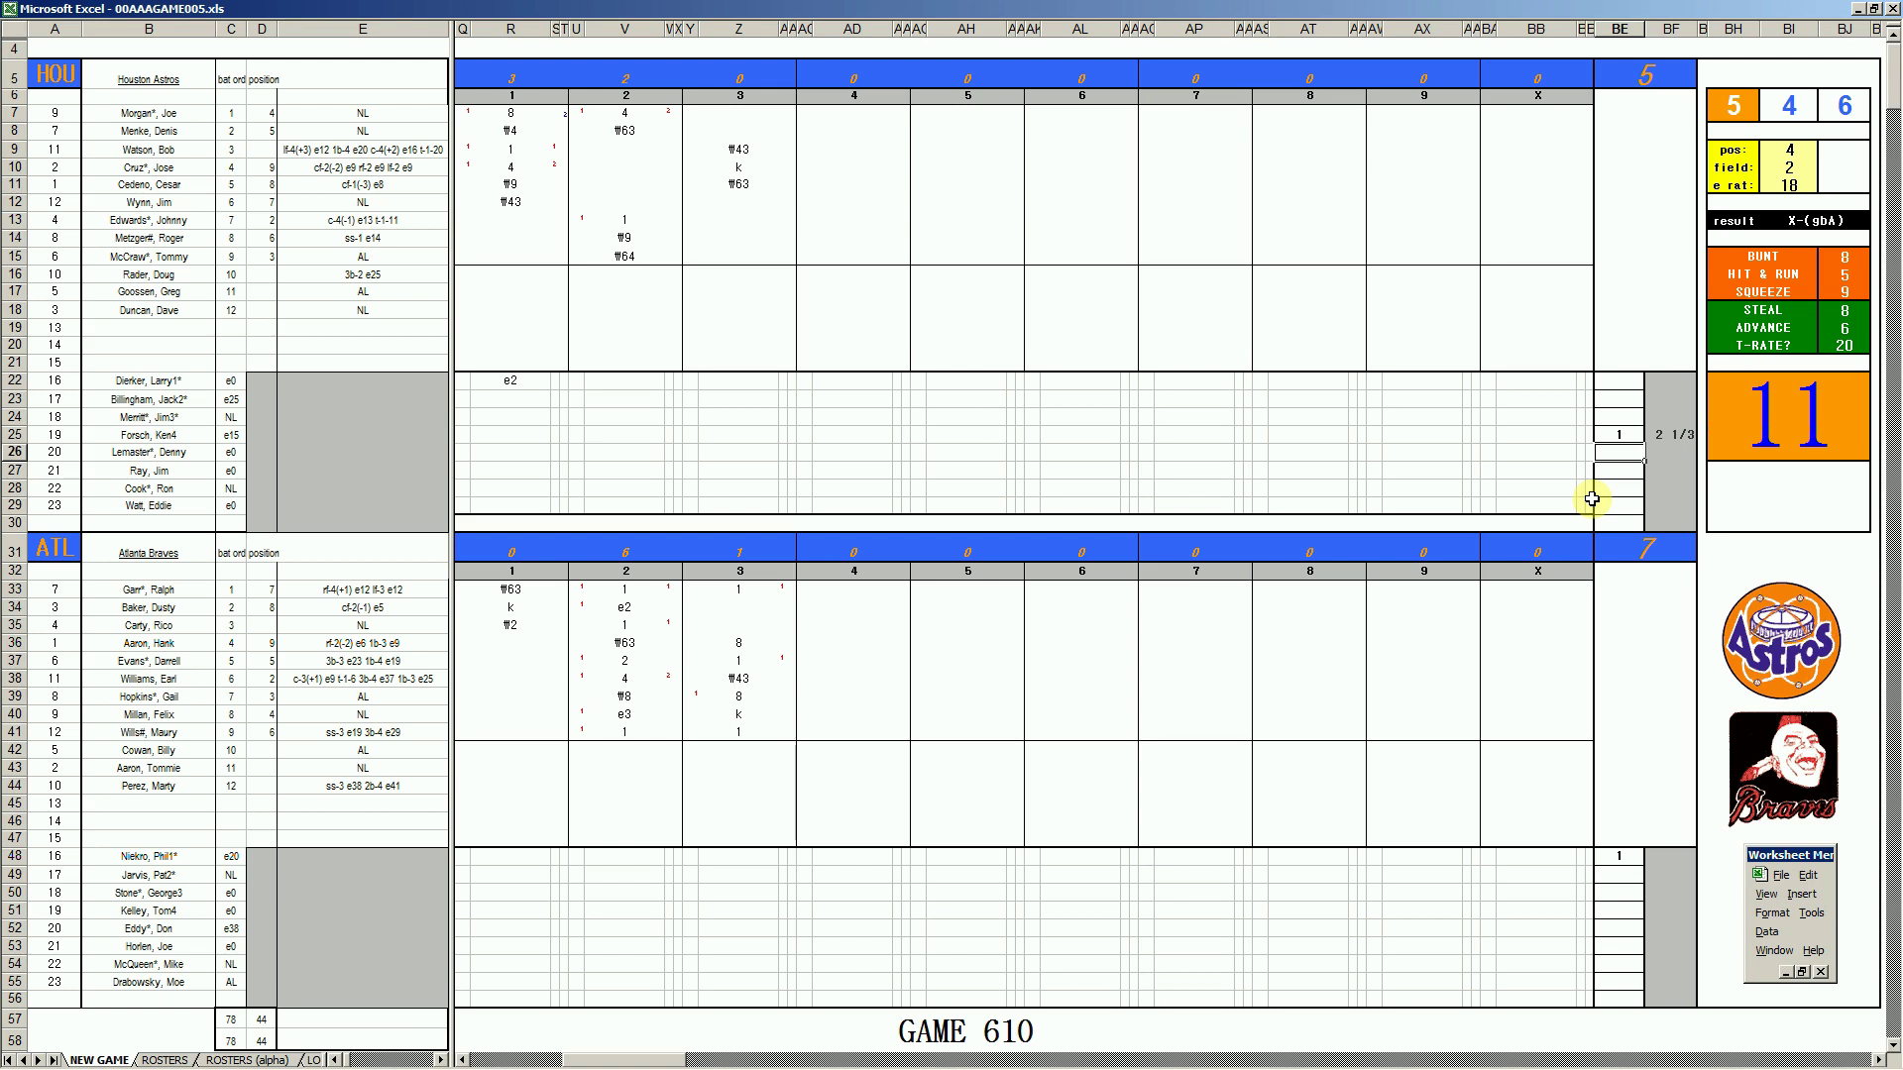
type("3")
key("Return")
Enter db in Z26 for Houston's relief pitcher in the third inning
key("Left")
key("Left")
key("Left")
key("Left")
key("Left")
key("Left")
key("Left")
key("Left")
key("Left")
key("Left")
key("Left")
key("Left")
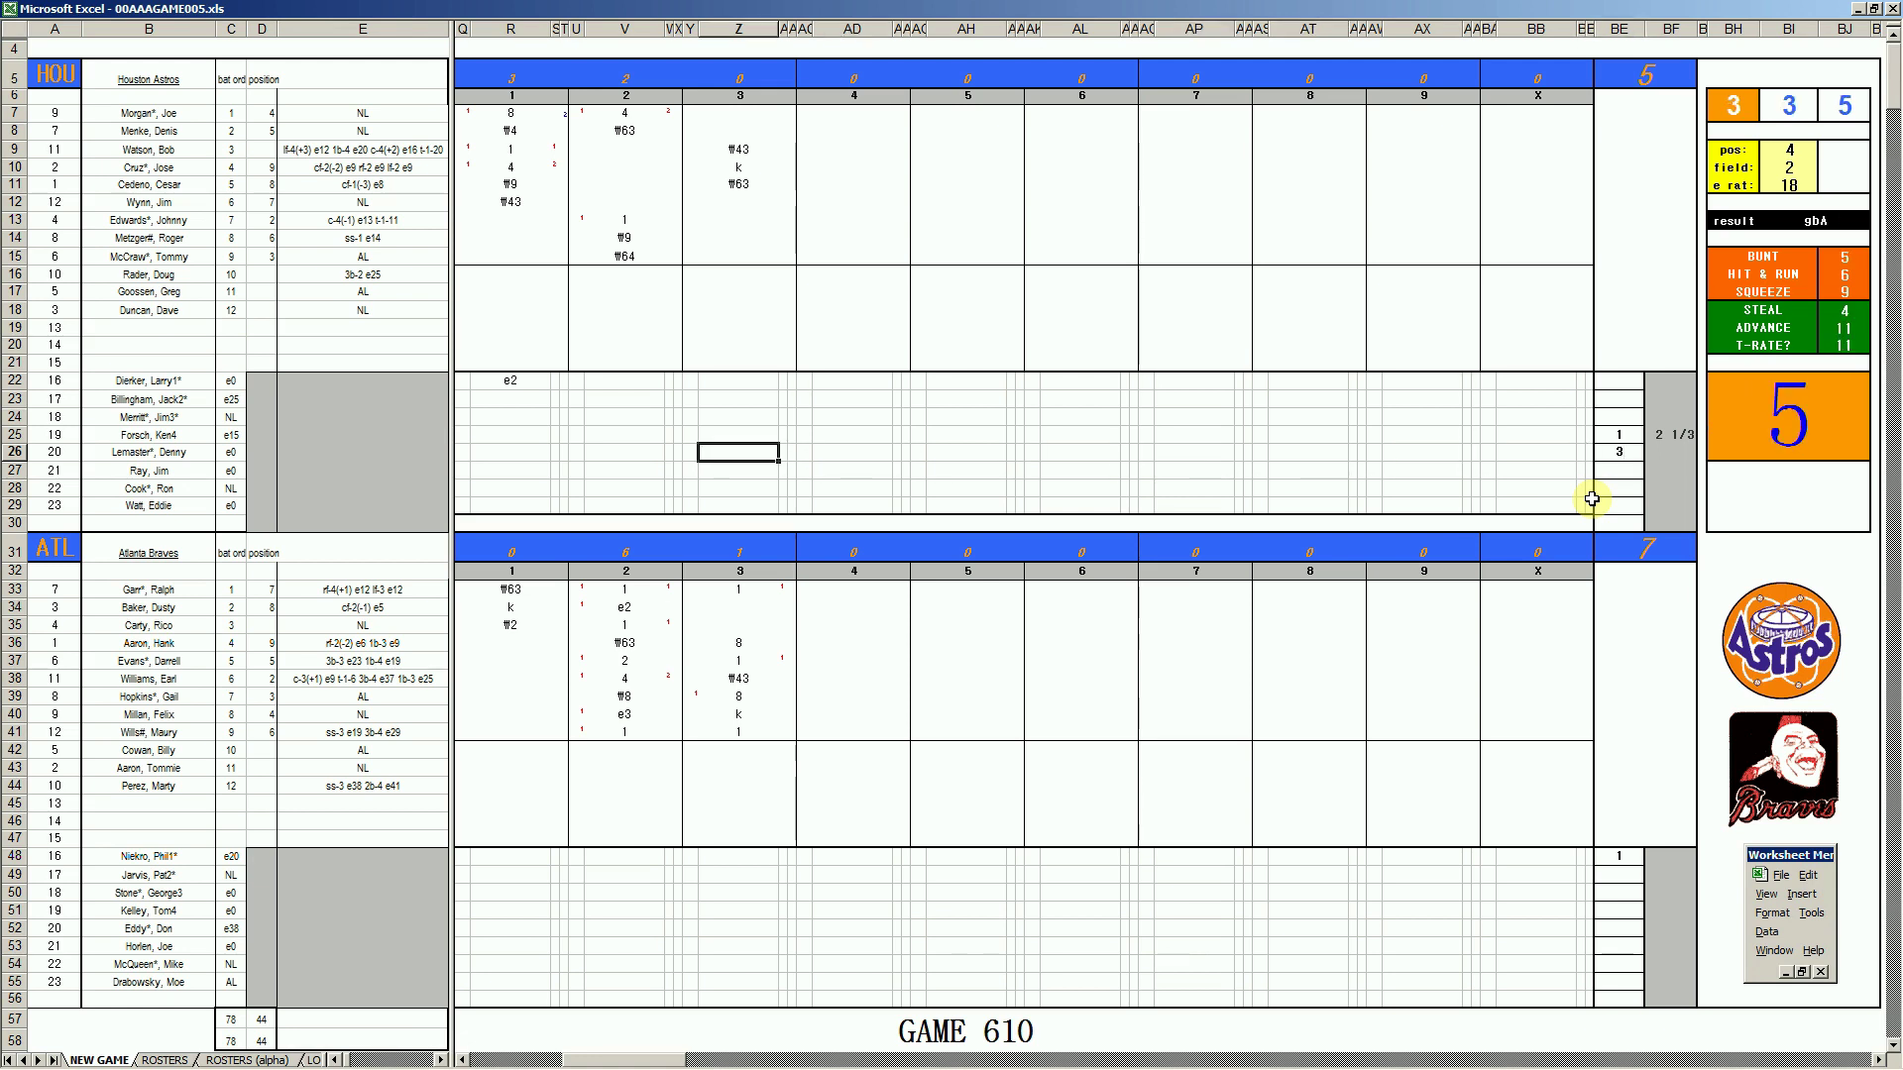
type("db")
Set the fielding lookup to field 3 and e rat 20, and enter #43 in Z34 for Atlanta's second batter
left_click(738, 615)
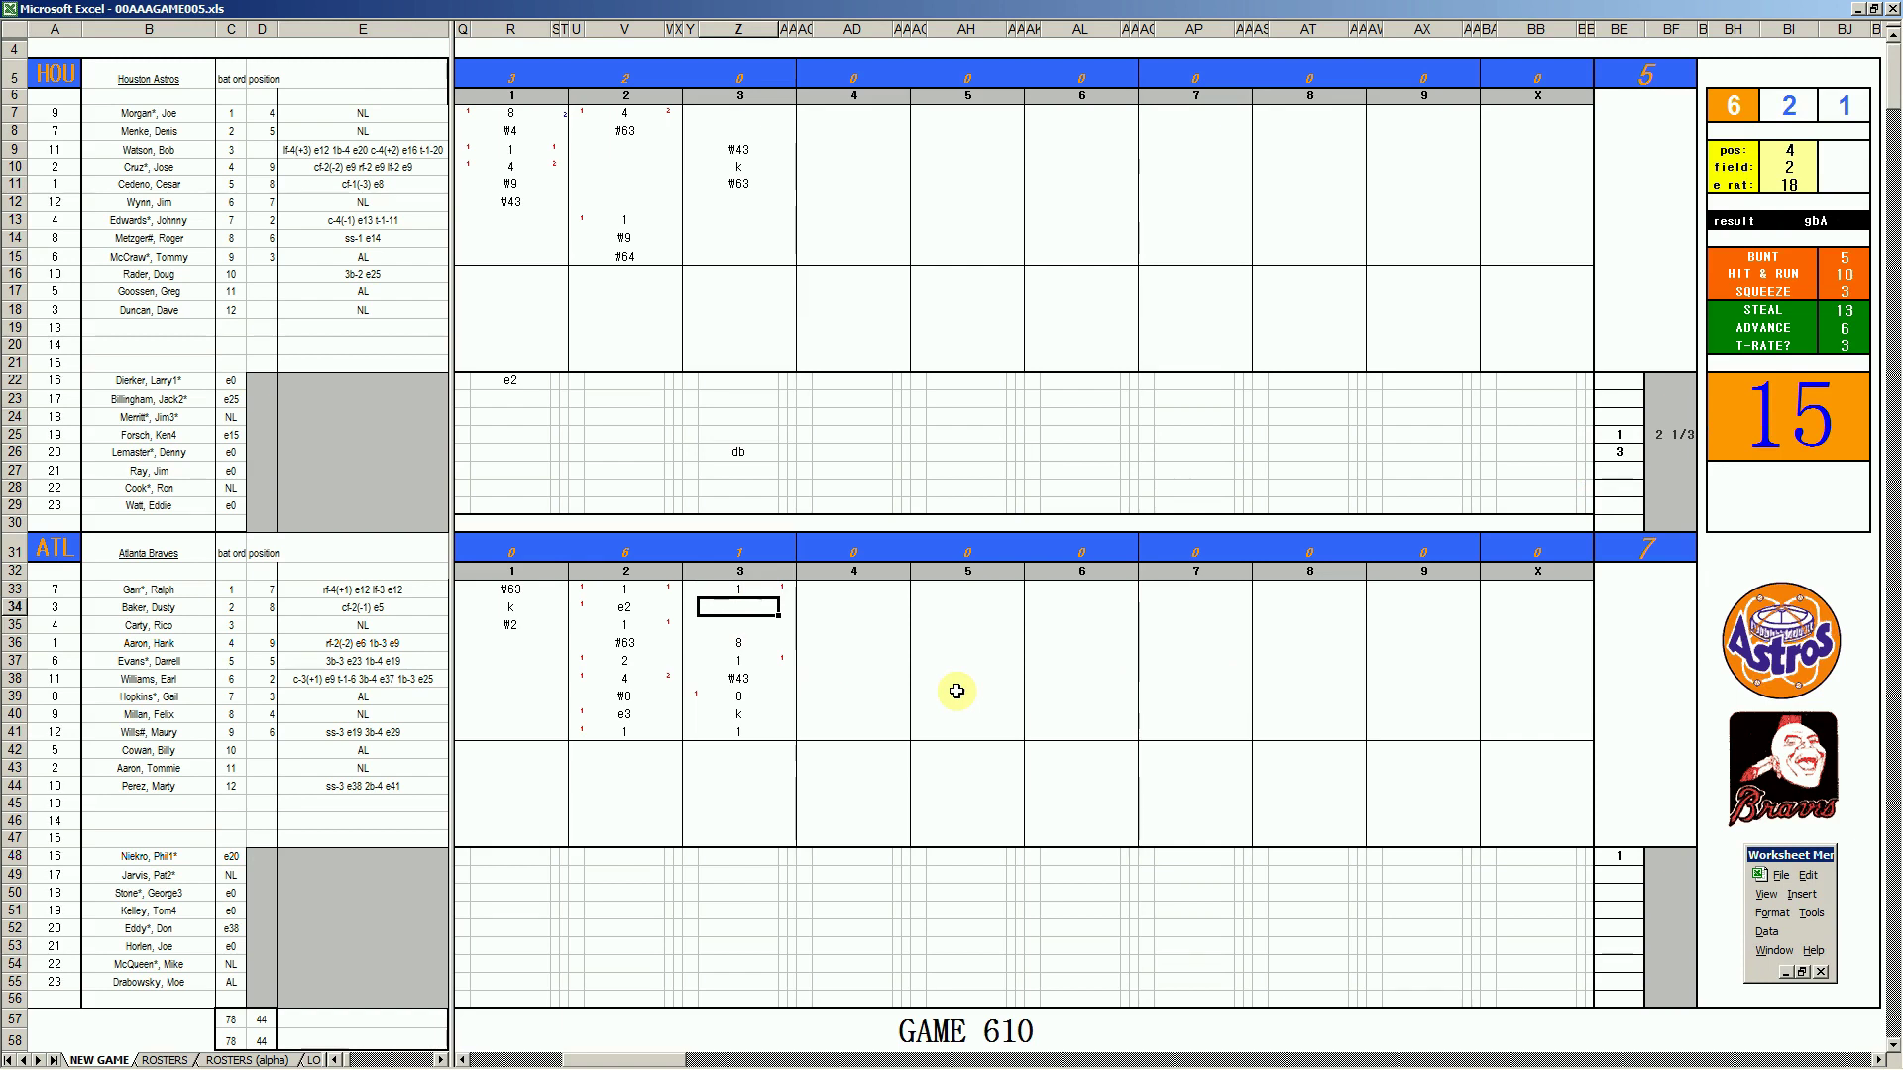
key("ctrl+e")
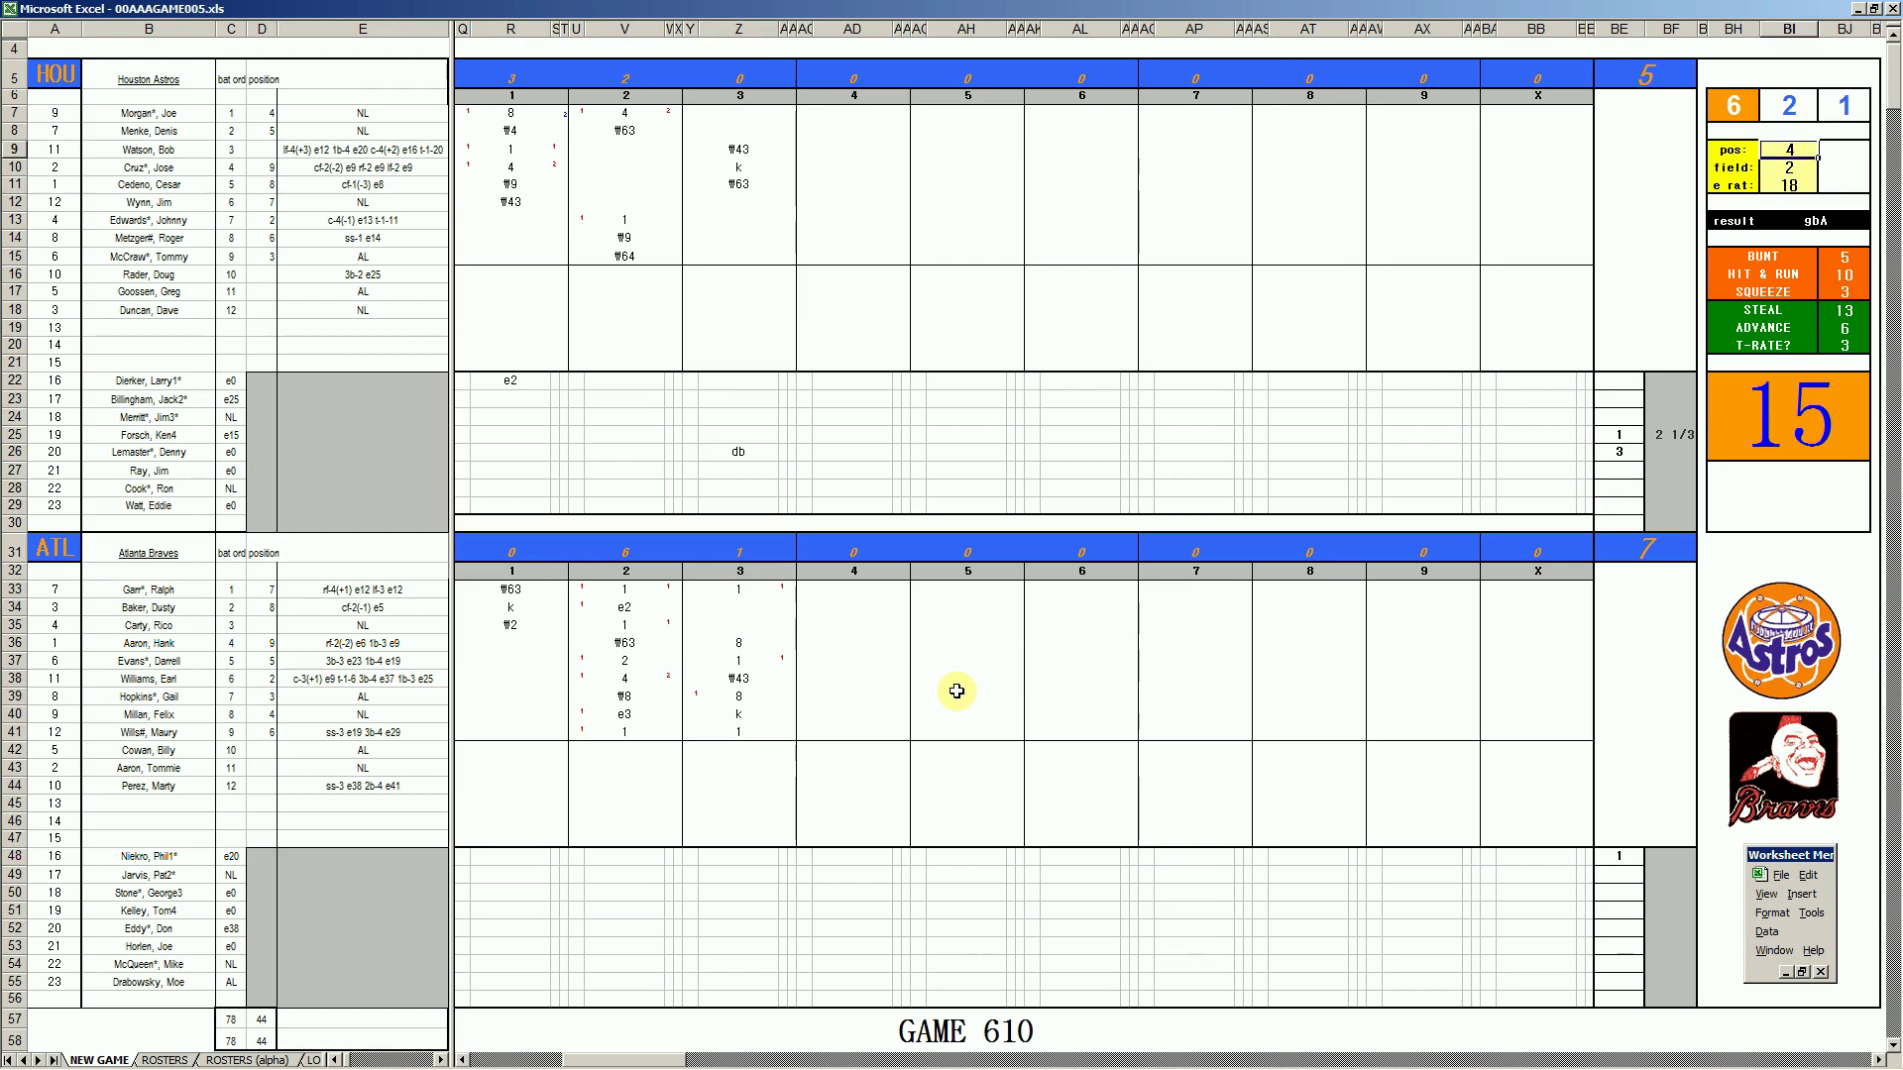
key("Return")
type("3")
key("Return")
type("20")
key("Return")
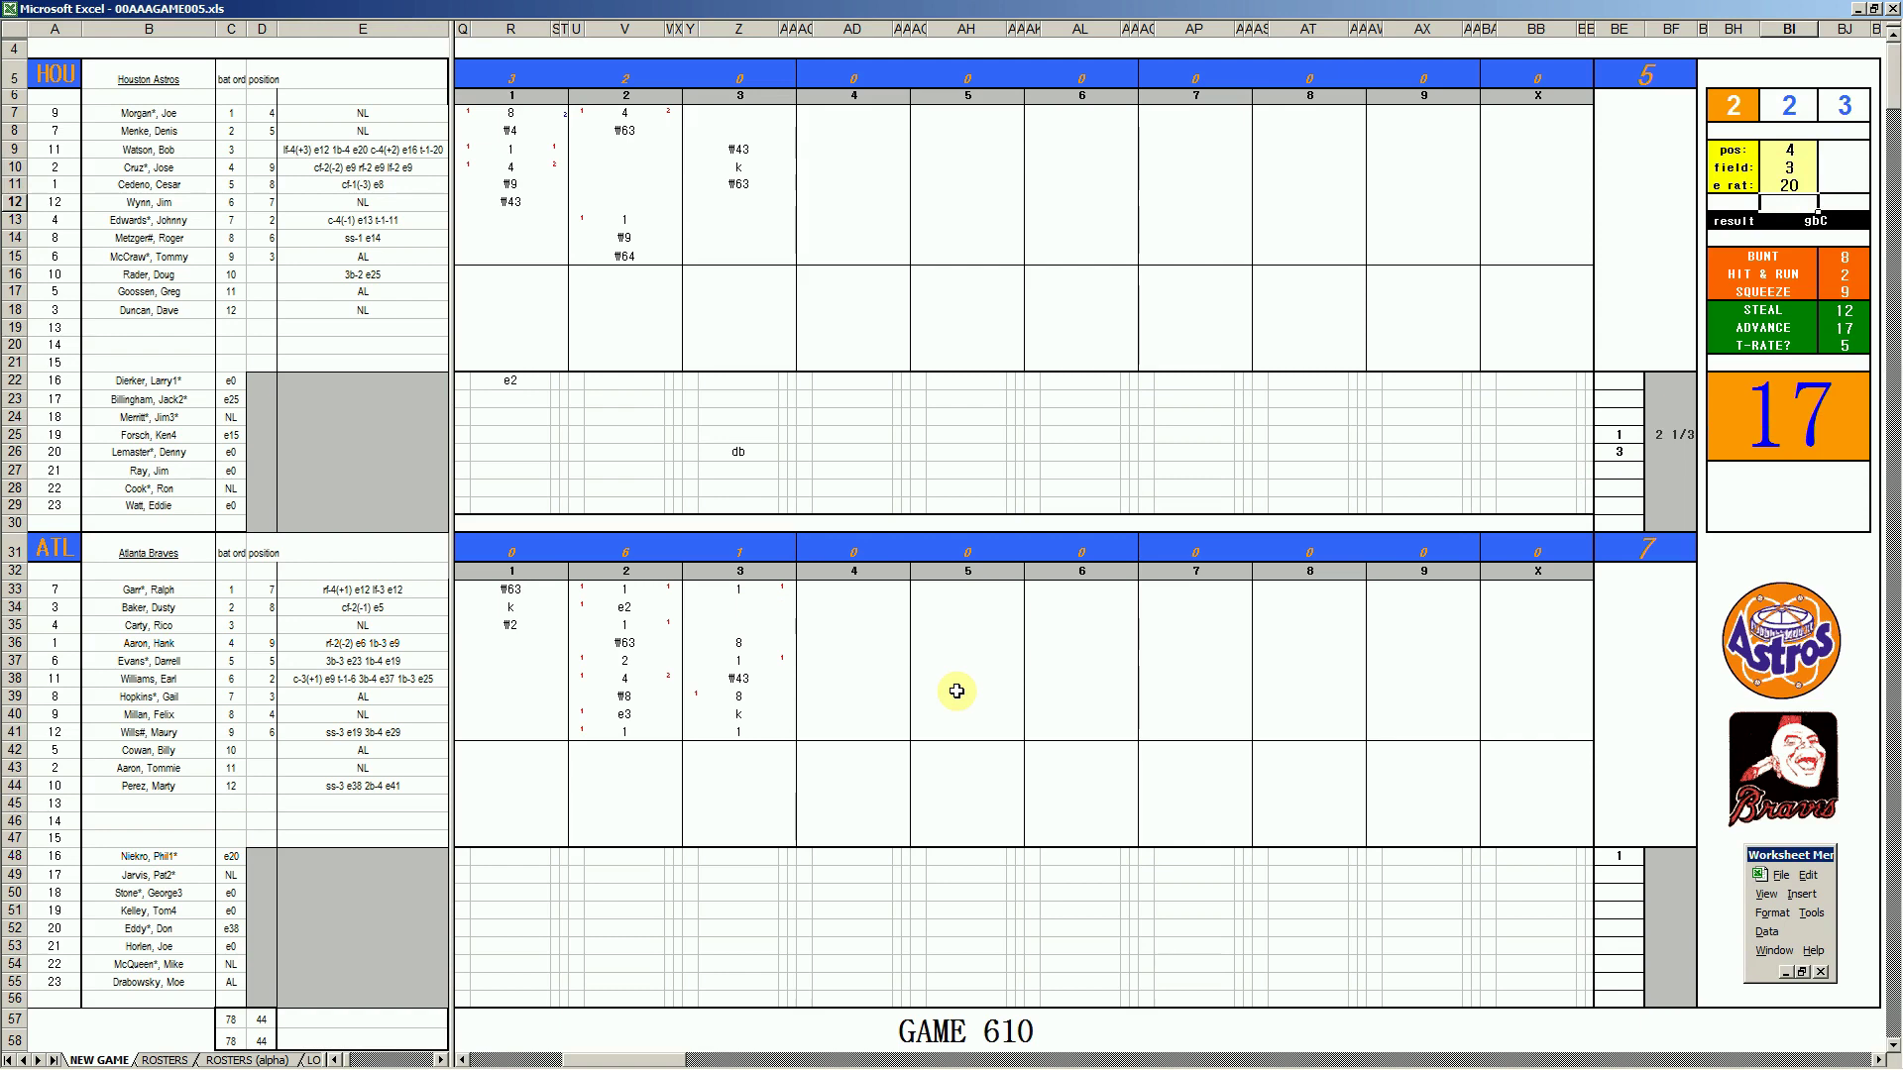
left_click(733, 606)
type("\\43")
Add a 1 after the second batter's result in Z34 and mark a run of 1 in Y41 for Atlanta's ninth batter
key("Left")
key("Down")
key("Down")
key("Down")
key("Down")
key("Down")
key("Down")
key("Down")
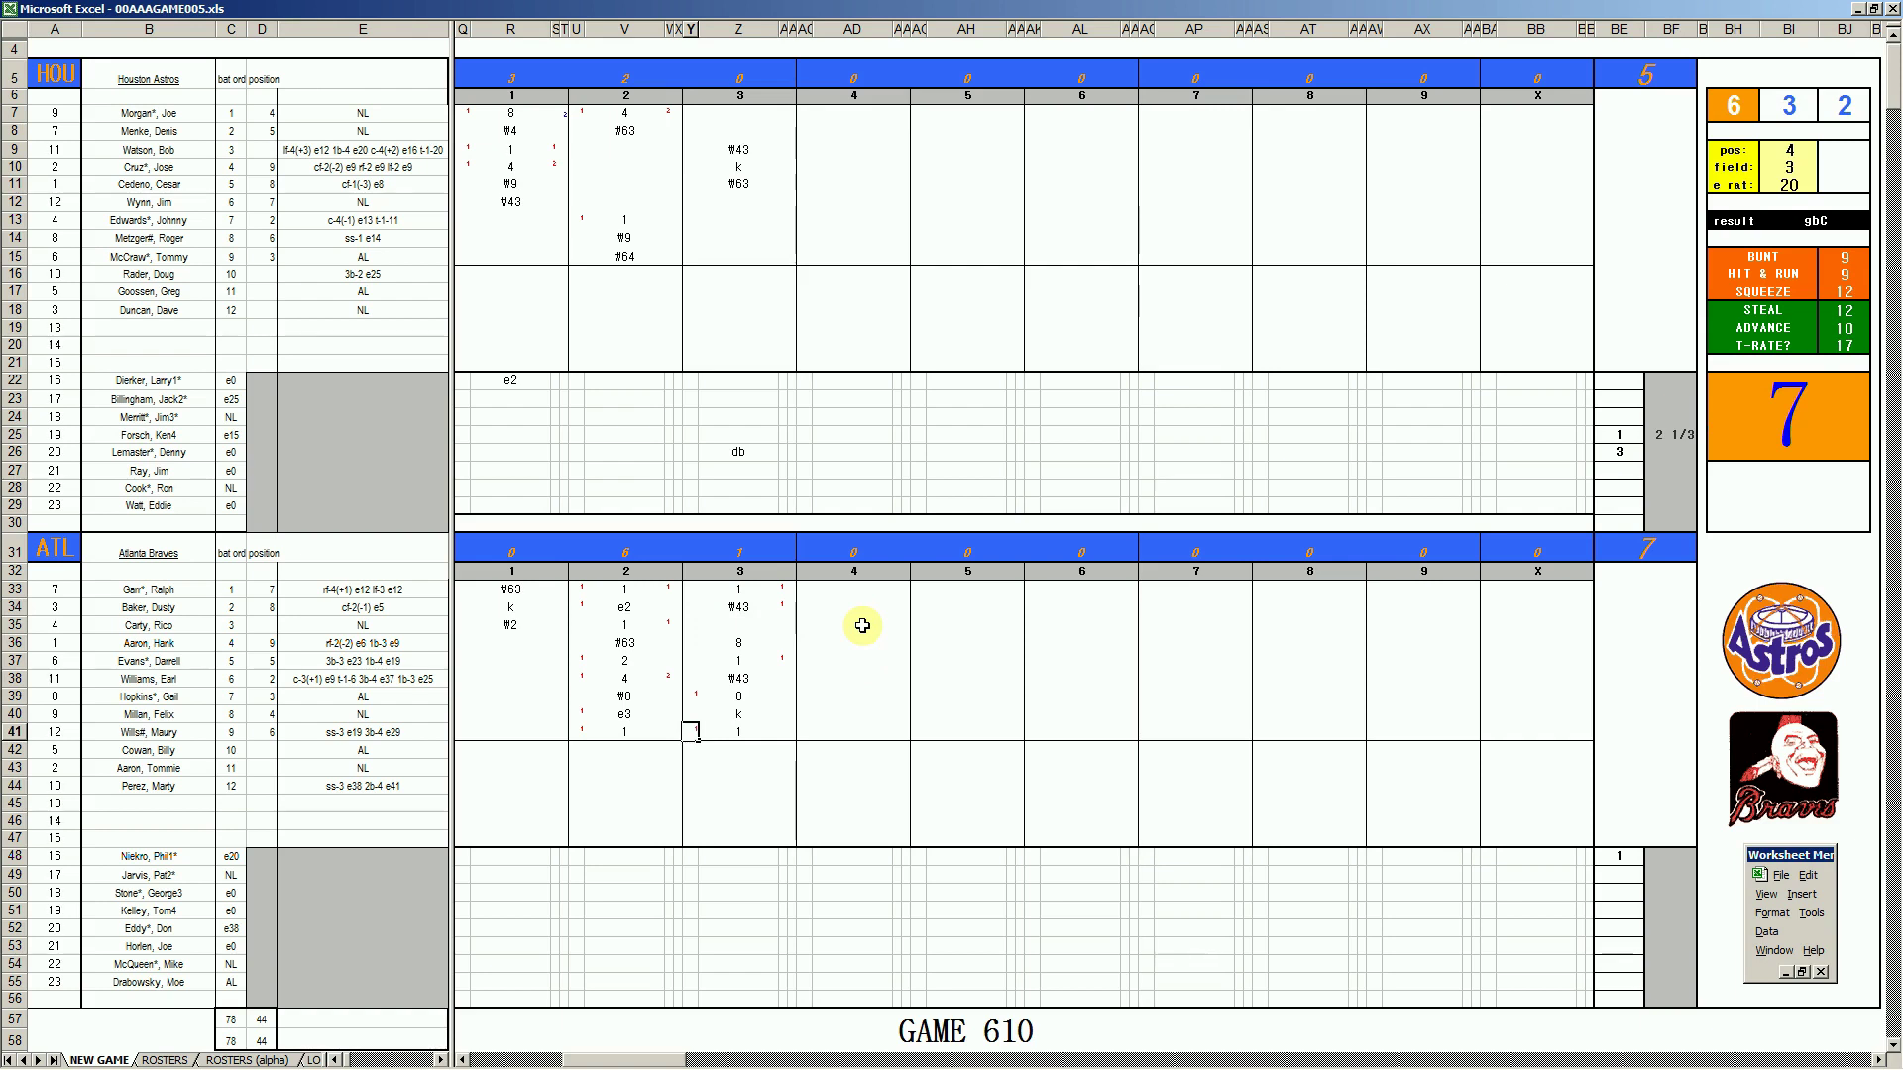
type("1")
Enter k in Z35 for Atlanta's third batter in the third inning
key("Right")
key("Up")
key("Up")
key("Up")
key("Up")
key("Up")
key("Up")
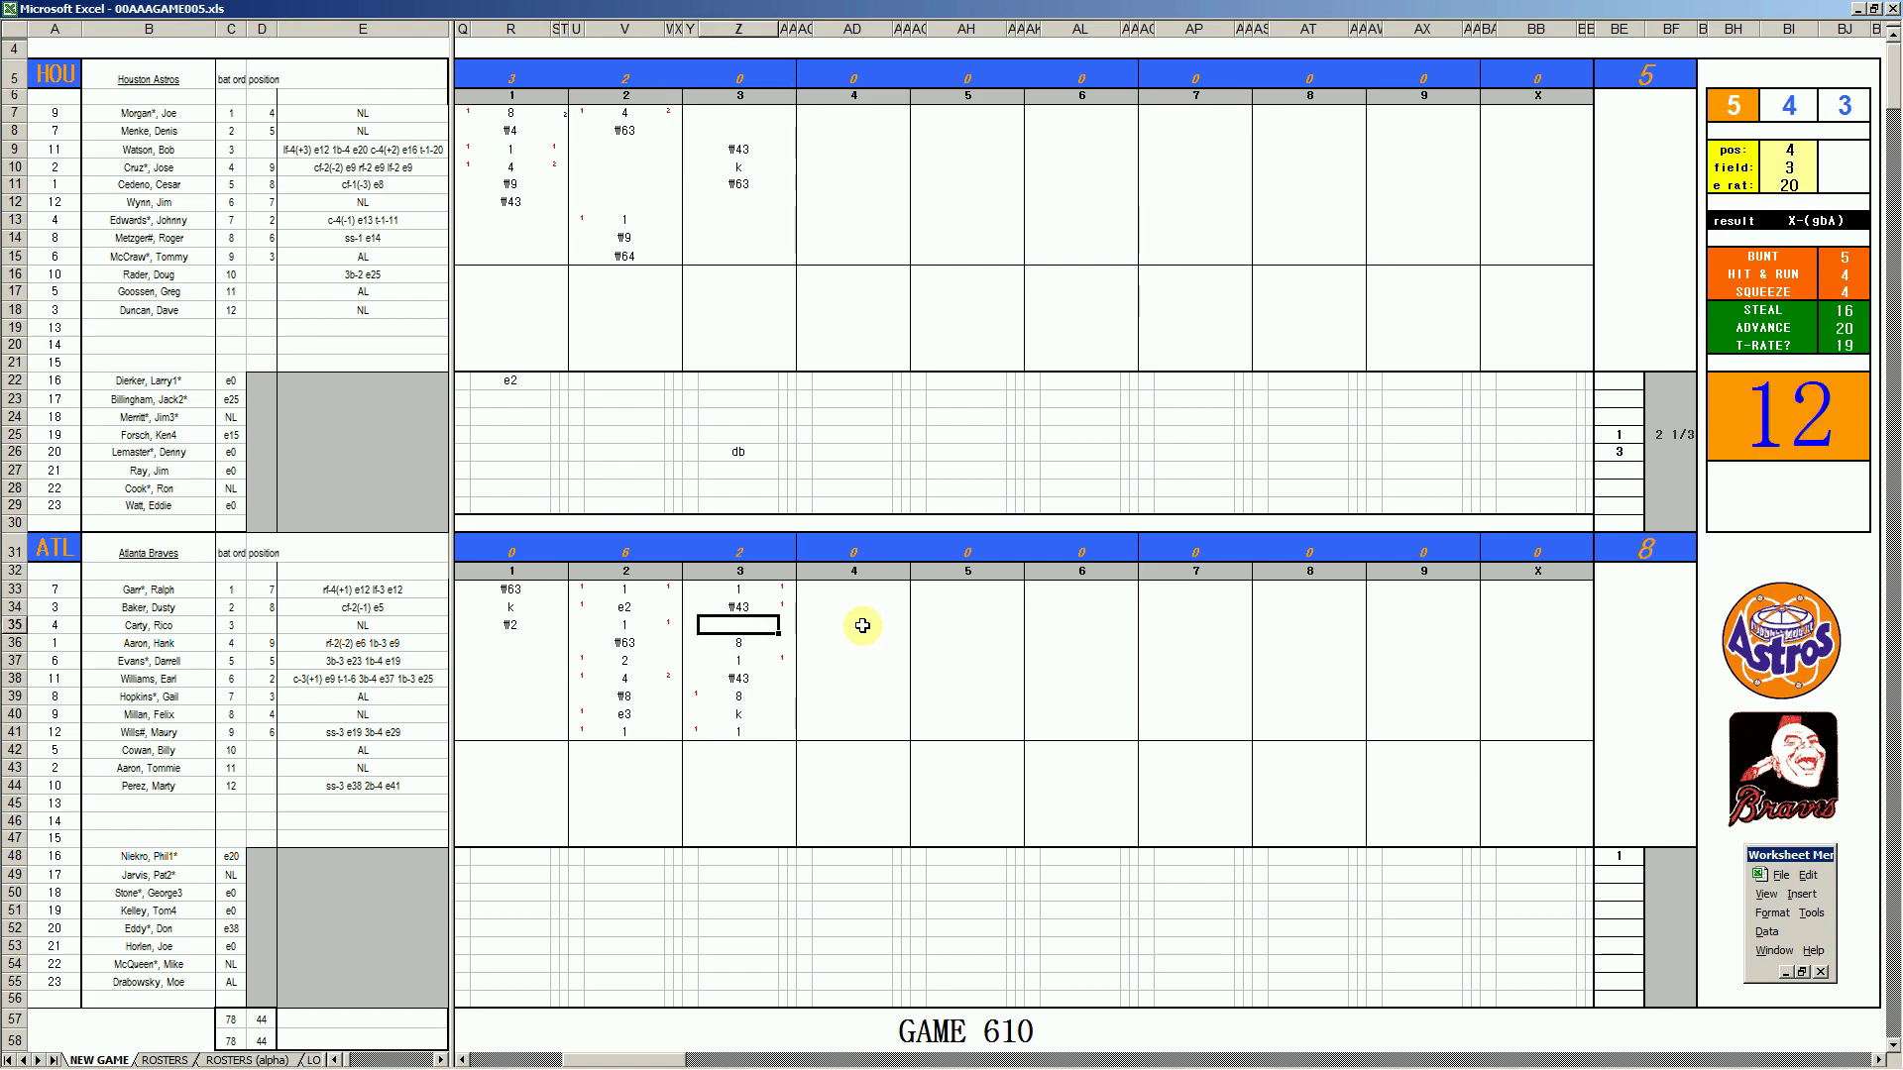
type("k")
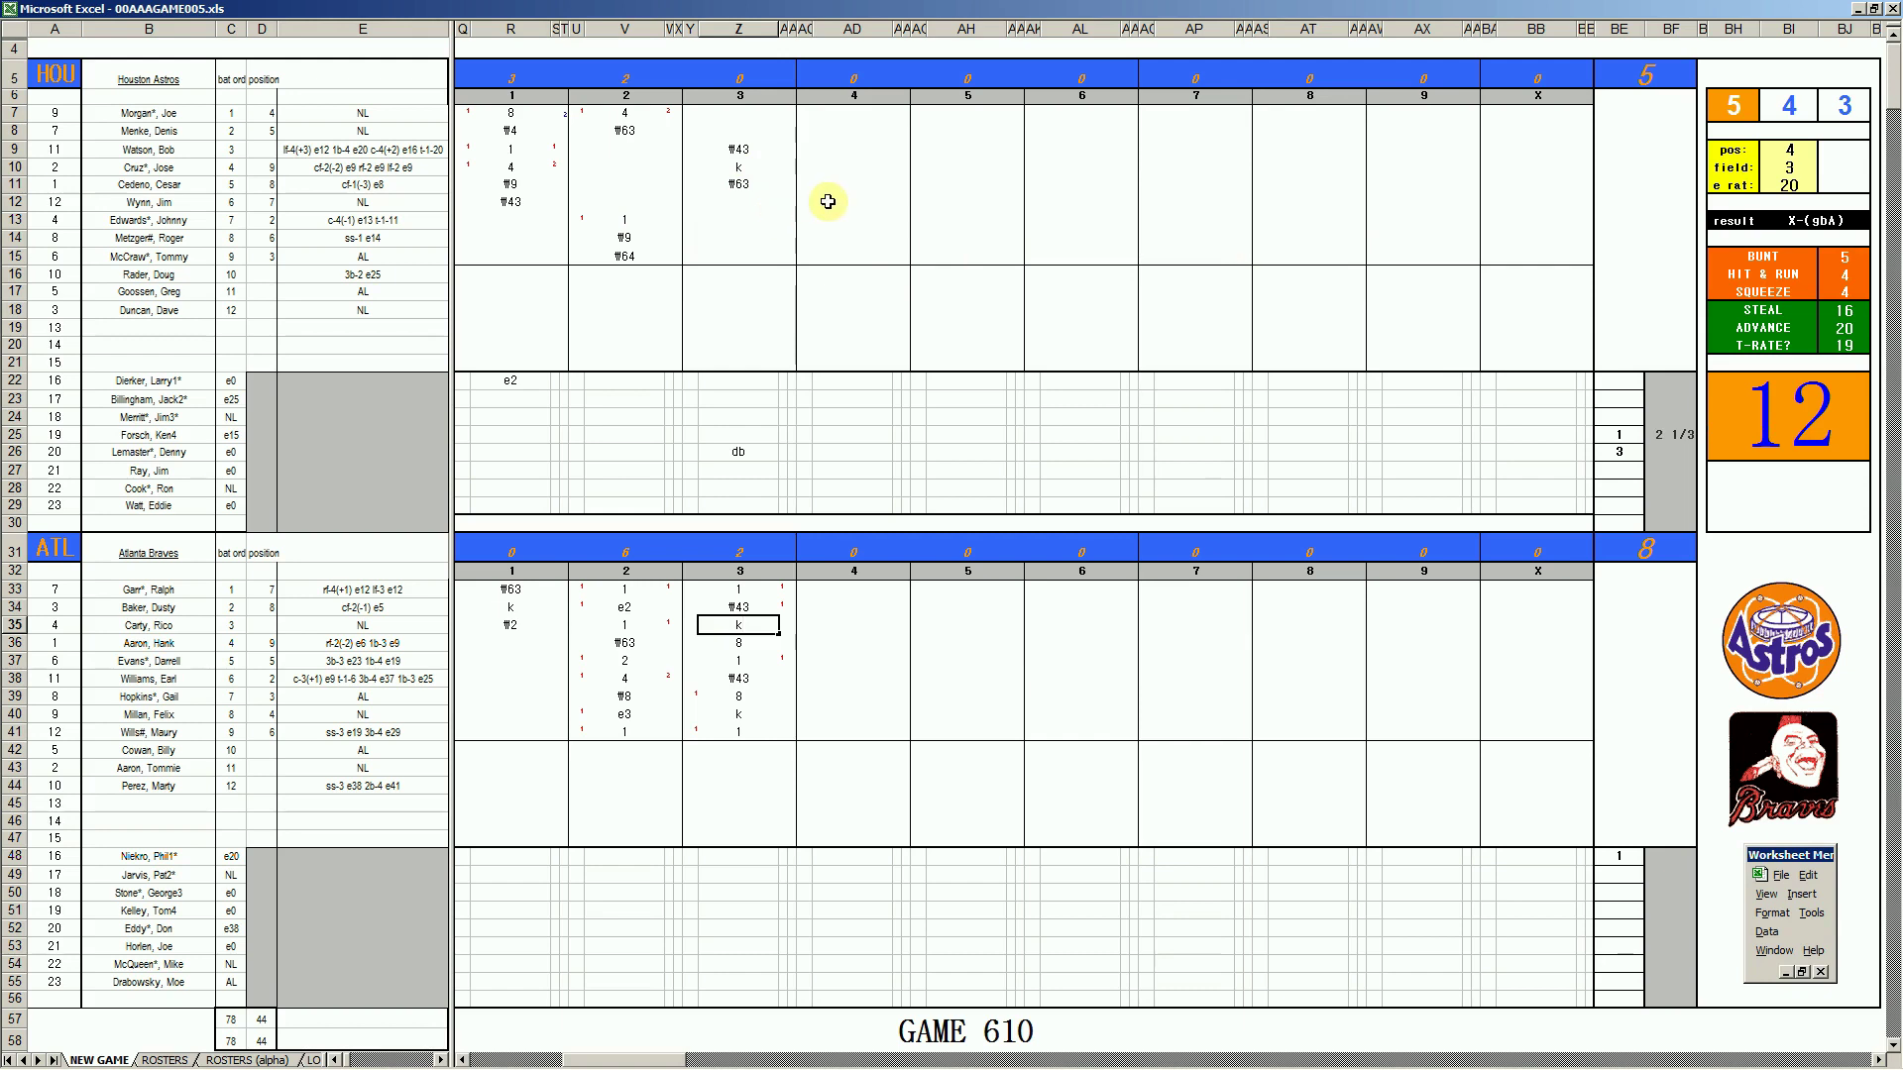
Enter #63 in AD12 for Houston's sixth batter in the fourth inning
left_click(827, 202)
key("Up")
key("Down")
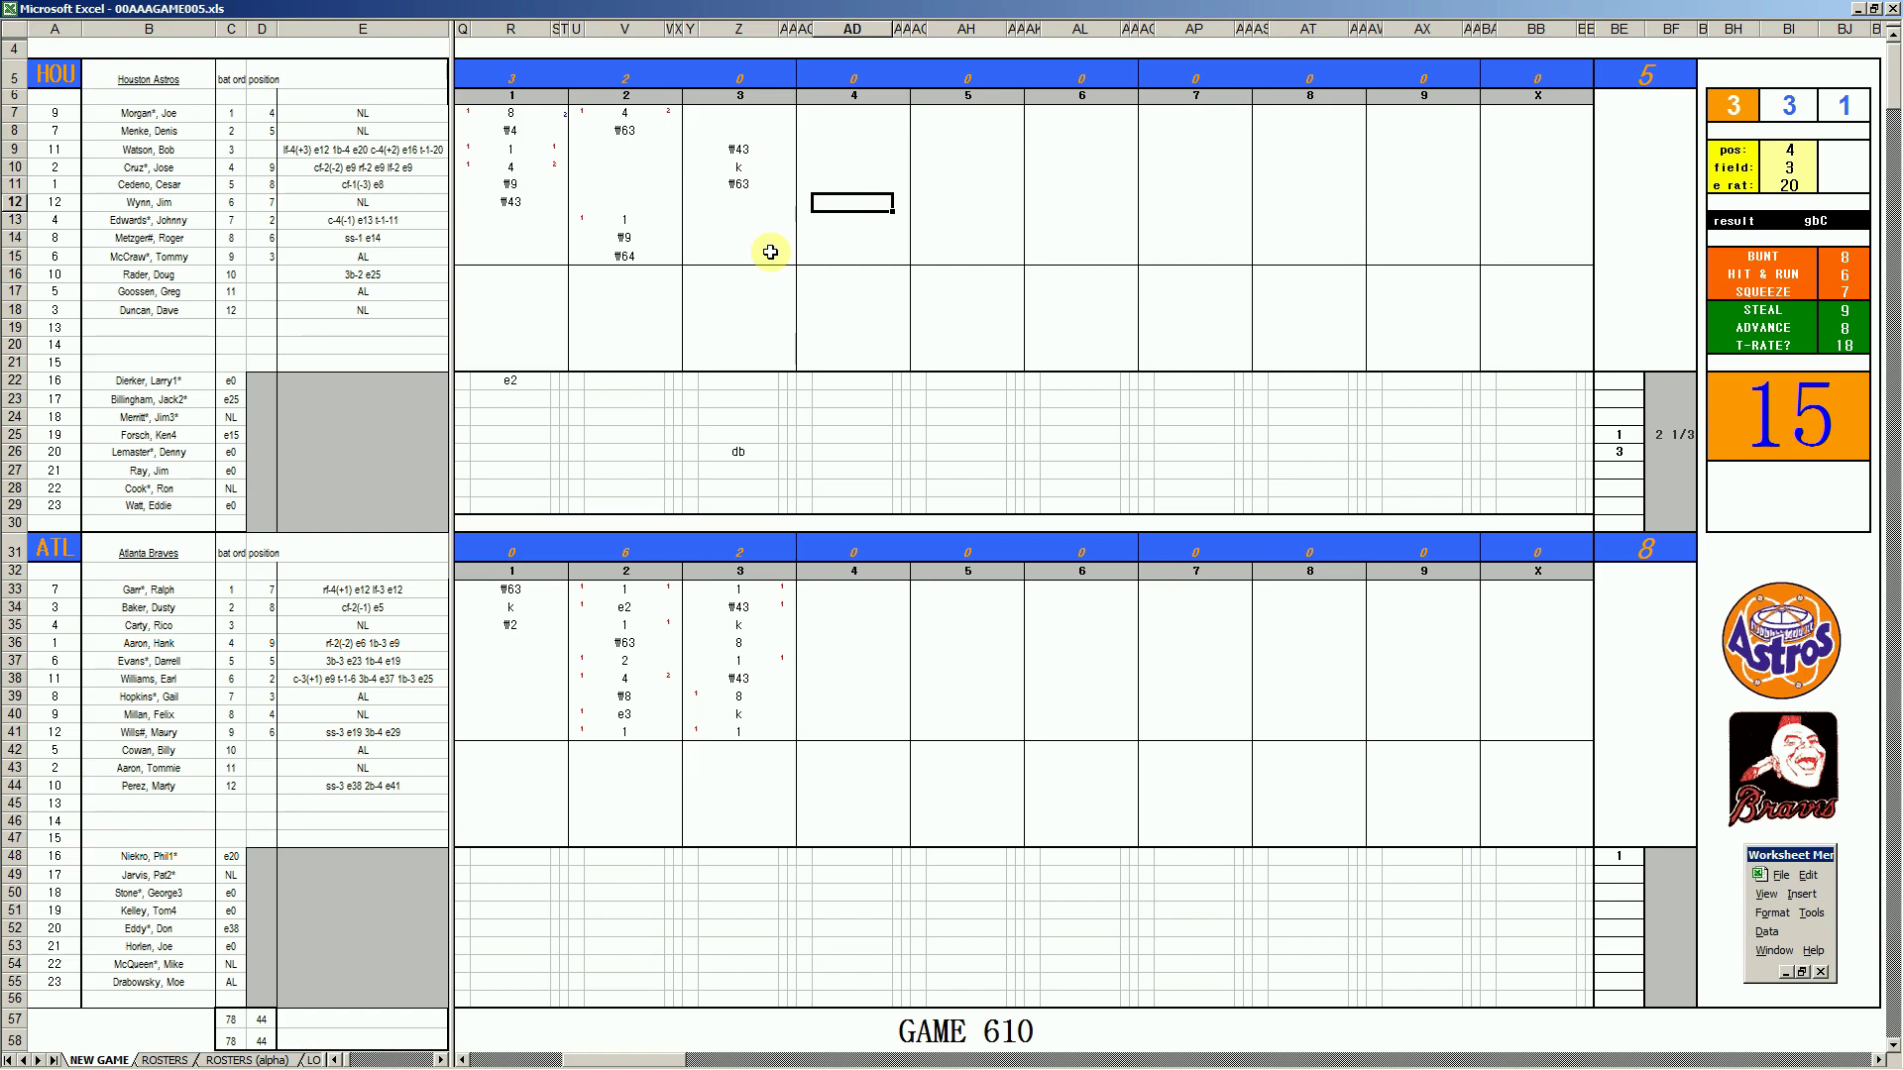
type("#63")
key("Return")
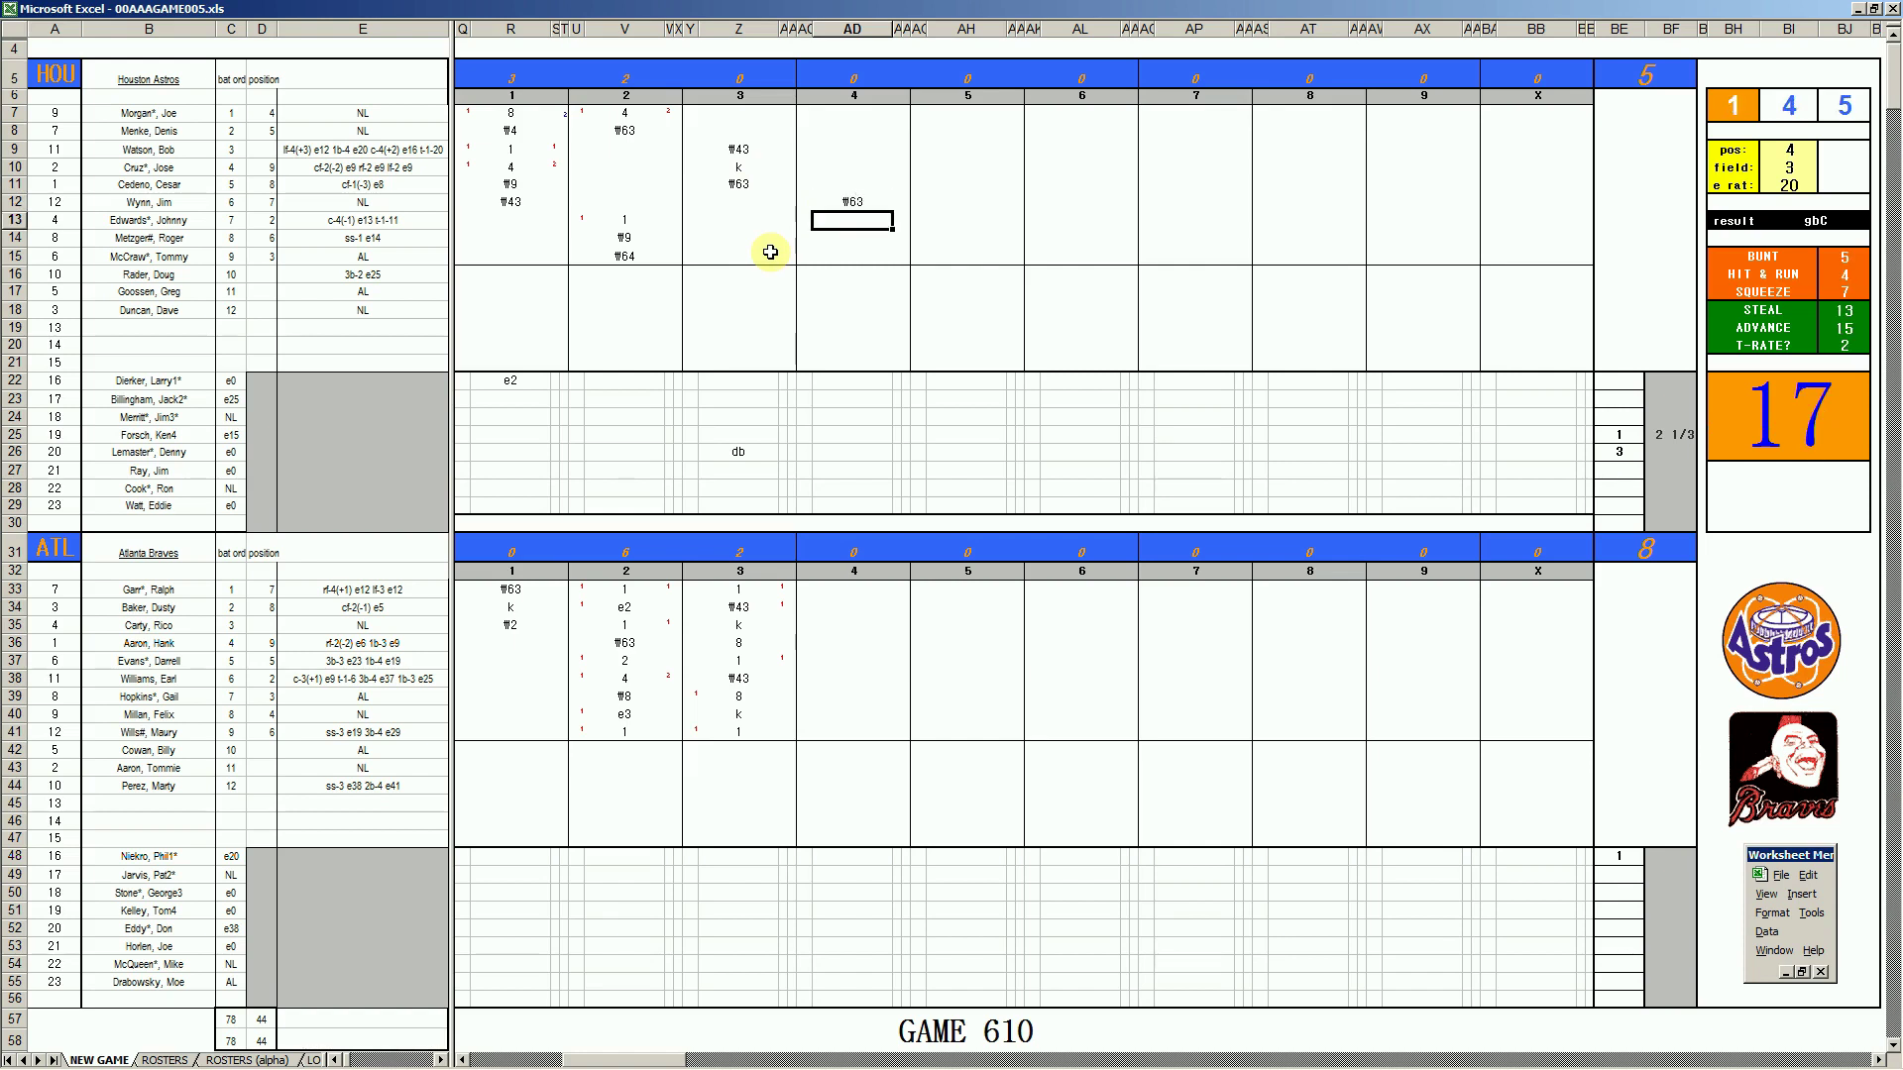
Enter 8 in AD13, 1 in AD14 and #36 in AD15 for Houston's seventh to ninth batters in the fourth inning
type("8")
key("Return")
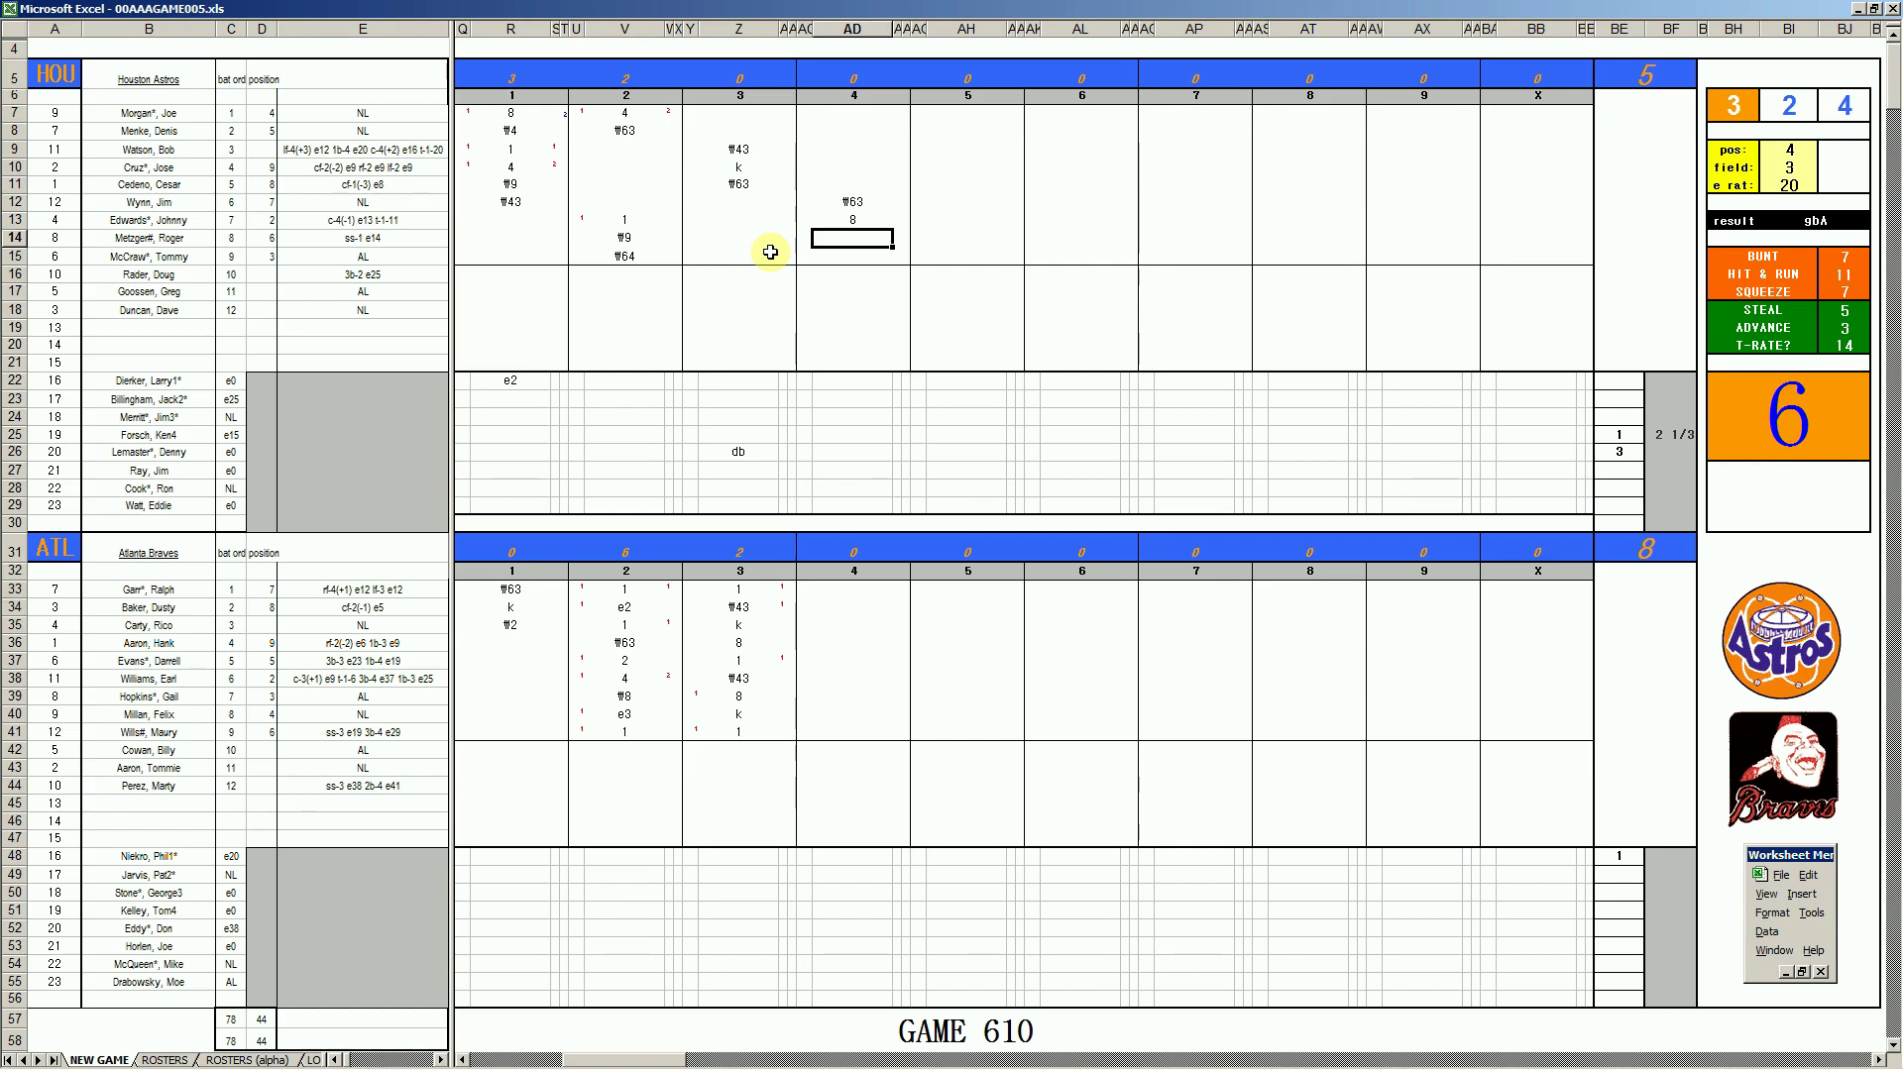
type("1")
key("Return")
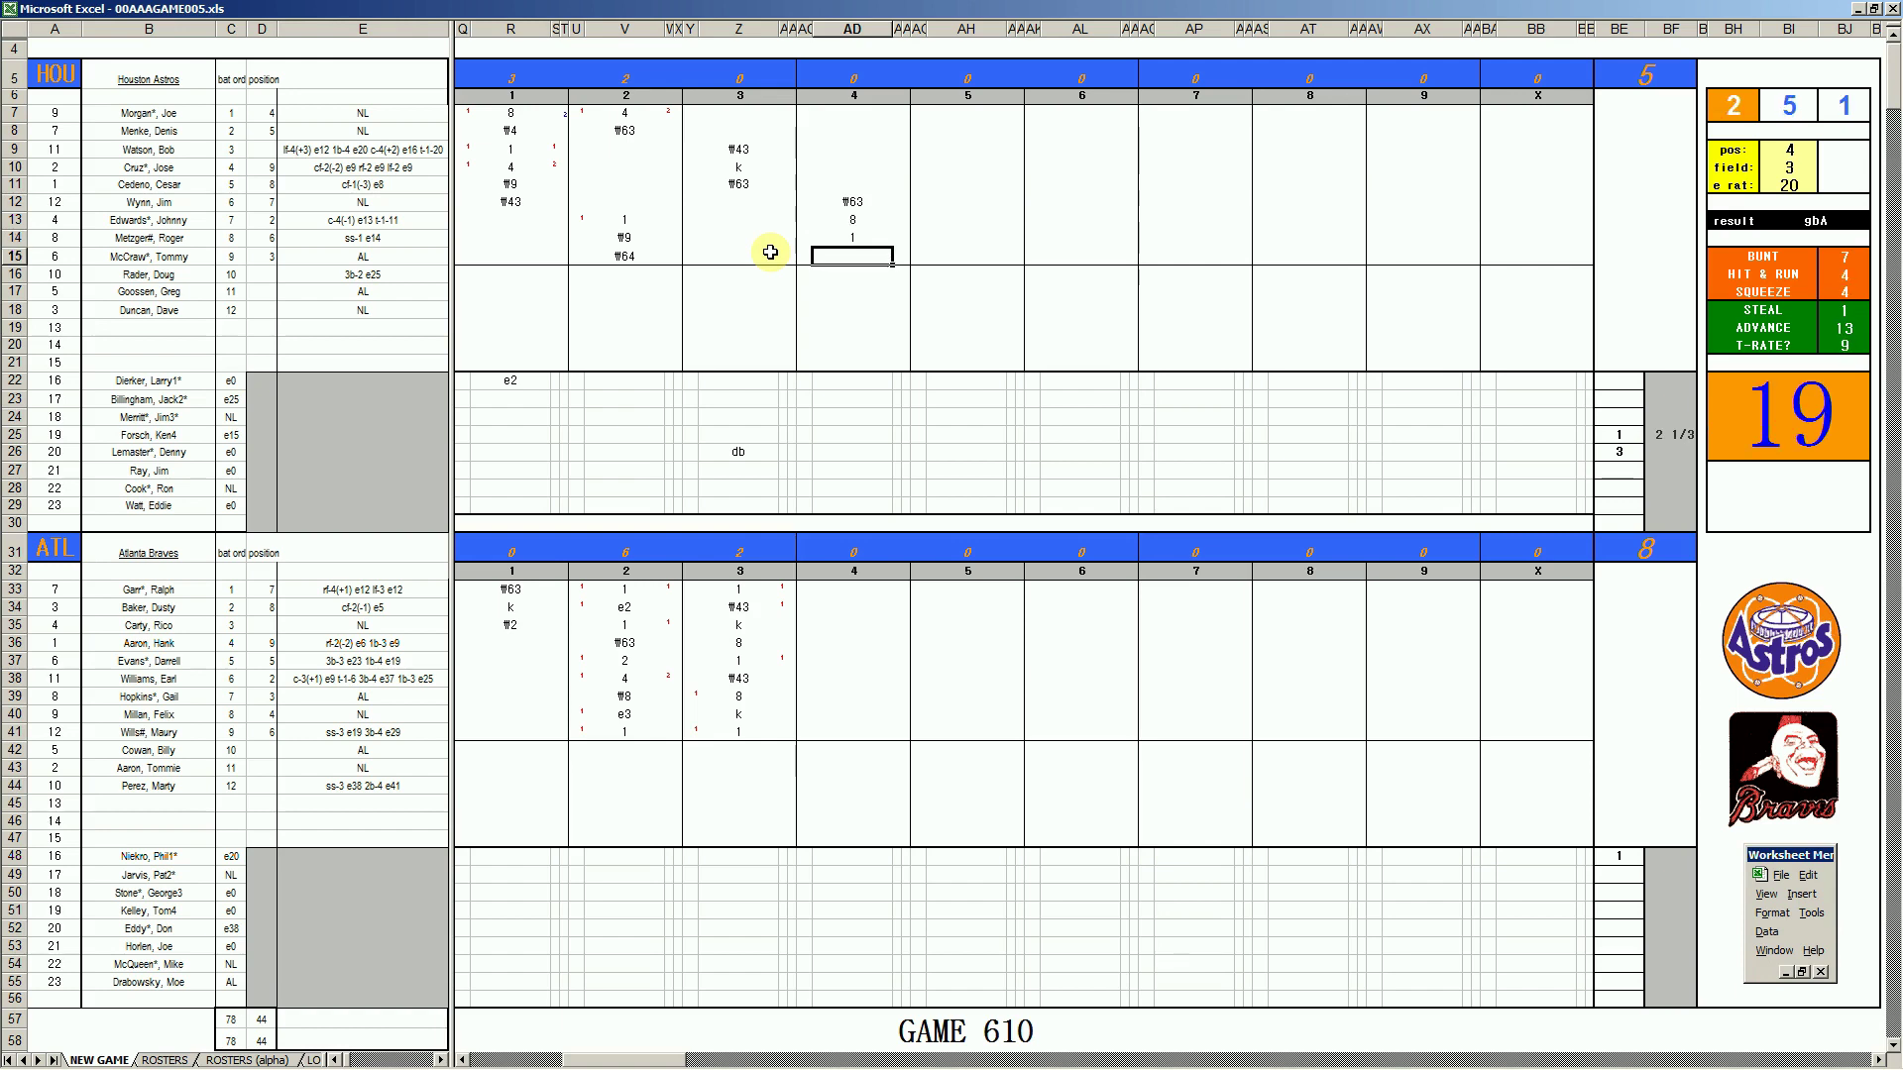
type("#36")
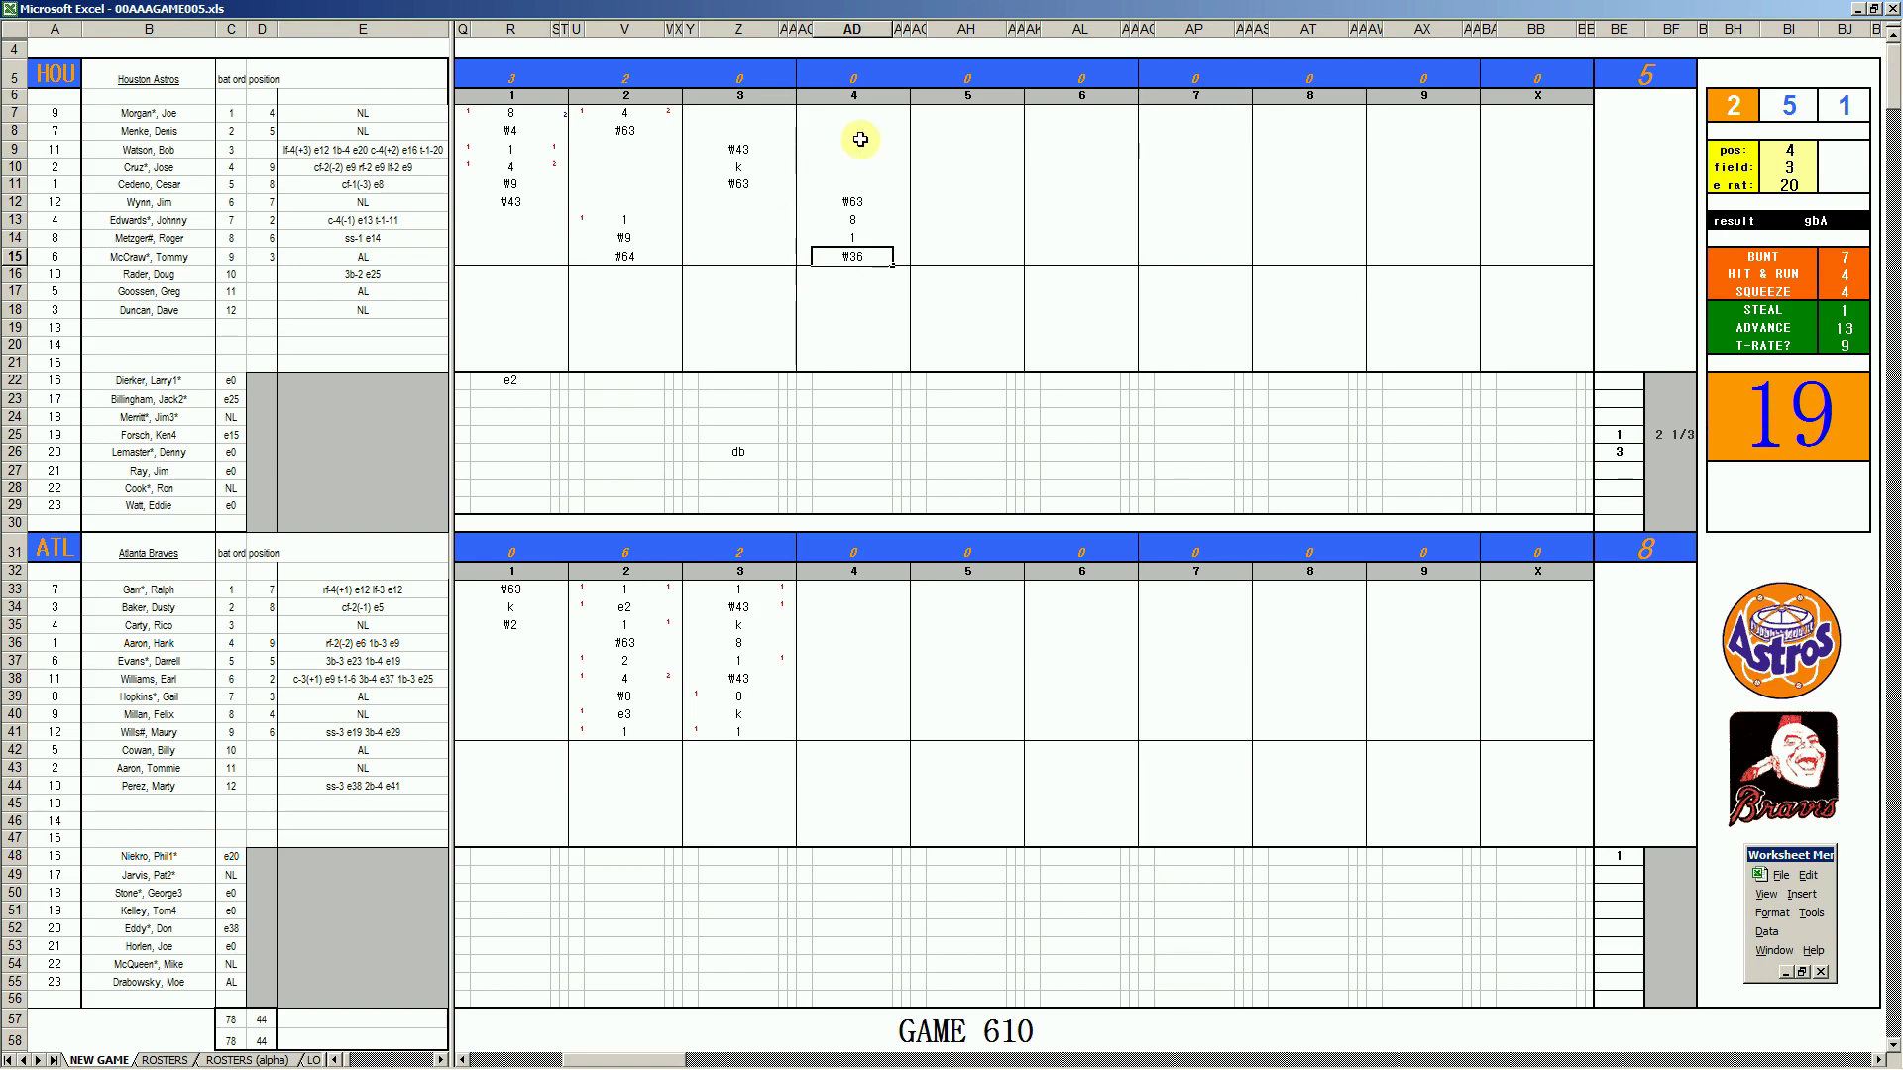
Enter 1 in AD7 for Houston's leadoff batter with a 1 after it, and mark a run of 1 beside AD13 for the seventh batter
left_click(845, 112)
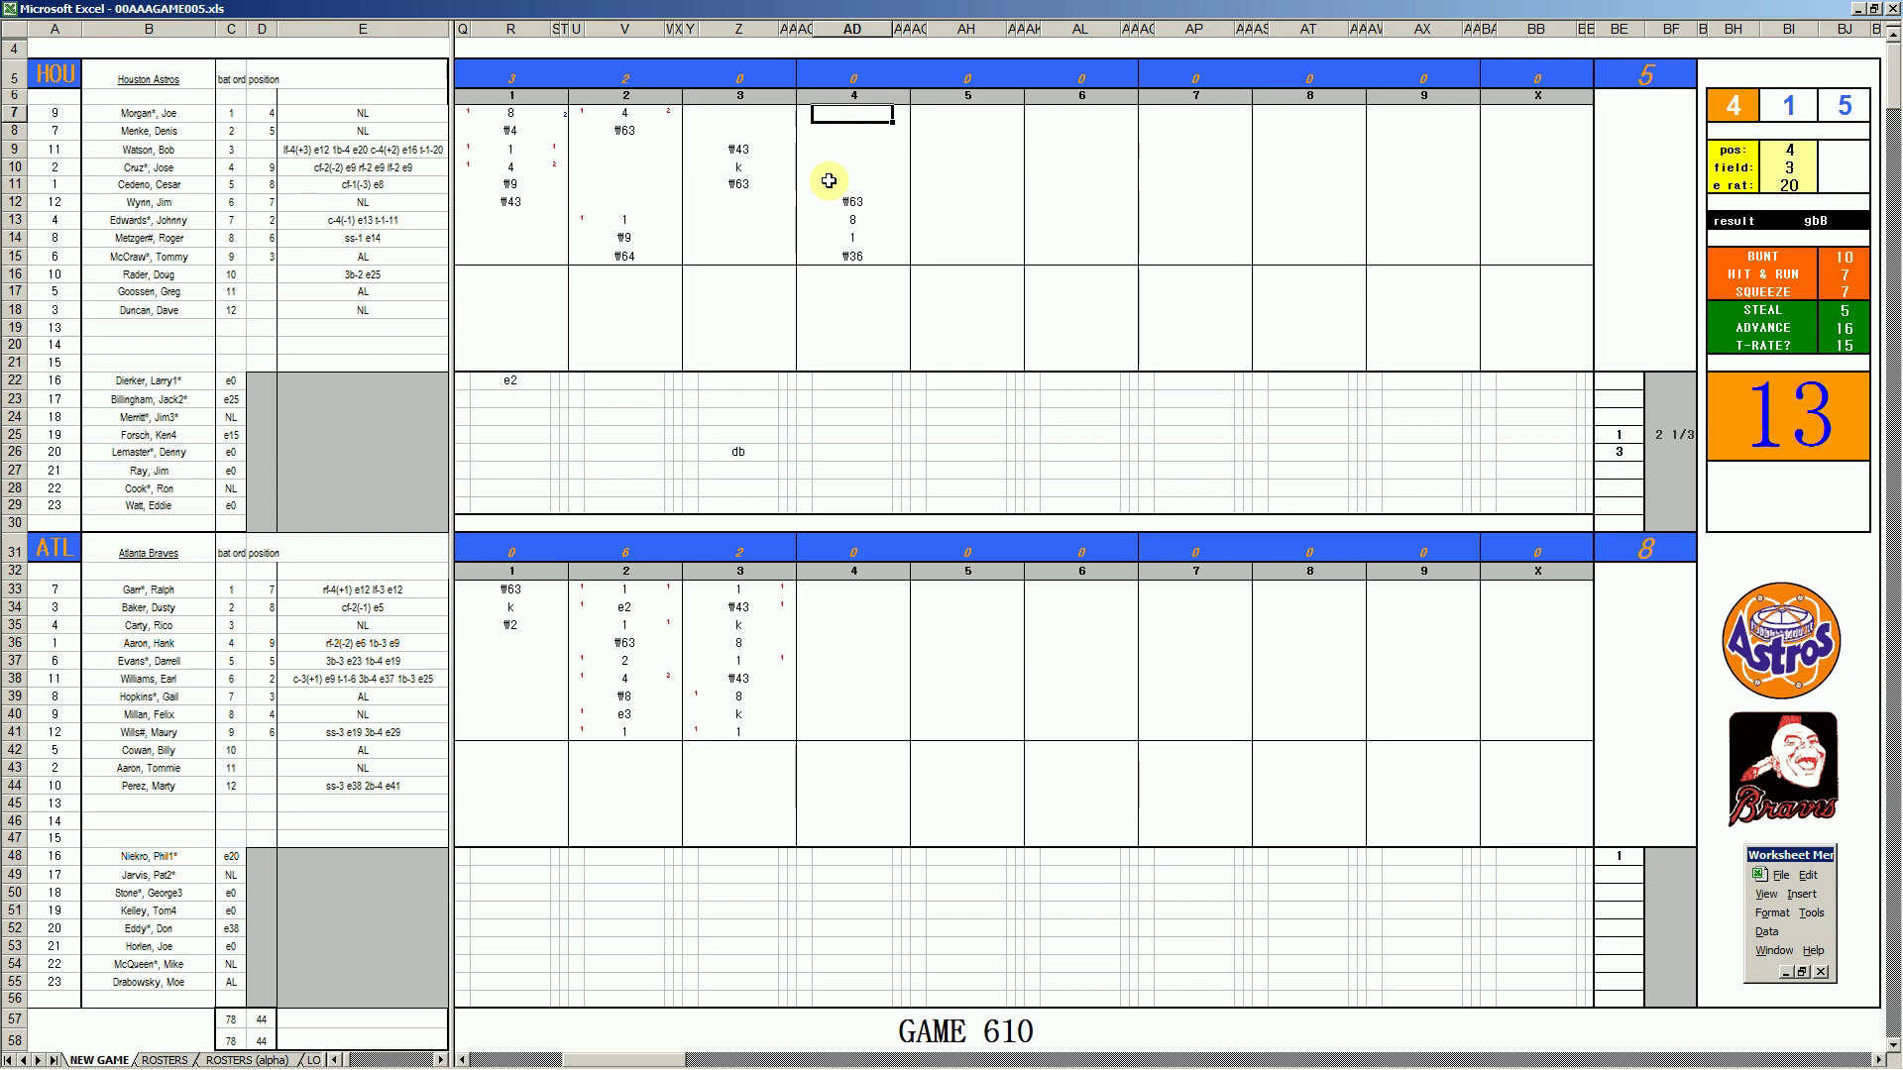
type("1")
key("Left")
key("Down")
key("Down")
key("Down")
key("Down")
key("Down")
key("Down")
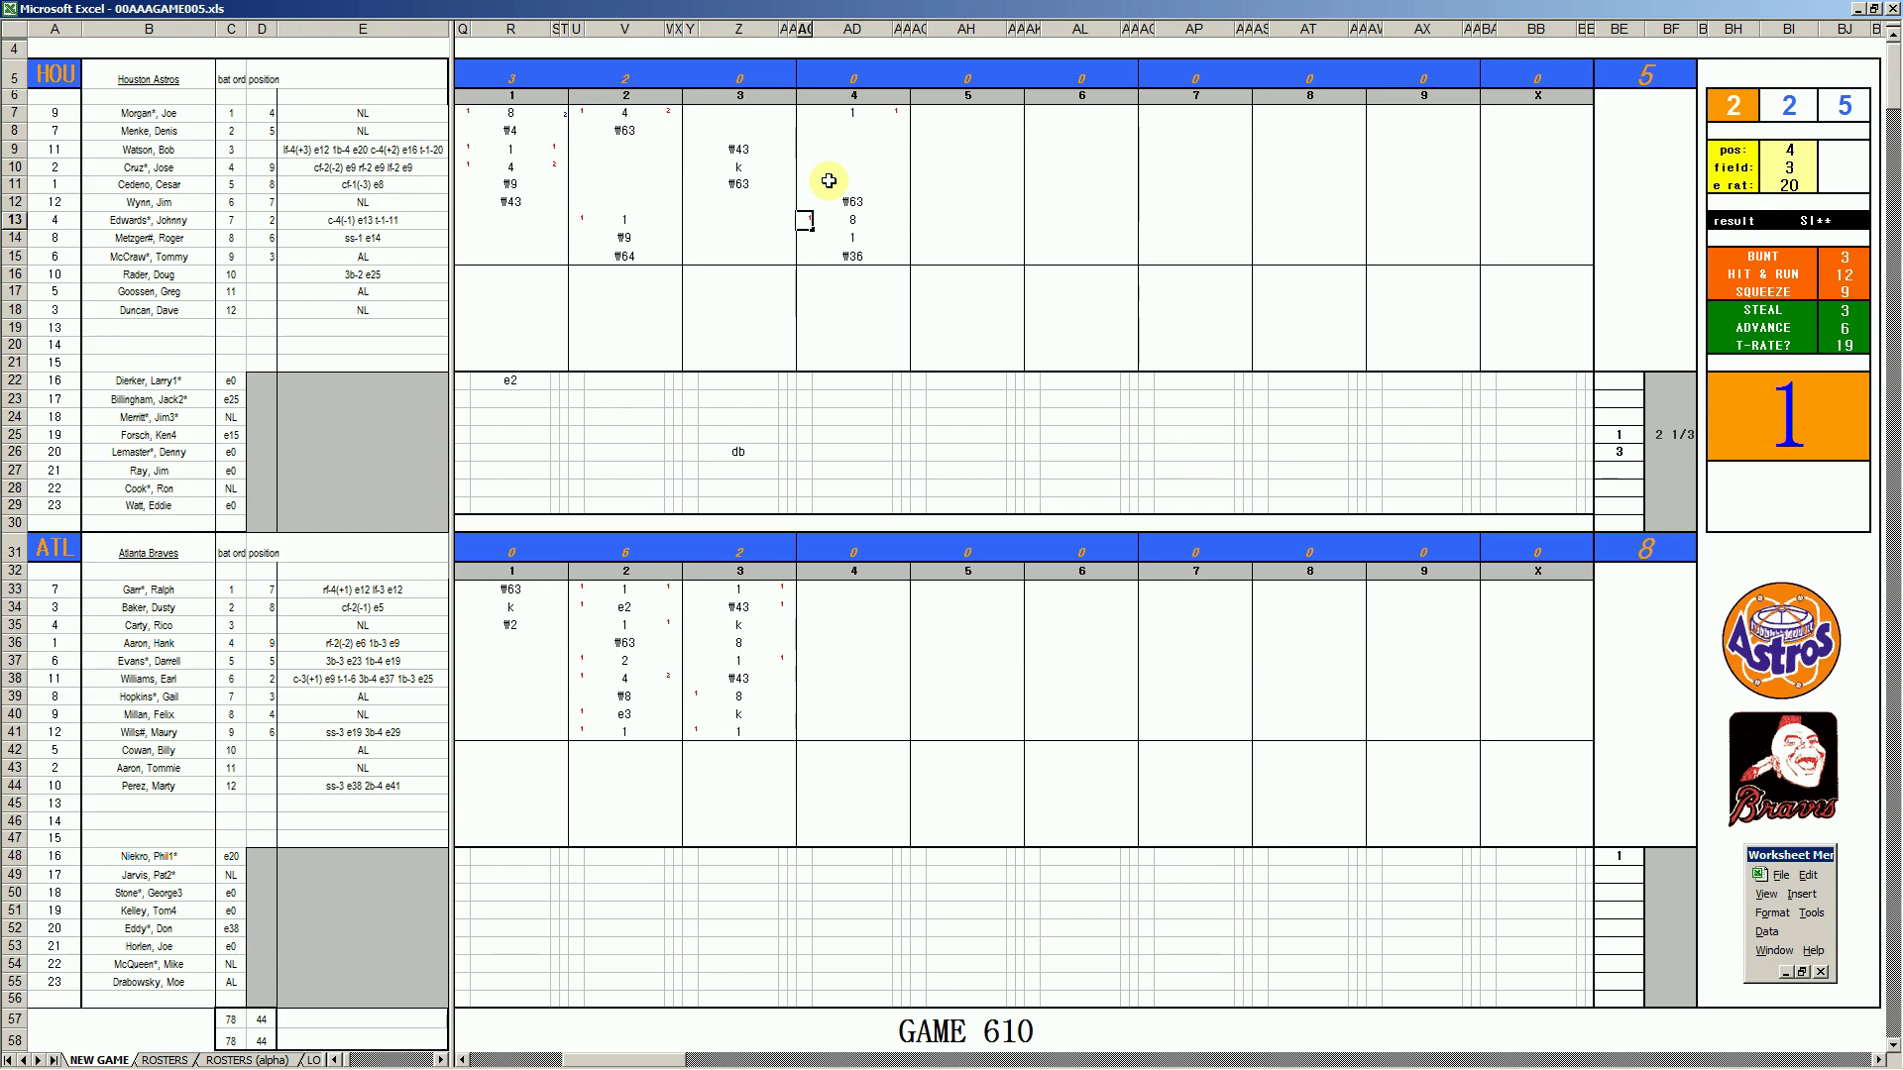
Enter #9 in AD8 for Houston's second batter in the fourth inning
left_click(854, 131)
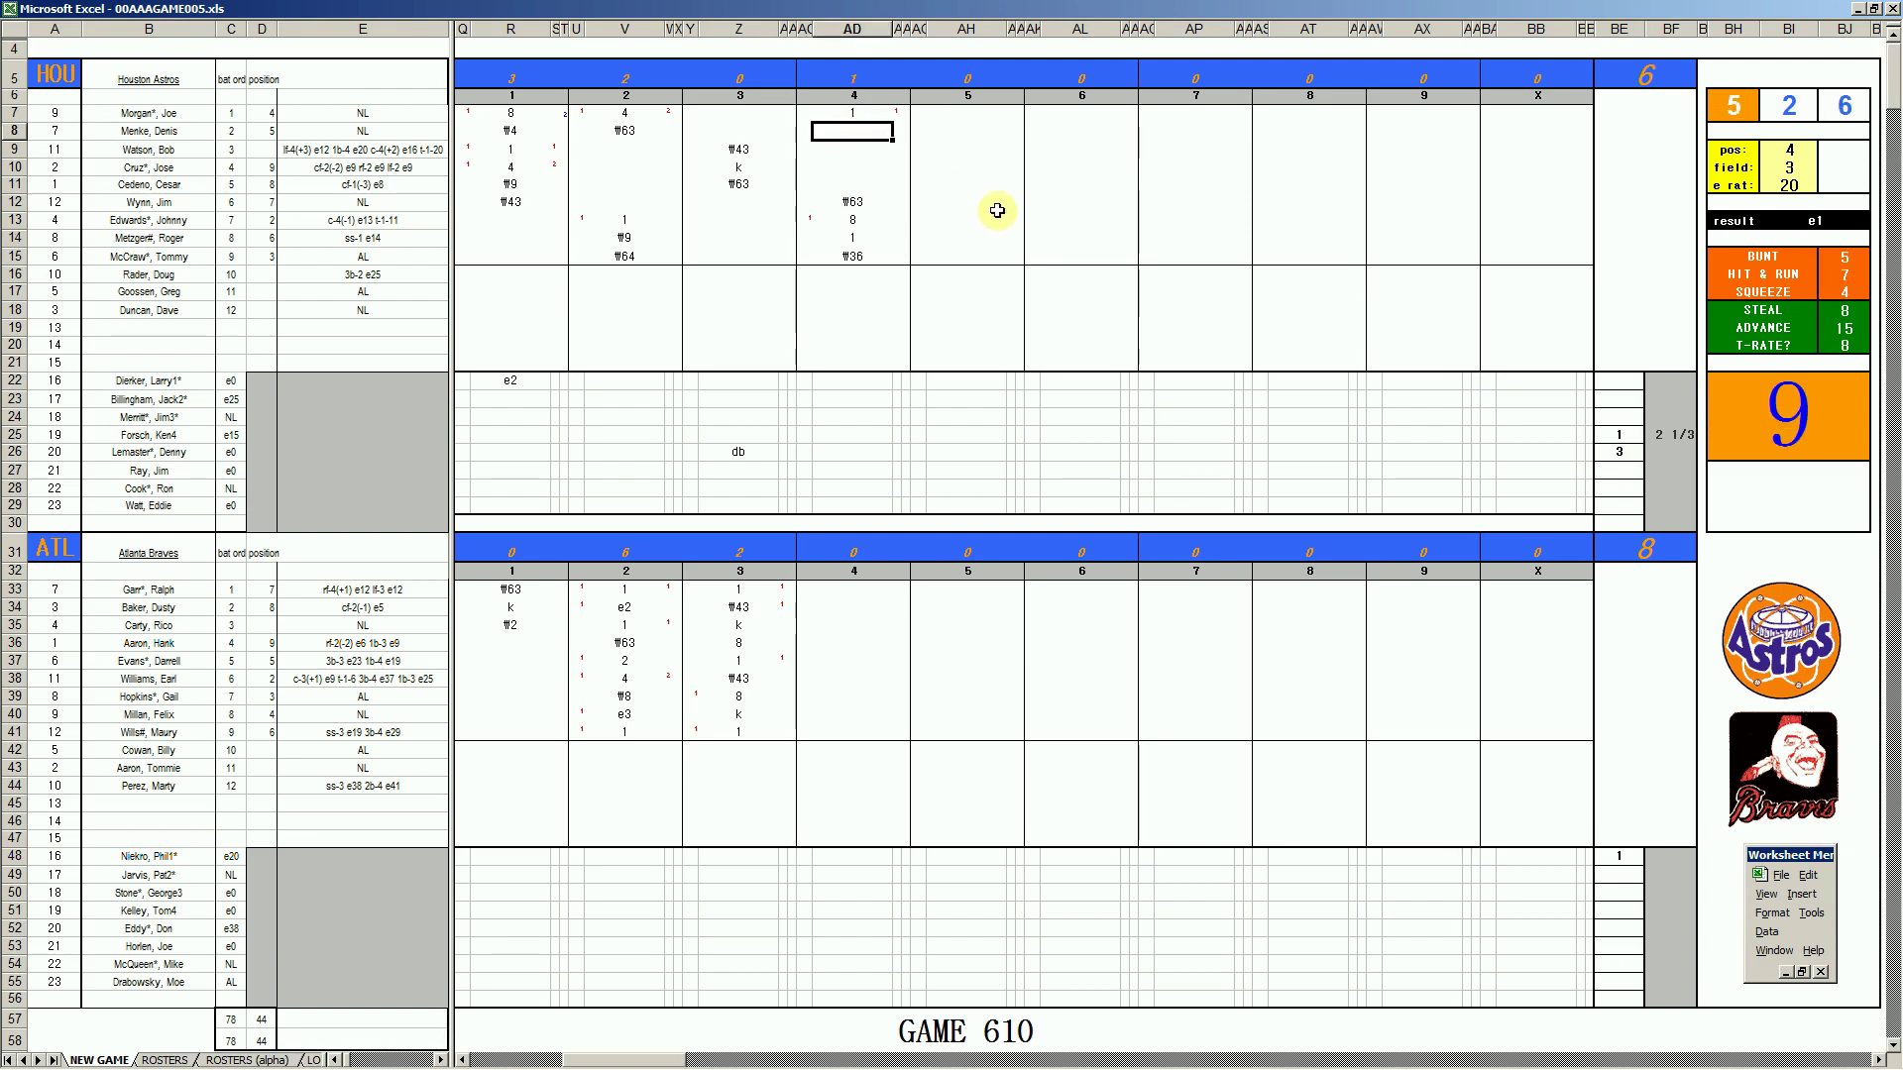
type("#9")
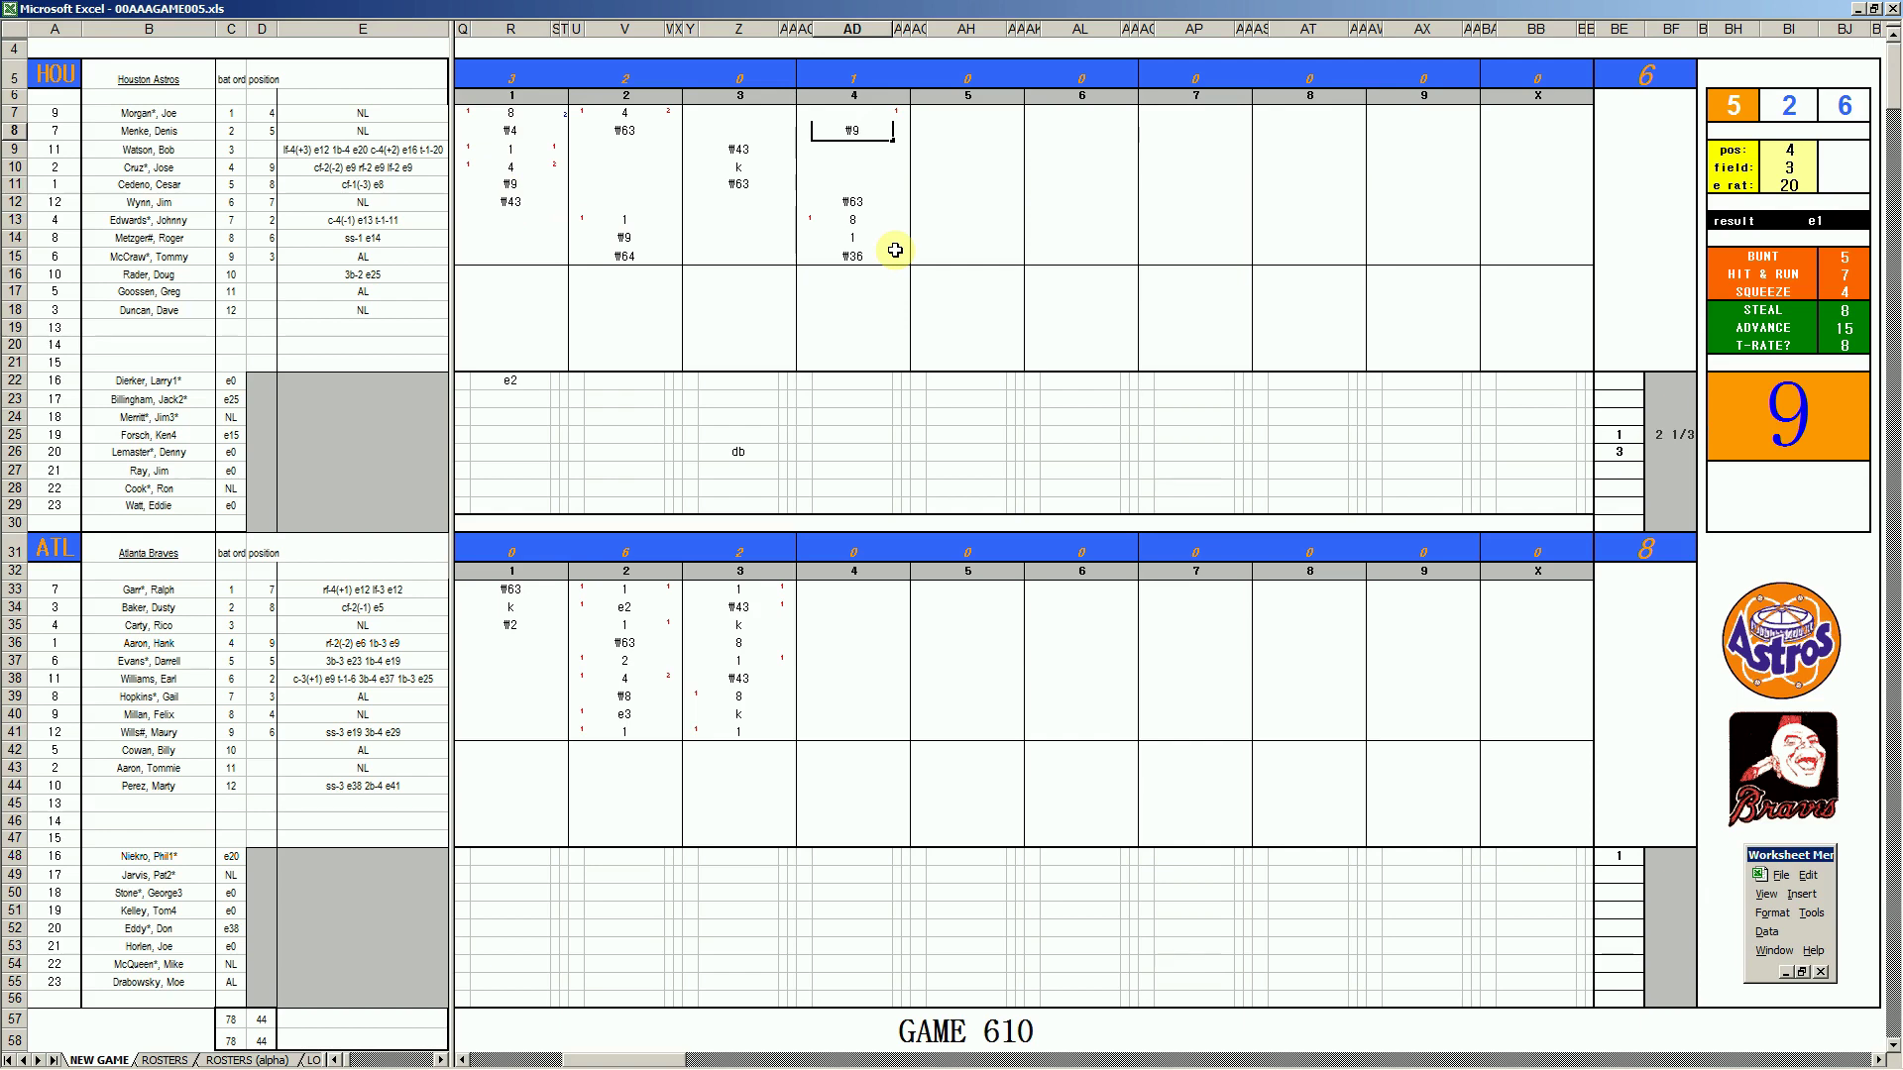
Enter #3 in AD36, 2 in AD37 and k in AD38 for Atlanta's fourth to sixth batters in the fourth inning
left_click(835, 661)
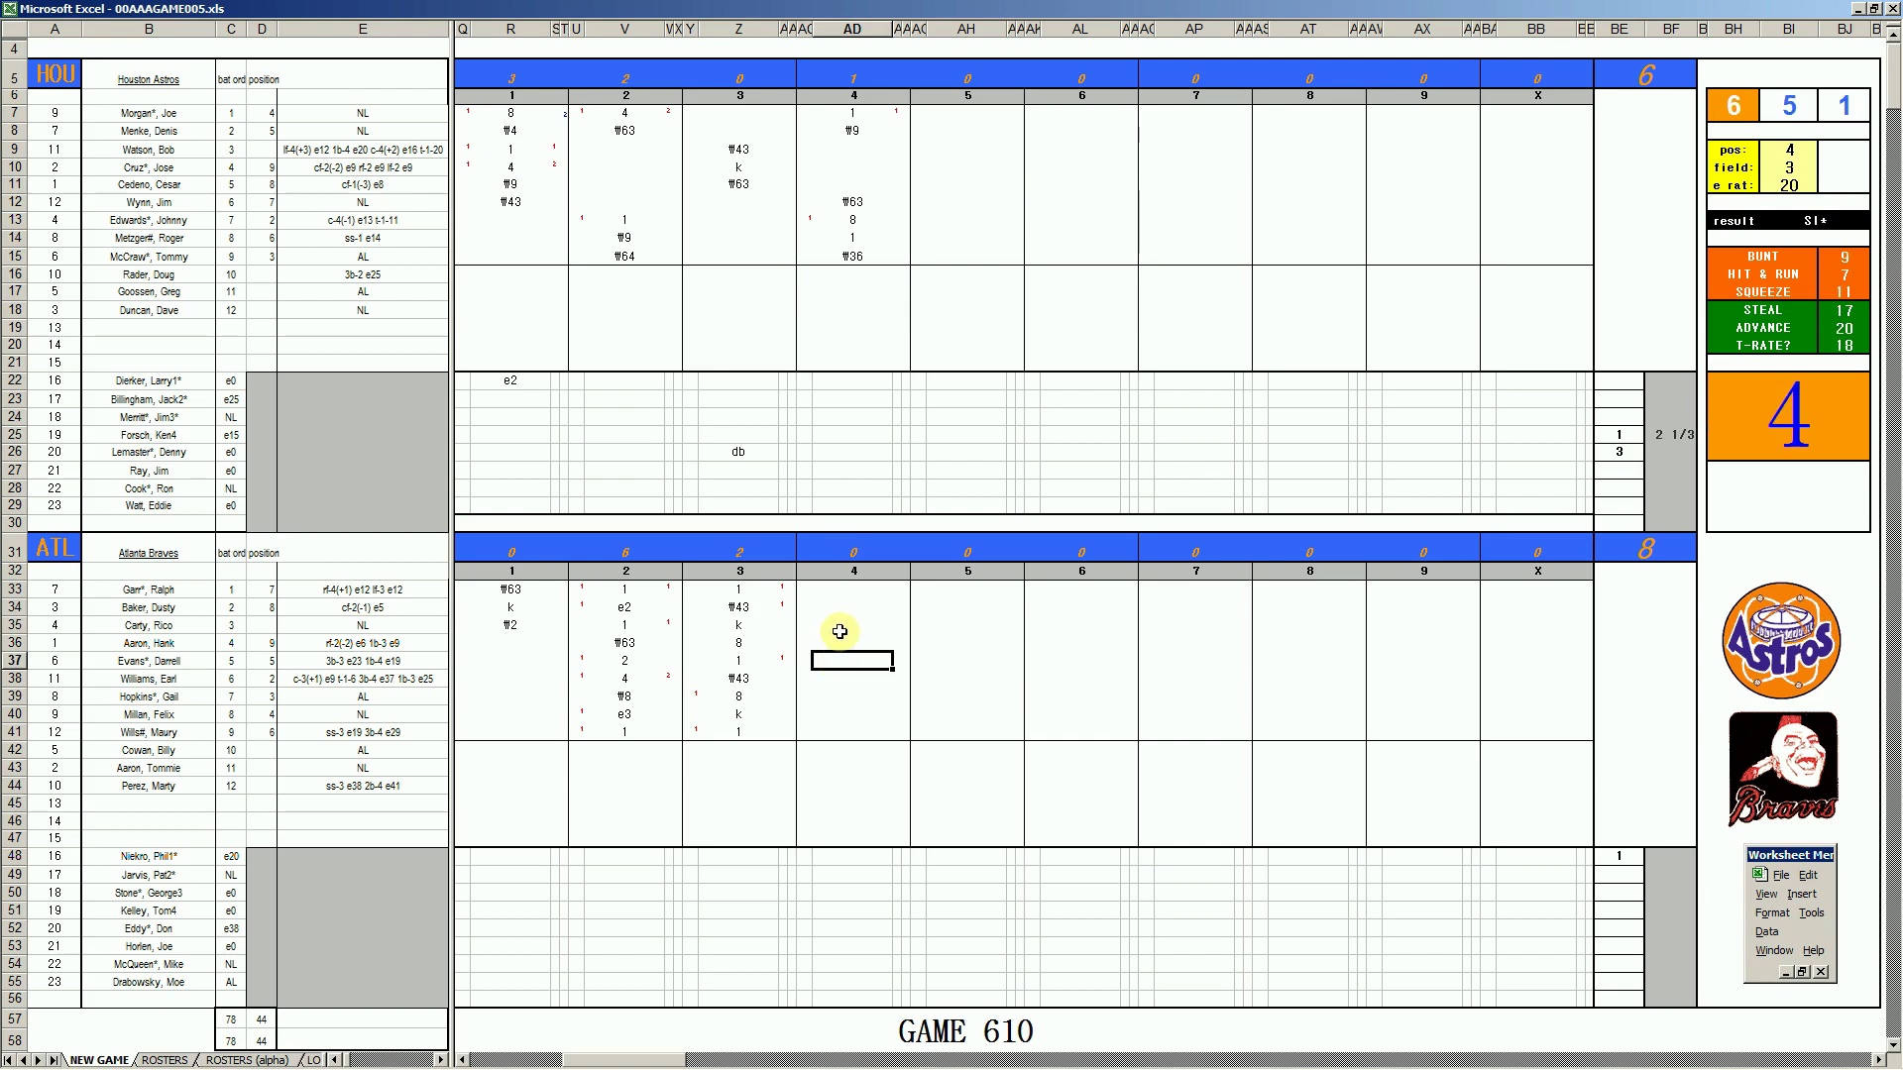
left_click(841, 640)
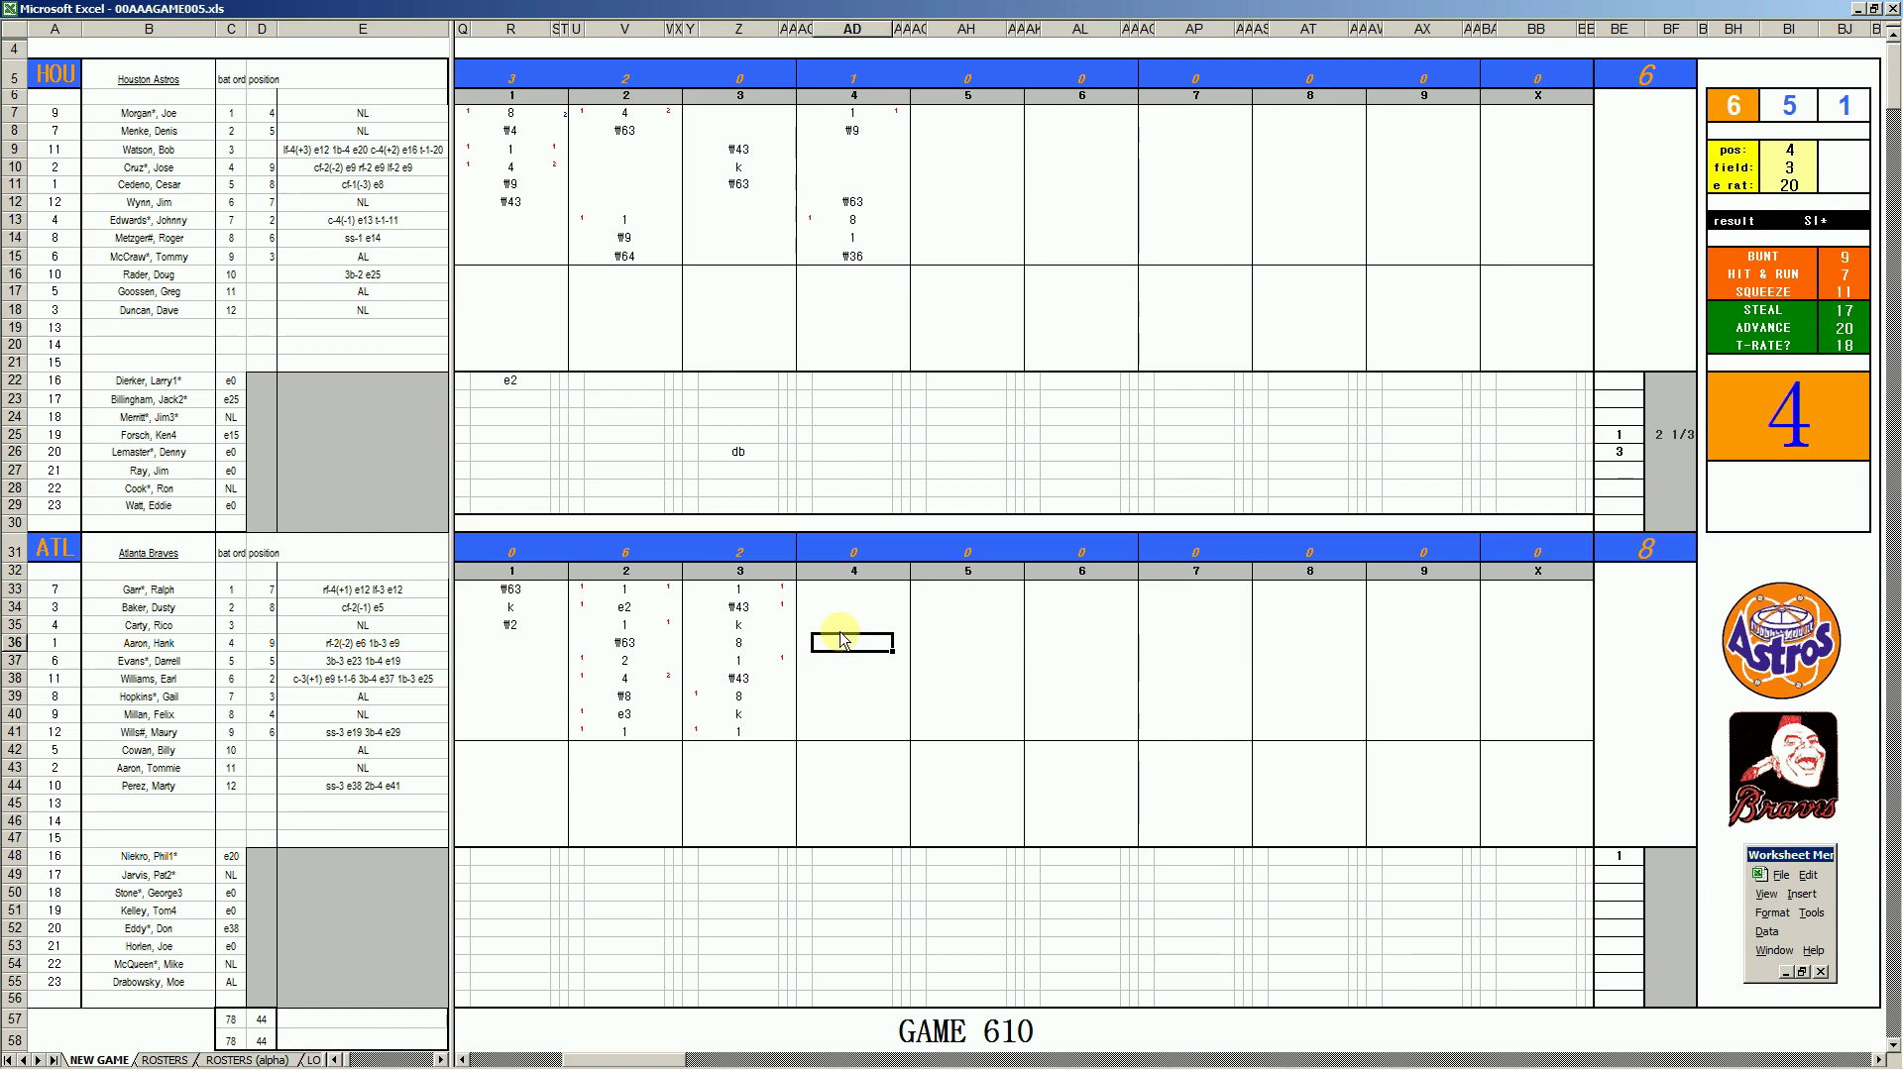
type("#3")
key("Return")
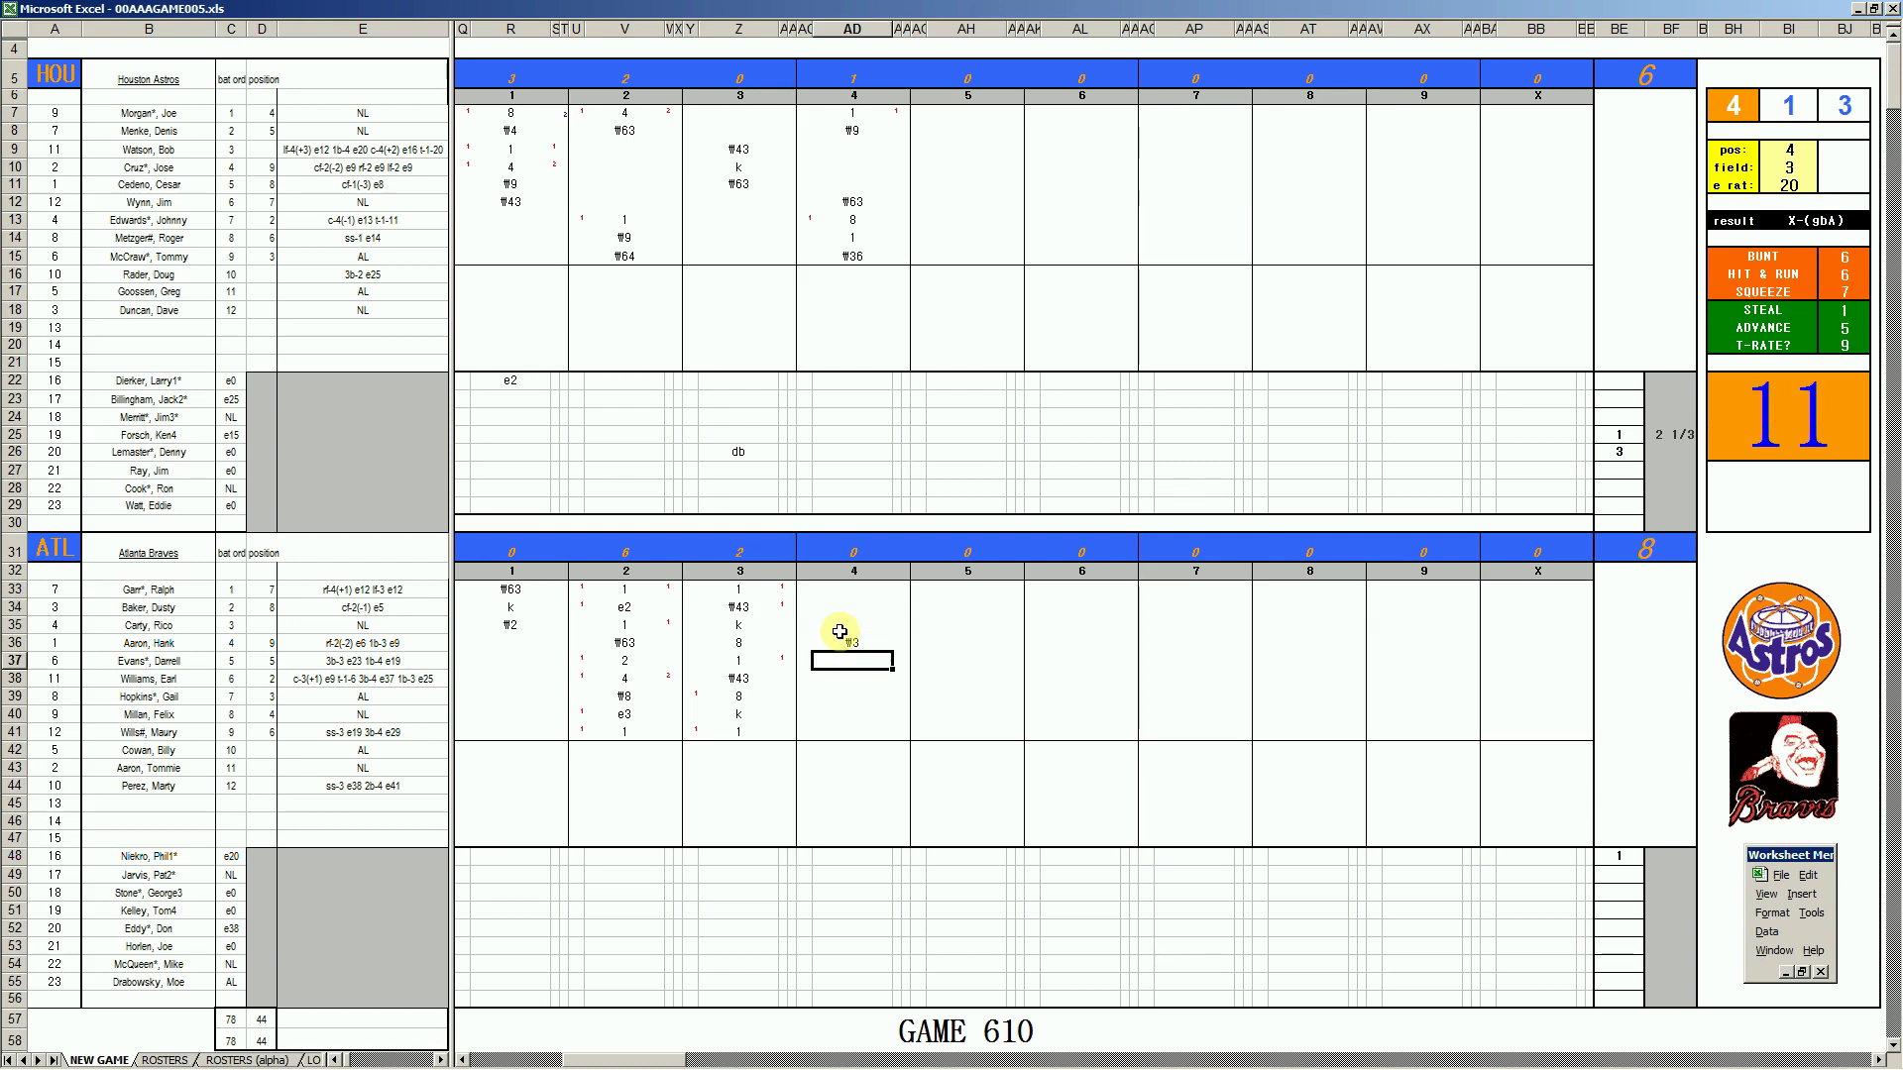
type("2")
key("Return")
type("k")
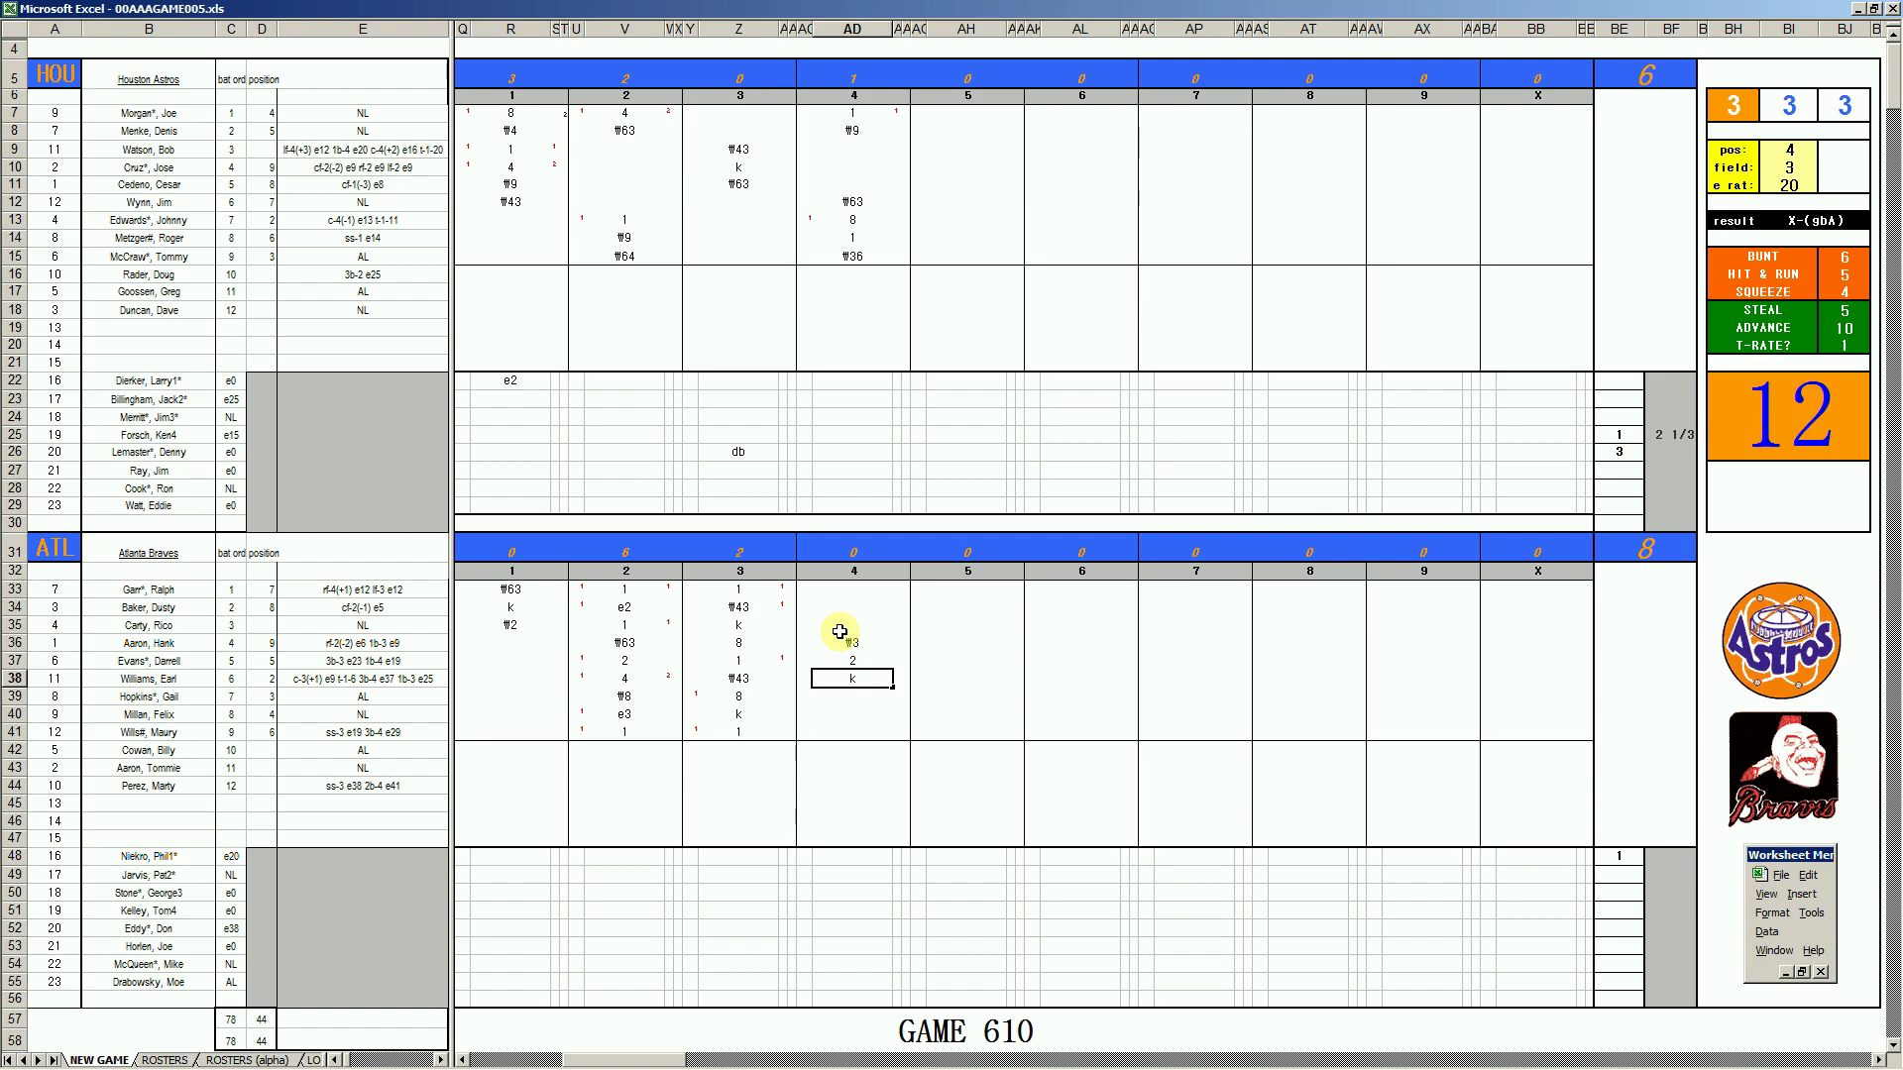
key("Return")
Enter 2 in AD43 for Atlanta's substitute batter with a 1 after it, and mark a run of 1 beside AD37 for the fifth batter
key("Return")
key("Return")
key("Return")
key("Return")
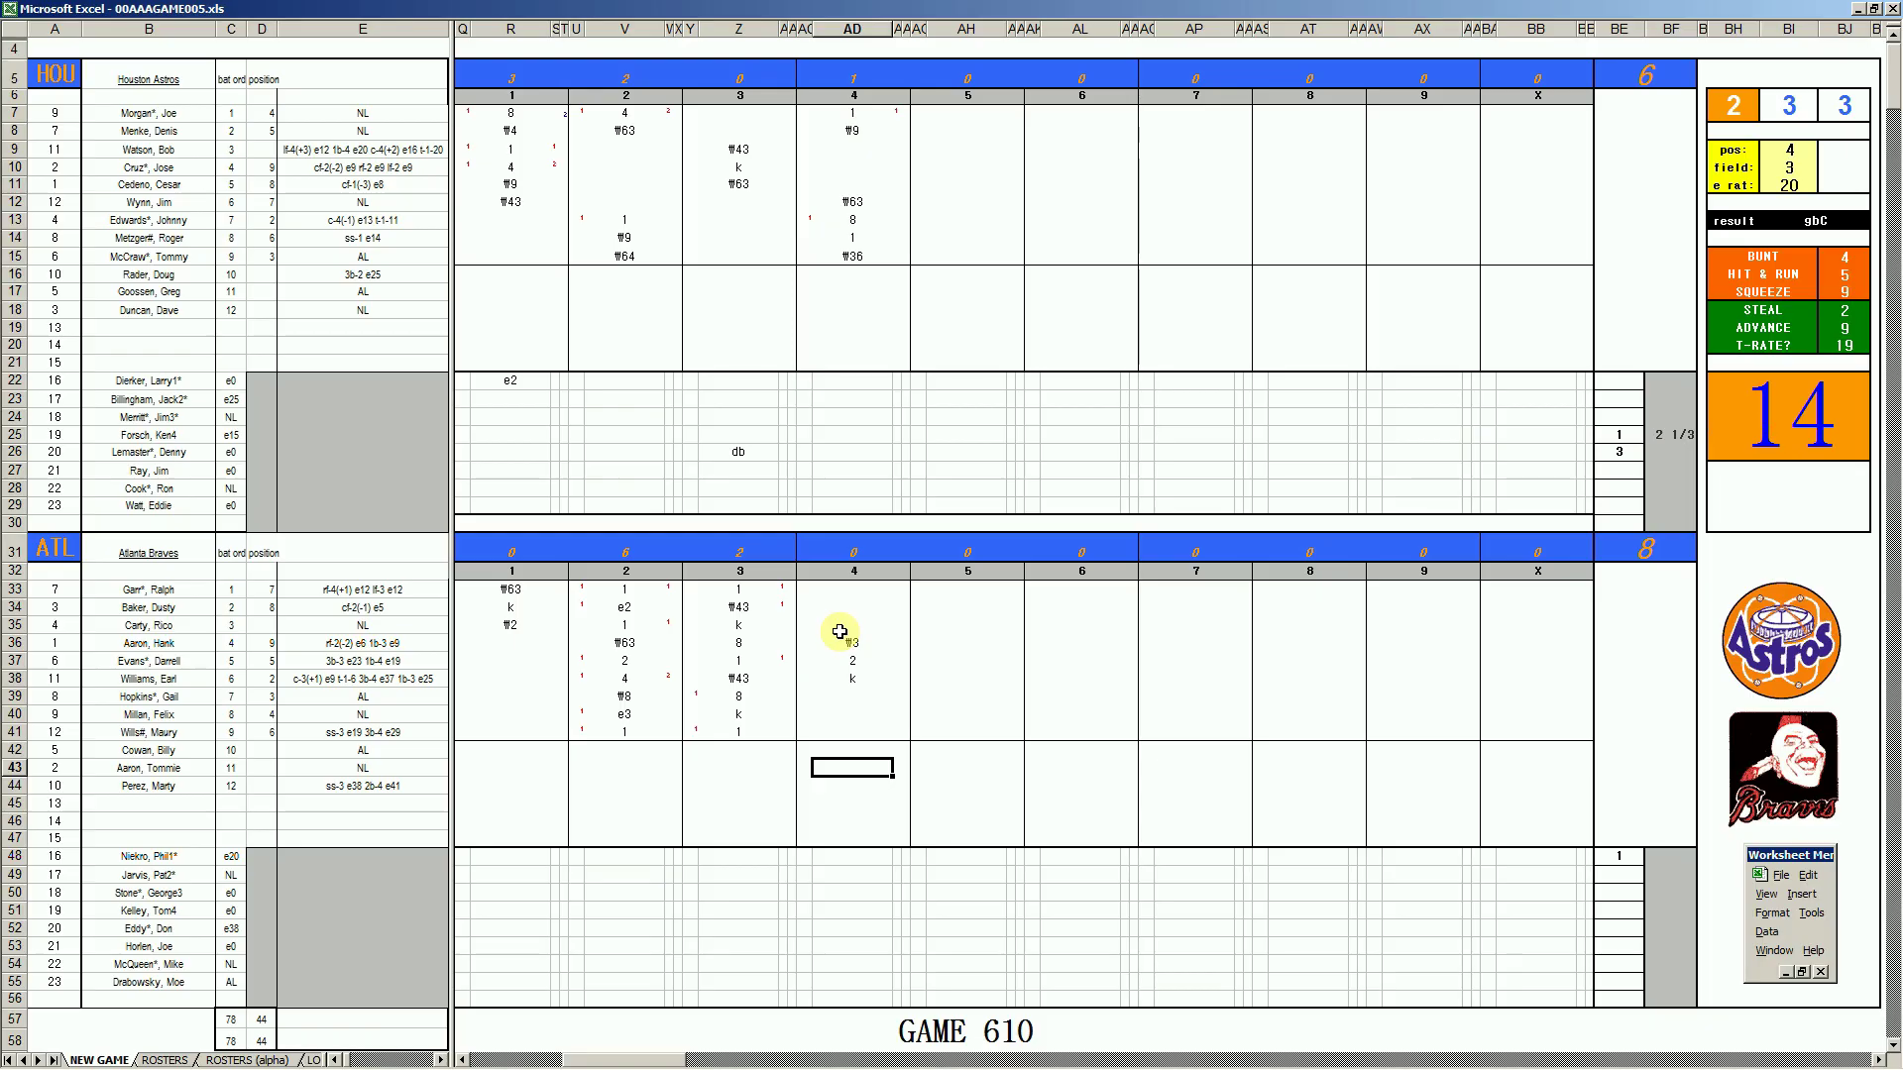
type("2")
key("Return")
key("Up")
key("Up")
key("Up")
key("Up")
key("Up")
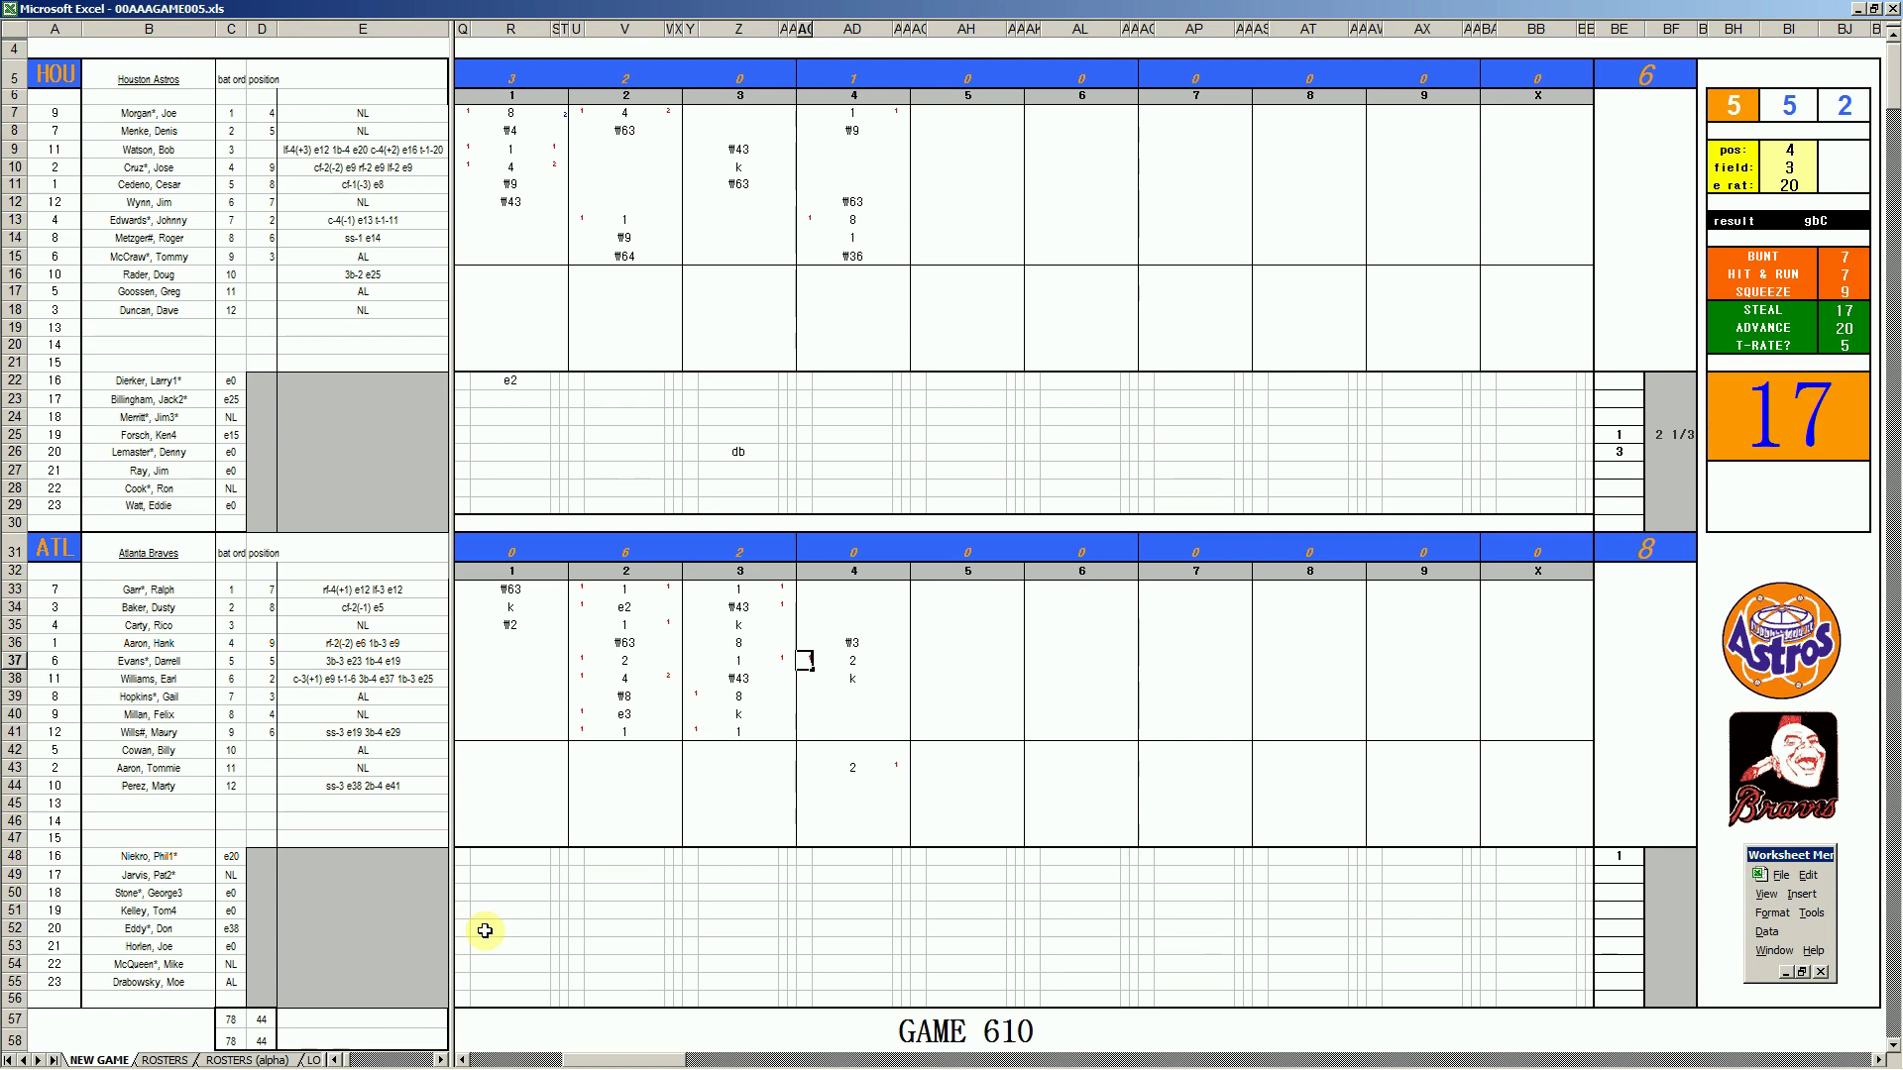
key("Return")
Enter 1 in AD40 for Atlanta's eighth batter with a 1 after it, and mark a run of 1 beside AD43 for the substitute
key("Down")
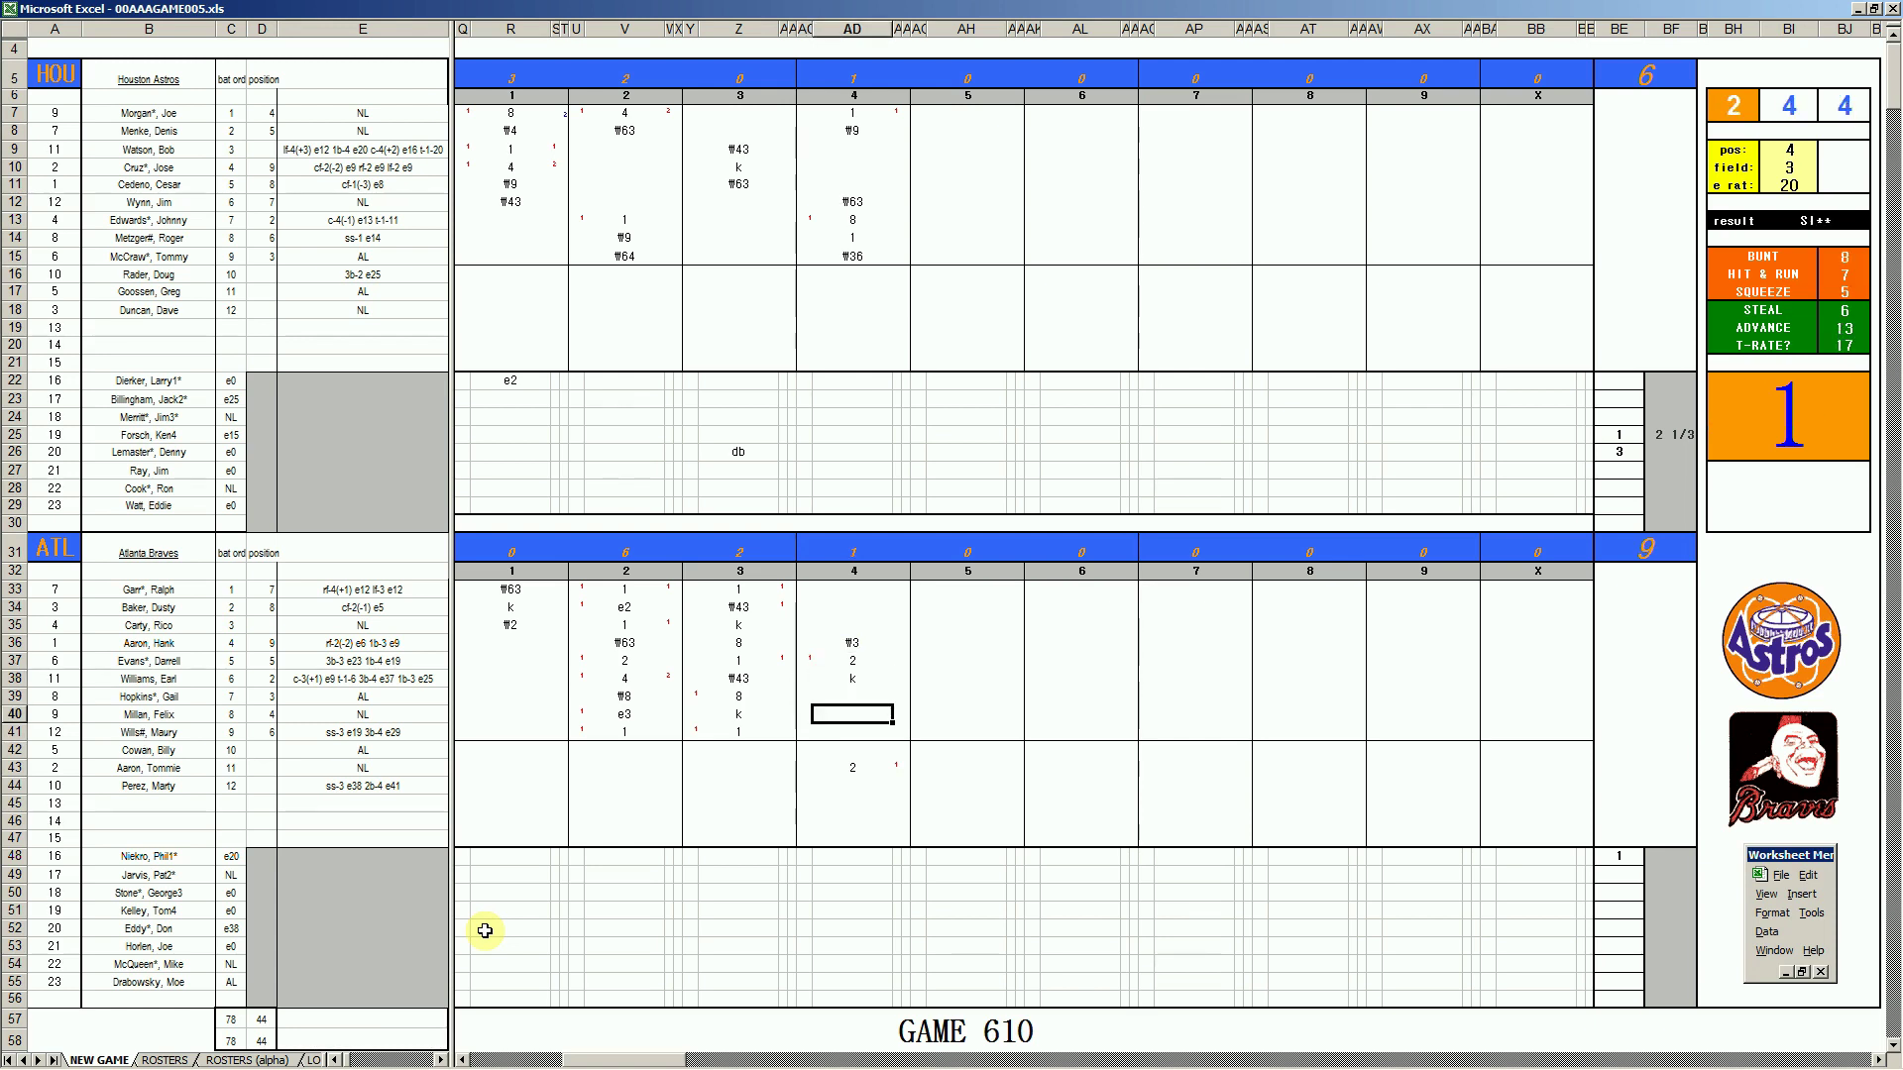
type("1")
key("Left")
key("Down")
key("Down")
key("Down")
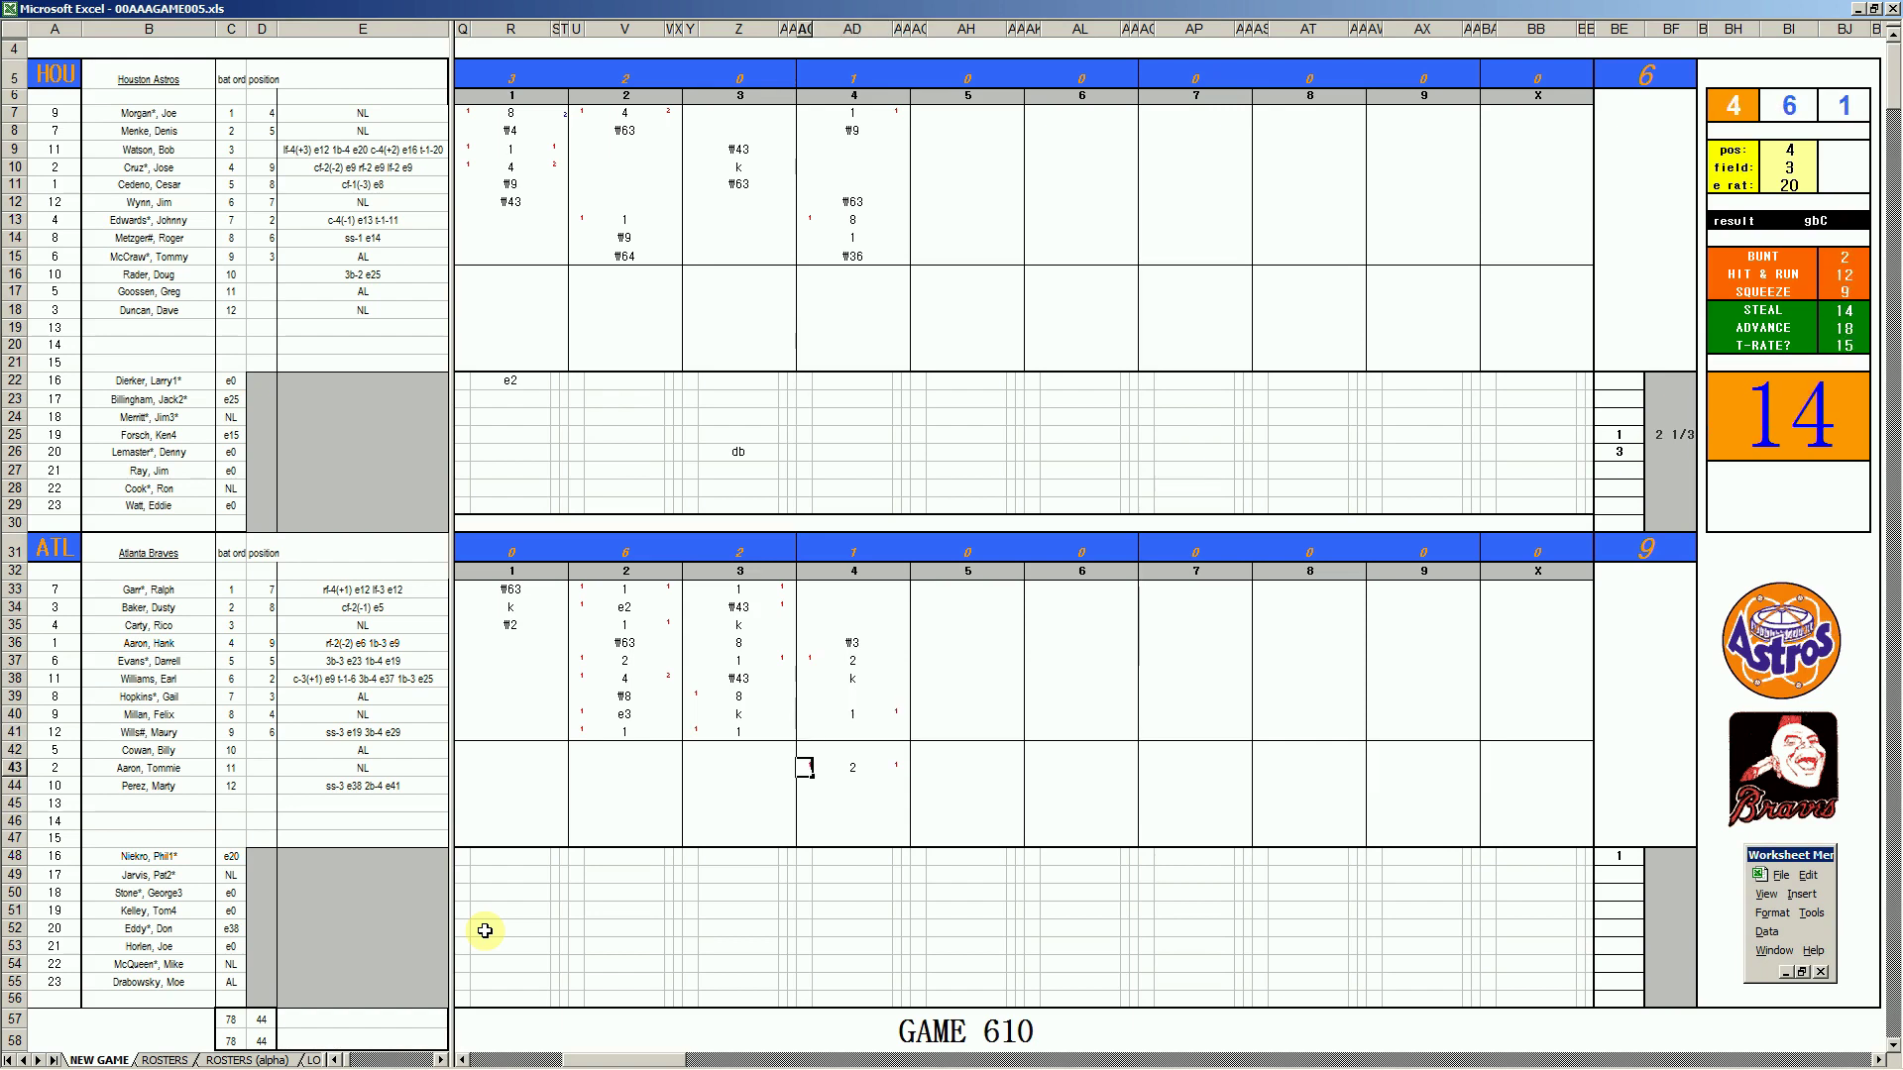
type("1")
key("Right")
Set the field value of the fielding lookup to 3
key("Up")
key("Up")
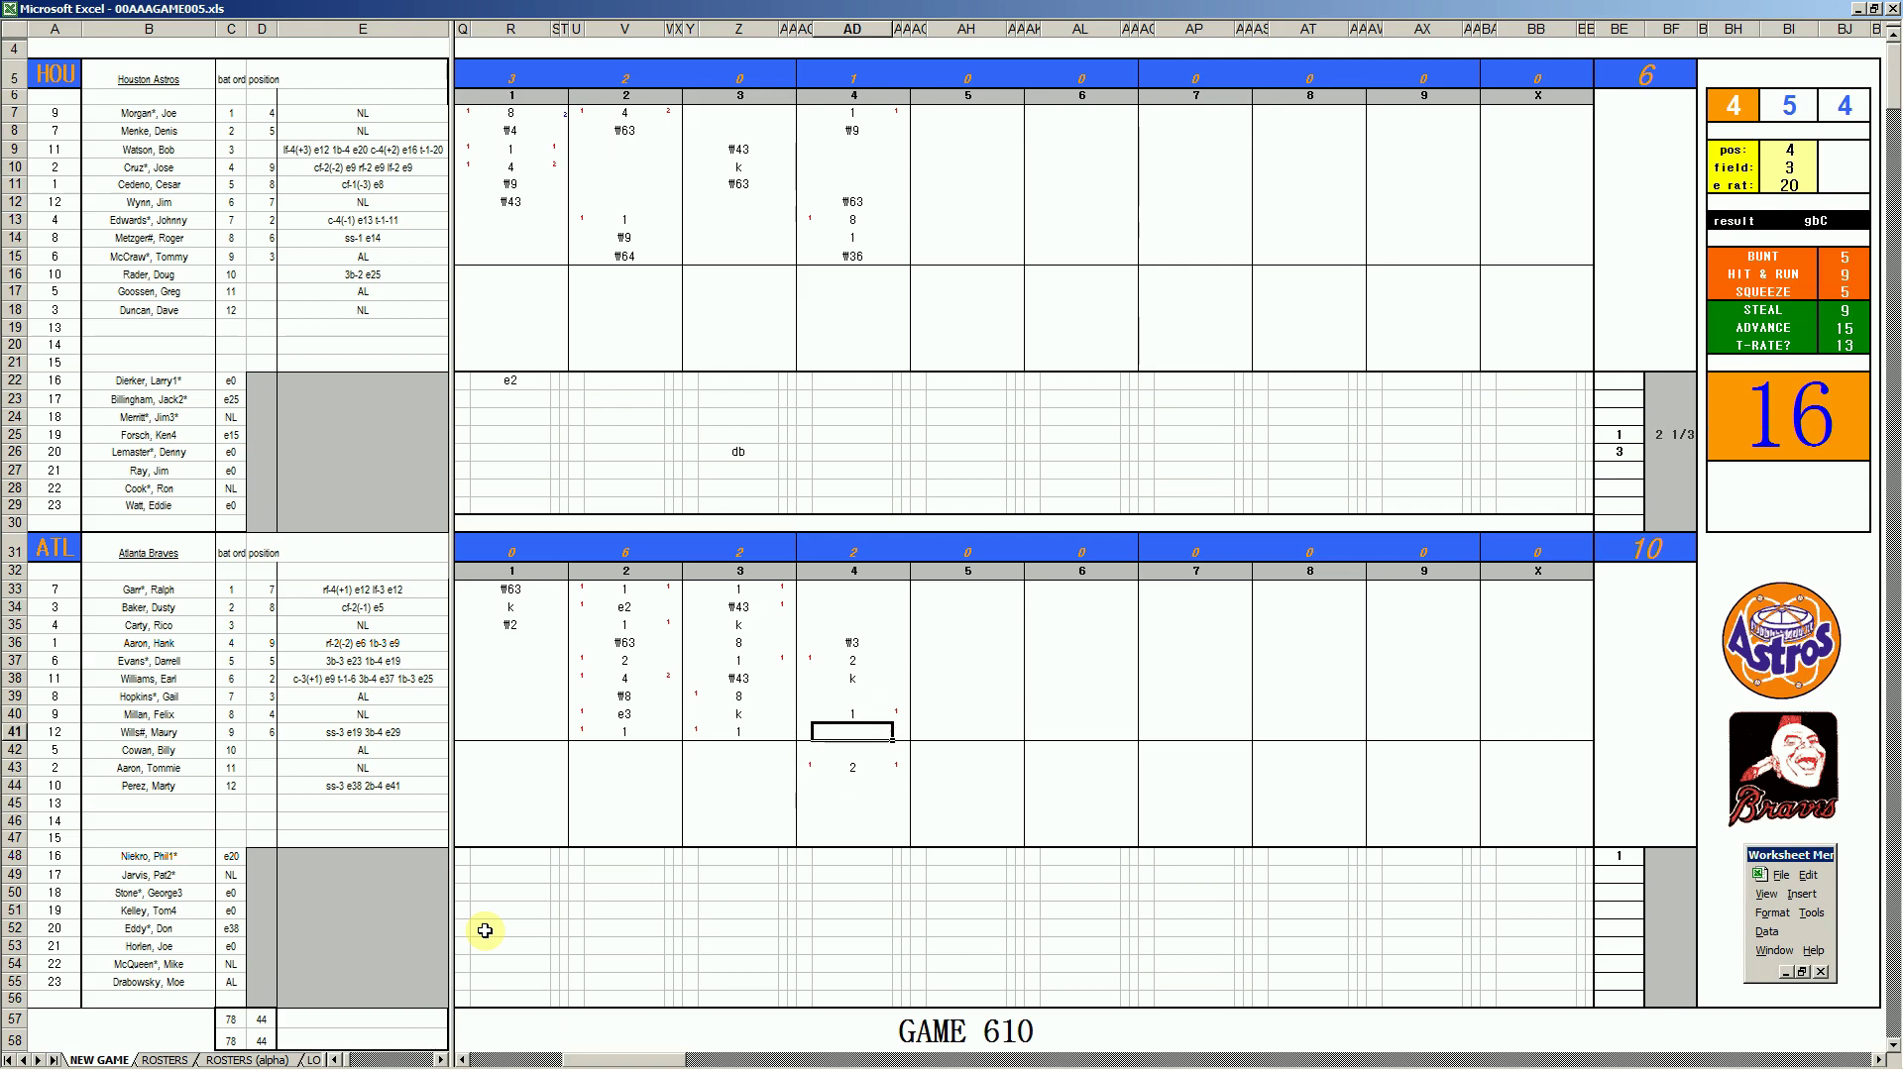
key("Tab")
type("4")
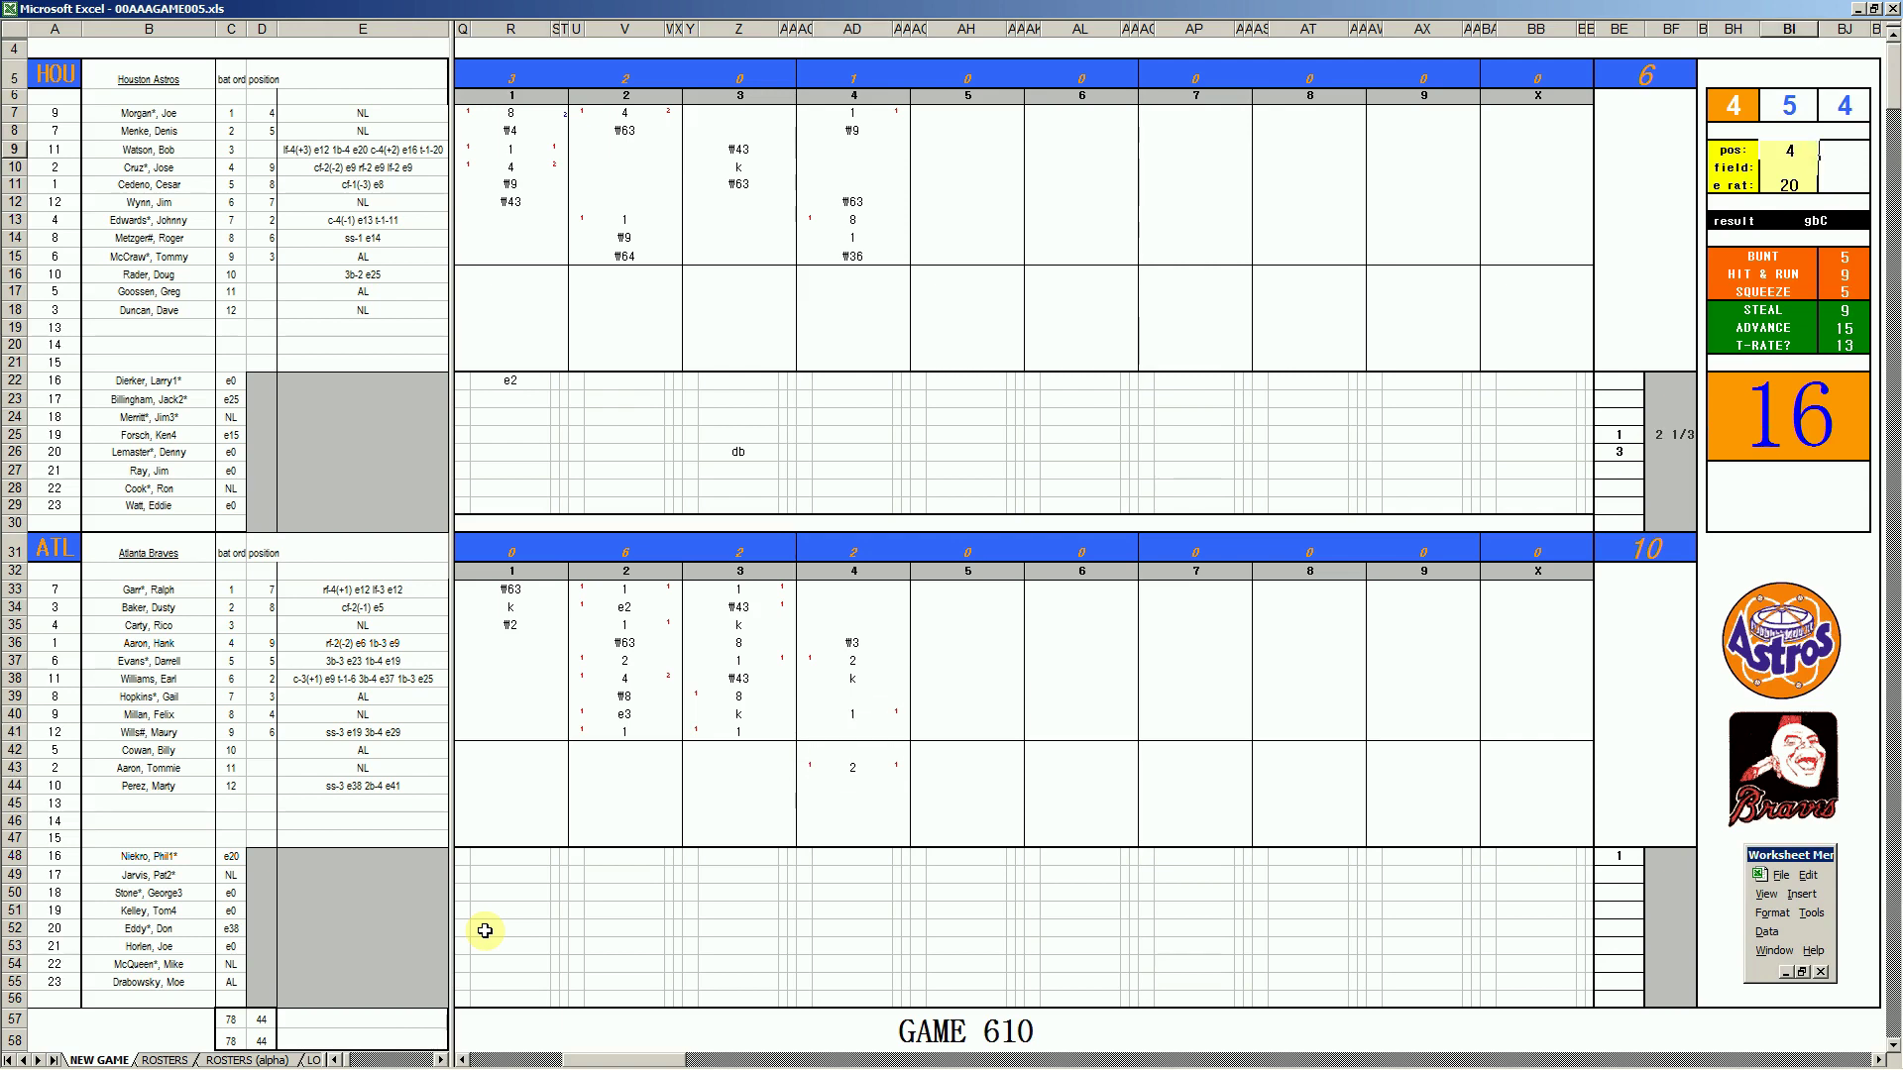
key("Return")
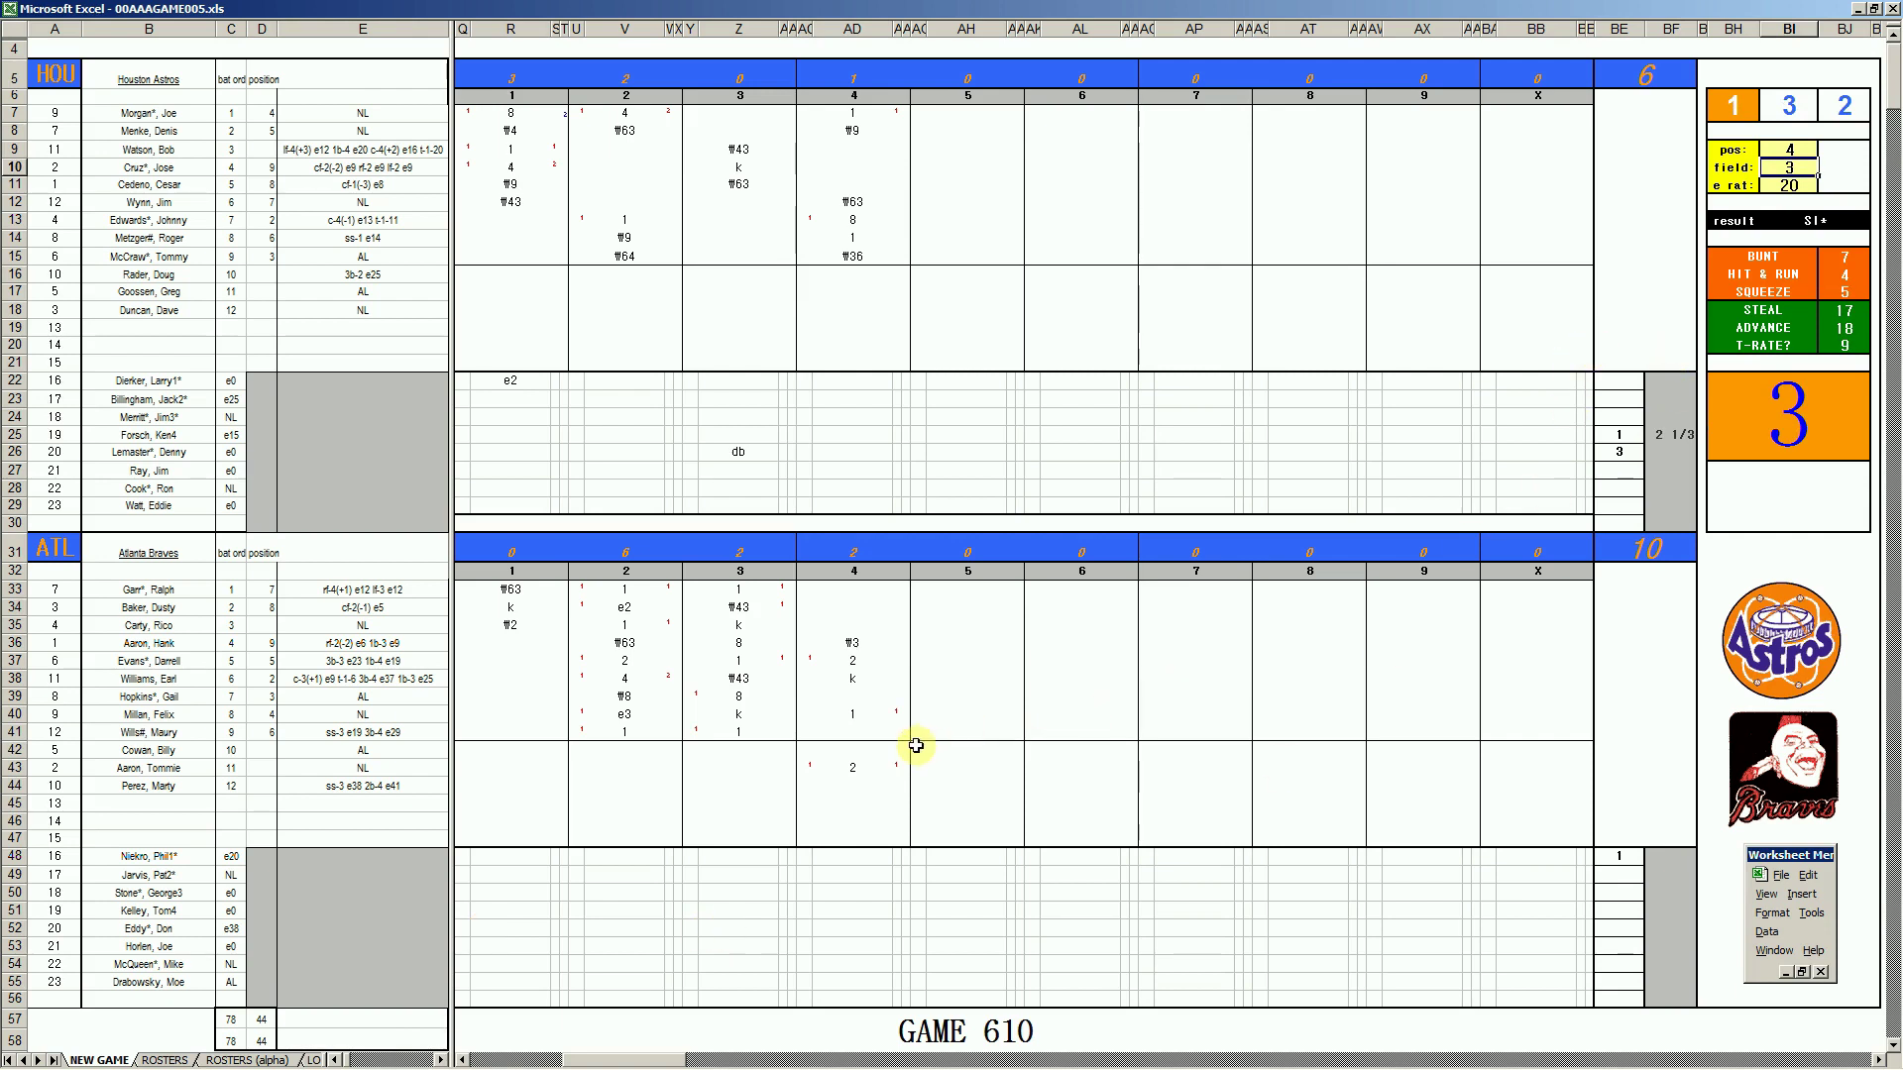
Enter 1 in AD41 for Atlanta's ninth batter and #63 in AD33 for its leadoff batter in the fourth inning
left_click(861, 735)
type("1")
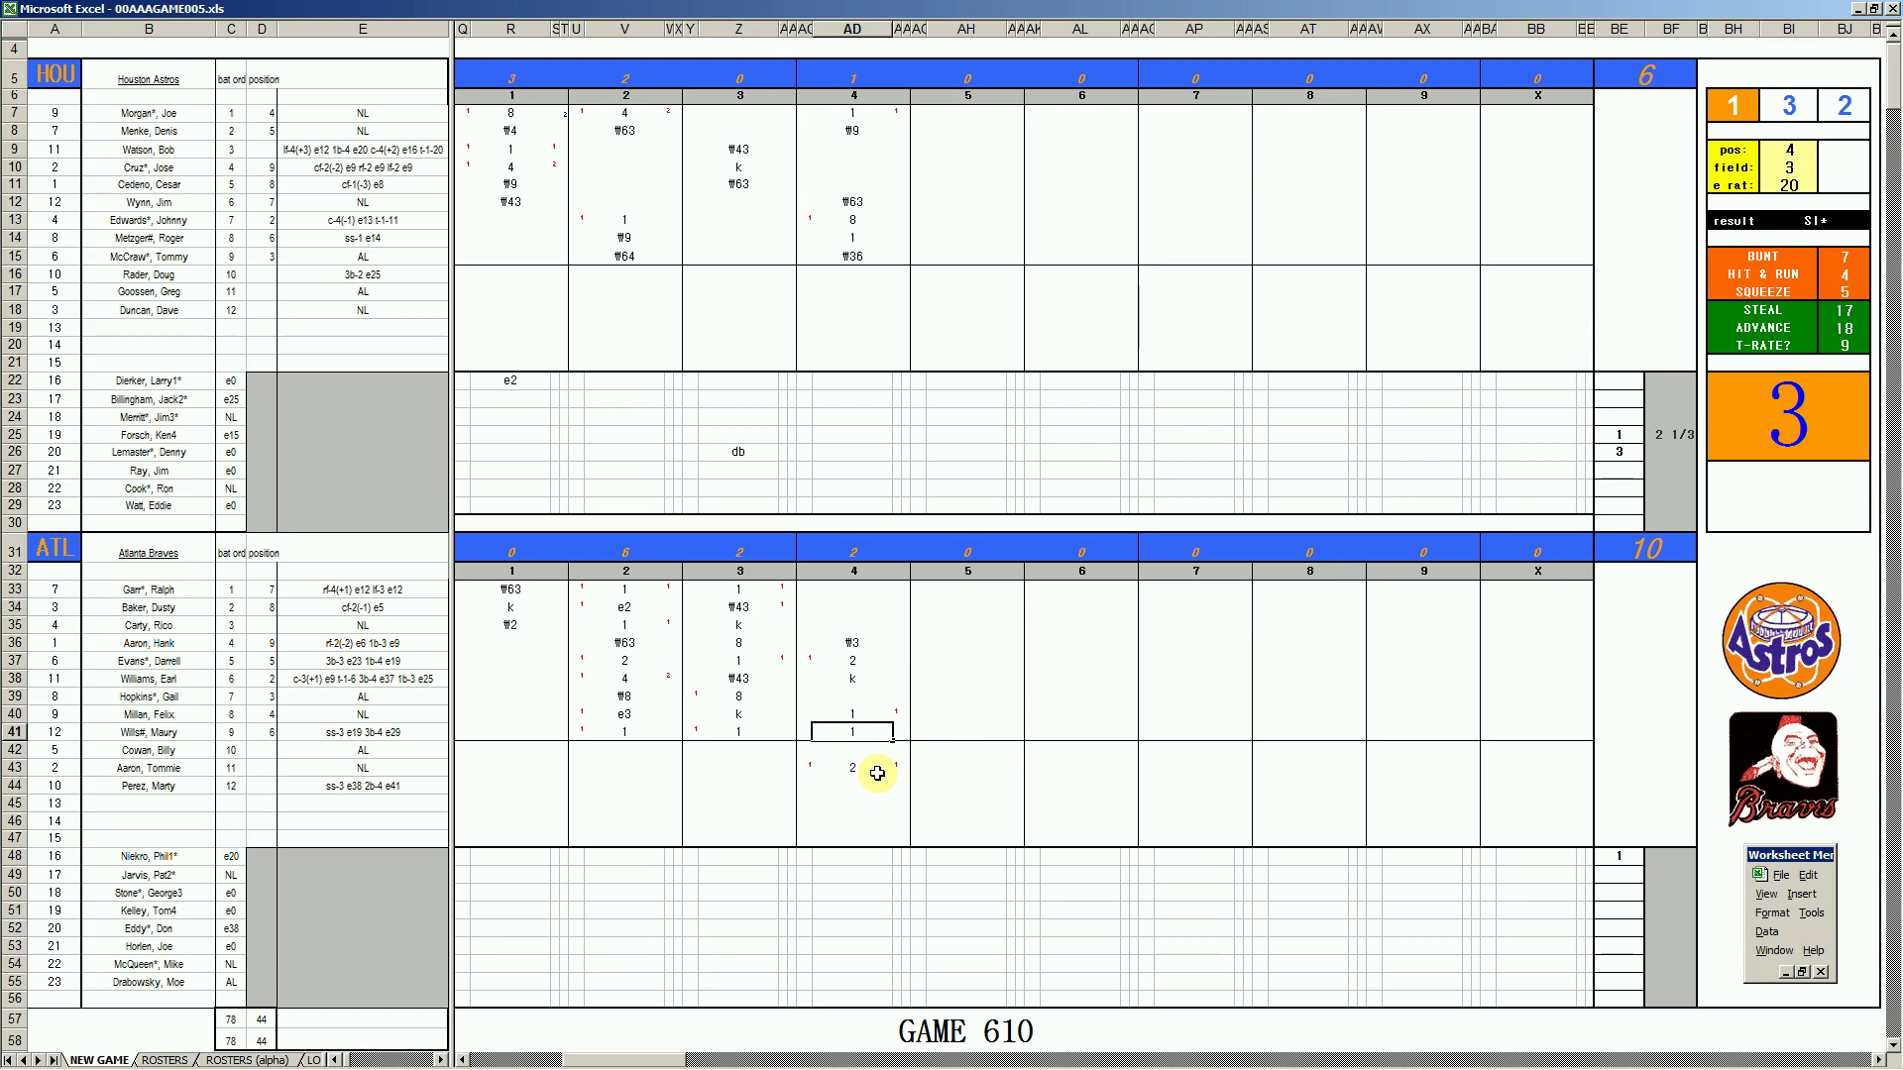
key("Return")
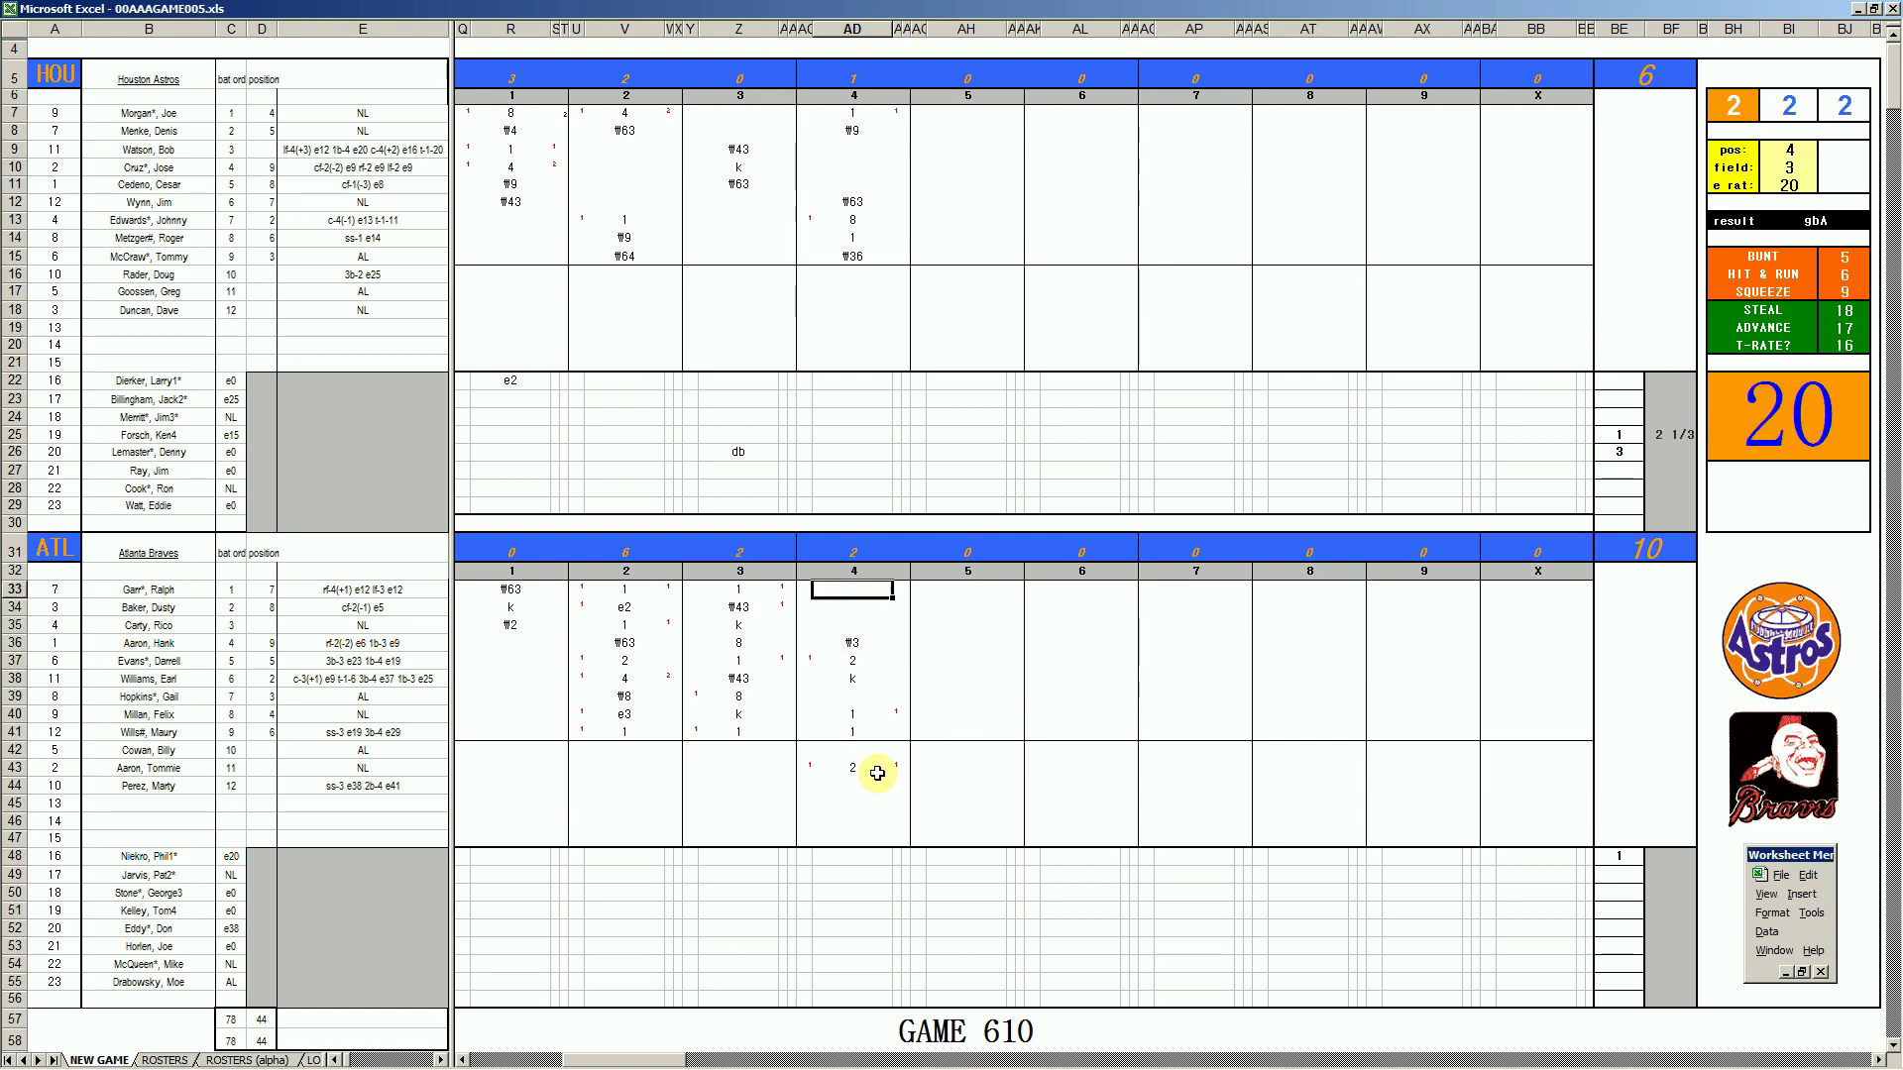
type("\\63")
Enter k in AH9 and #33 in AH10 for Houston's third and fourth batters in the fifth inning
left_click(955, 148)
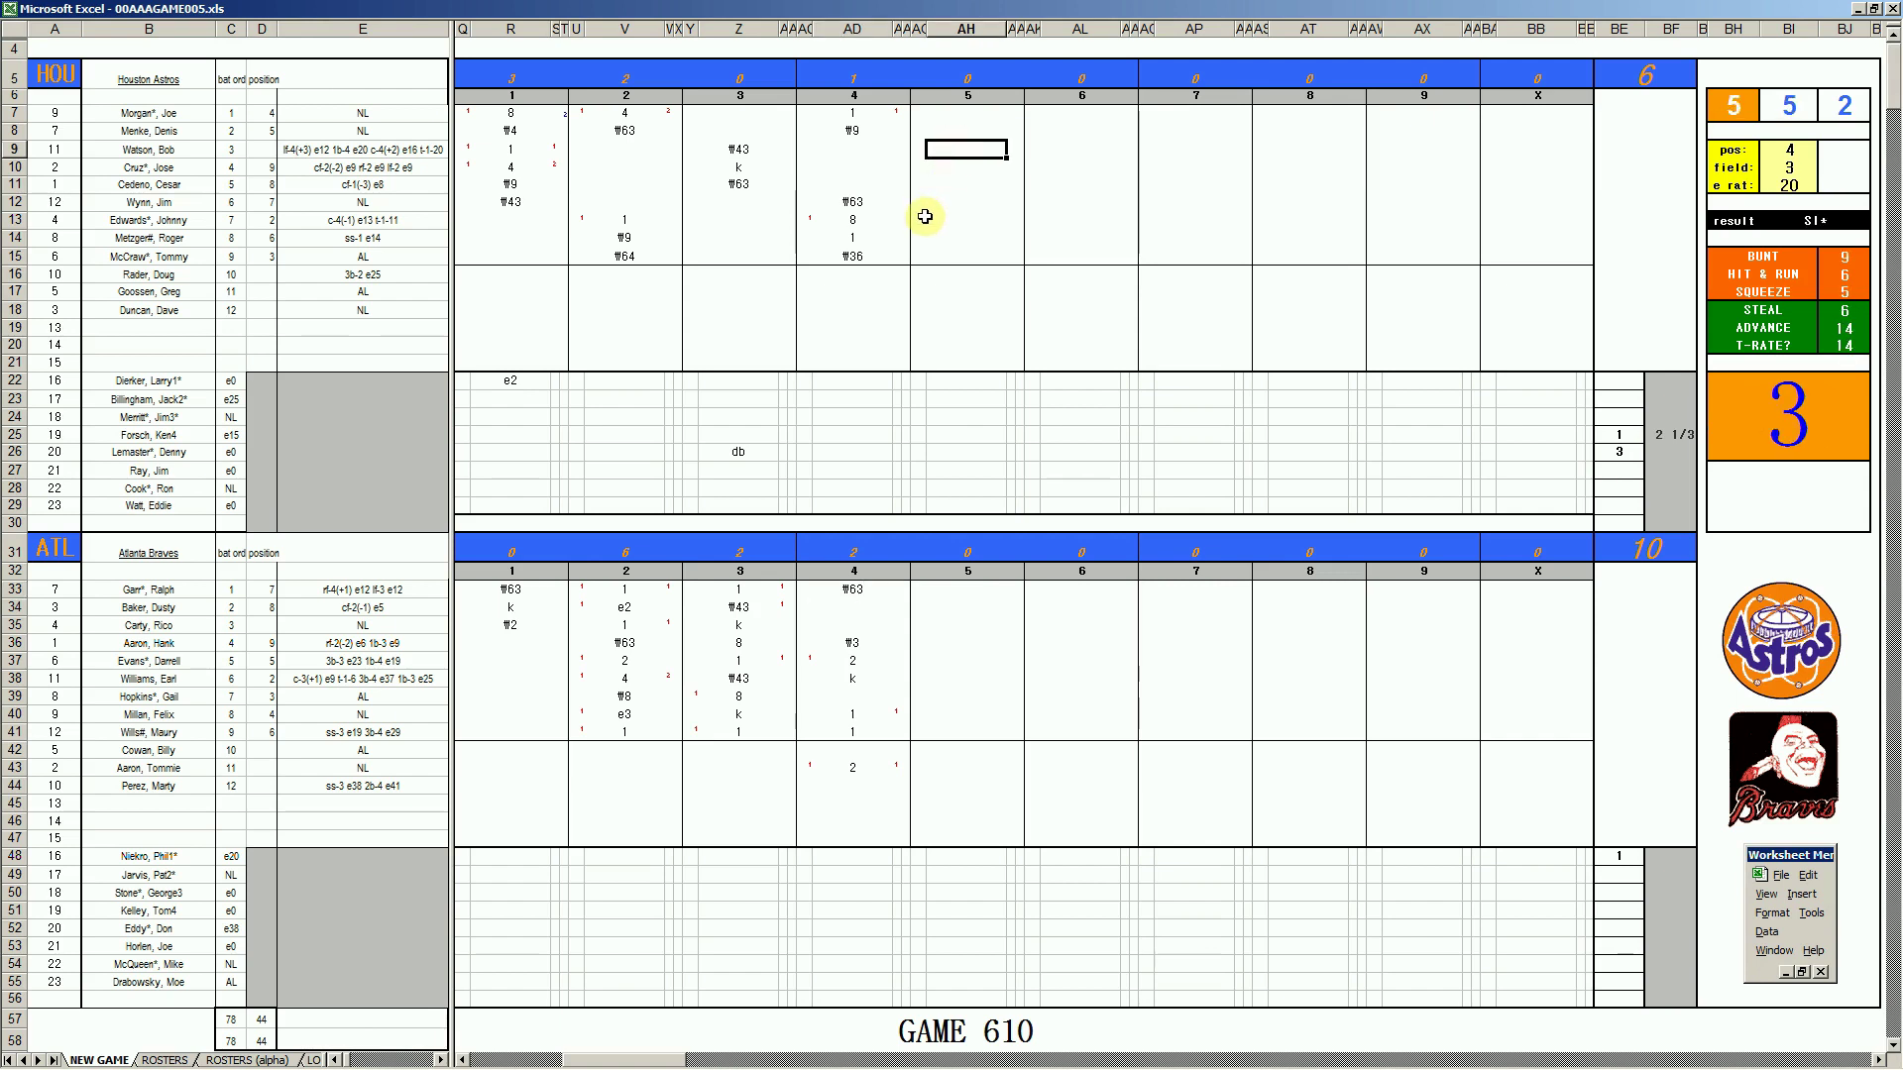
type("k")
key("Return")
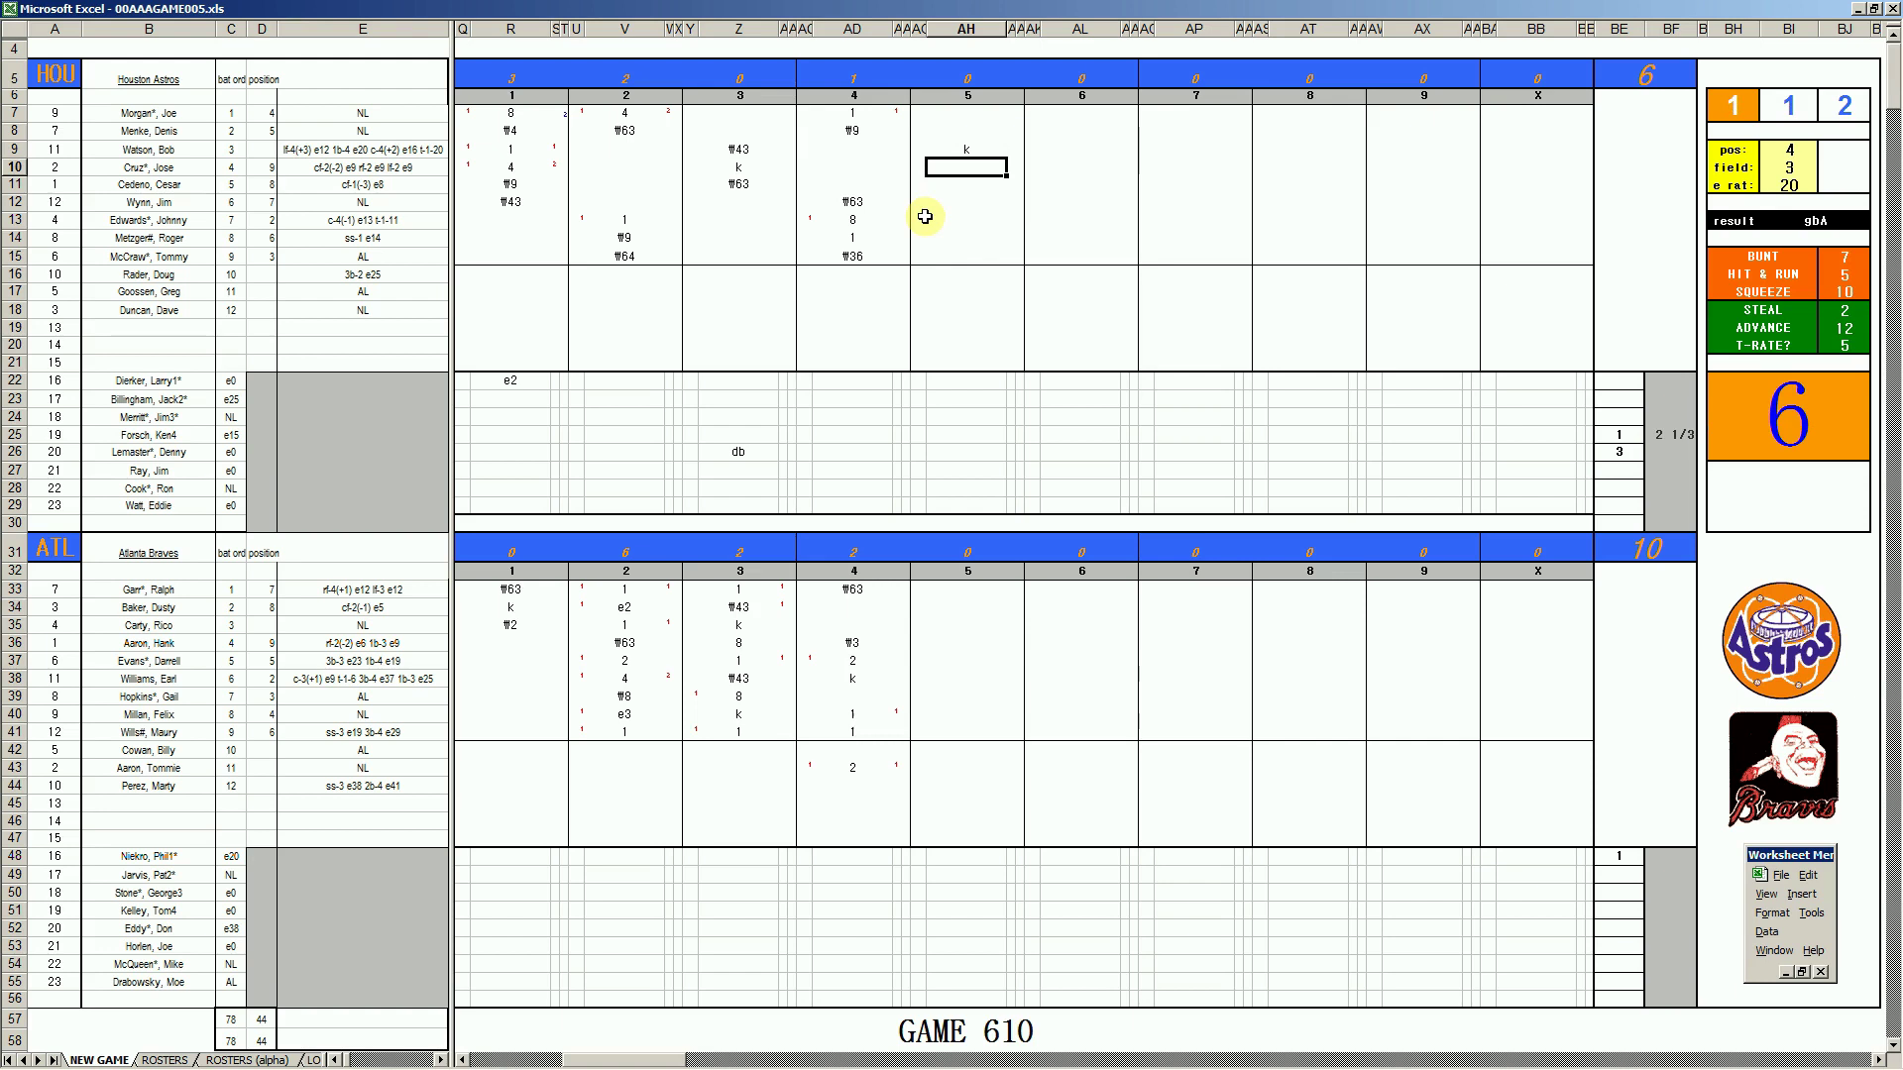
type("\\33")
key("Return")
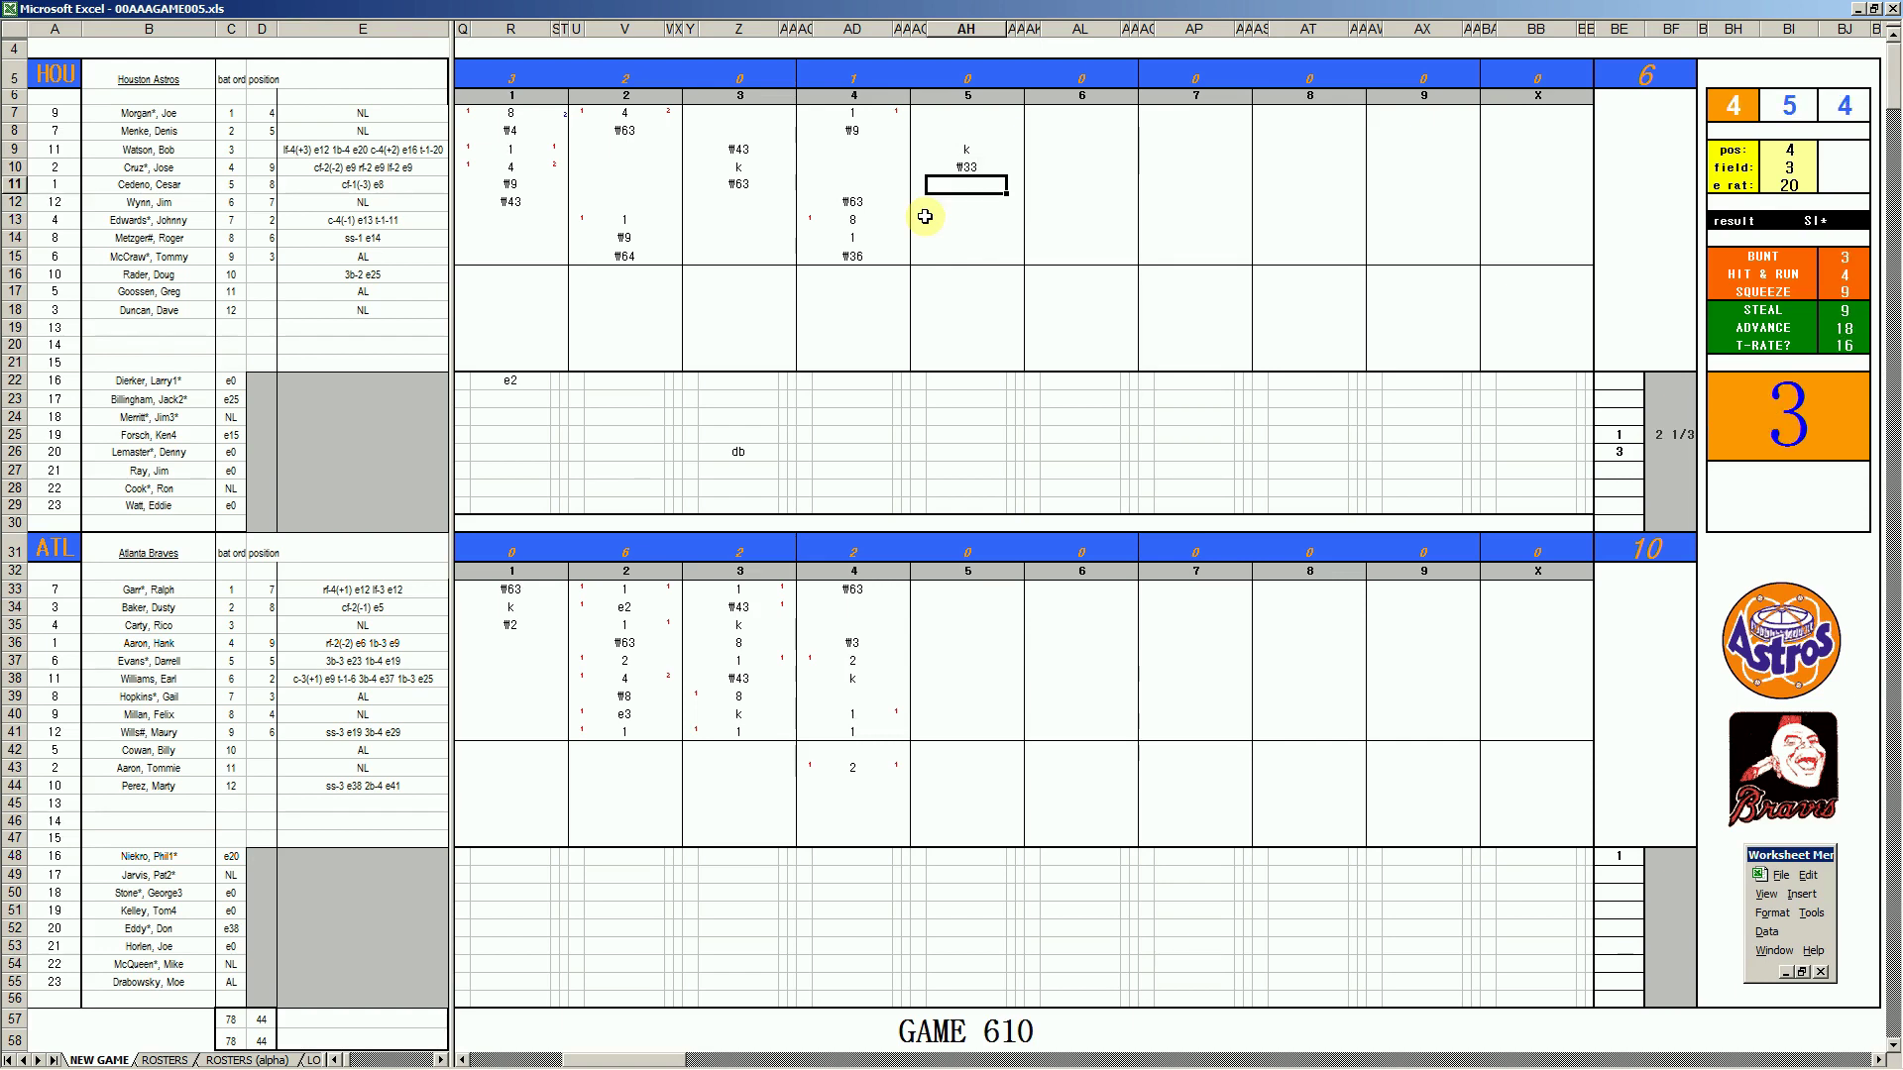
Set the fielding lookup's field value to 2 and enter #43 in AH11 for Houston's fifth batter
key("shift+Tab")
type("2")
key("Return")
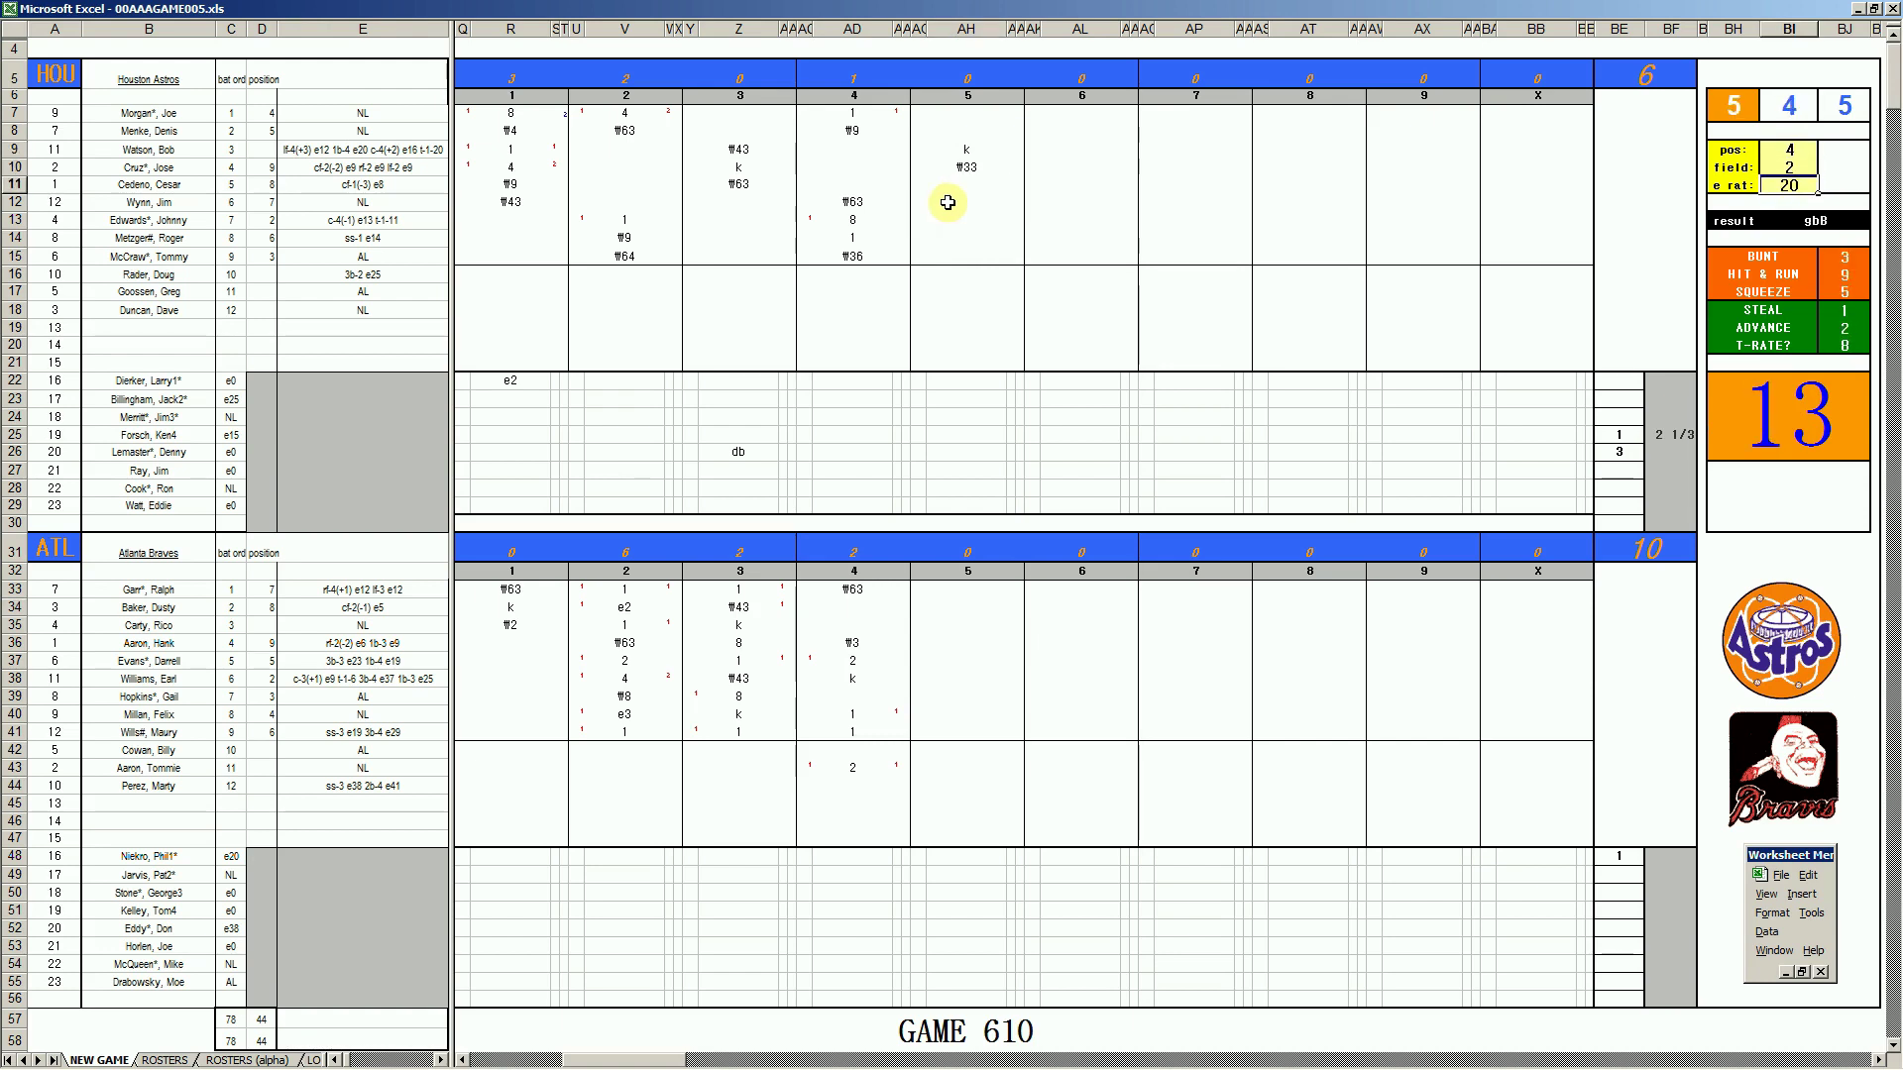
left_click(960, 183)
type("\\43")
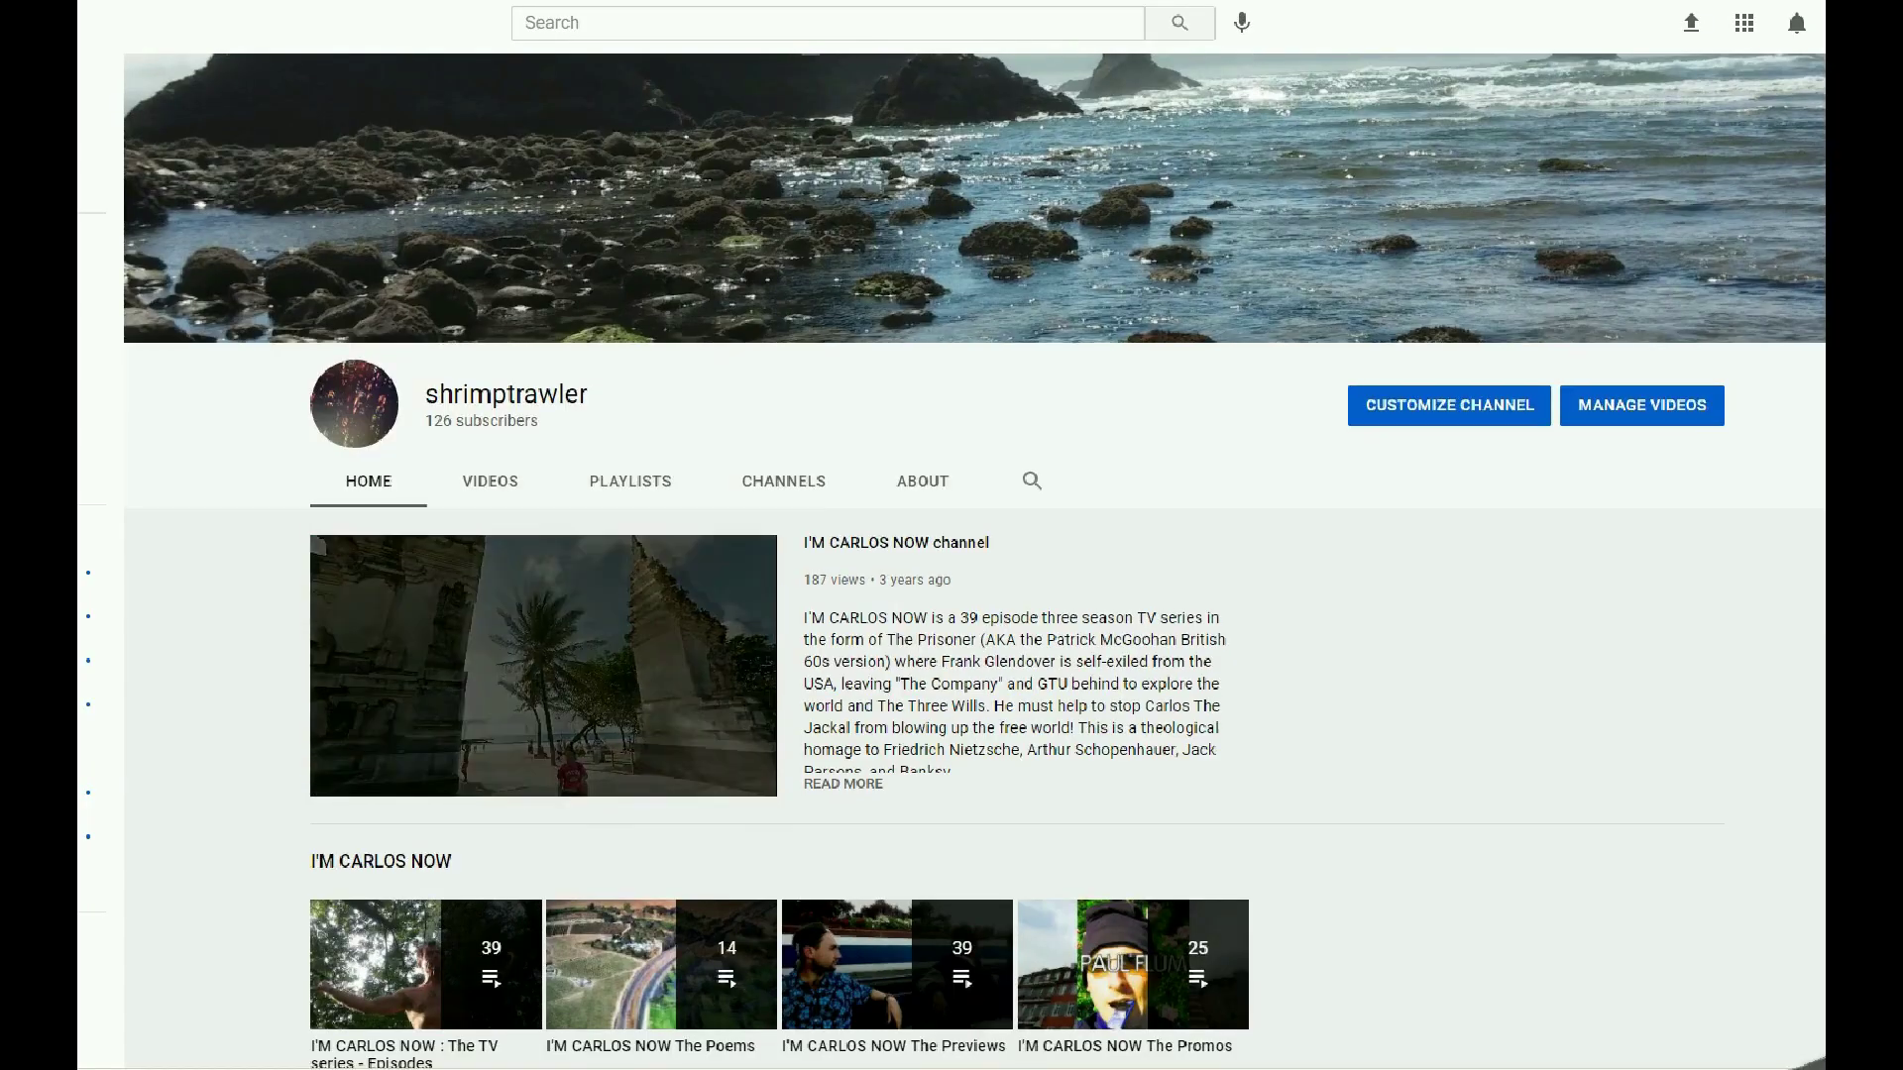
scroll(973, 562, "down", 1)
scroll(973, 562, "down", 5)
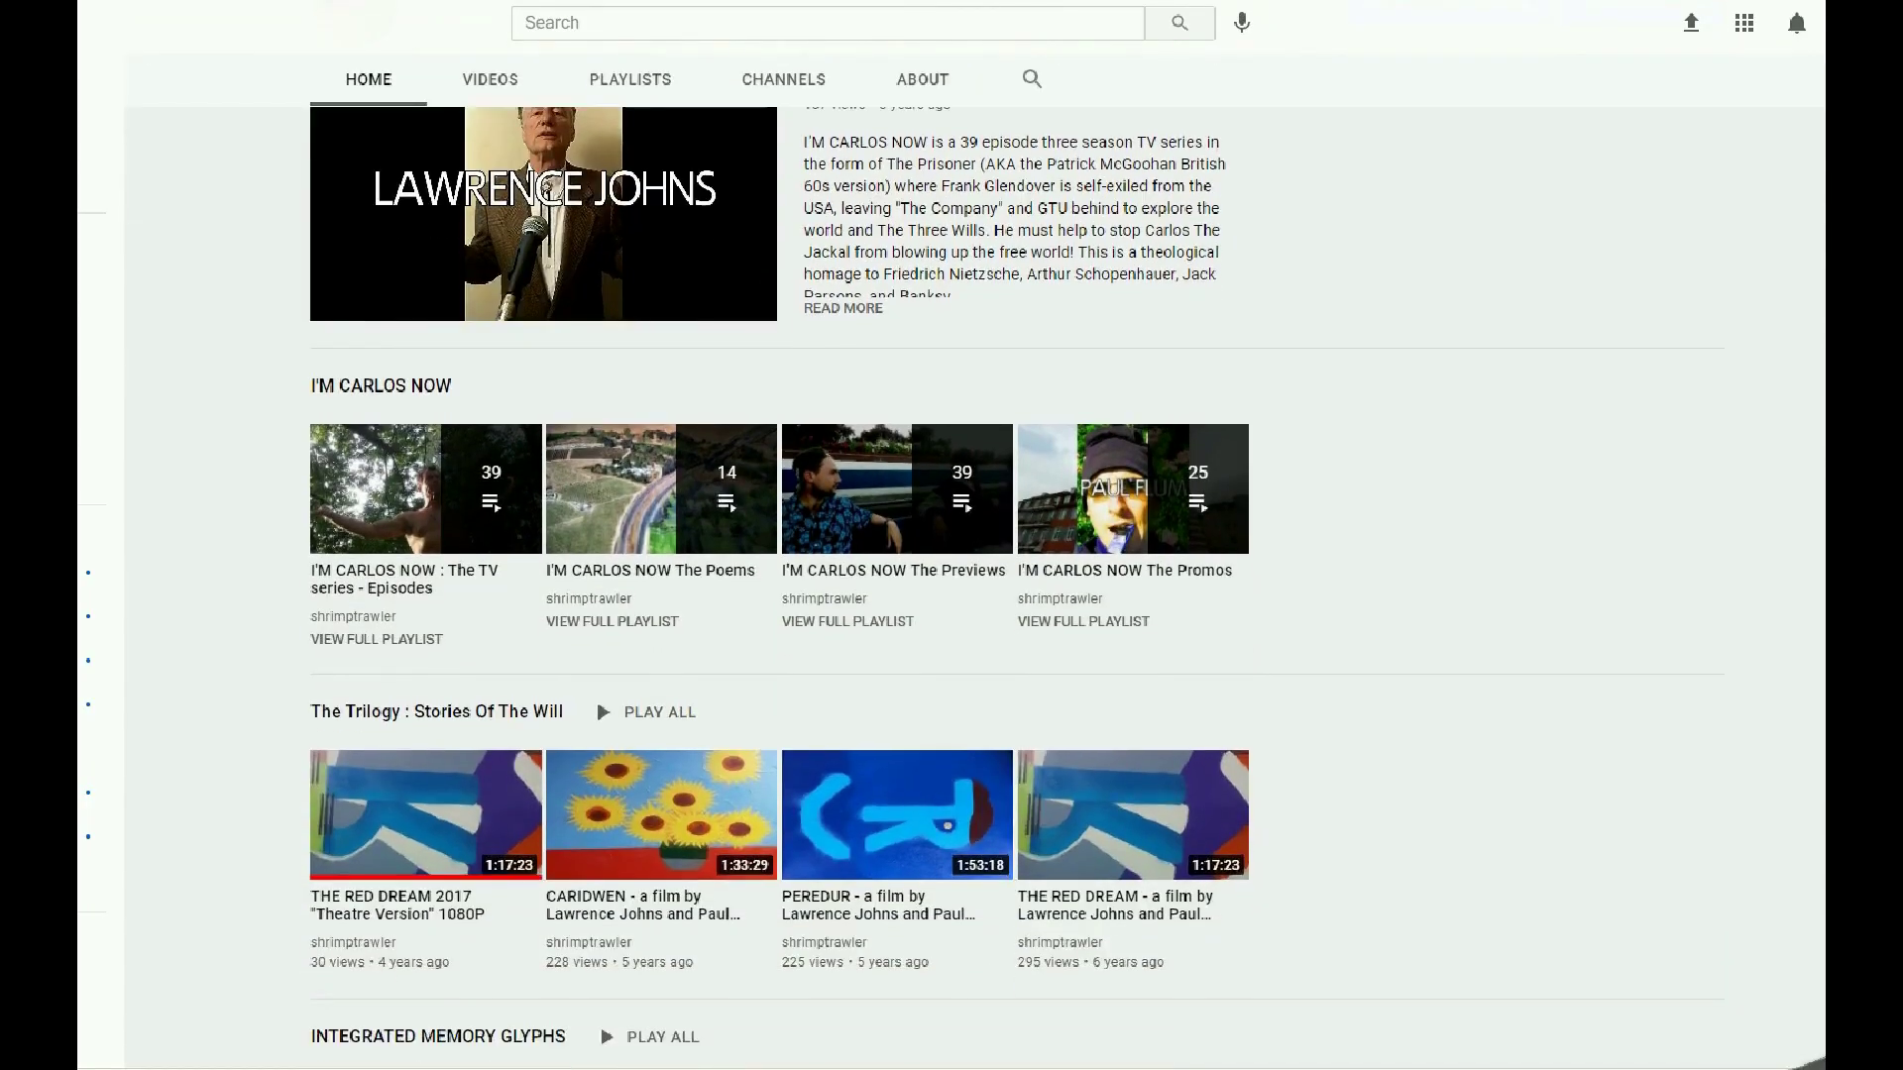
scroll(973, 562, "down", 4)
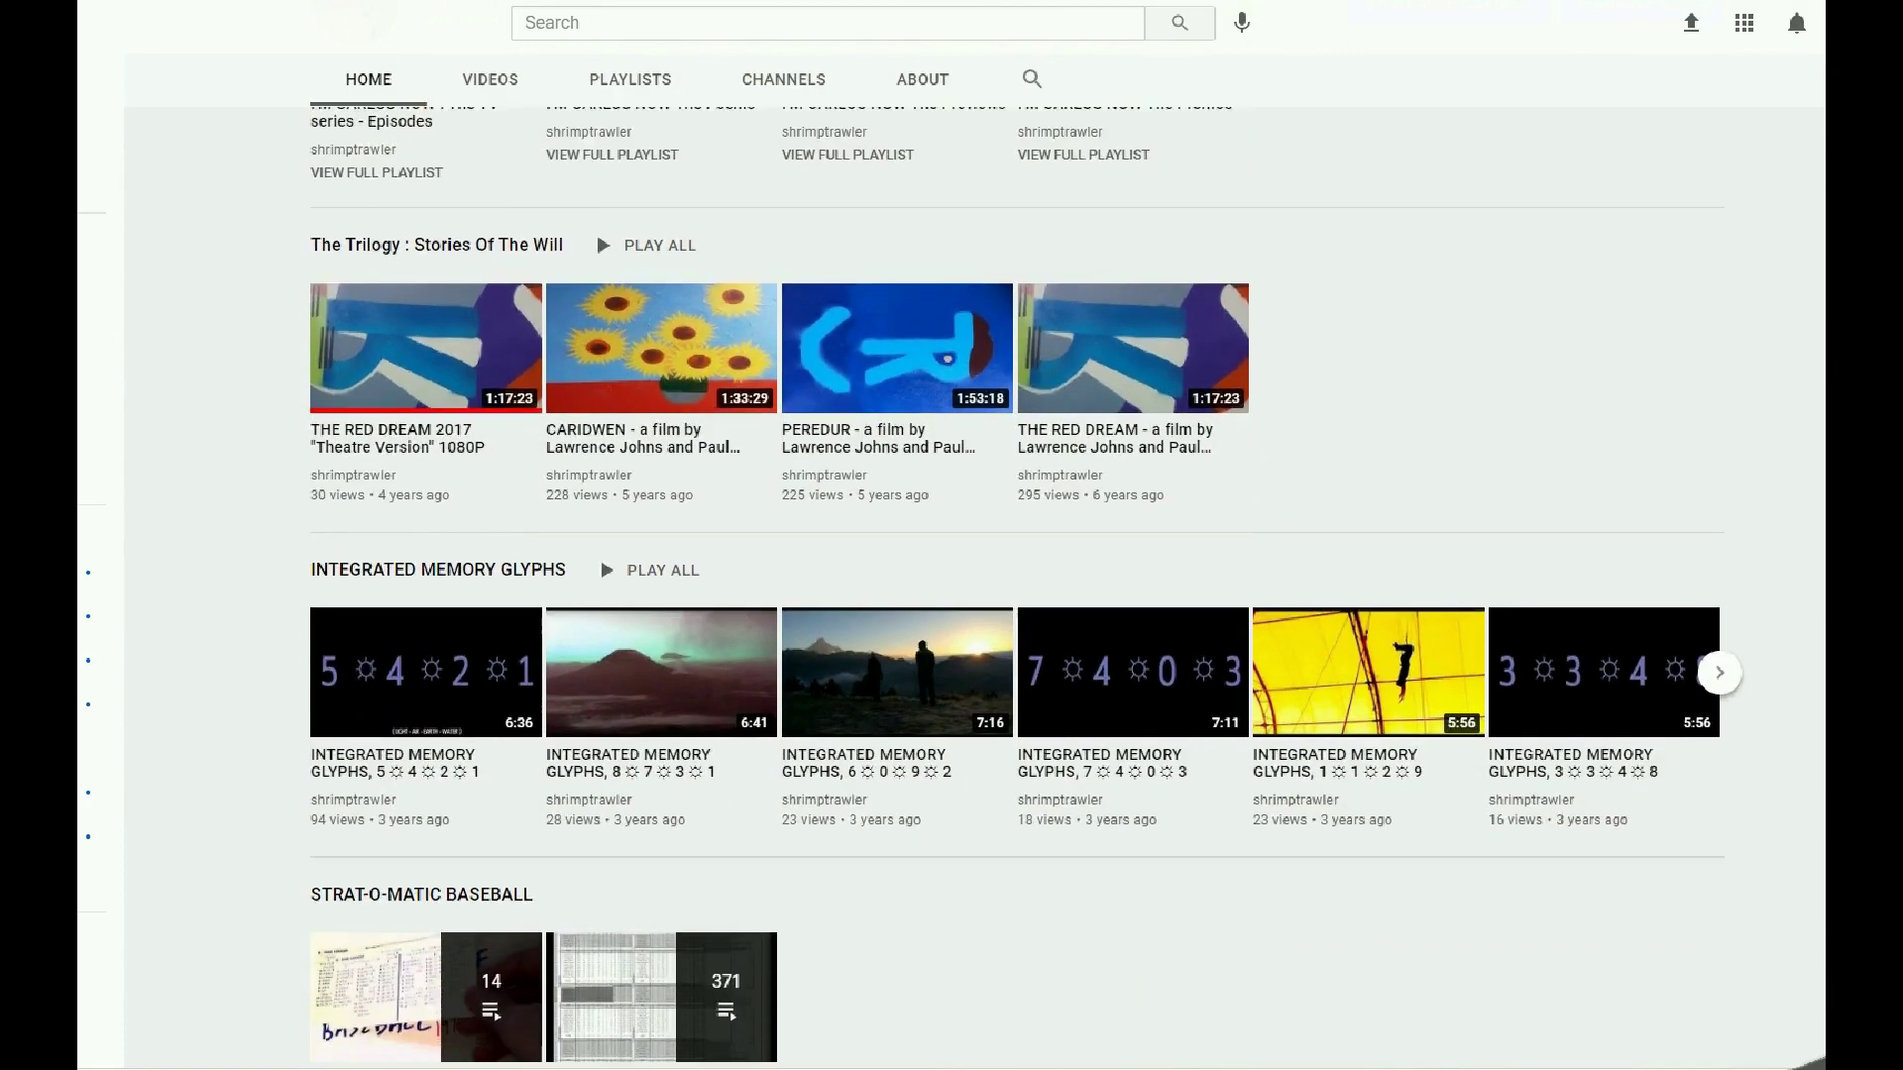
scroll(973, 562, "down", 1)
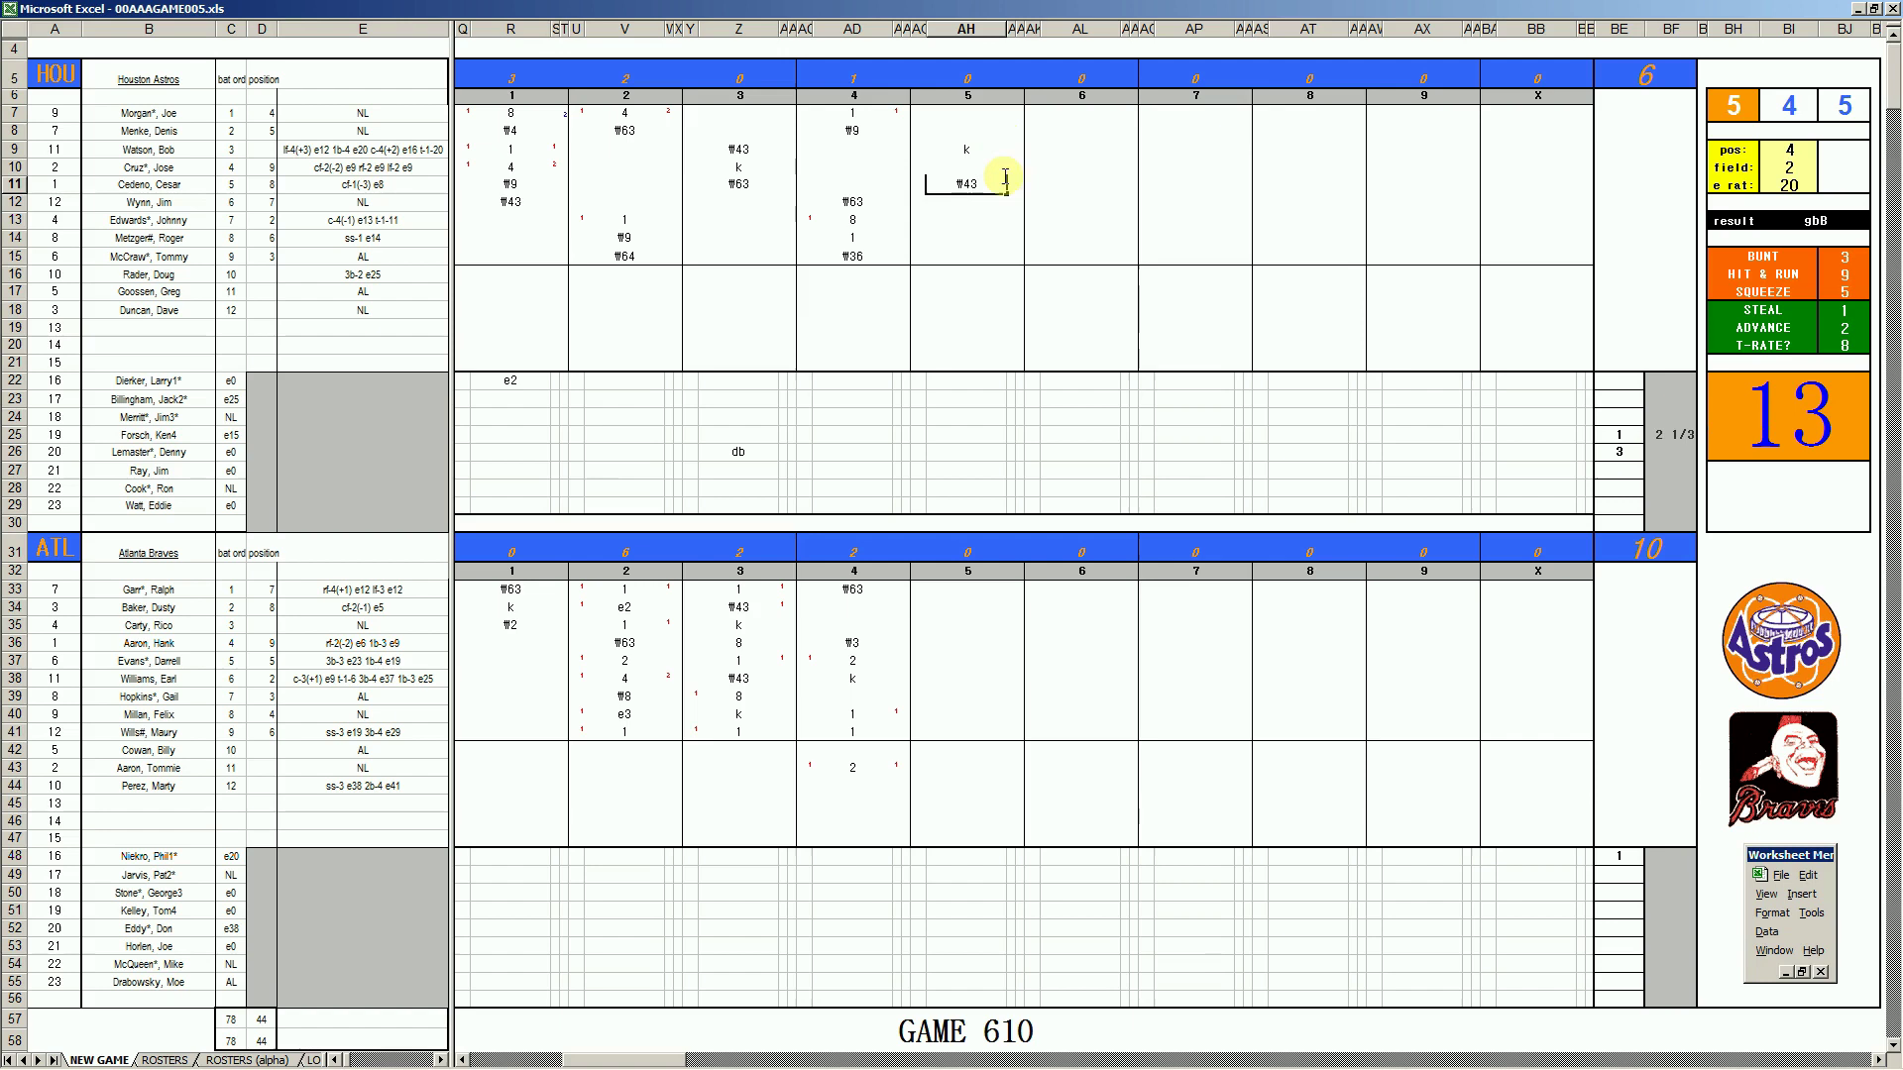
Enter 1 in AH34 for Atlanta's second batter in the fifth inning
left_click(953, 611)
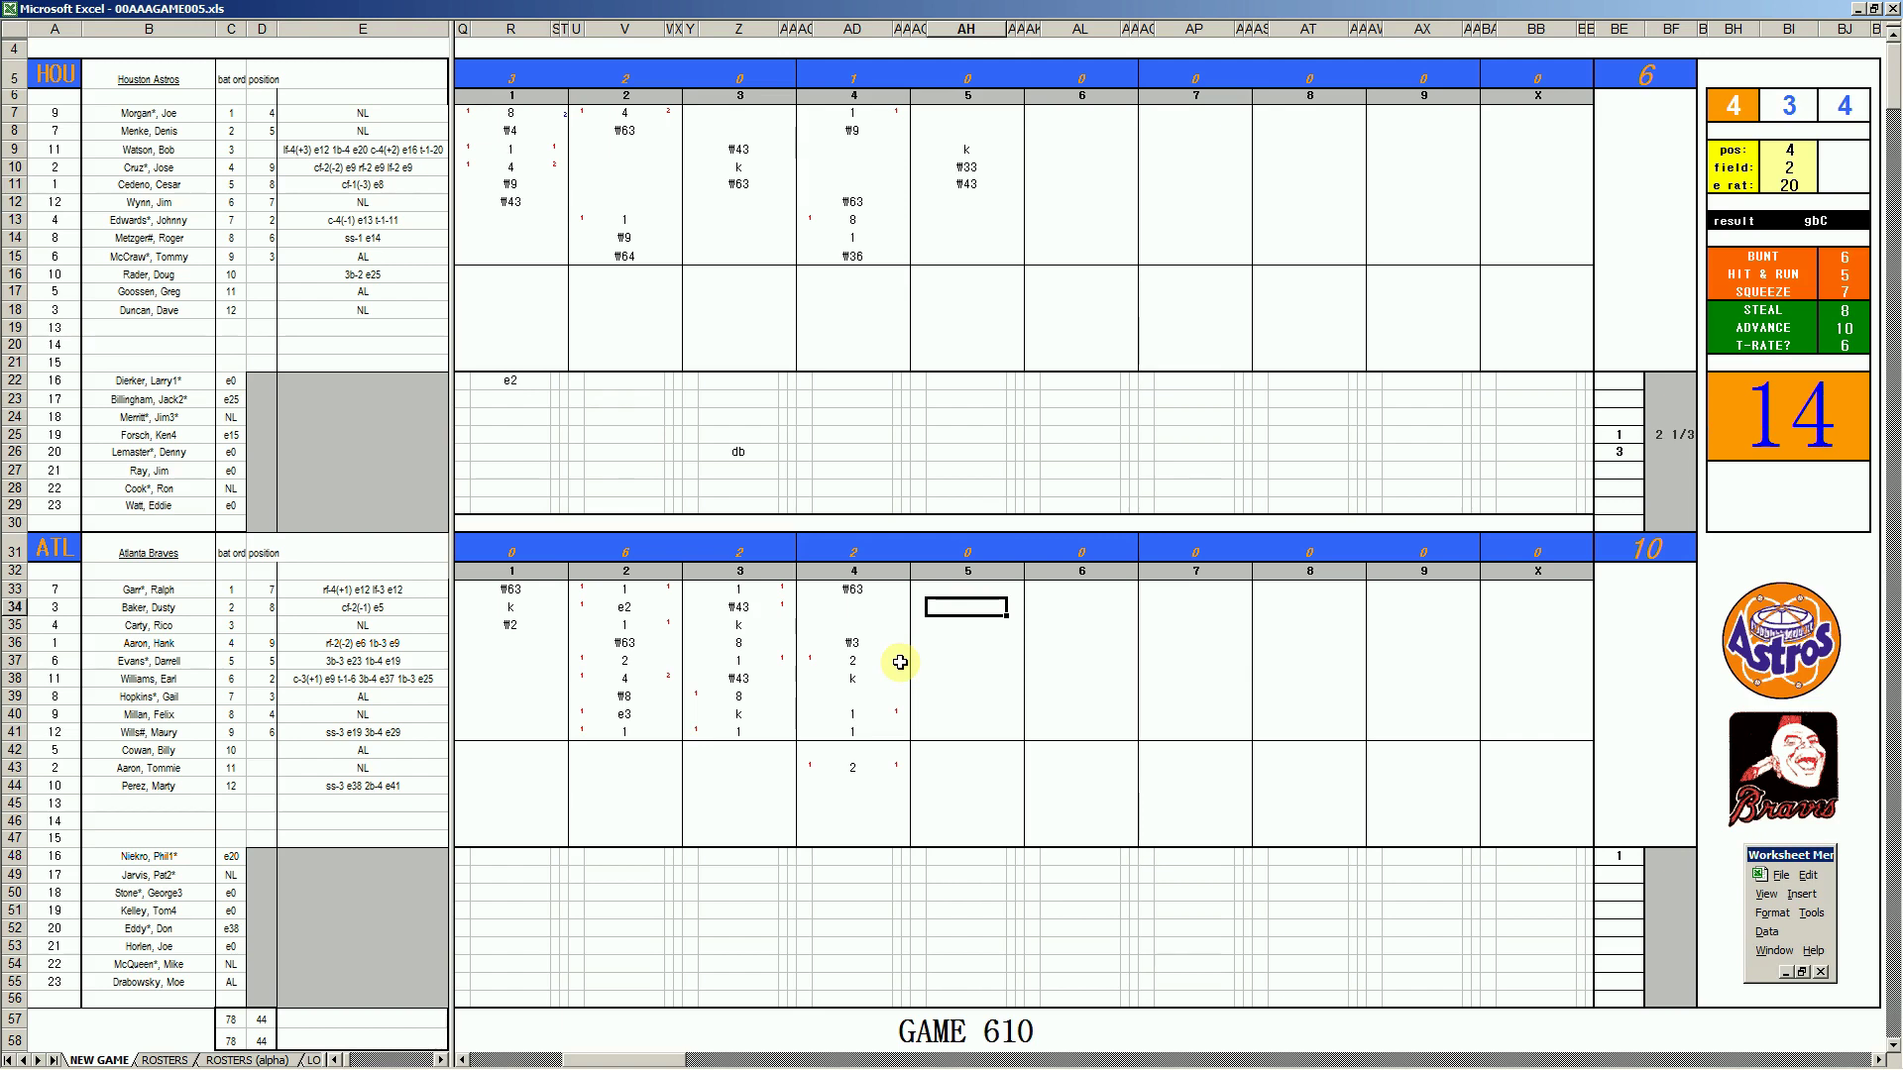
type("1")
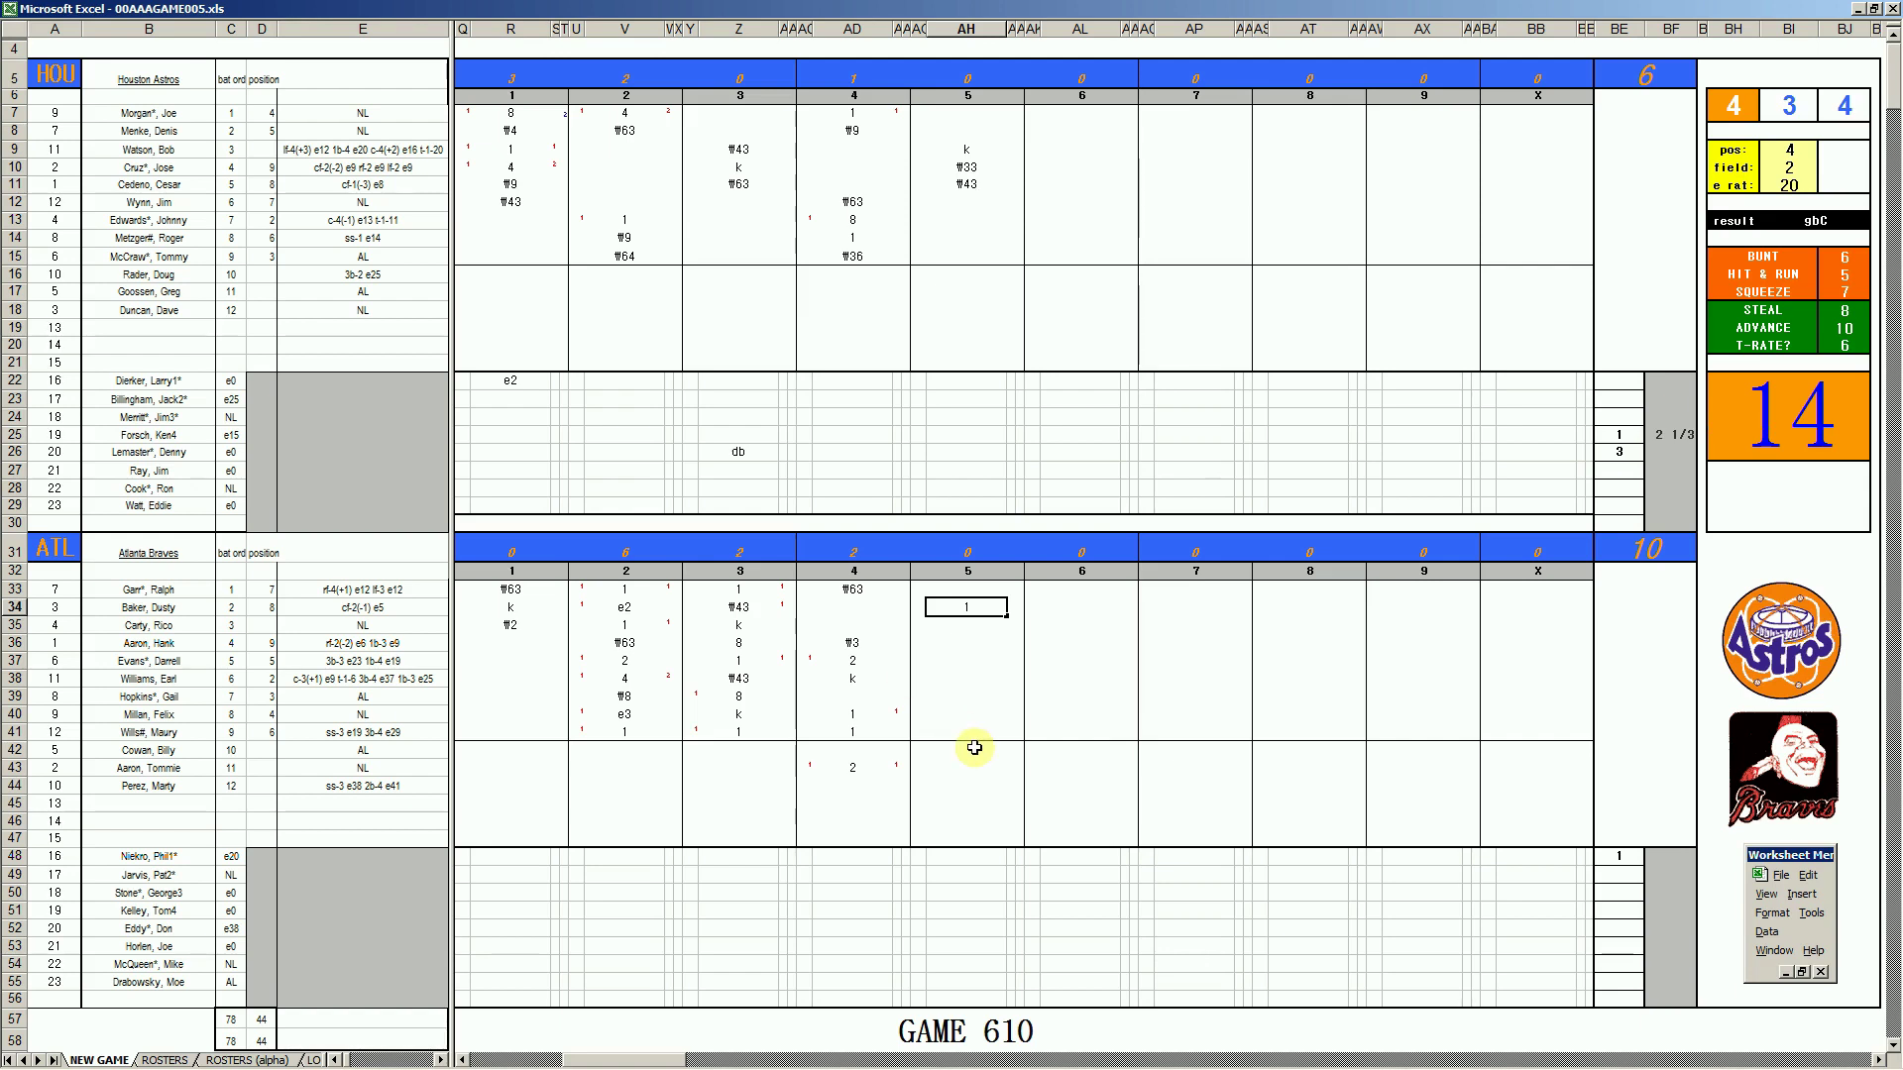
key("Return")
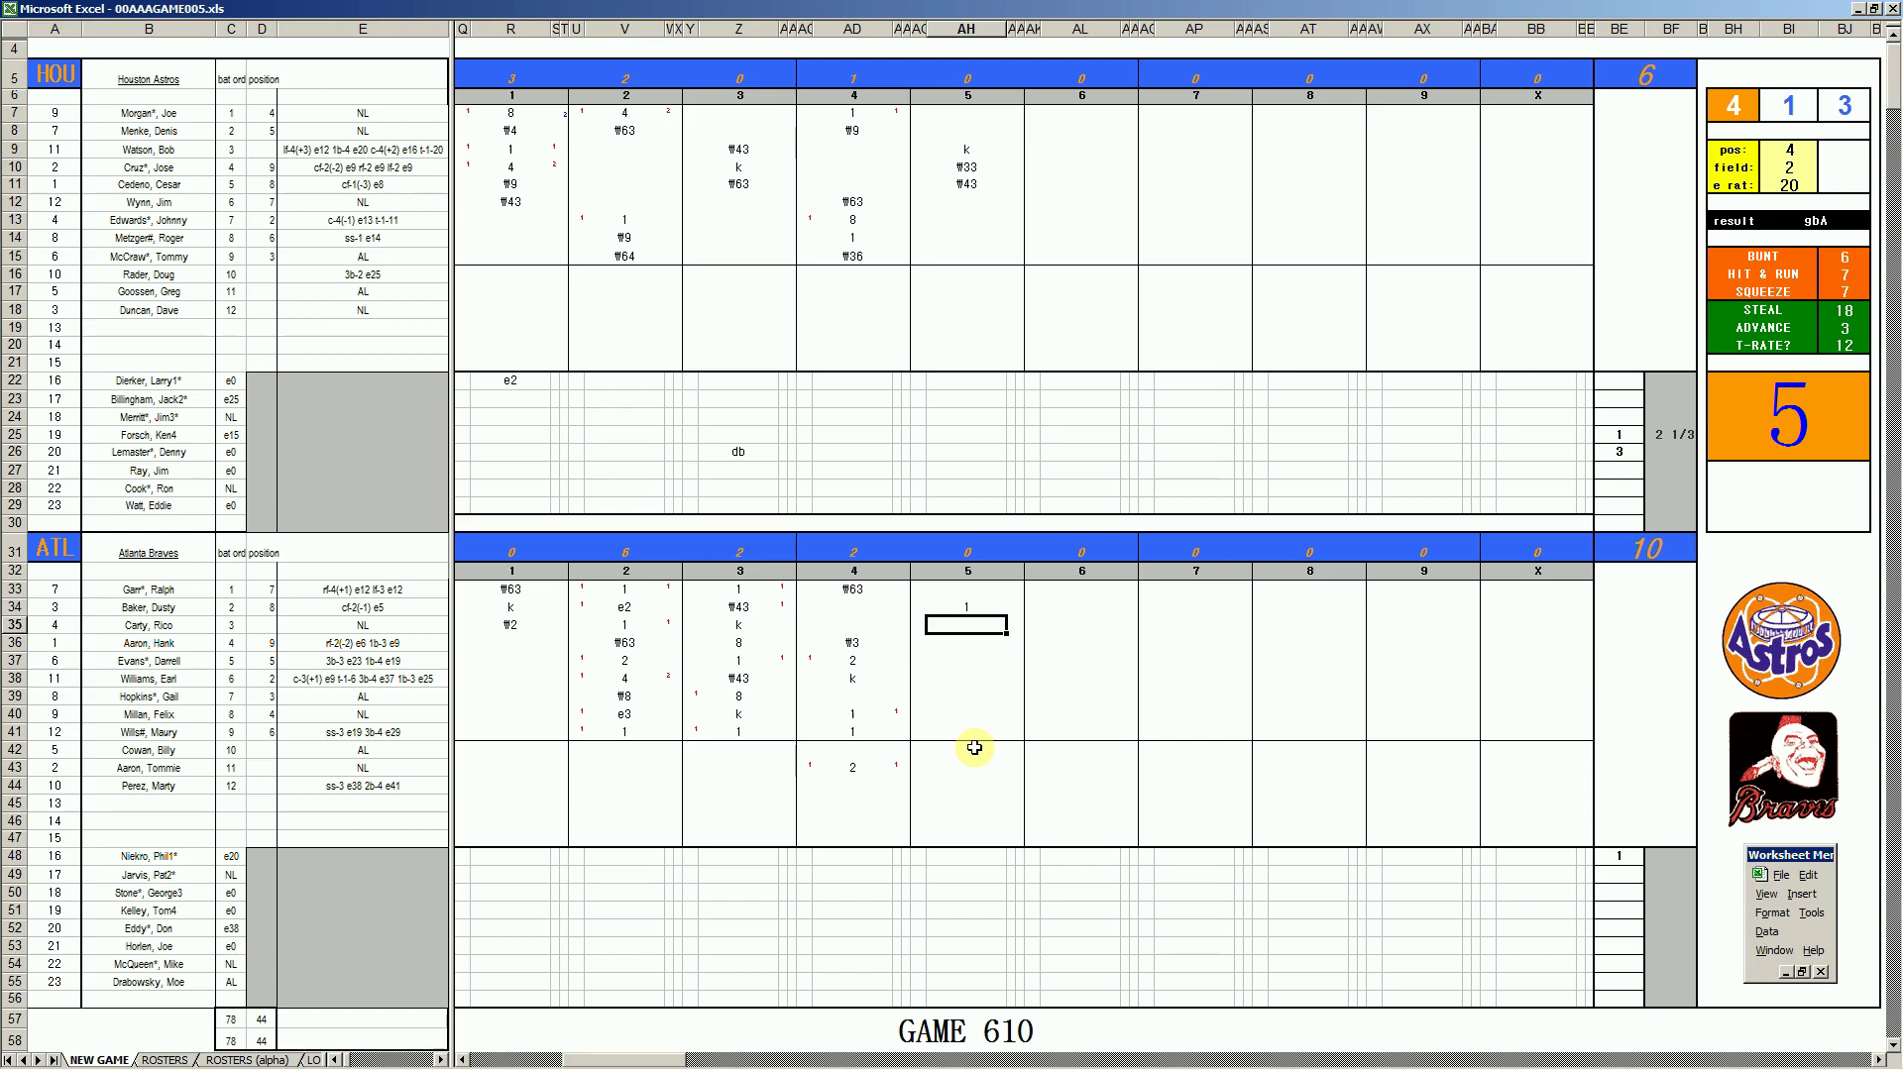
Enter 4 in AH35 for Atlanta's third batter with a 2 after it, and mark runs of 1 beside AH34 and AH35
type("4")
key("Right")
type("2")
key("Up")
key("Left")
key("Left")
type("1")
key("Return")
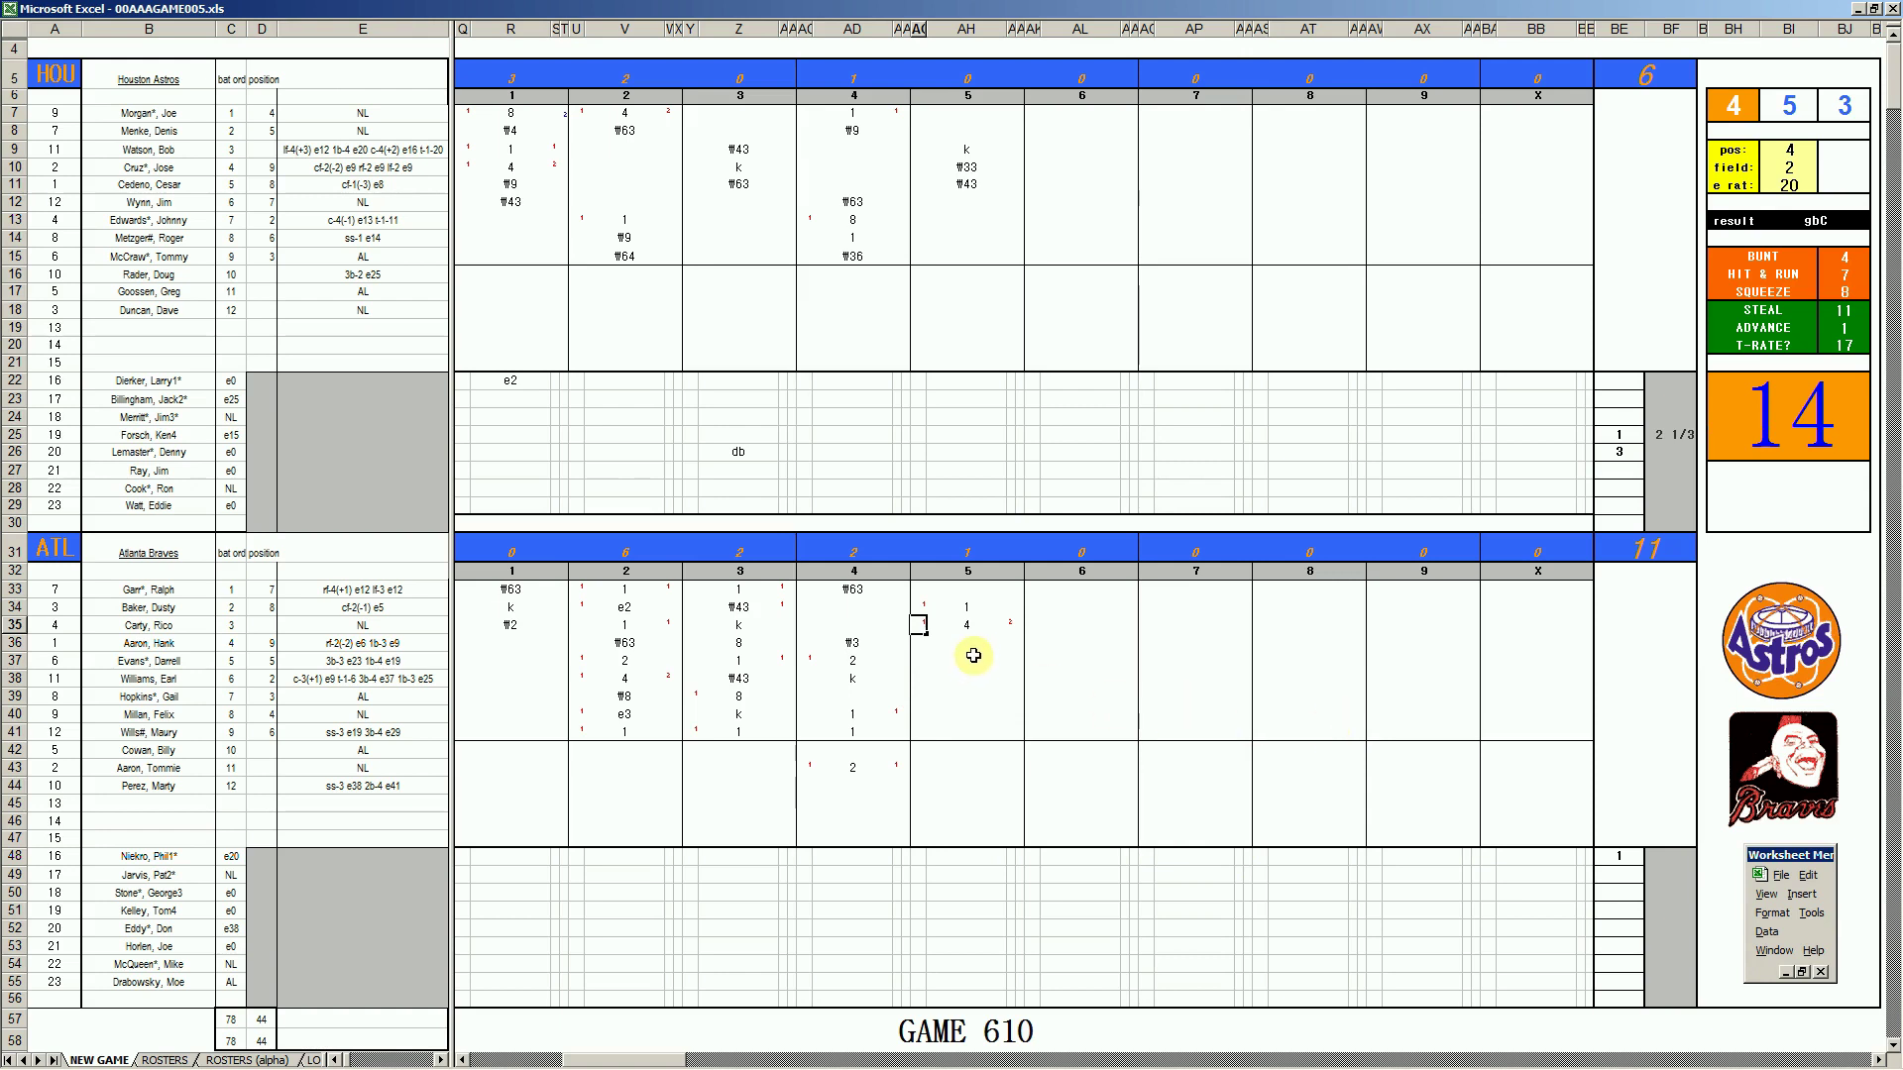
type("1")
key("Return")
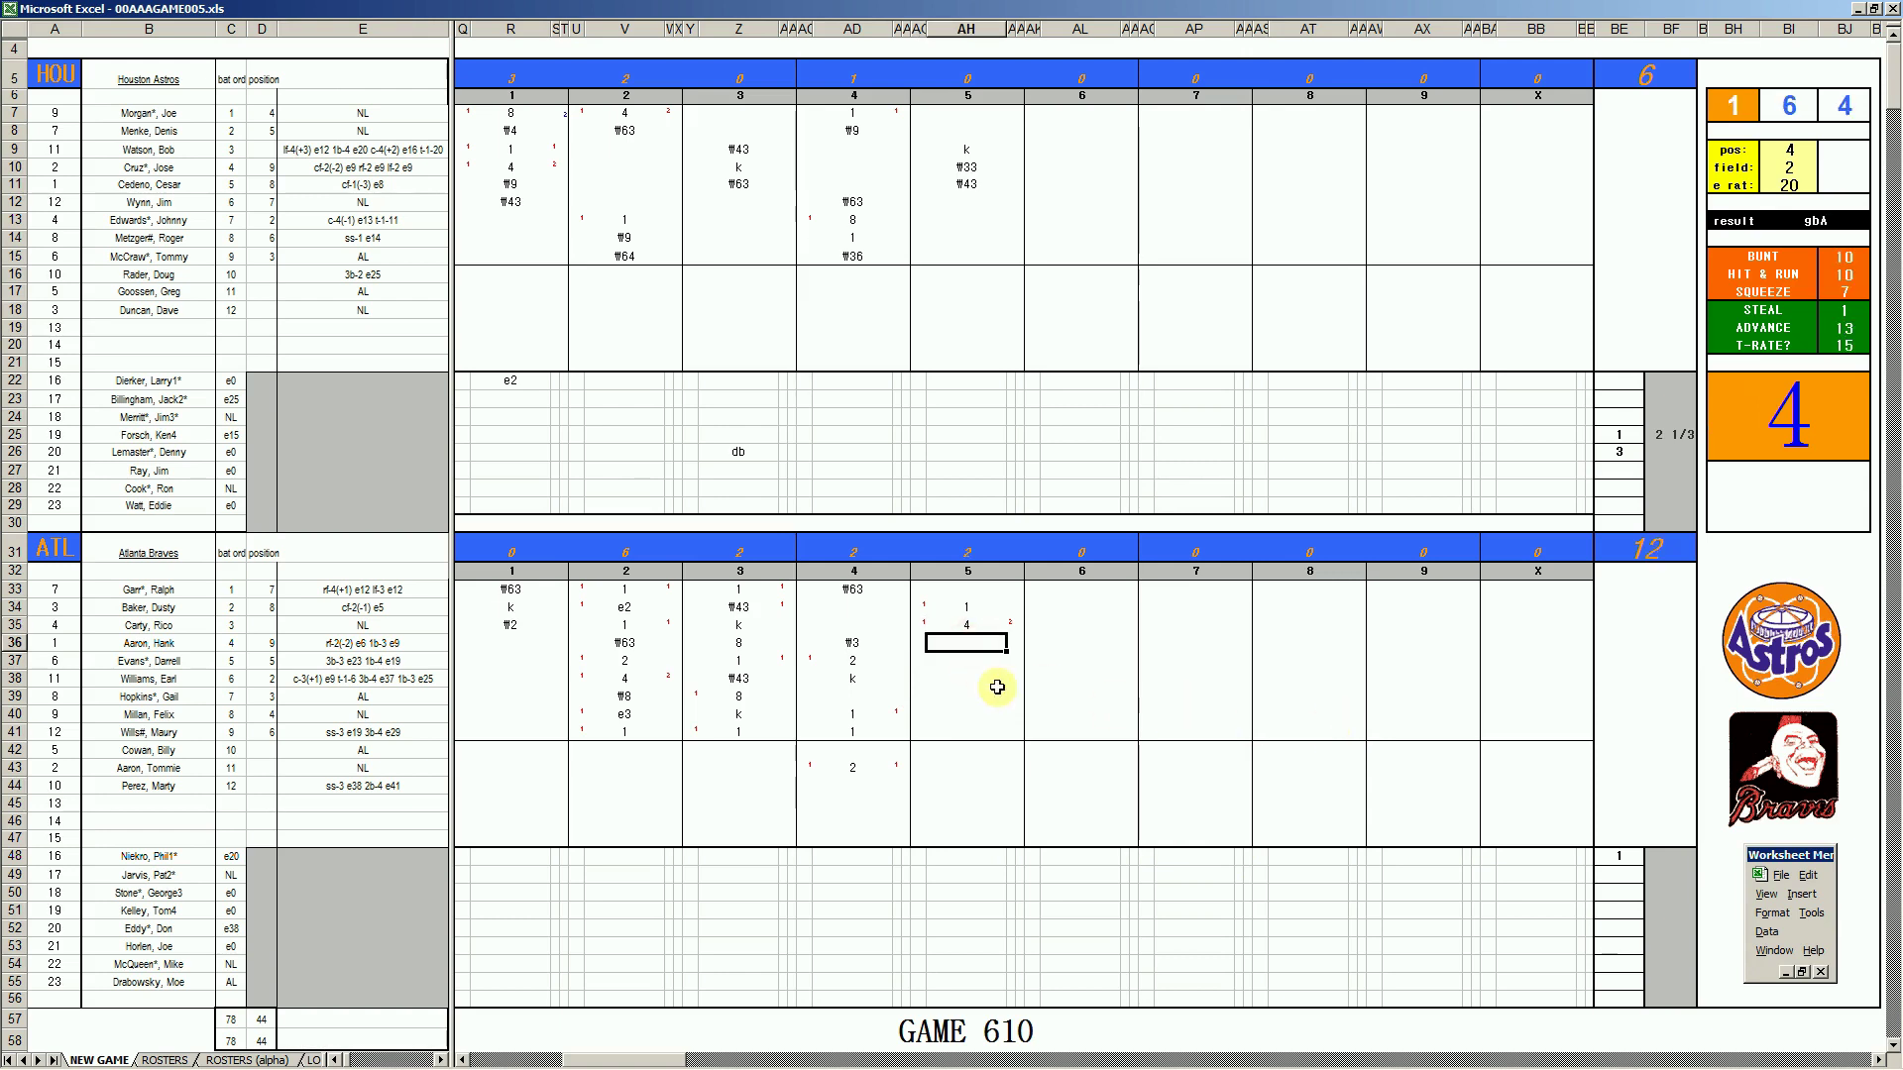
Enter #63 in AH36 and k in AH37 for Atlanta's fourth and fifth batters in the fifth inning
type("#63")
key("Return")
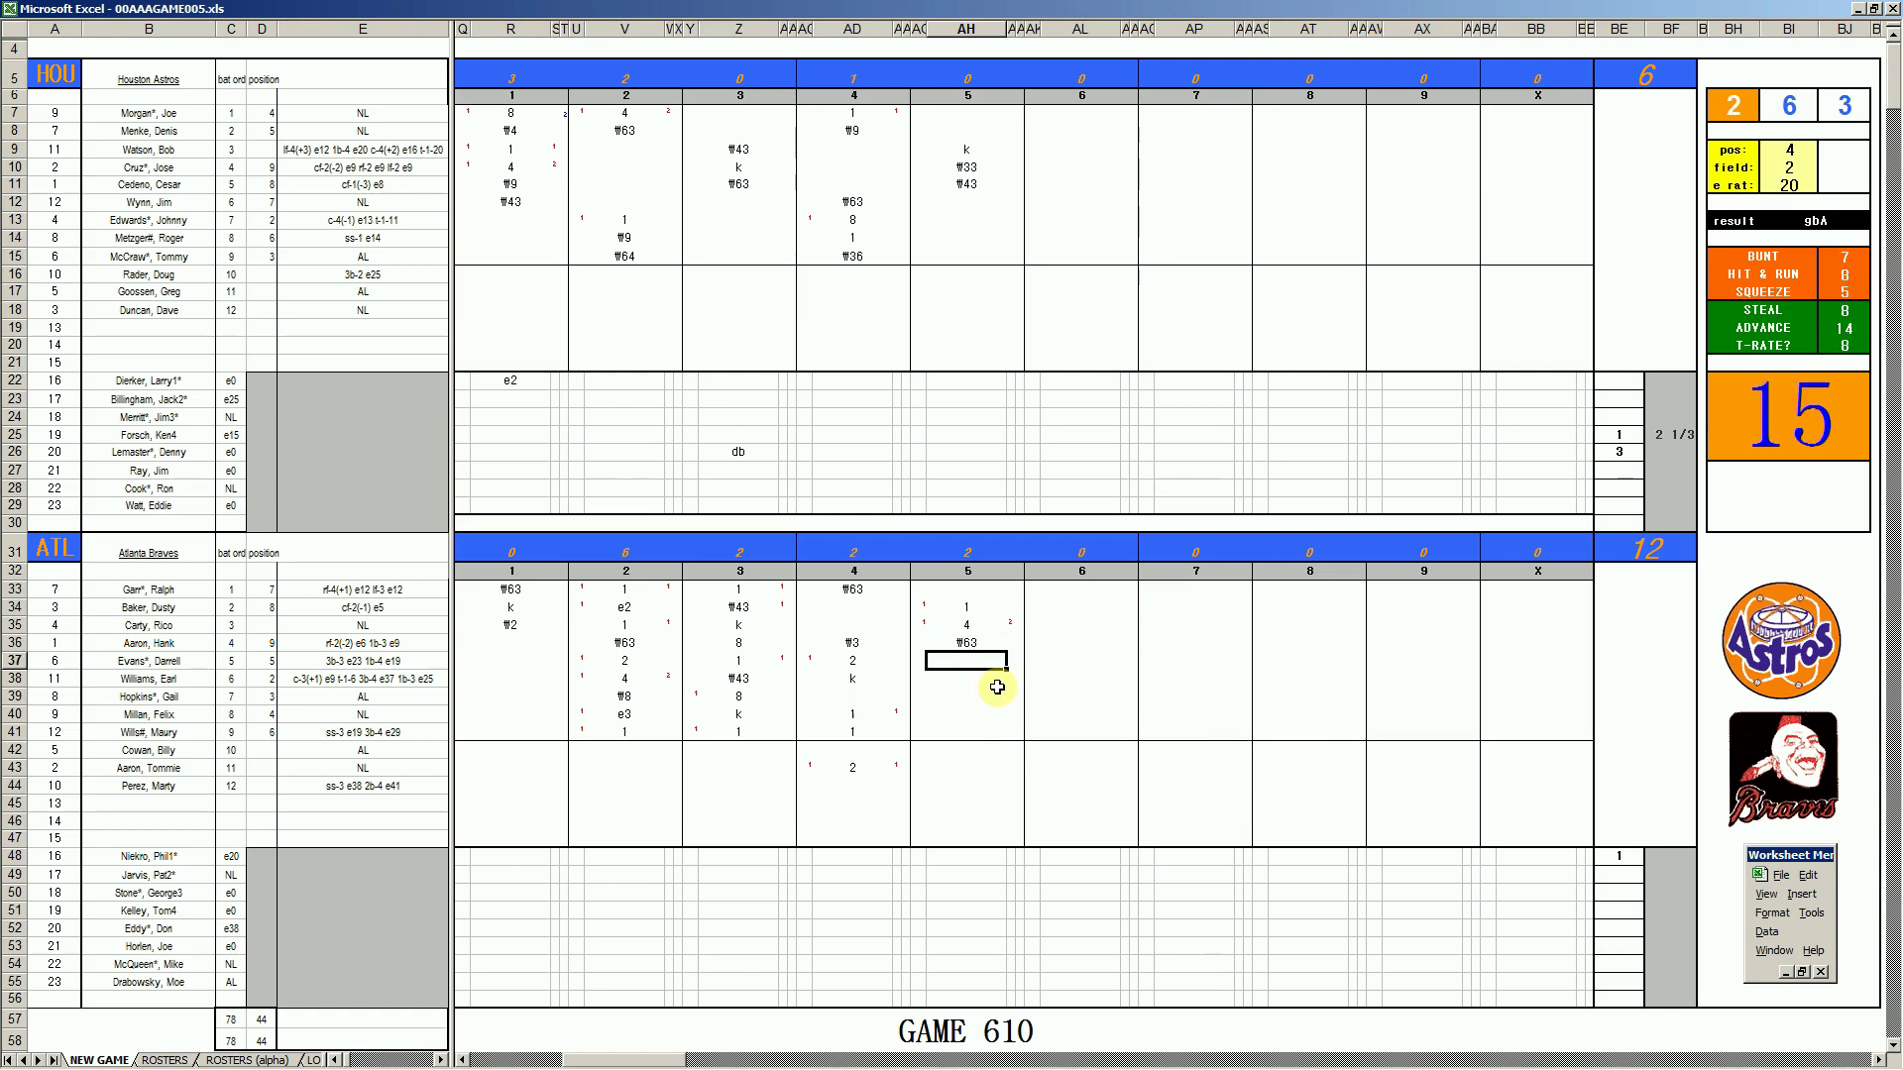
type("k")
key("Return")
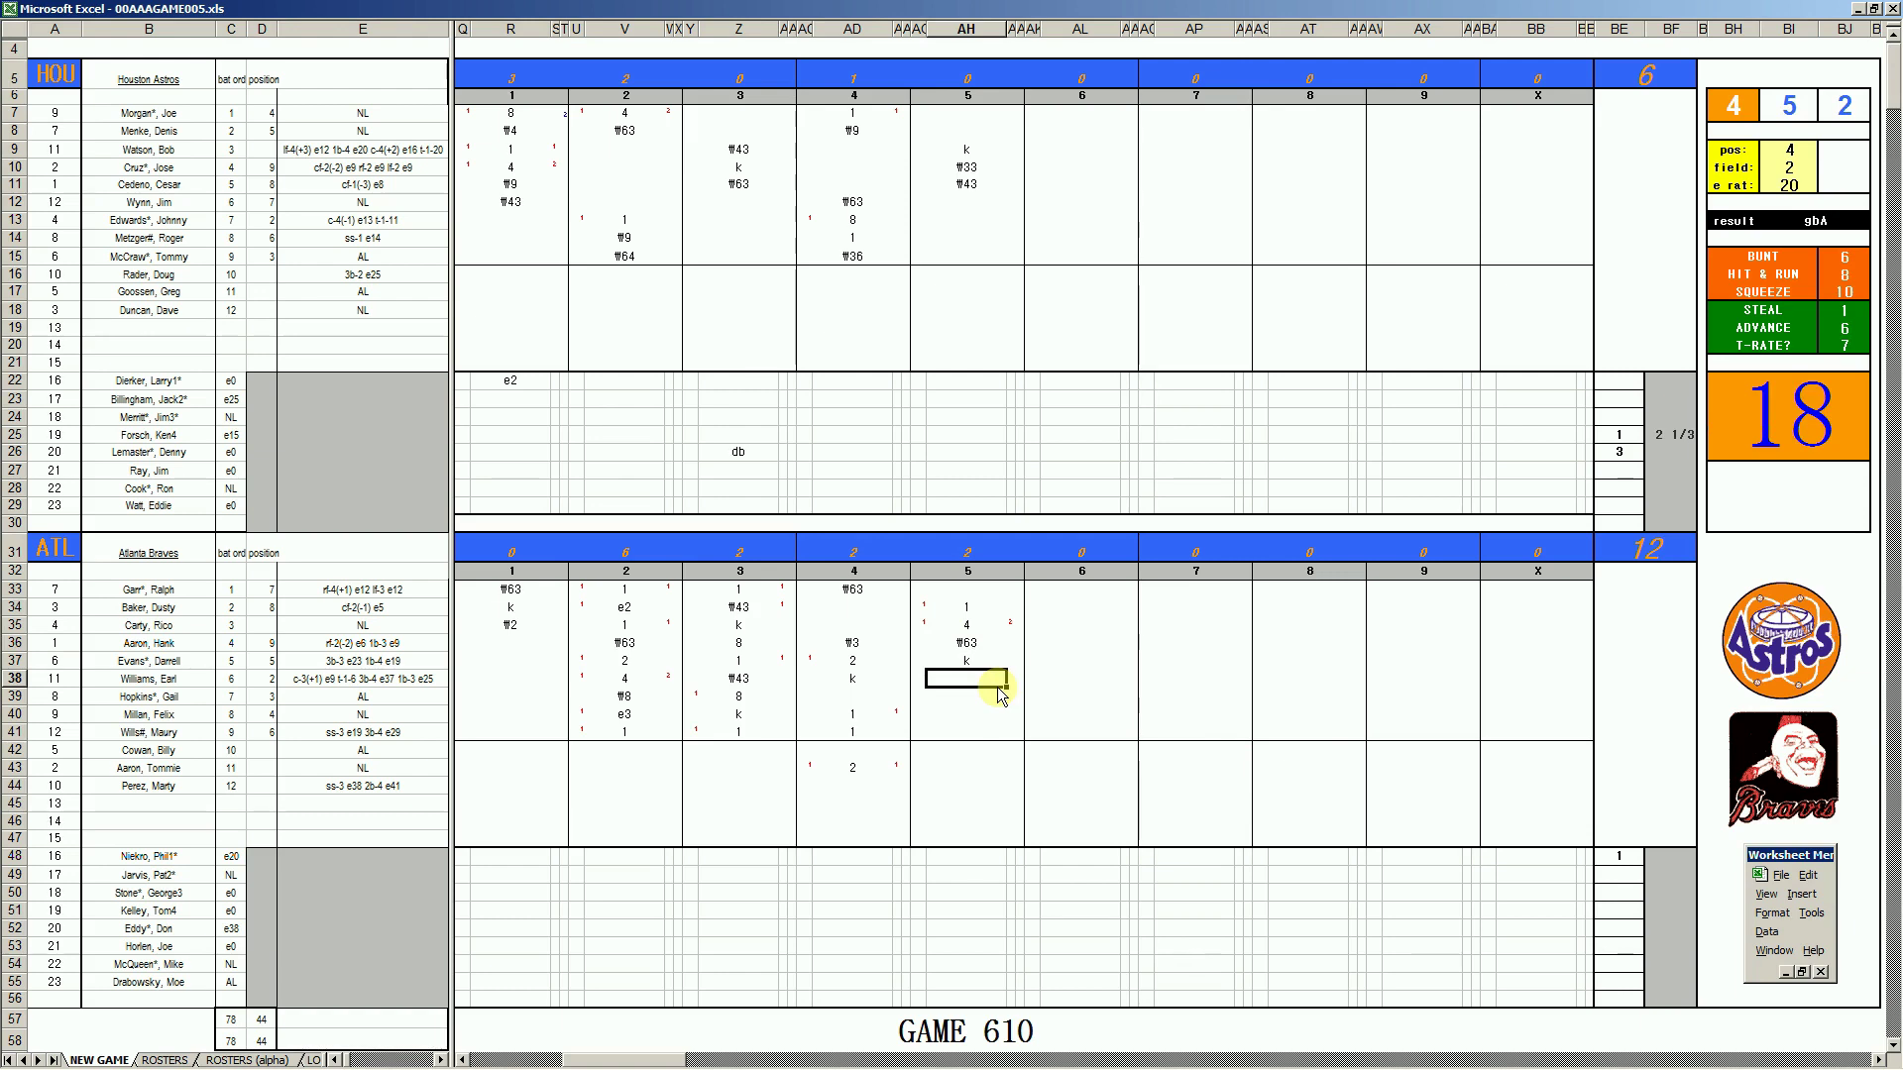
Enter #4 in AH38 for Atlanta's sixth batter and record 2 2/3 innings in BF26 for Houston's pitcher
type("#4")
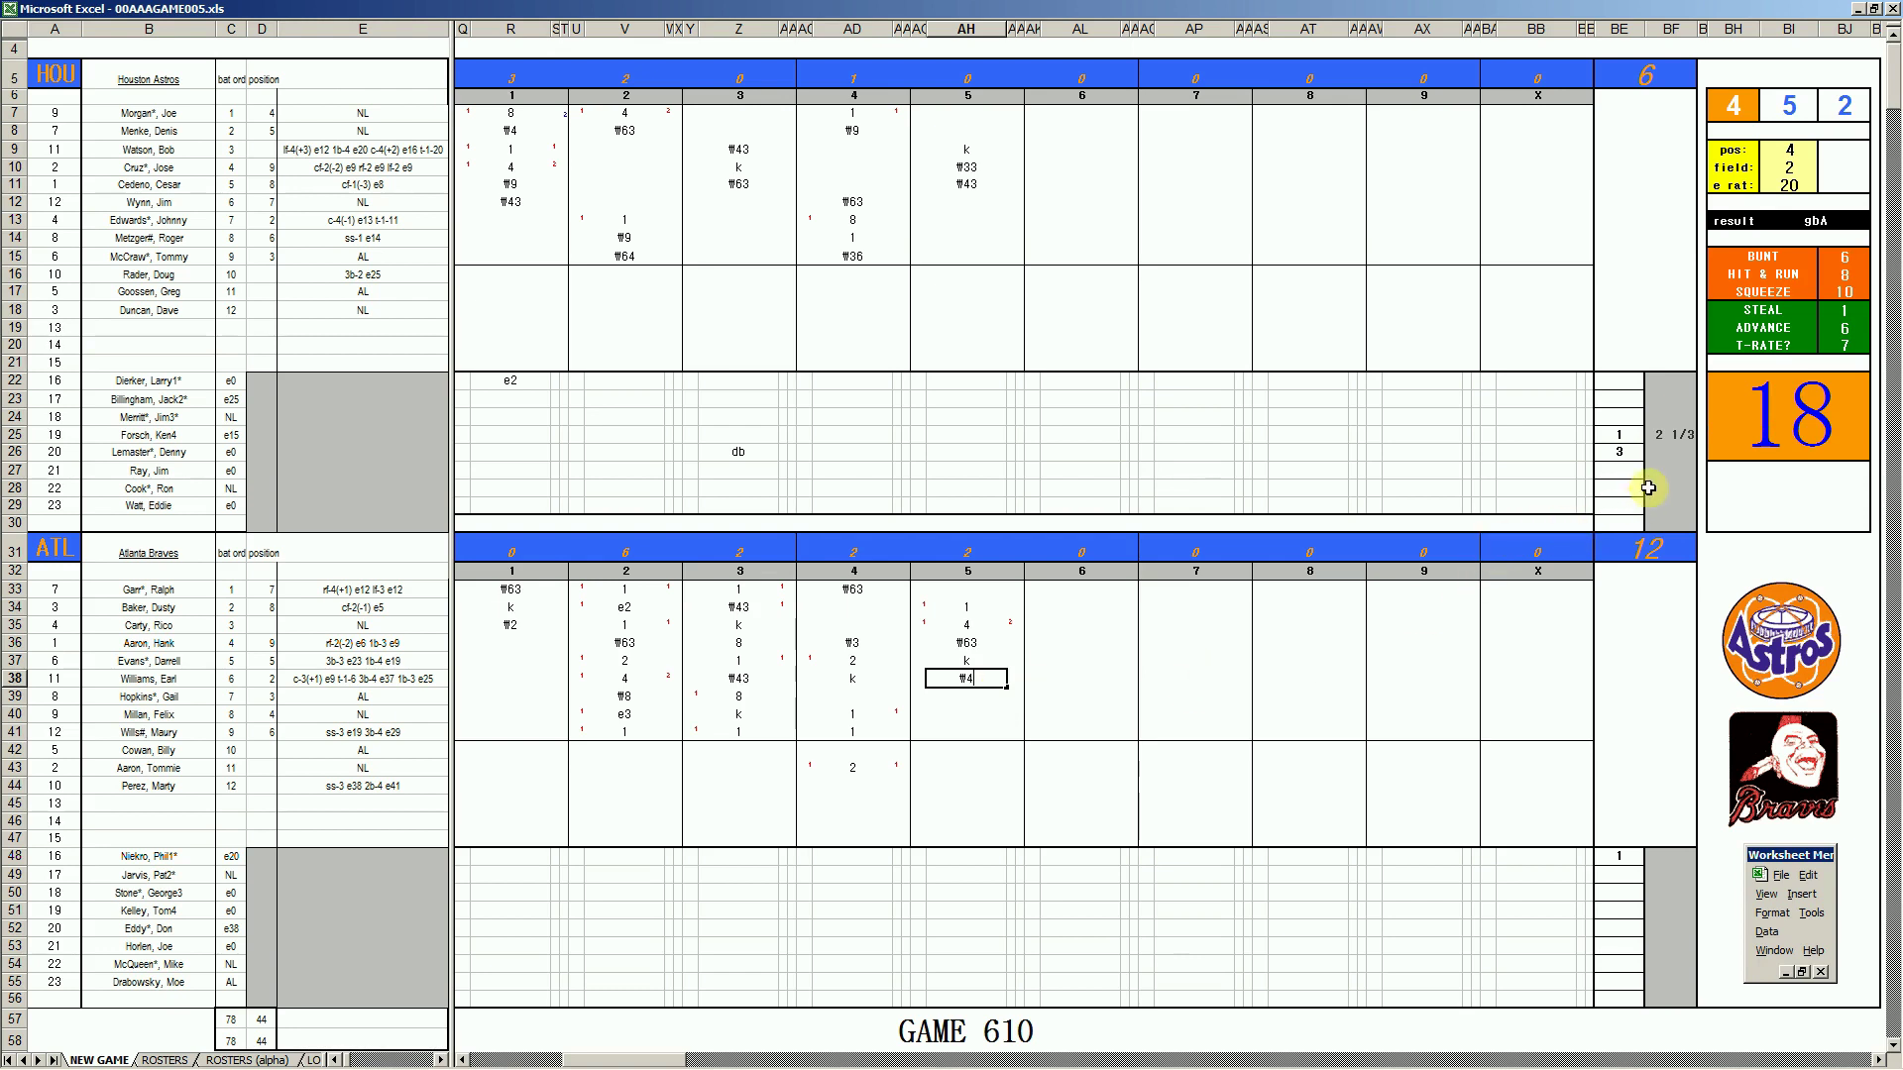
left_click(1661, 453)
type("2 2/3")
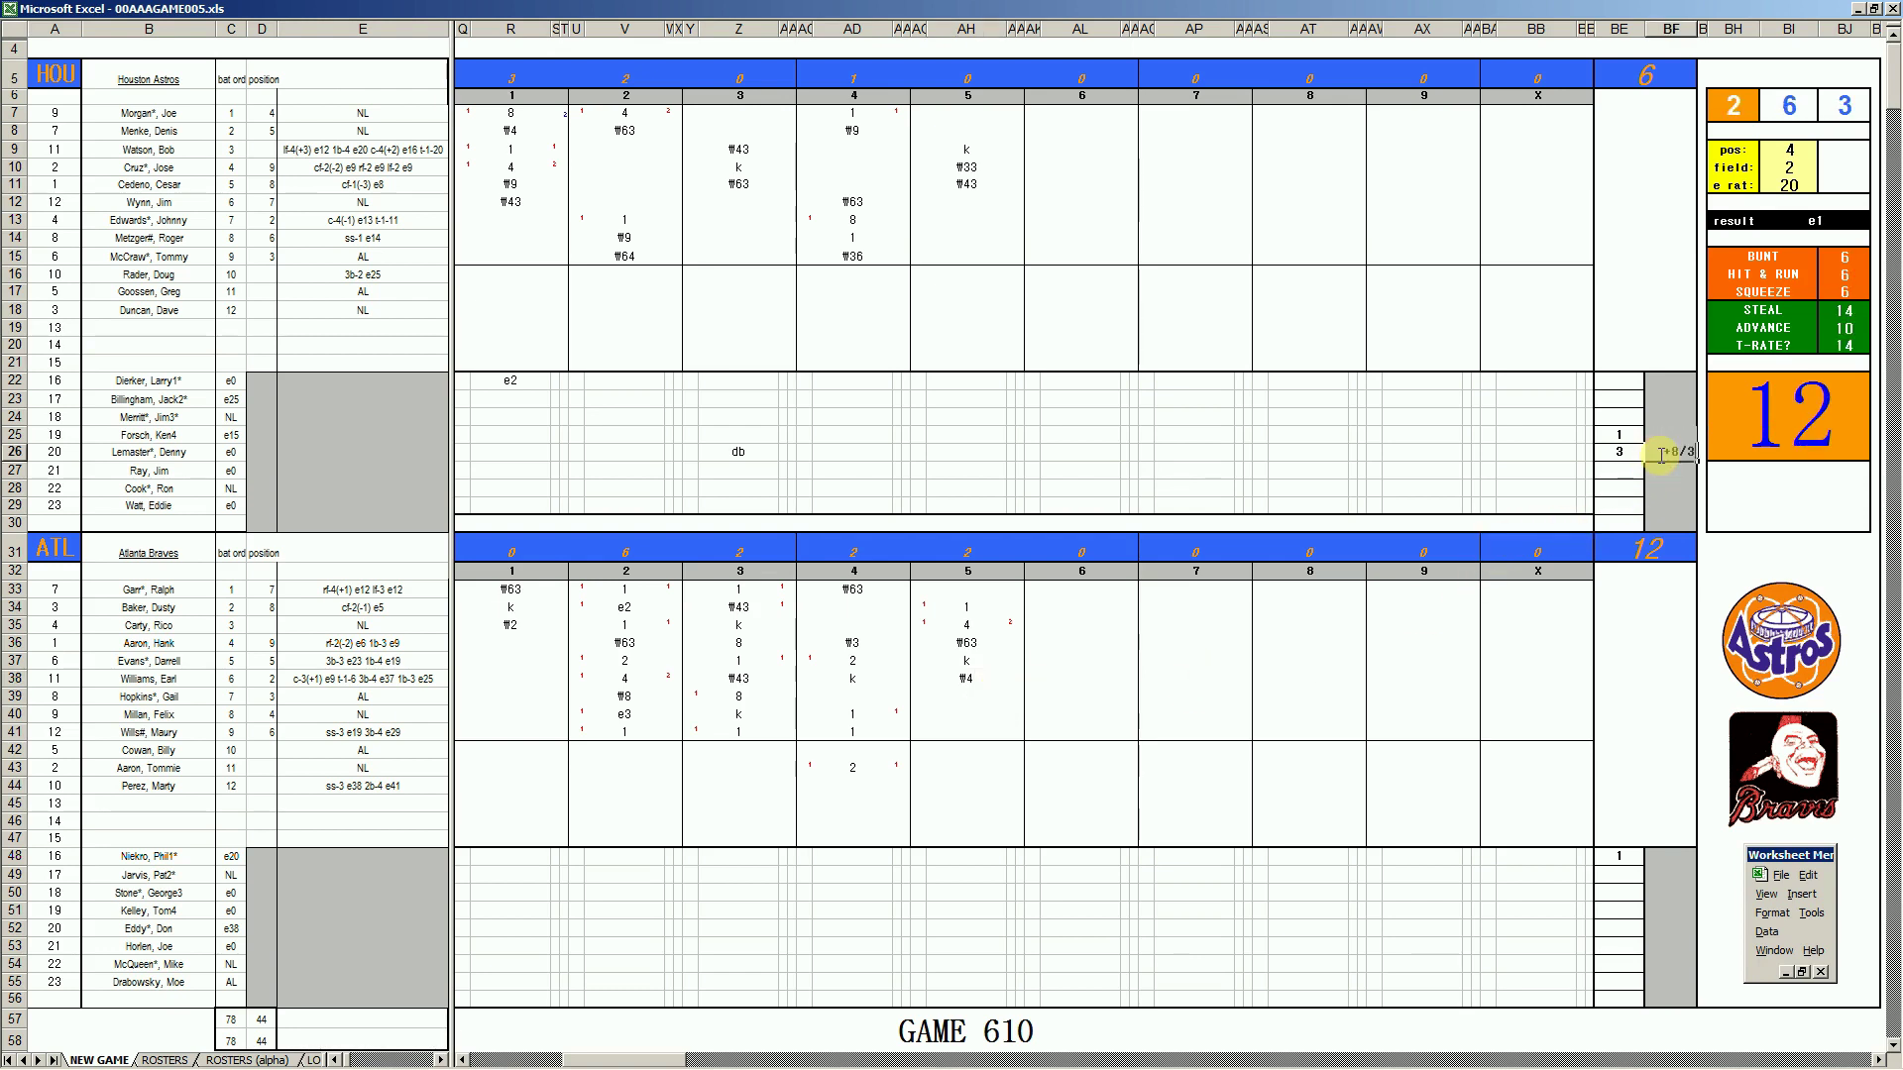
key("Return")
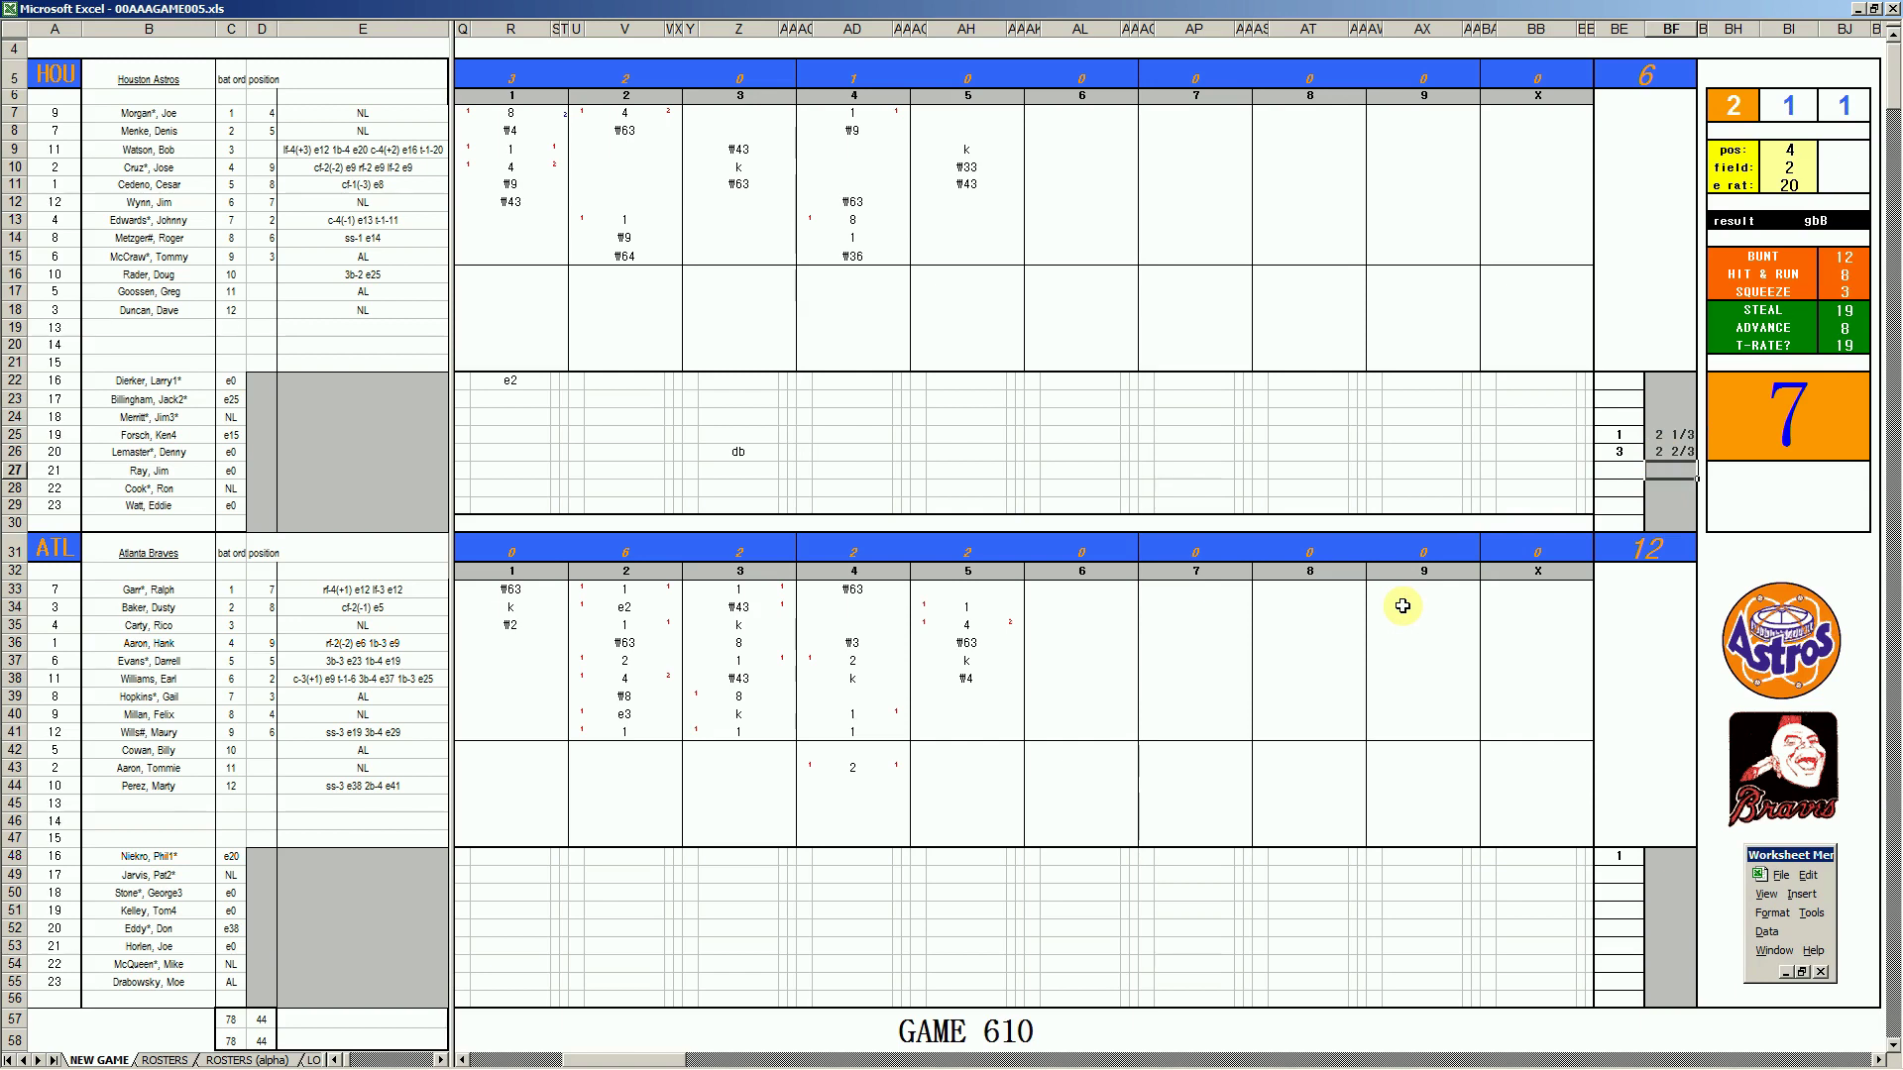
Enter #5, #9 and #9 in AL12 to AL14 for Houston's three batters in the sixth inning
left_click(1050, 199)
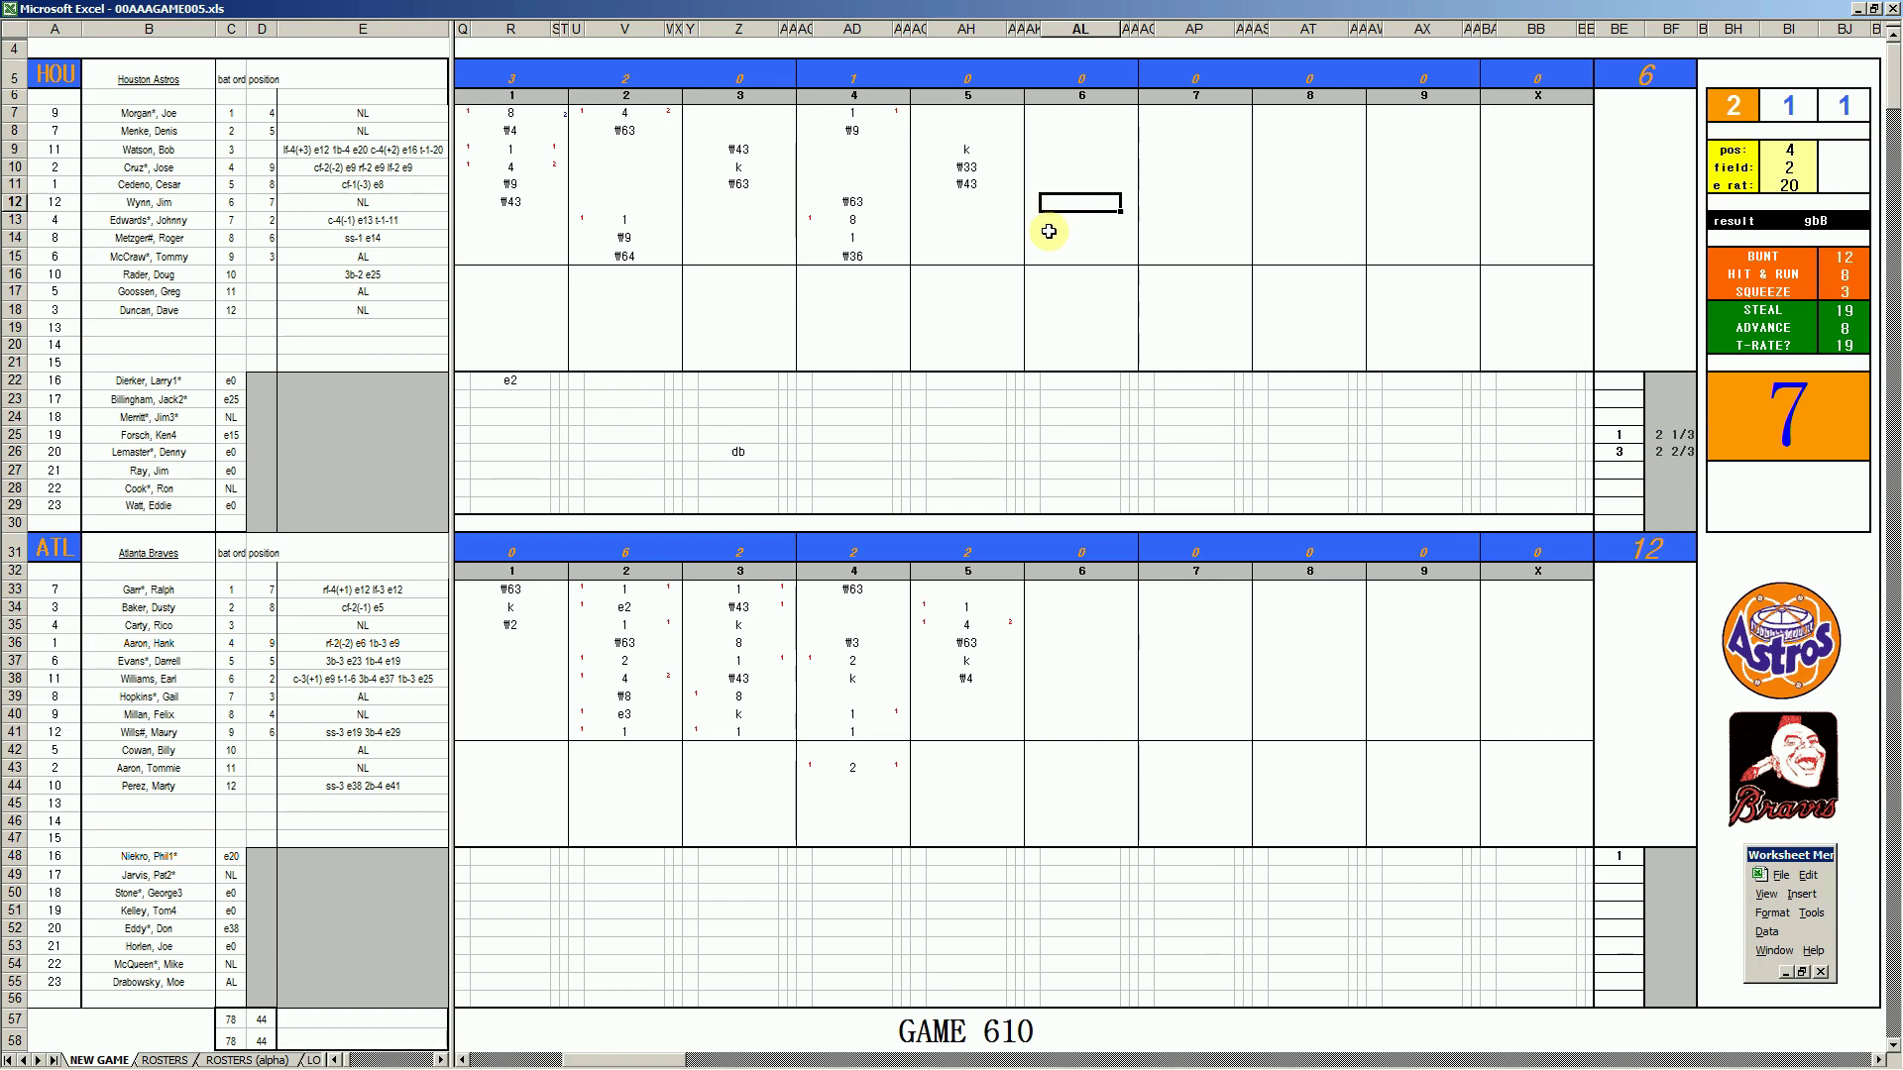
type("#5")
key("Return")
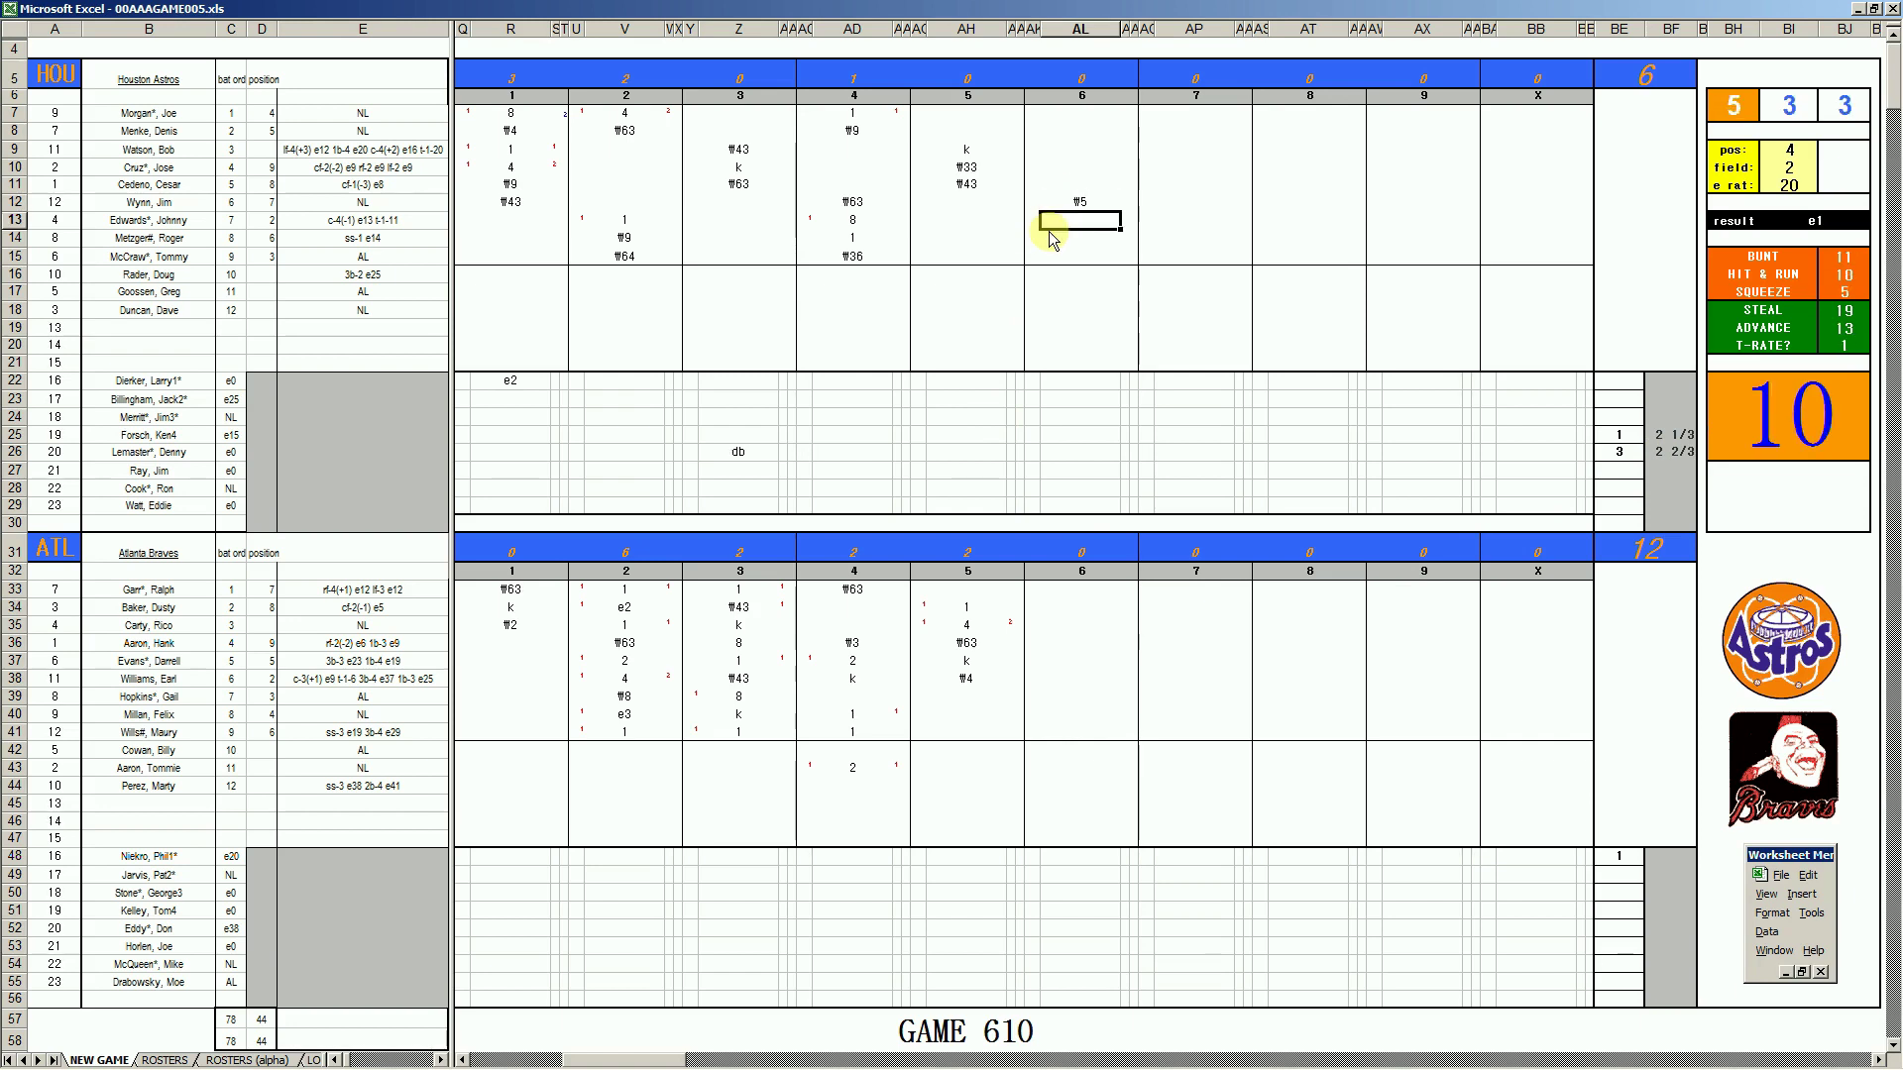
type("#9")
key("Return")
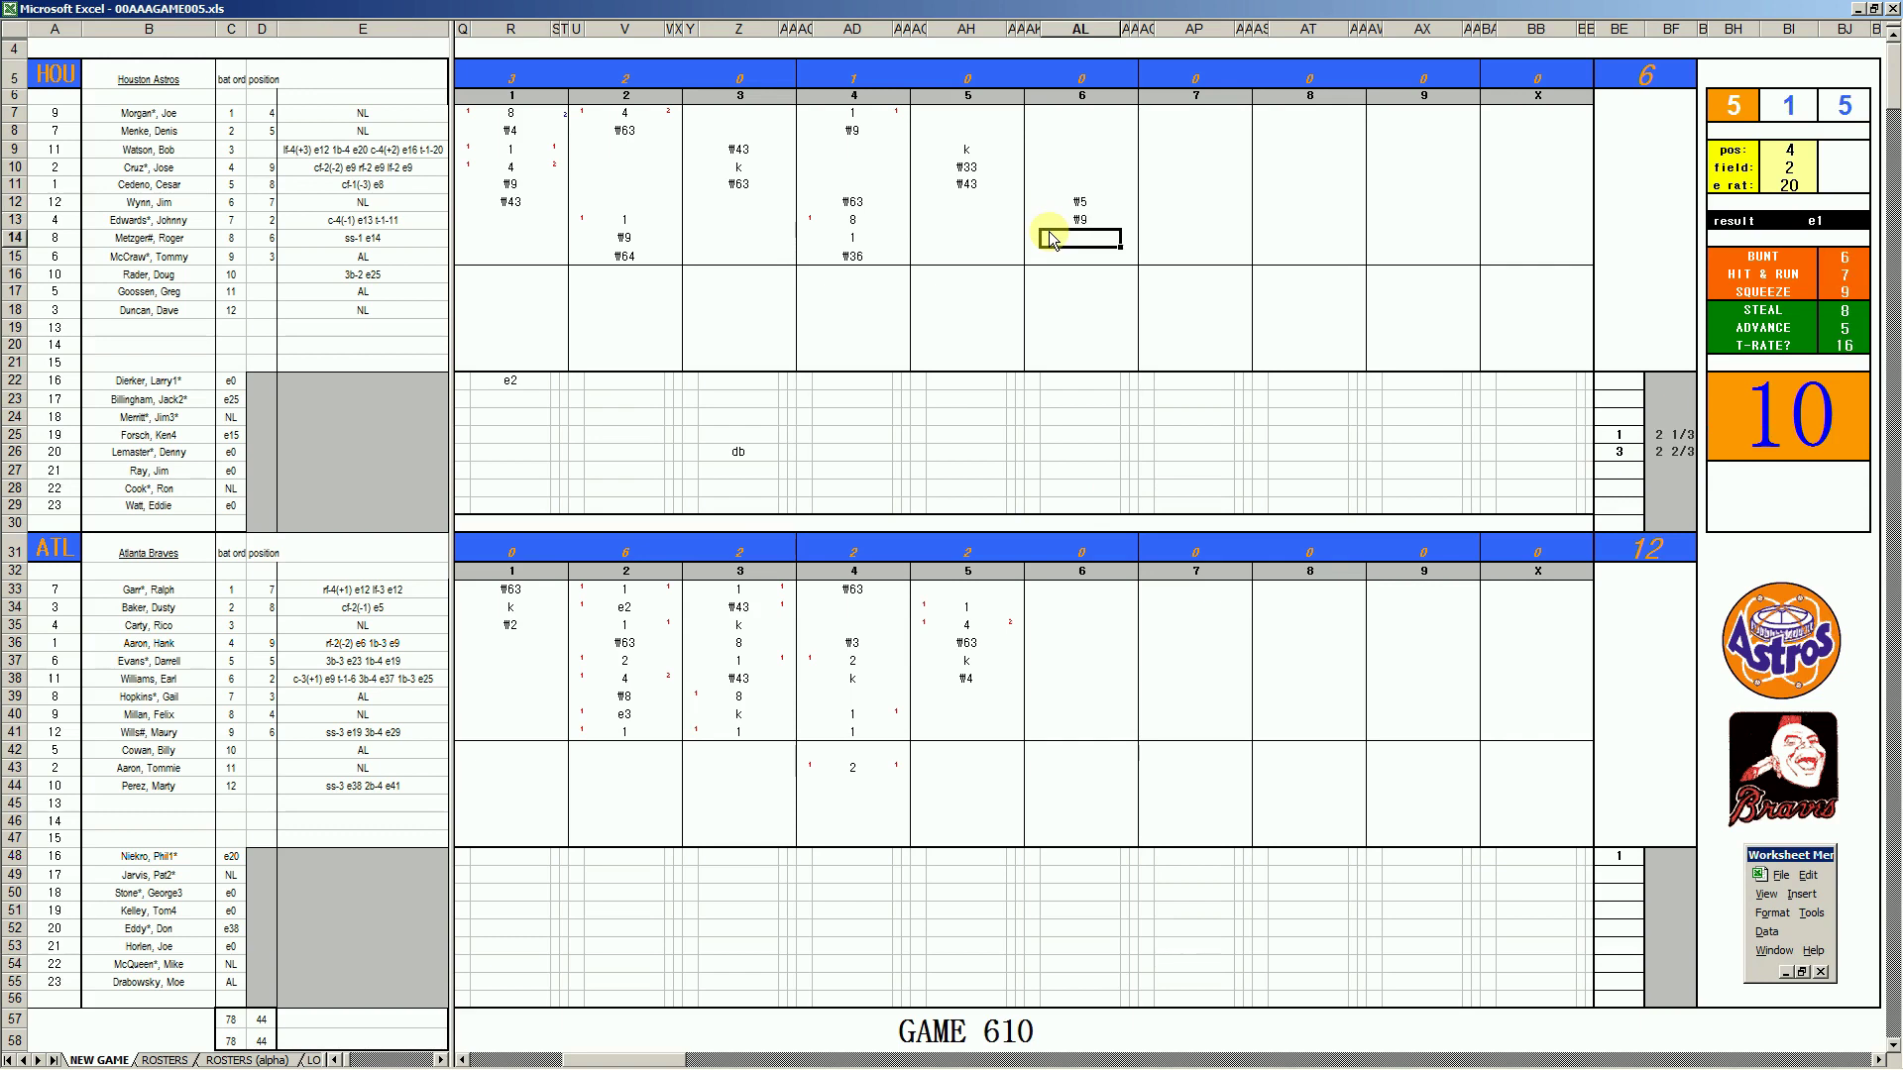
type("#9")
Enter entry inning 6 in BE27 for Houston's relief pitcher and k in AL43 for Atlanta's substitute batter
left_click(1621, 467)
type("6")
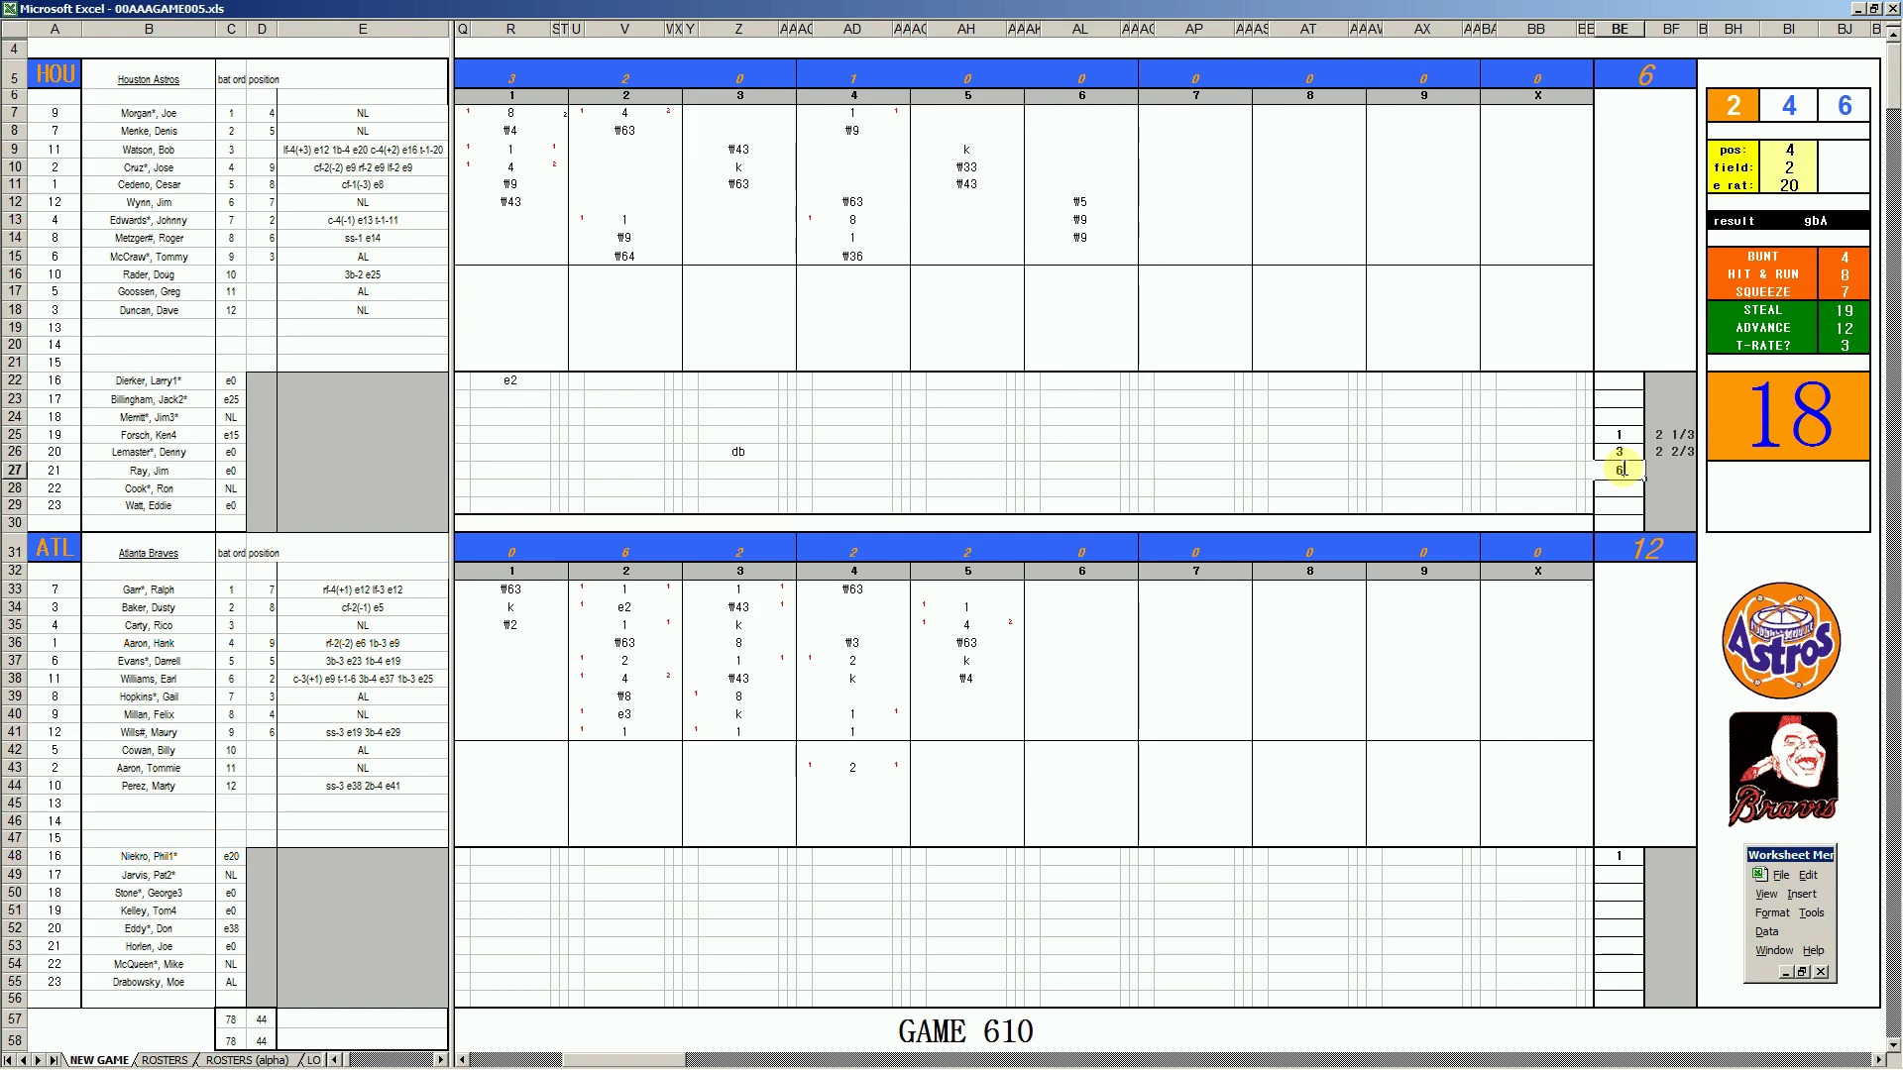
left_click(1090, 769)
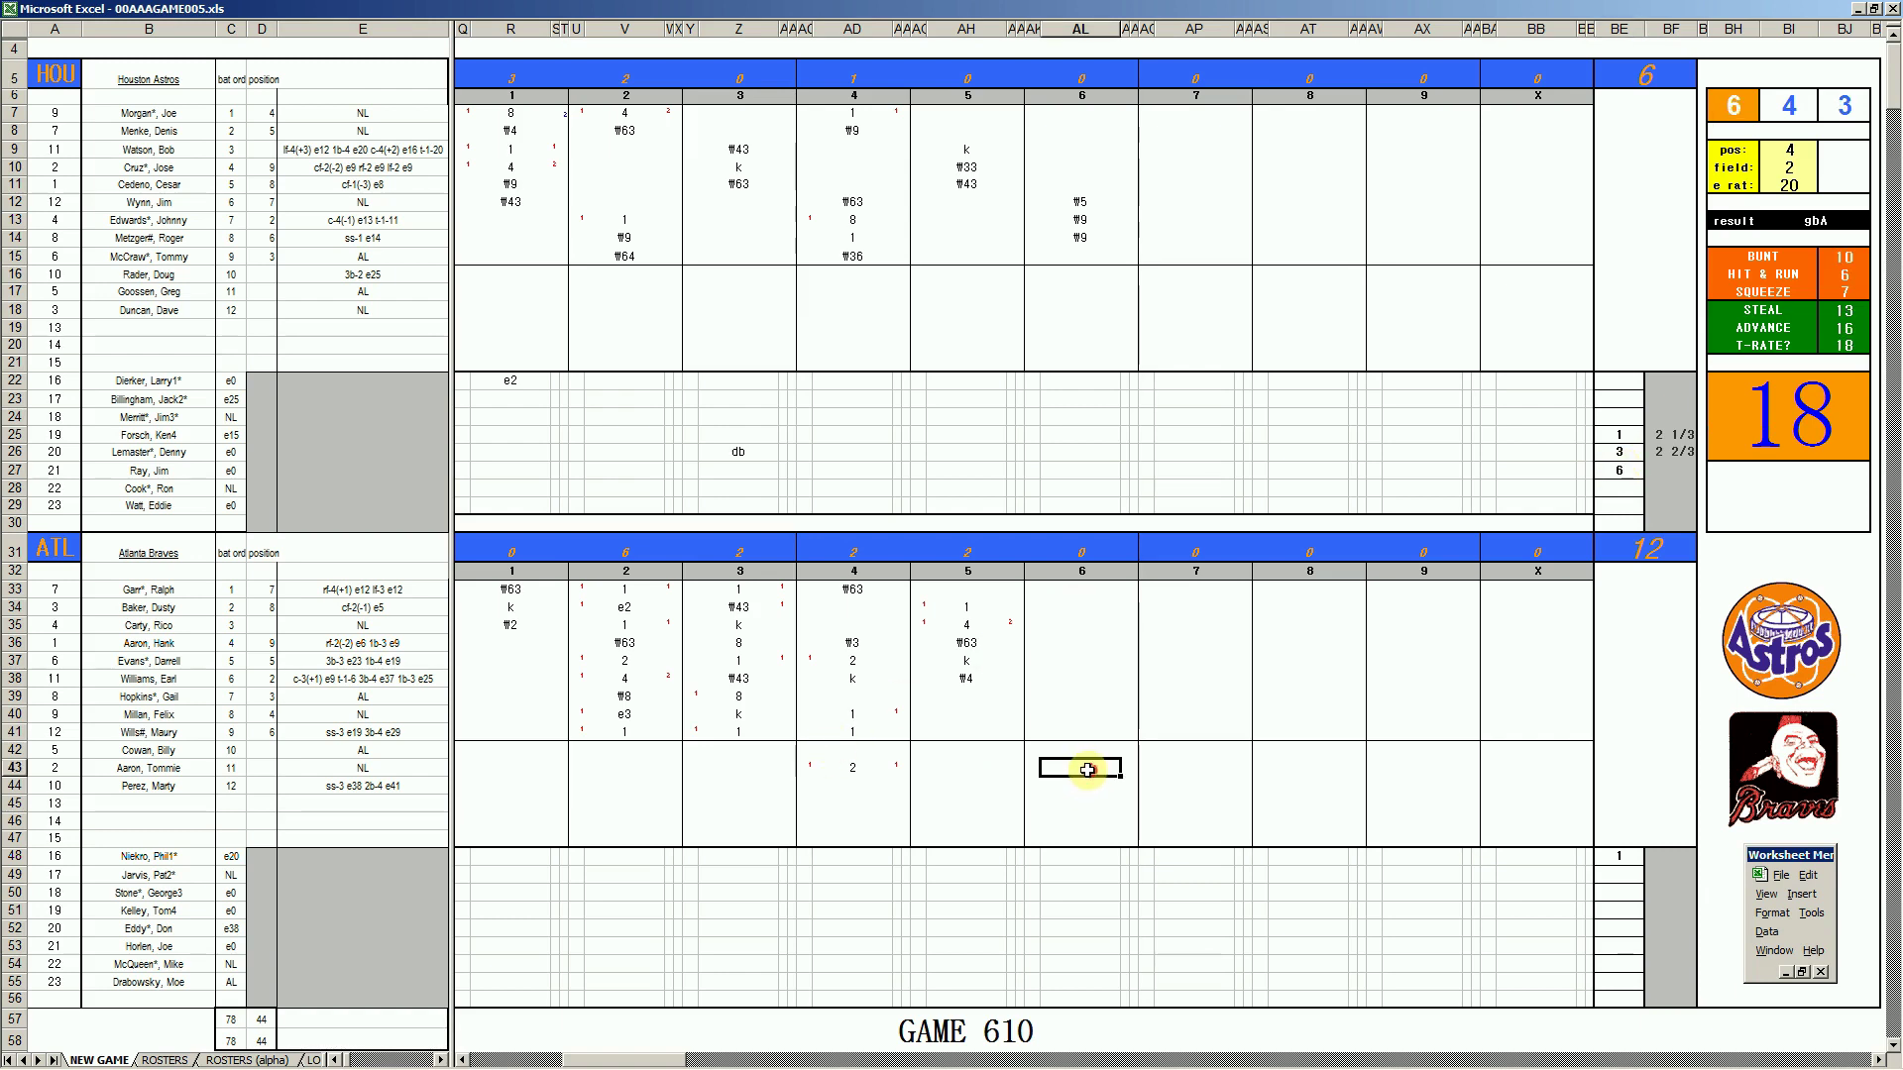
type("k")
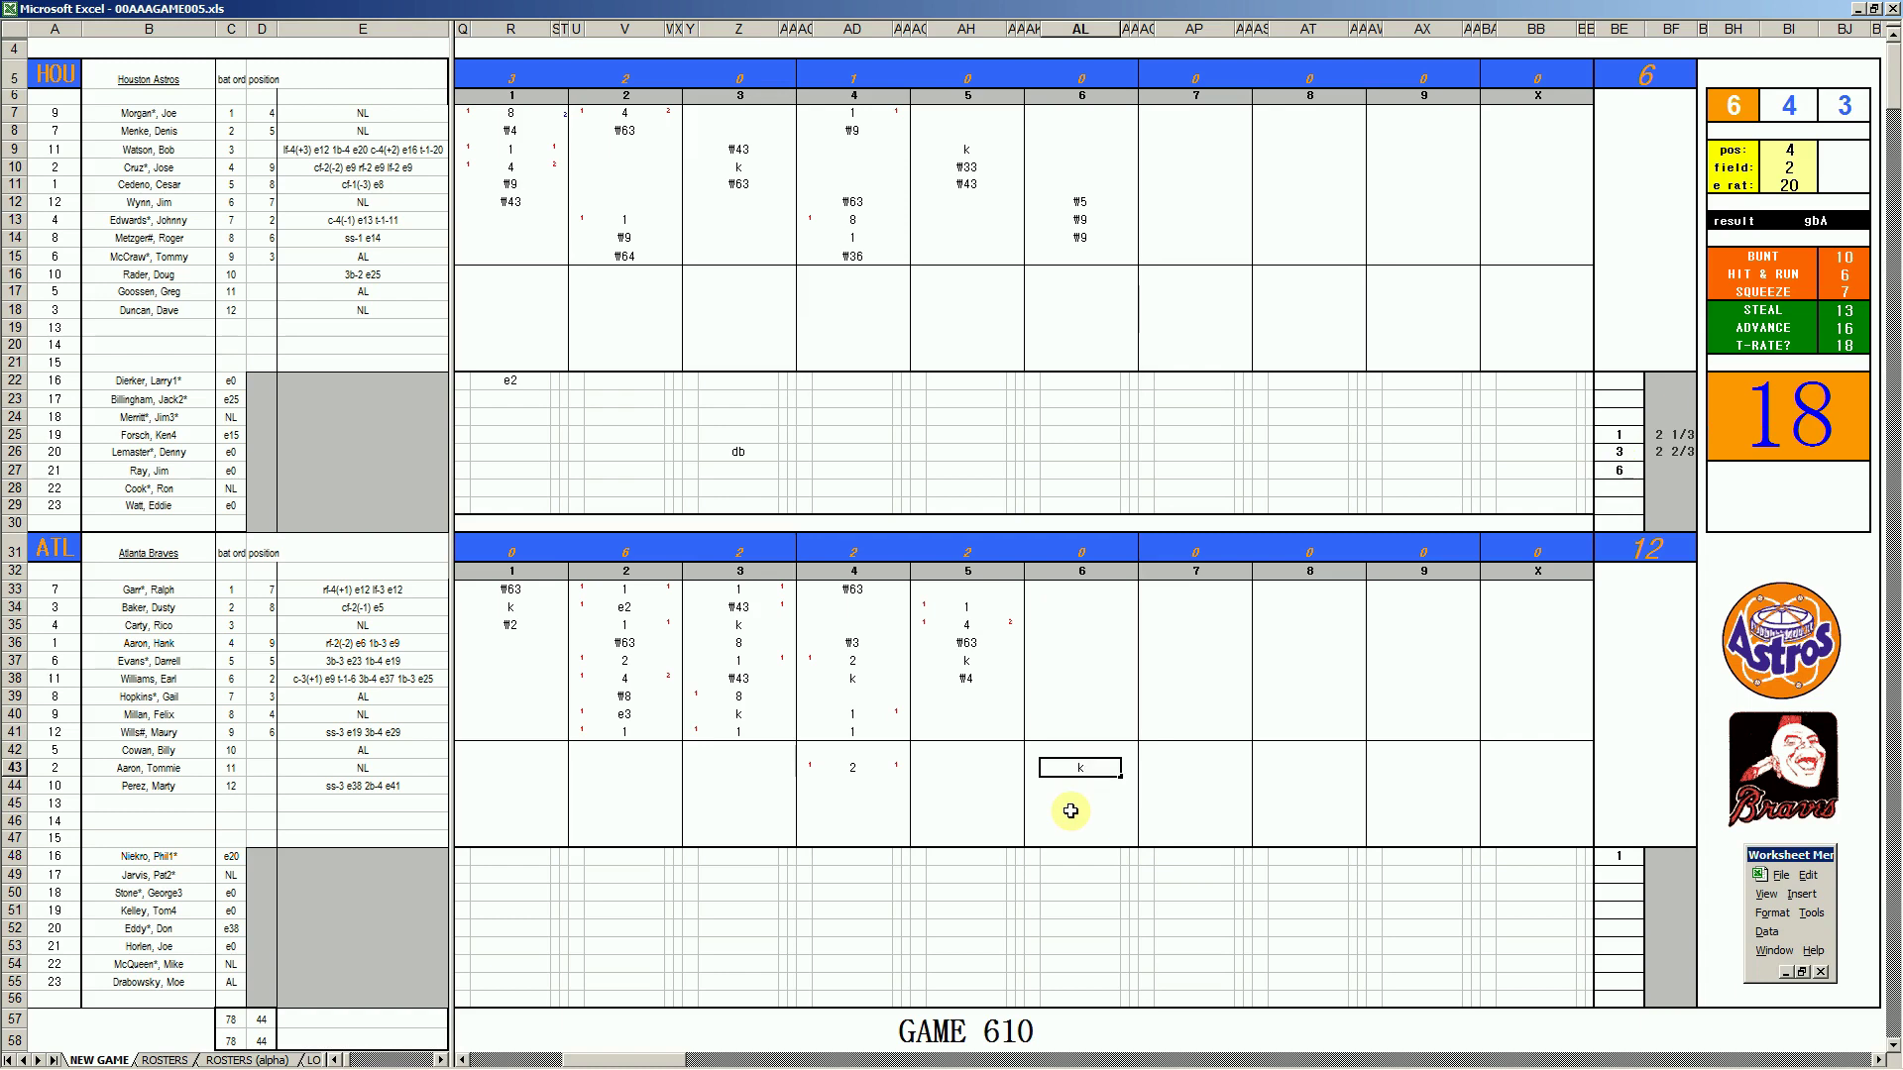
Enter 8 in AL40 and #643 in AL41 for Atlanta's eighth and ninth batters in the sixth inning
key("Up")
key("Up")
key("Up")
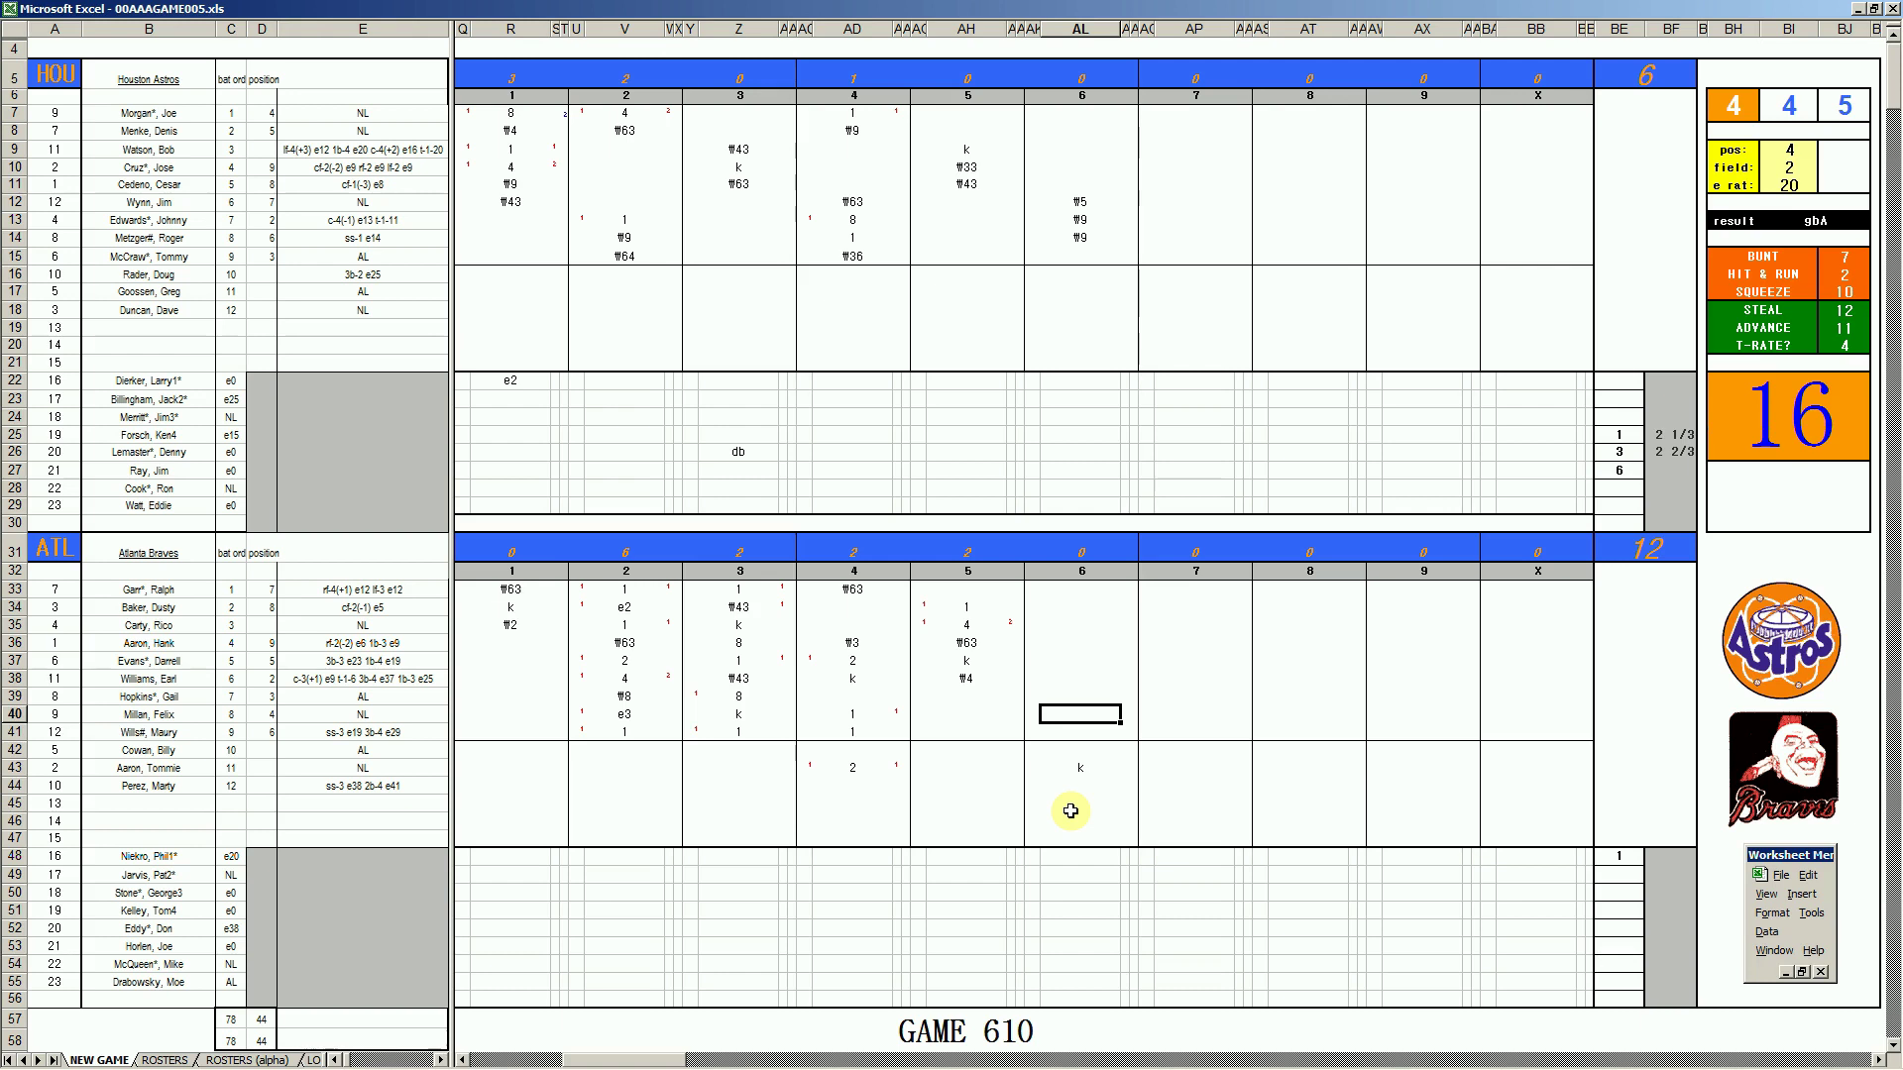
type("8")
key("Return")
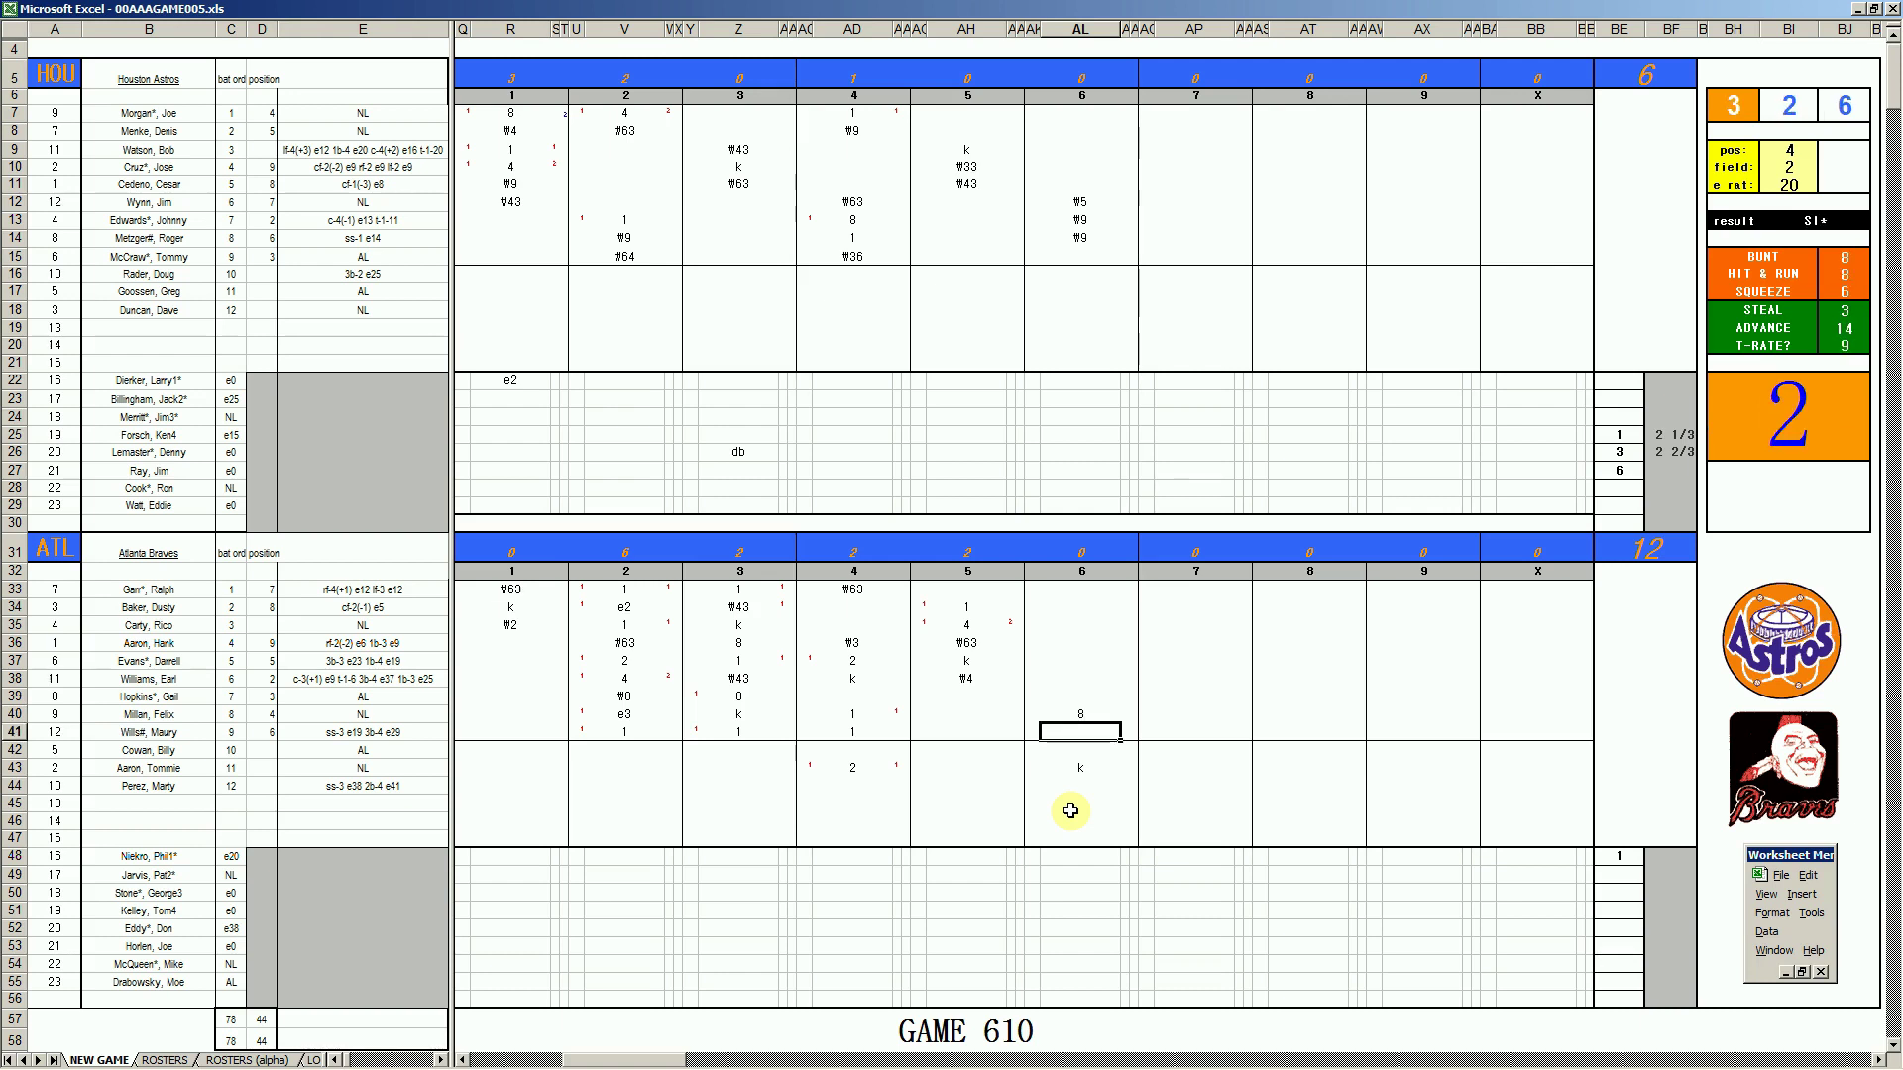
type("#643")
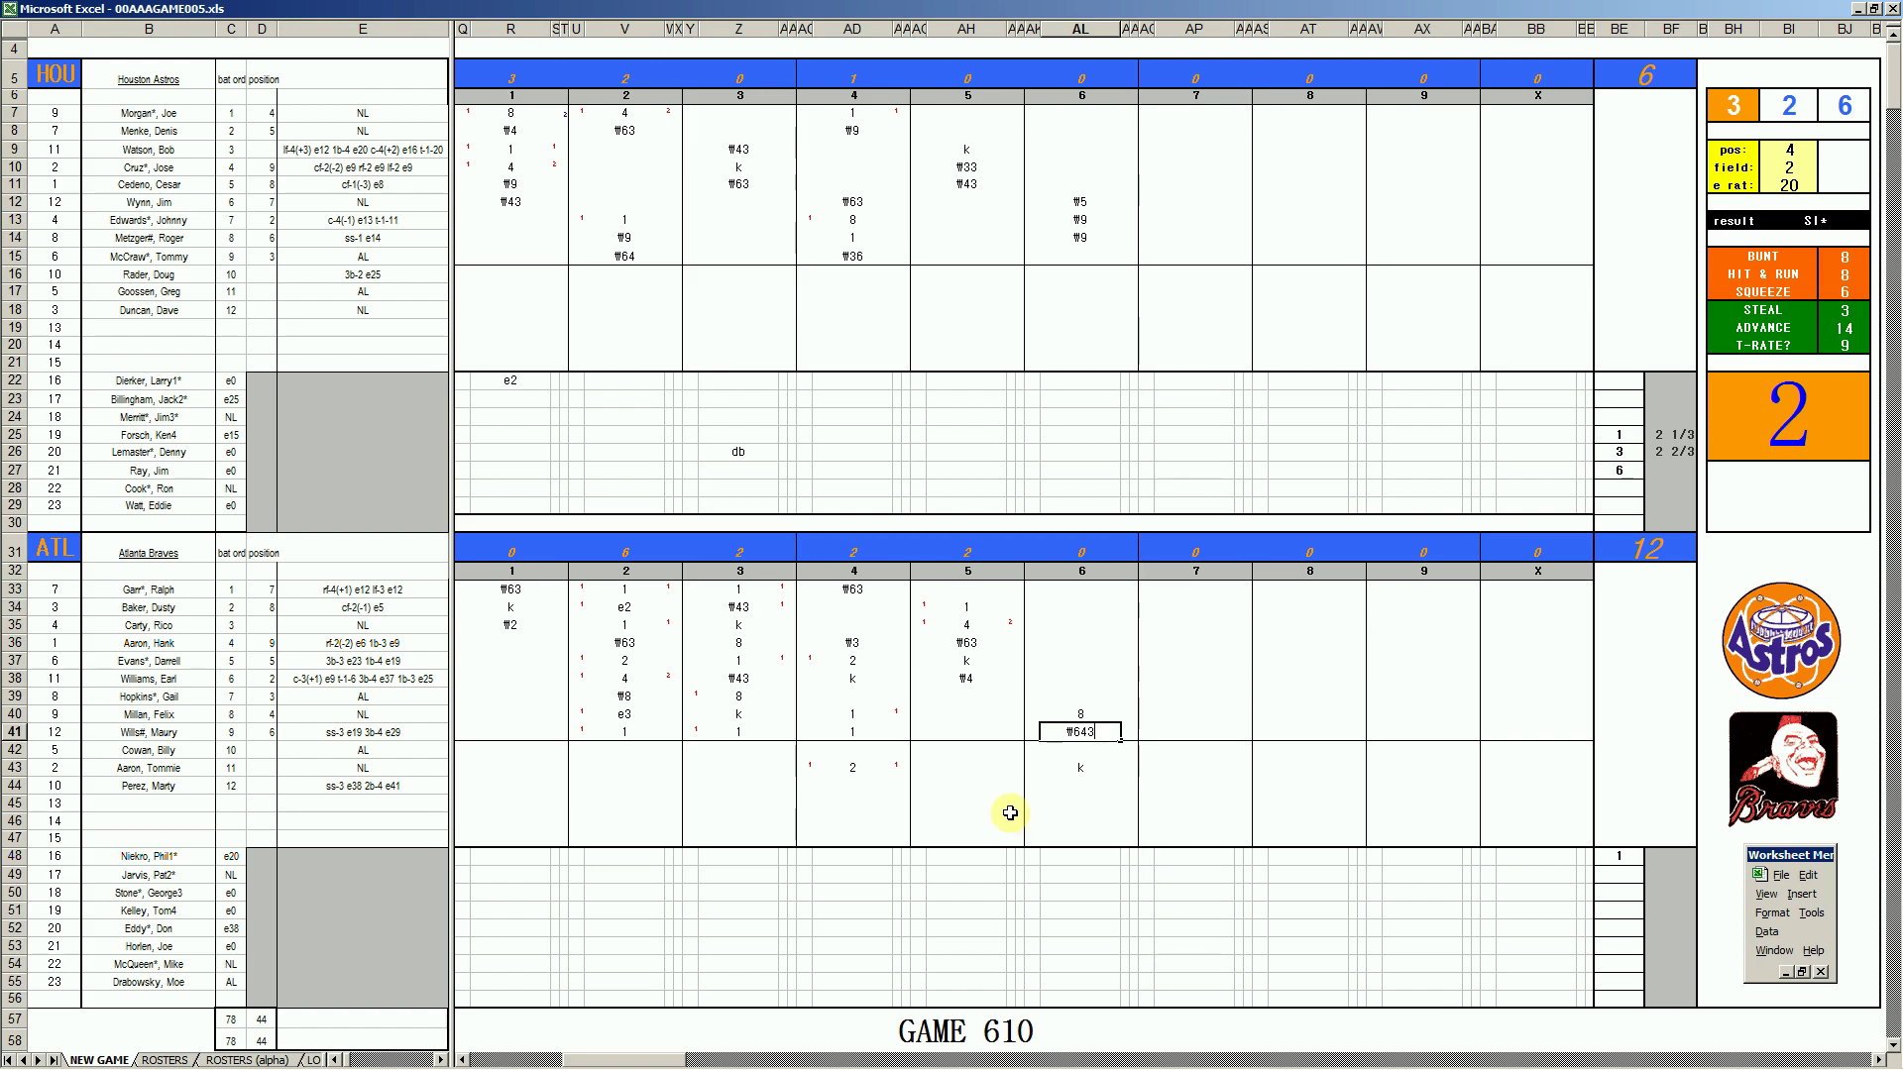
Enter #9 in AP15 for Houston's ninth batter in the seventh inning
left_click(1169, 254)
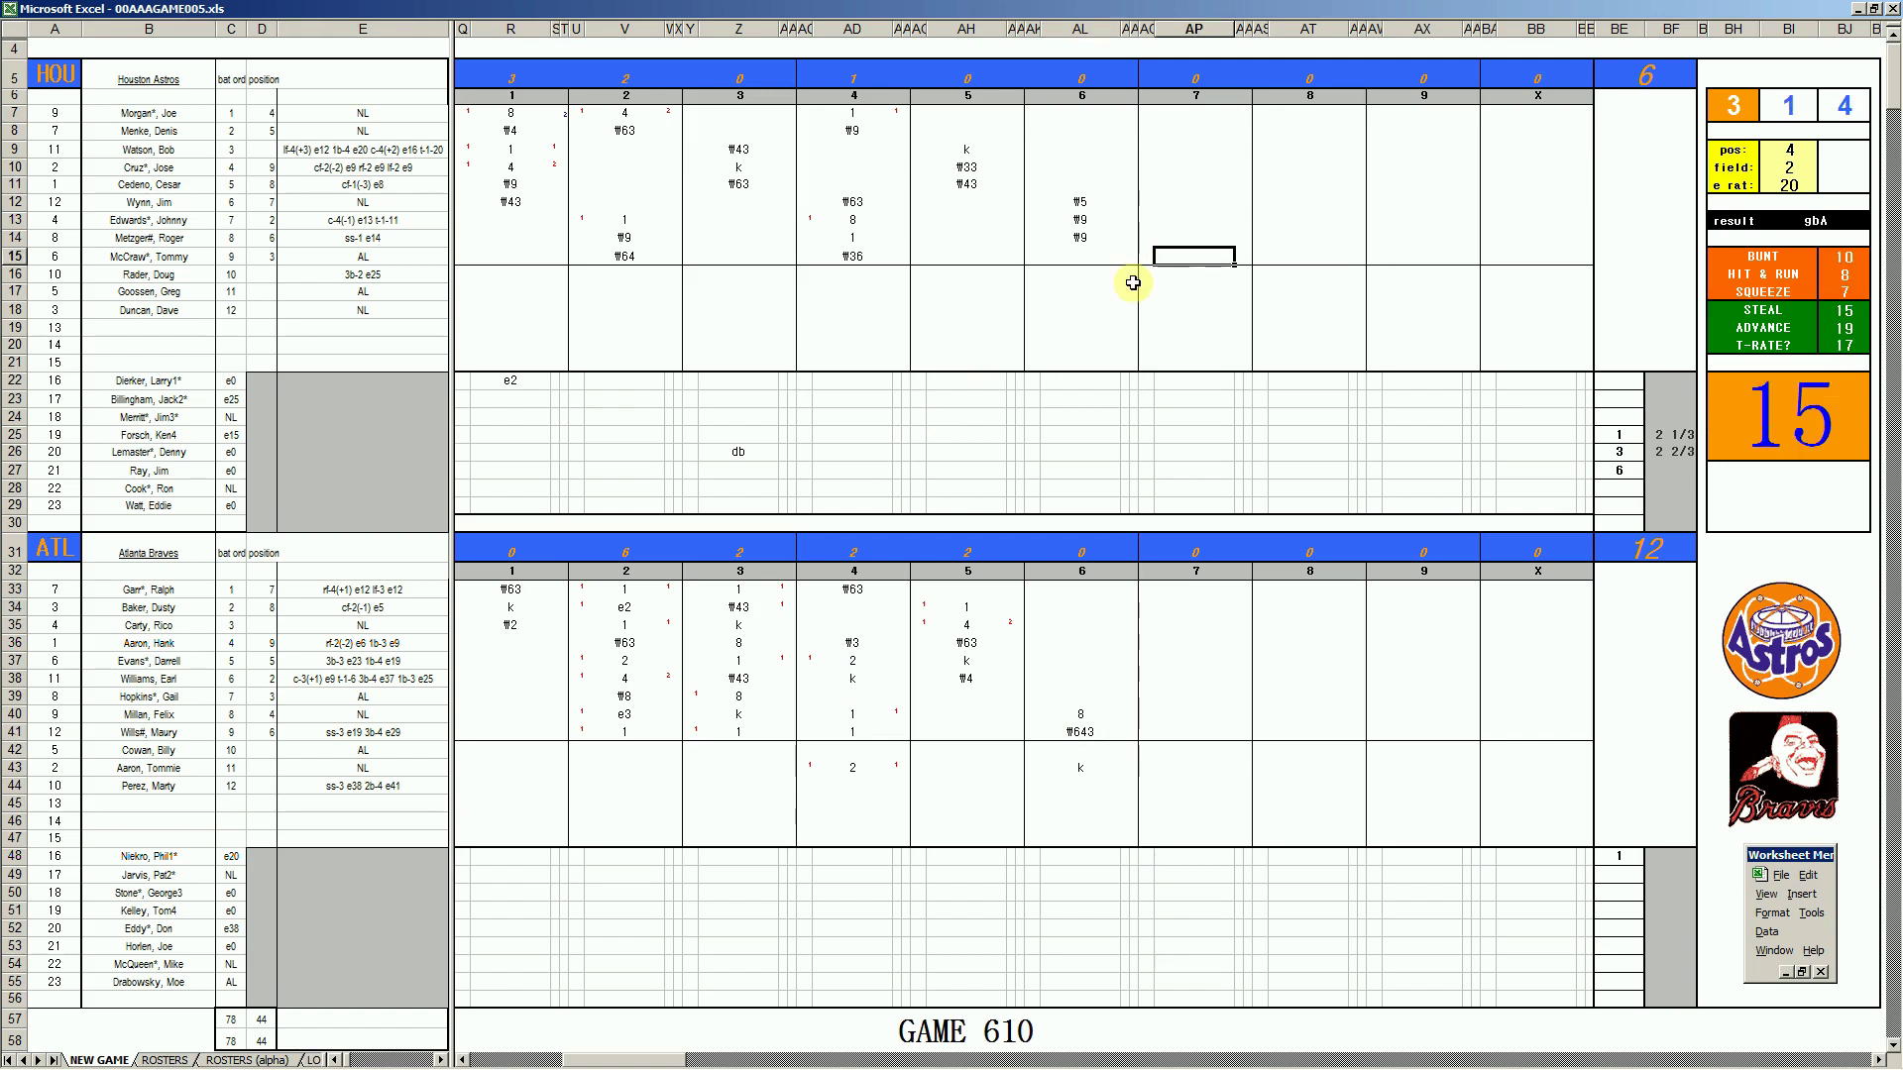
type("#9")
key("Return")
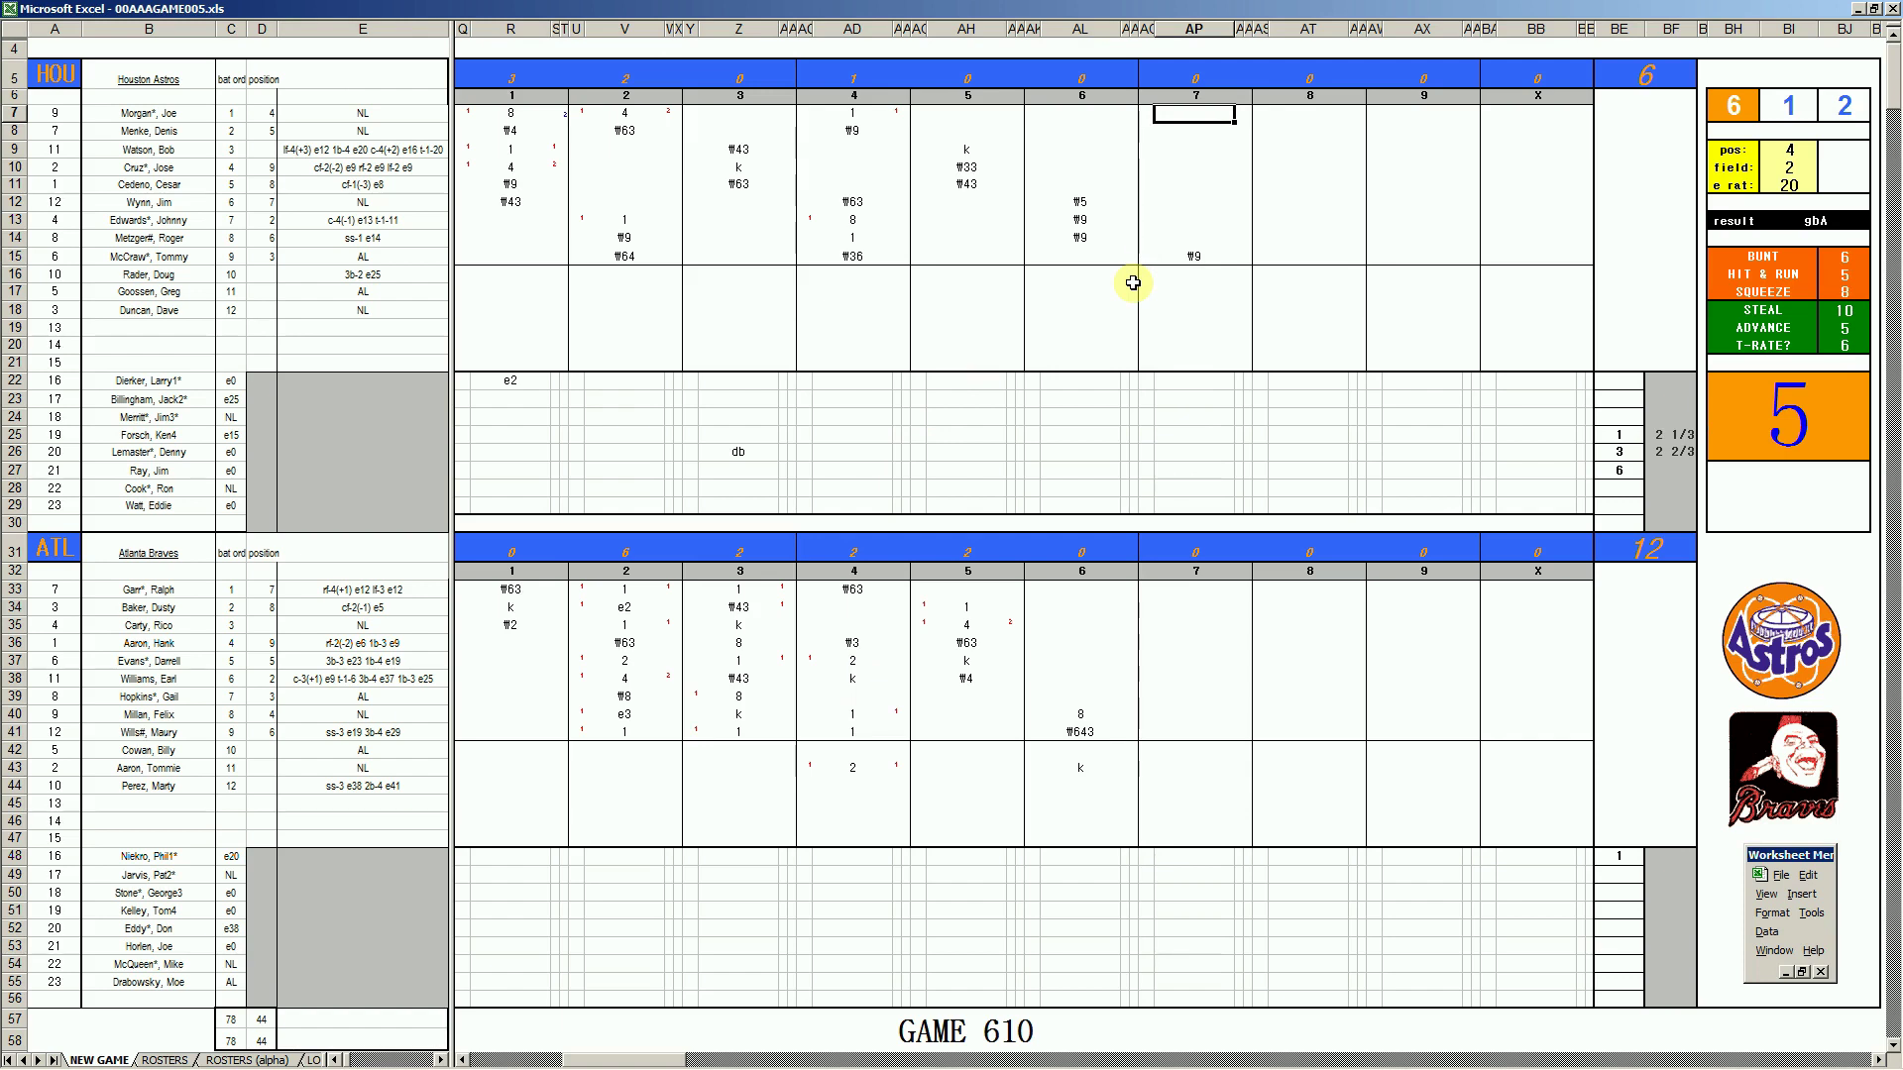
Set the fielding lookup's position to 1 and enter e1 in AP7 for Houston's leadoff batter
type("1")
key("Return")
left_click(1200, 112)
type("e1")
key("Return")
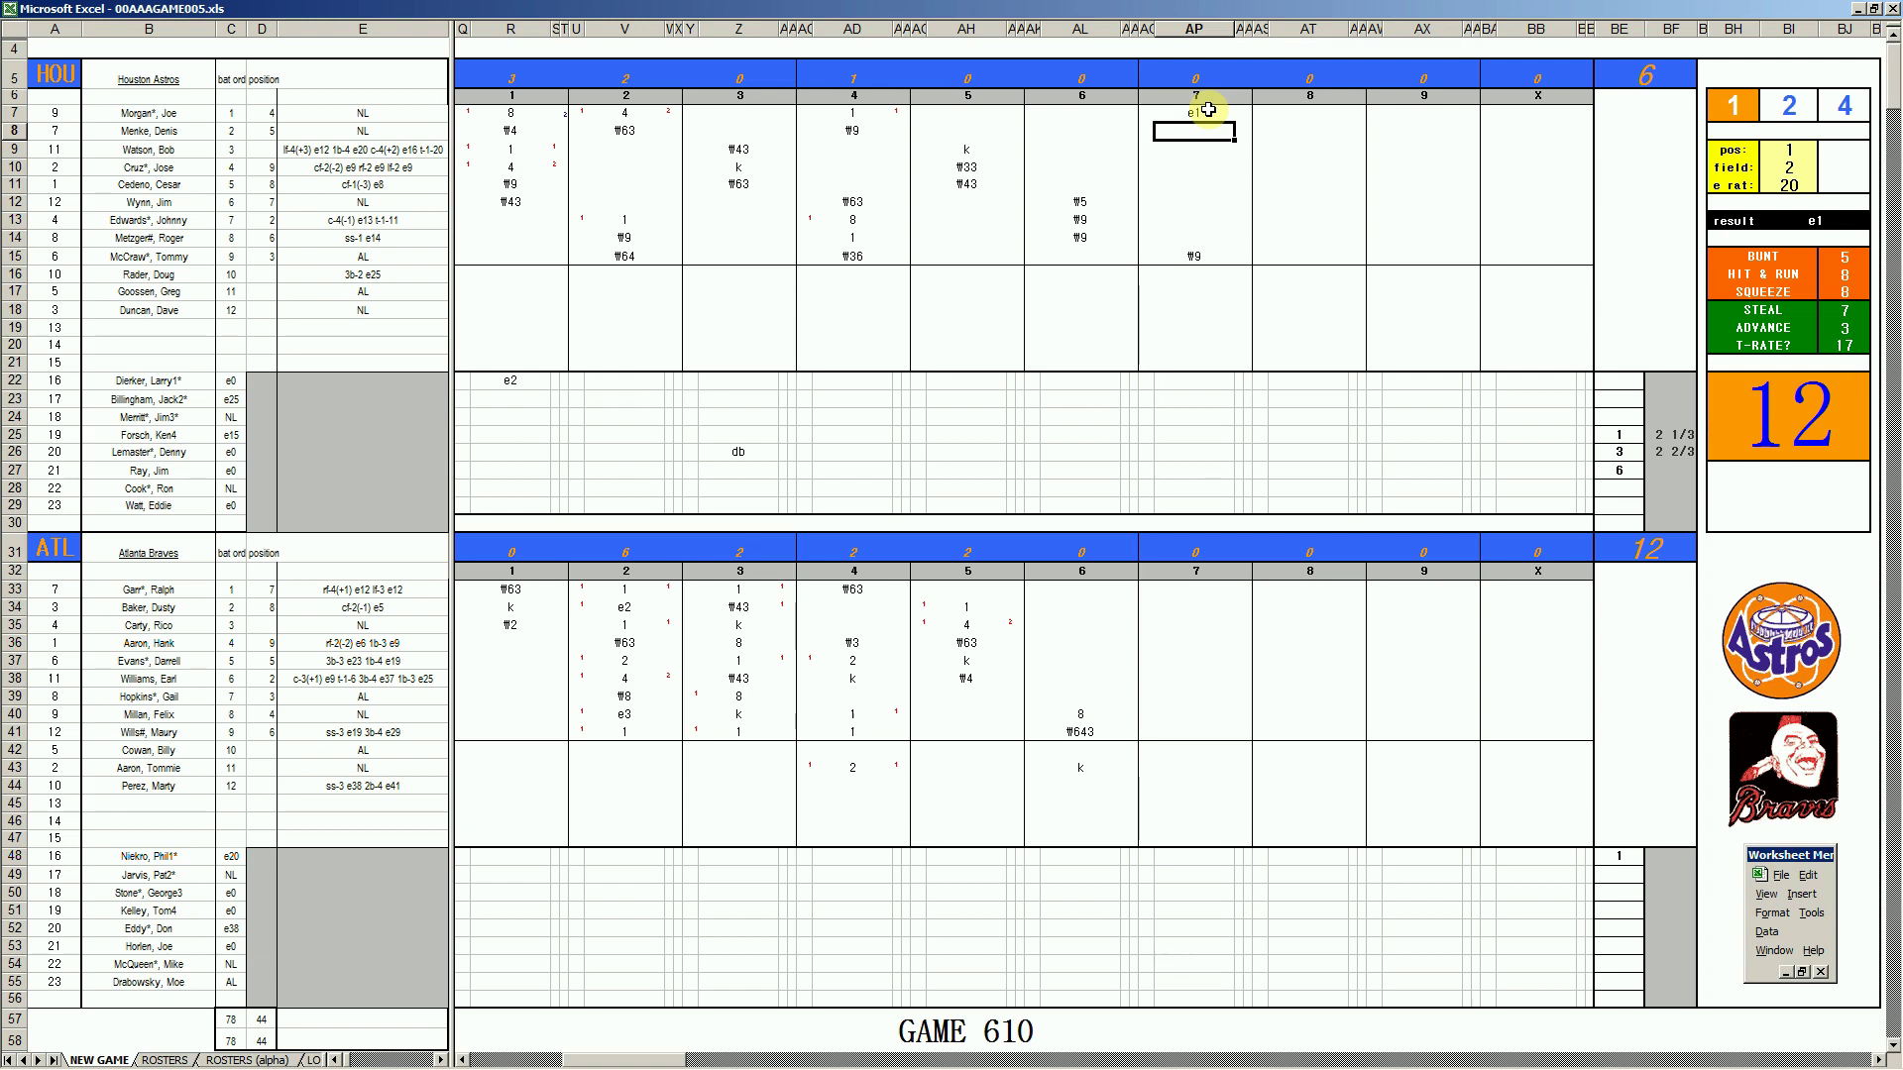
Enter 1 in AP8 and 9 in AP9, marking 1 before AP7 for the run and 1 after AP9
type("1")
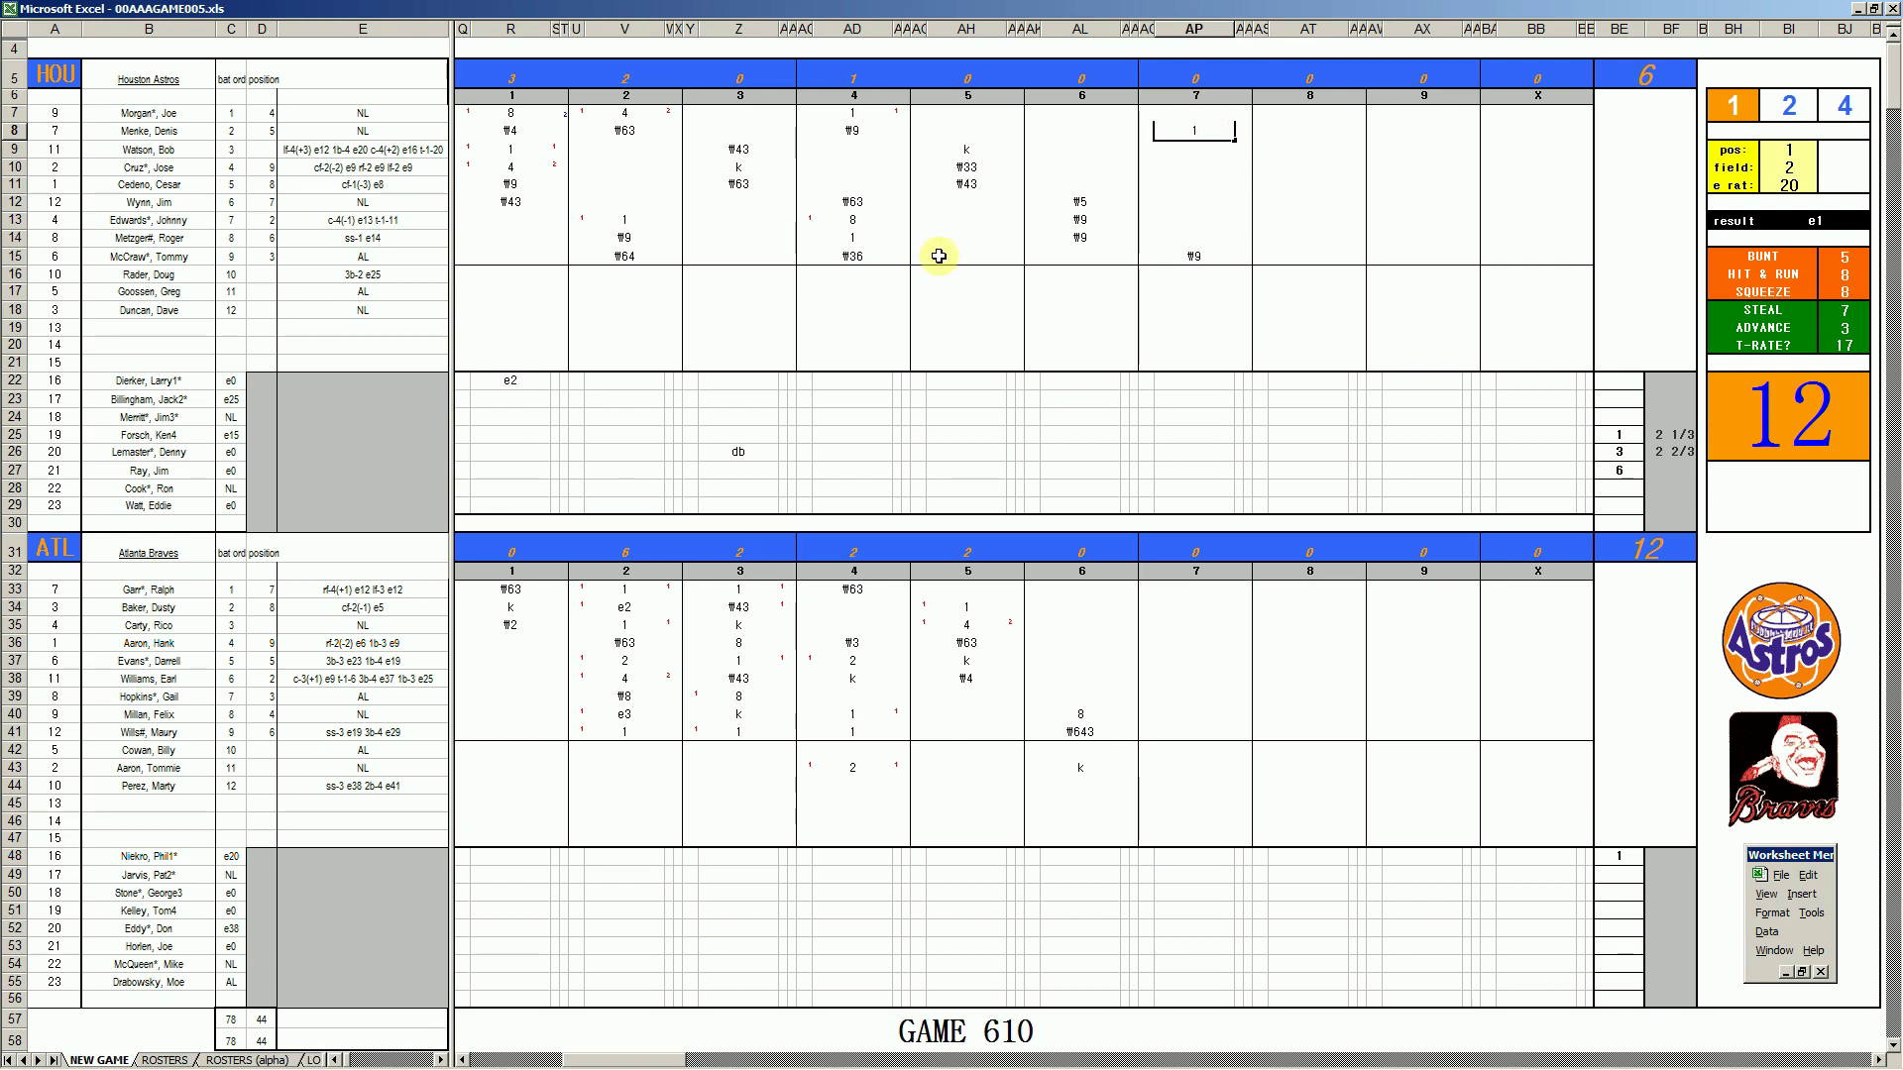
key("Return")
type("9")
key("Return")
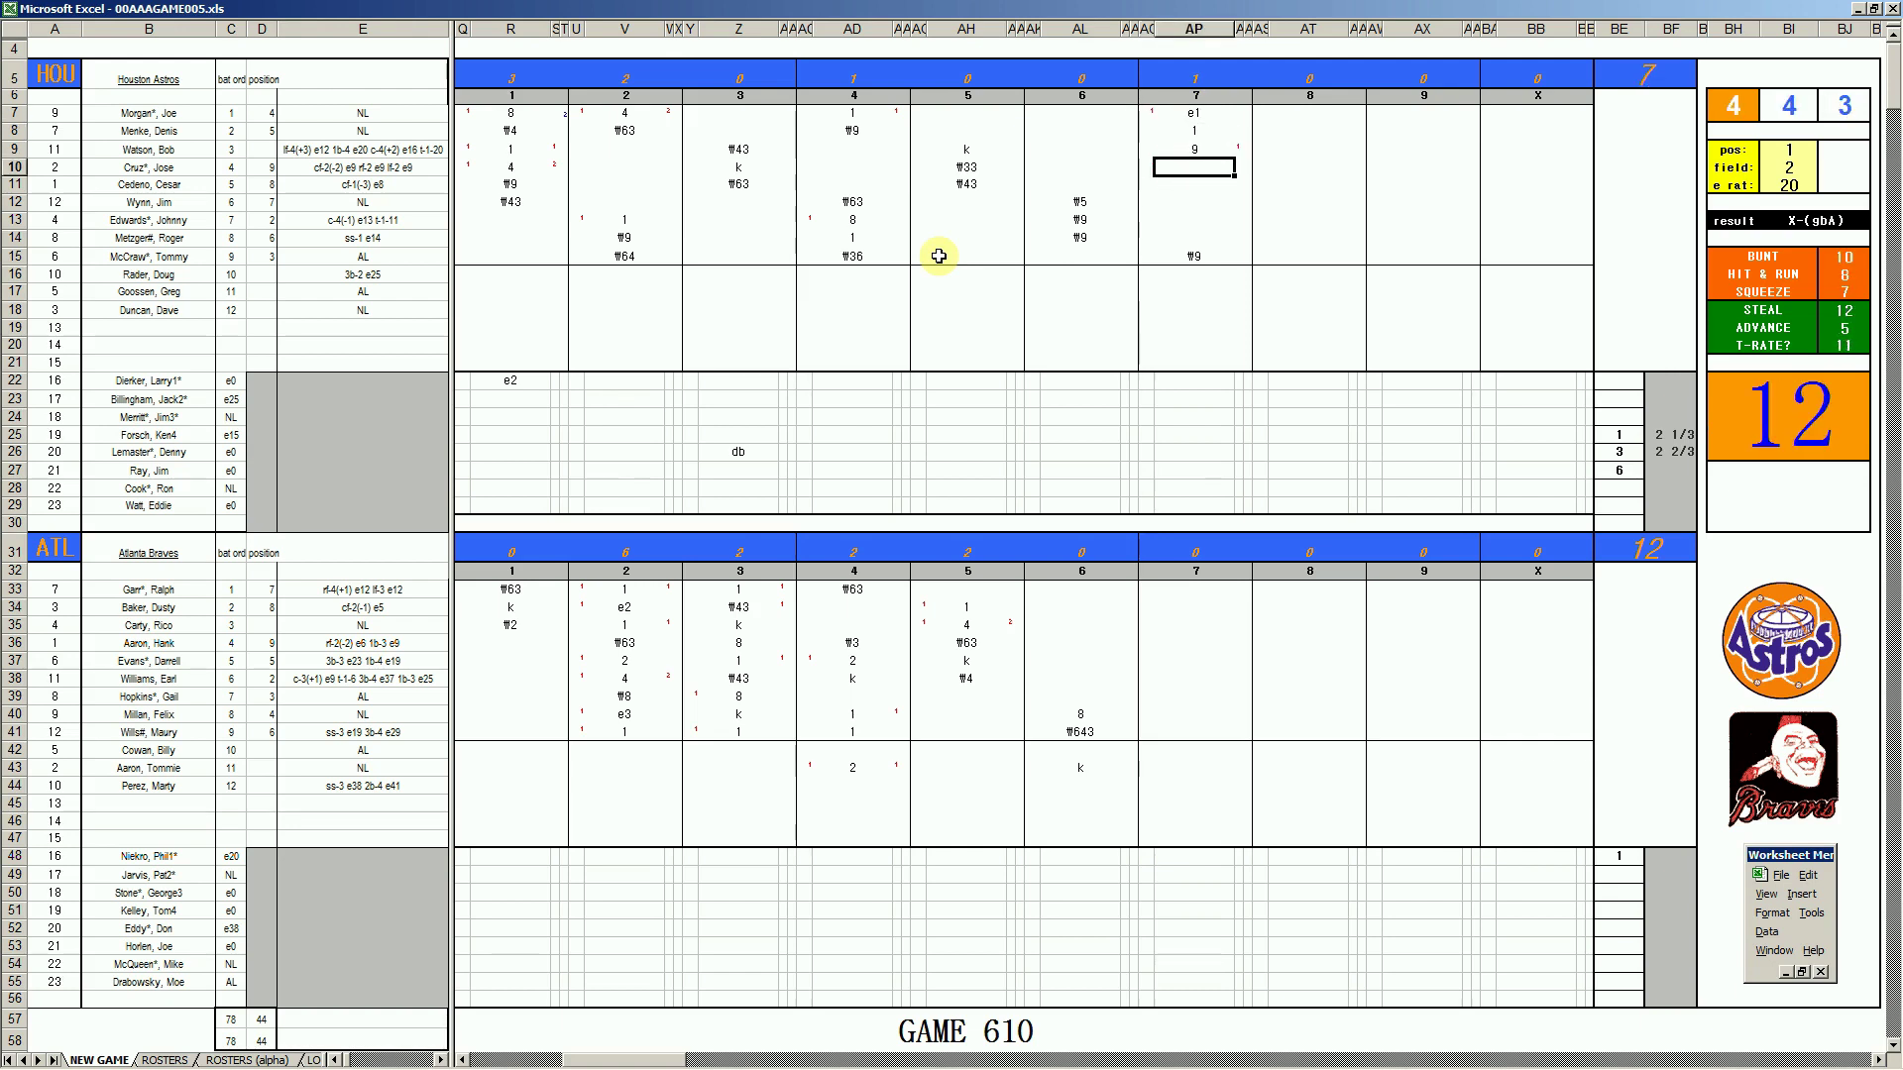
Enter 1 in AP10, 1 in AP11 and #9 in AP12 for Houston's next three batters in the seventh inning
type("1")
key("Return")
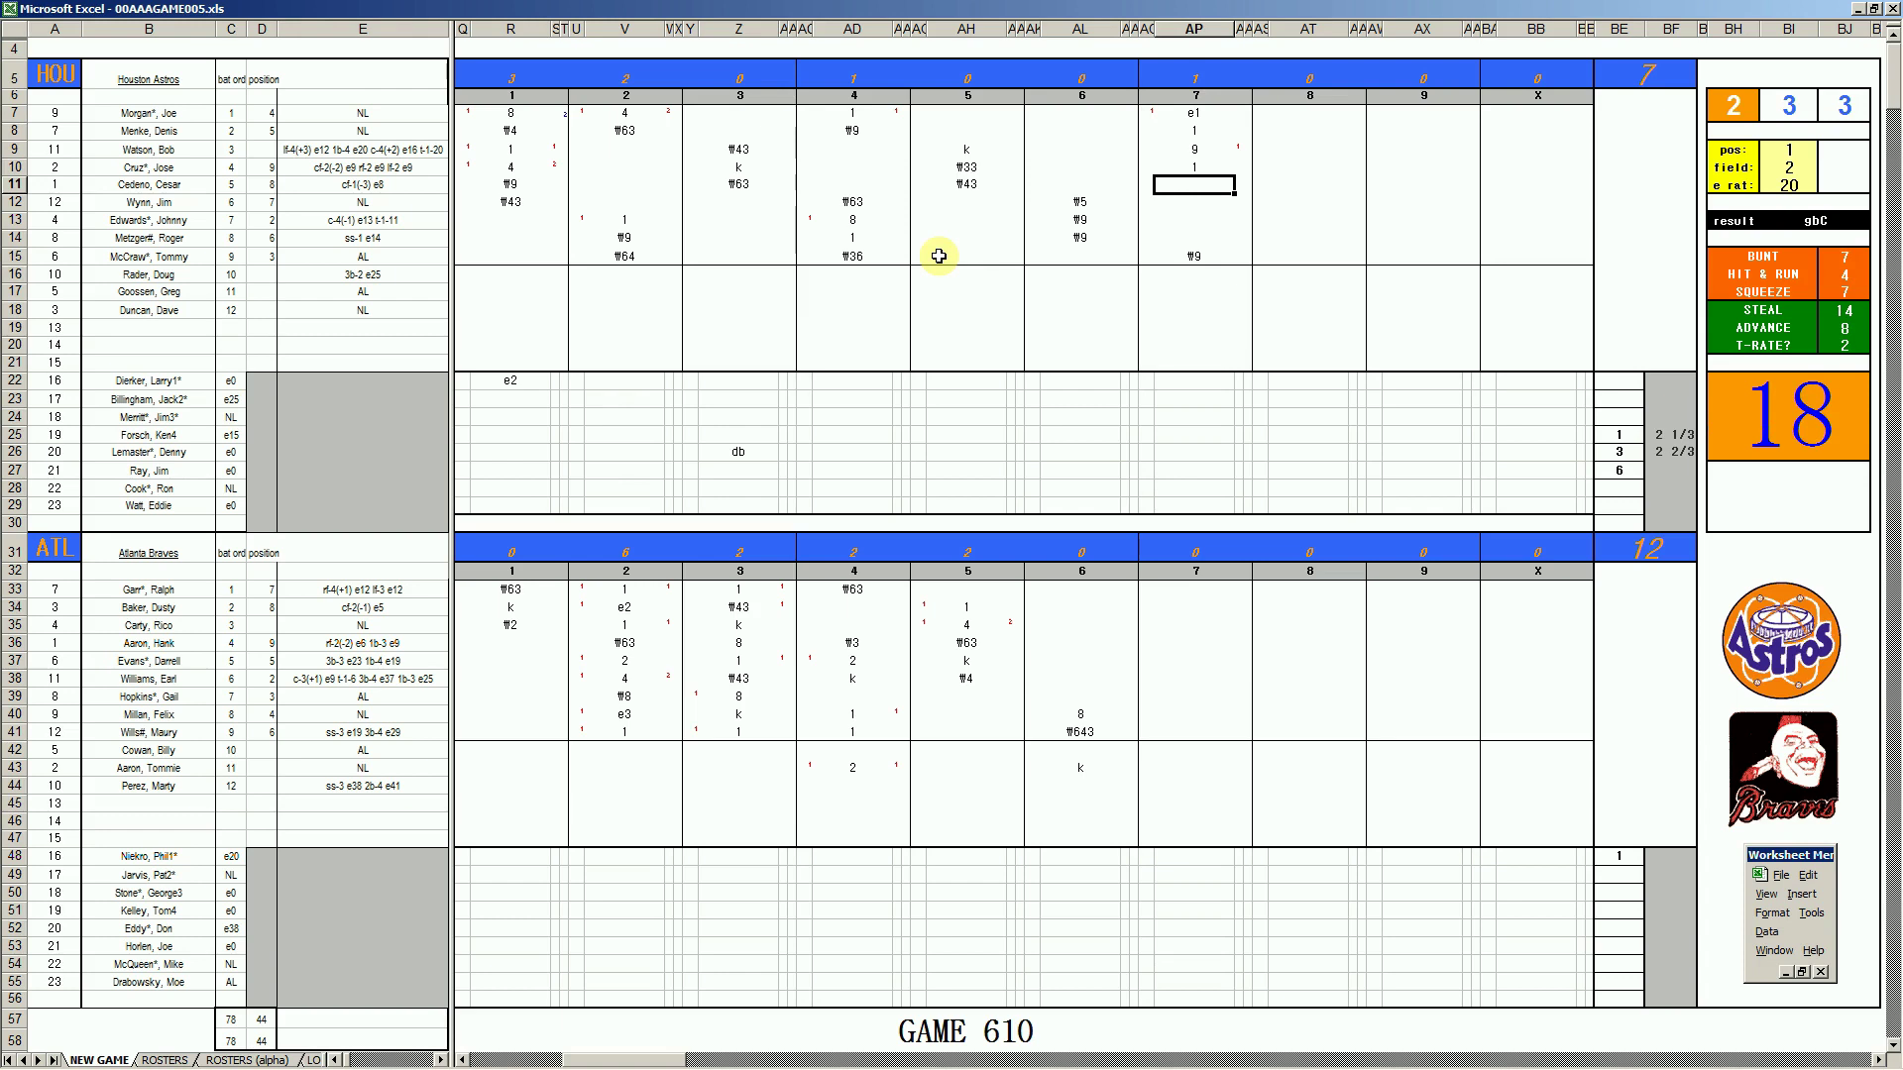
type("1")
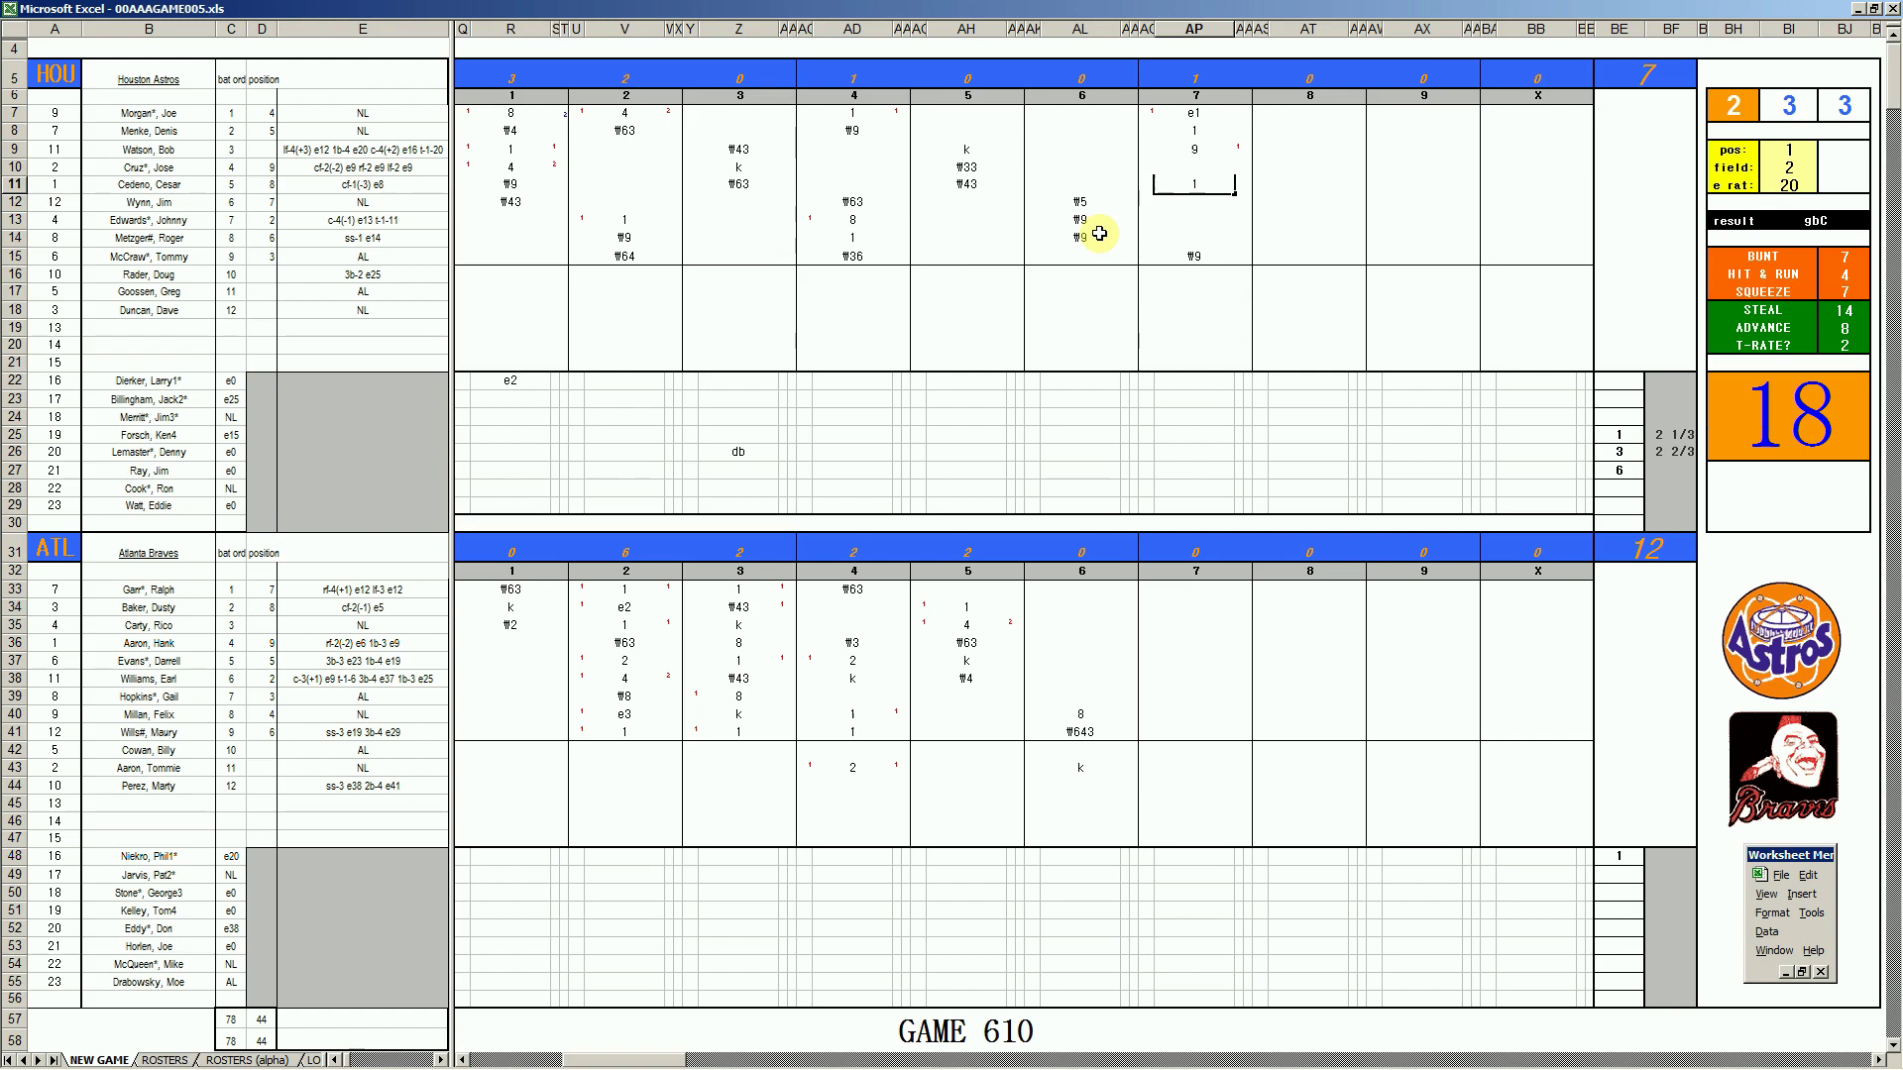
key("Return")
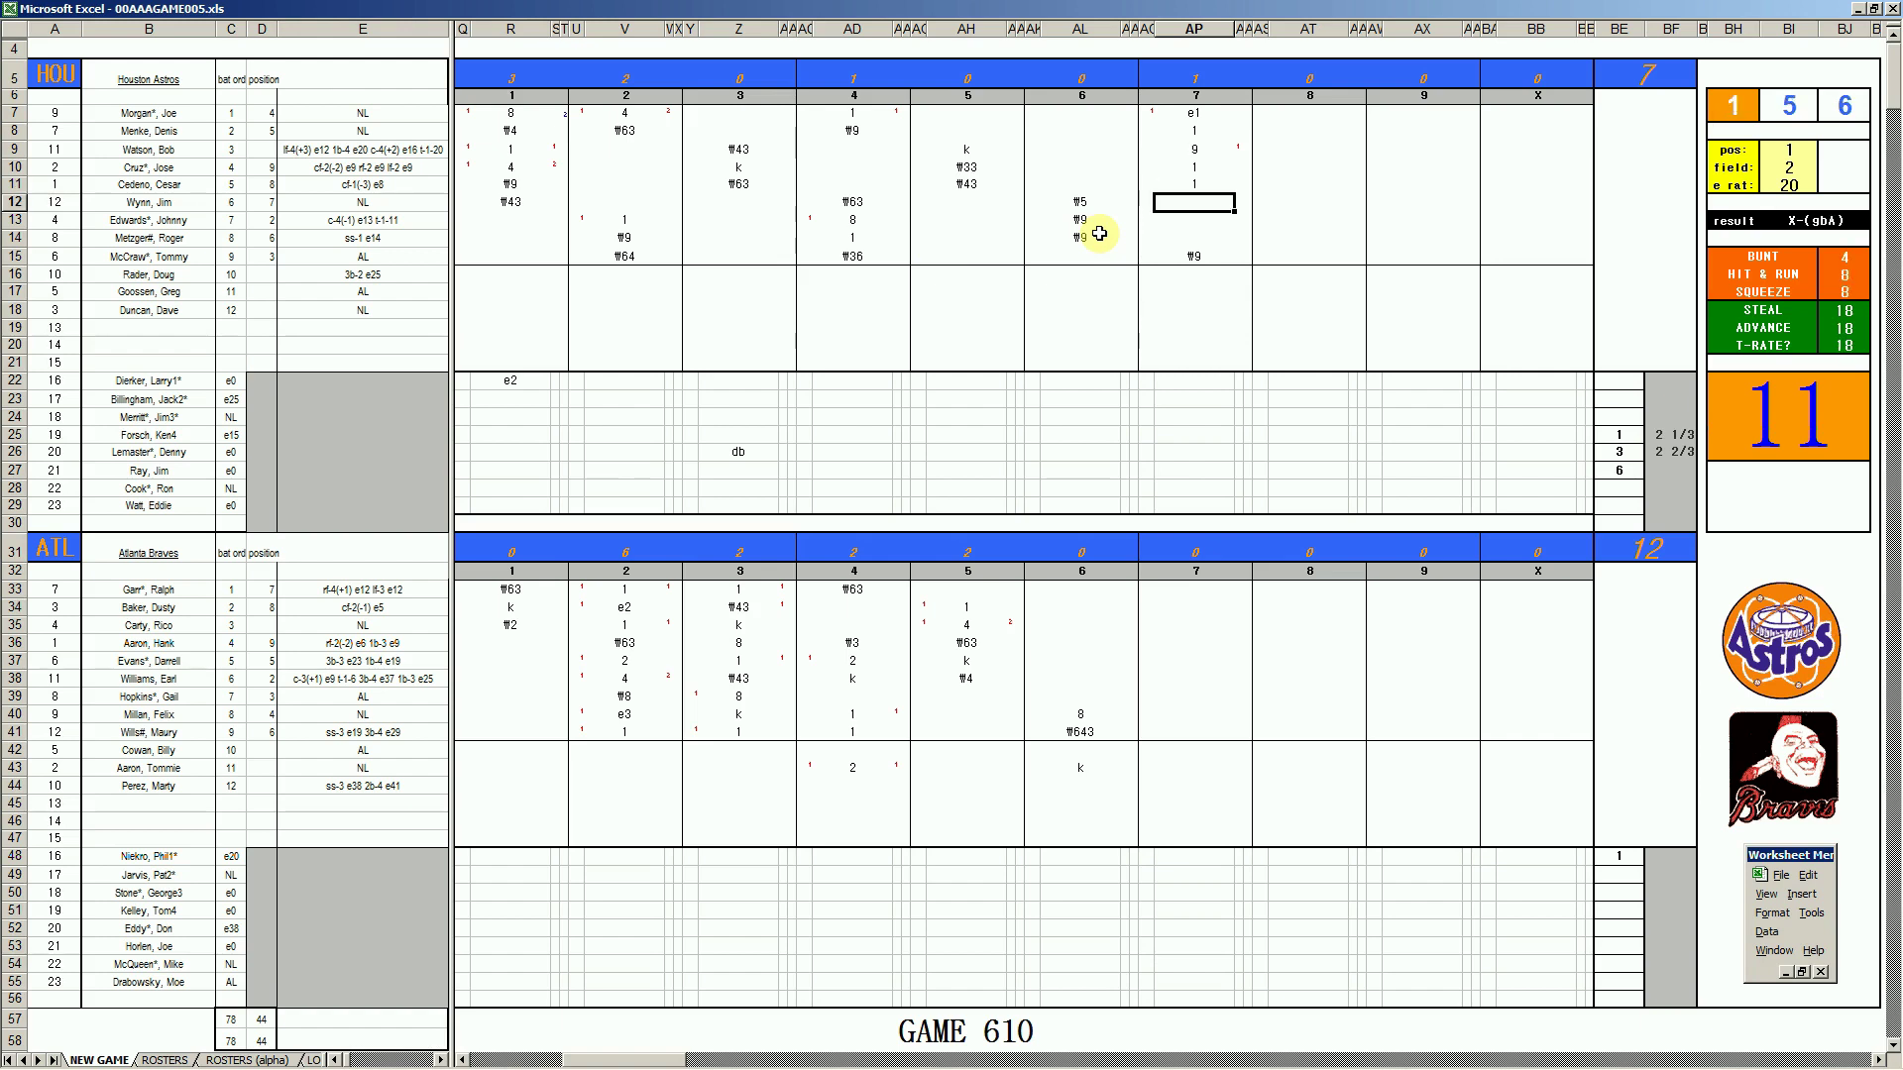
type("#9")
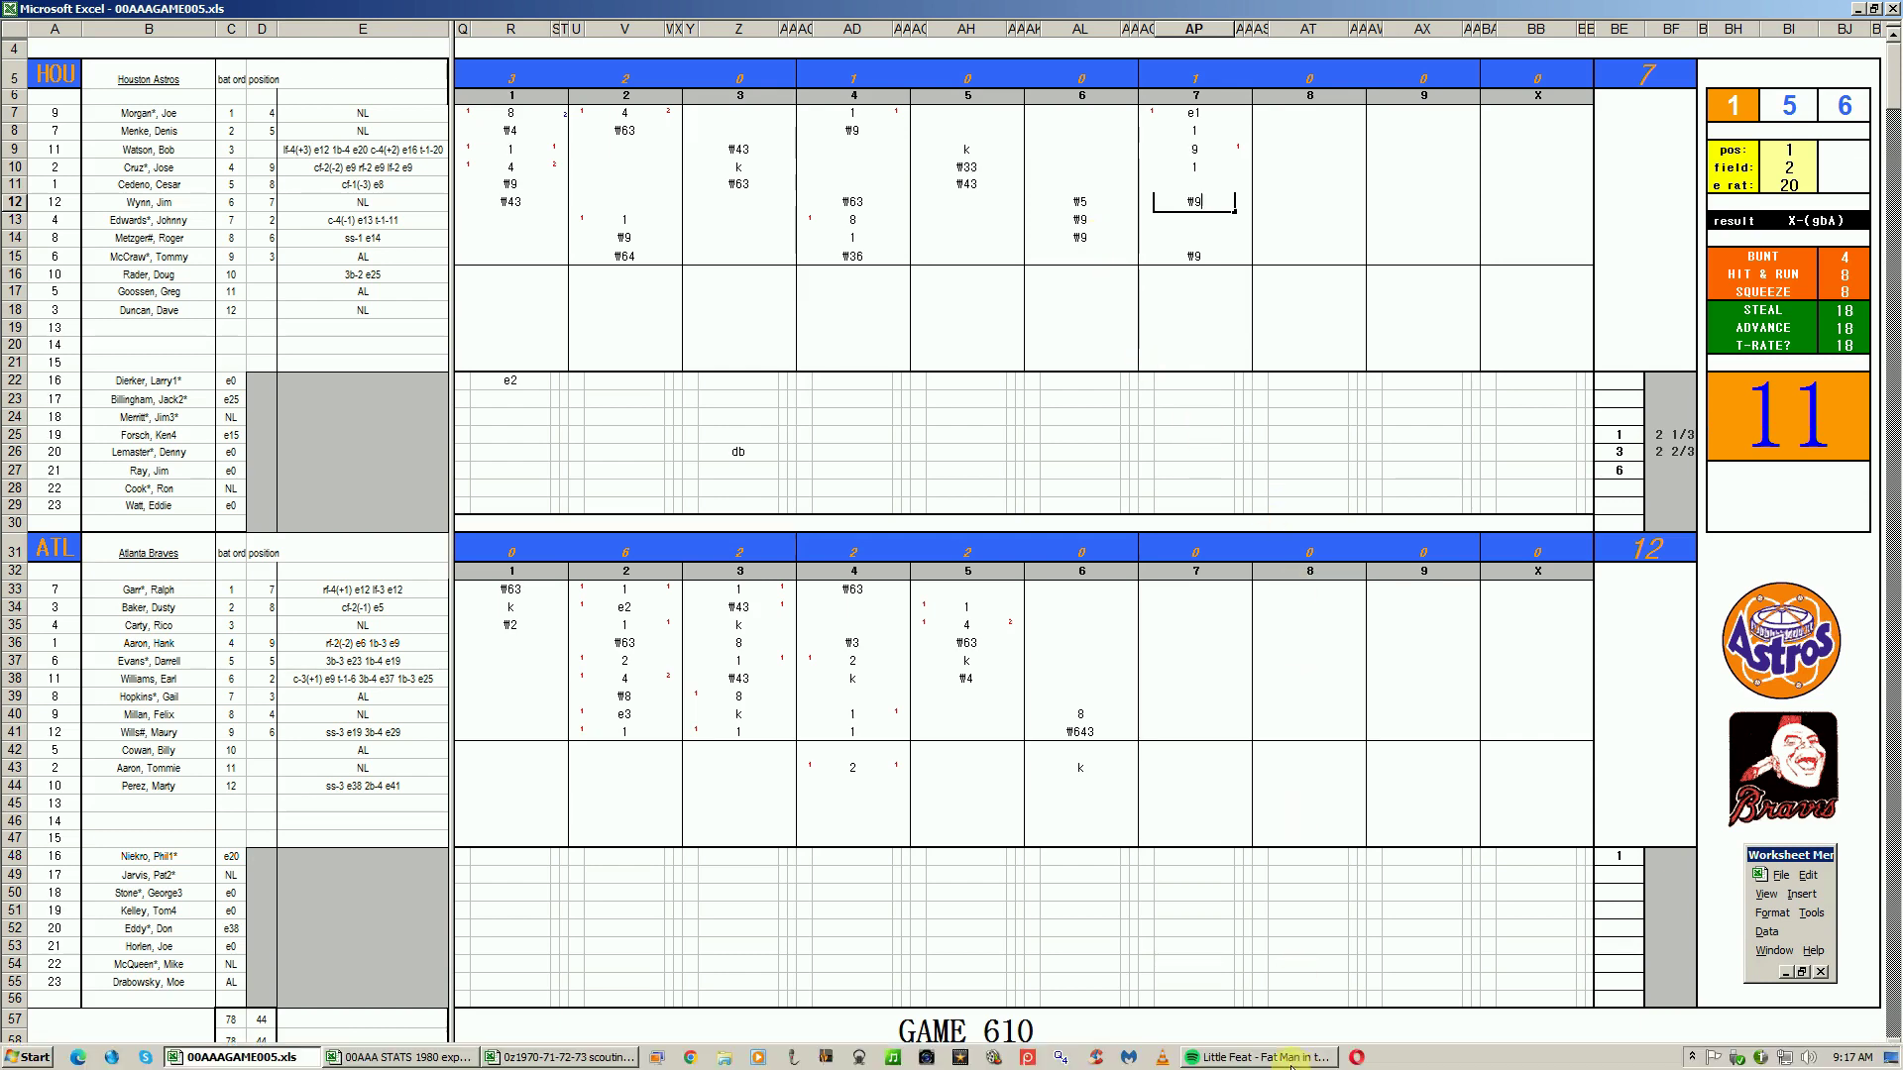
Switch to Spotify to view Little Feat's Dixie Chicken album, and return to the 00AAAGAME005.xls score sheet
left_click(1288, 1058)
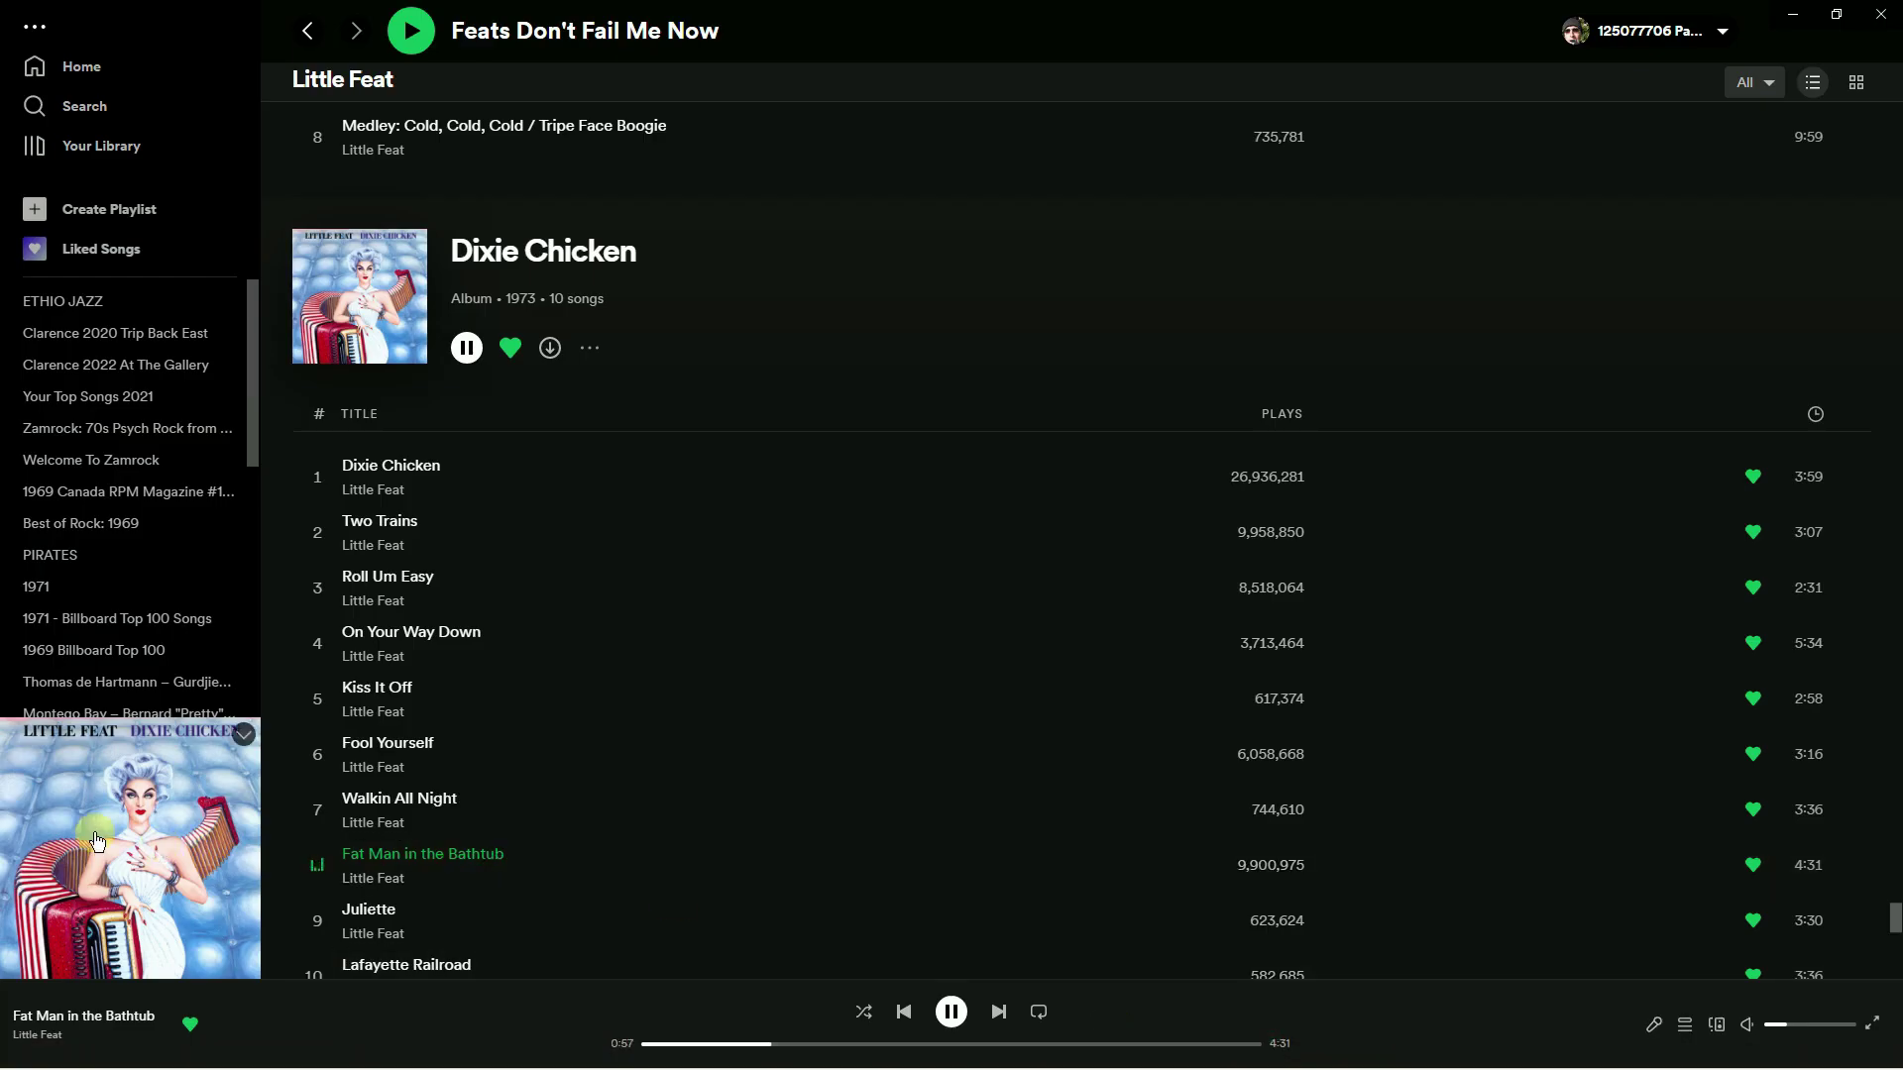
scroll(452, 495, "up", 15)
scroll(490, 460, "down", 15)
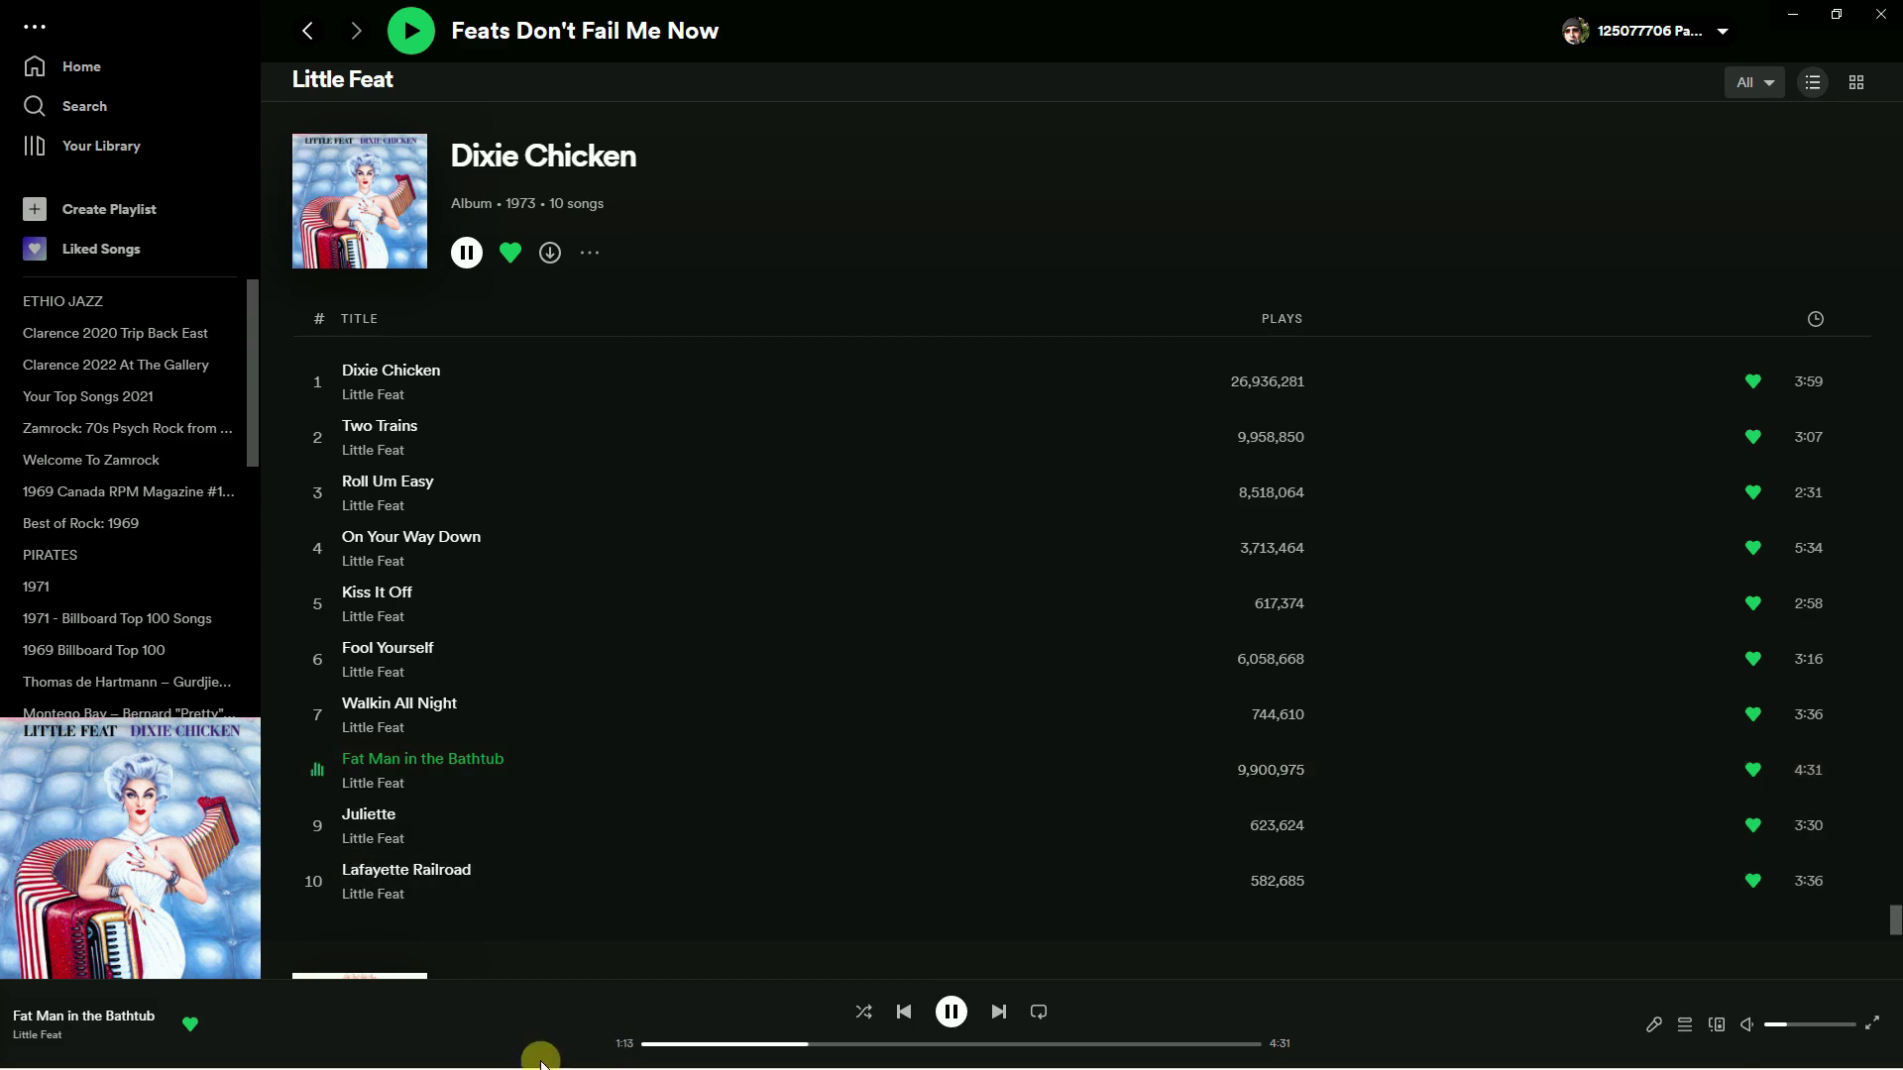
mouse_move(525, 1064)
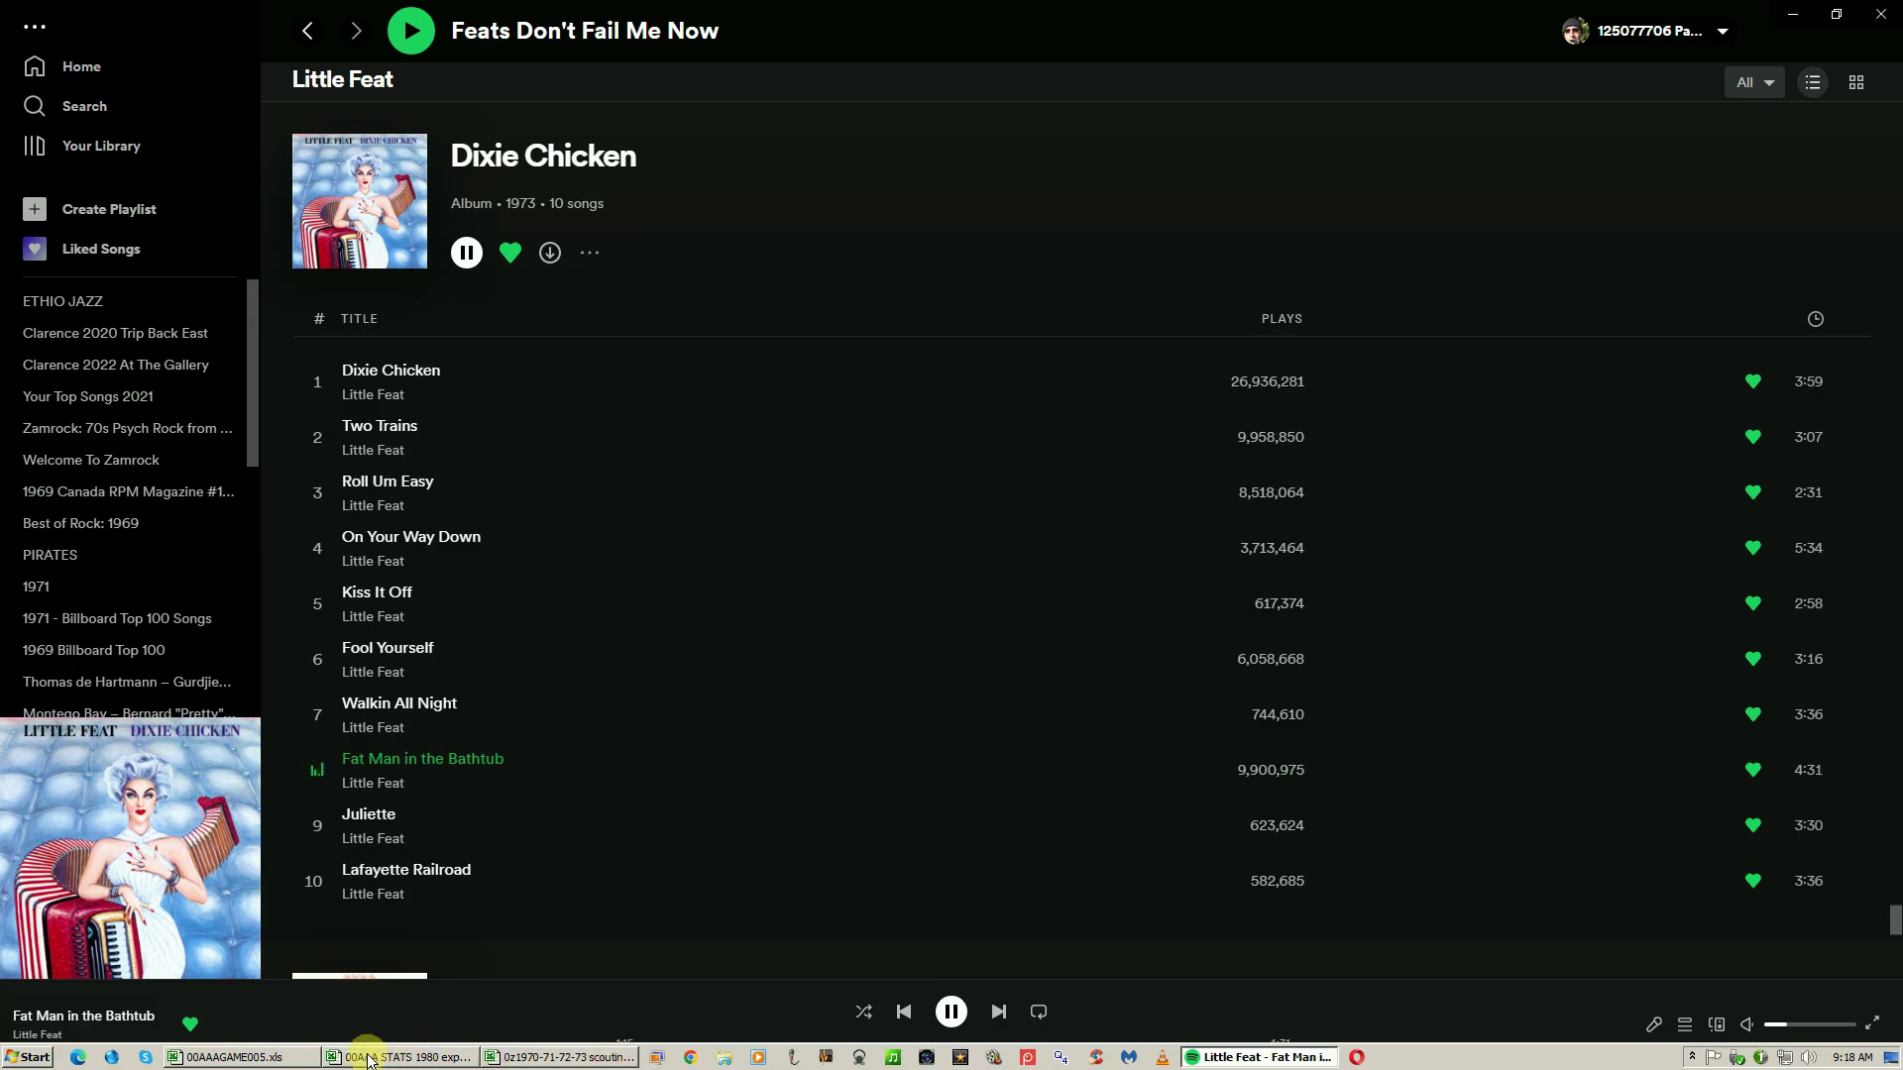
left_click(238, 1056)
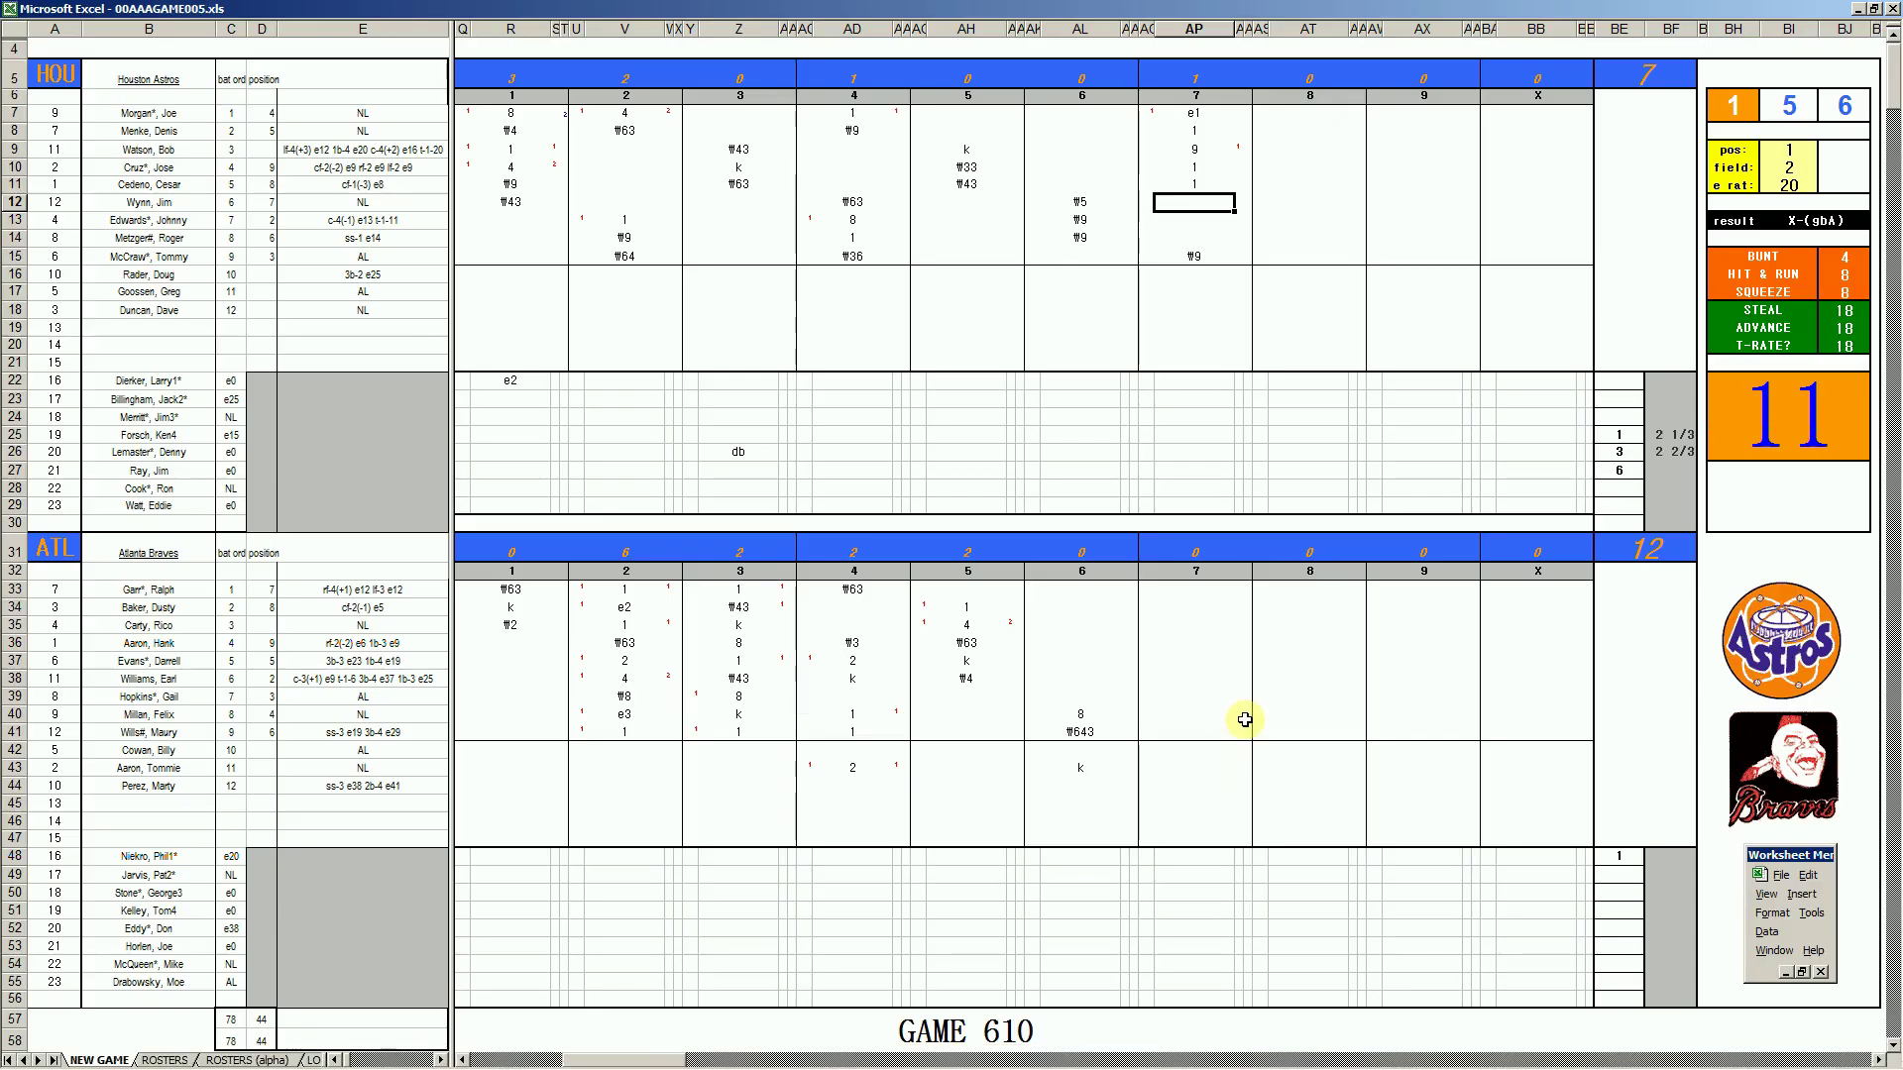
Record 1 inning in BF27 for Houston's reliever and entry inning 7 in BE28 for the next pitcher
left_click(1666, 473)
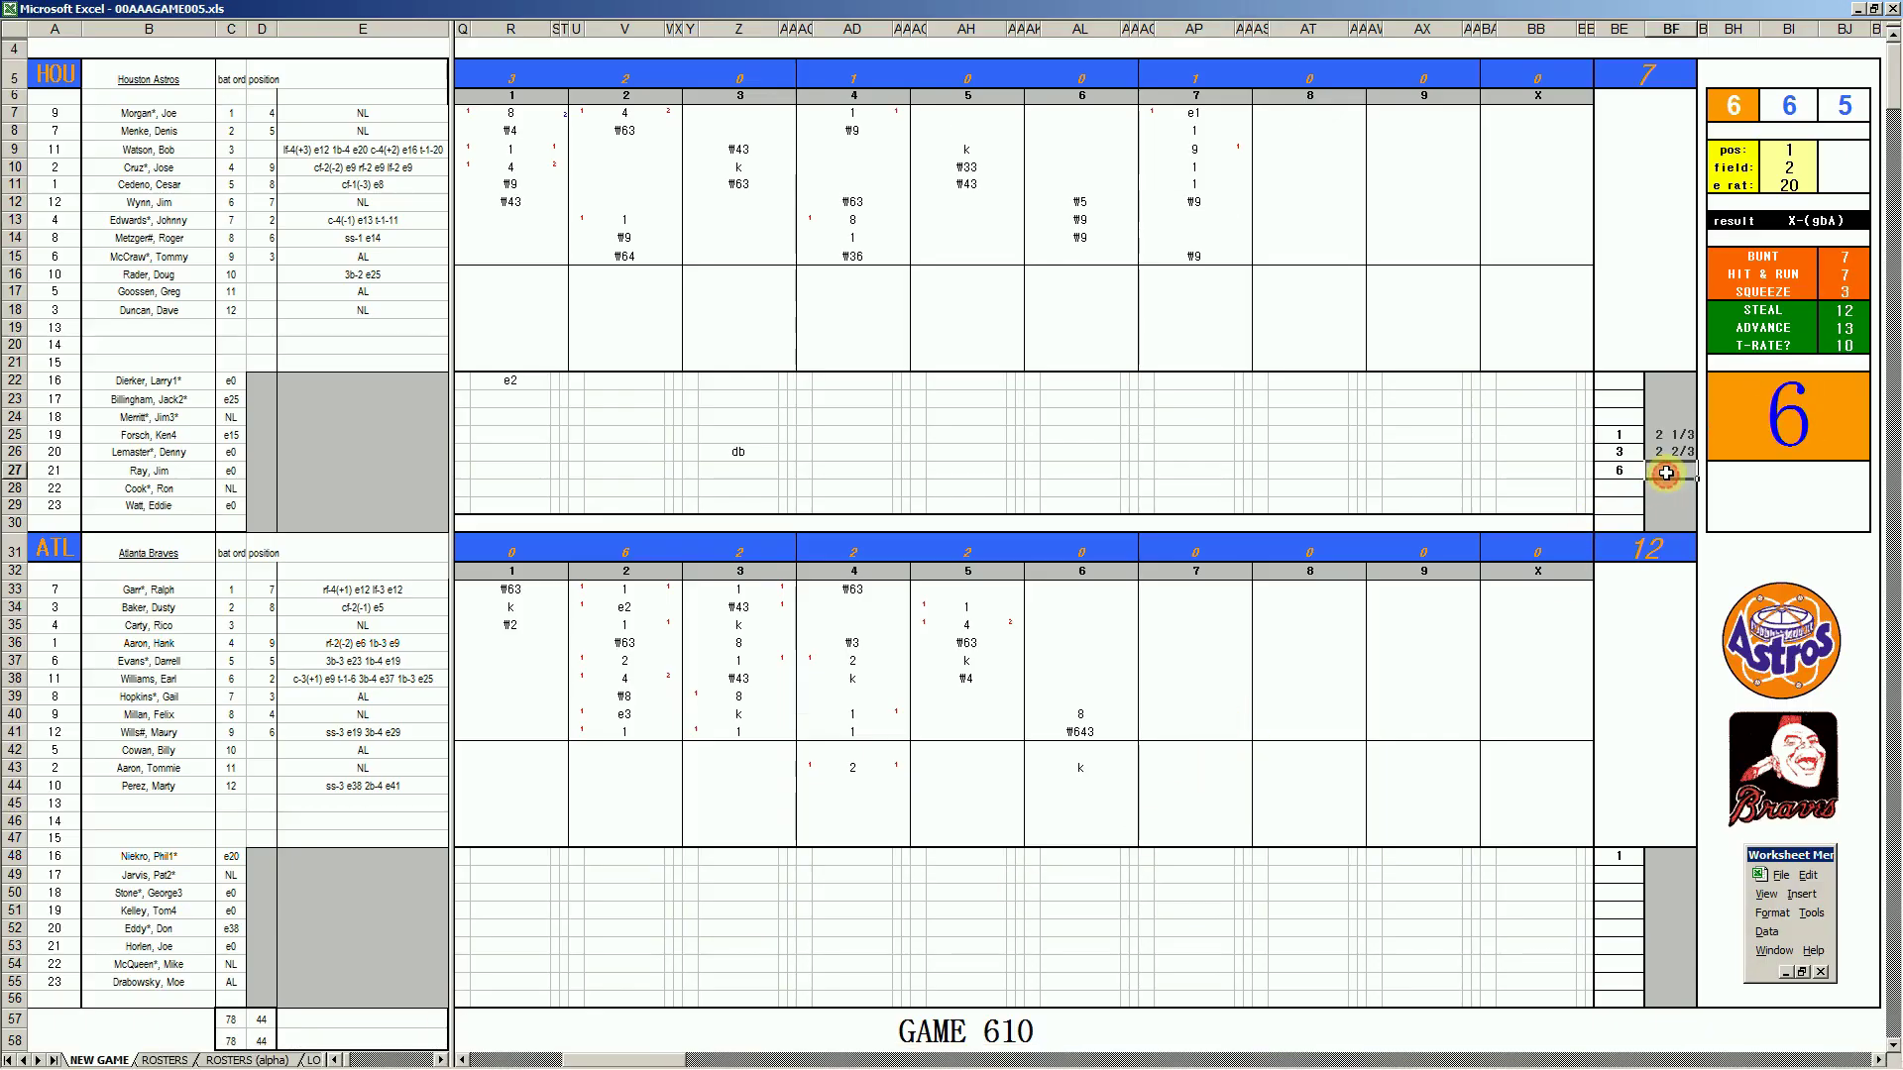
key("Left")
key("Down")
type("7")
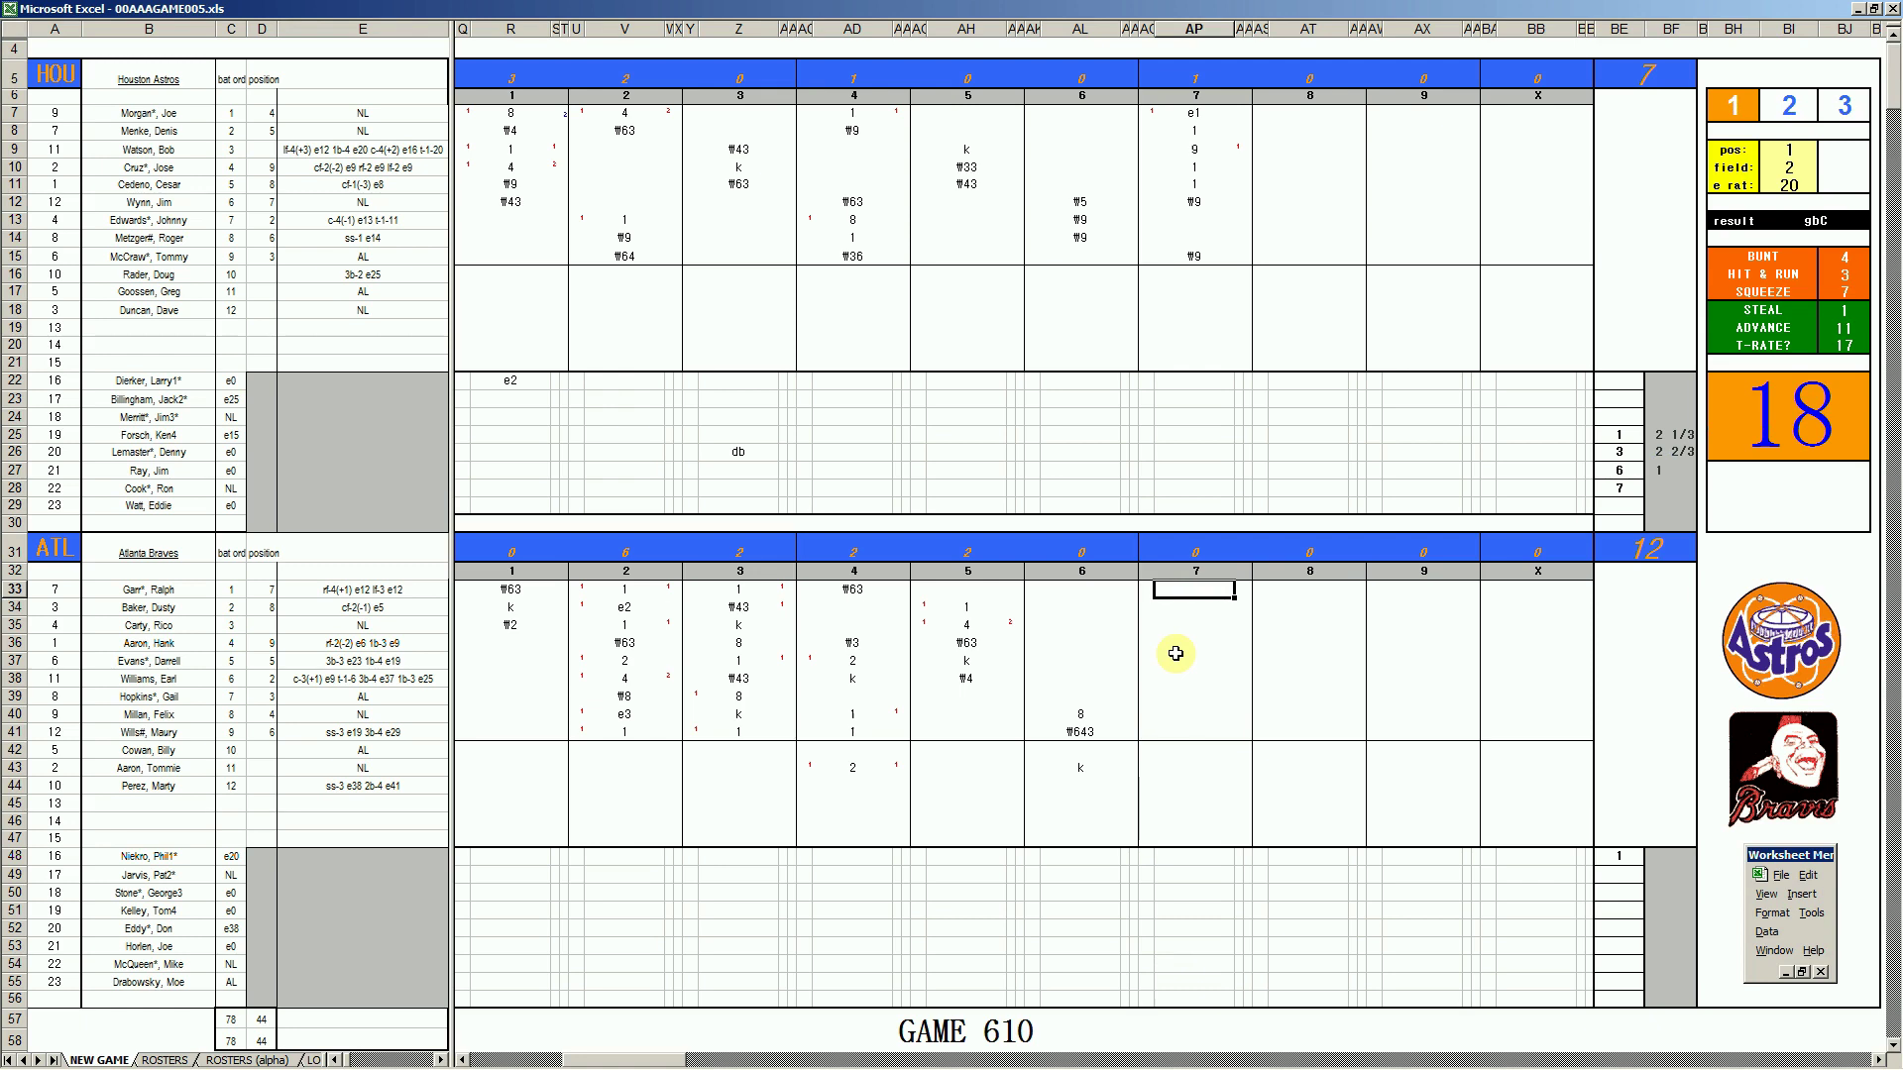
Enter #9, #7, 8, 1 and k in AP33 to AP37 for Atlanta's batters in the seventh inning
type("#9")
key("Return")
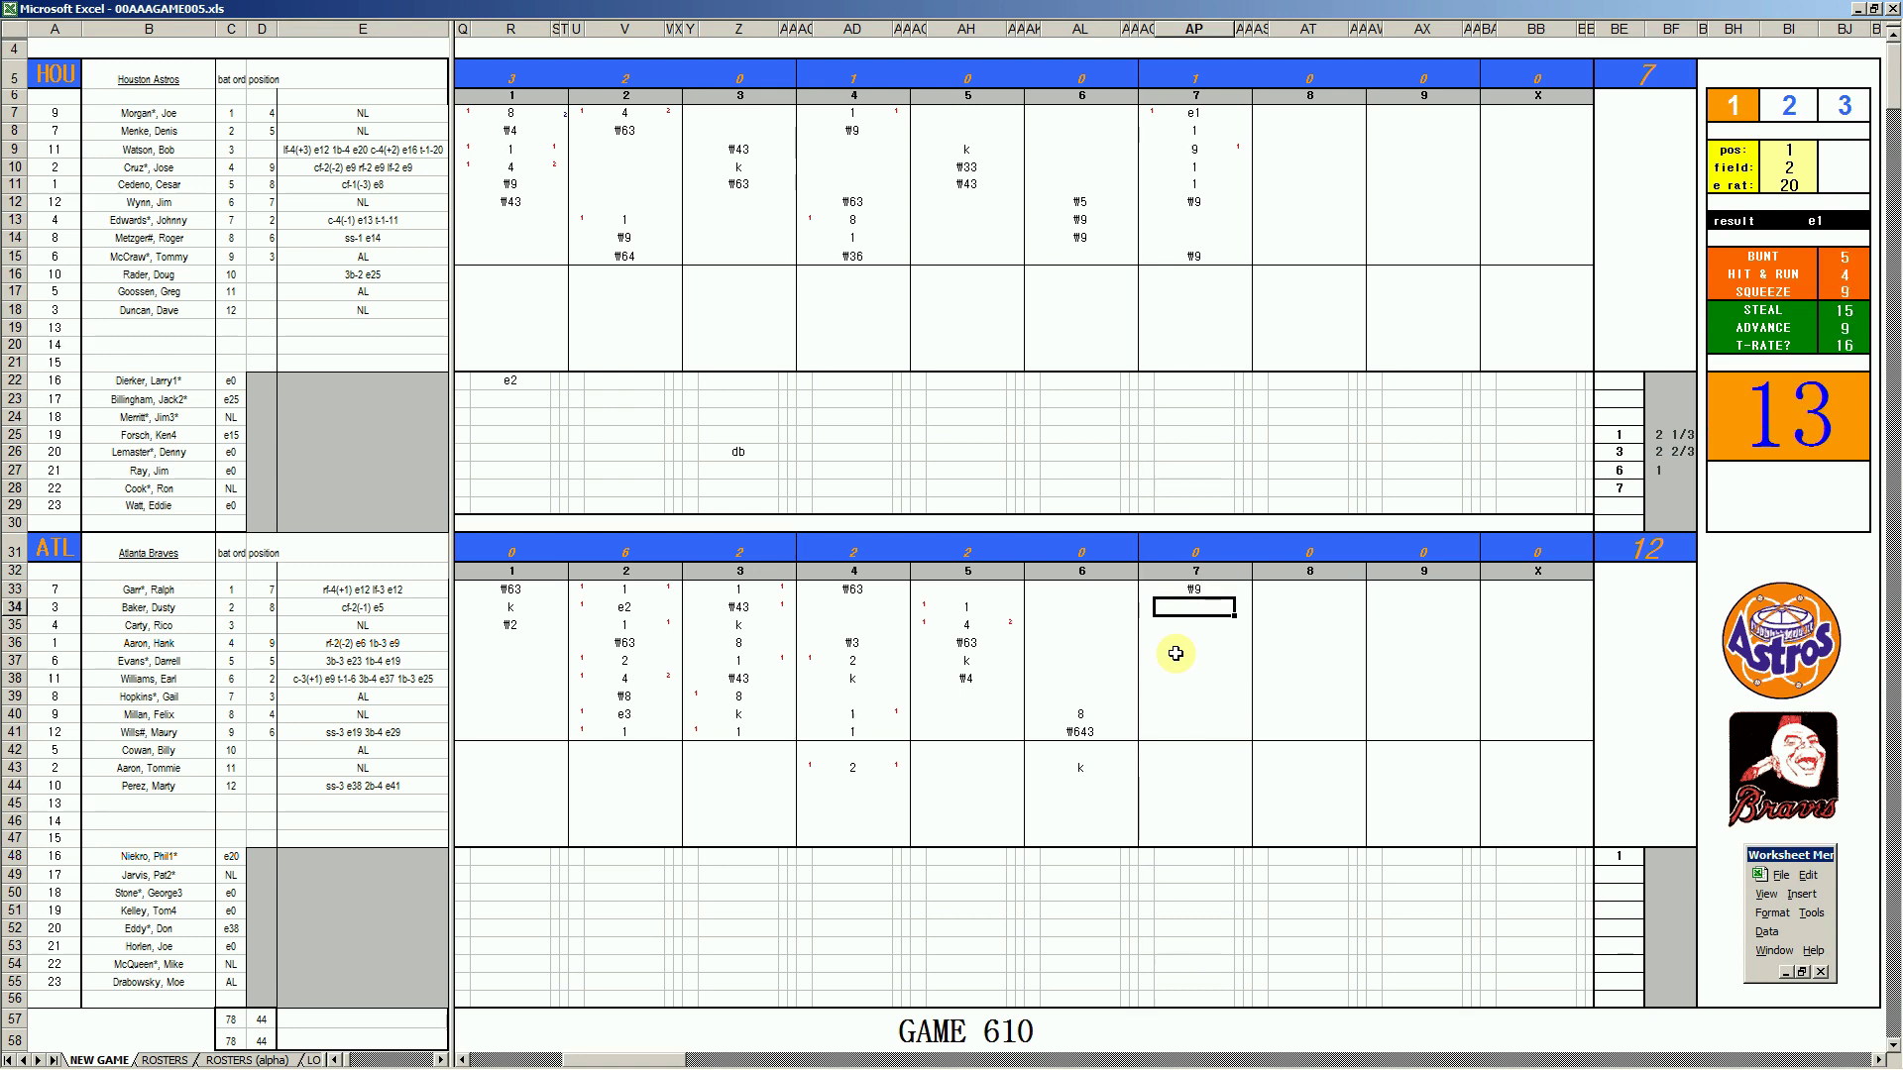
type("#7")
key("Return")
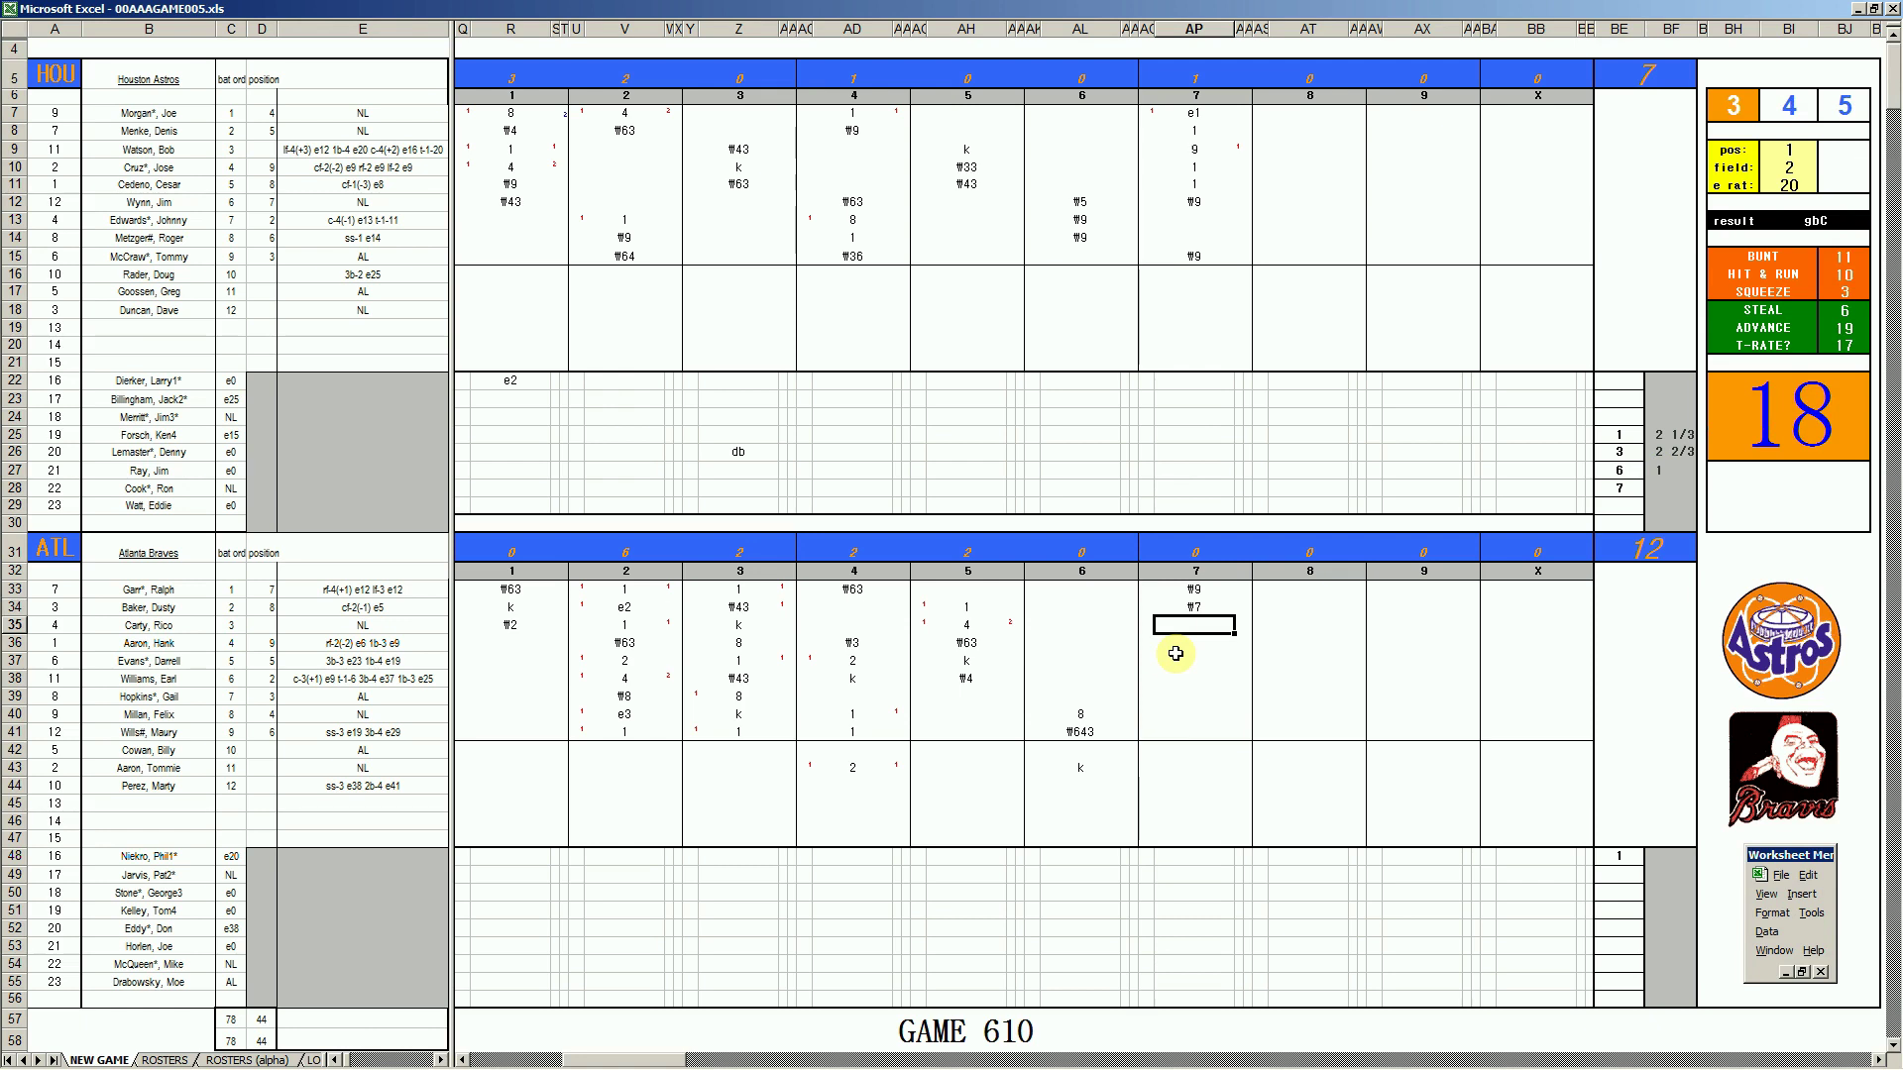
type("8")
key("Return")
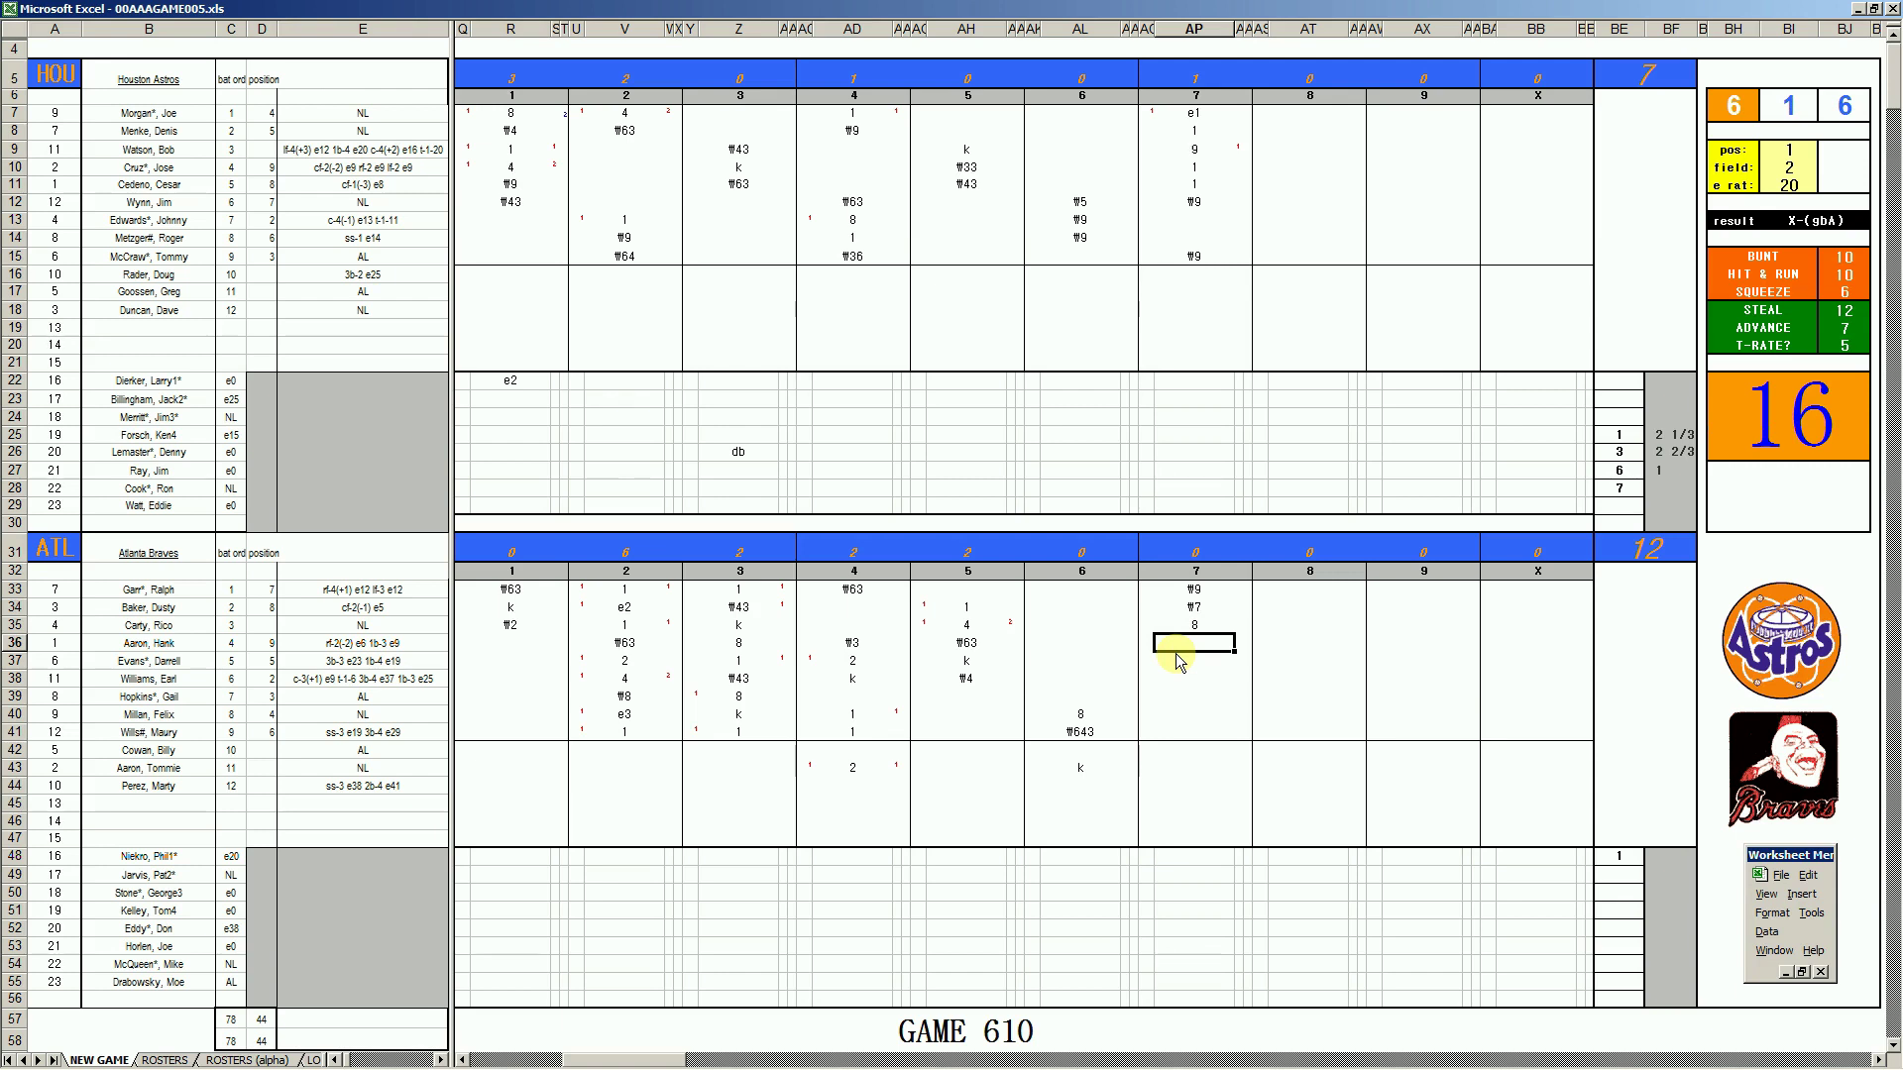
type("1")
key("Return")
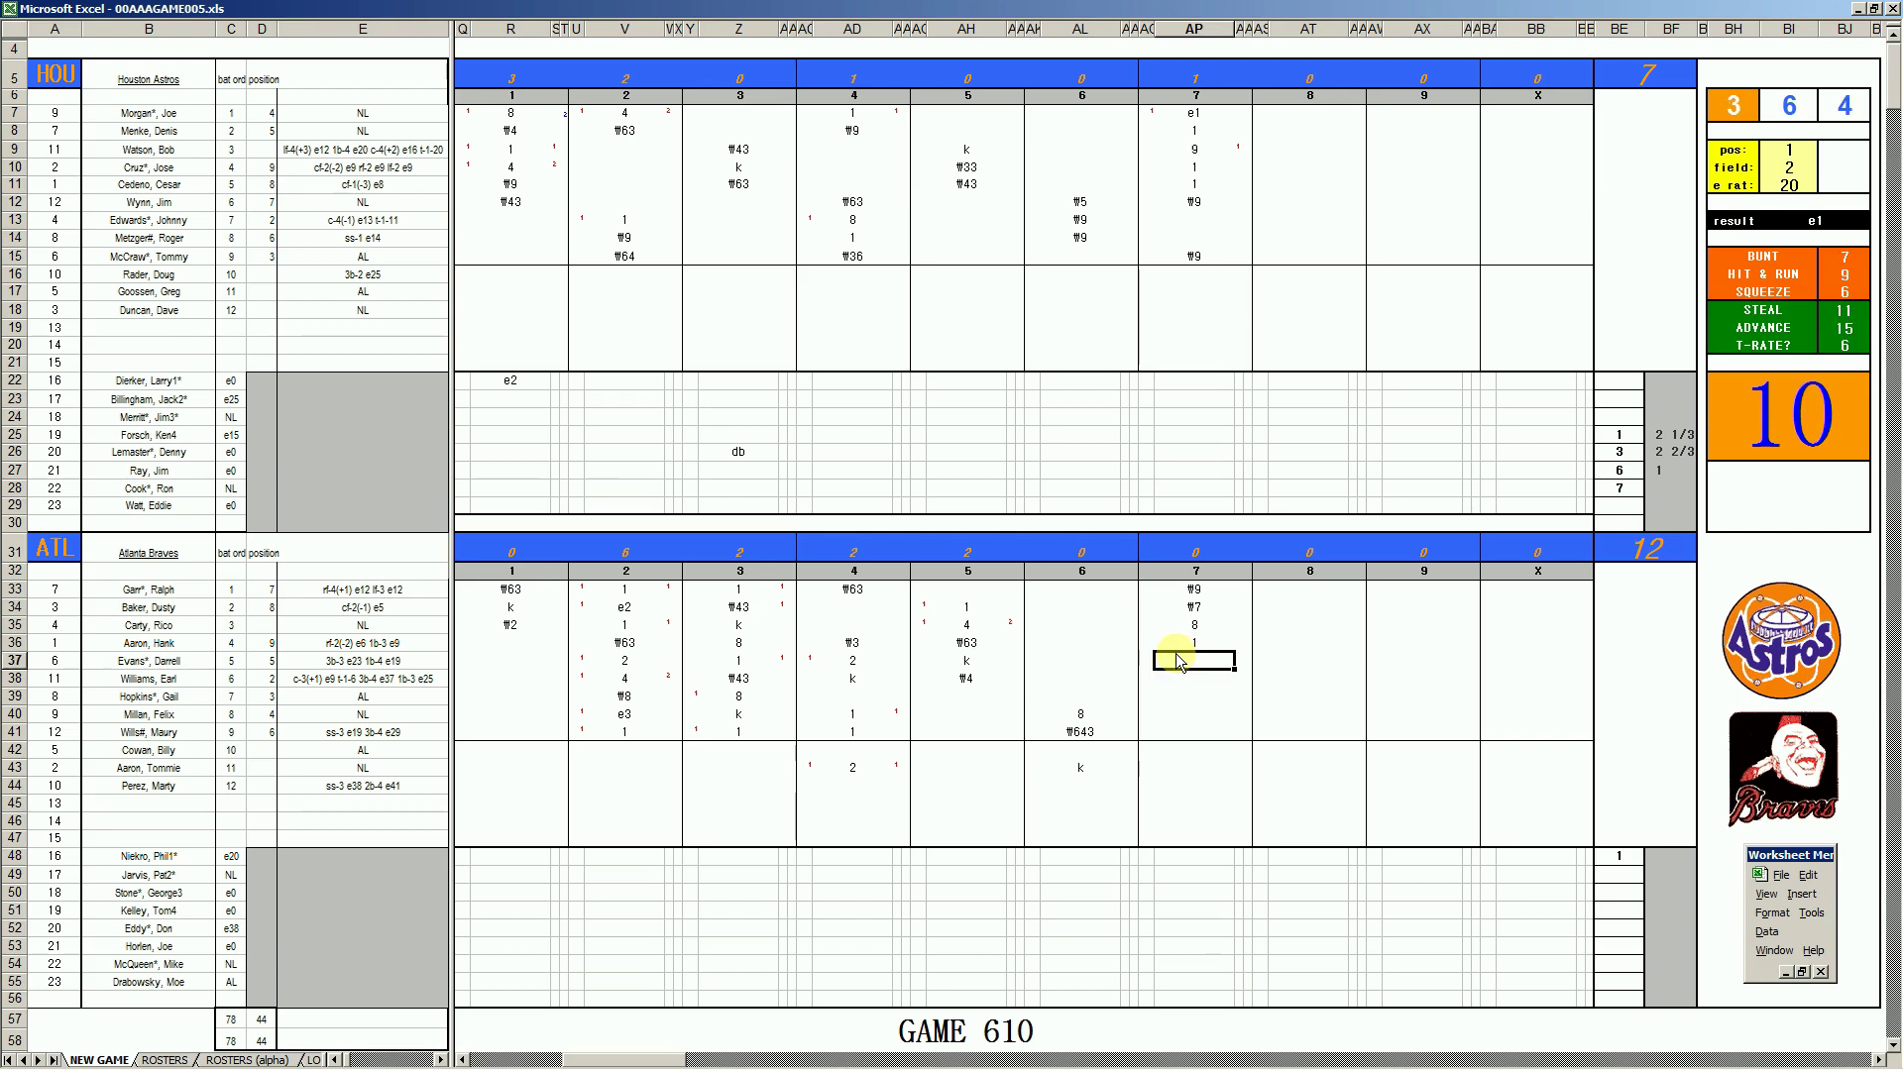
type("k")
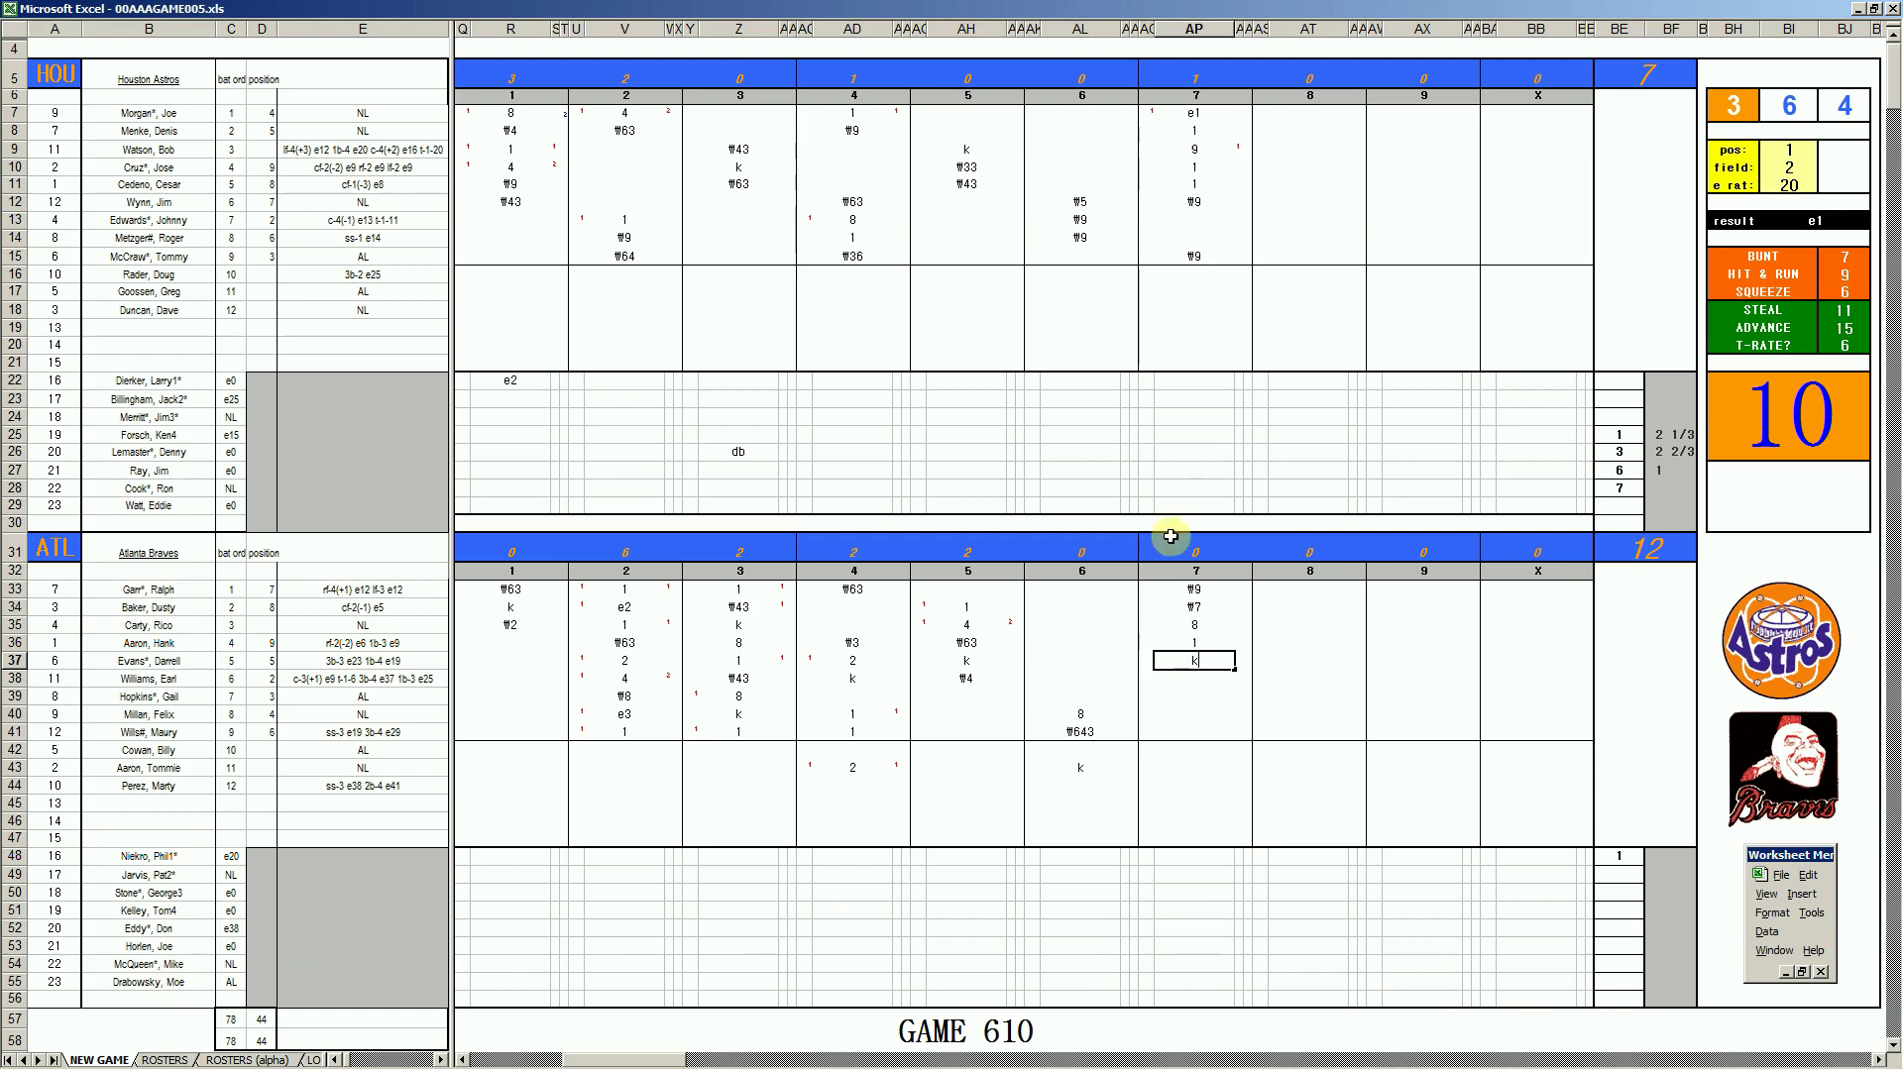
Enter 1 in AT13 with a run scored, 3 in AT14 with 1 run batted in, and k in AT15 for Houston's eighth inning
left_click(1286, 218)
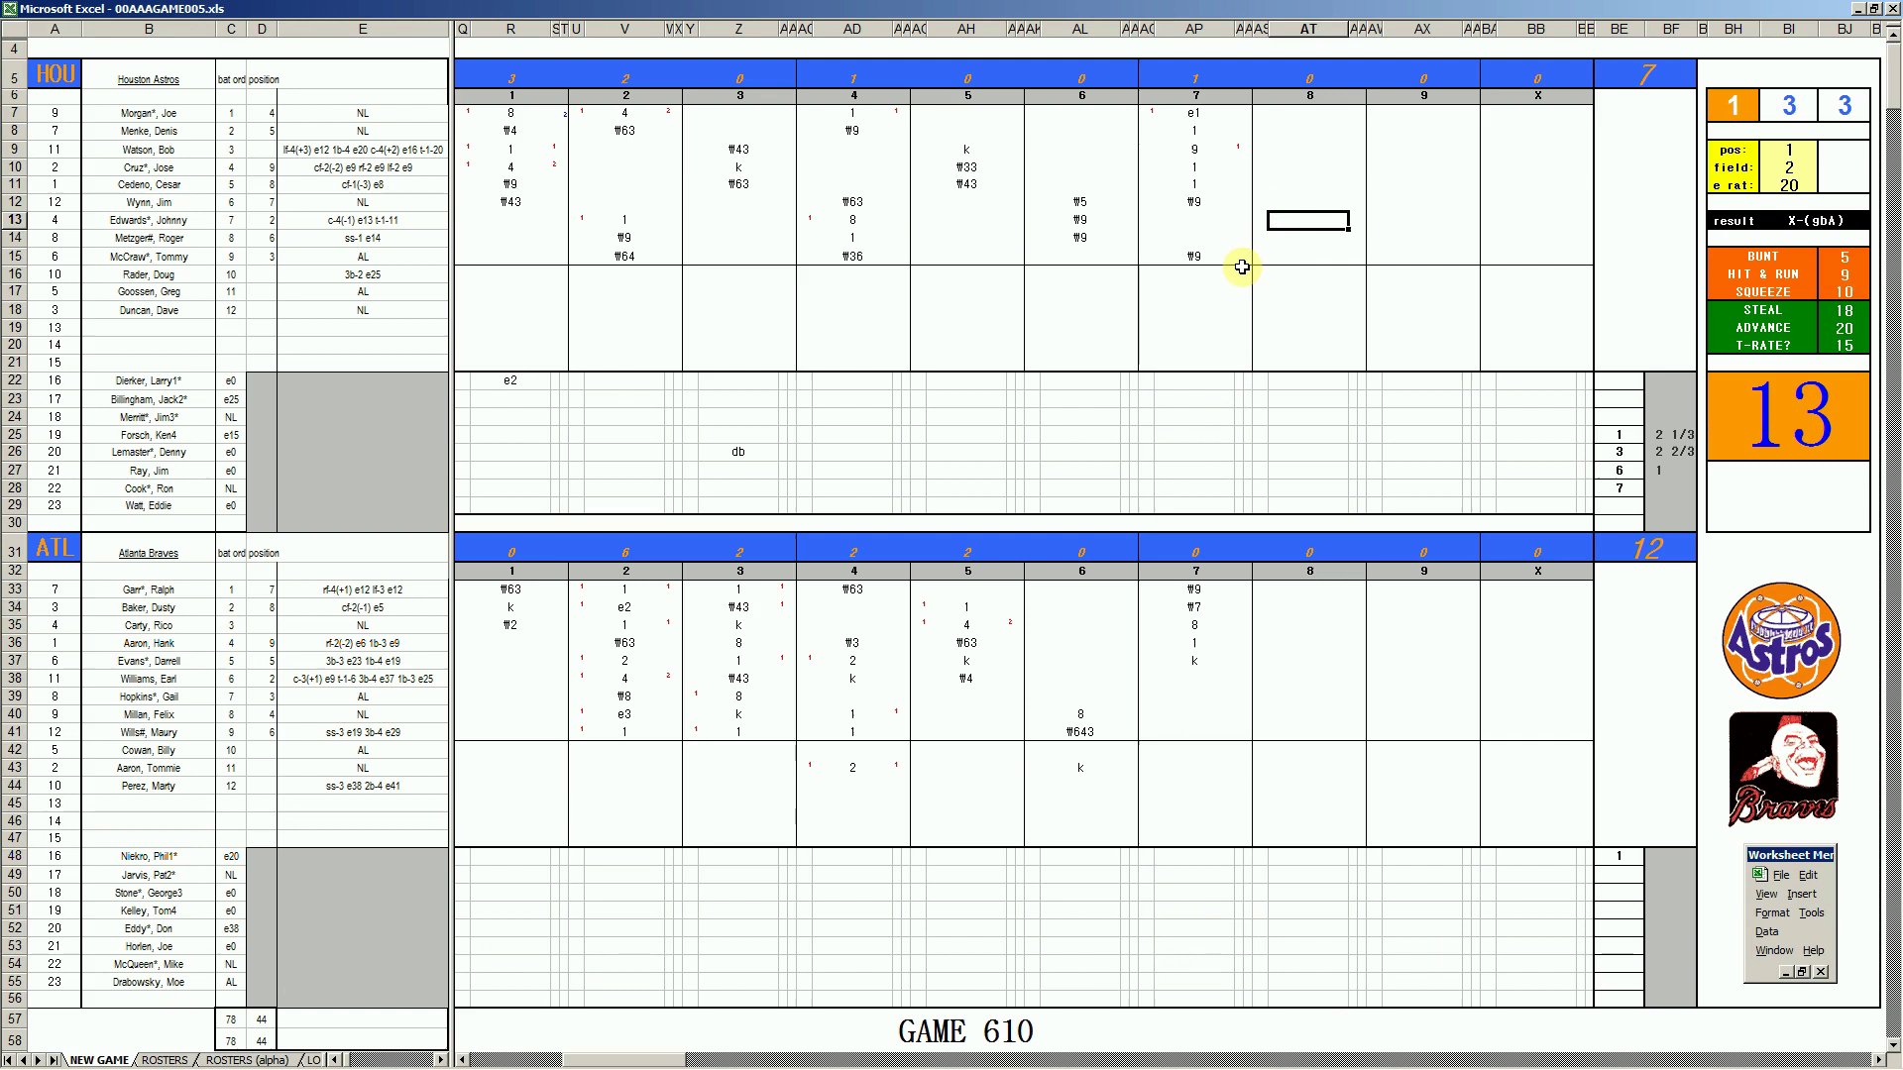
type("1")
key("Return")
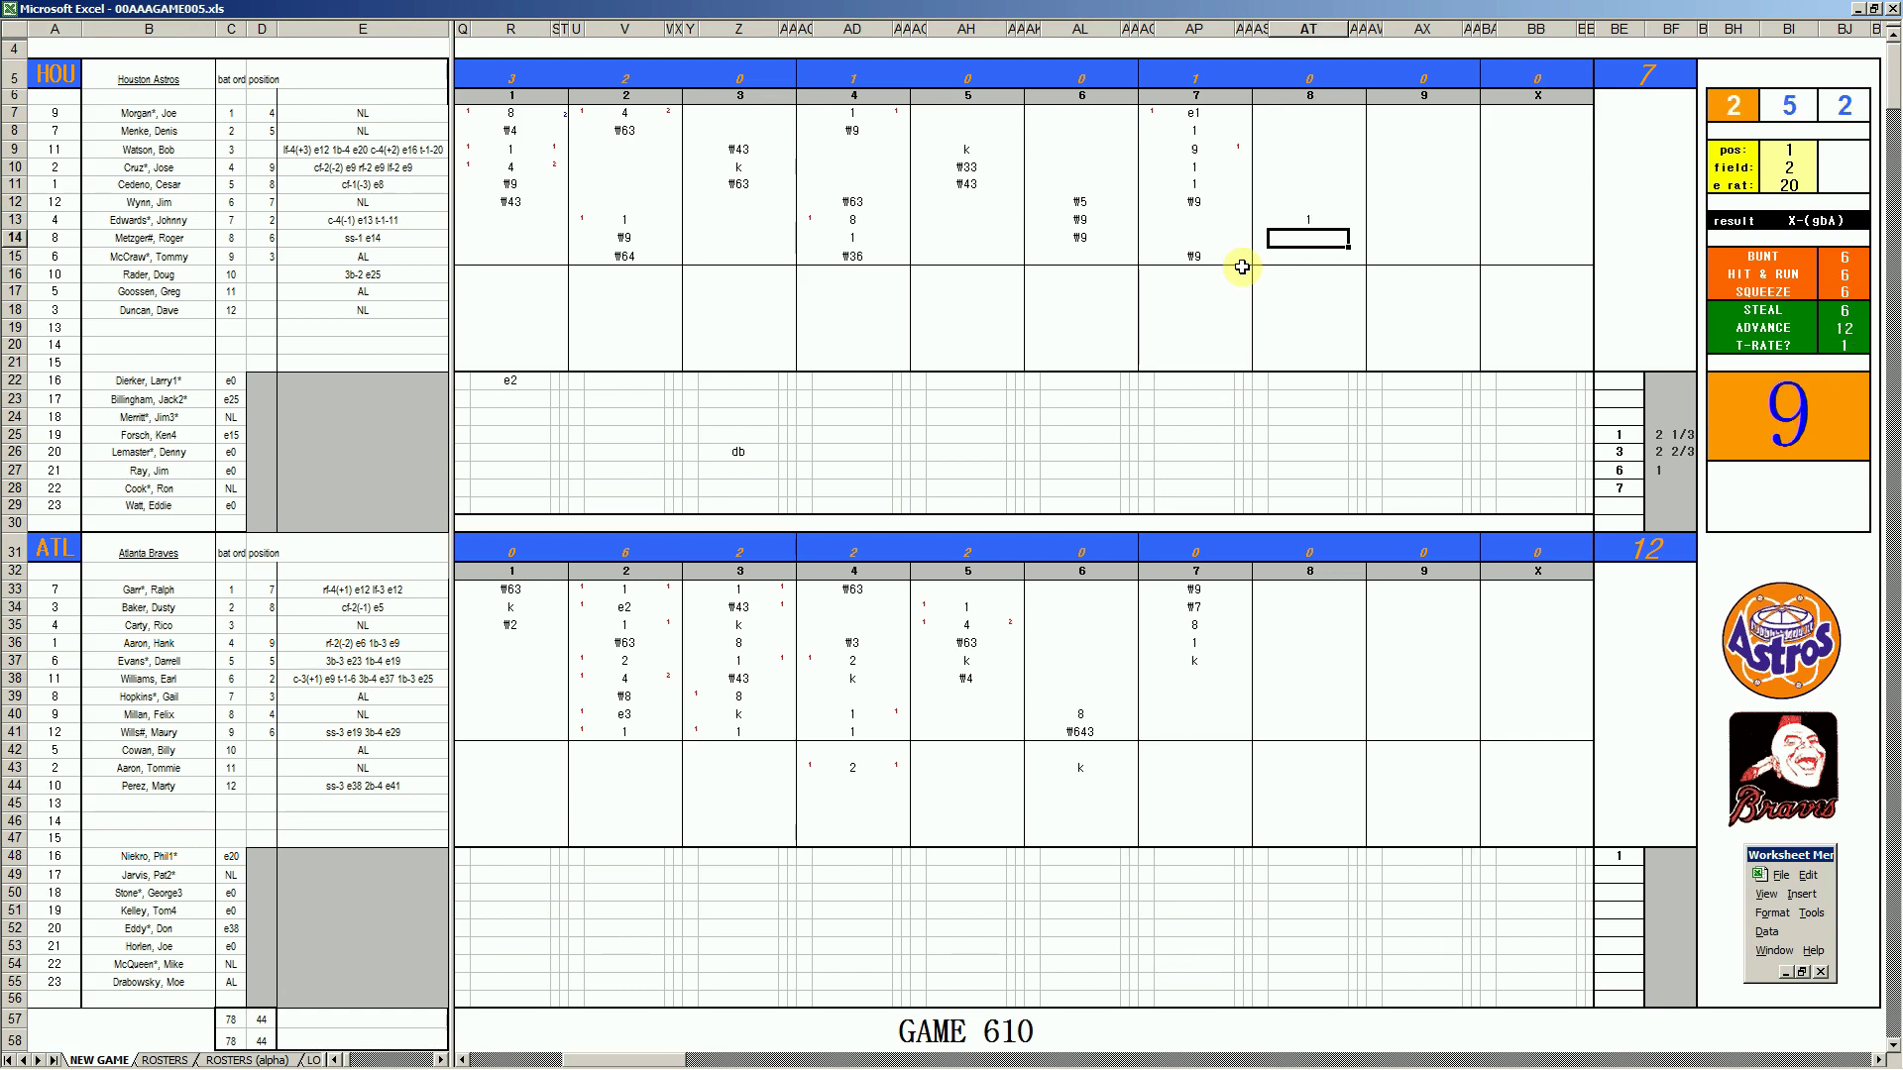
key("Return")
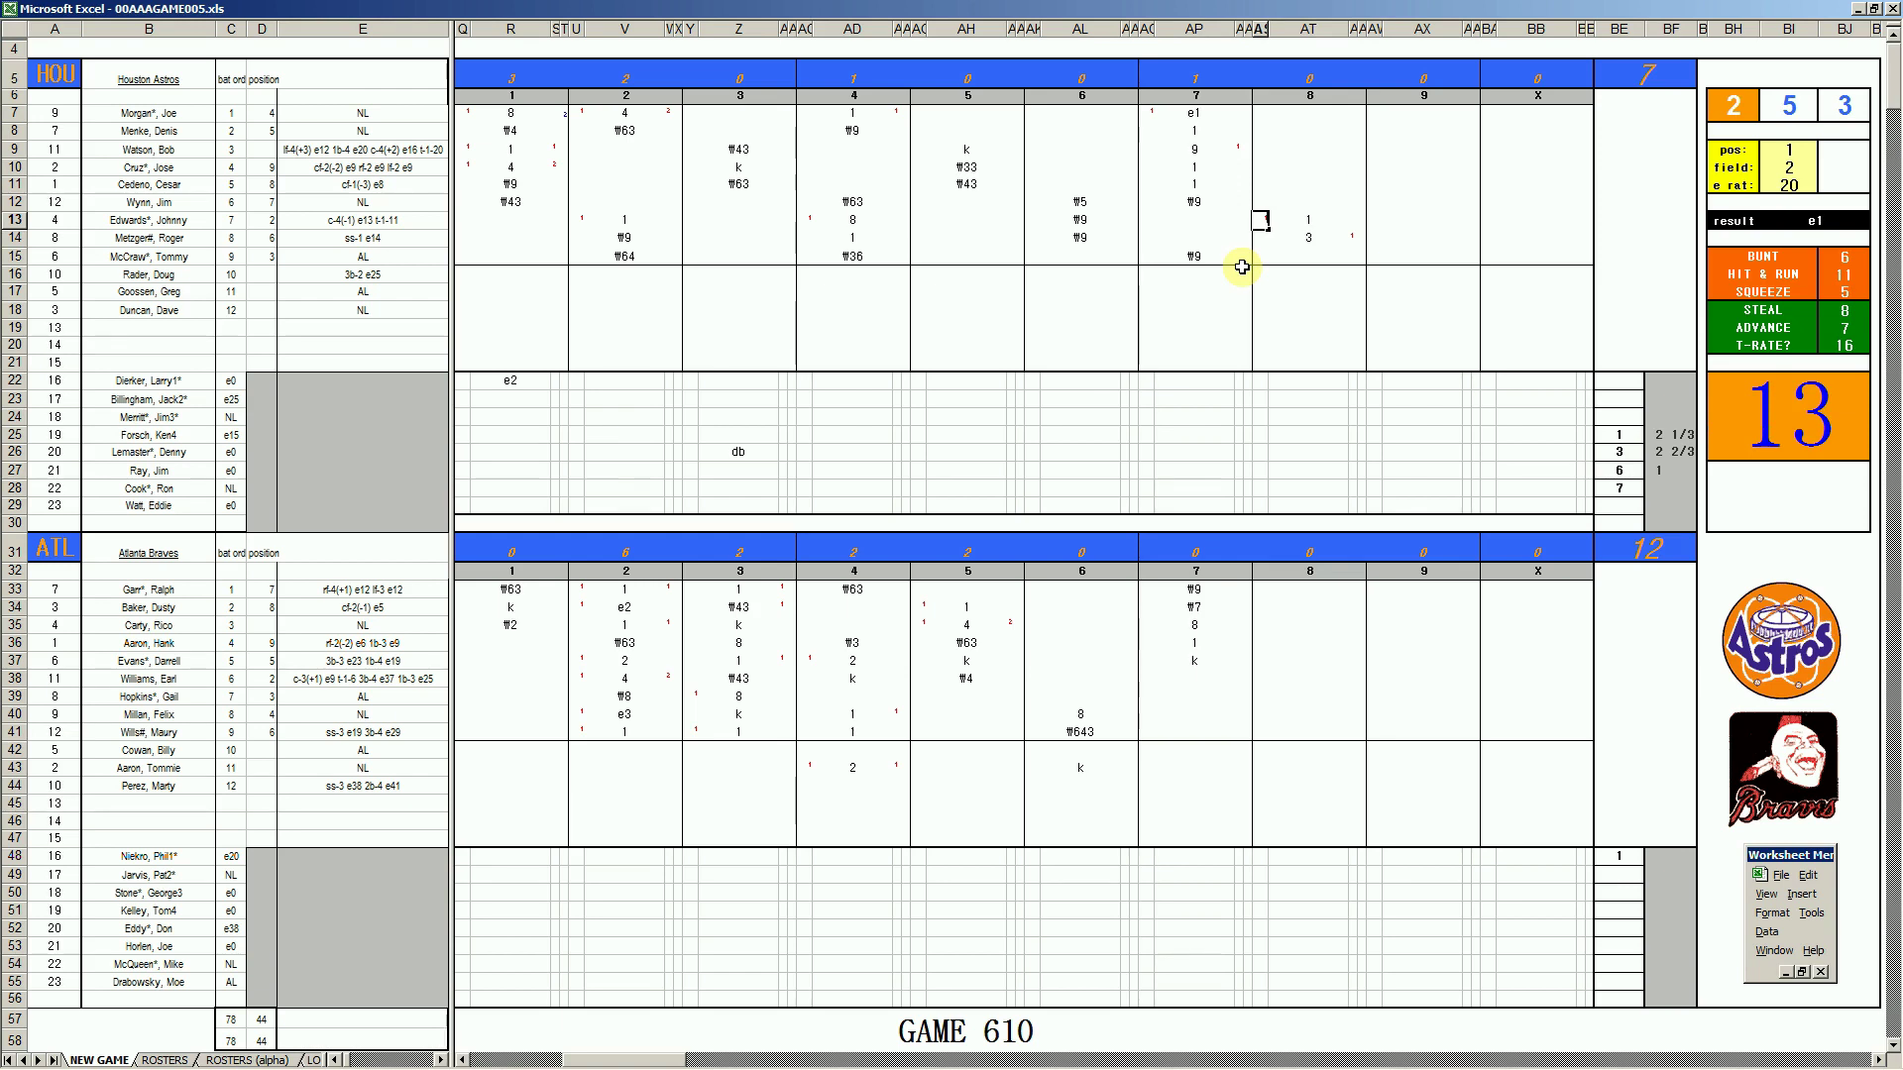
left_click(1310, 255)
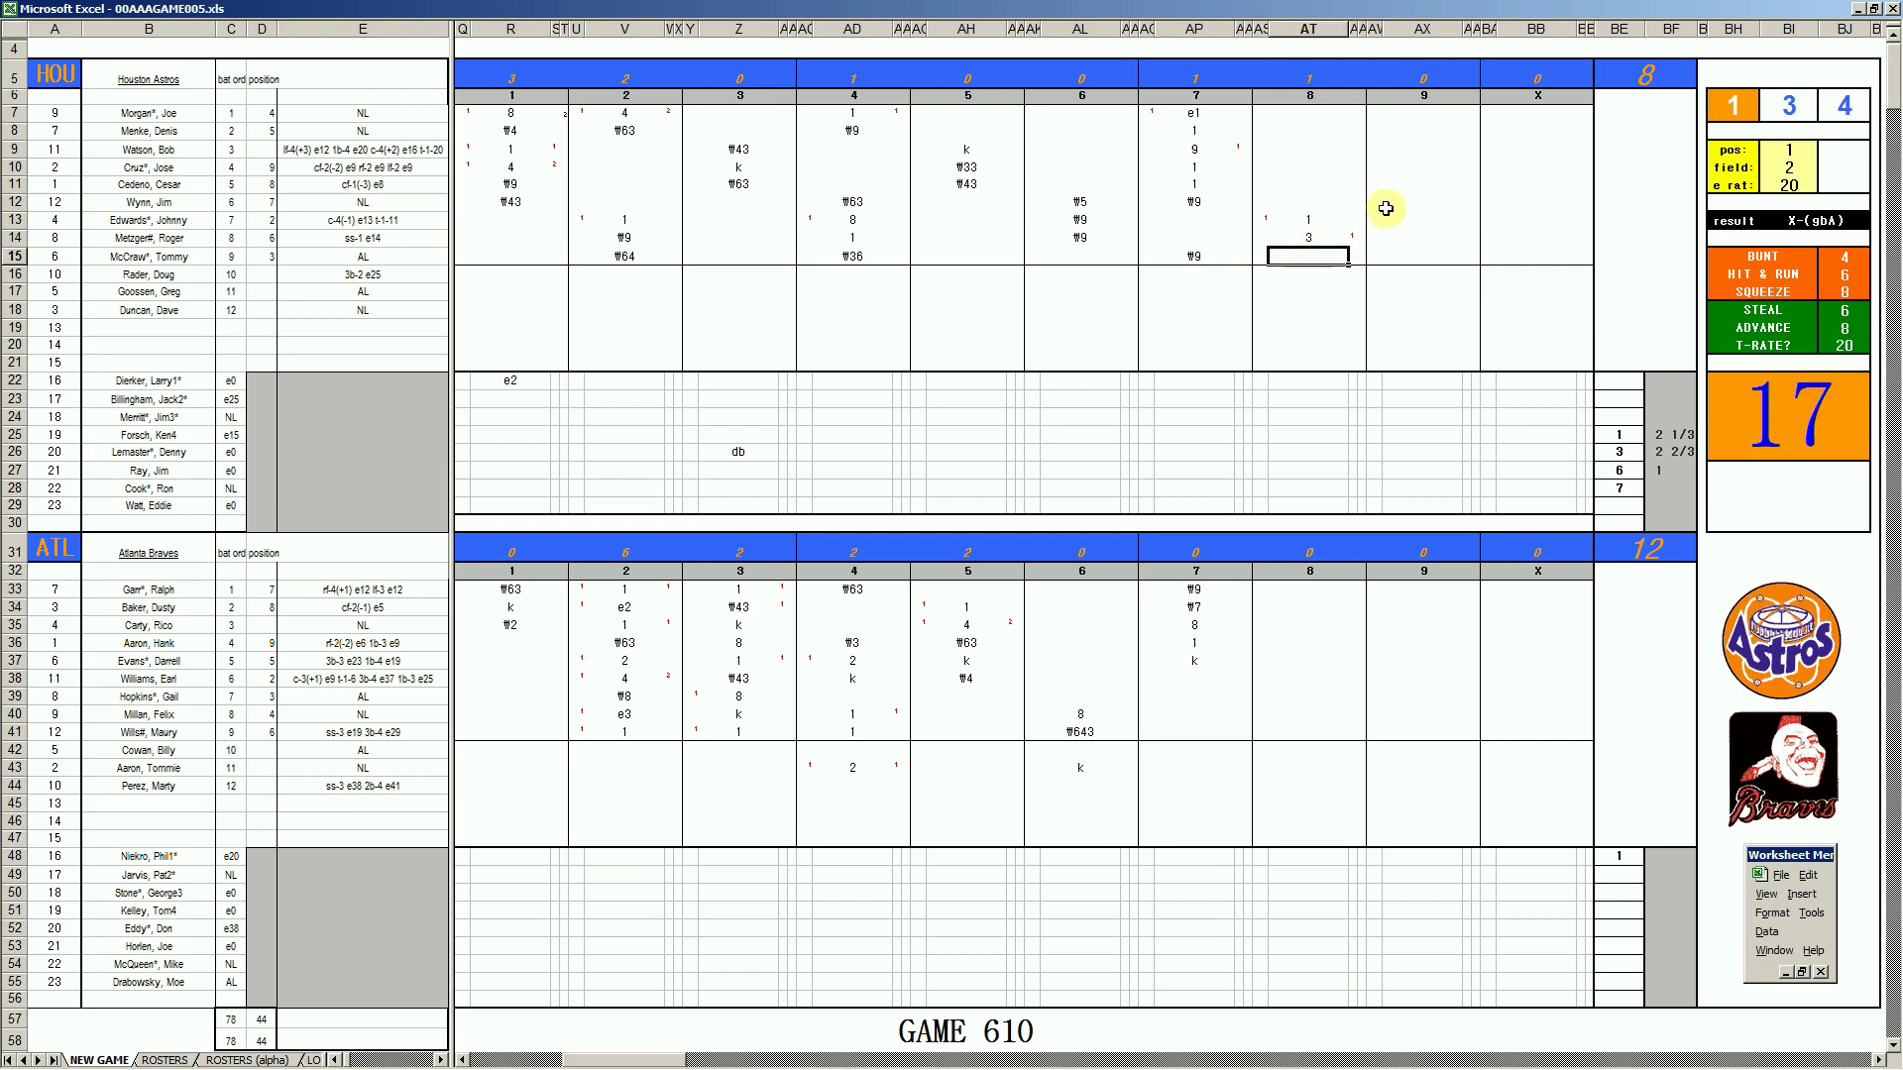
type("k")
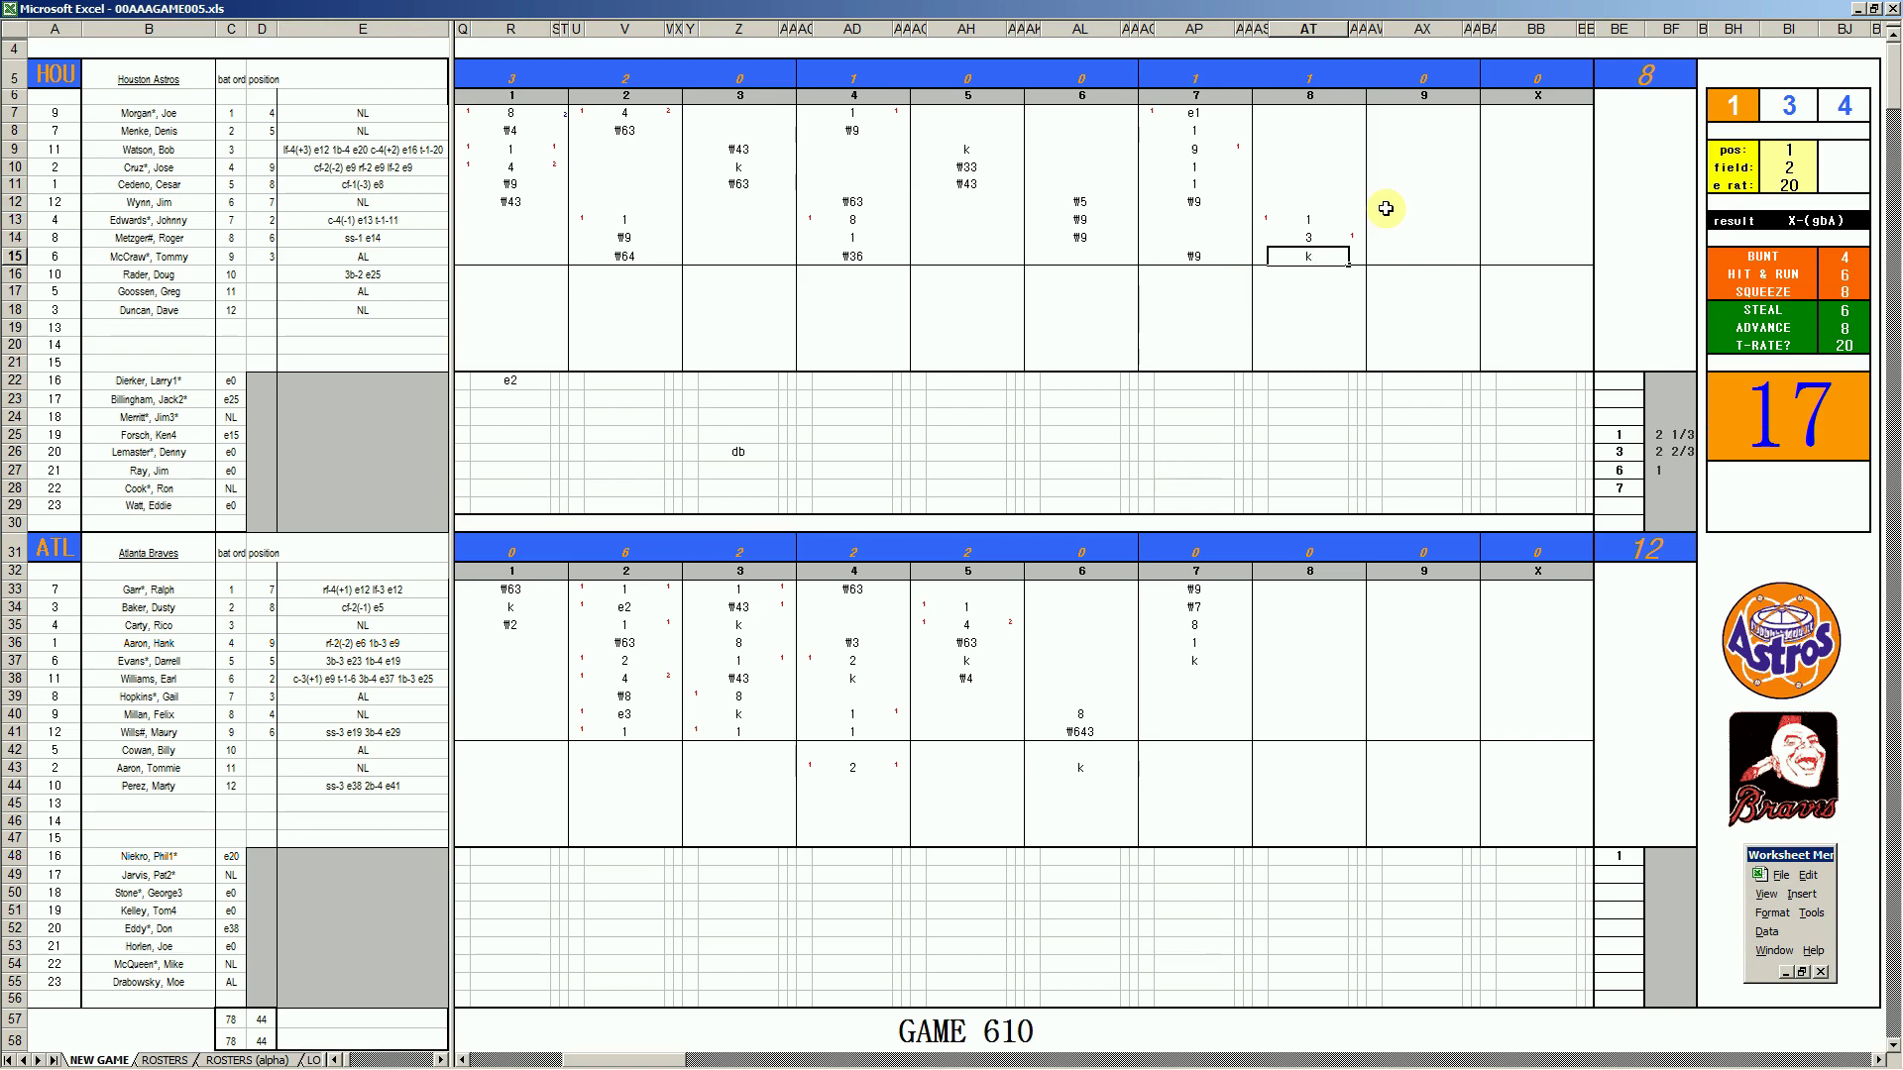
Enter 4 in AT7 with 2 runs batted in, and mark a run scored for the row 14 and row 7 batters
left_click(1311, 113)
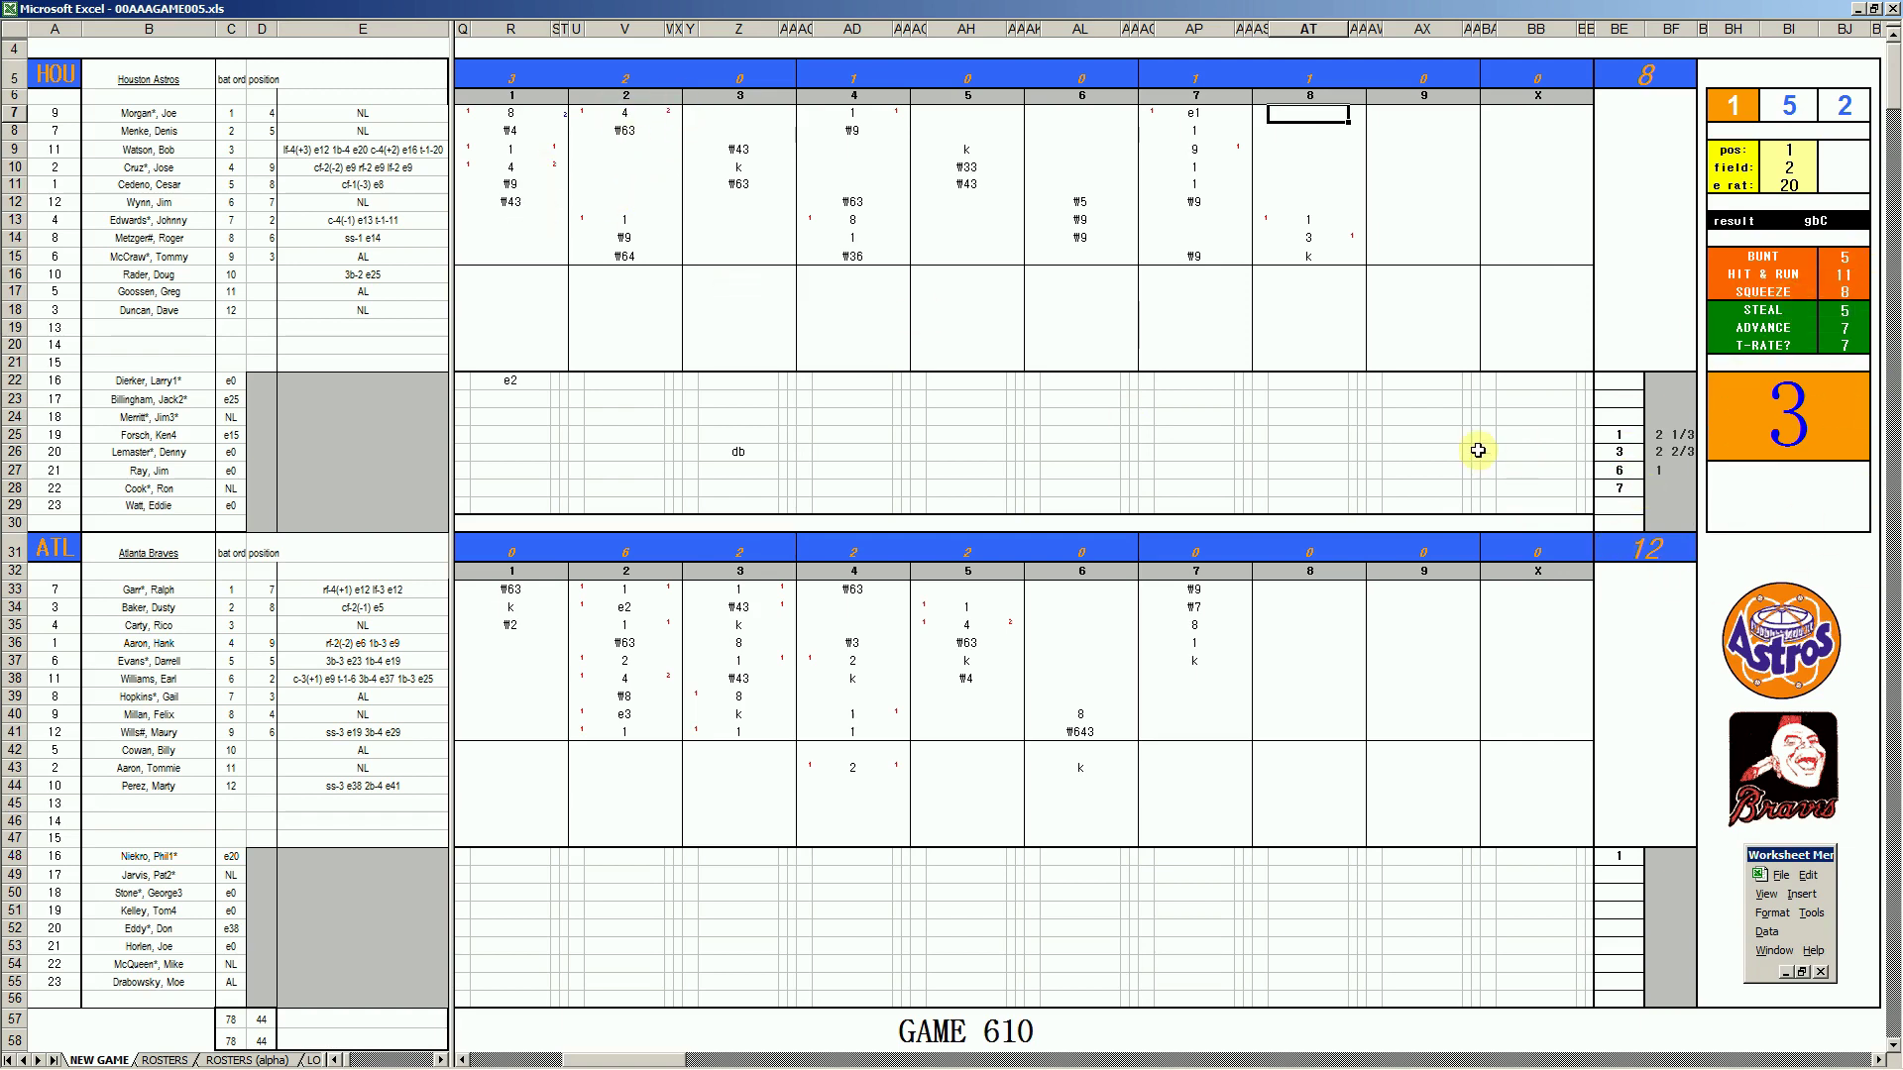
key("ctrl+r")
key("ctrl+r")
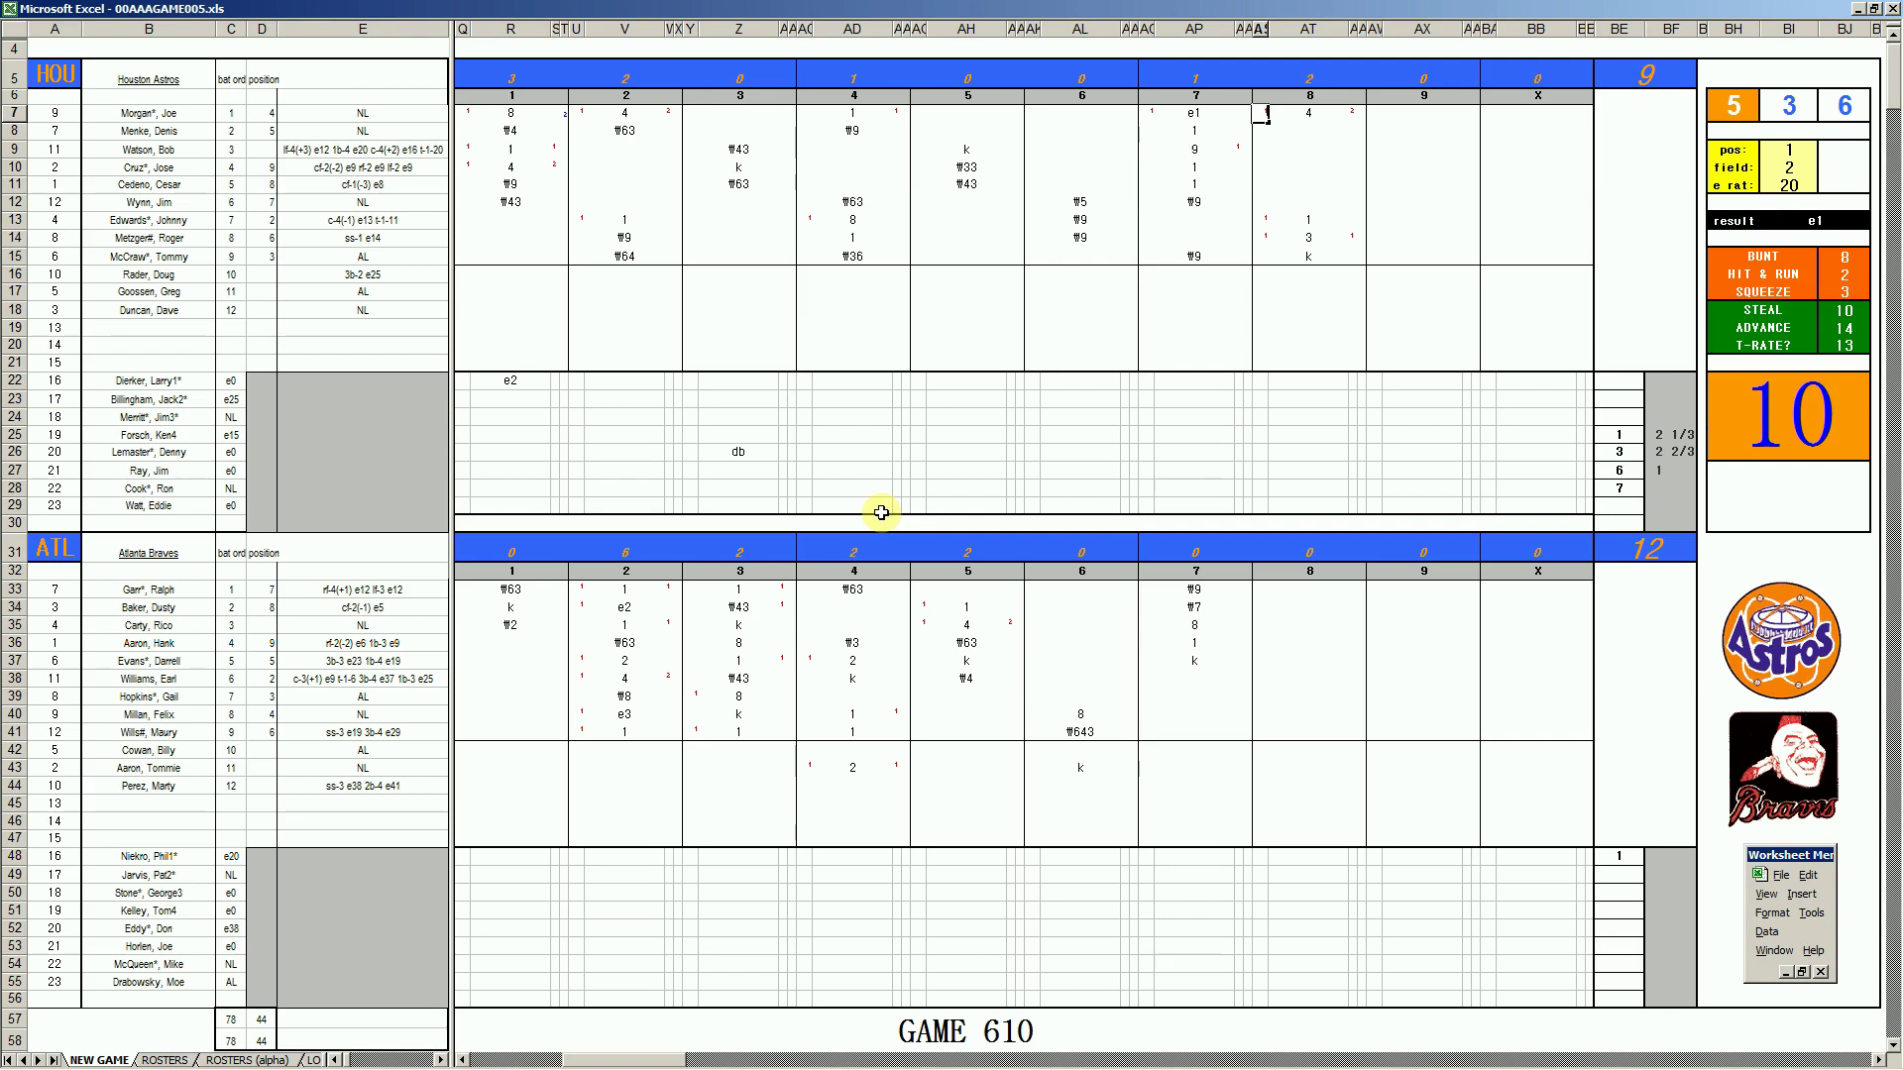
Record 7 1/3 innings in BF48 for Atlanta's starting pitcher and entry inning 8 in BE55 for the reliever
left_click(1663, 866)
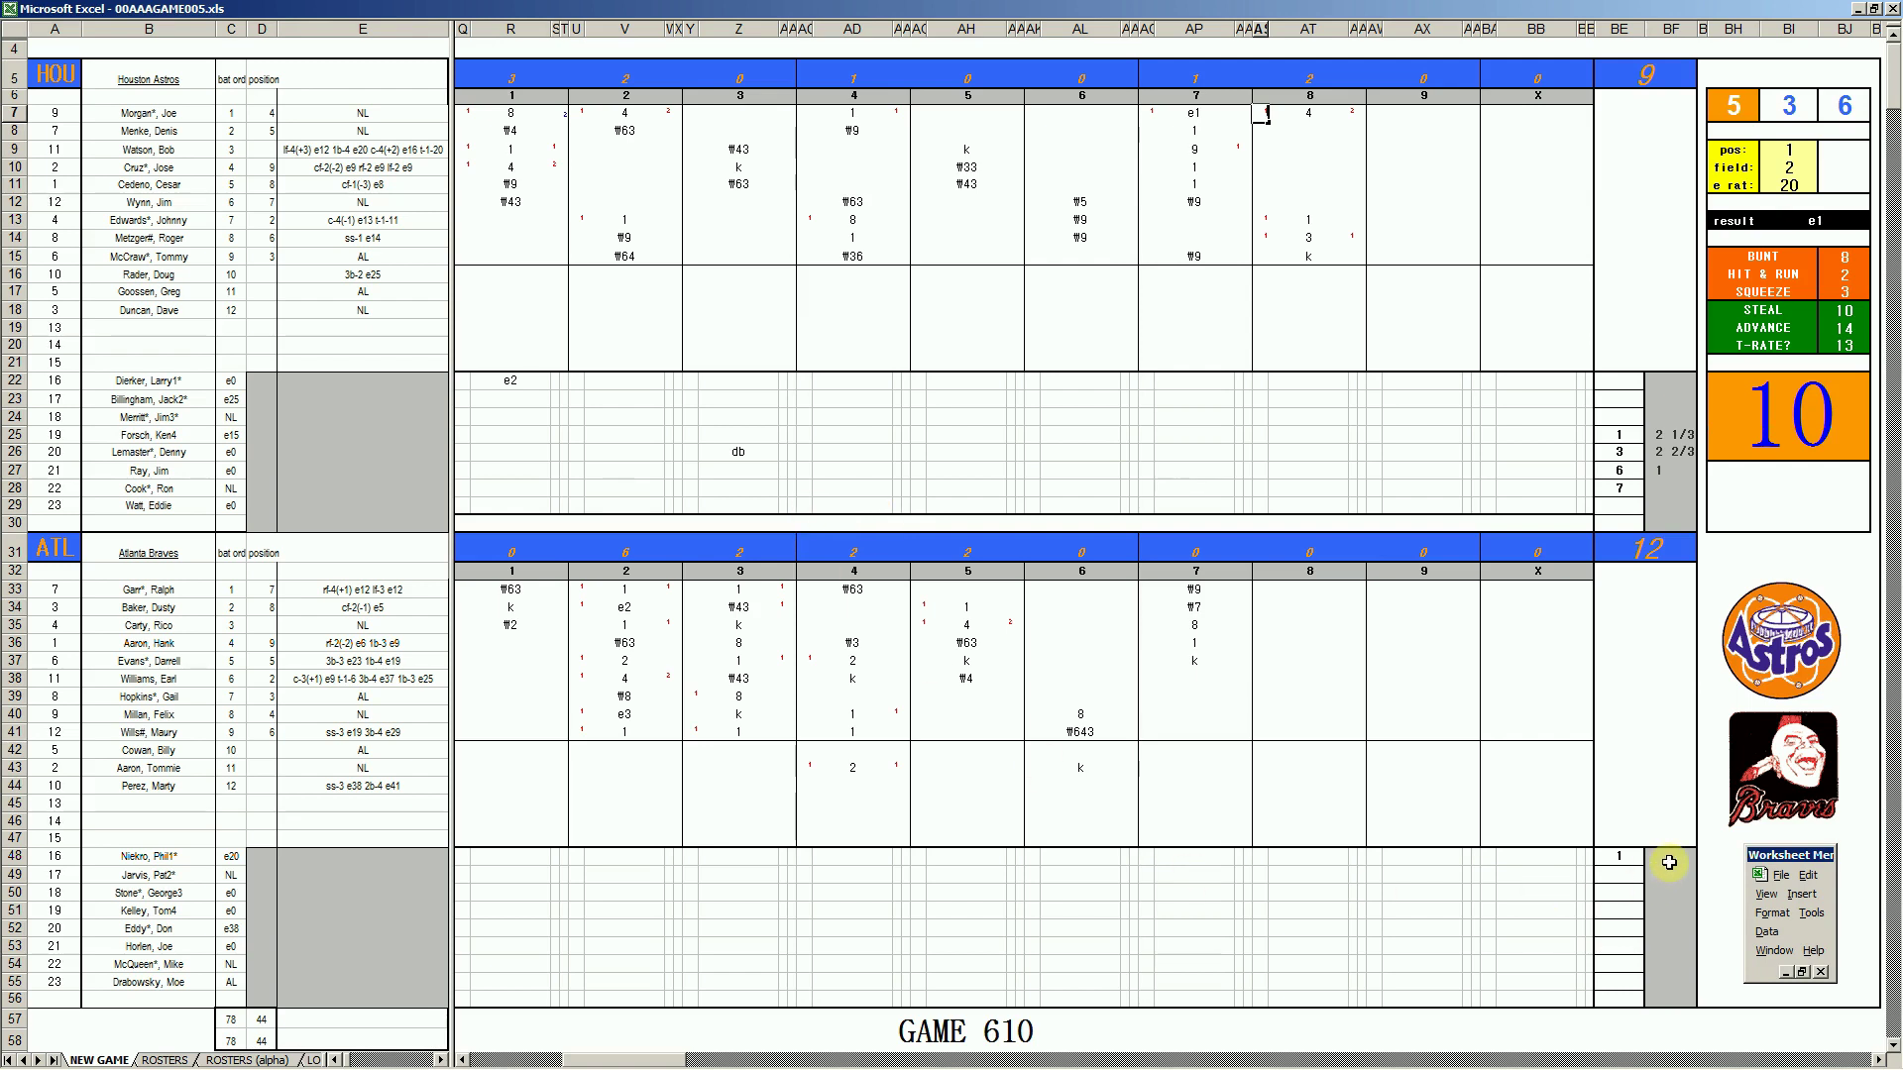
type("+22/3")
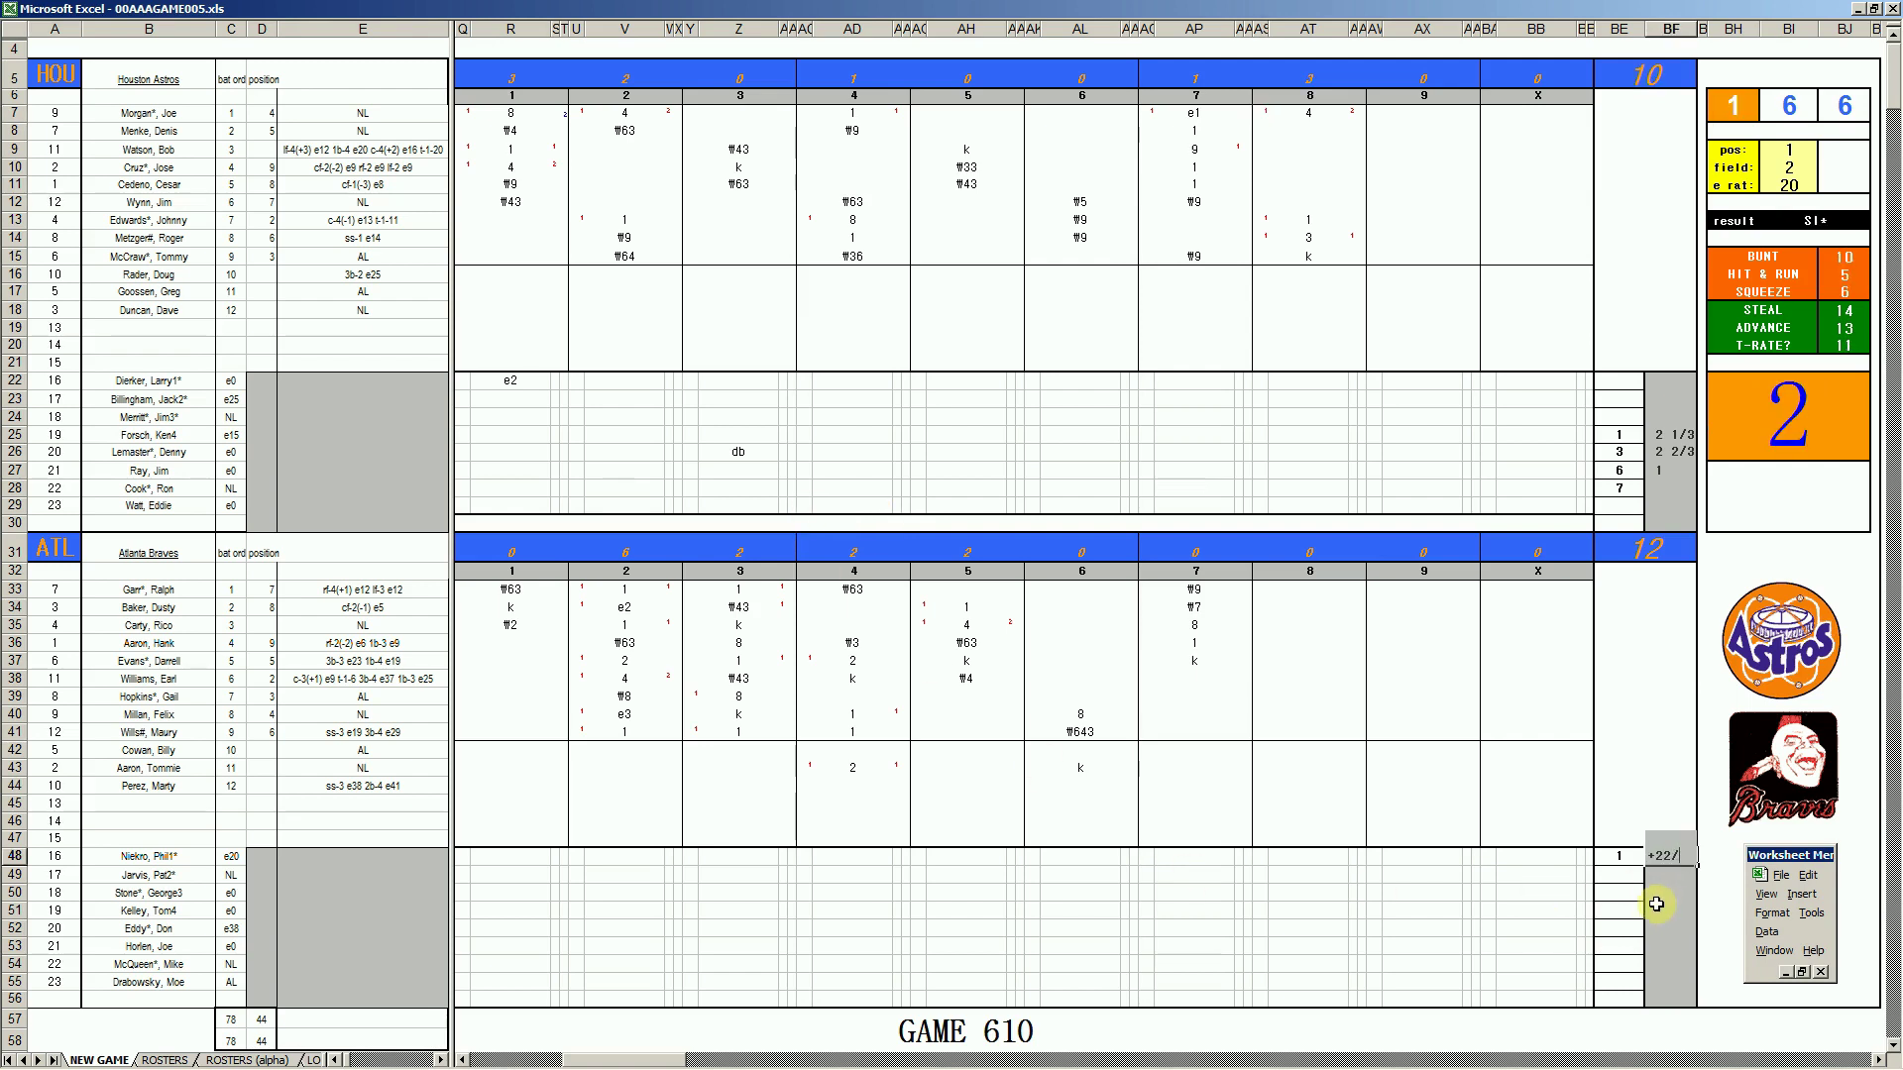
key("Return")
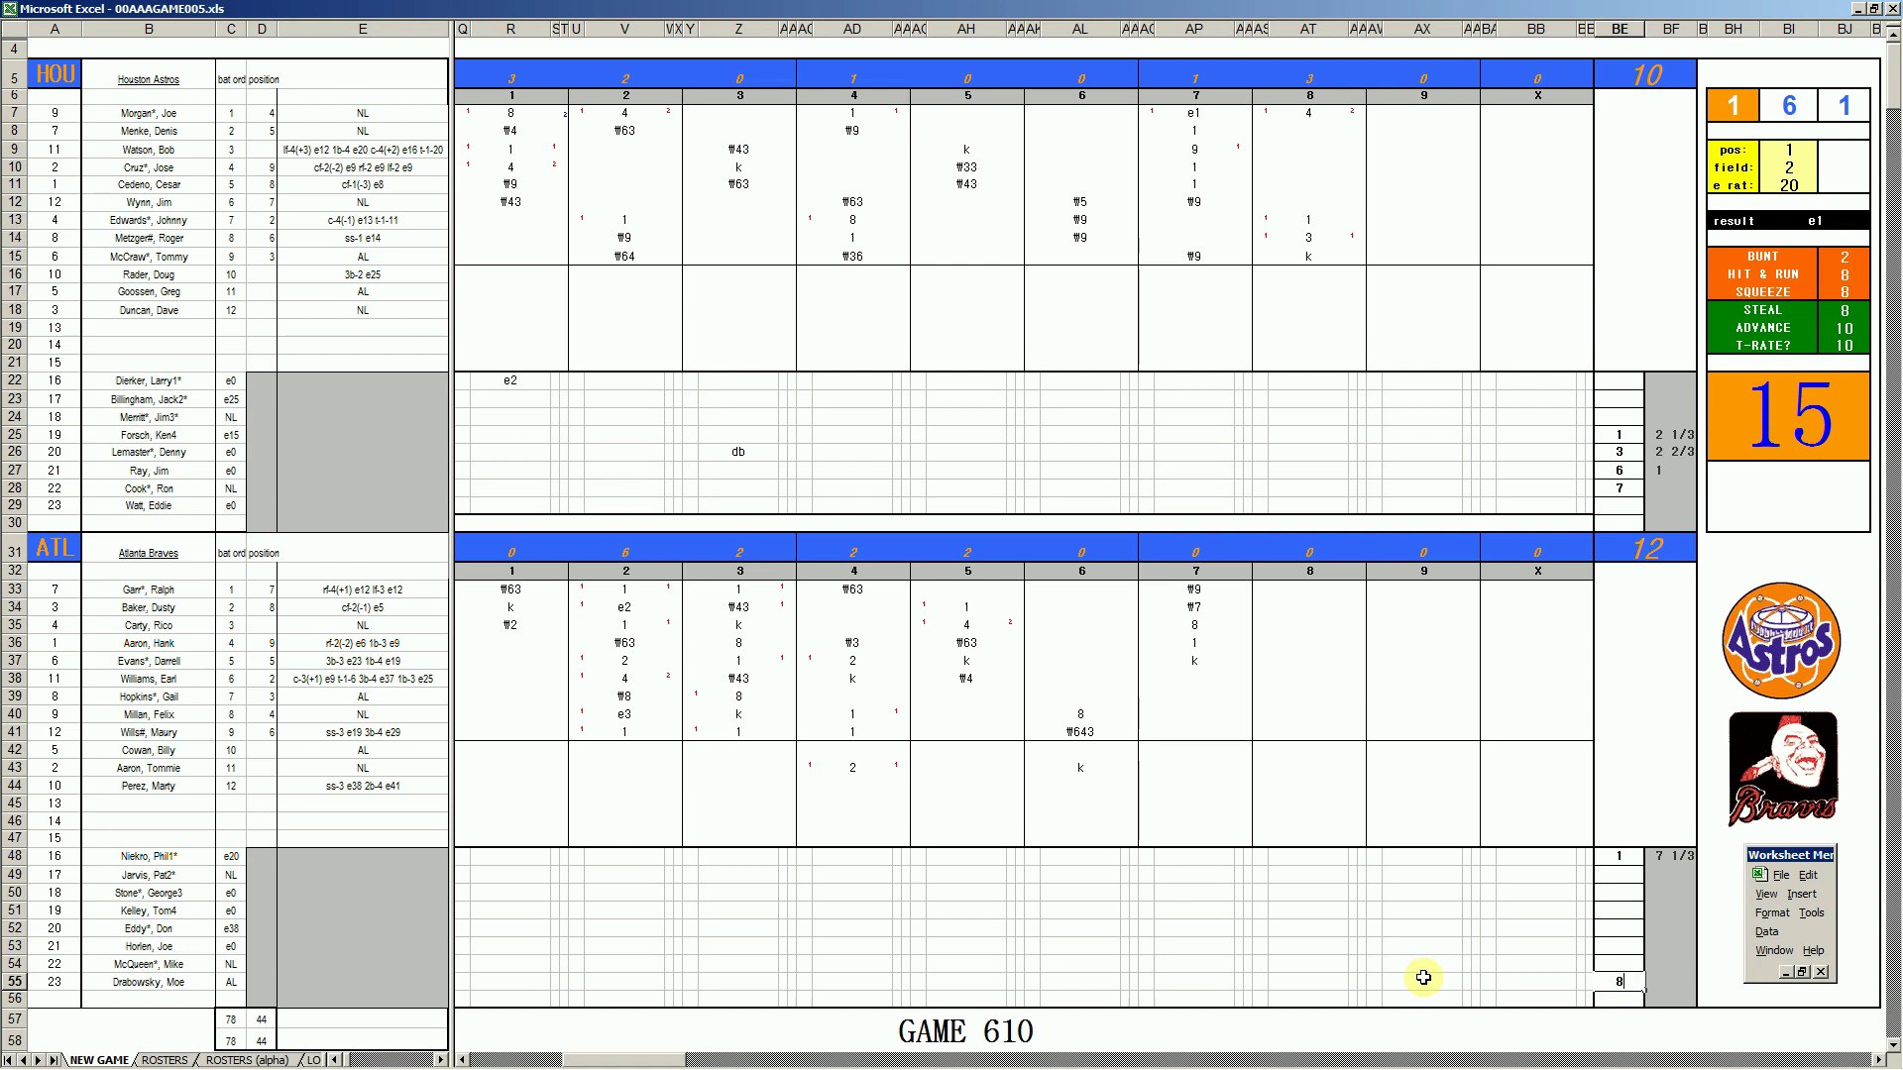
Enter dm in AT55 for Atlanta's new reliever in the eighth inning
key("Left")
key("Left")
key("Left")
key("Left")
key("Left")
key("Left")
key("Left")
key("Left")
key("Left")
key("Left")
key("Left")
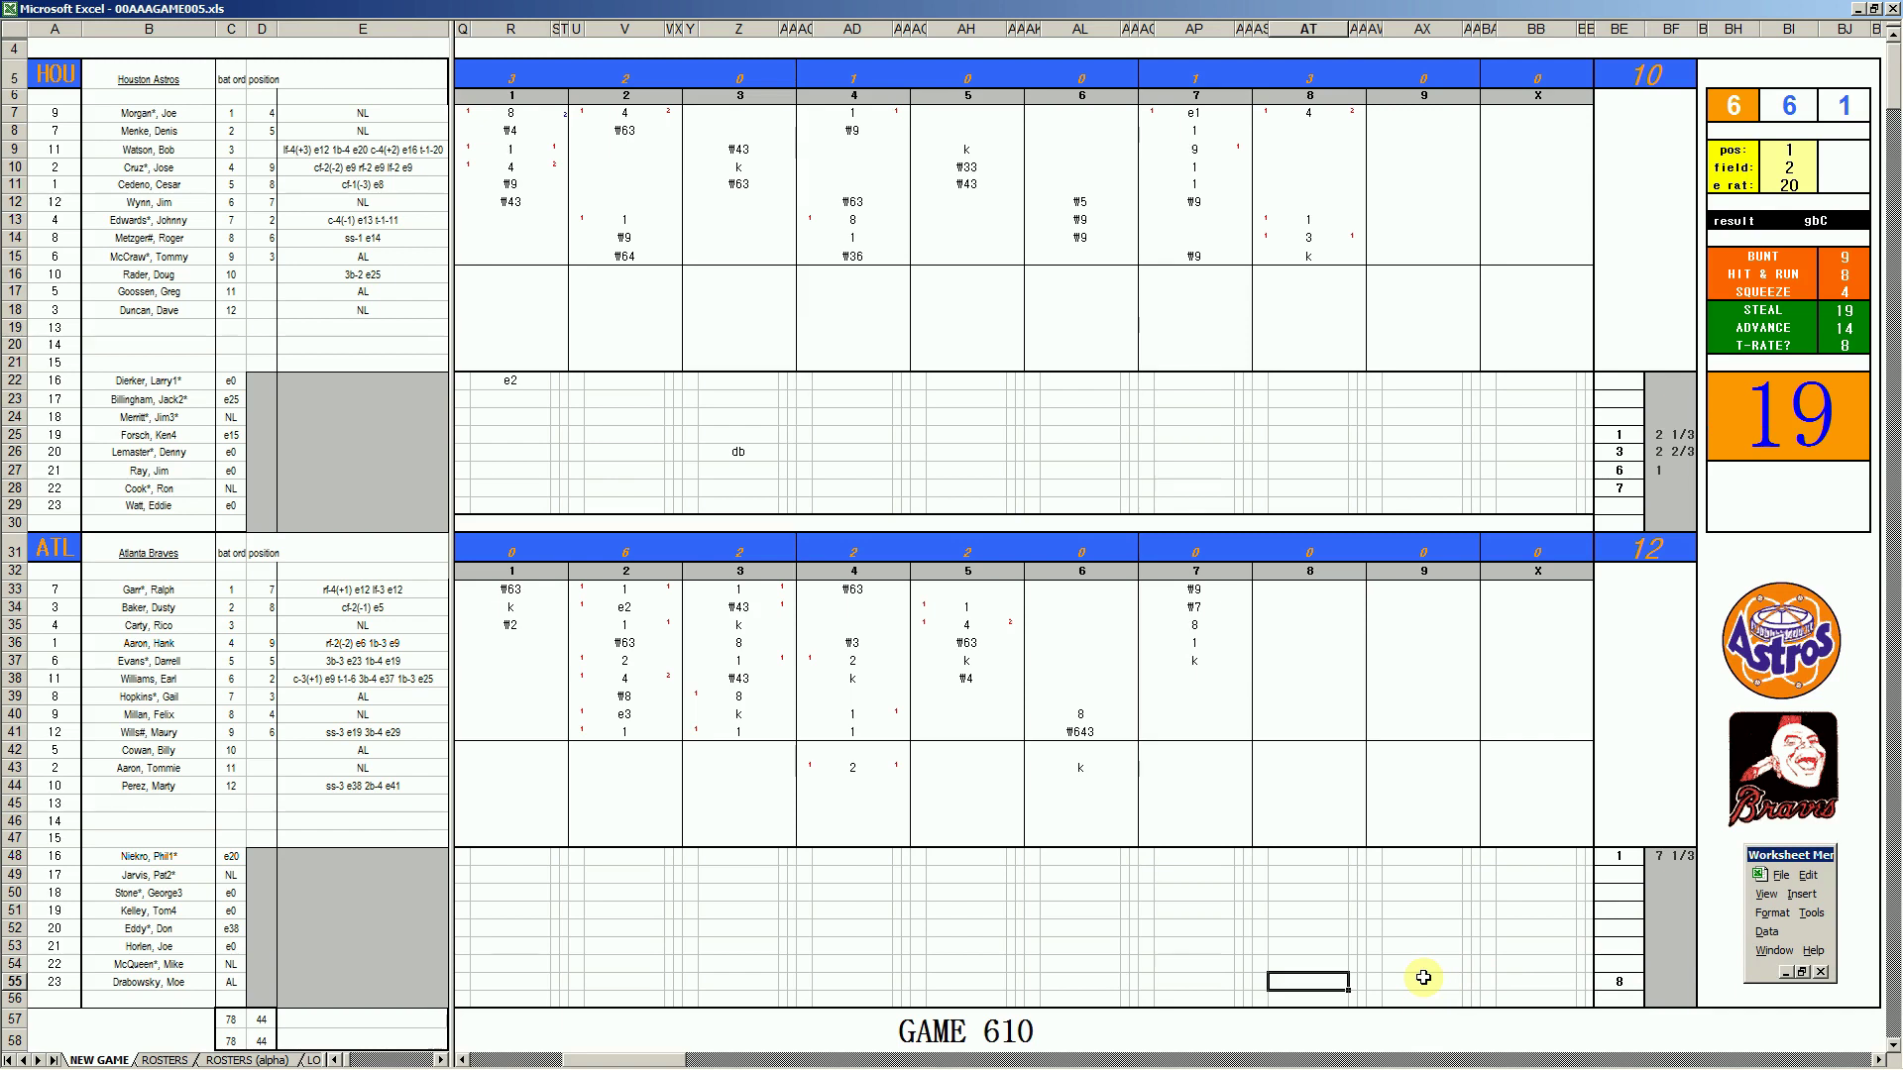
type("dm")
Set the fielding lookup position to 4, and enter #43 in AT8 for Houston's second batter
left_click(1308, 130)
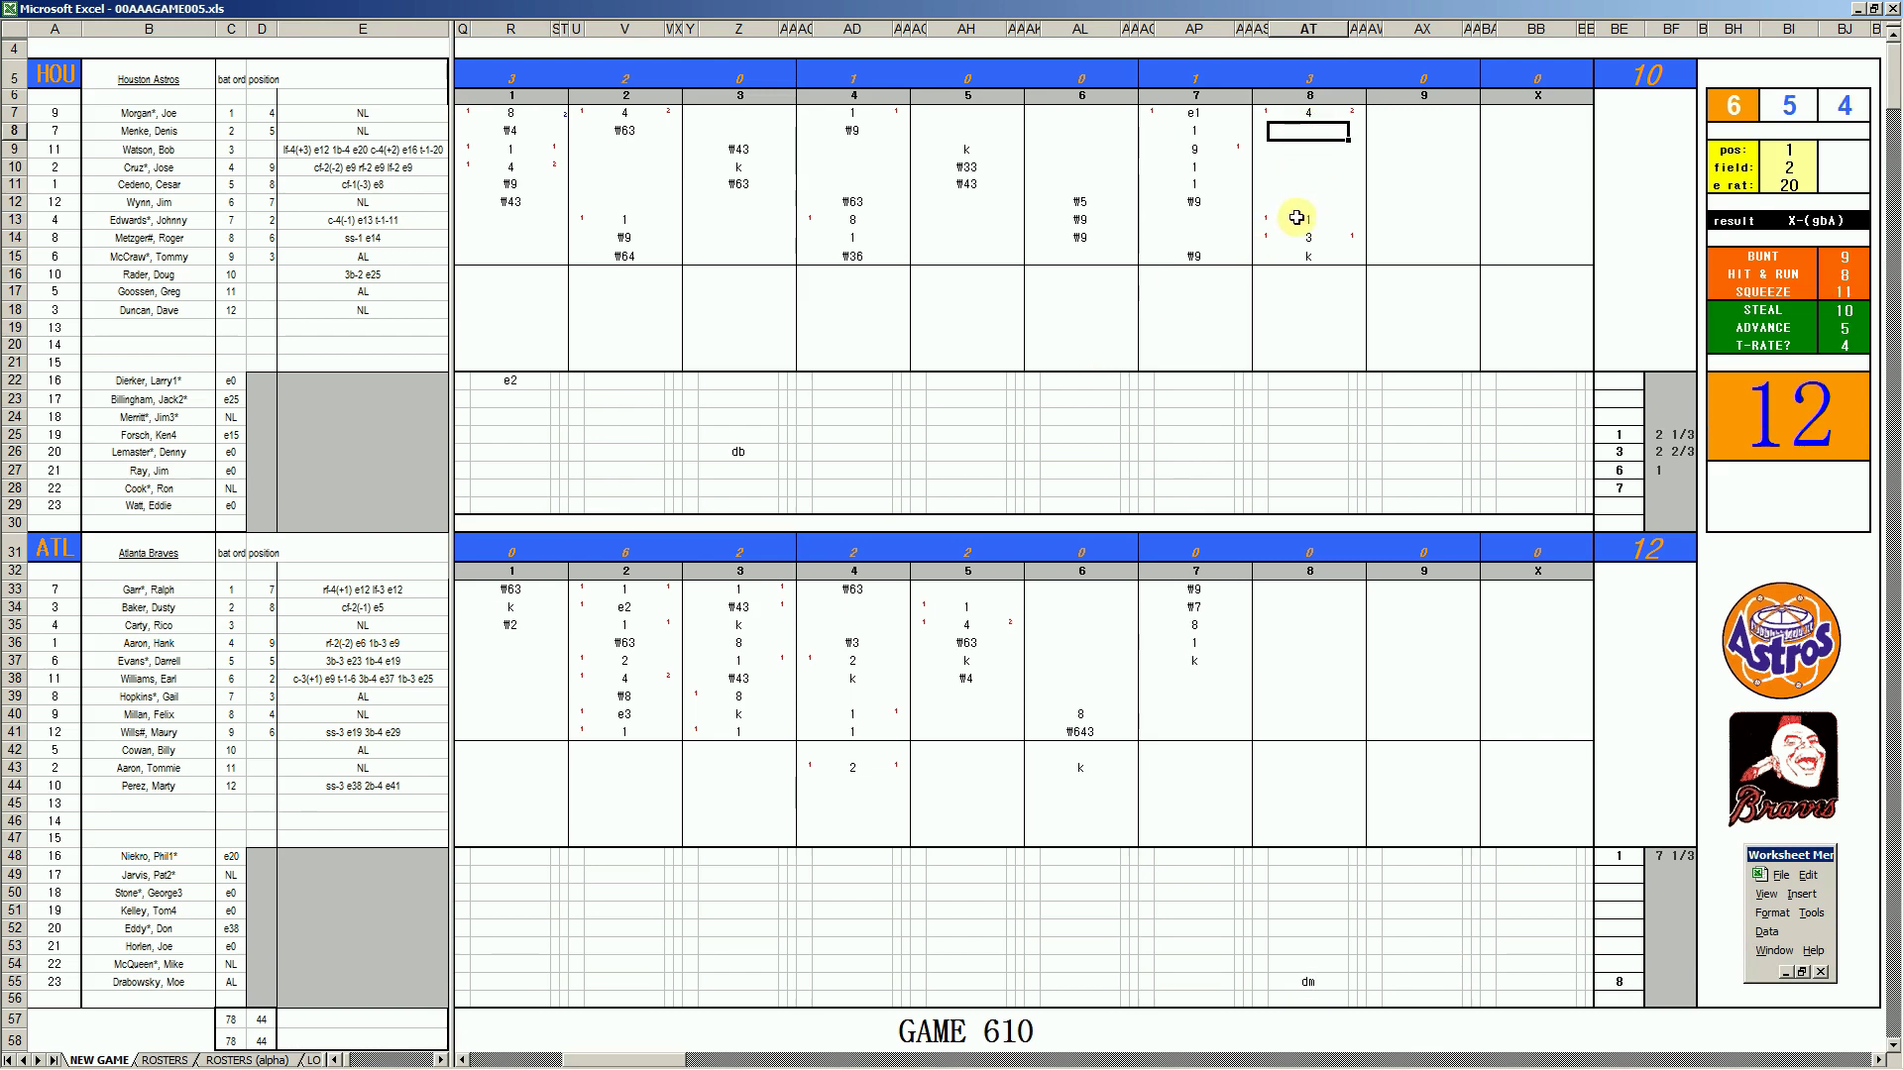
type("4")
key("Return")
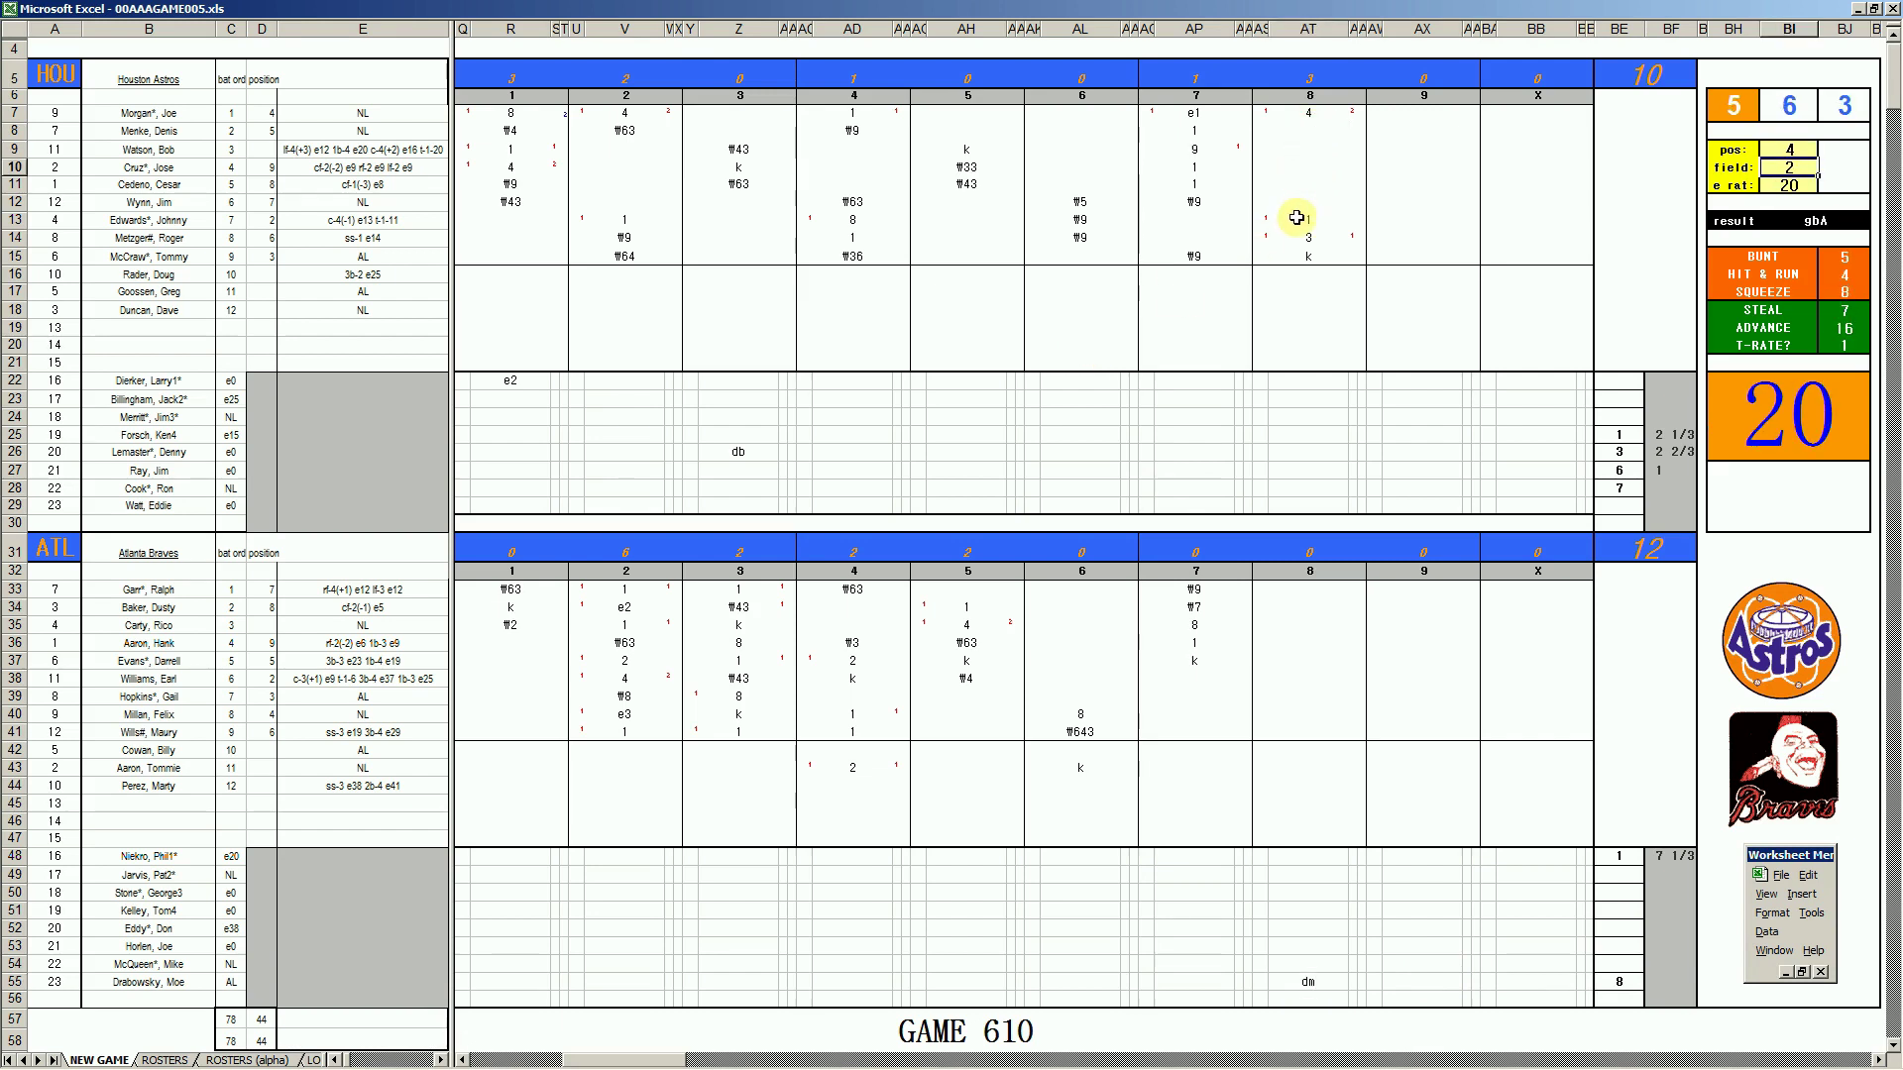
left_click(1311, 133)
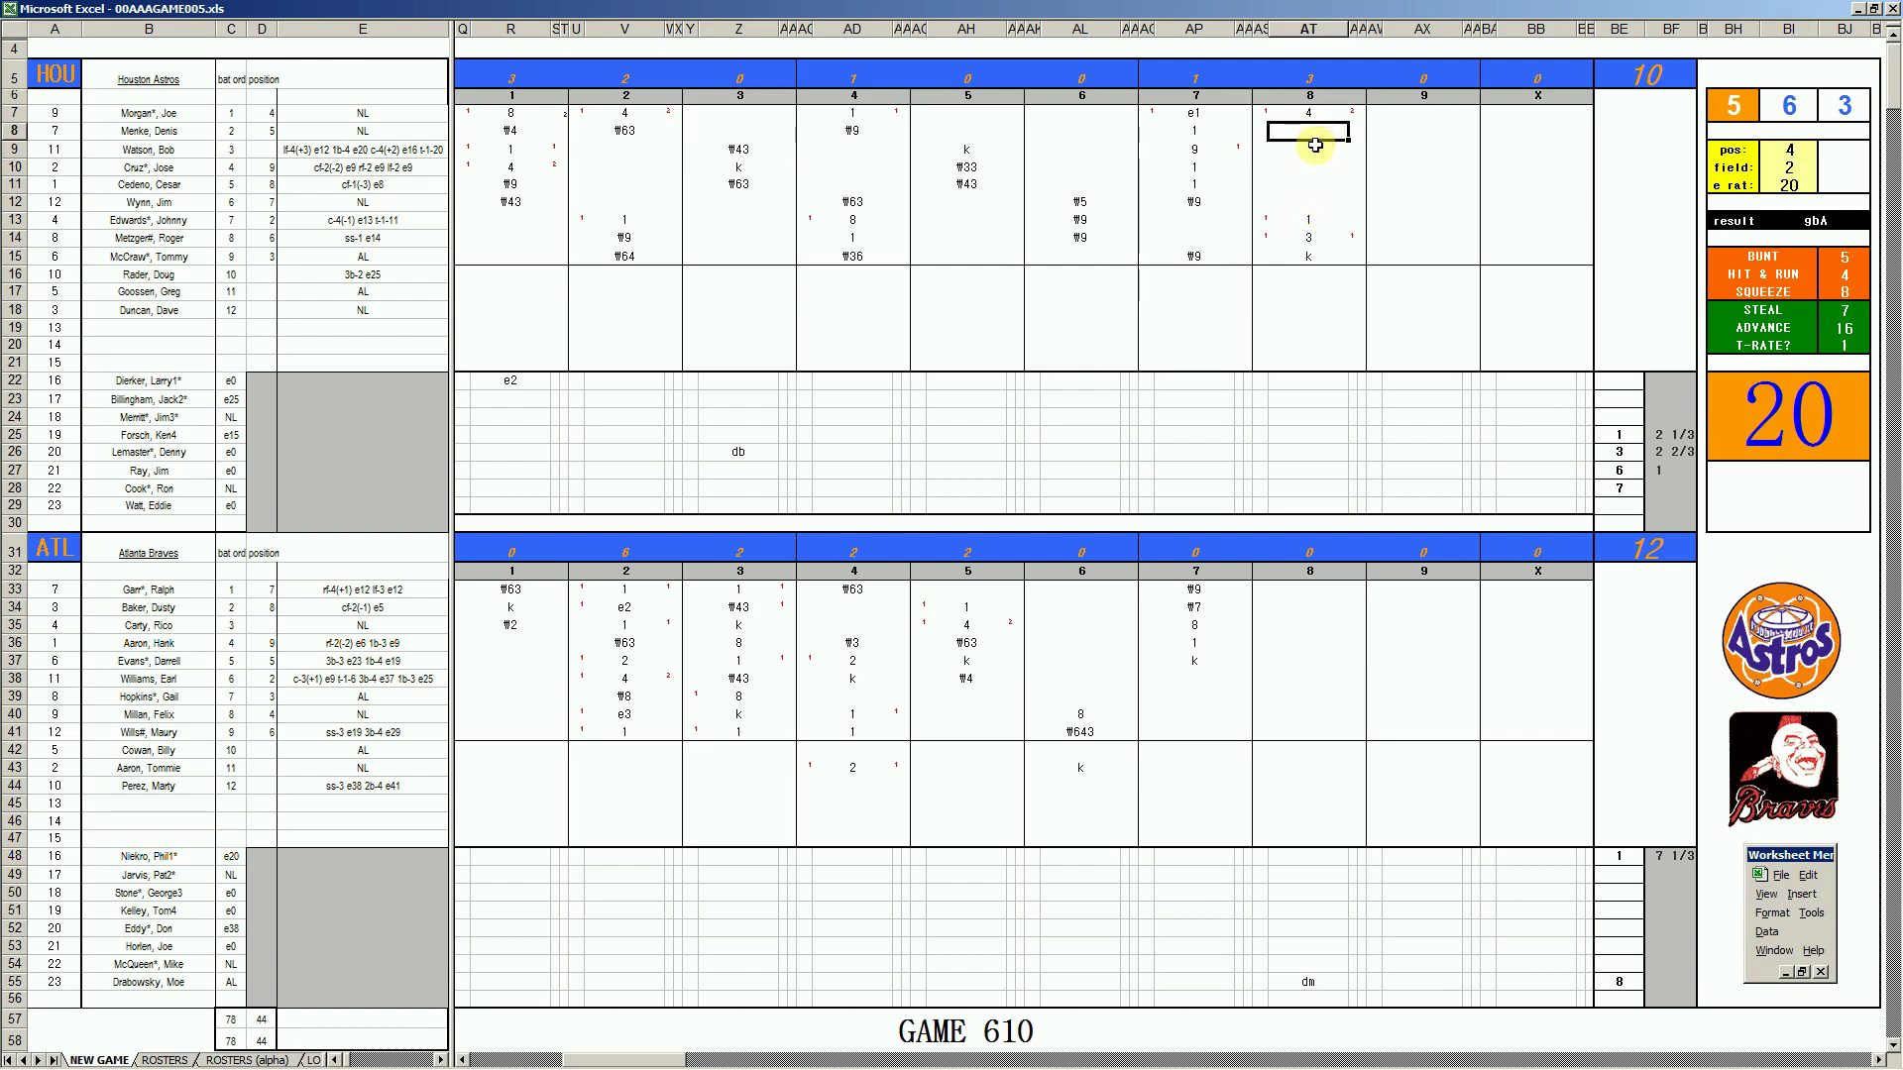
type("#43")
key("Return")
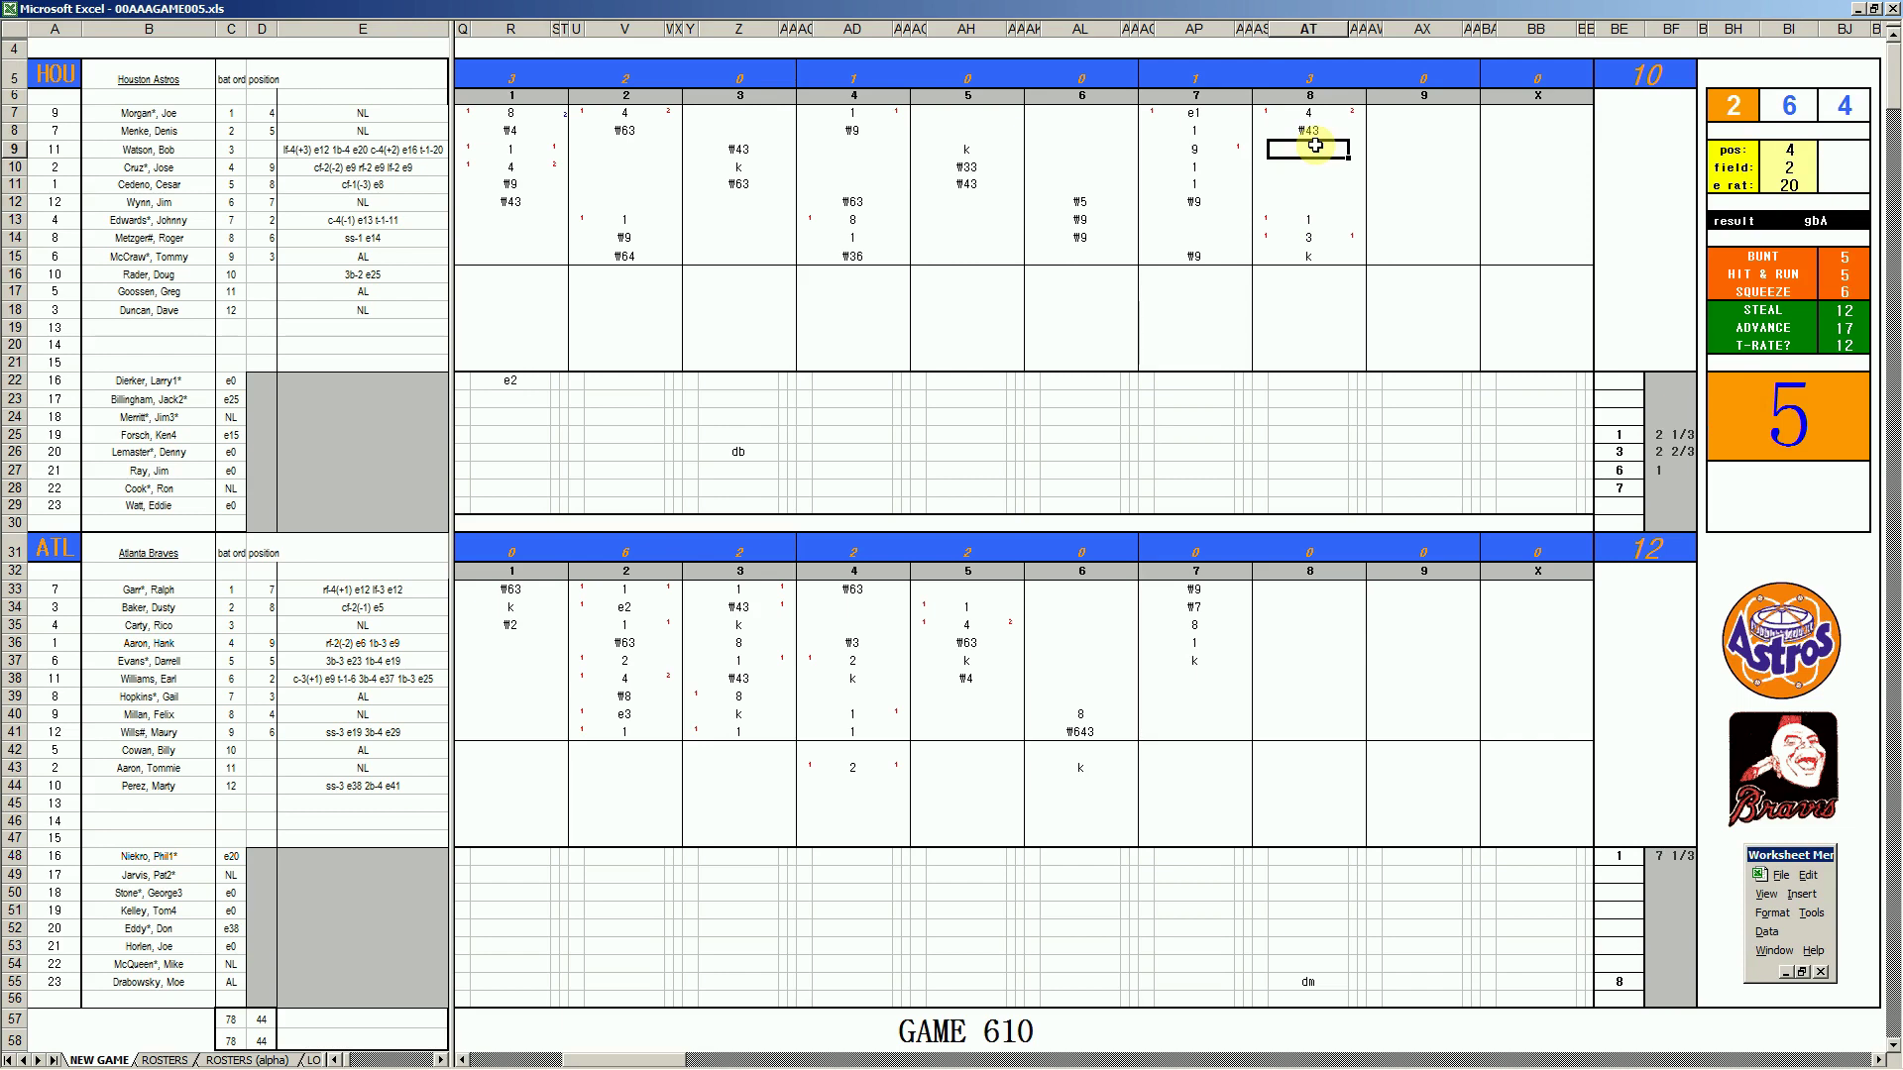
Enter 1 in AT9 and #8 in AT10 for Houston's next two batters in the eighth inning
type("1")
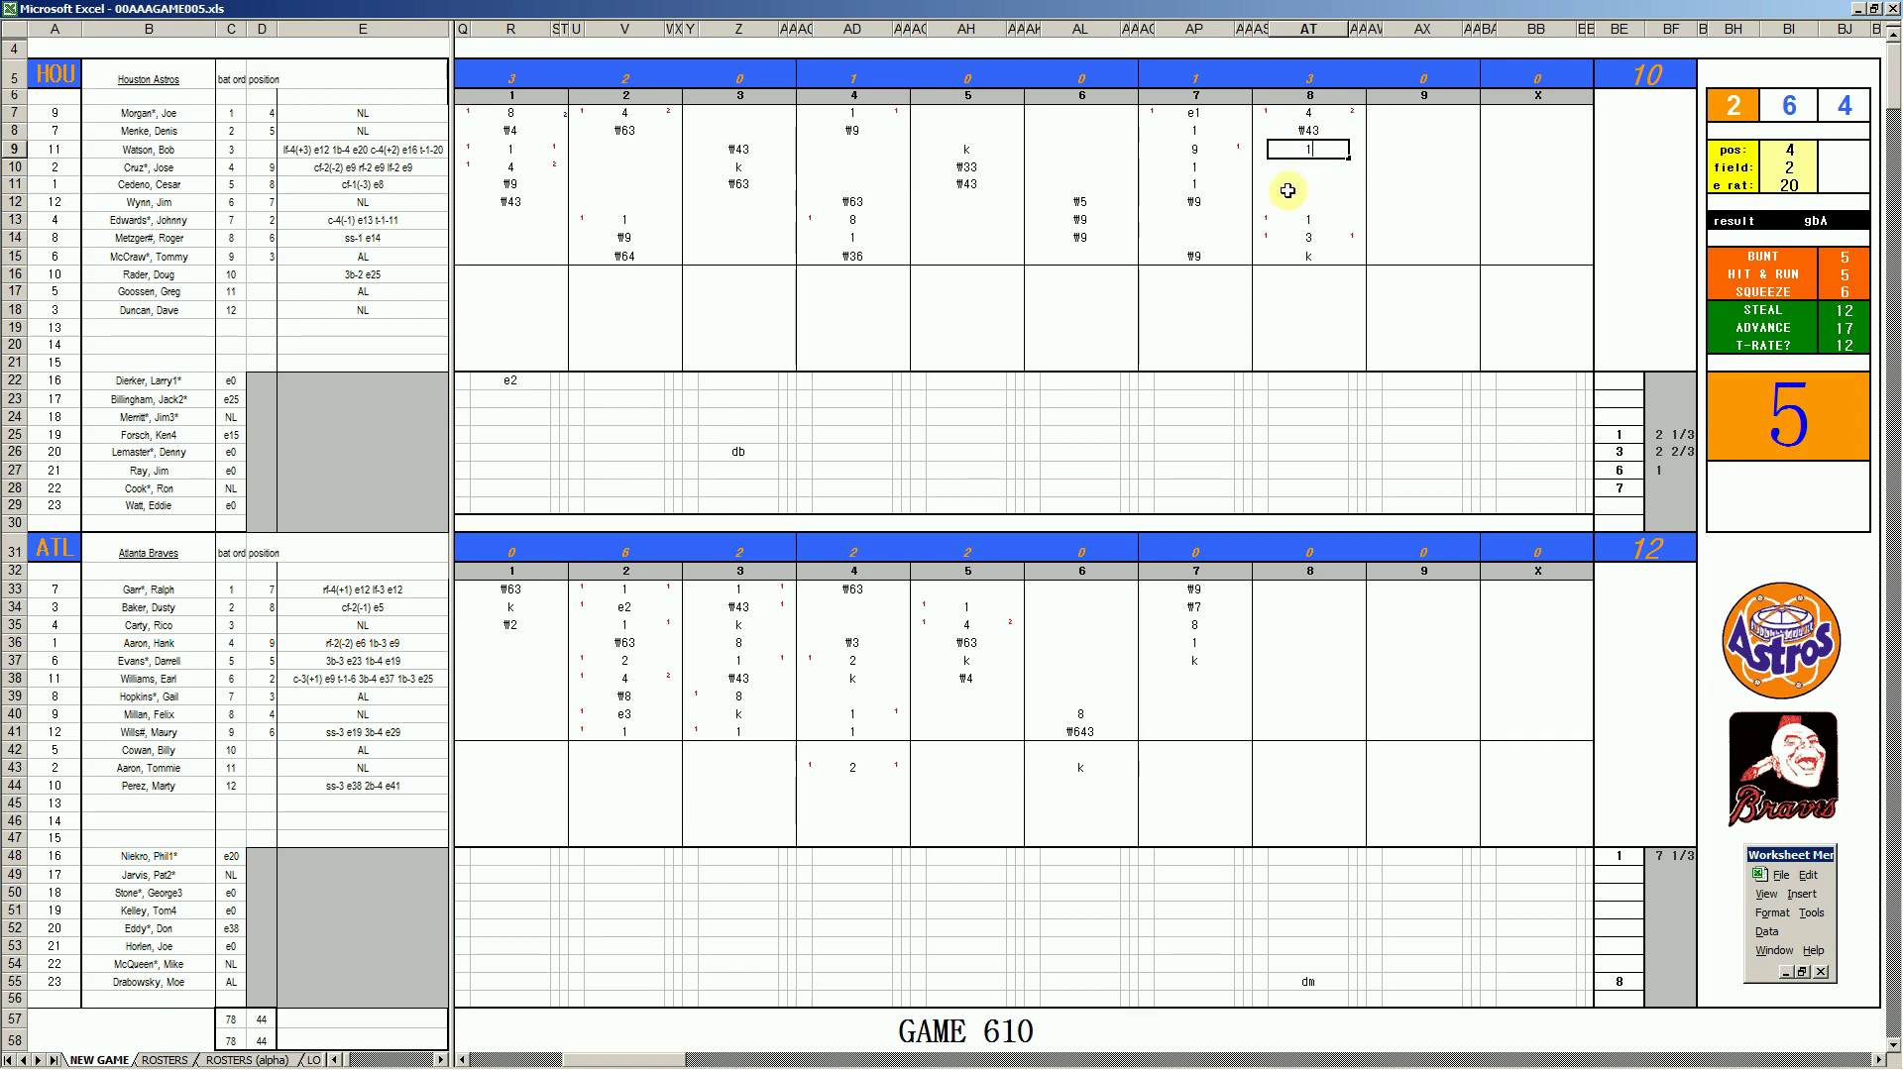
key("Return")
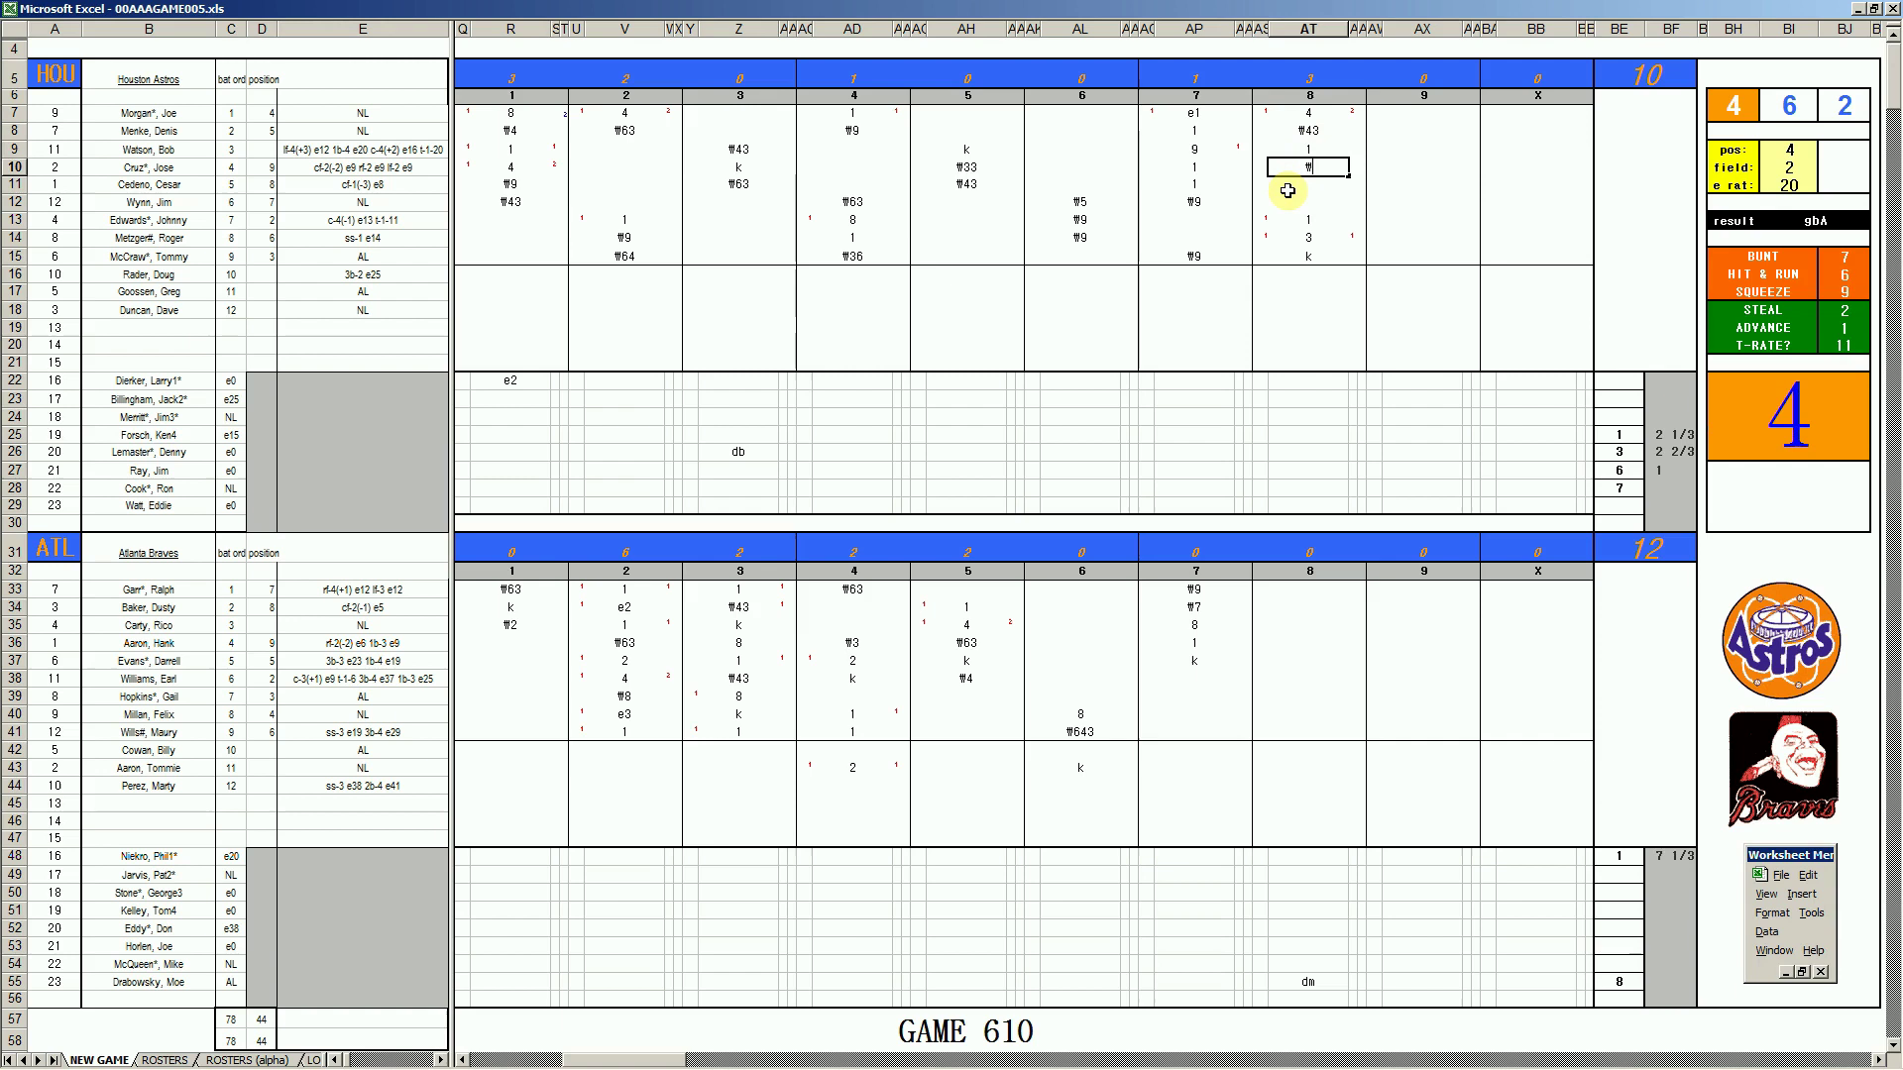
type("#8")
Record 1 inning in BF28 for Houston's reliever and entry inning 8 in BE29 for the next pitcher
left_click(1653, 486)
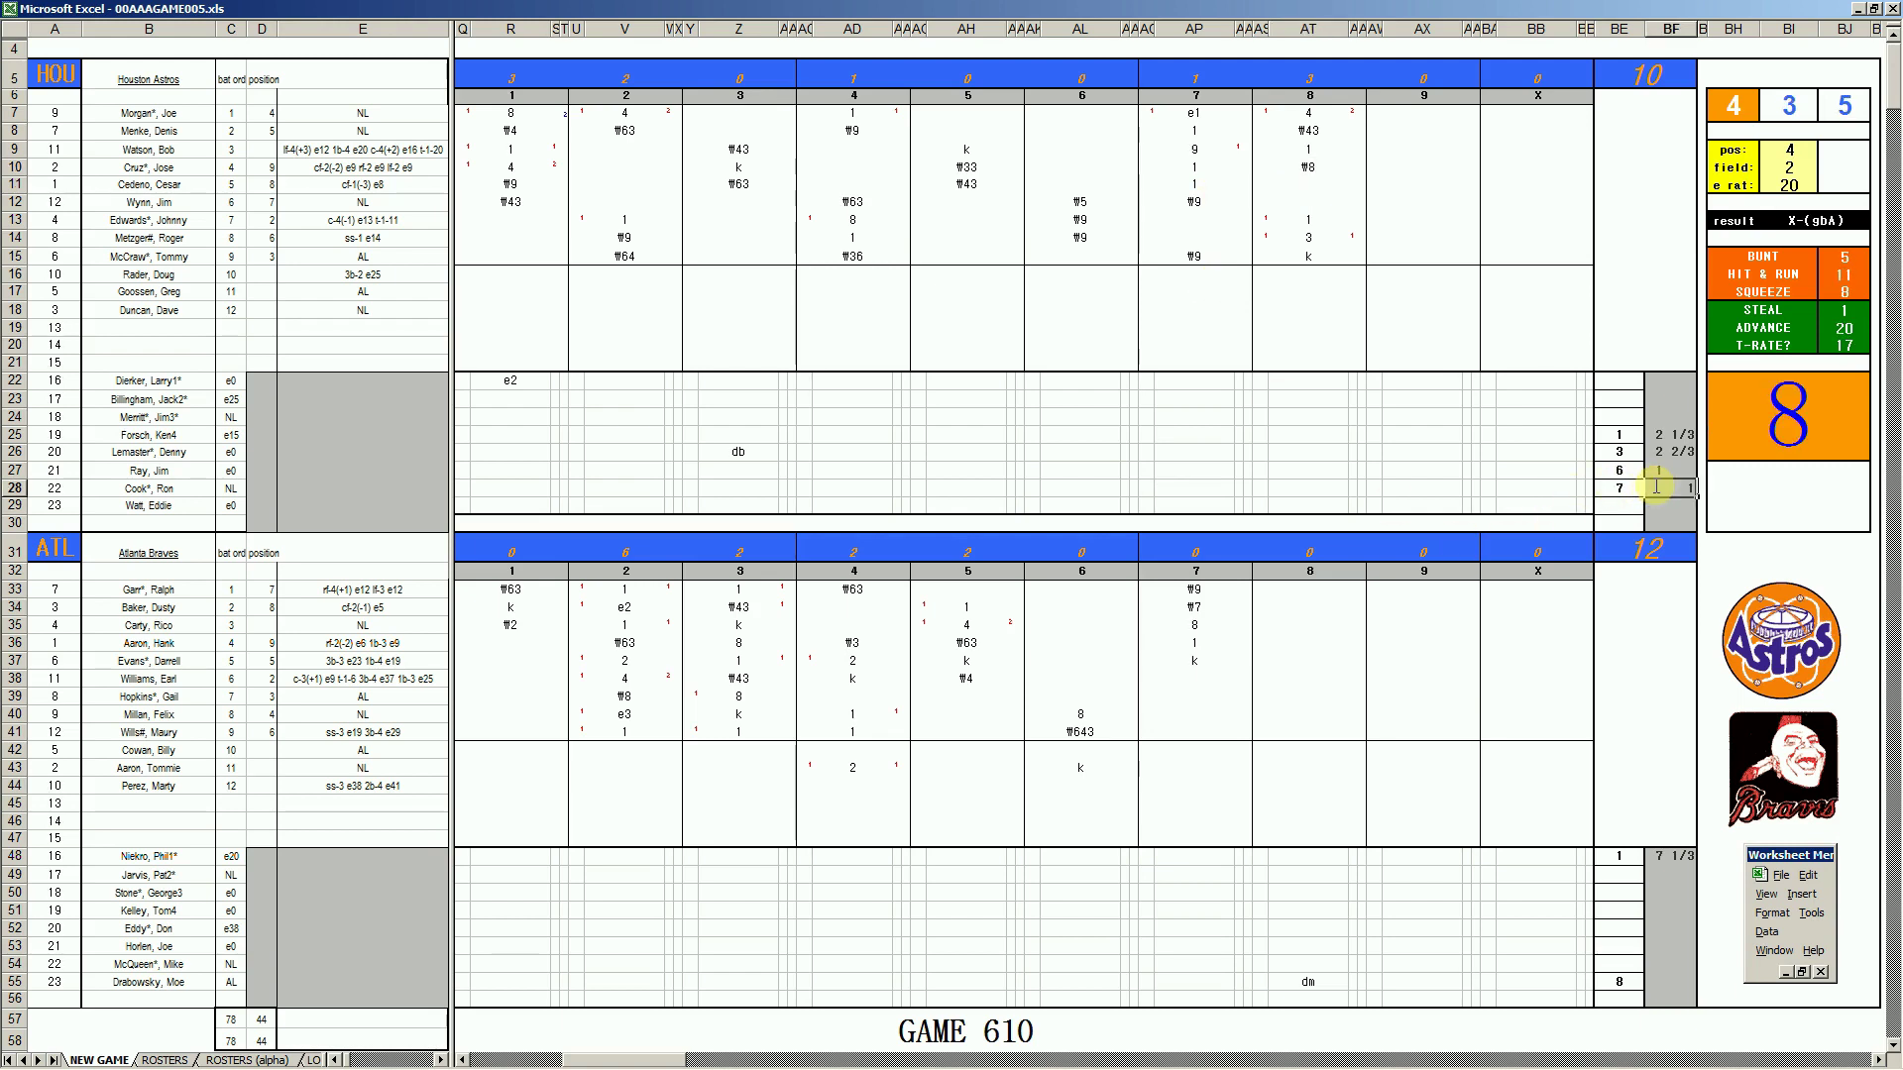
key("Delete")
key("Down")
key("Left")
type("8")
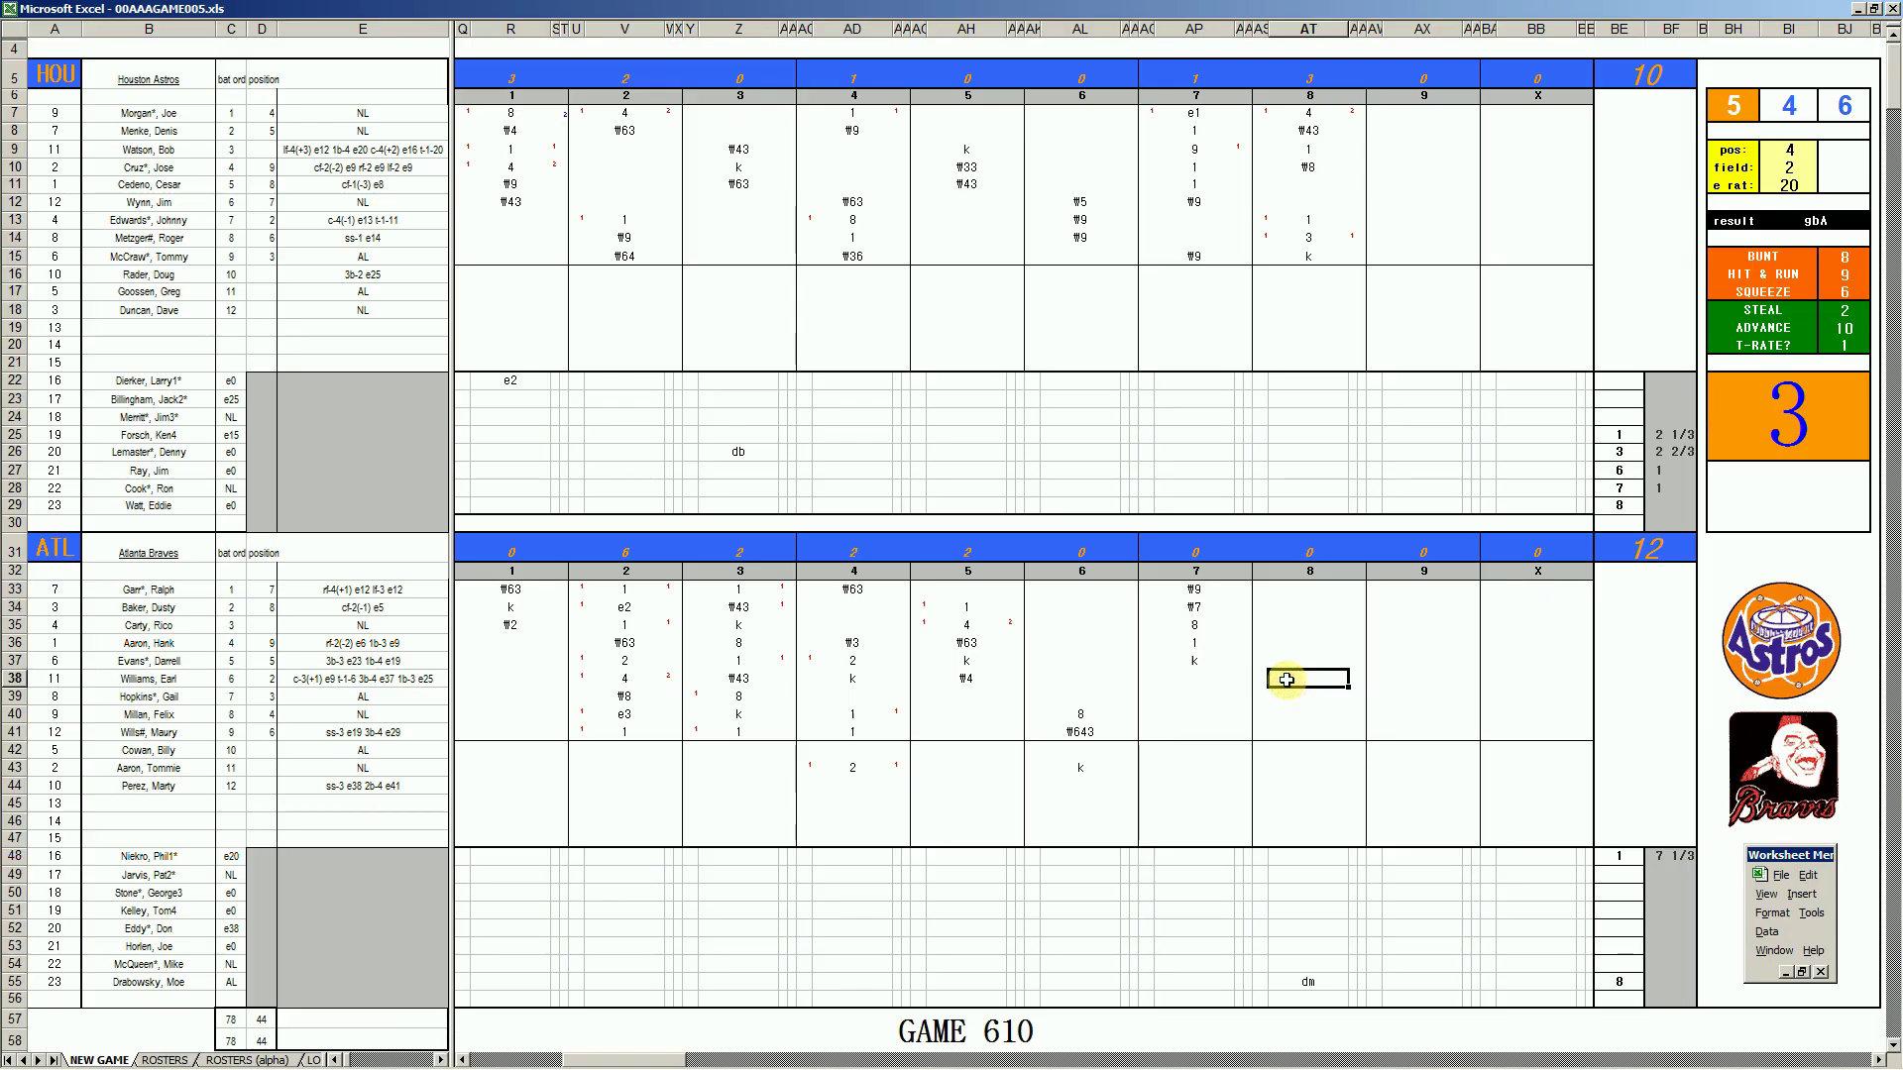
Set the fielding lookup to position 2, field 4 and error rating 13 for Atlanta's row 38 at-bat
left_click(1286, 680)
key("Tab")
type("2")
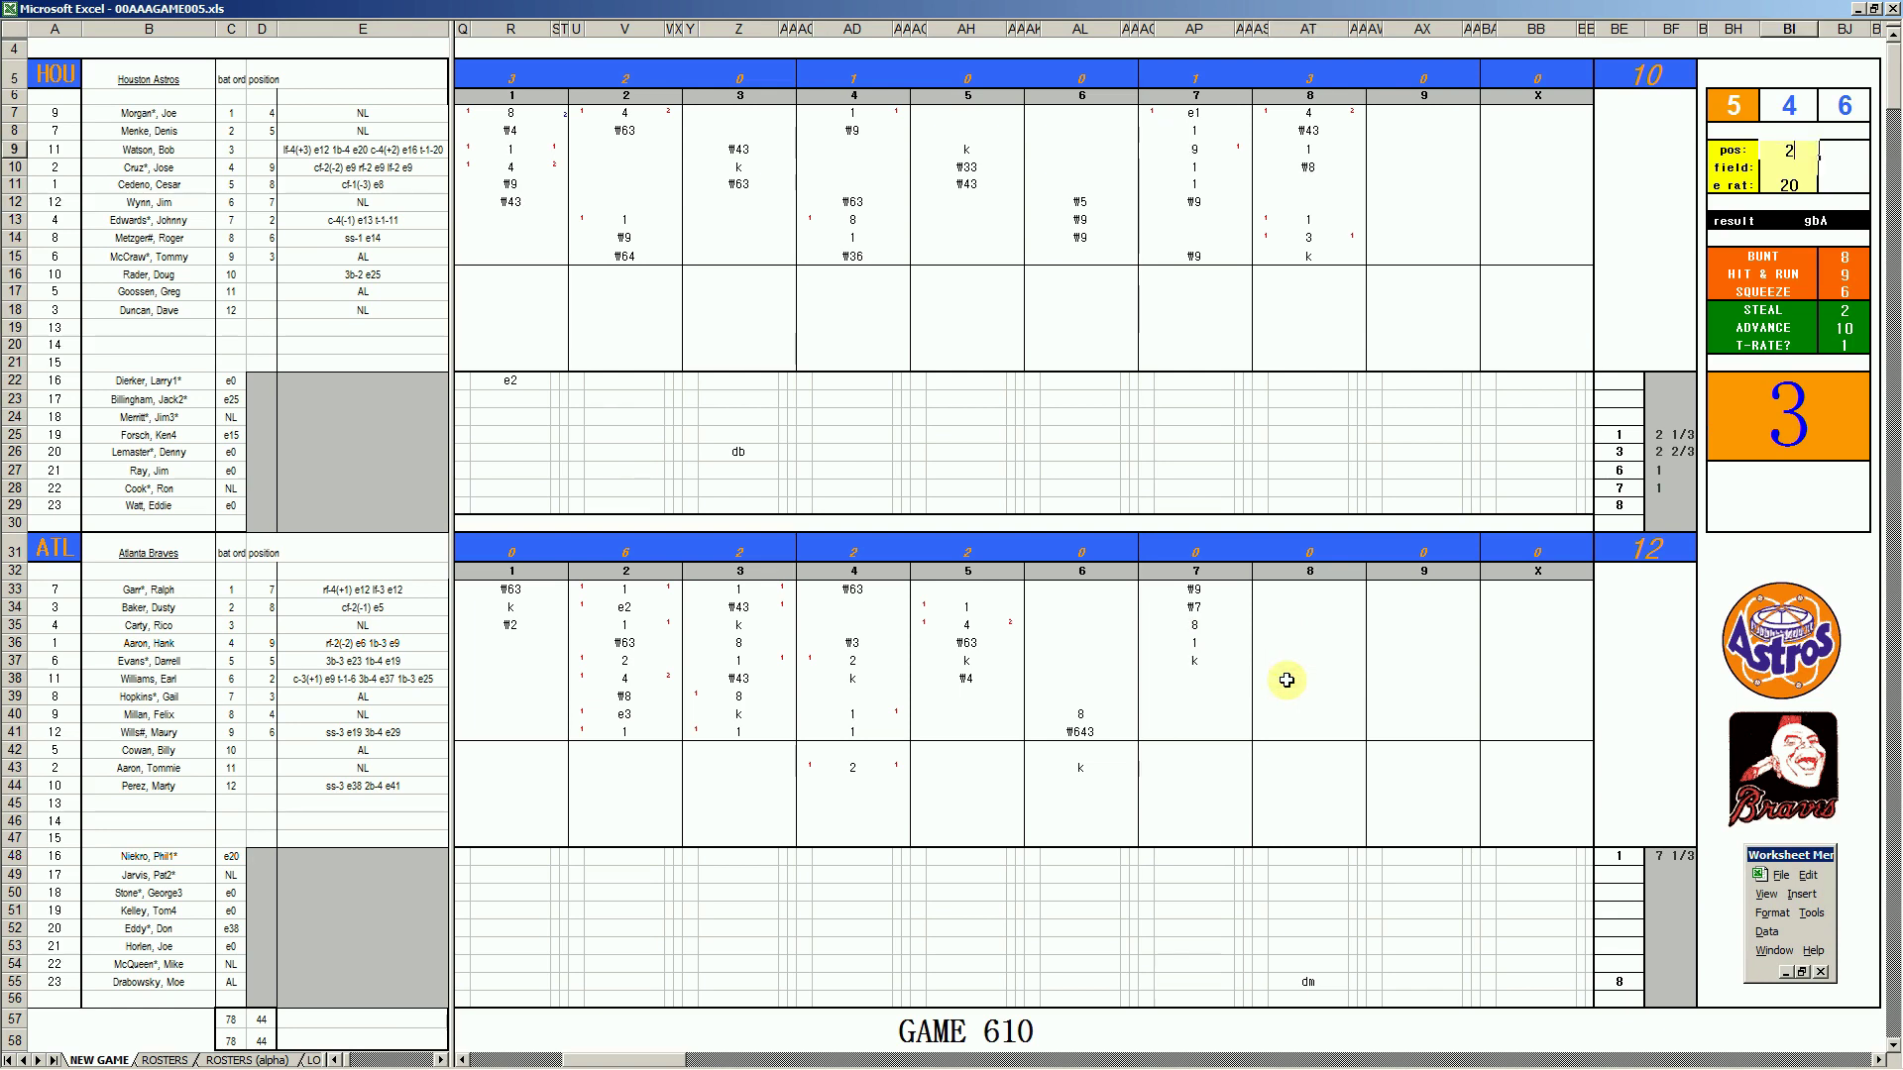
key("Tab")
type("4")
key("Tab")
type("13")
key("Return")
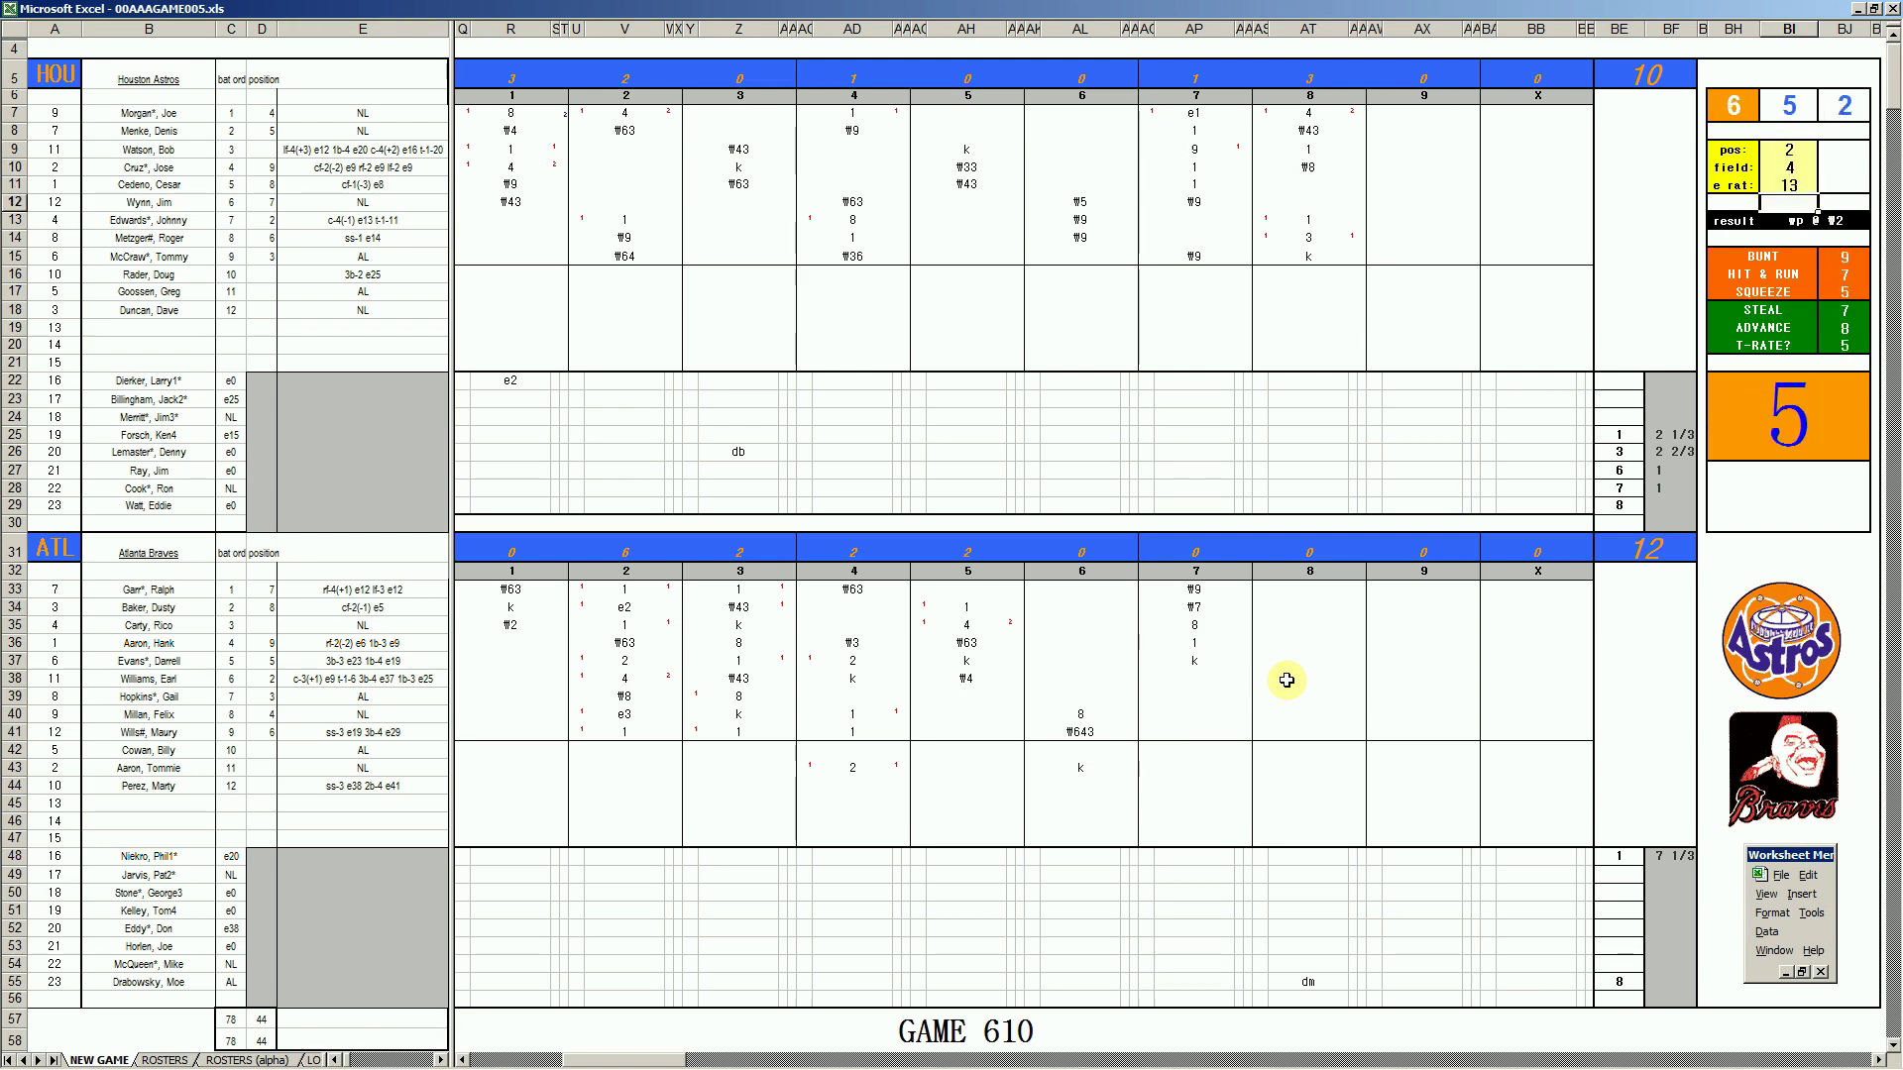
Enter #2 in AT38, k in AT43 and #4 in AT40 for Atlanta's batters in the eighth inning
left_click(1308, 681)
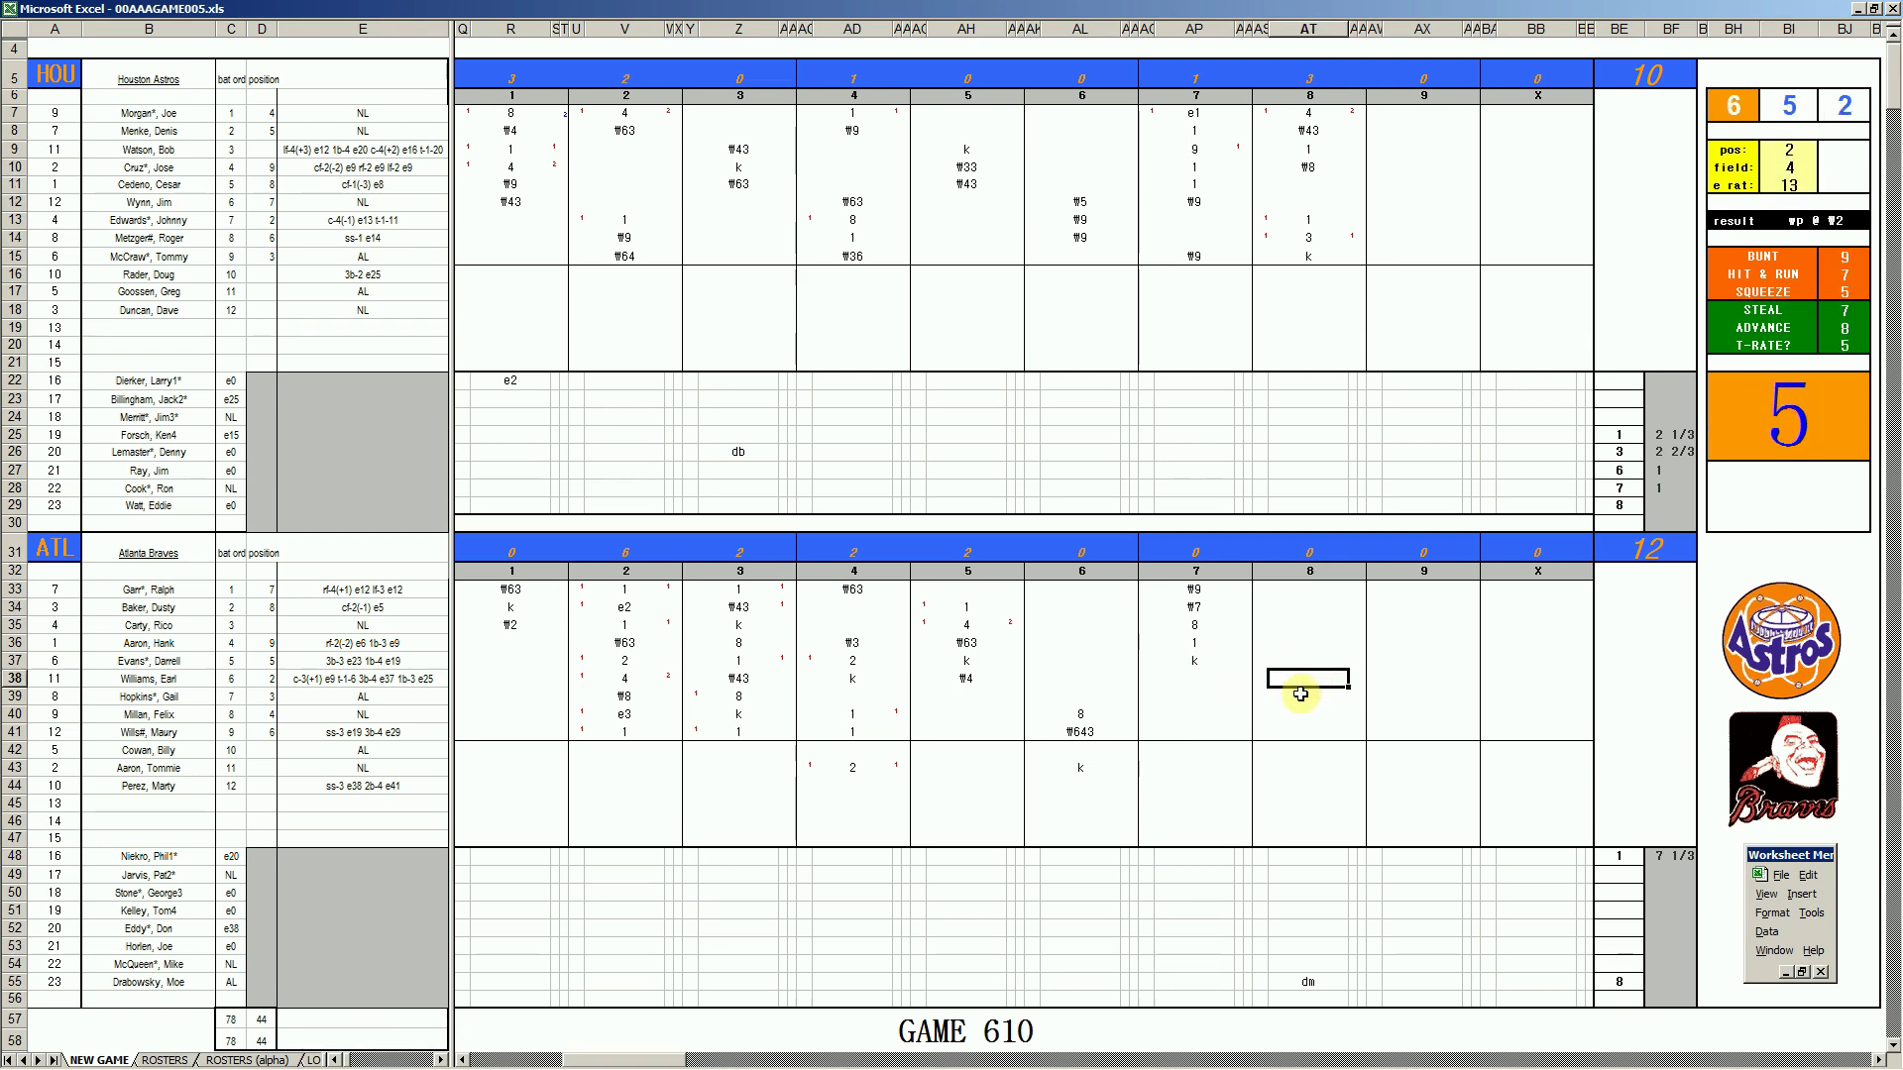
type("#2")
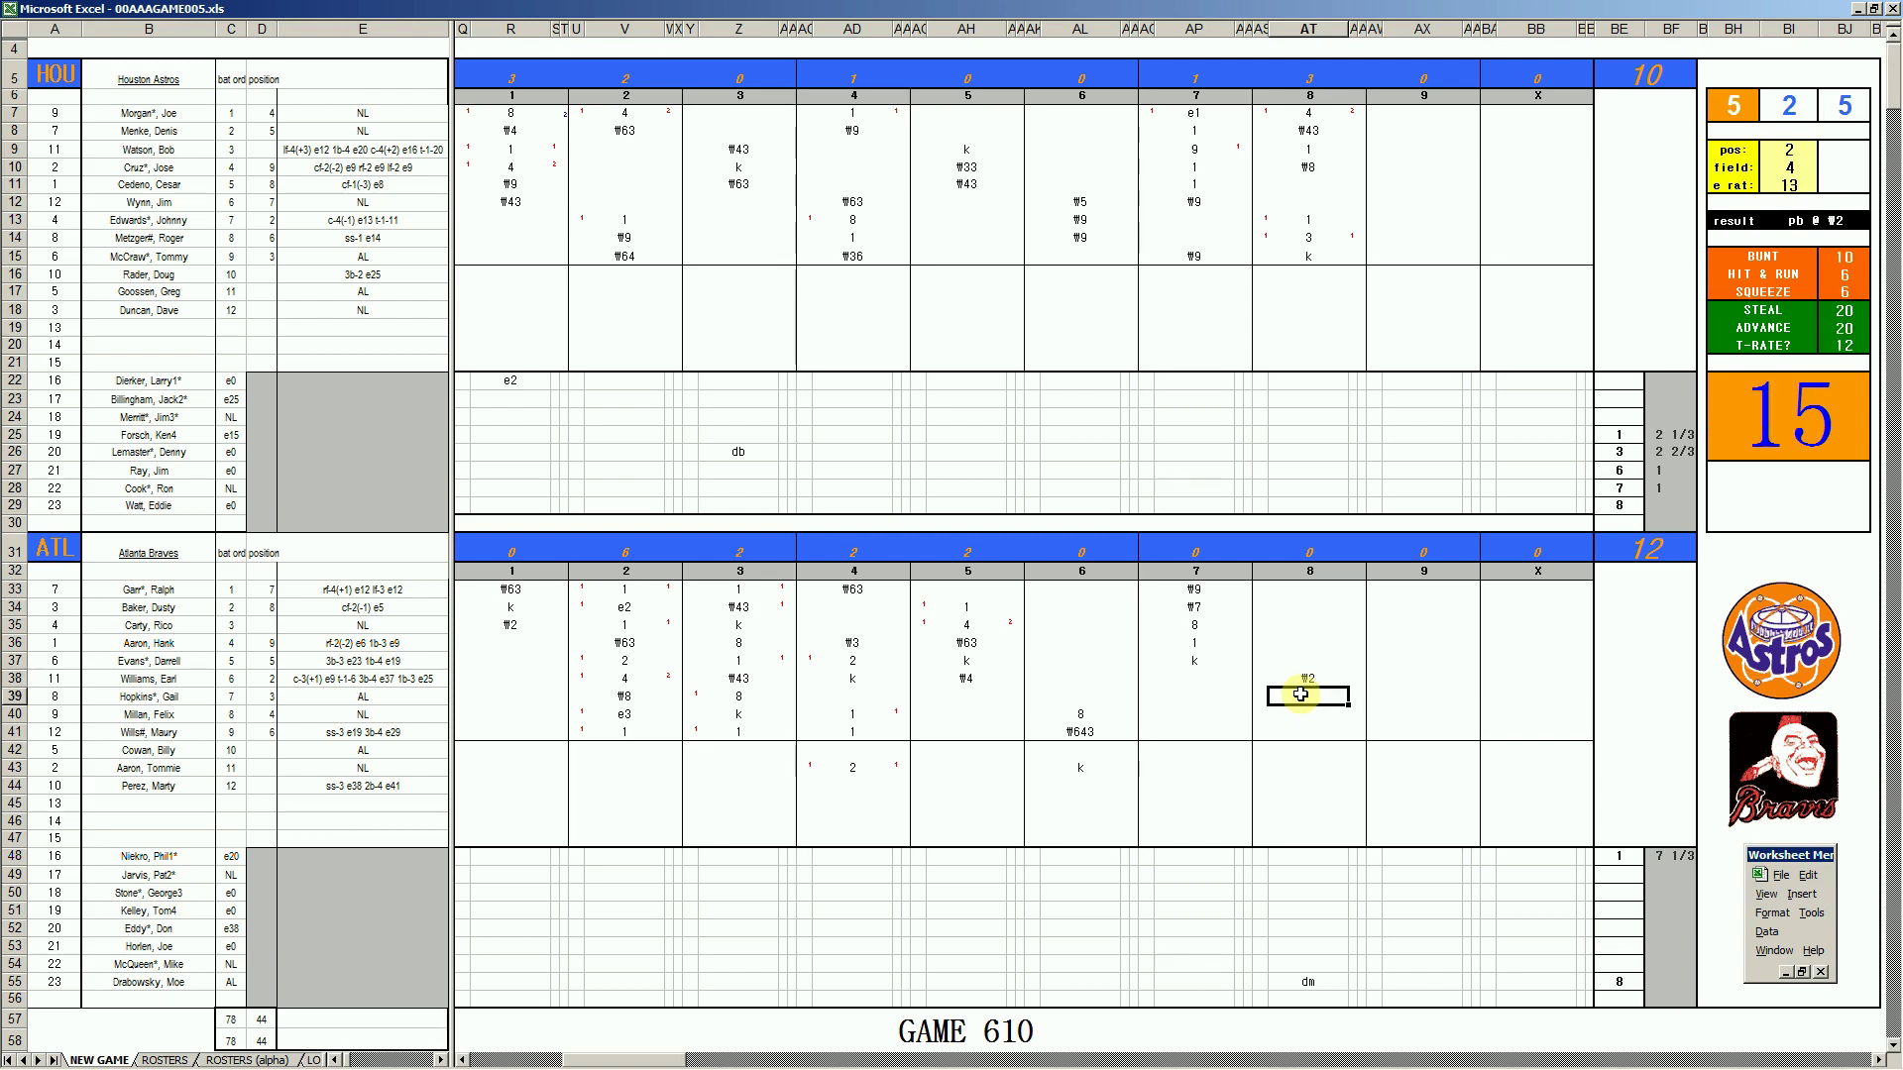
key("Down")
key("Down")
key("Down")
key("Down")
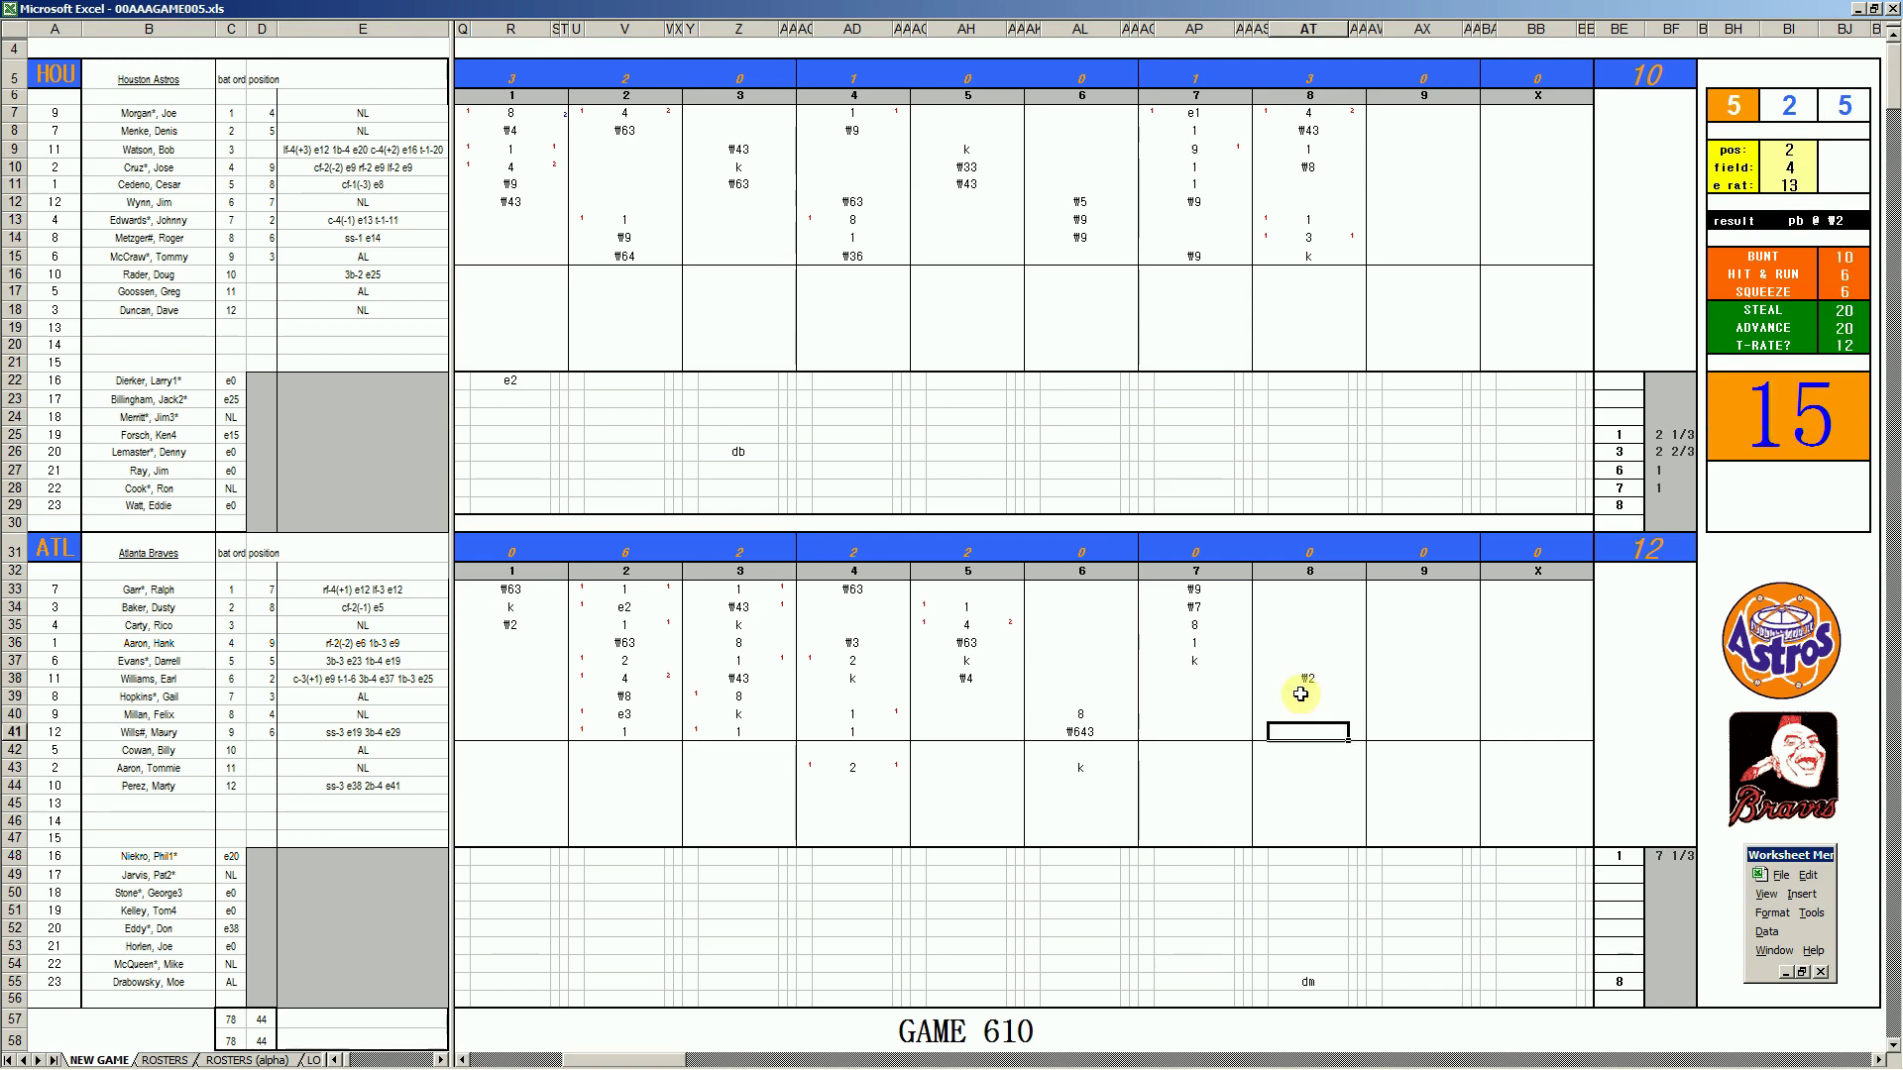
type("k")
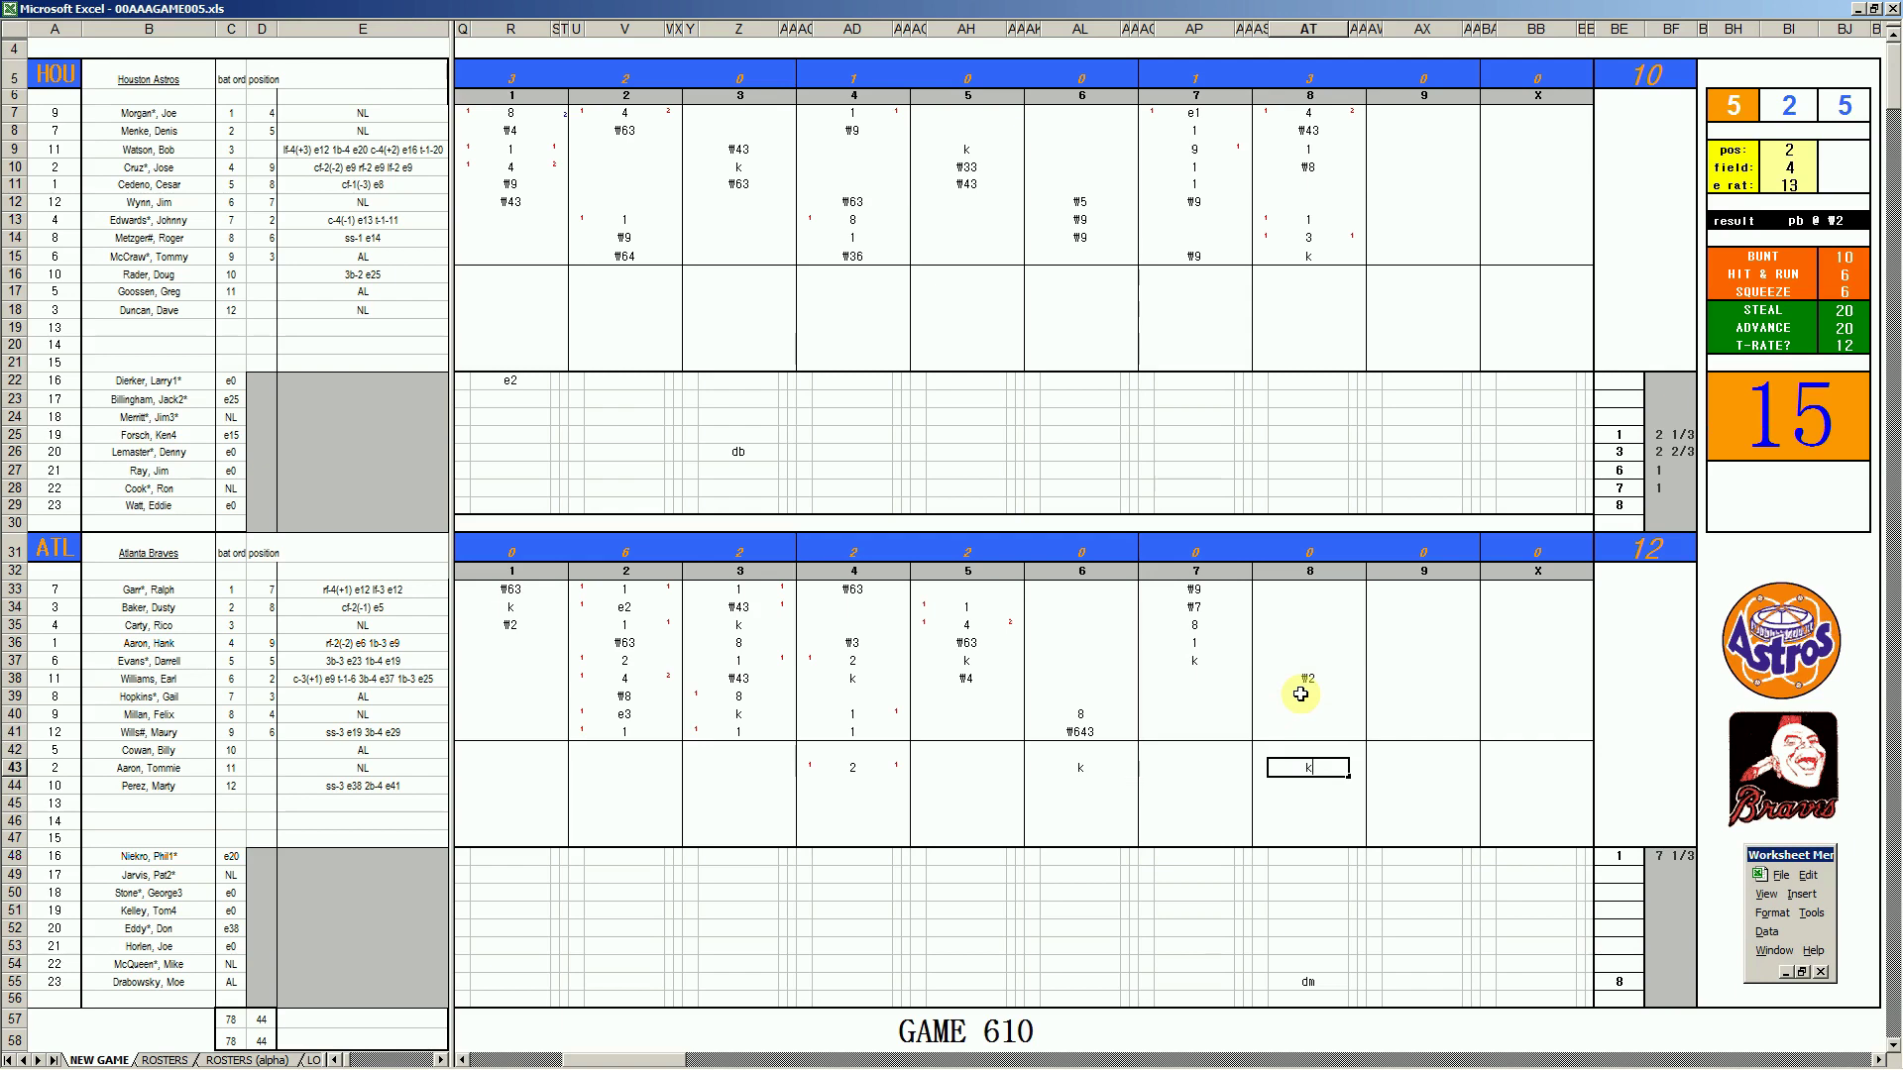
key("Up")
key("Up")
key("Up")
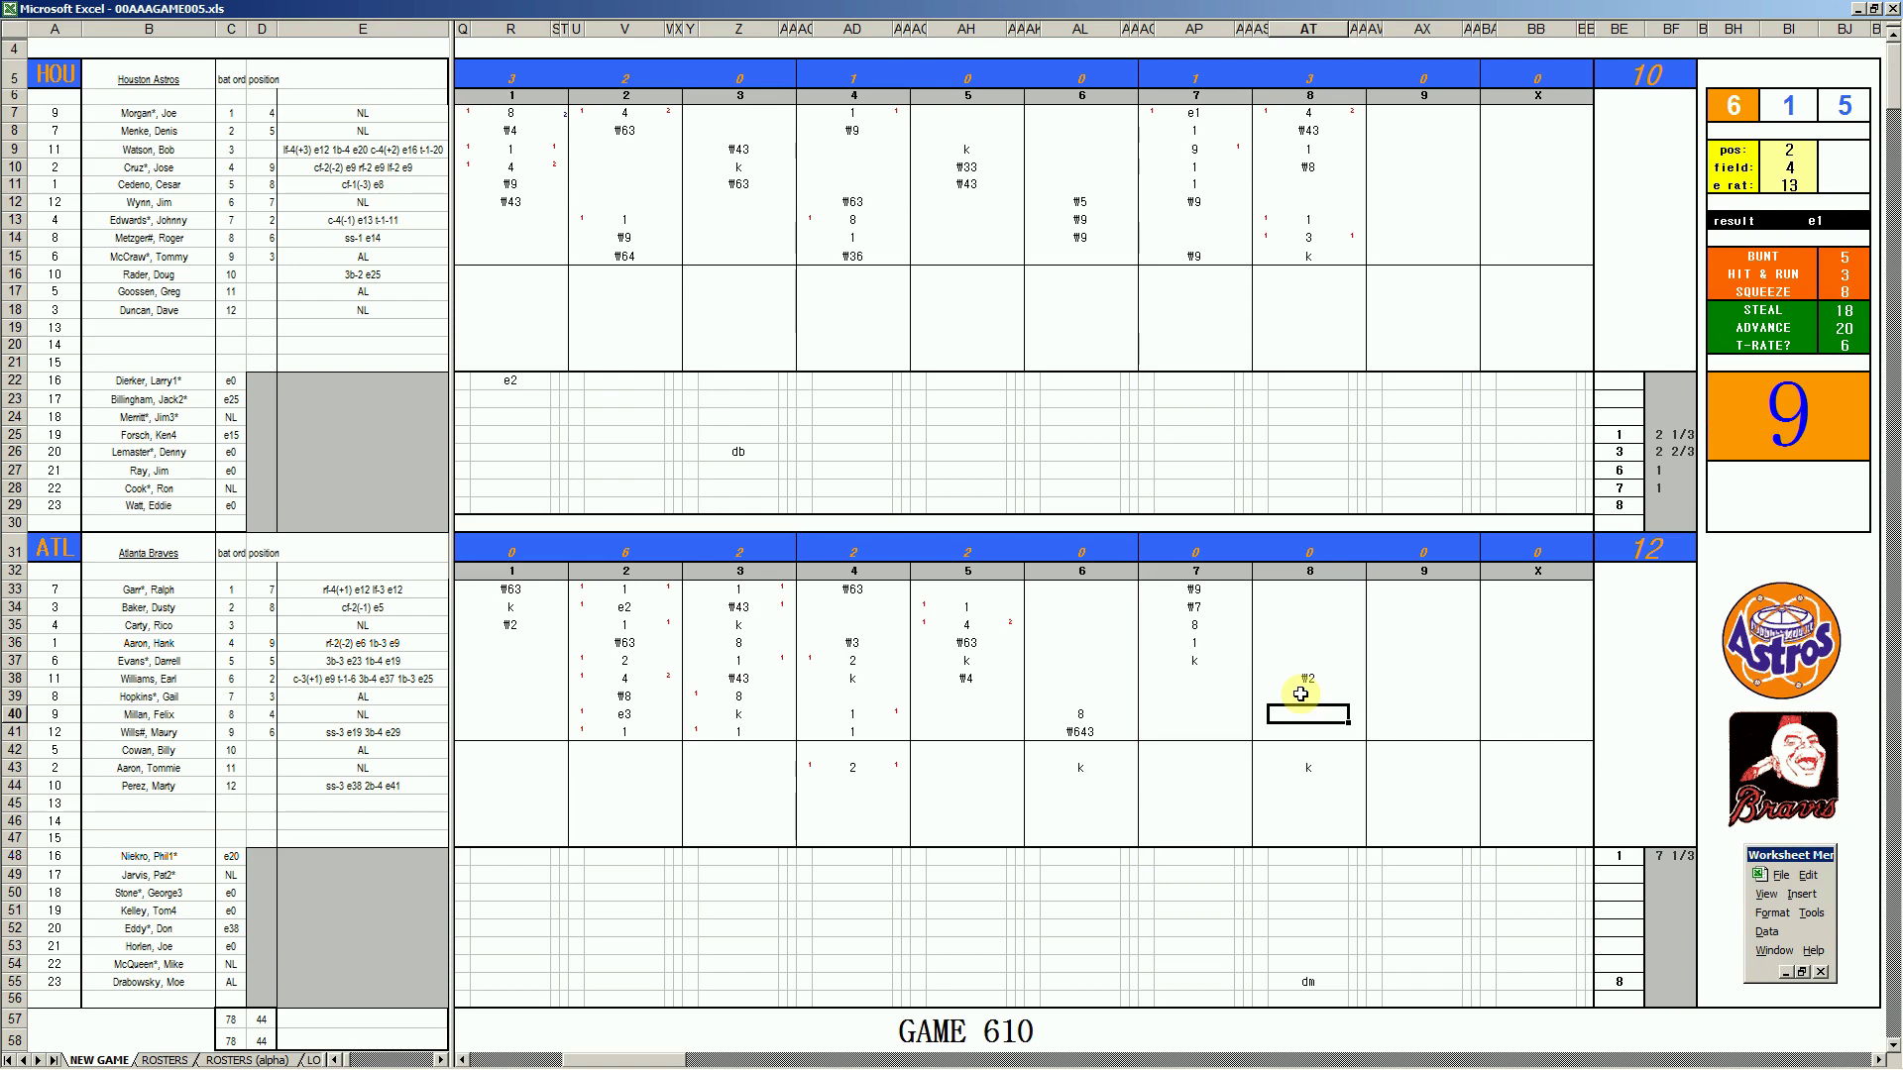
type("#4")
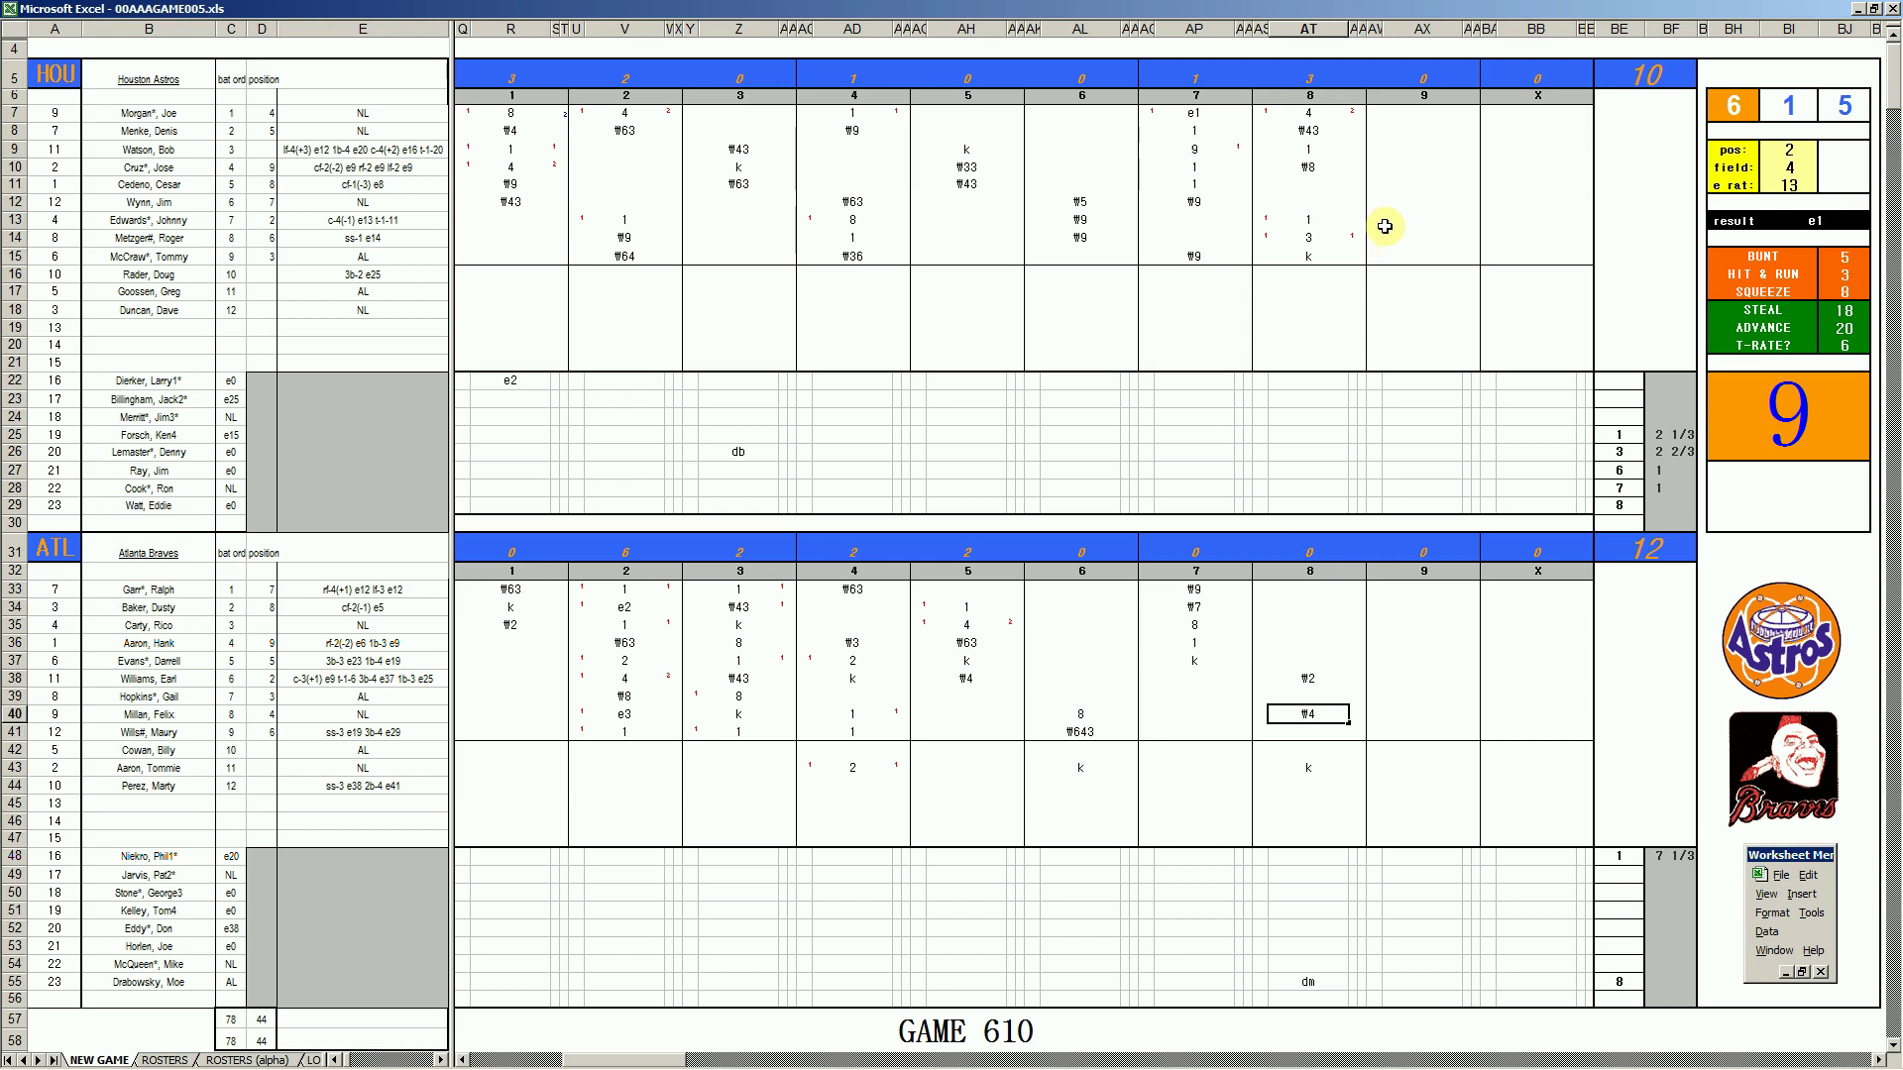
Enter 3 in AX11 and k in AX12 for Houston's first two batters in the ninth inning
left_click(1402, 184)
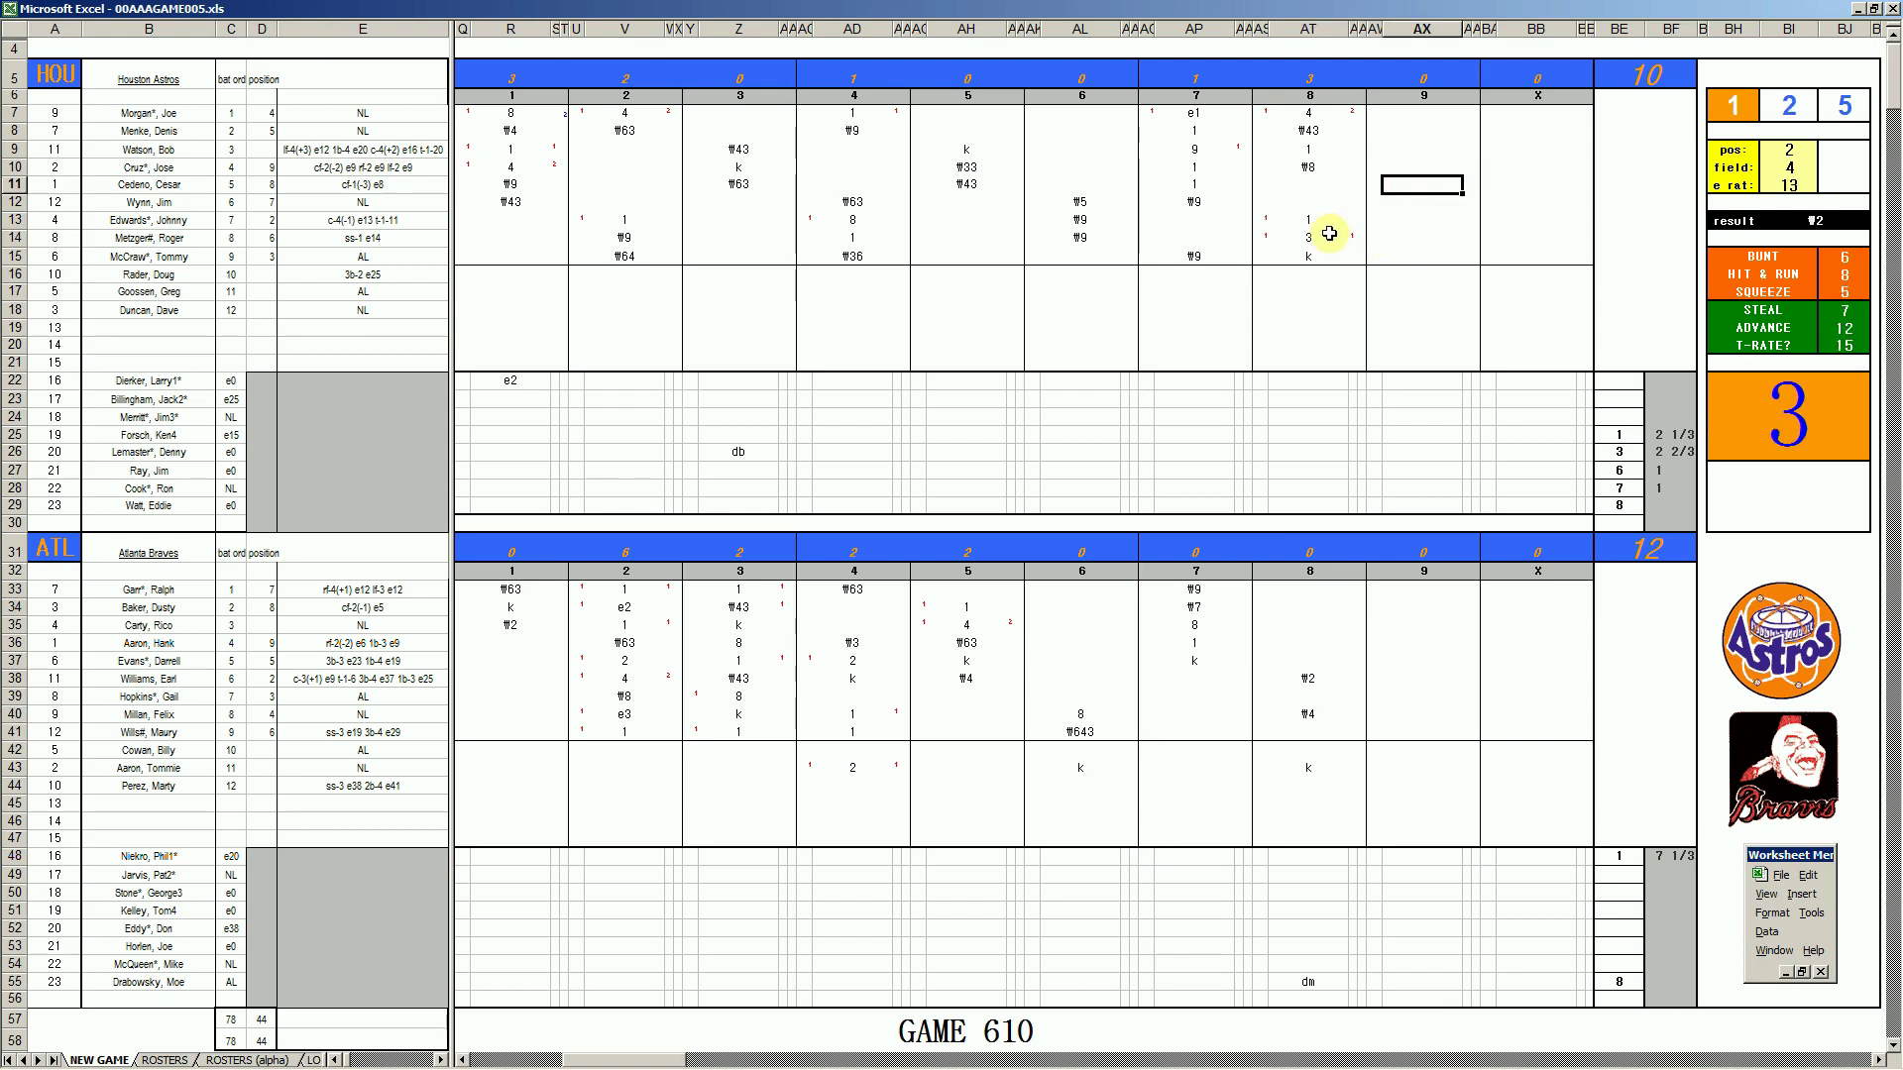
type("3")
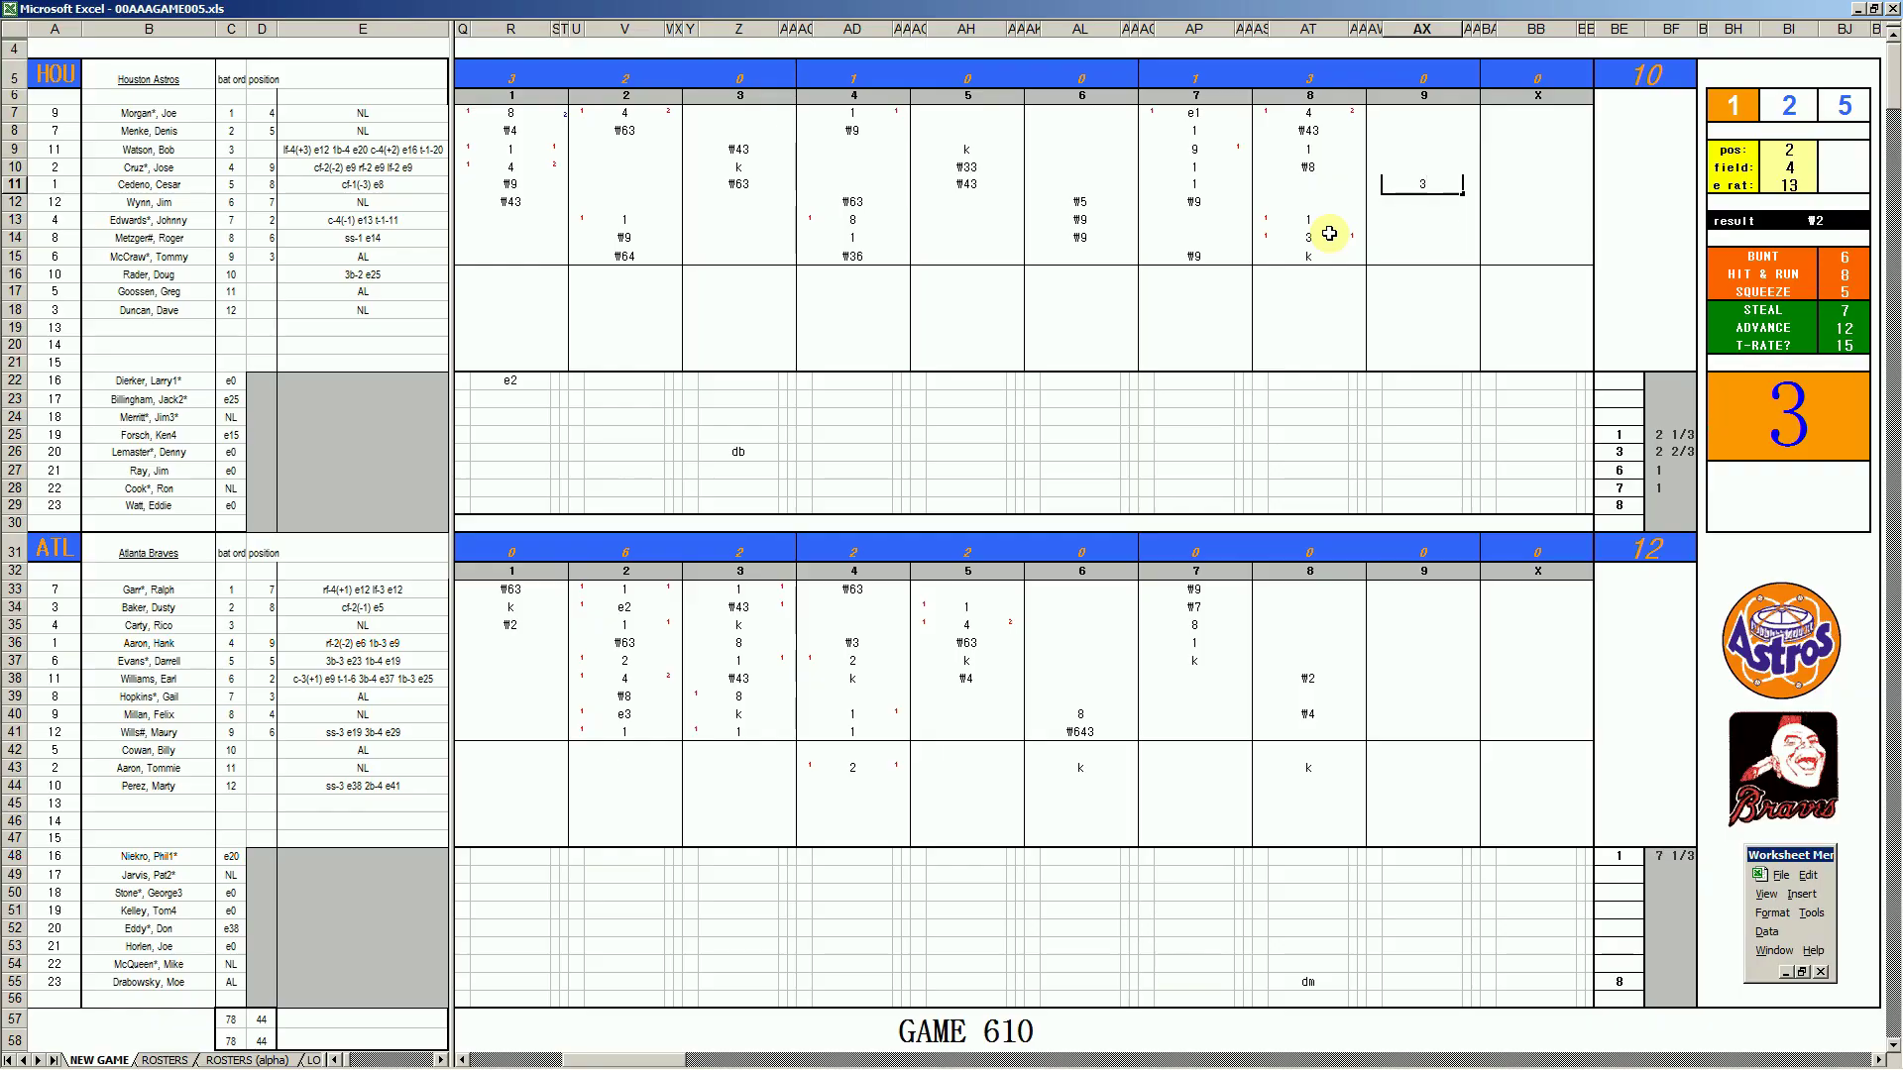
type("3")
key("Return")
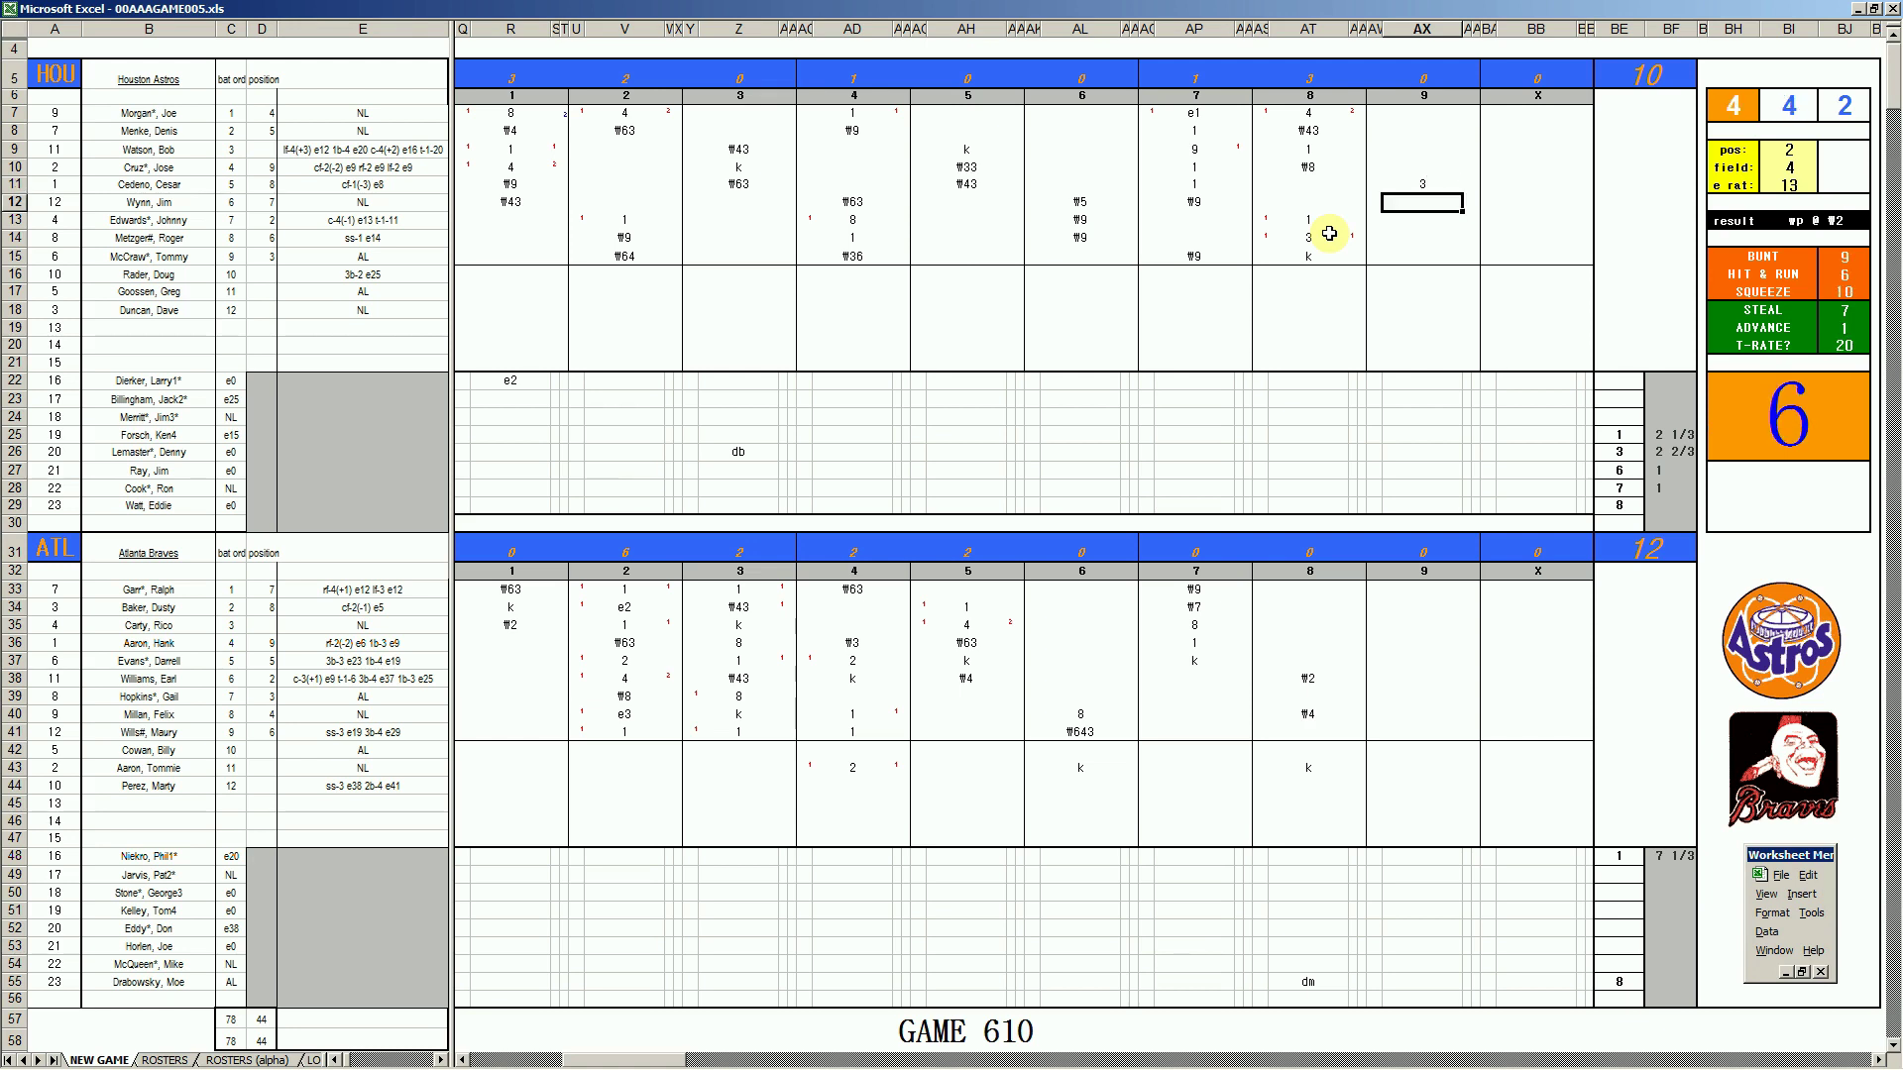
type("k")
key("Return")
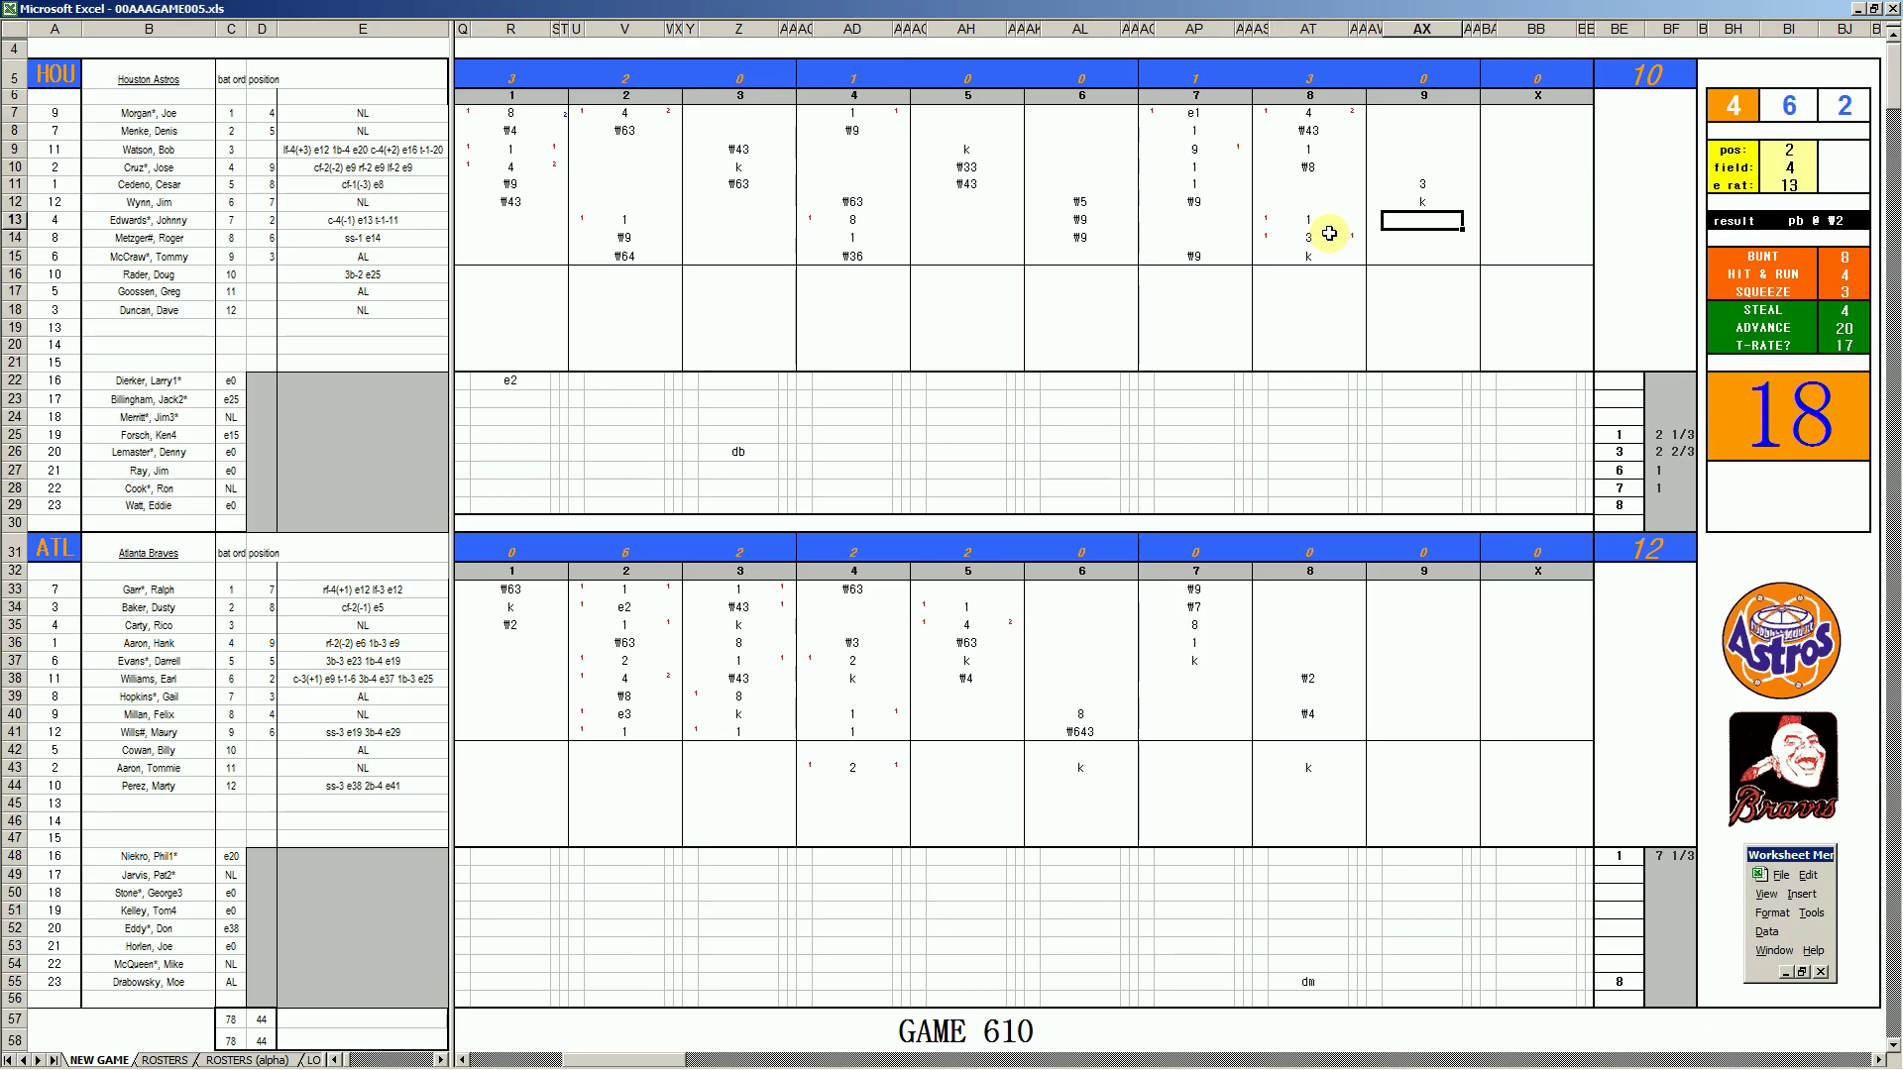
Enter 9 in AX13 with 1 run batted in, mark the row 11 batter's run, and enter 1 in AX14
type("#8")
key("Return")
key("Up")
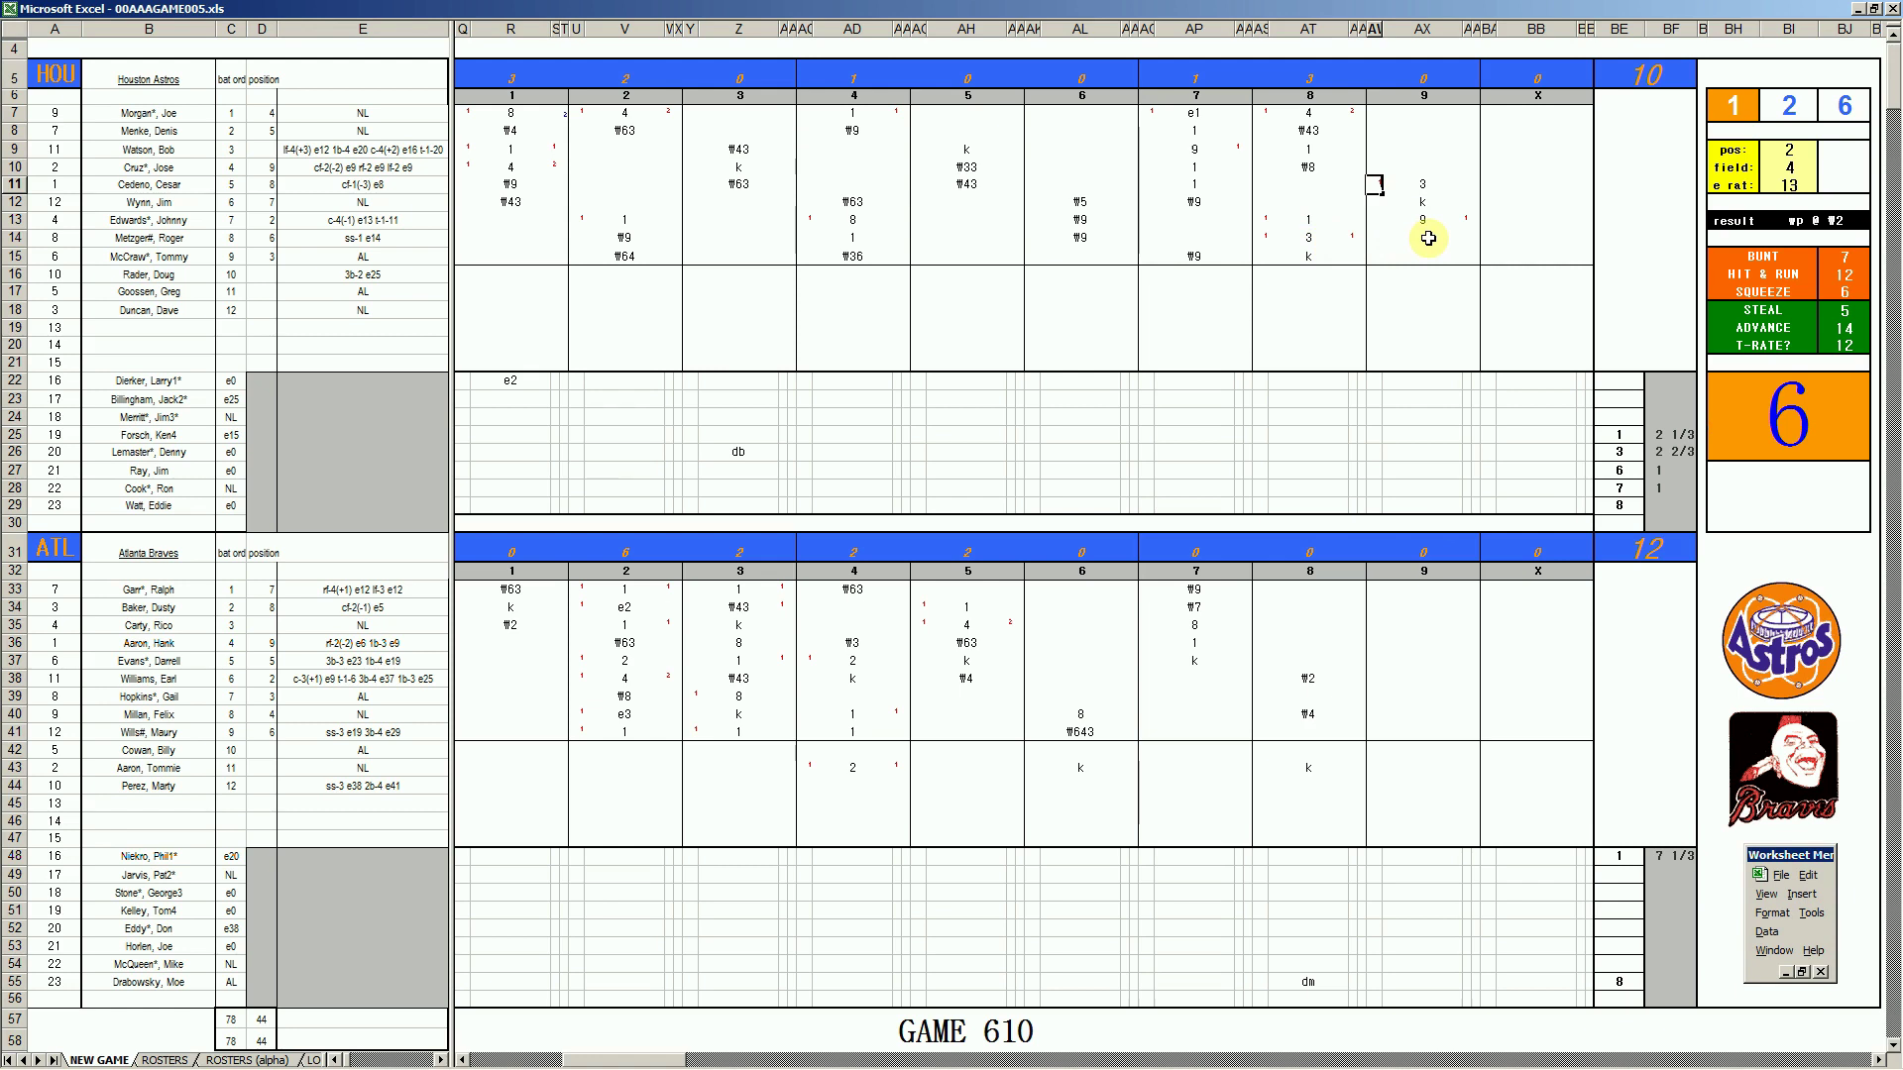
left_click(1399, 243)
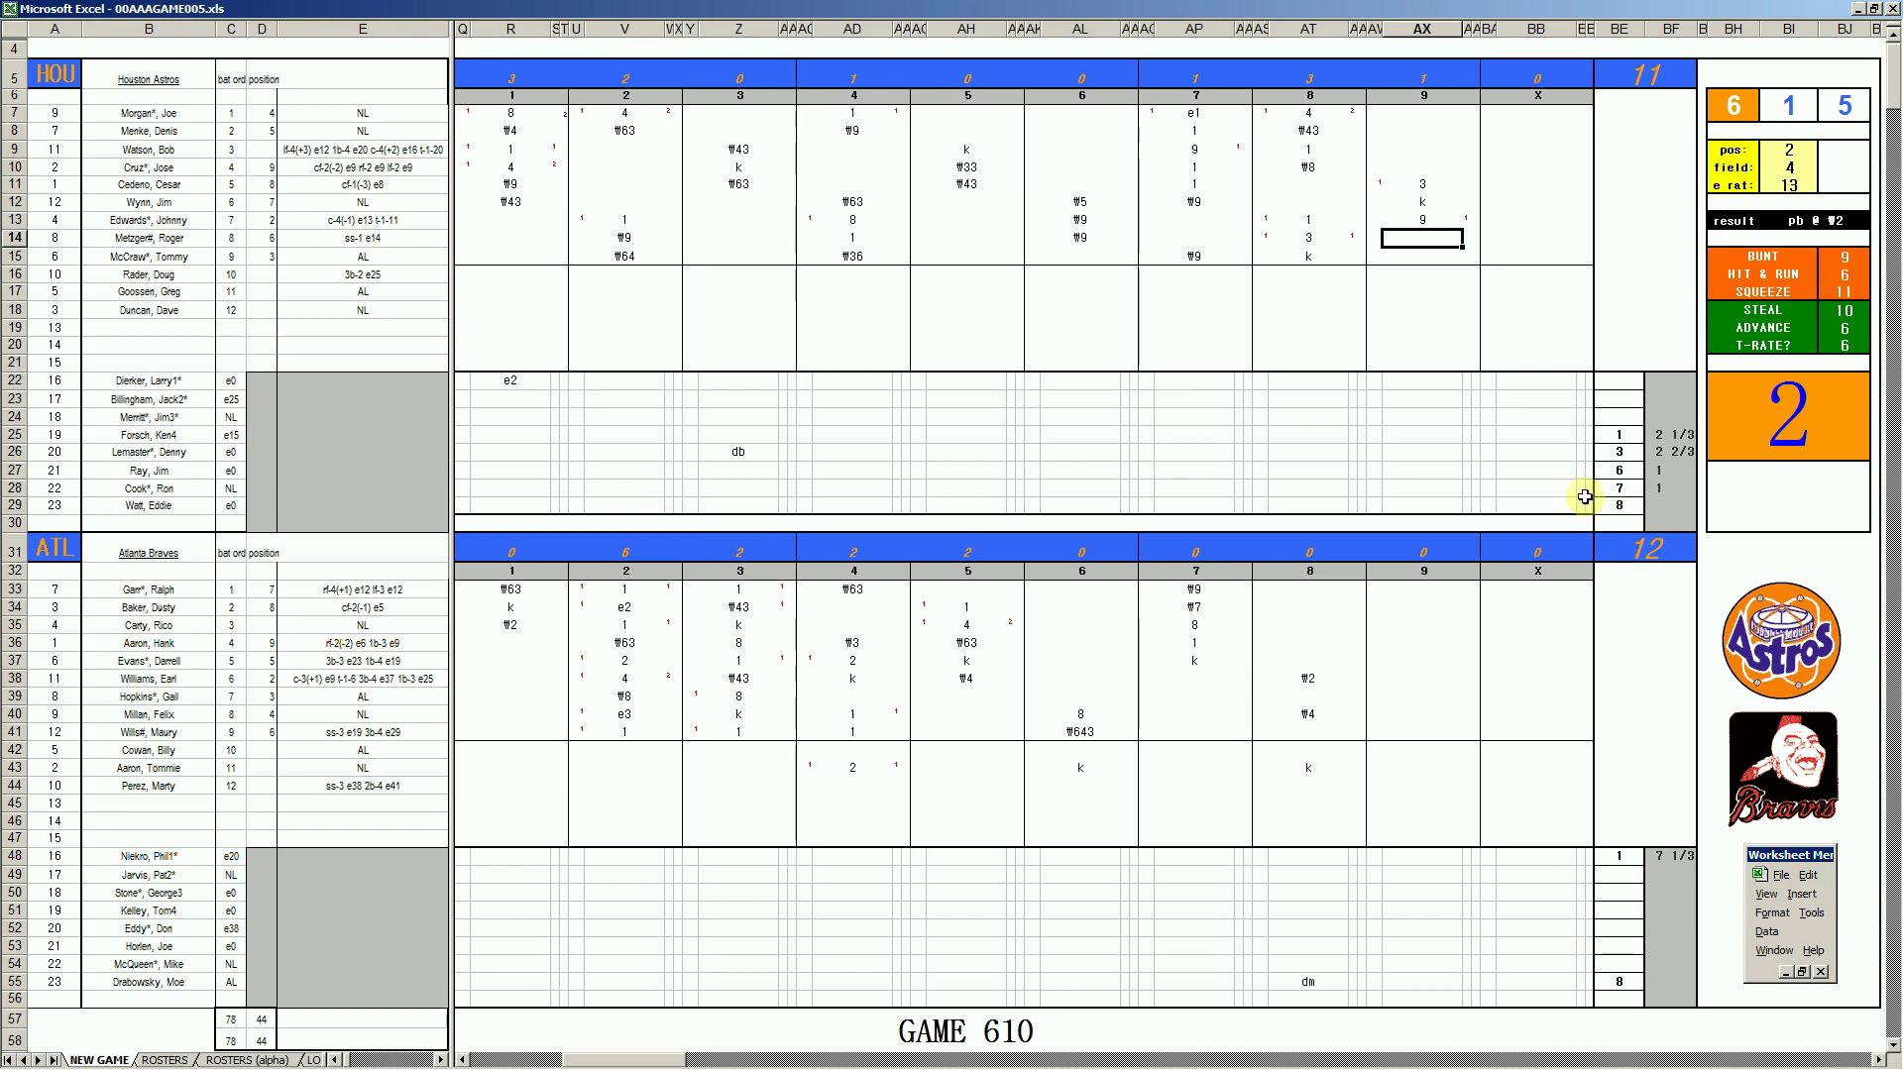
type("1")
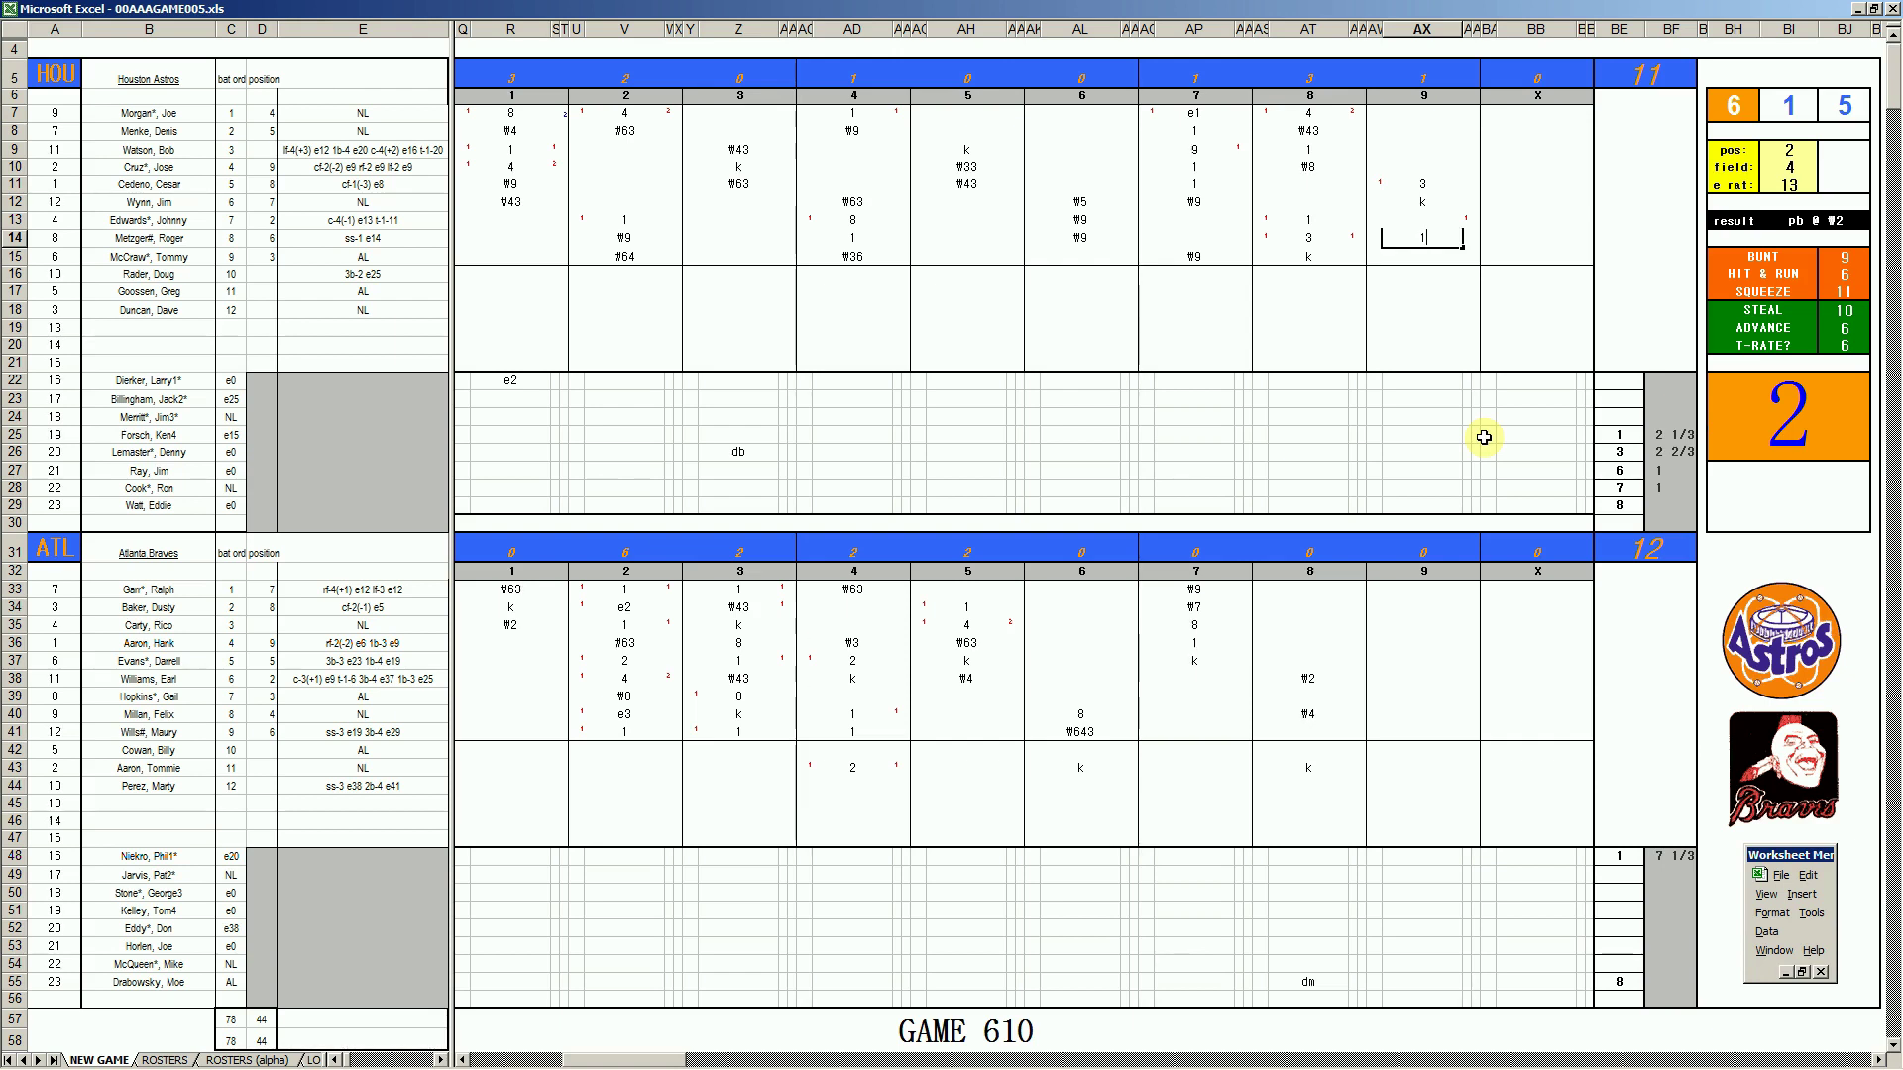
key("Return")
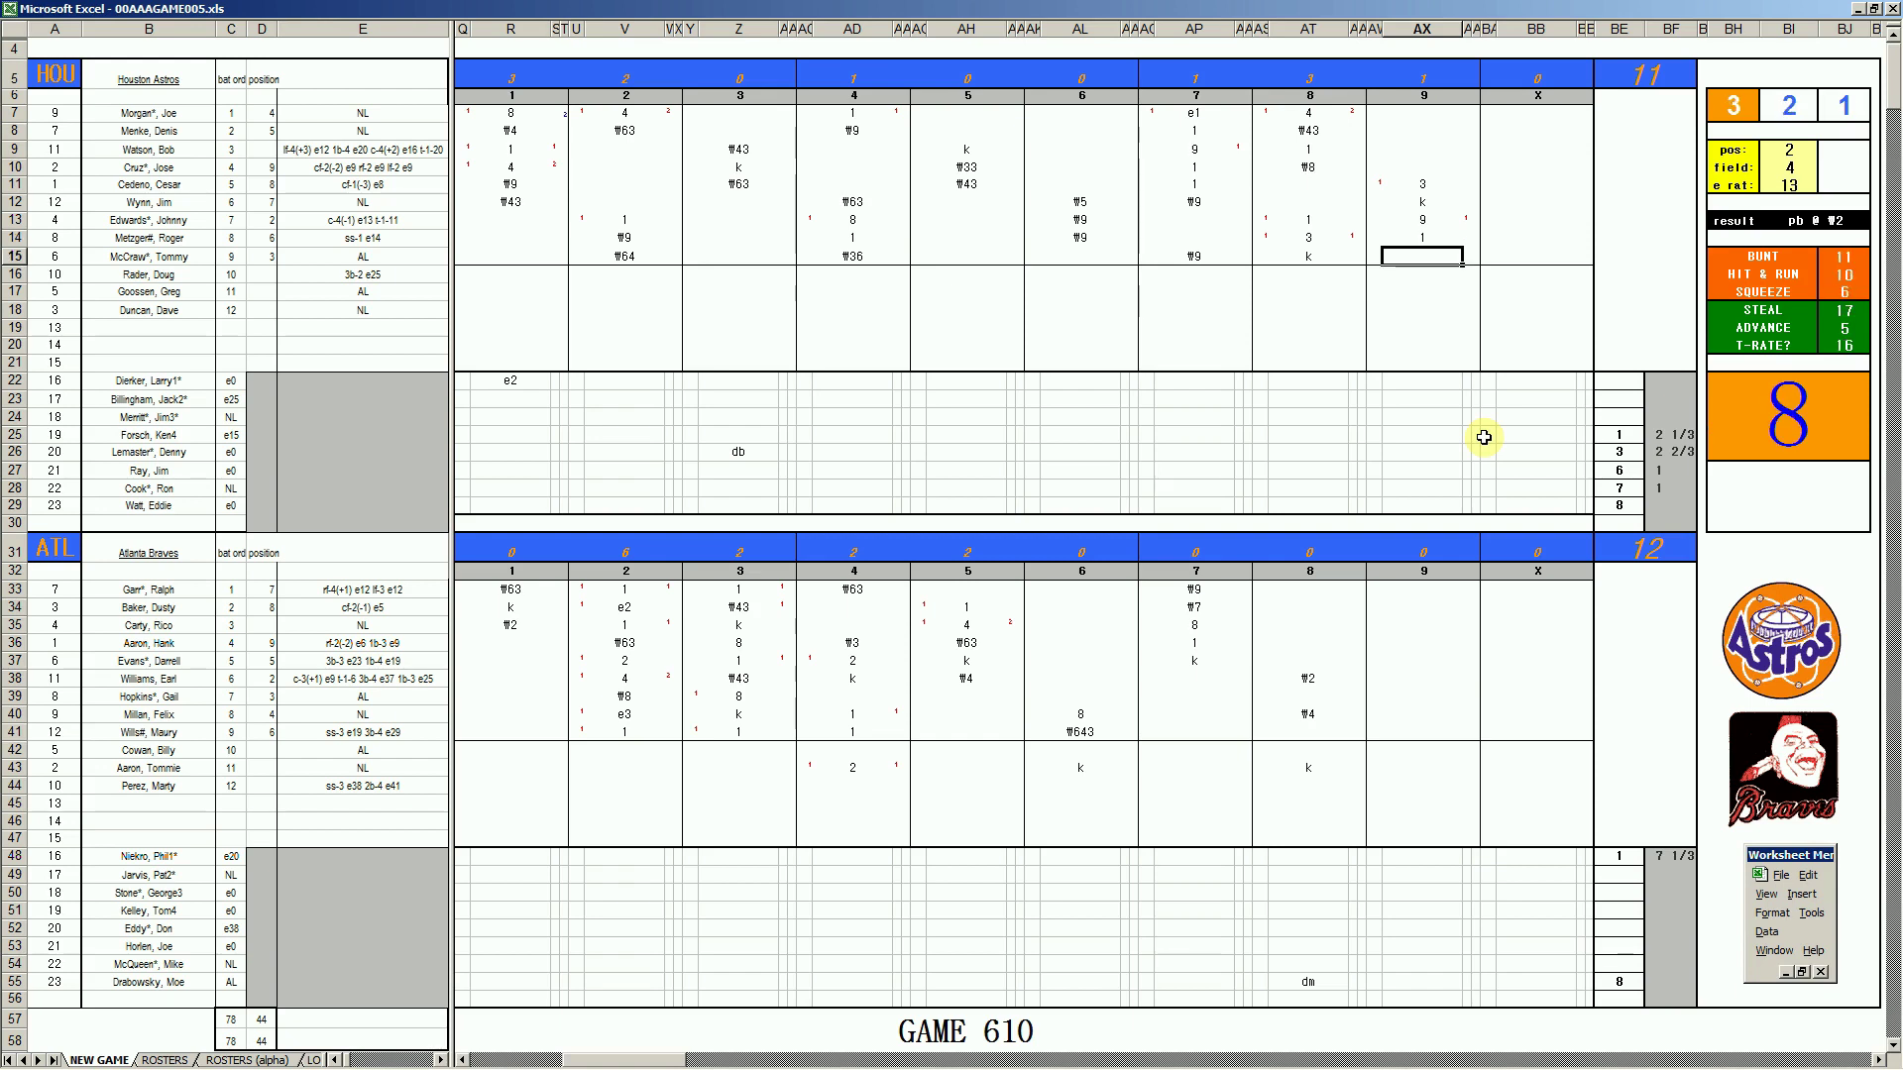
Enter #3 in AX15, then record 1 2/3 innings for Atlanta's row 55 pitcher and 1 inning for Houston's row 29 pitcher
type("#3")
key("Return")
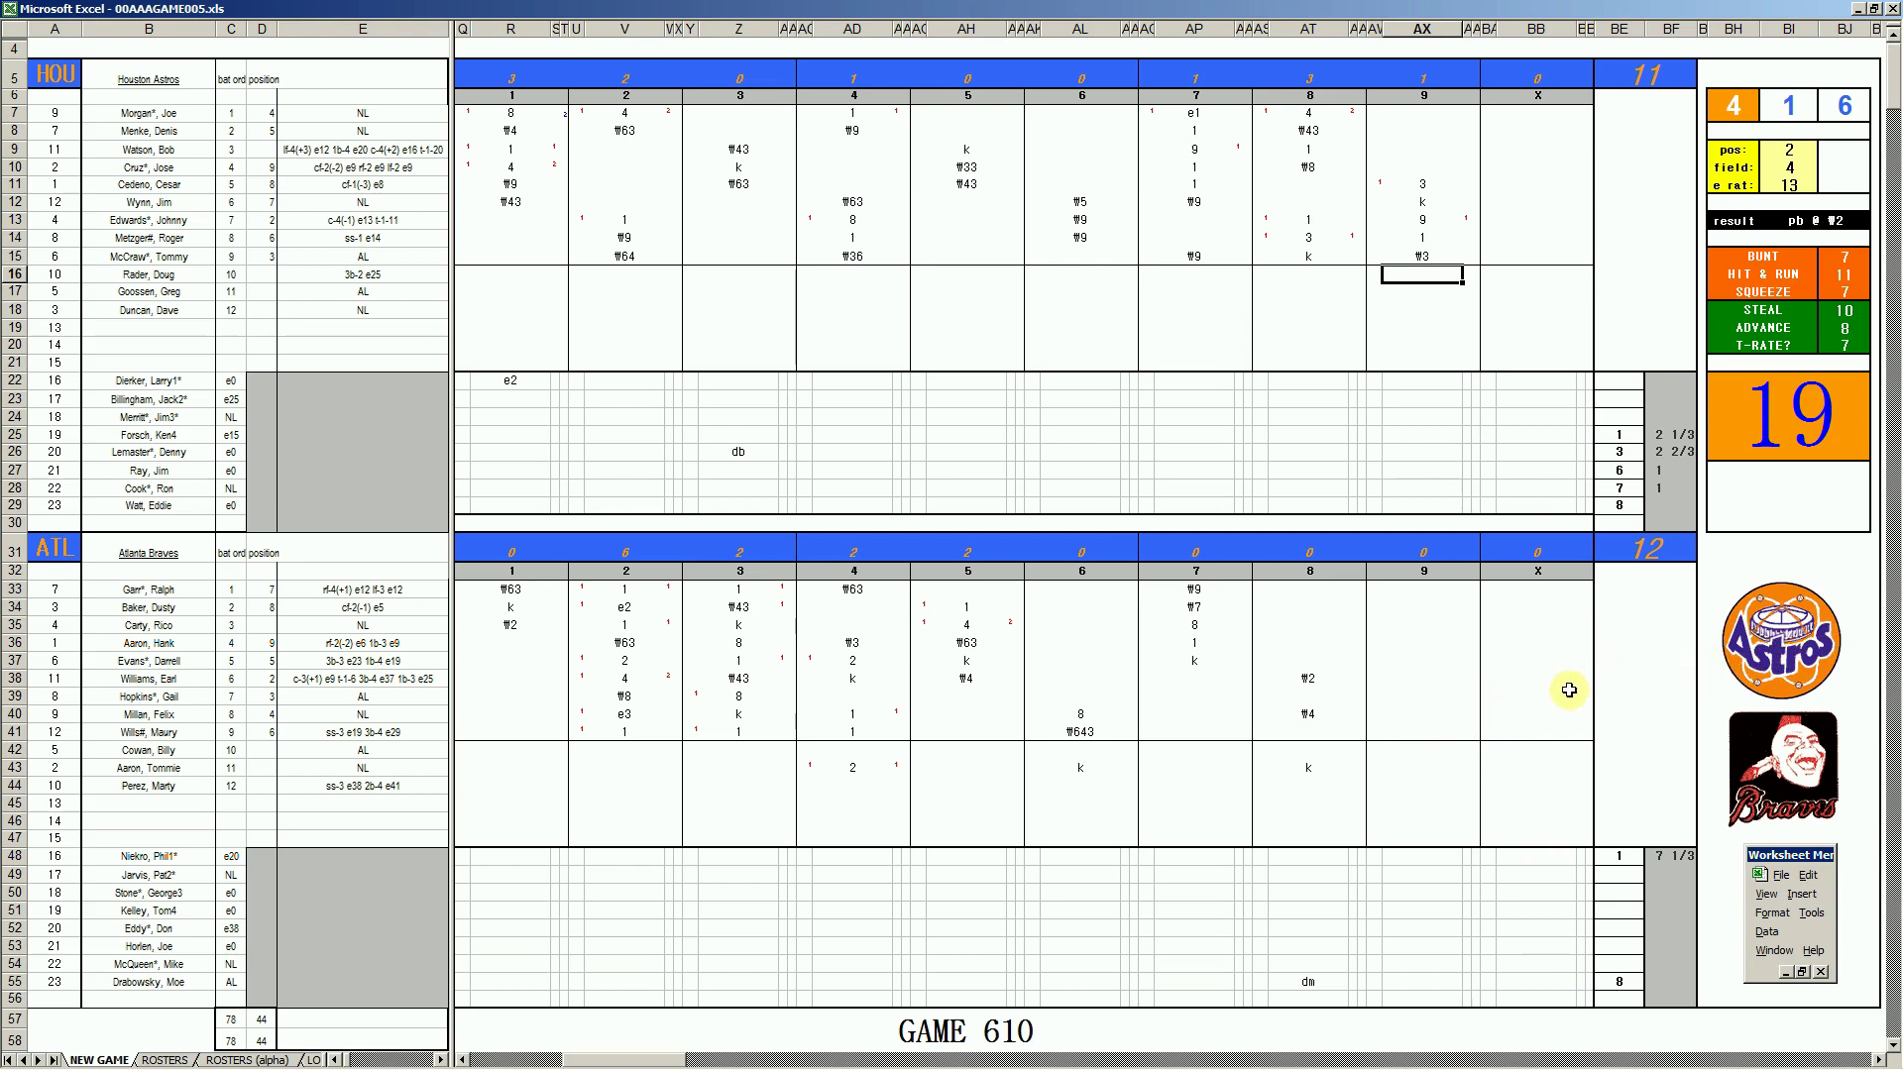
left_click(1664, 989)
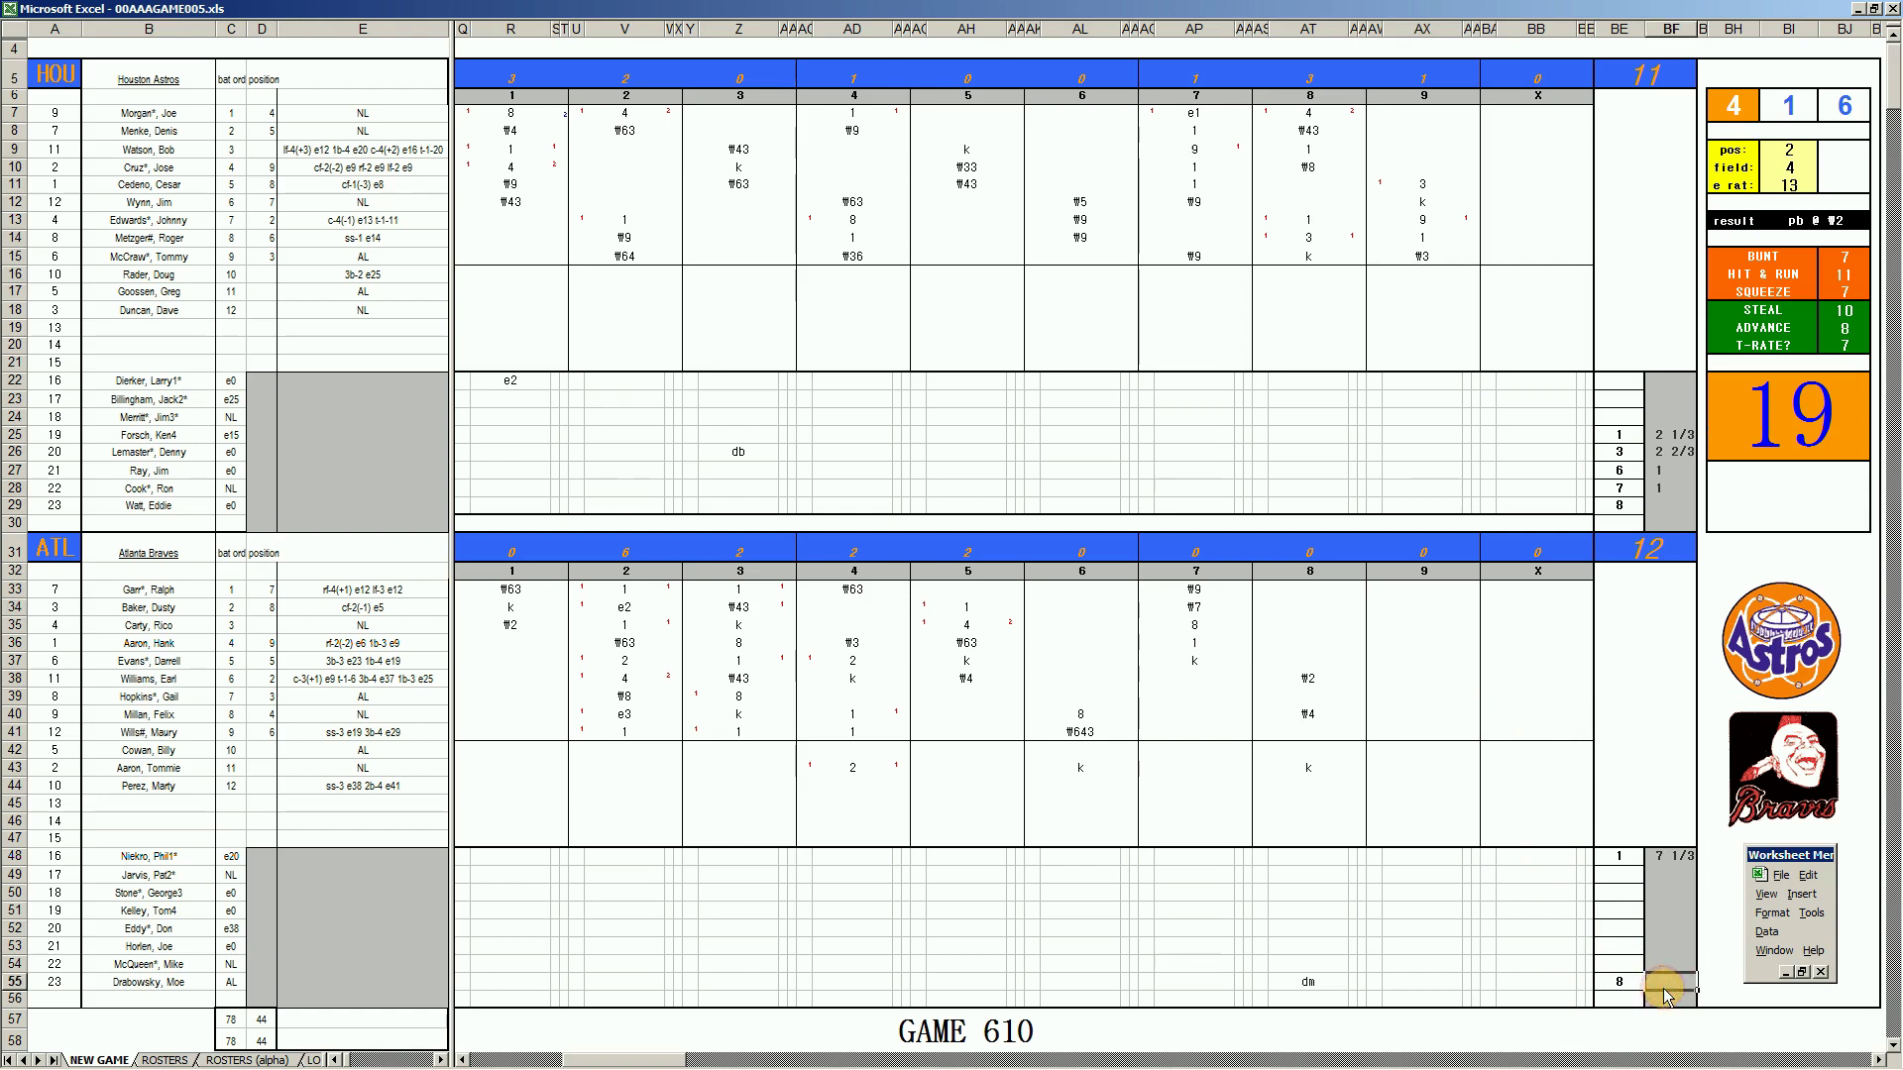
type("1 2/3")
key("Return")
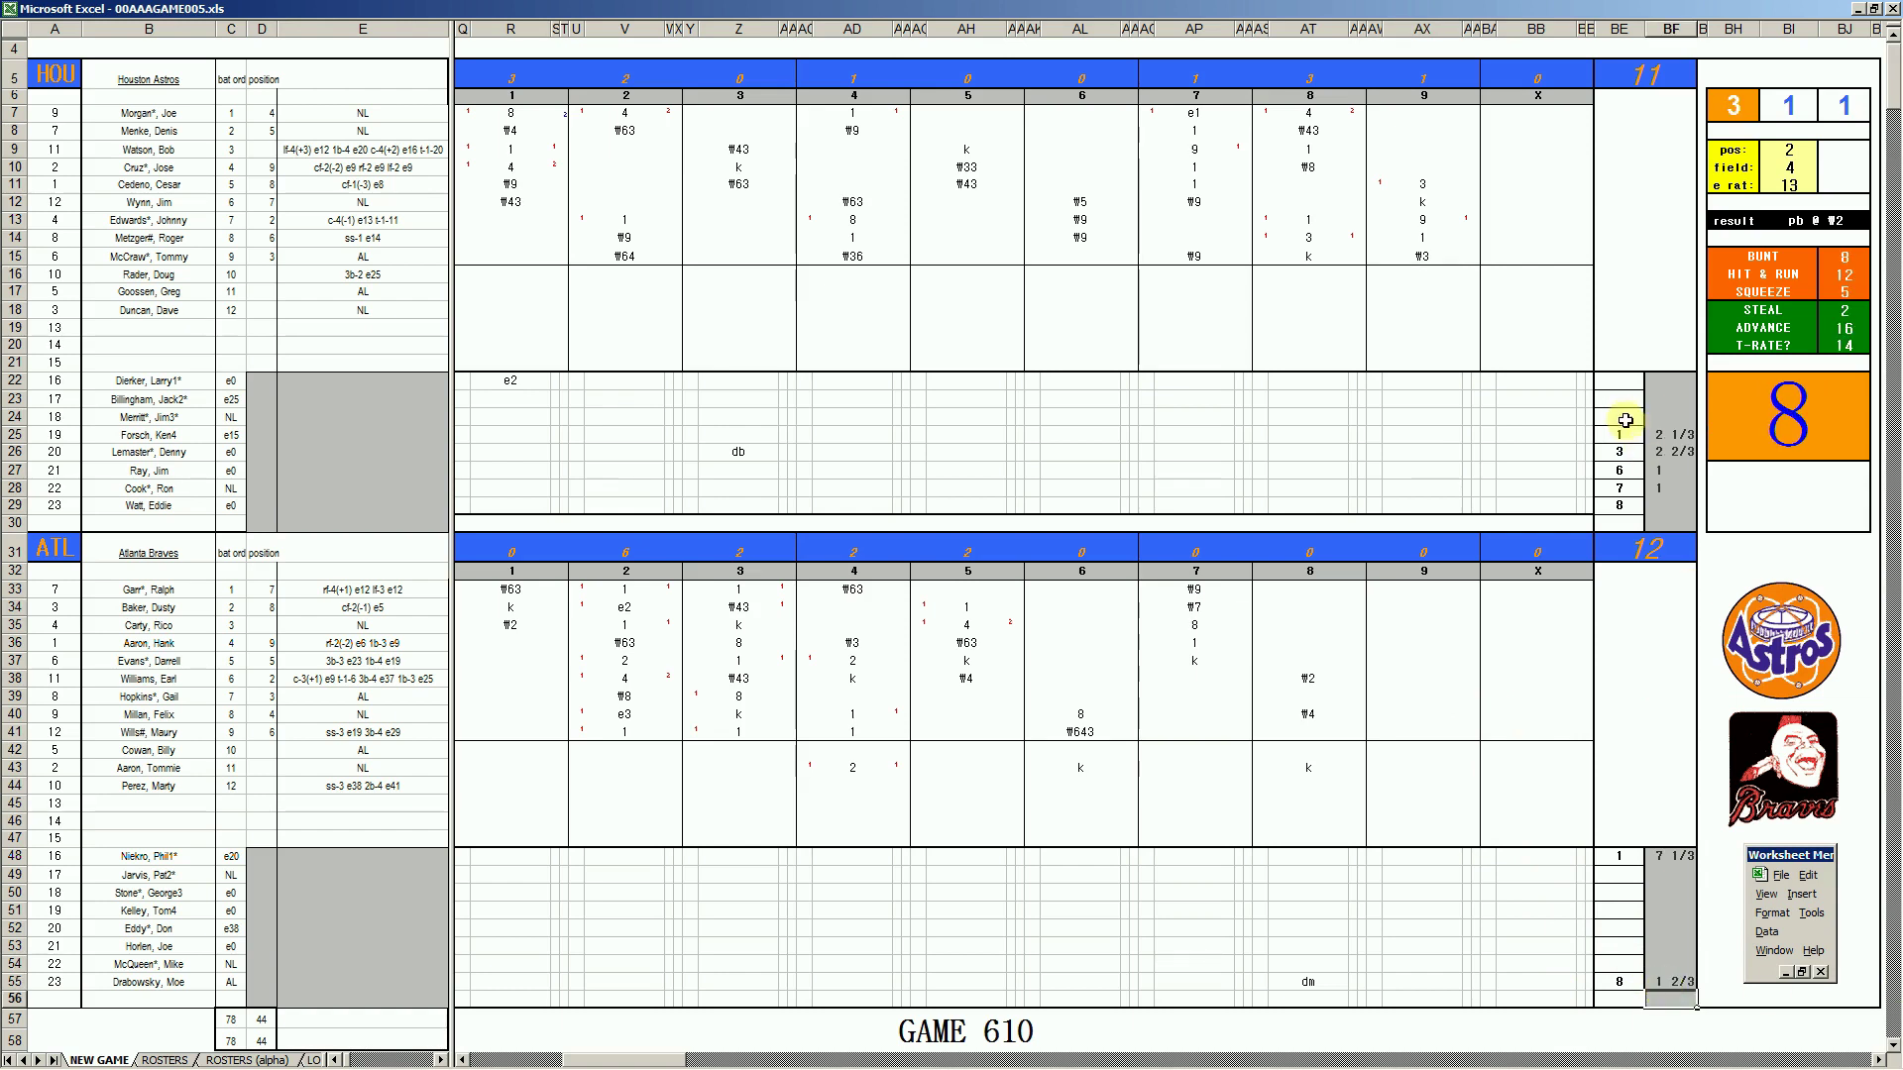
left_click(1675, 491)
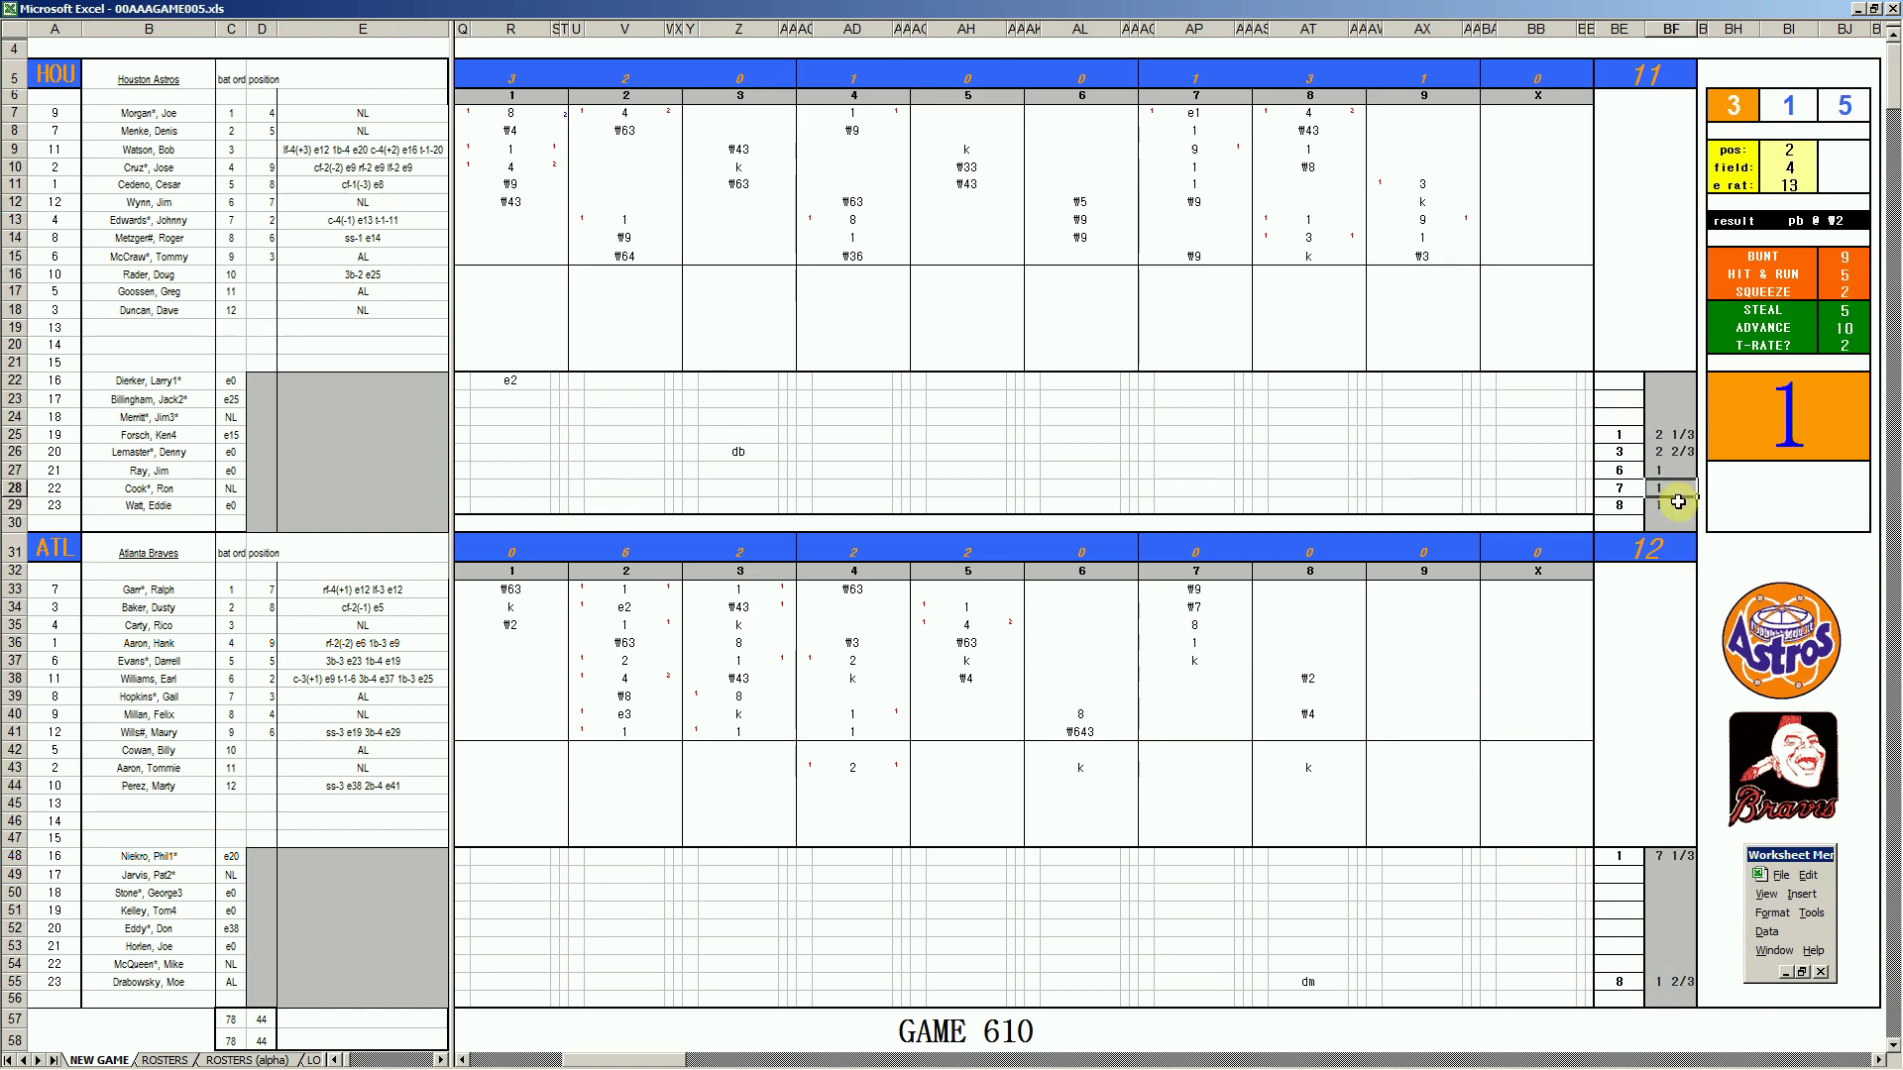
Switch to the Book4 copy and give Atlanta's row 55 pitcher 1 save, 3 hits, 1 run, 1 earned run and 1 strikeout
left_click(379, 894)
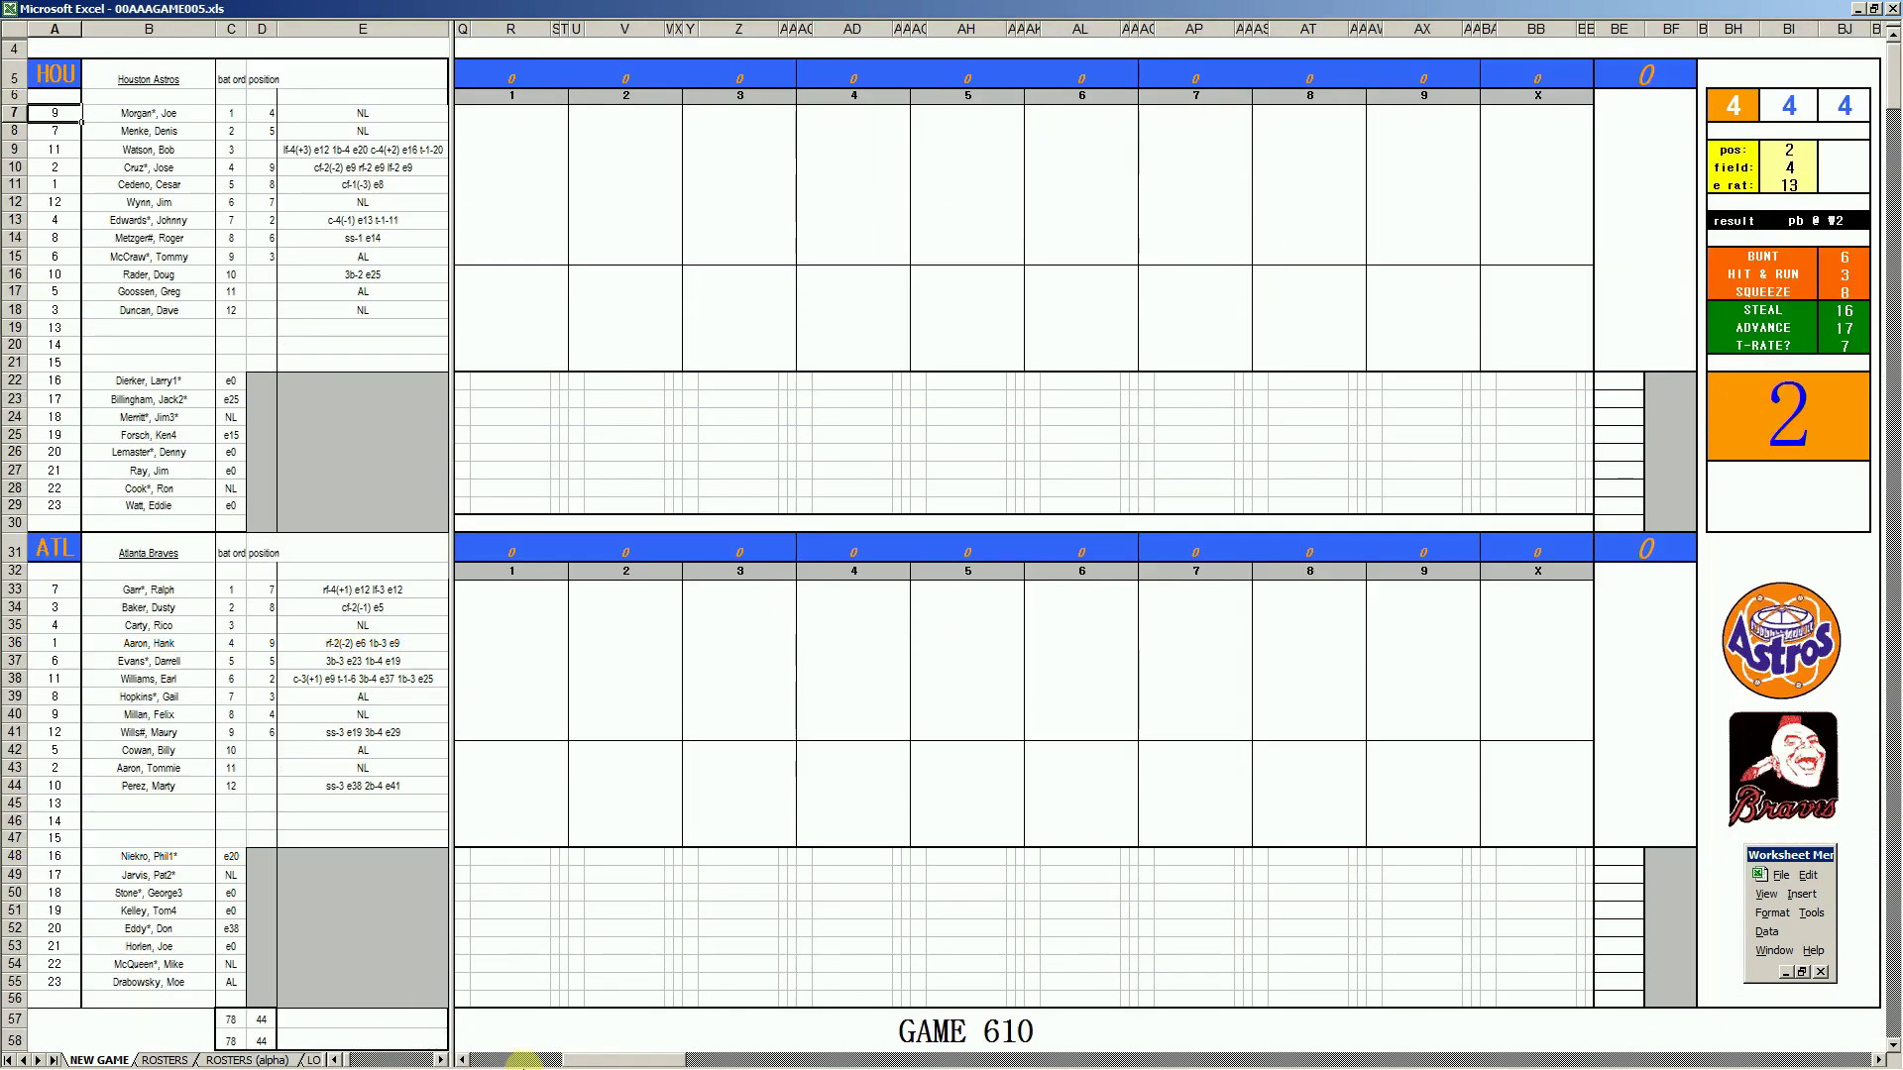
left_click(717, 1059)
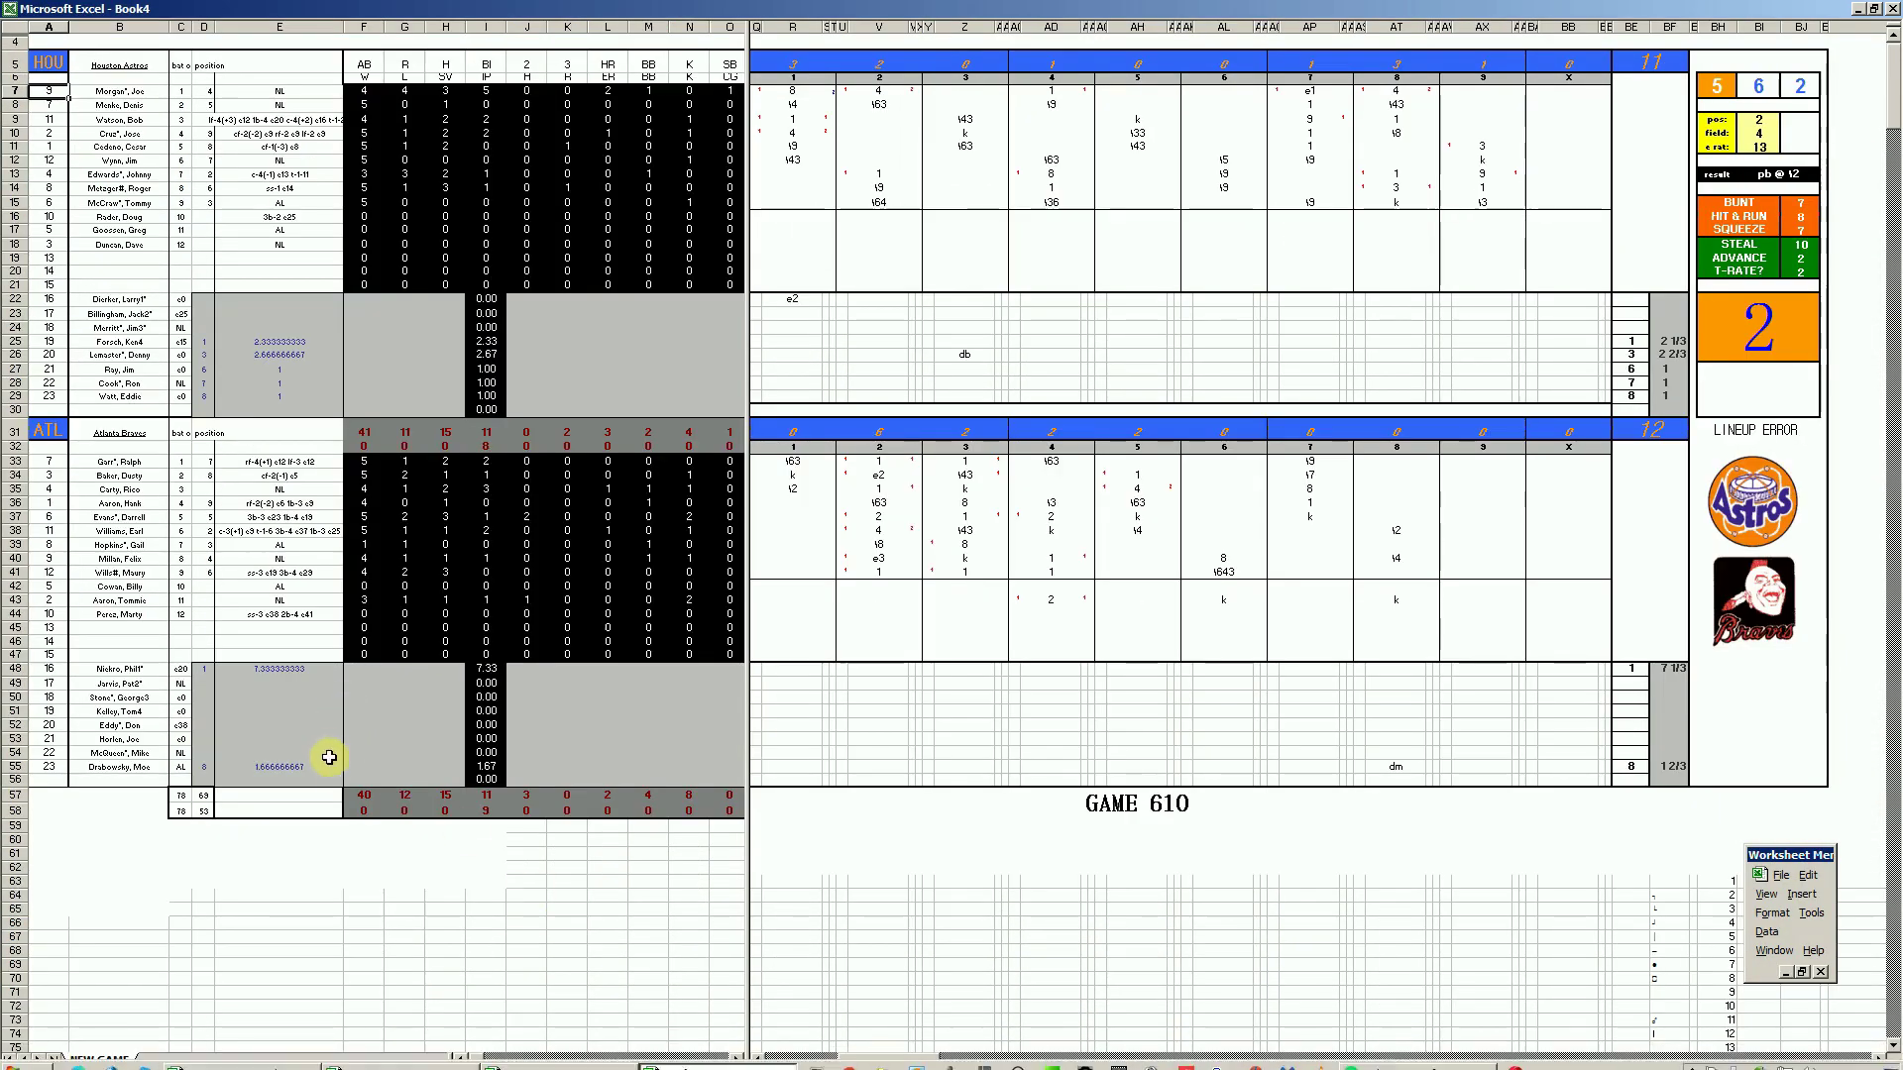
left_click(379, 761)
type("1")
key("Tab")
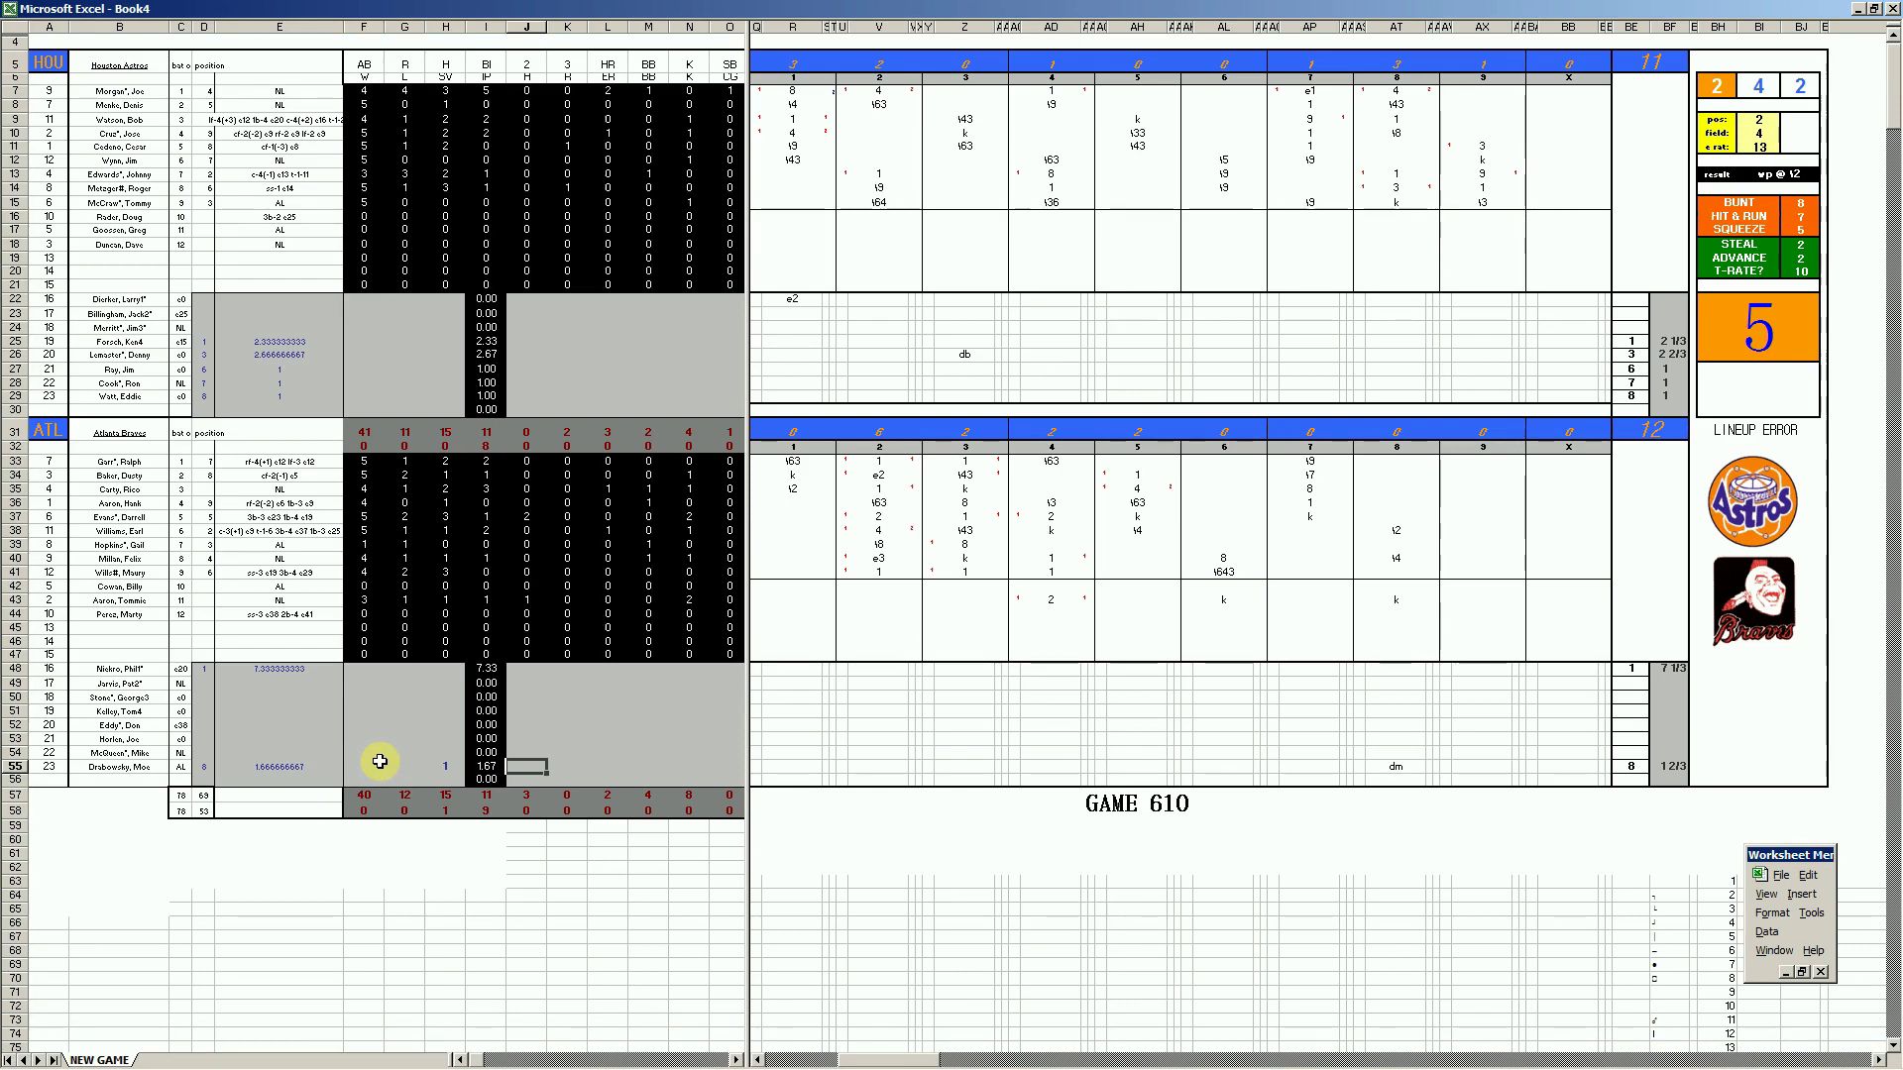
type("3")
key("Tab")
type("1")
key("Tab")
type("1")
key("Tab")
key("Tab")
type("1")
Give Atlanta's row 48 pitcher 1 win, 12 hits, 10 runs, 9 earned runs, 2 walks and 3 strikeouts
key("shift+Tab")
key("shift+Tab")
key("Left")
key("Left")
key("Up")
key("Up")
key("Up")
key("Up")
key("Left")
key("Left")
key("Left")
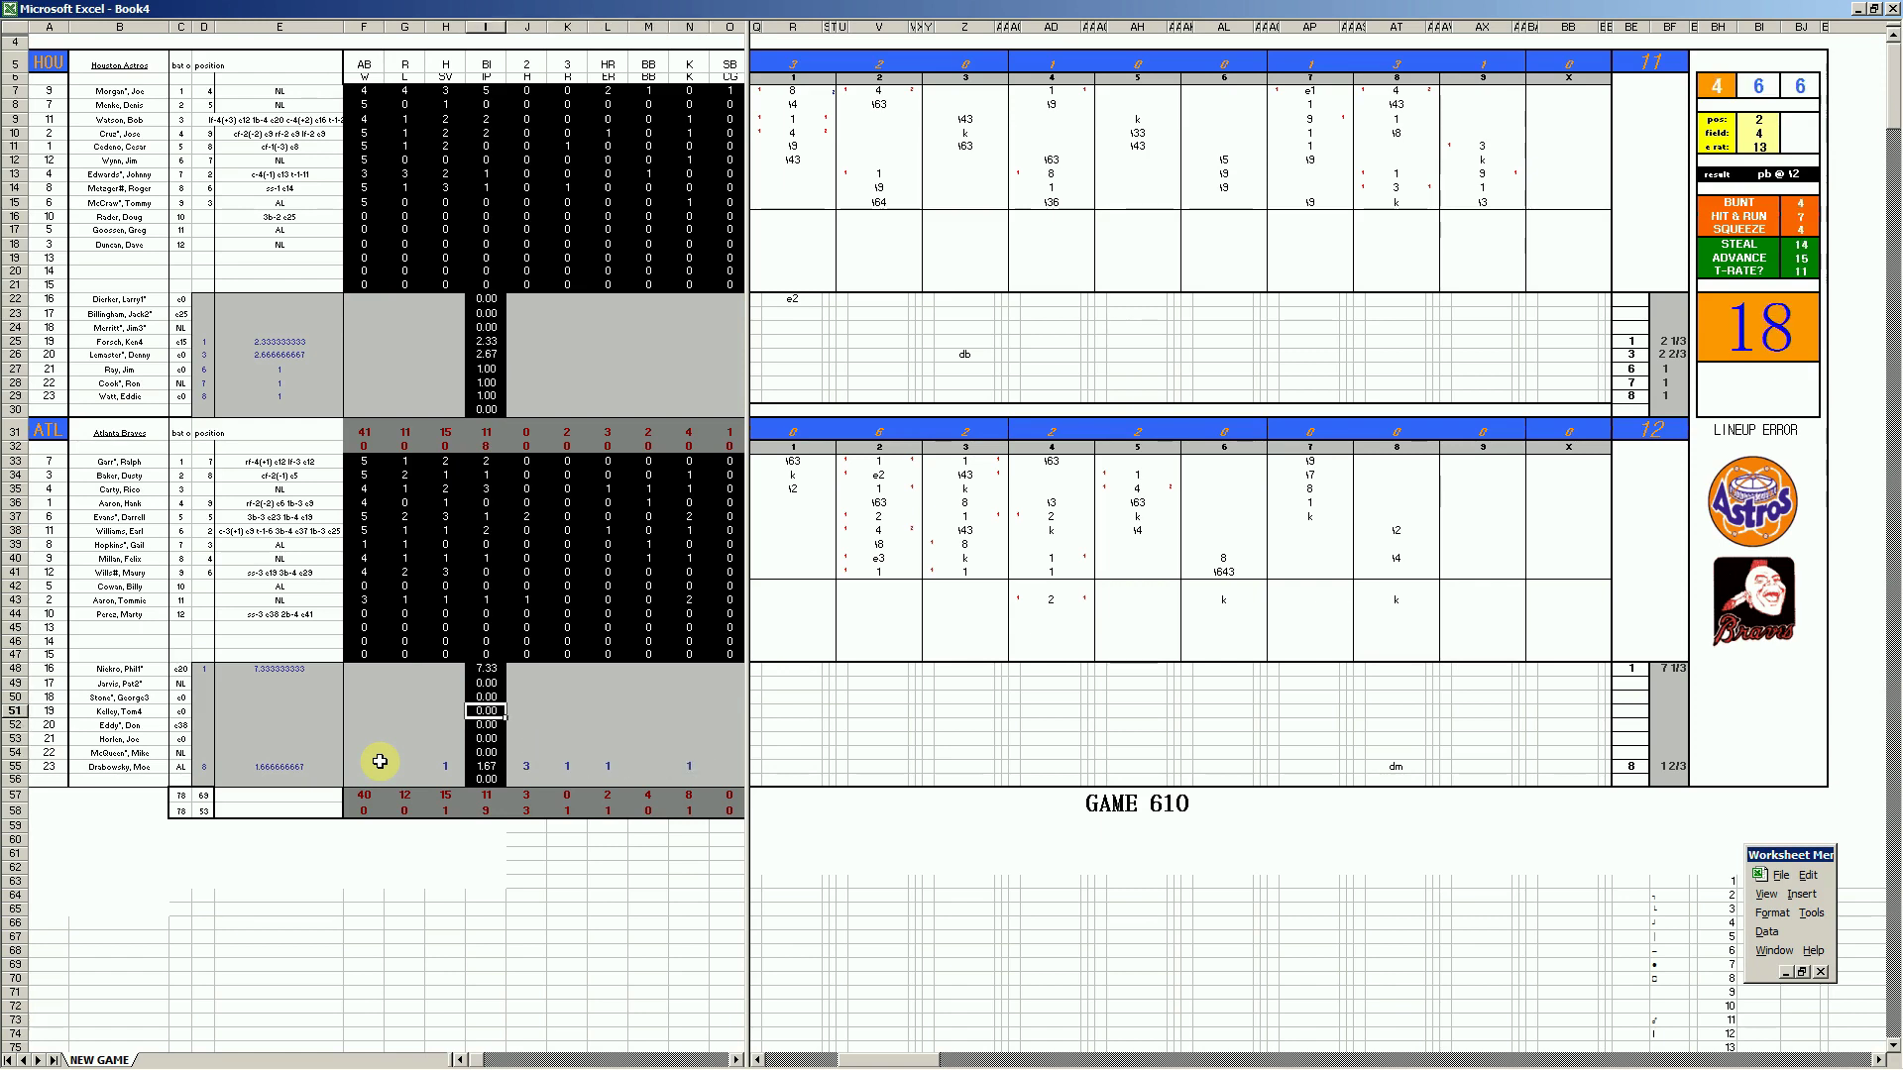
key("Up")
key("Up")
key("Left")
key("Up")
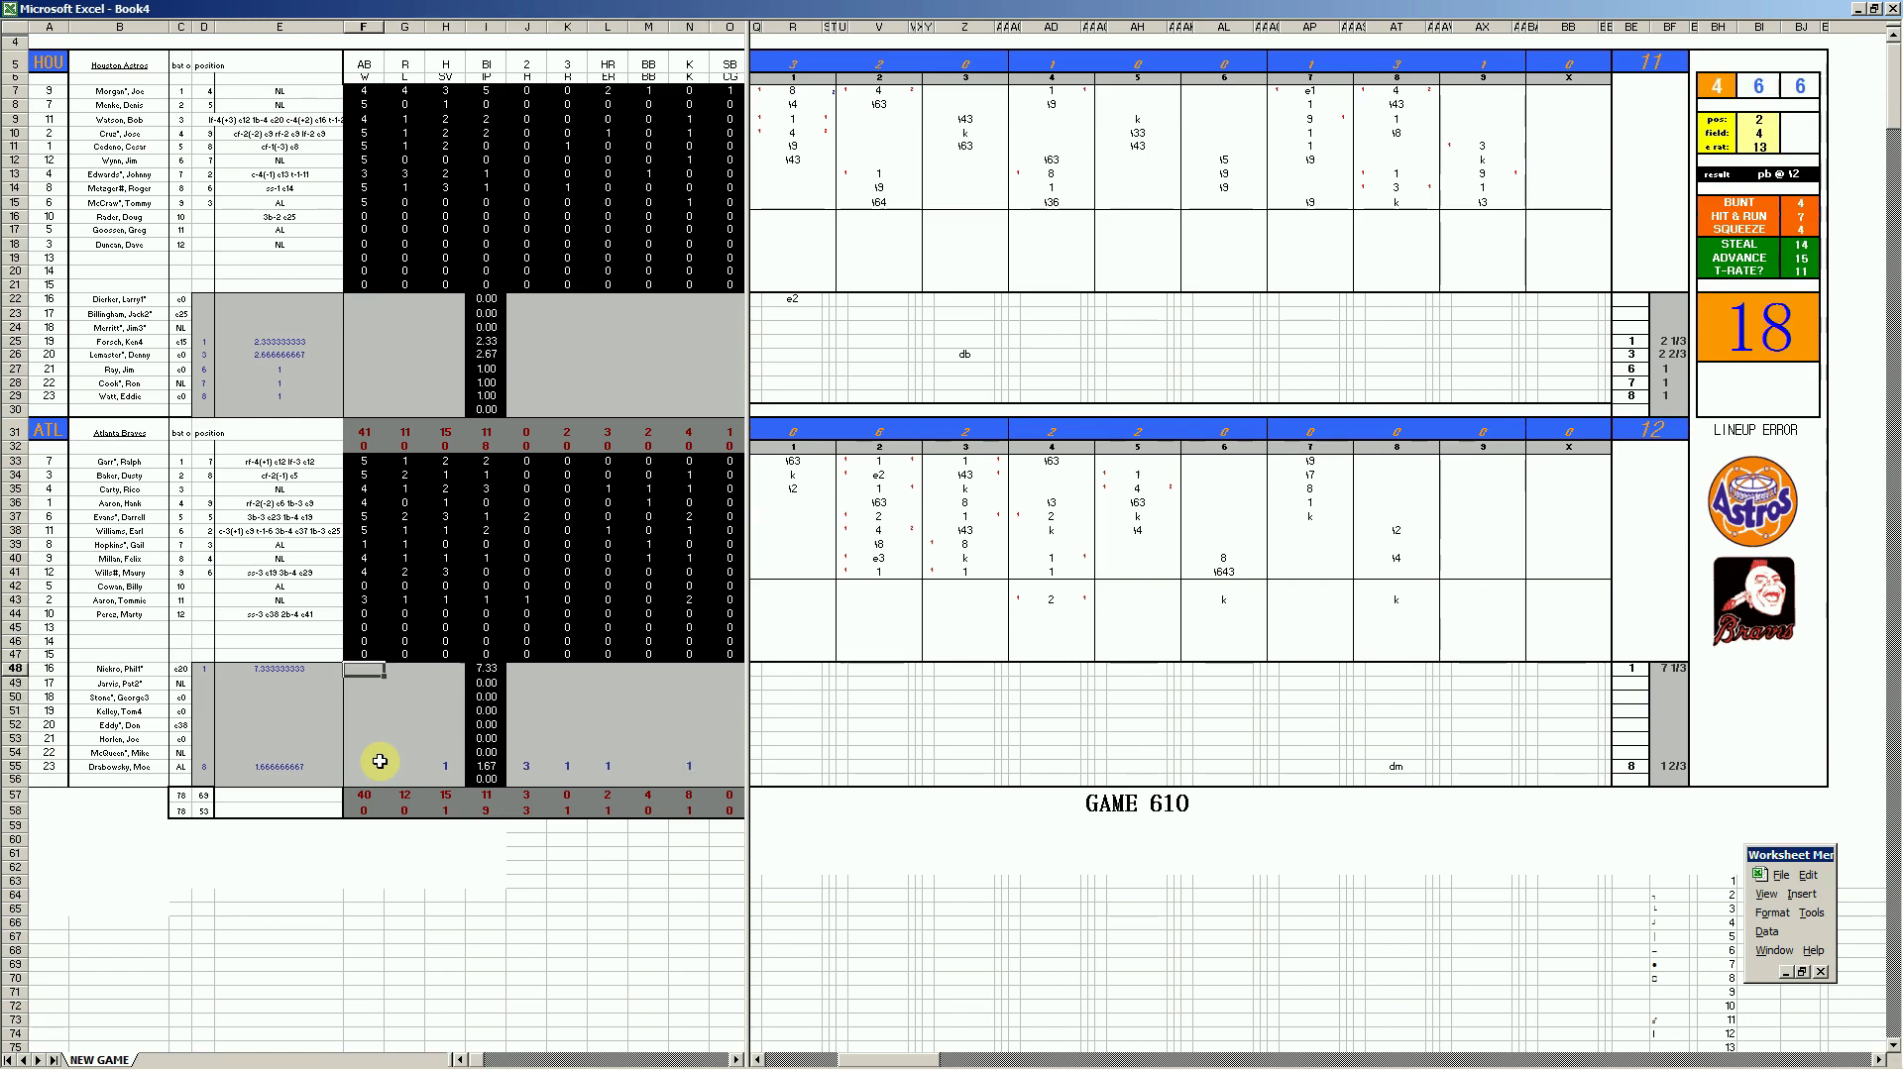
type("1")
key("Tab")
key("Tab")
key("Tab")
key("Tab")
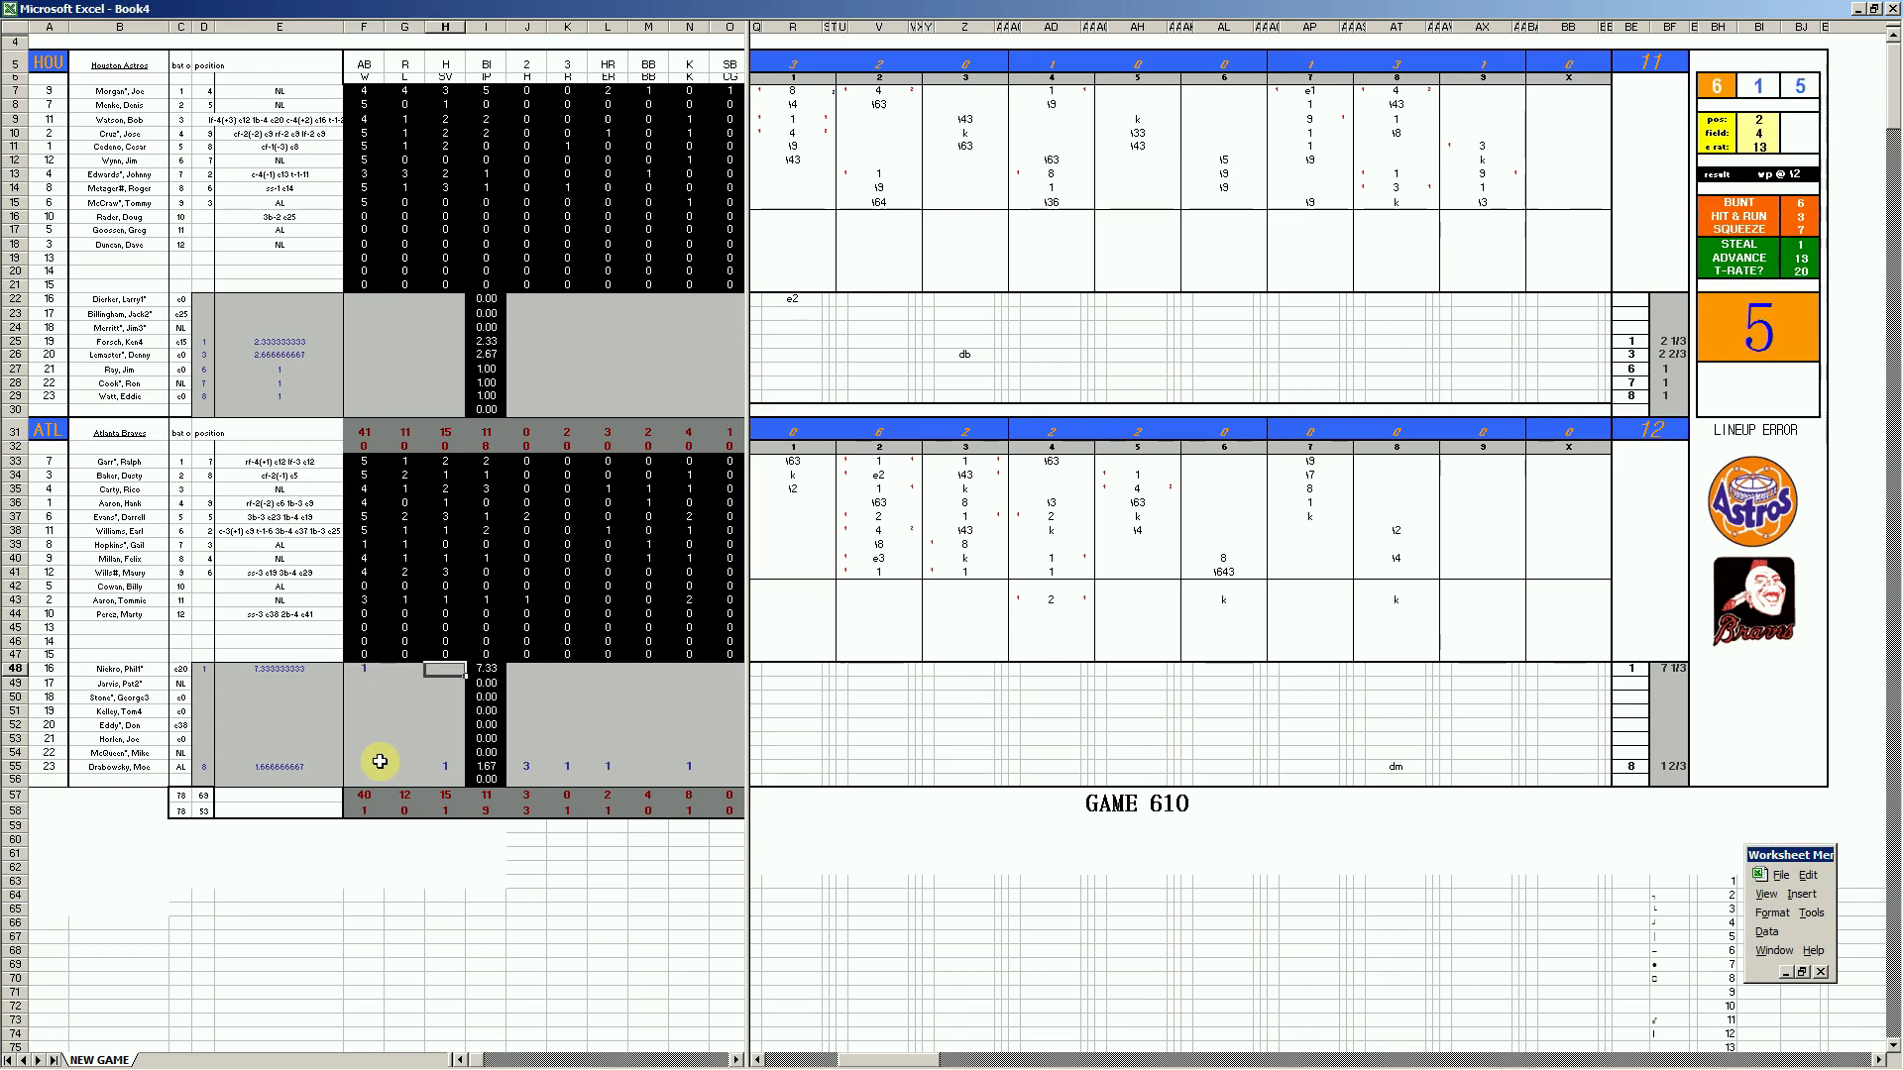
type("12")
key("Tab")
type("10")
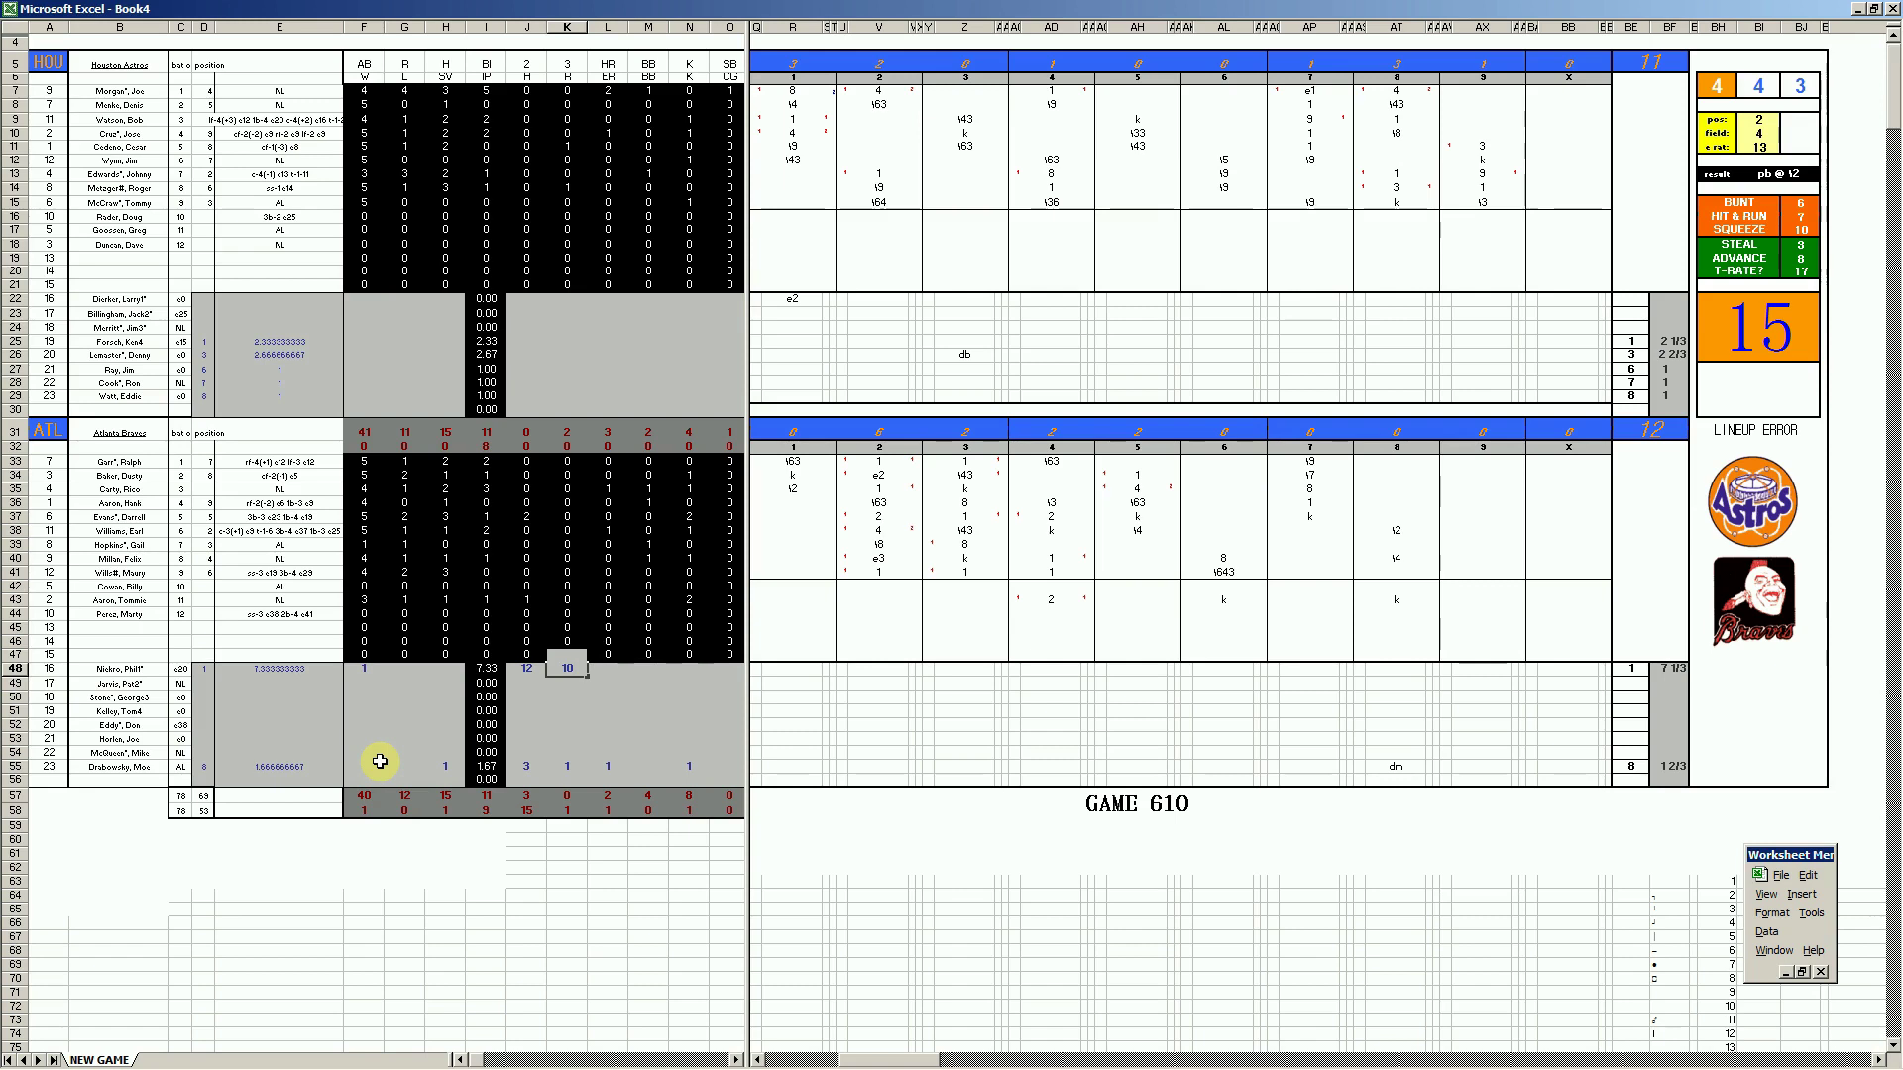
key("Tab")
type("9")
key("Tab")
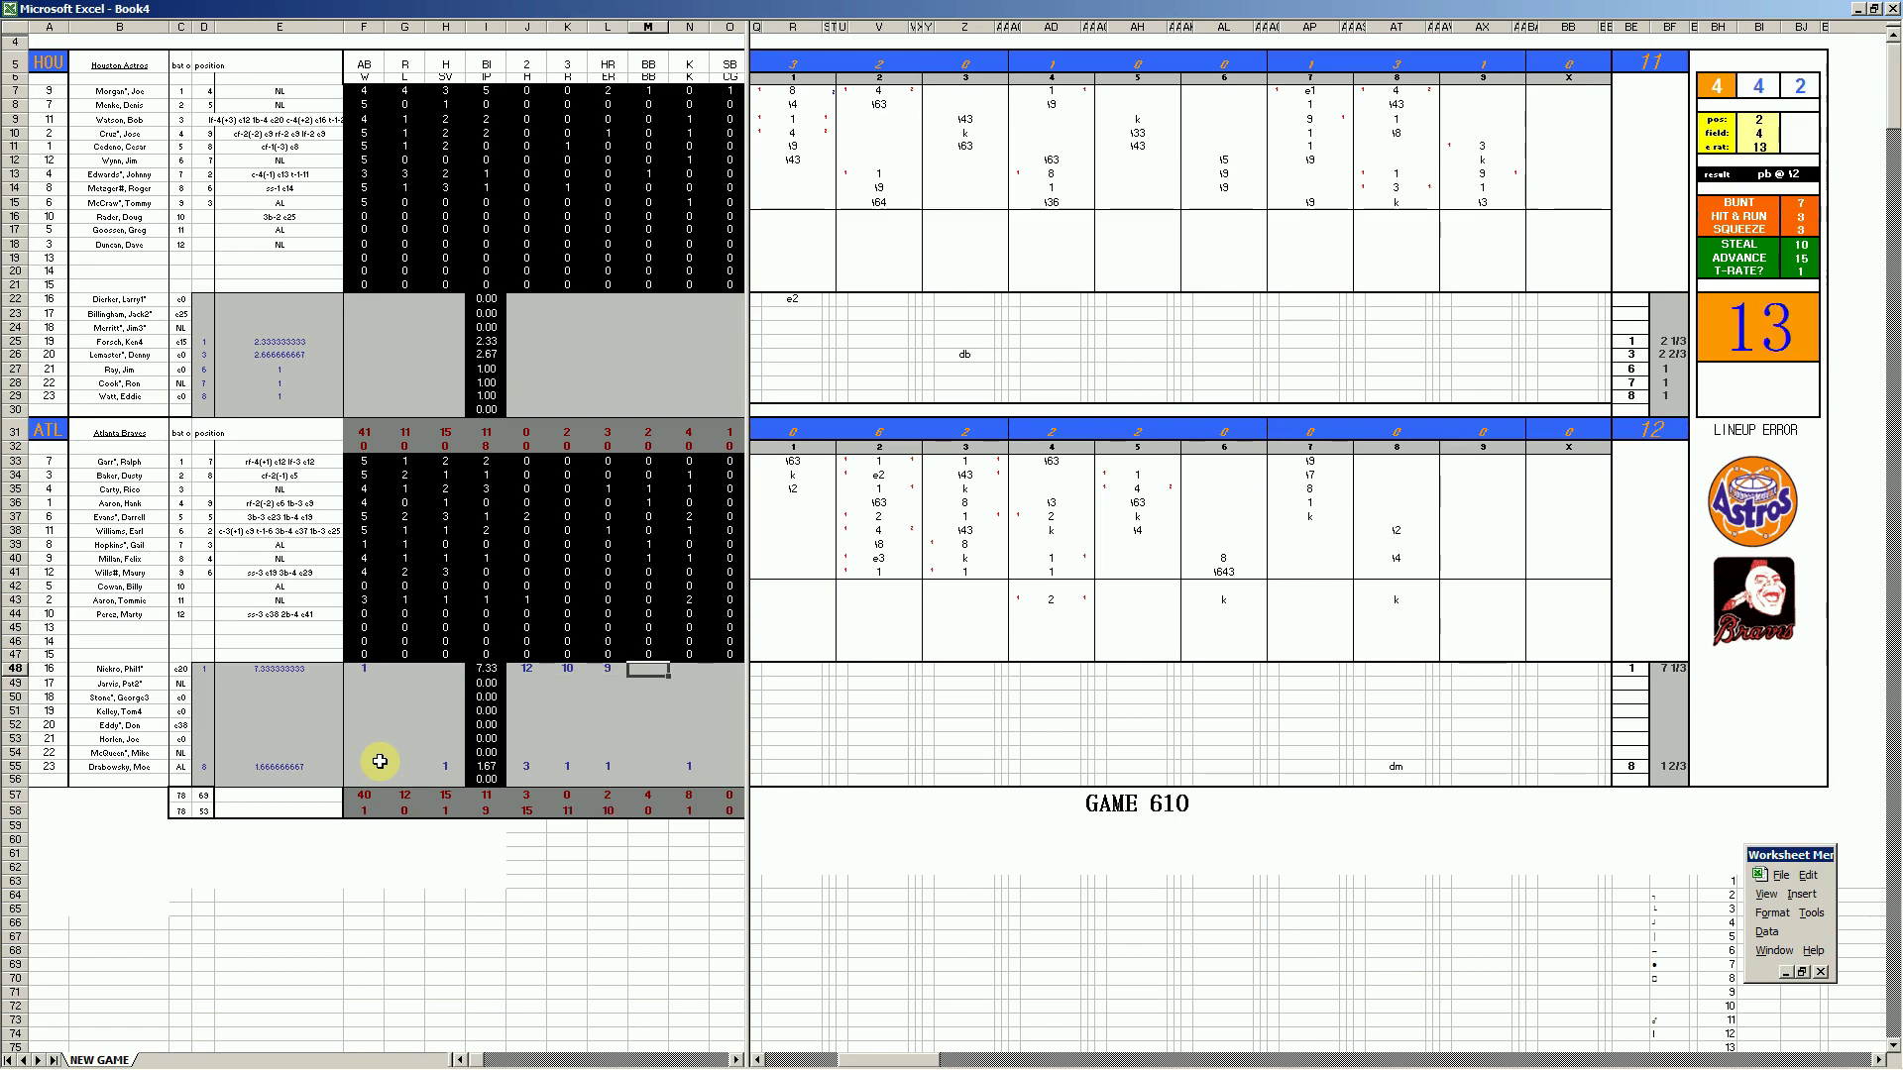
type("2")
key("Tab")
type("3")
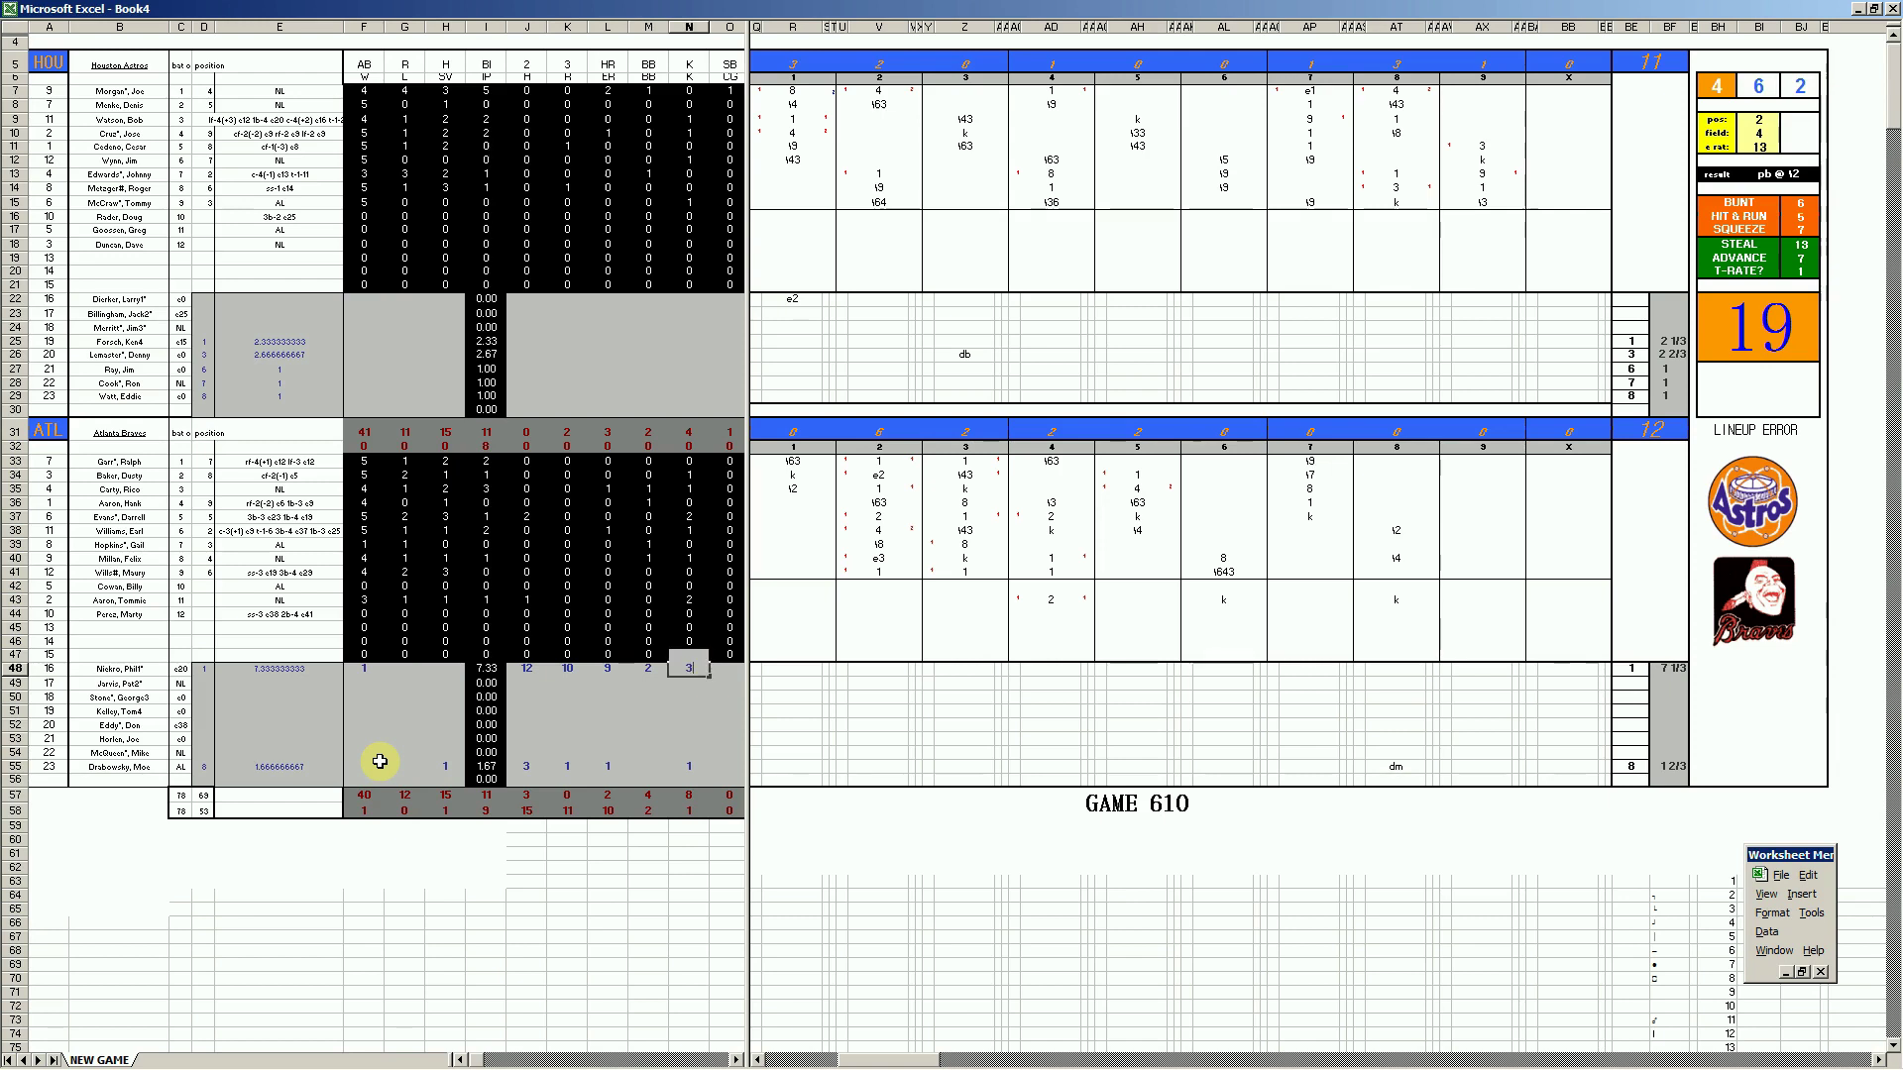
Enter 1 strikeout for Houston's row 29 pitcher in N29
key("shift+Return")
key("Up")
key("Up")
key("Up")
key("Up")
key("Up")
key("Up")
key("Up")
key("Up")
key("Up")
key("Up")
key("Up")
key("Up")
key("Up")
key("Up")
key("Up")
key("Up")
key("Up")
key("Right")
key("Up")
key("Right")
key("Right")
key("Right")
key("Right")
key("Right")
key("Right")
key("Right")
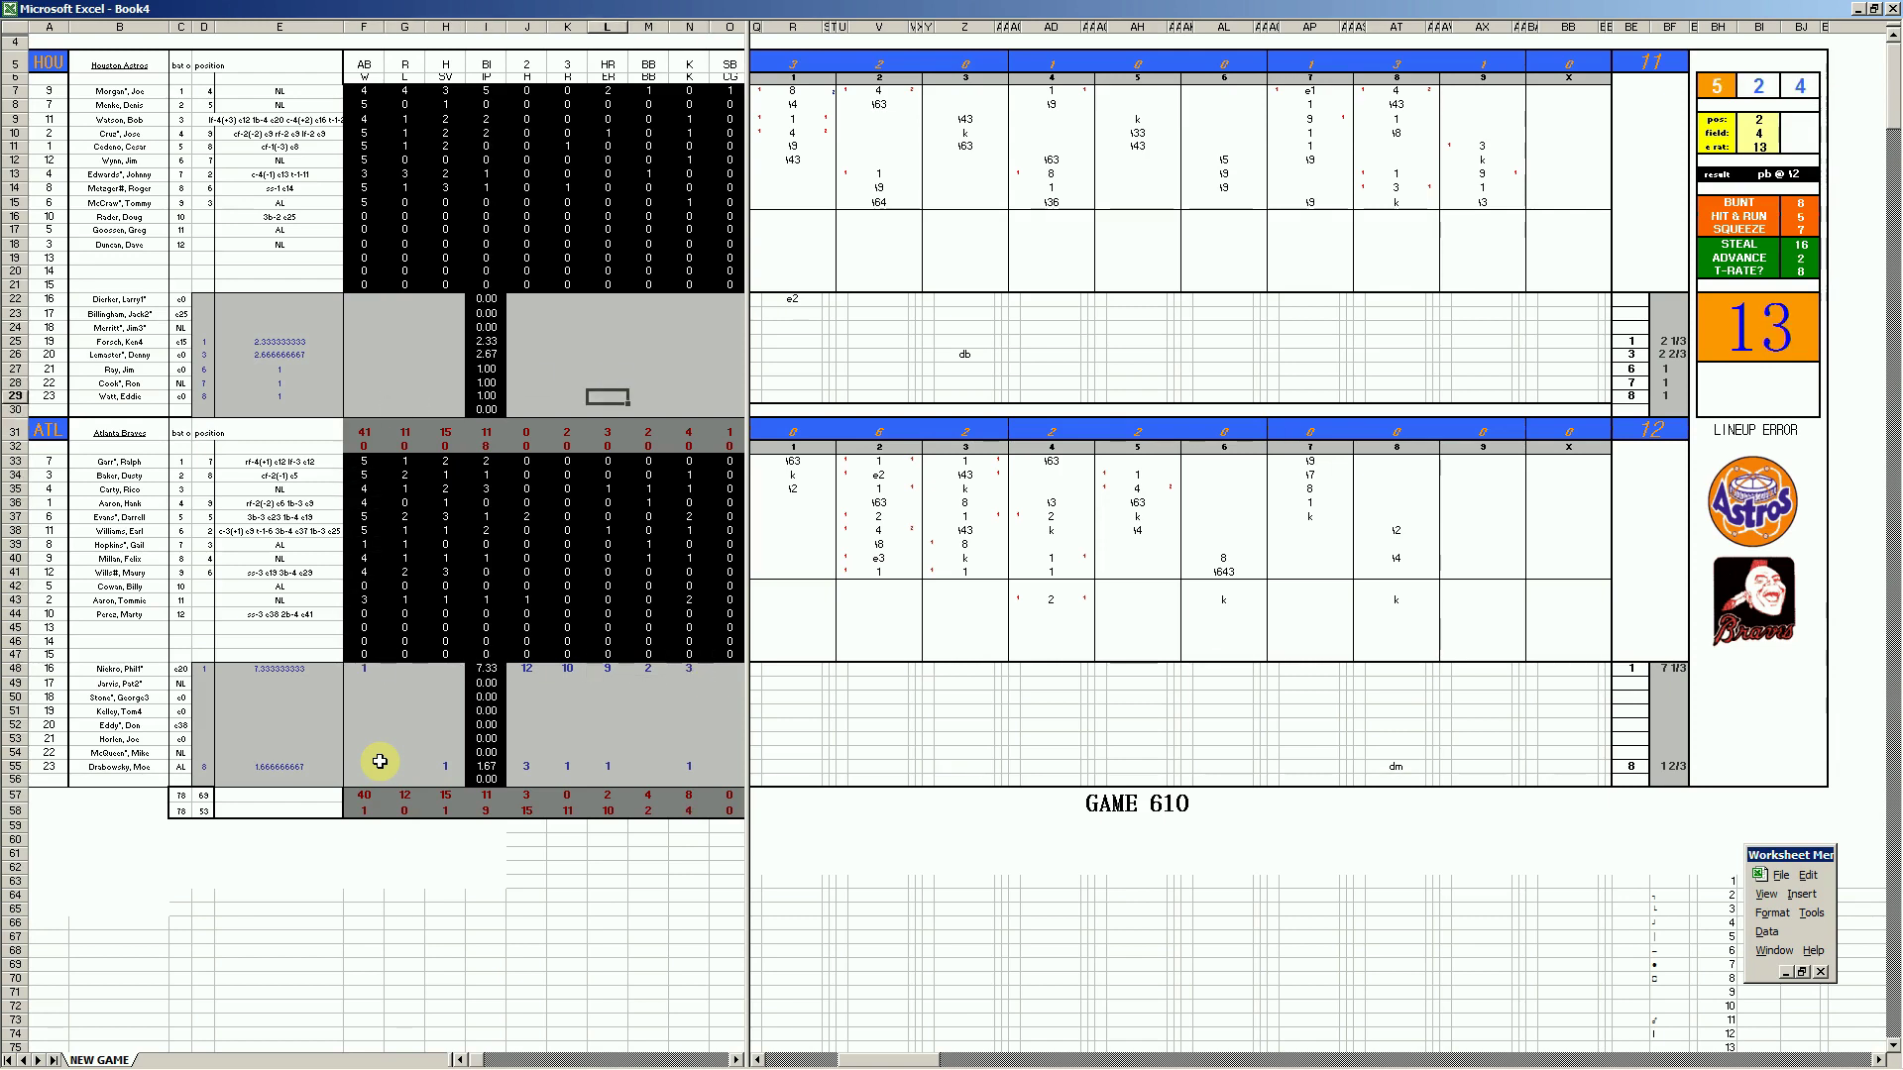
type("1")
Give Houston's row 28 pitcher 1 hit, 1 walk and 1 strikeout
key("Left")
key("Left")
key("Left")
key("Left")
key("Left")
key("Up")
key("Right")
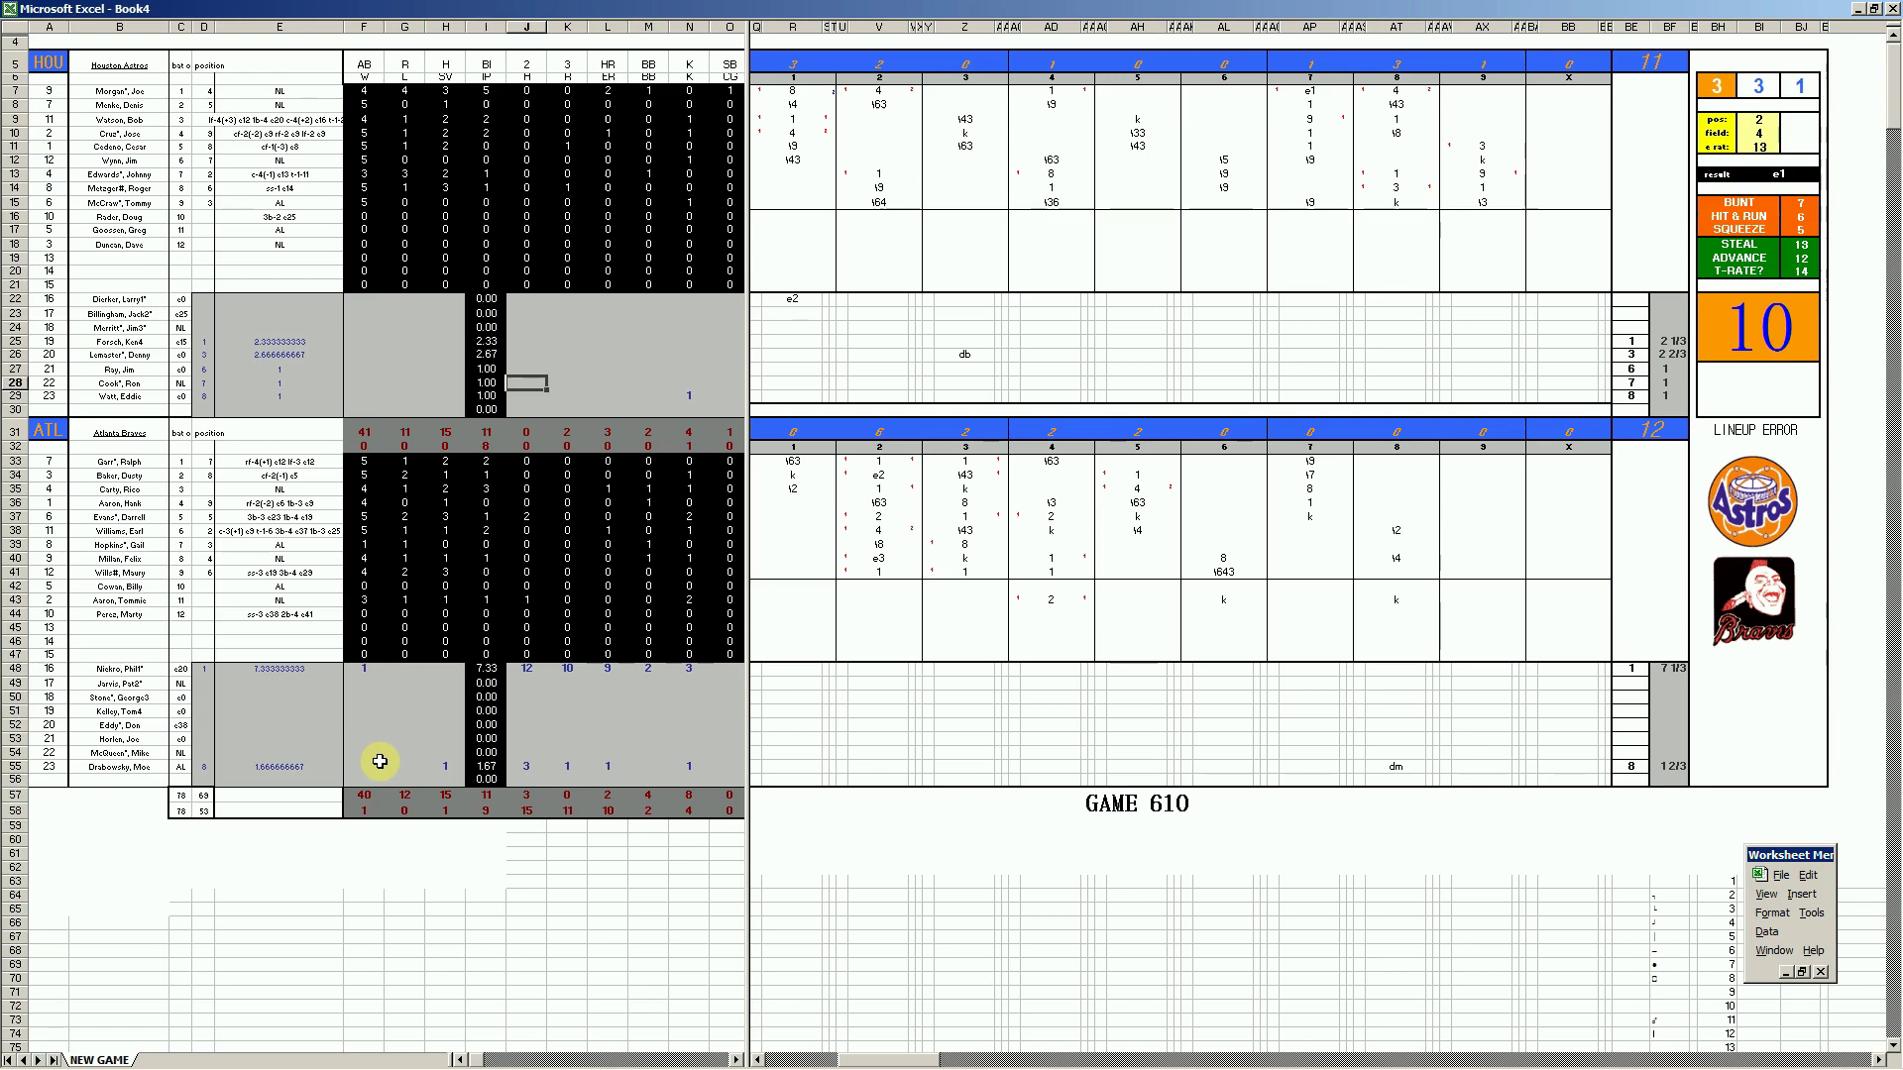
type("1")
key("Right")
key("Right")
key("Right")
type("1")
key("Right")
type("1")
Give Houston's row 27 pitcher 1 walk and 1 strikeout
key("Left")
key("Left")
key("Left")
key("Left")
key("Up")
key("Right")
key("Right")
key("Right")
type("1")
key("Right")
type("1")
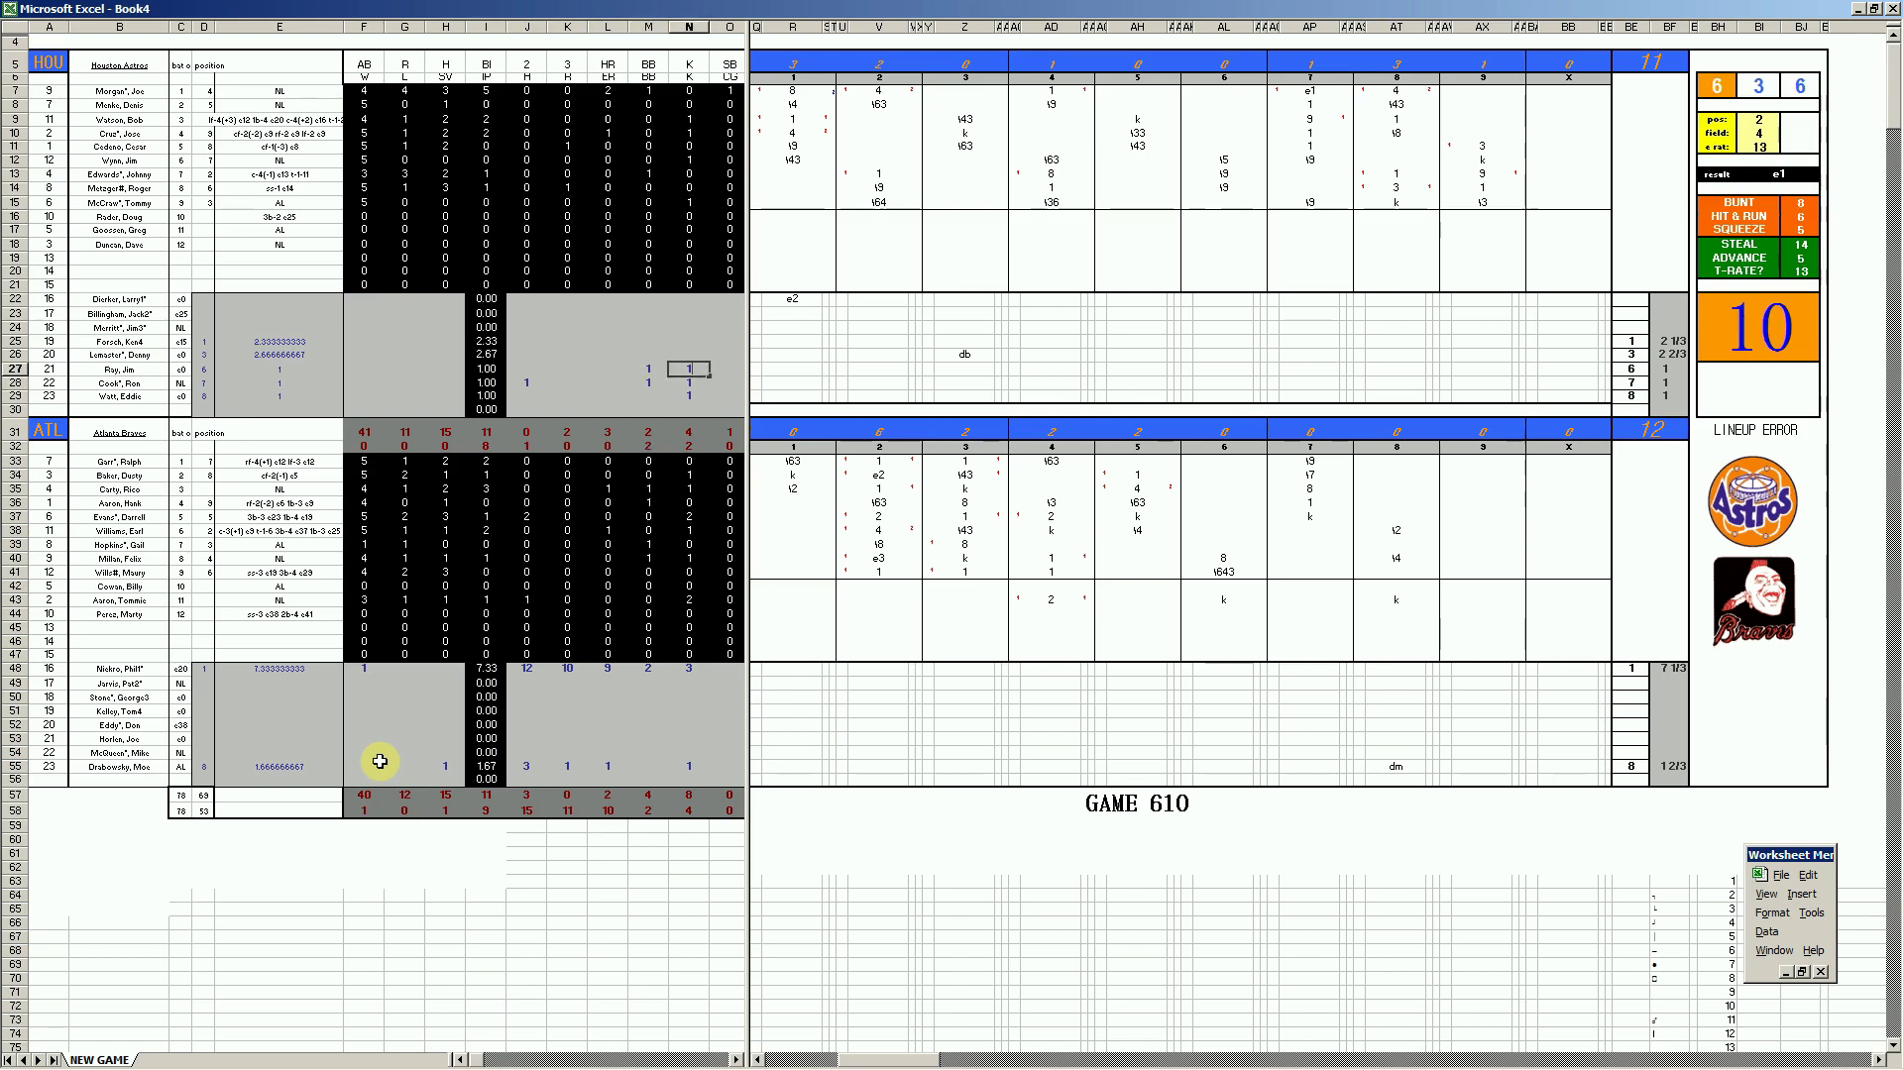
Enter 4 hits, 2 runs, 2 earned runs and 2 strikeouts for Houston's row 26 pitcher
key("Left")
key("Left")
key("Left")
key("Left")
key("Up")
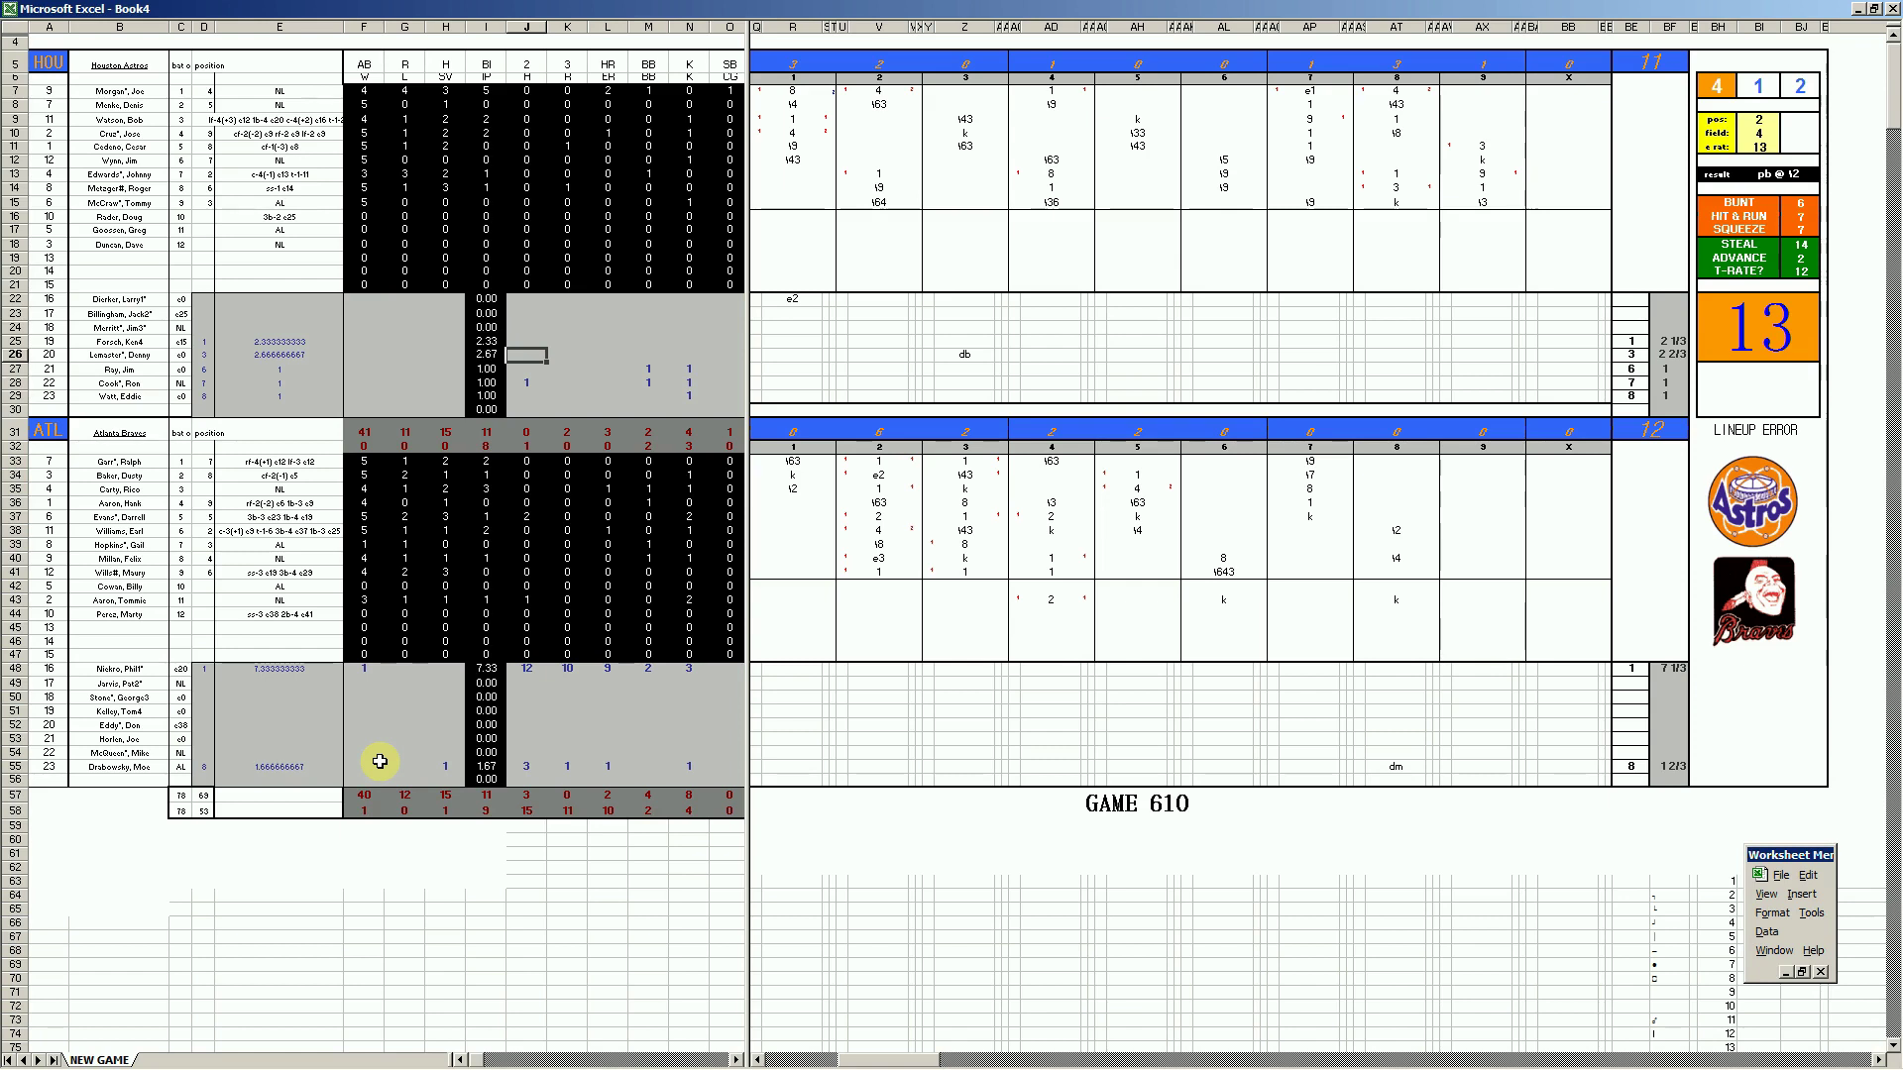
key("Right")
key("Right")
key("Right")
key("Right")
type("1")
key("Left")
key("Left")
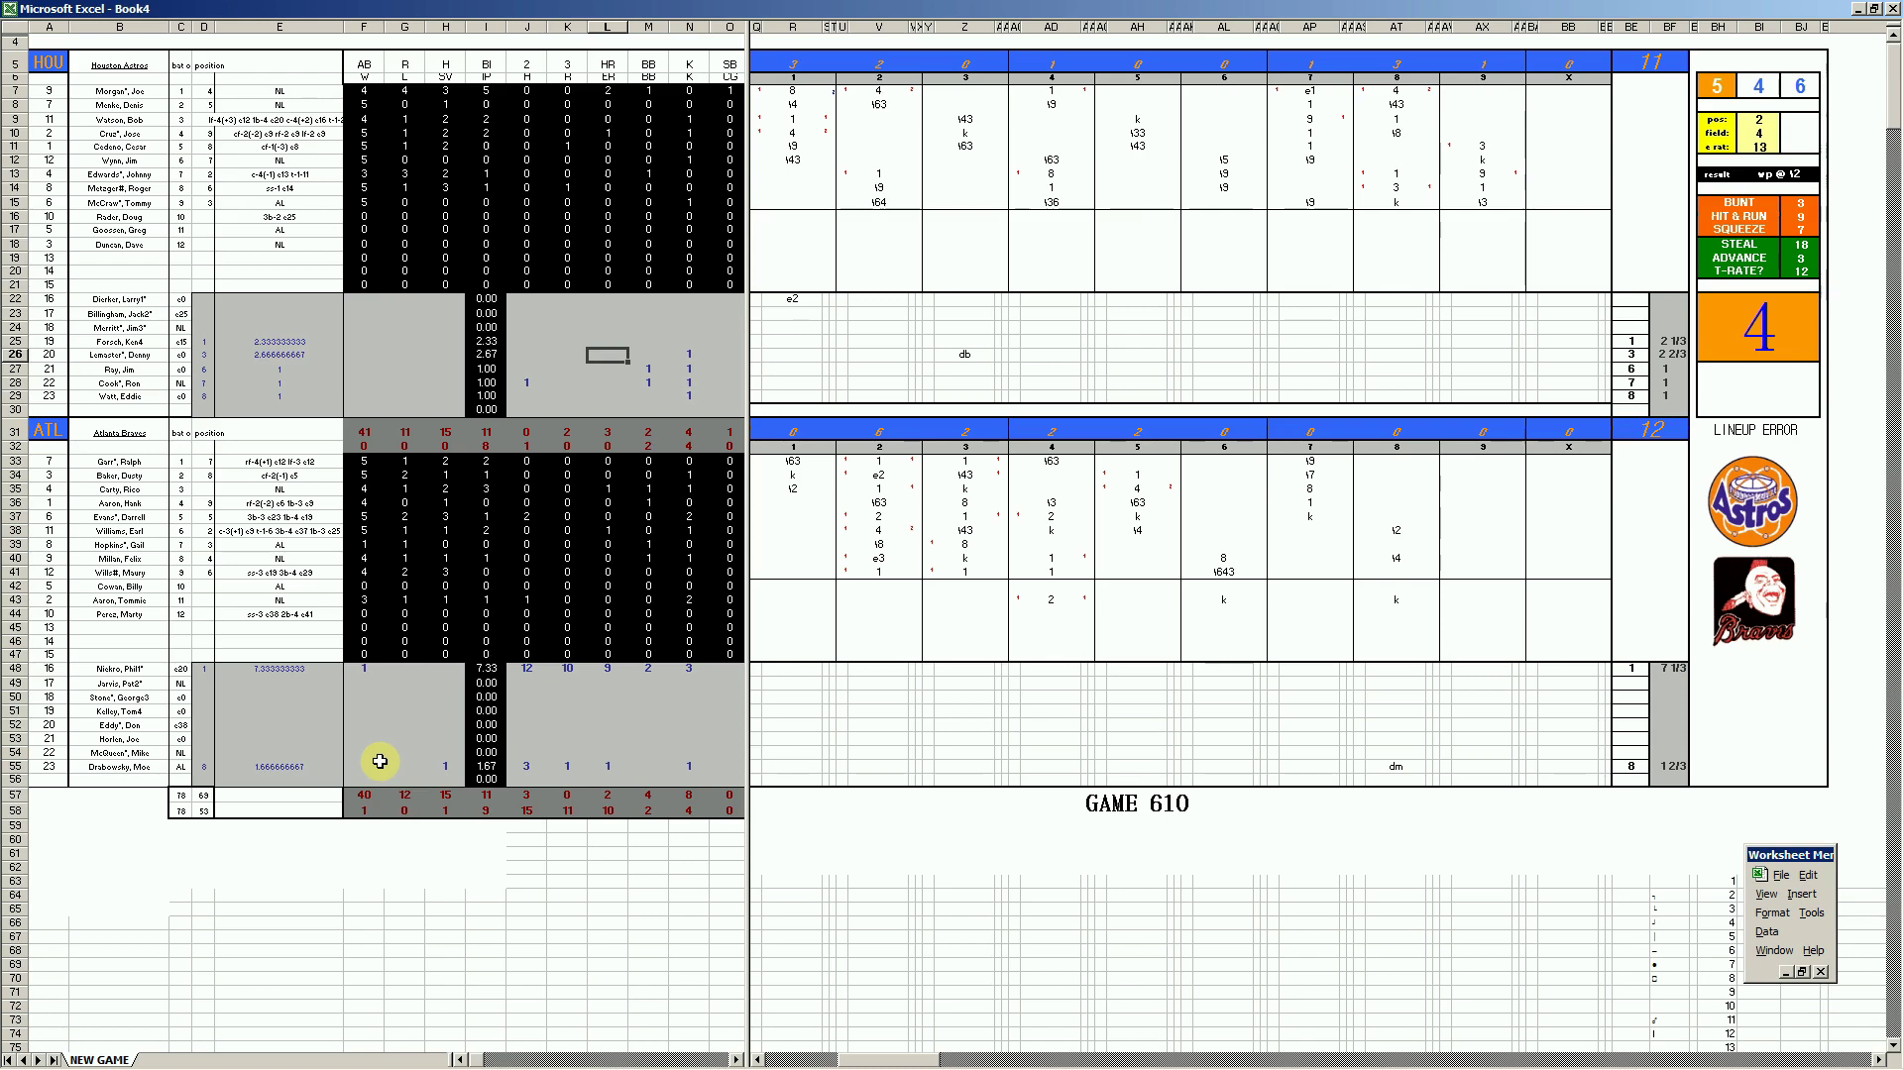
key("Left")
key("Left")
type("4")
key("Right")
type("2")
key("Right")
type("2")
key("Right")
key("Right")
type("2")
Set Houston's row 26 pitching line to 6 hits, 4 runs, 4 earned runs and 3 strikeouts
key("Left")
key("Left")
key("Left")
key("Left")
type("6")
key("Right")
type("4")
key("Right")
type("4")
key("Right")
key("Right")
type("3")
Give Houston's row 25 pitcher 1 loss, 8 hits, 8 runs, 5 earned runs, 2 walks and 2 strikeouts
key("Left")
key("Left")
key("Left")
key("Left")
key("Up")
key("Left")
key("Left")
key("Left")
type("1")
key("Right")
key("Right")
key("Right")
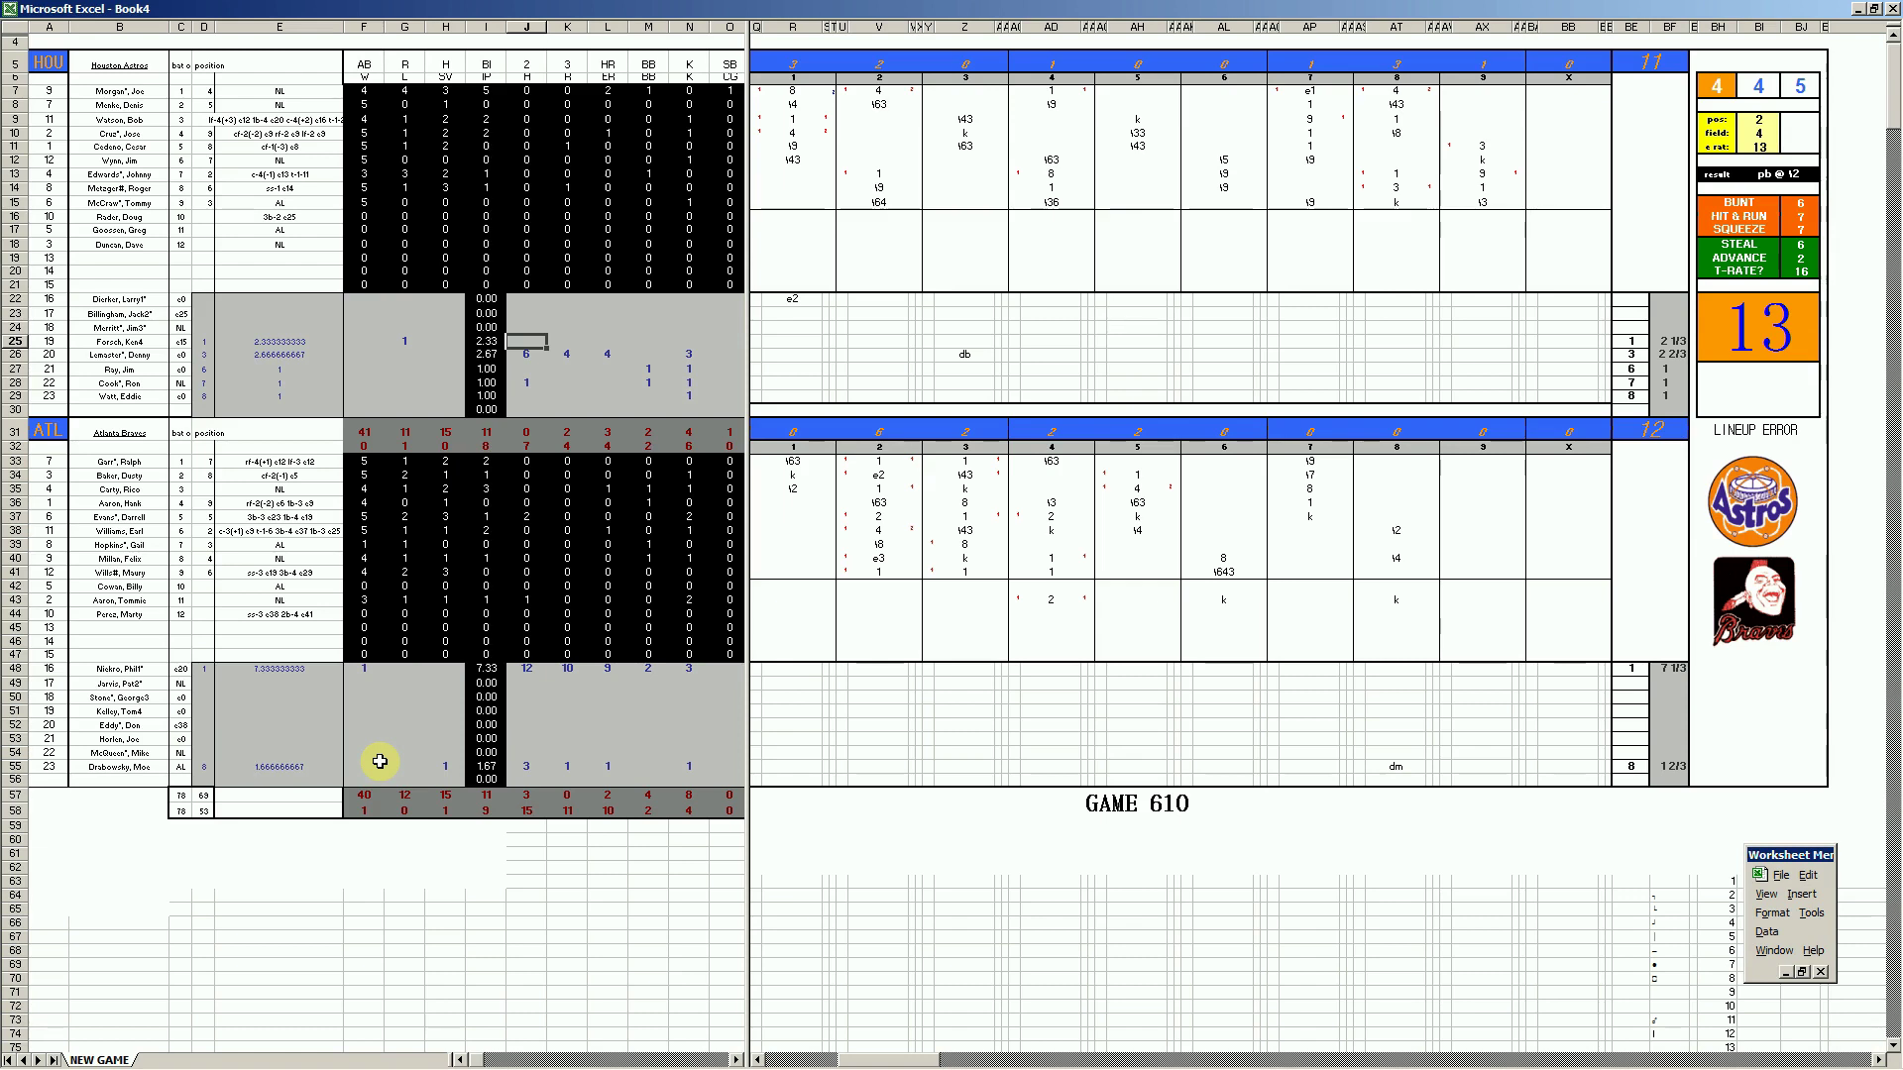
type("8")
key("Tab")
type("8")
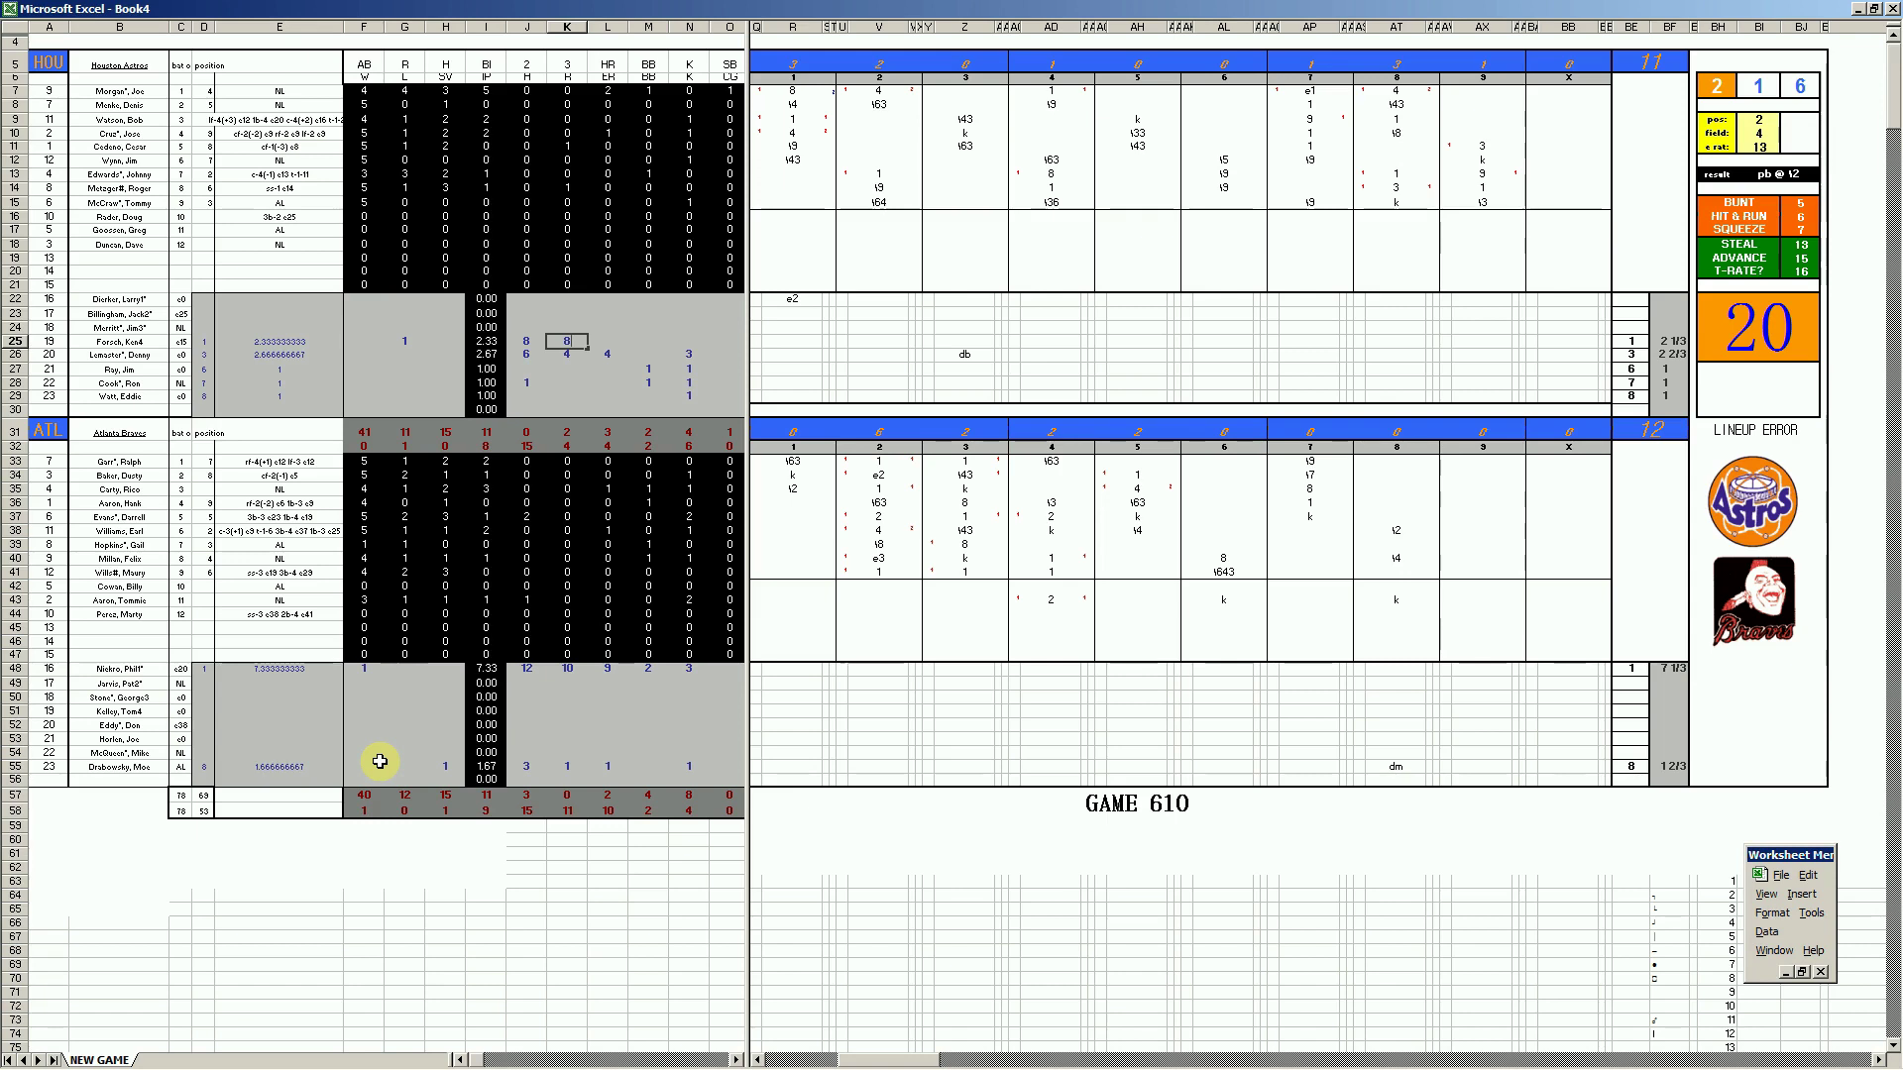
key("Tab")
type("5")
key("Tab")
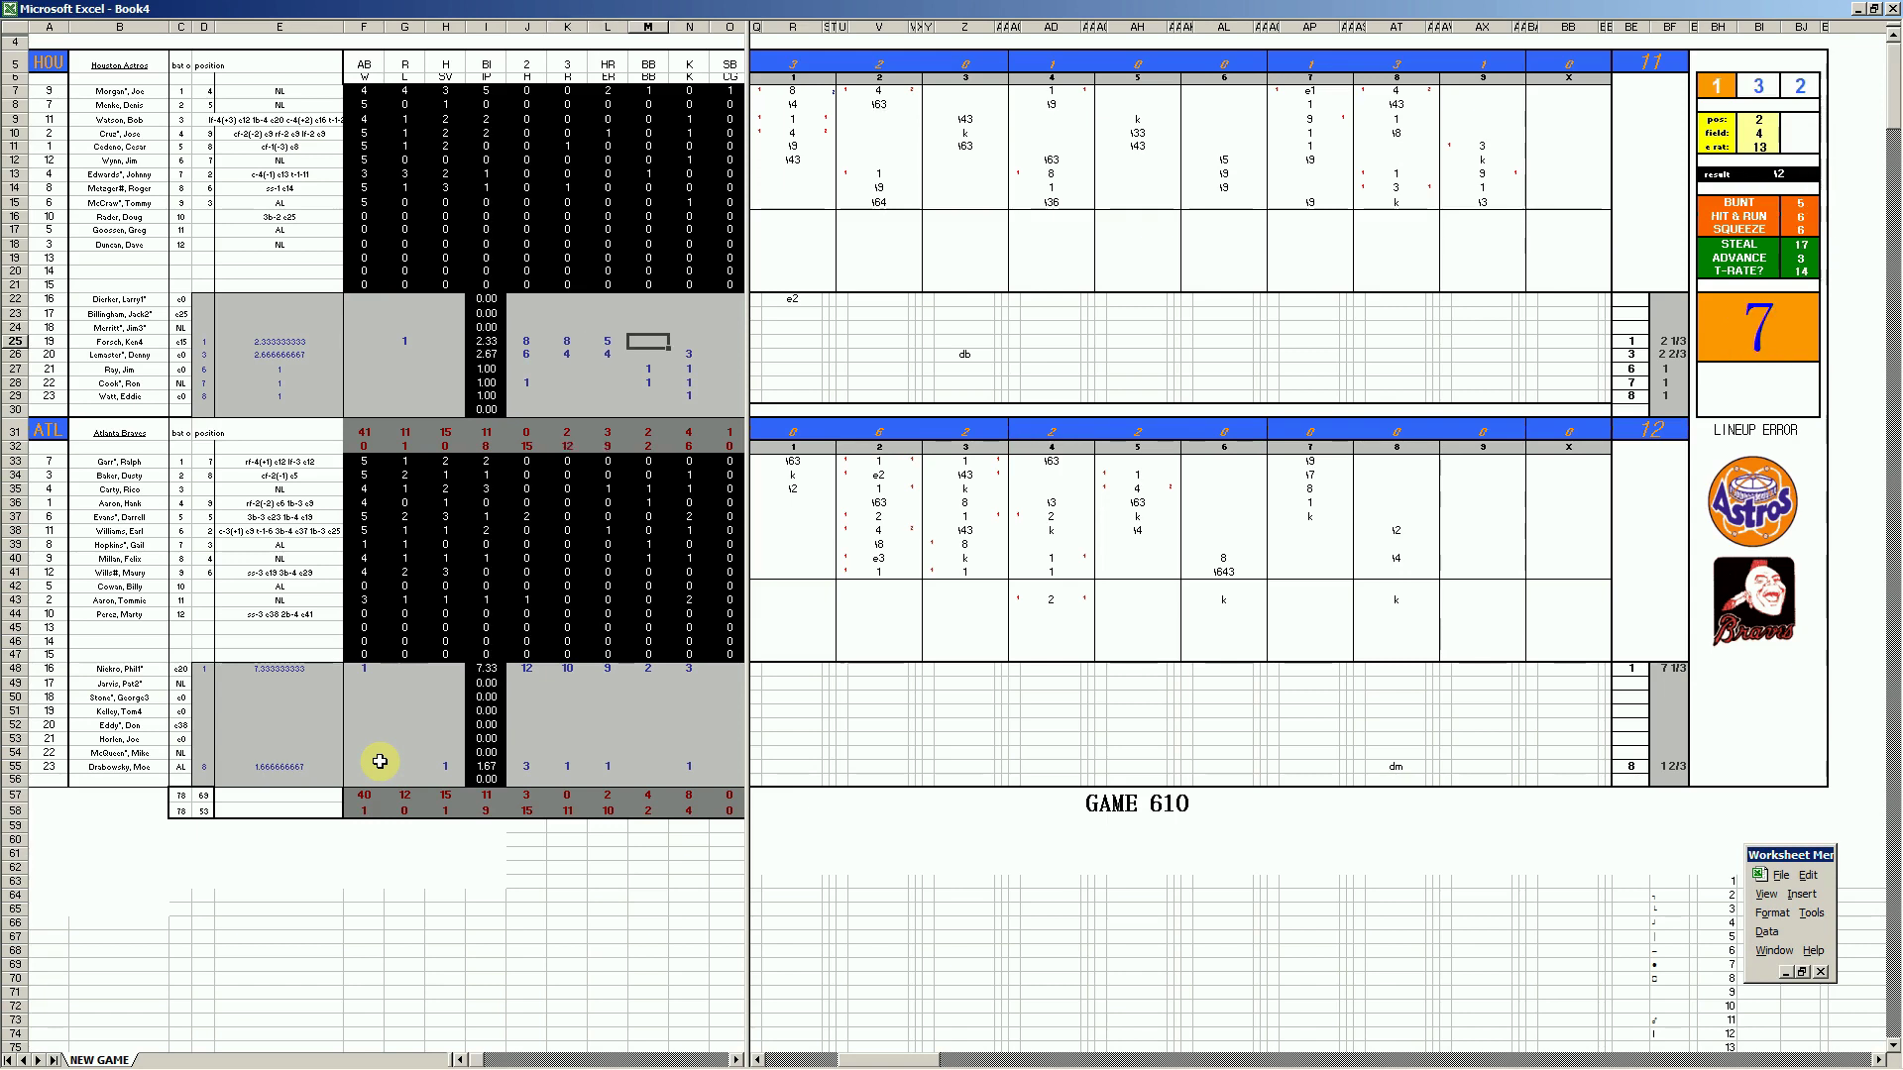
type("2")
key("Tab")
type("2")
key("Return")
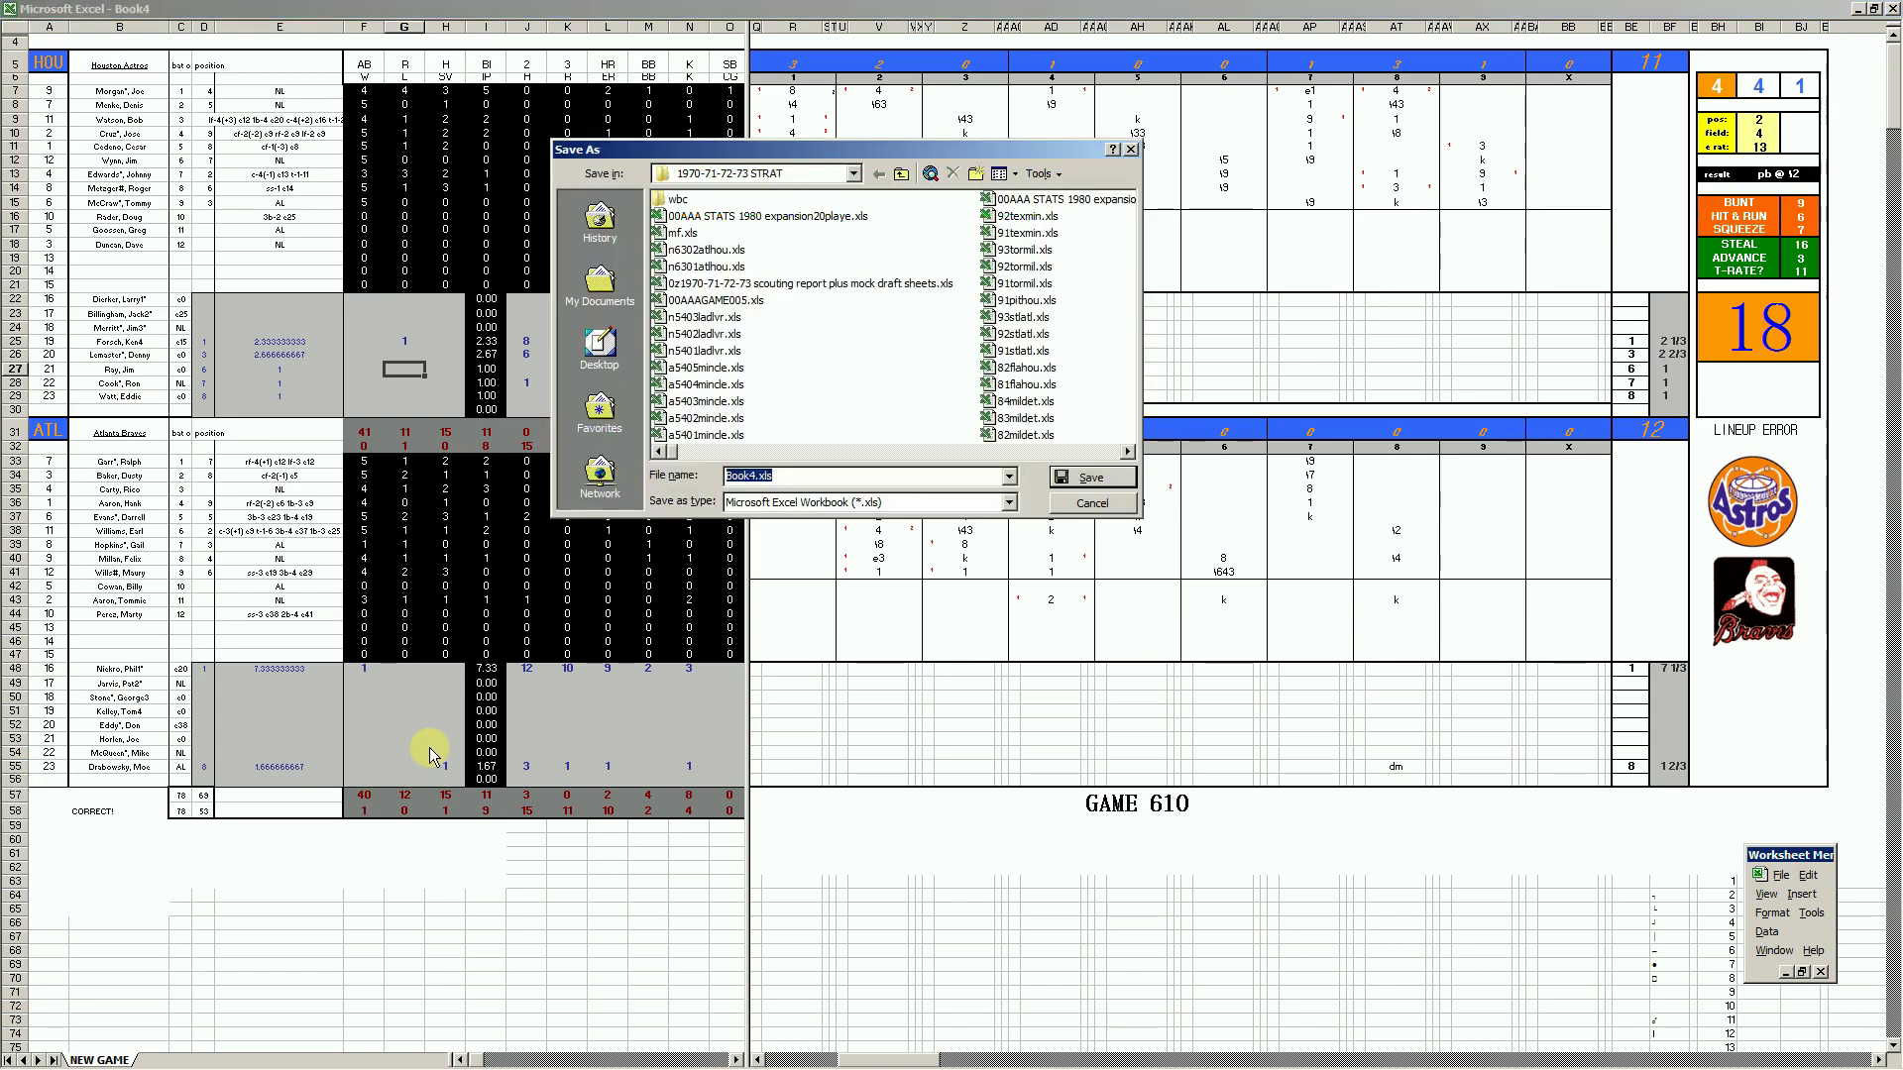
Save the Game 610 workbook as n6303atlhou.xls, adapting the name of the previous Atlanta–Houston game file
left_click(683, 249)
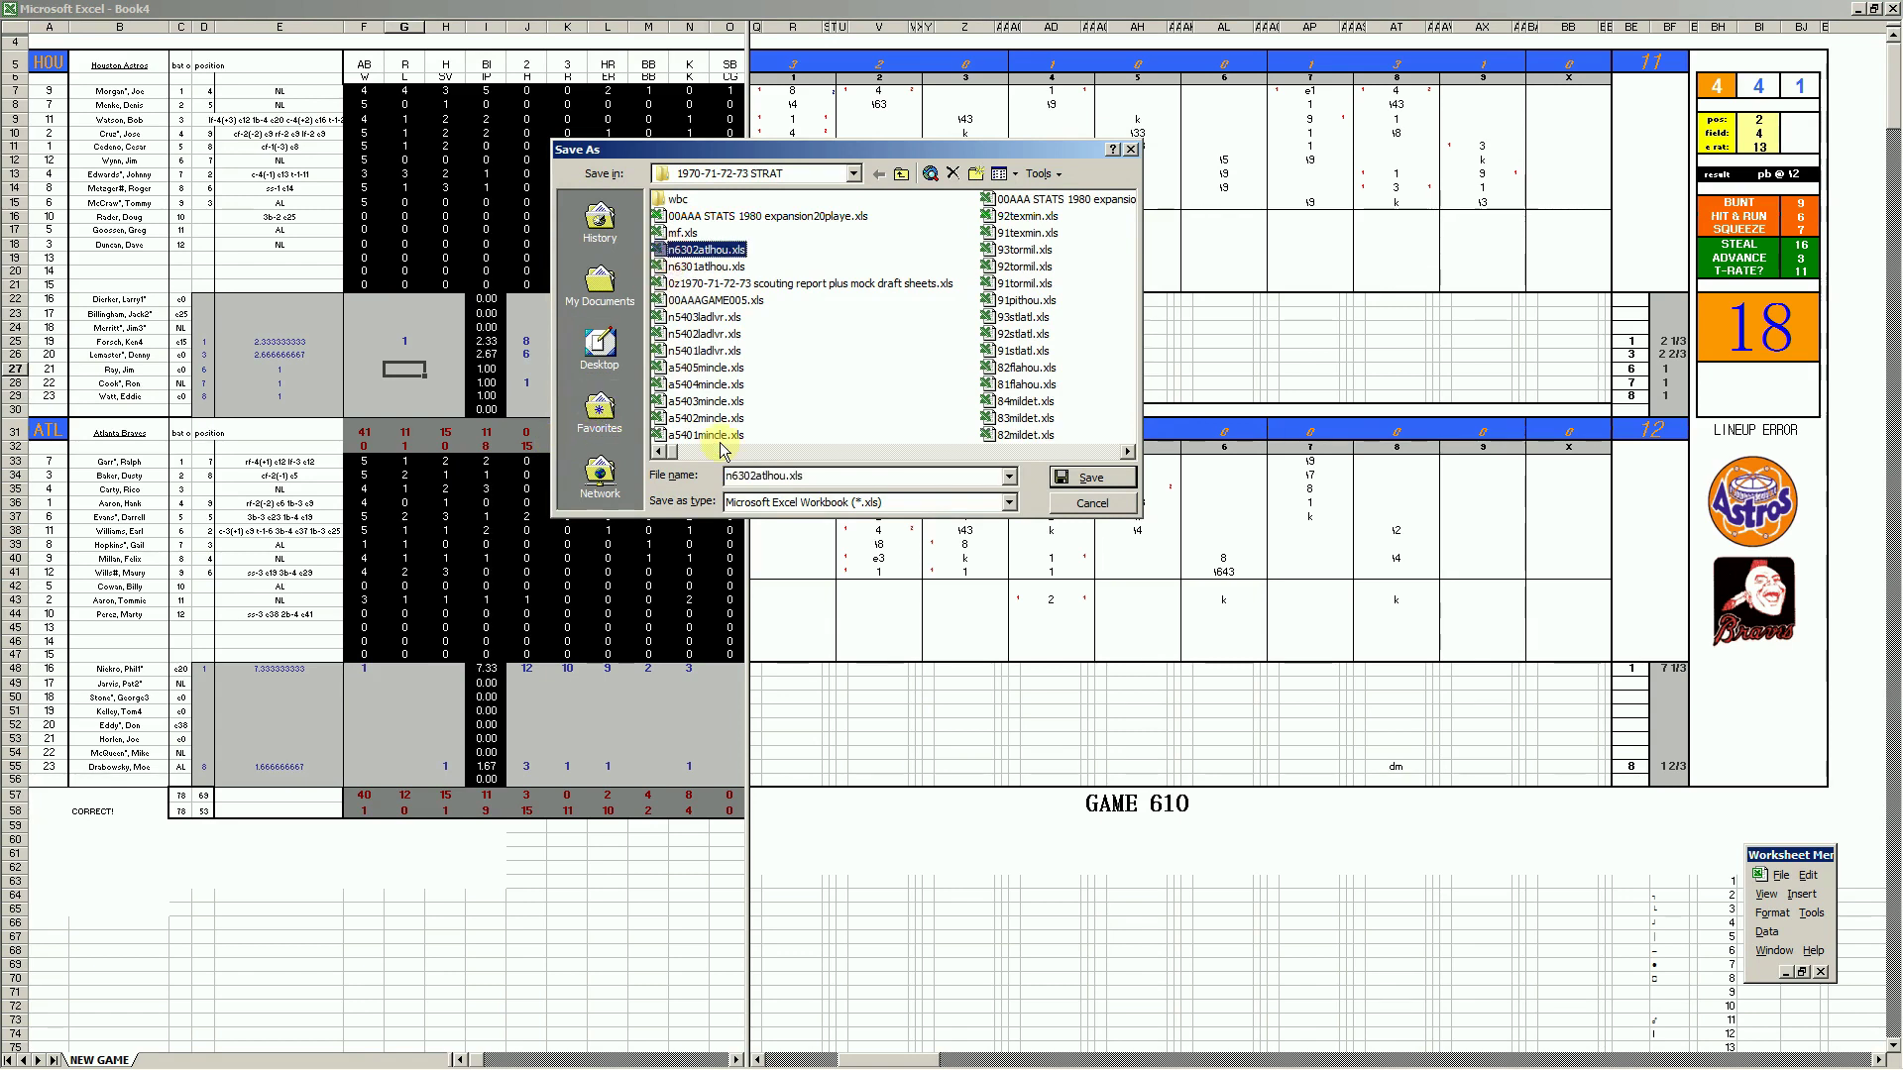
left_click(749, 480)
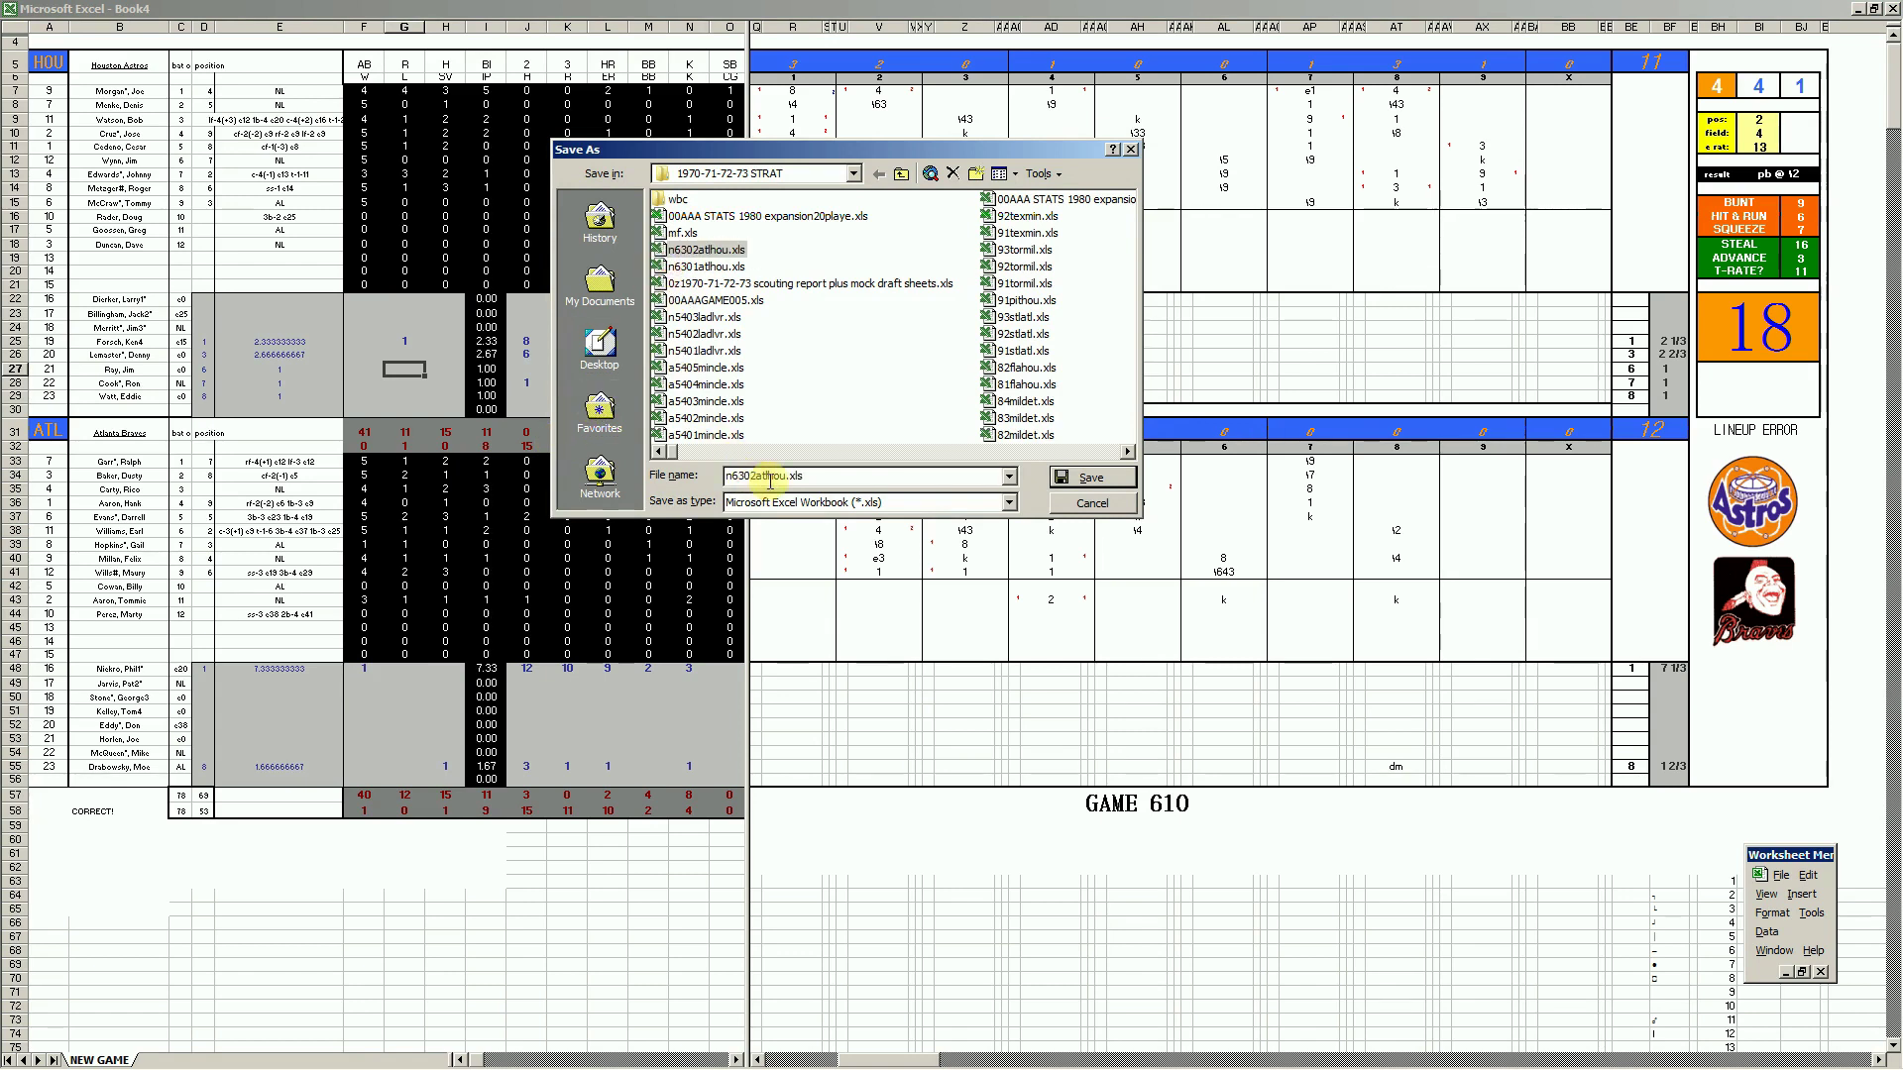
key("BackSpace")
type("3")
key("Return")
Save a further copy of the game workbook as mf.xls, overwriting the existing file
key("F12")
type("mf.xls")
key("Return")
key("y")
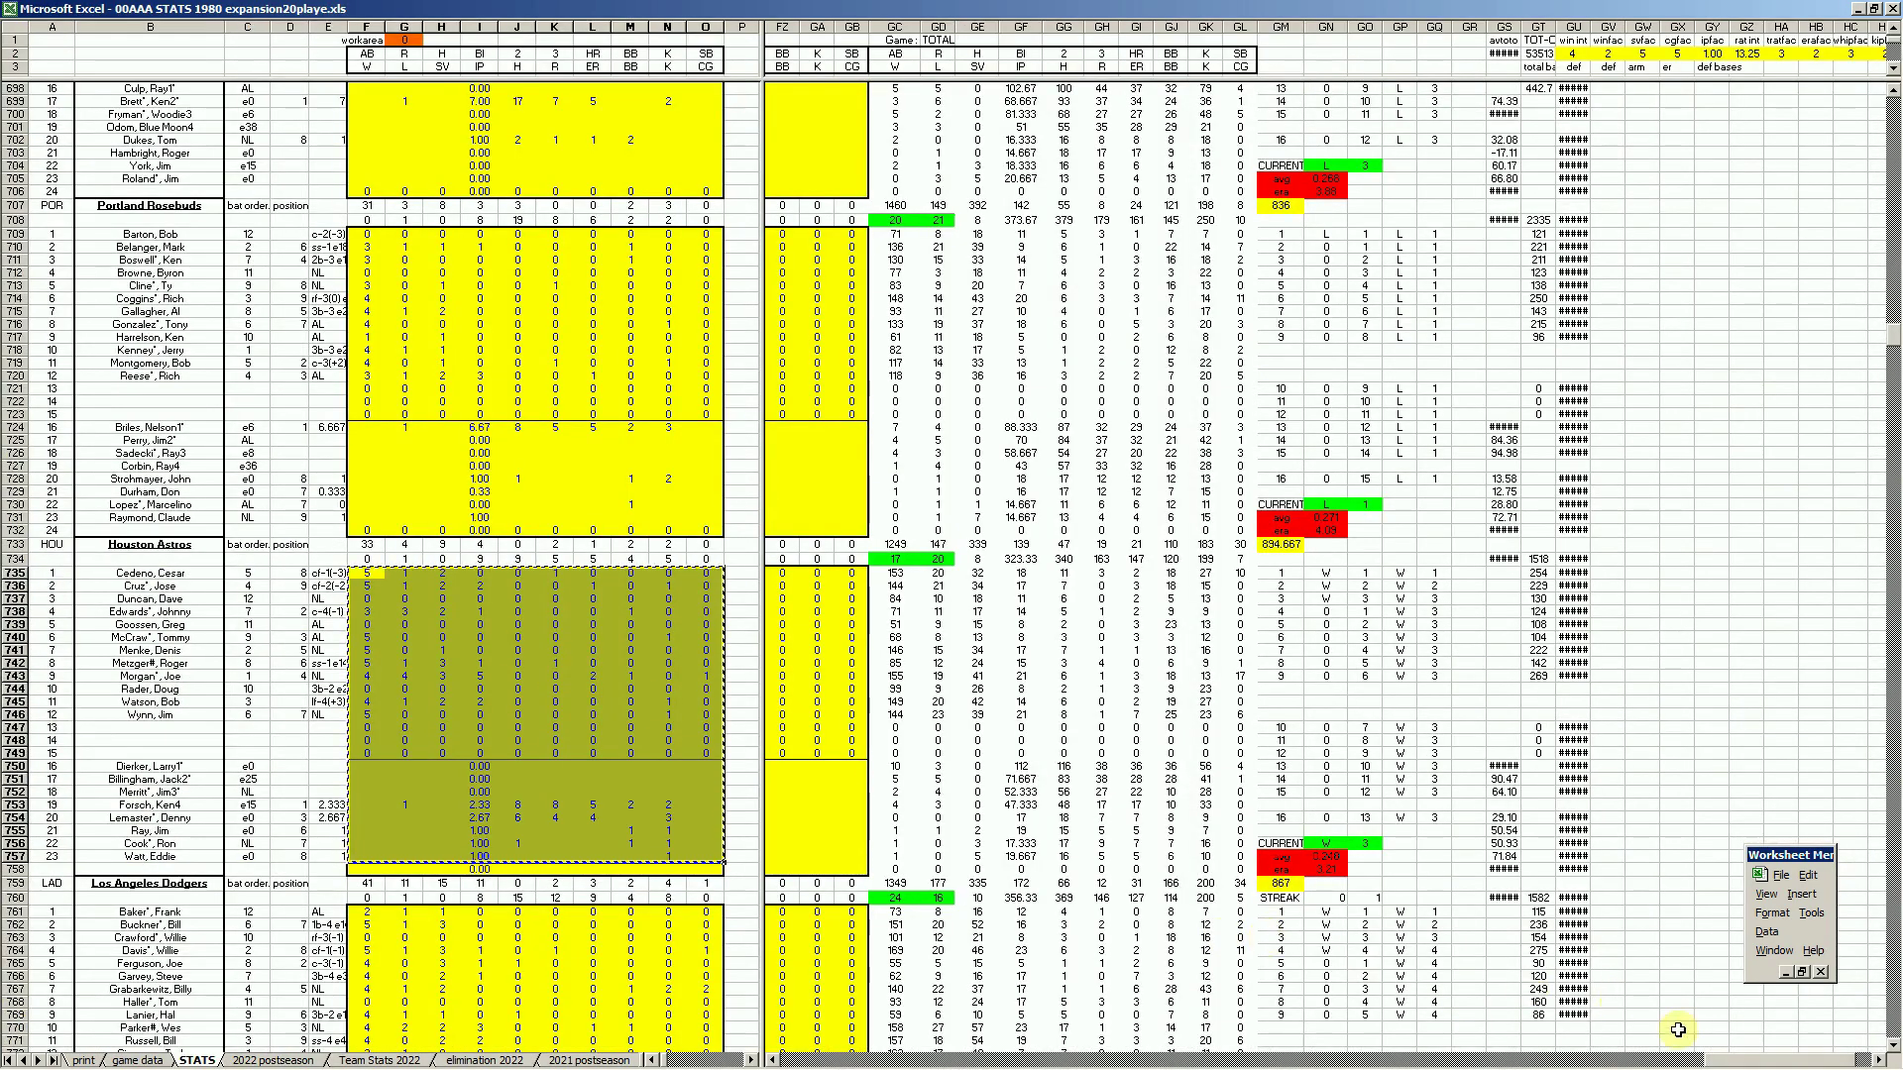
Paste Houston's copied game stats into the team's Game 3 block, starting at cell BC735 of the STATS sheet
left_click_drag(1719, 1058, 1116, 1059)
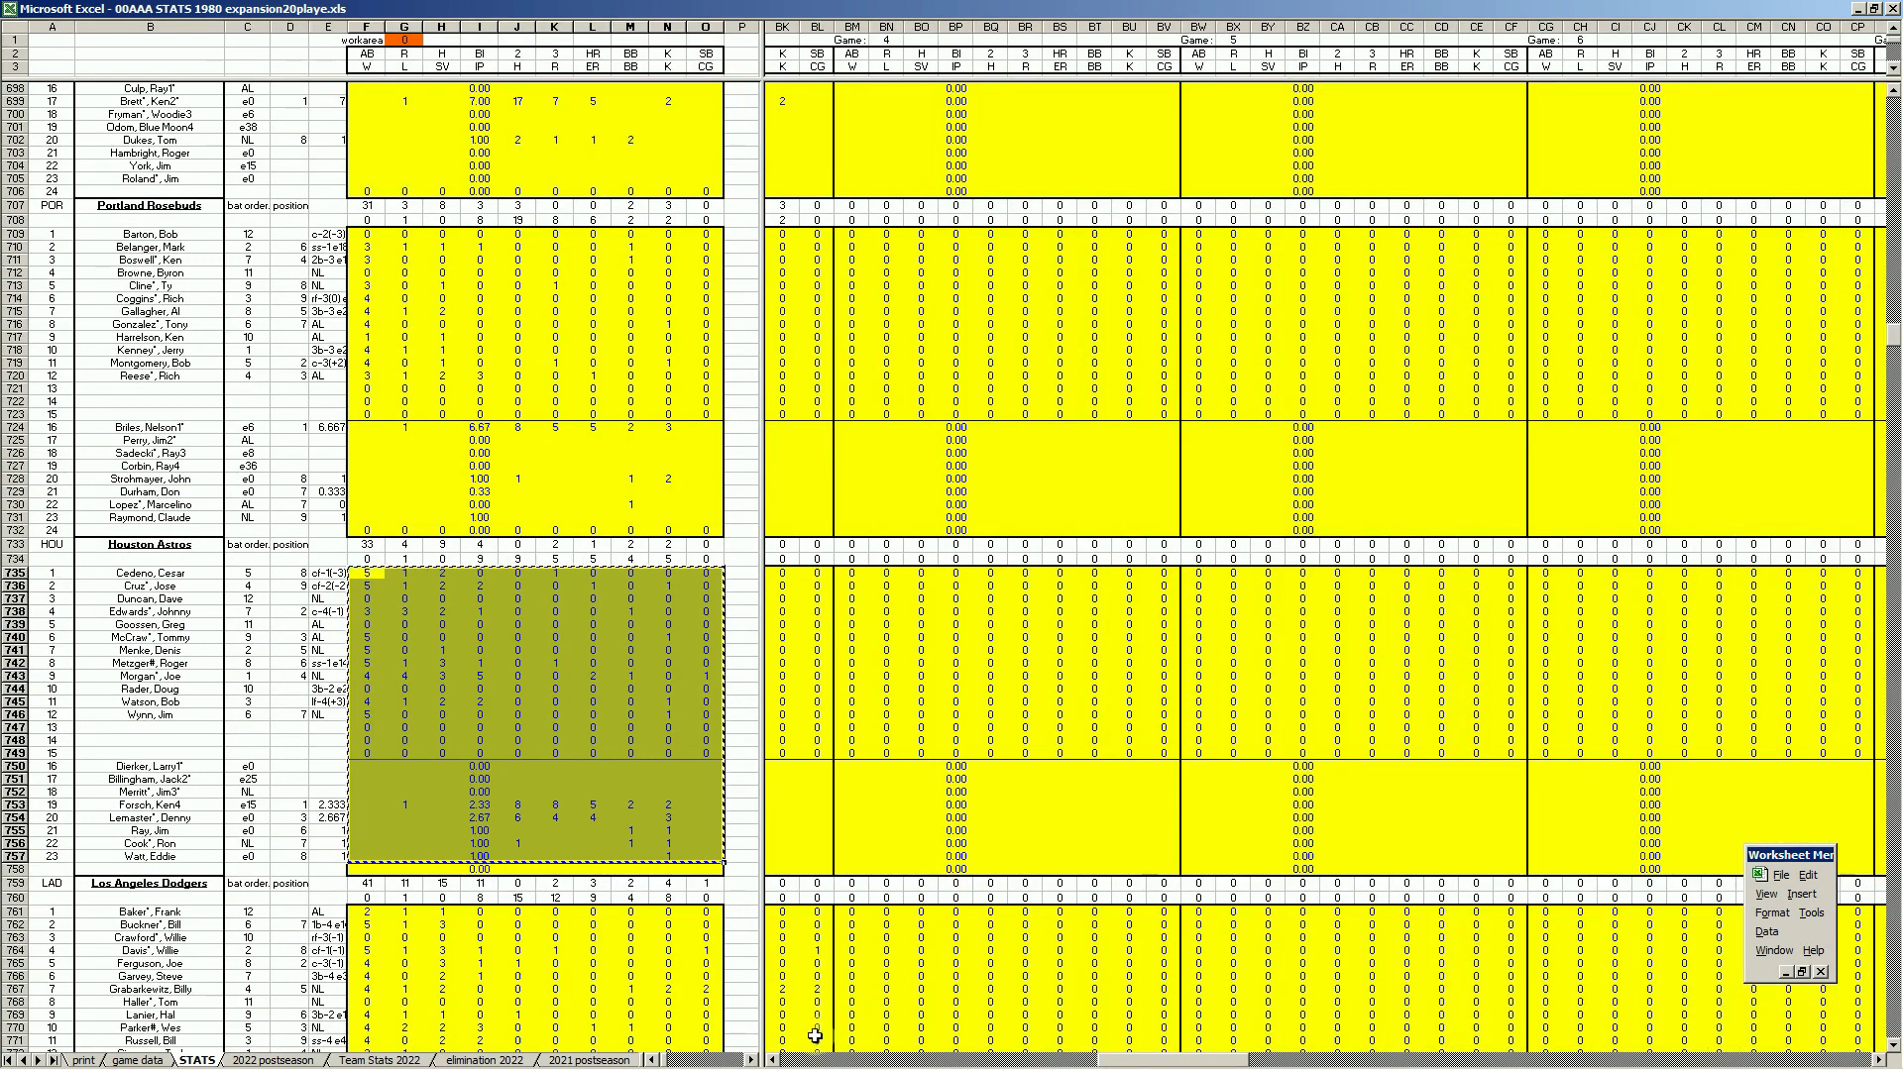
left_click(776, 1061)
left_click(776, 1060)
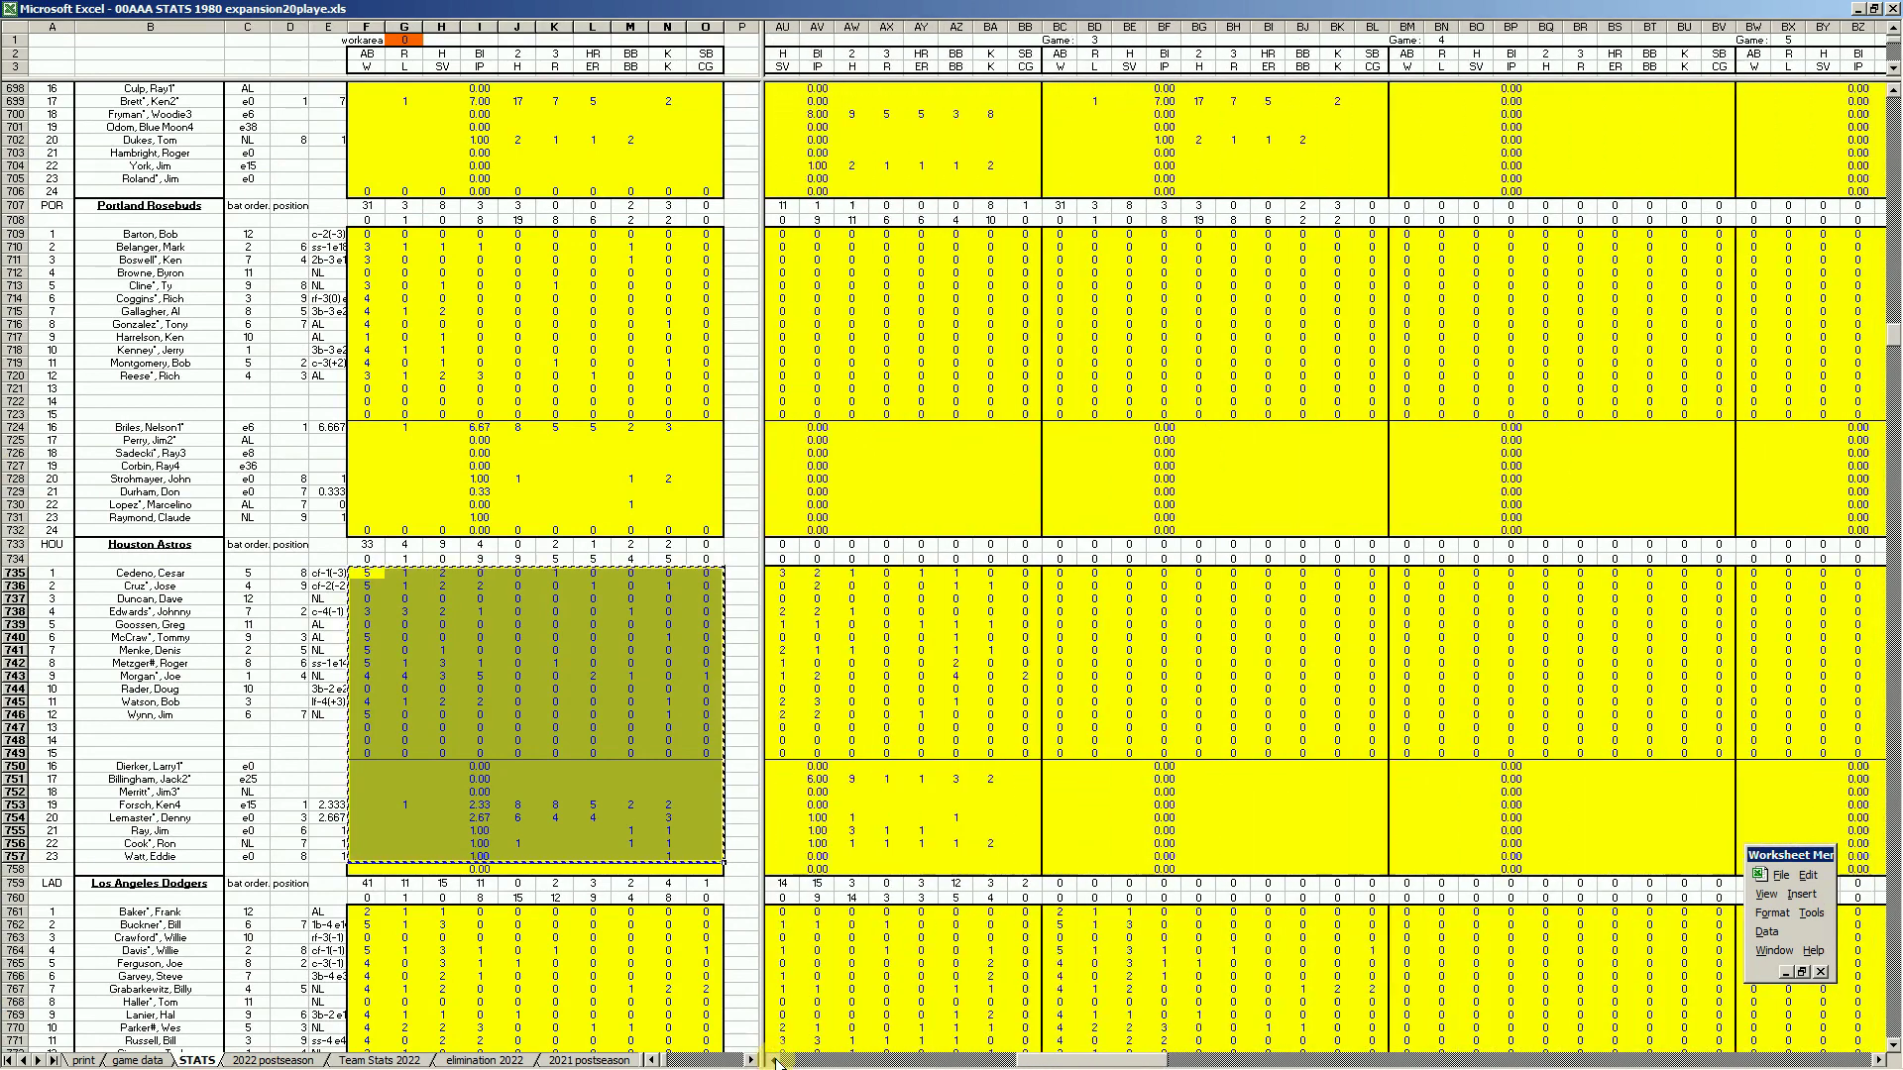
right_click(1096, 580)
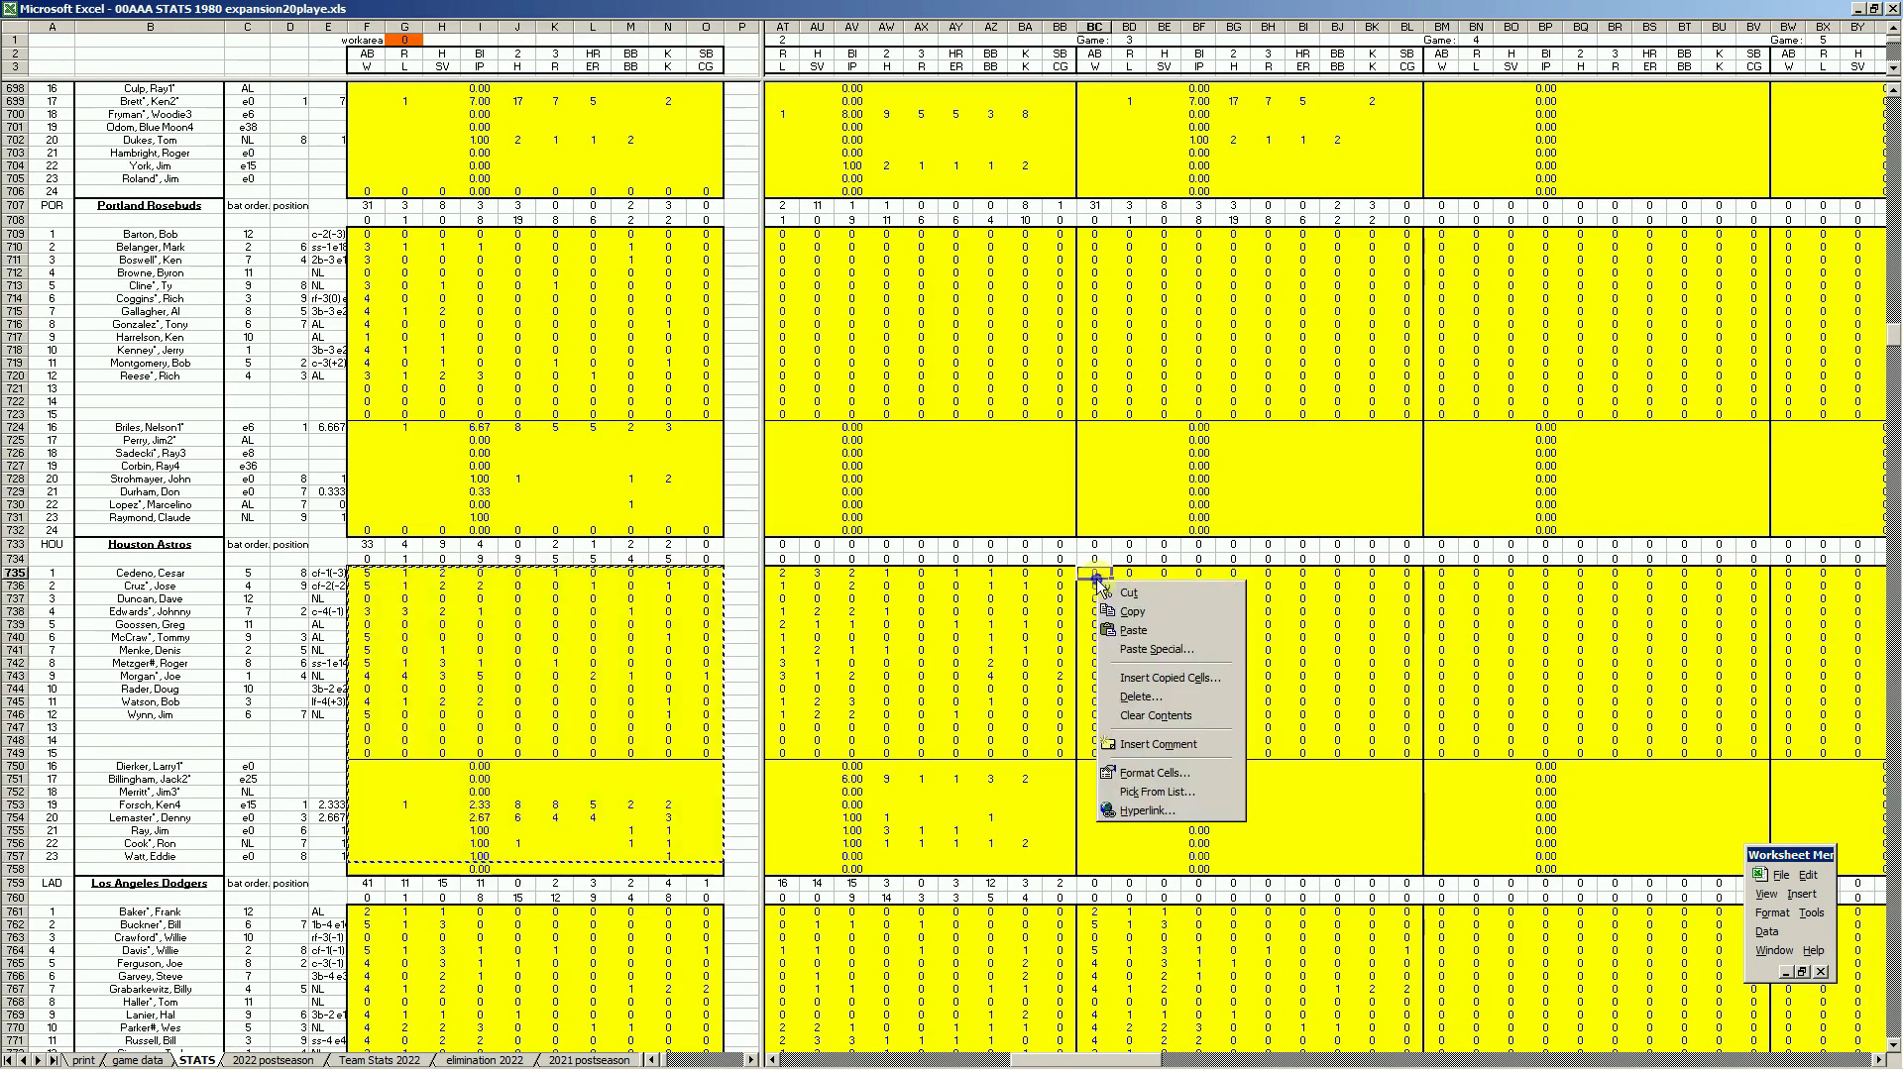
left_click(1120, 628)
Copy Atlanta's game stats from the work area and paste them into the team's Game 3 block, starting at cell BC449
left_click(632, 743)
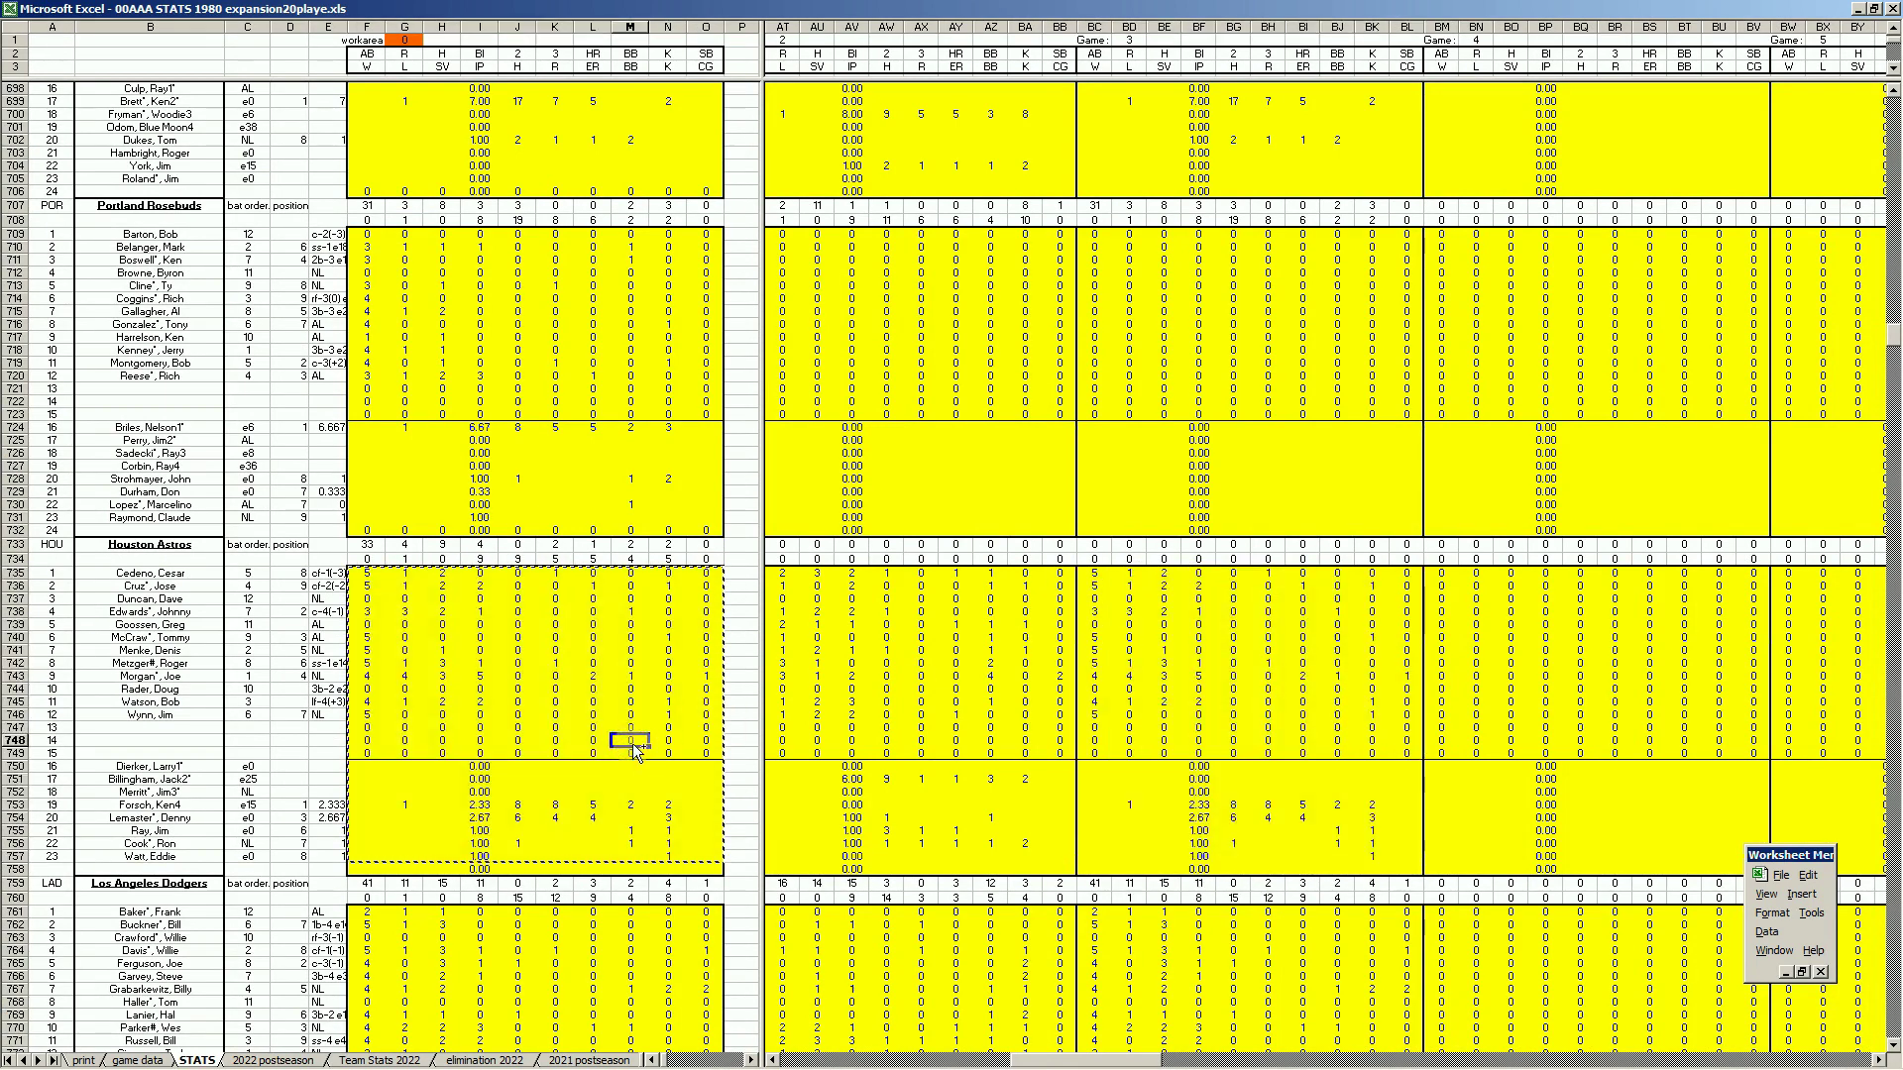
key("ctrl+e")
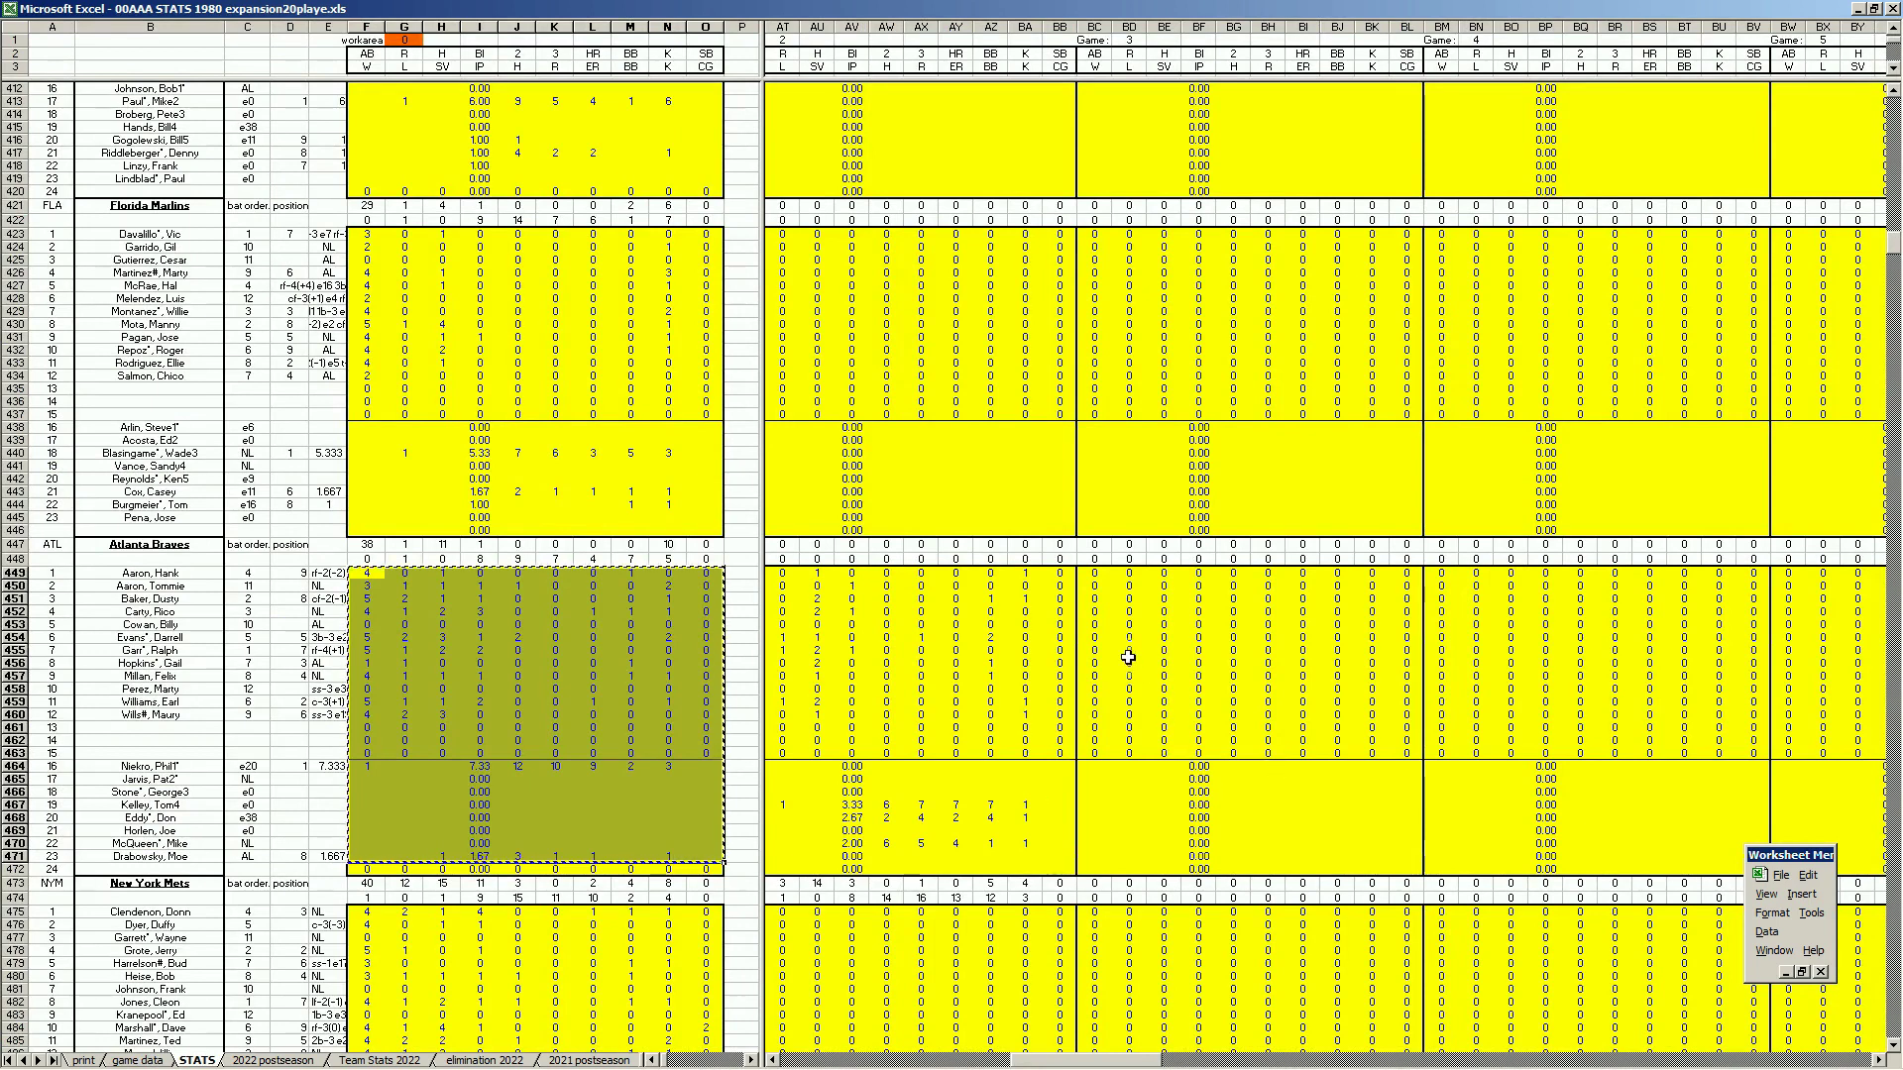
right_click(1095, 576)
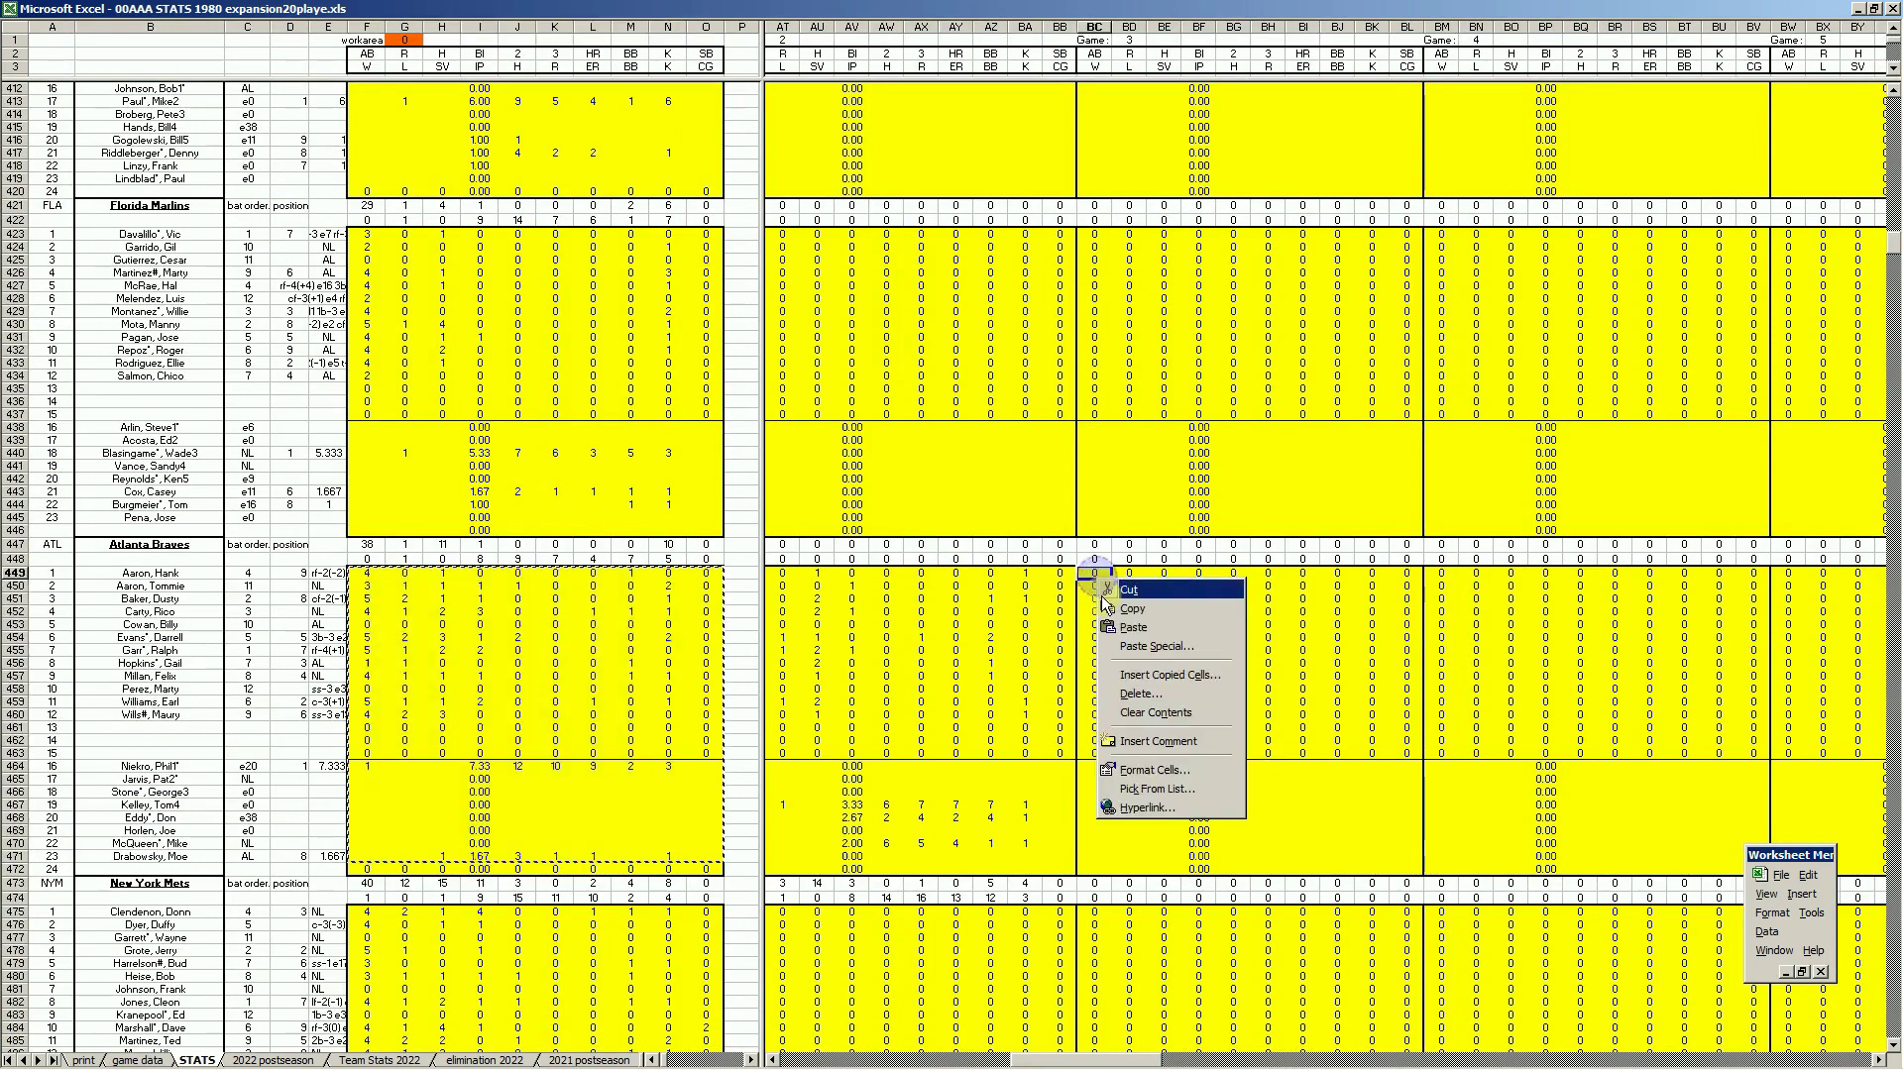
left_click(1128, 628)
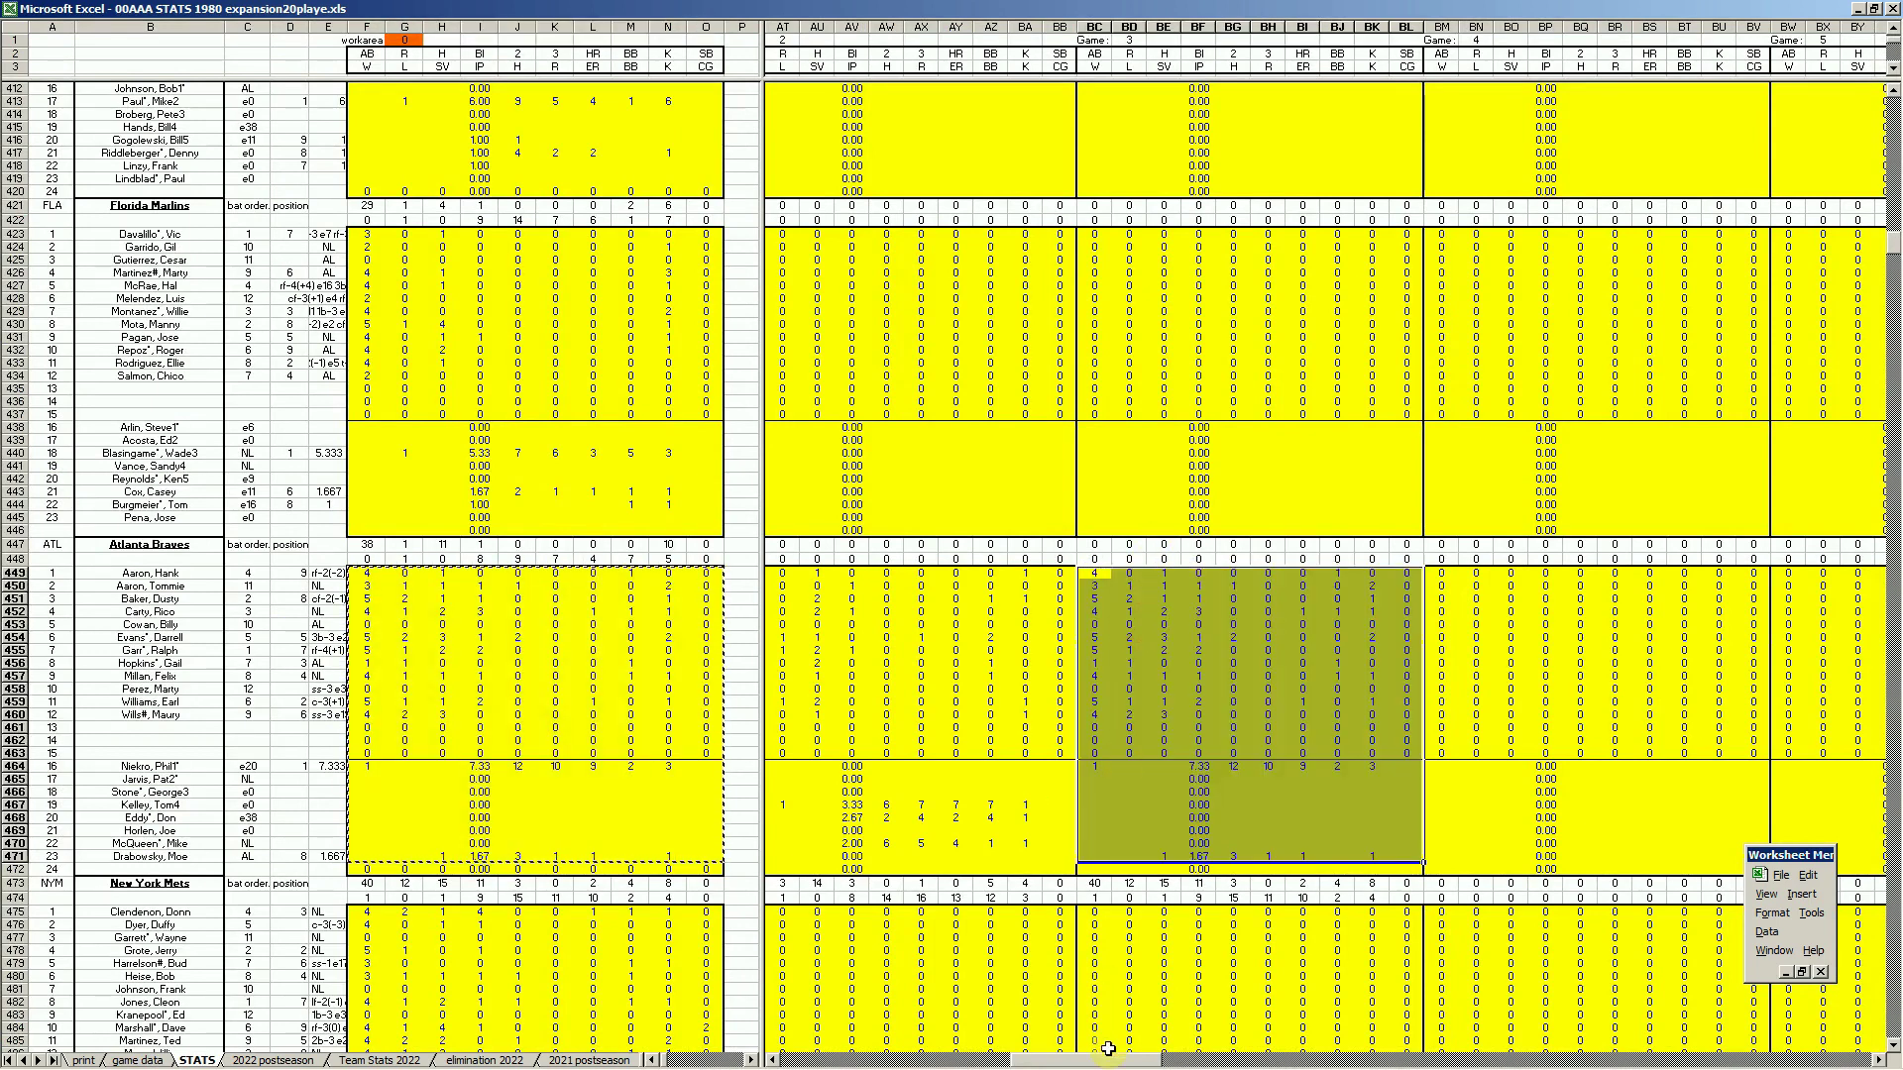
Examine Atlanta's player totals and win-loss record in the TOTAL block of the STATS sheet
left_click_drag(1114, 1061, 1783, 1062)
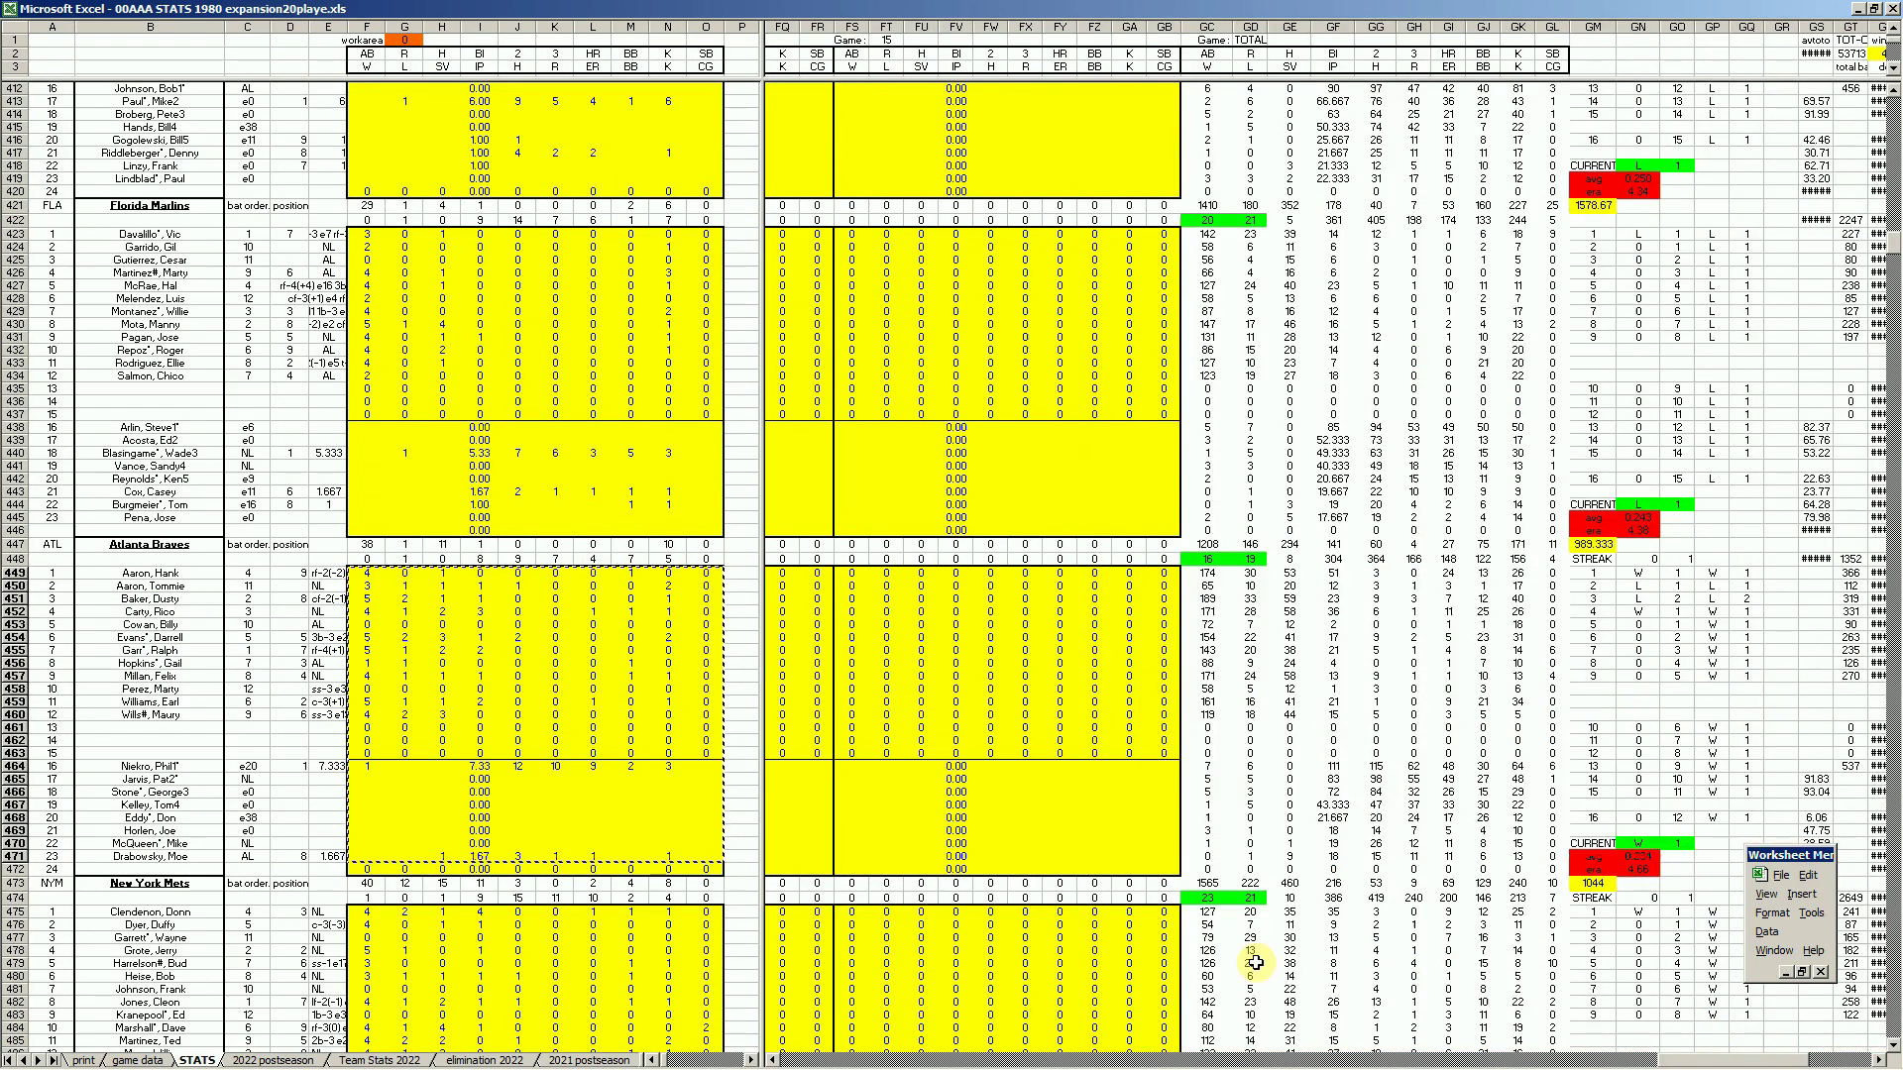
left_click(1868, 1059)
left_click(1868, 1059)
left_click(1868, 1059)
left_click(1870, 1059)
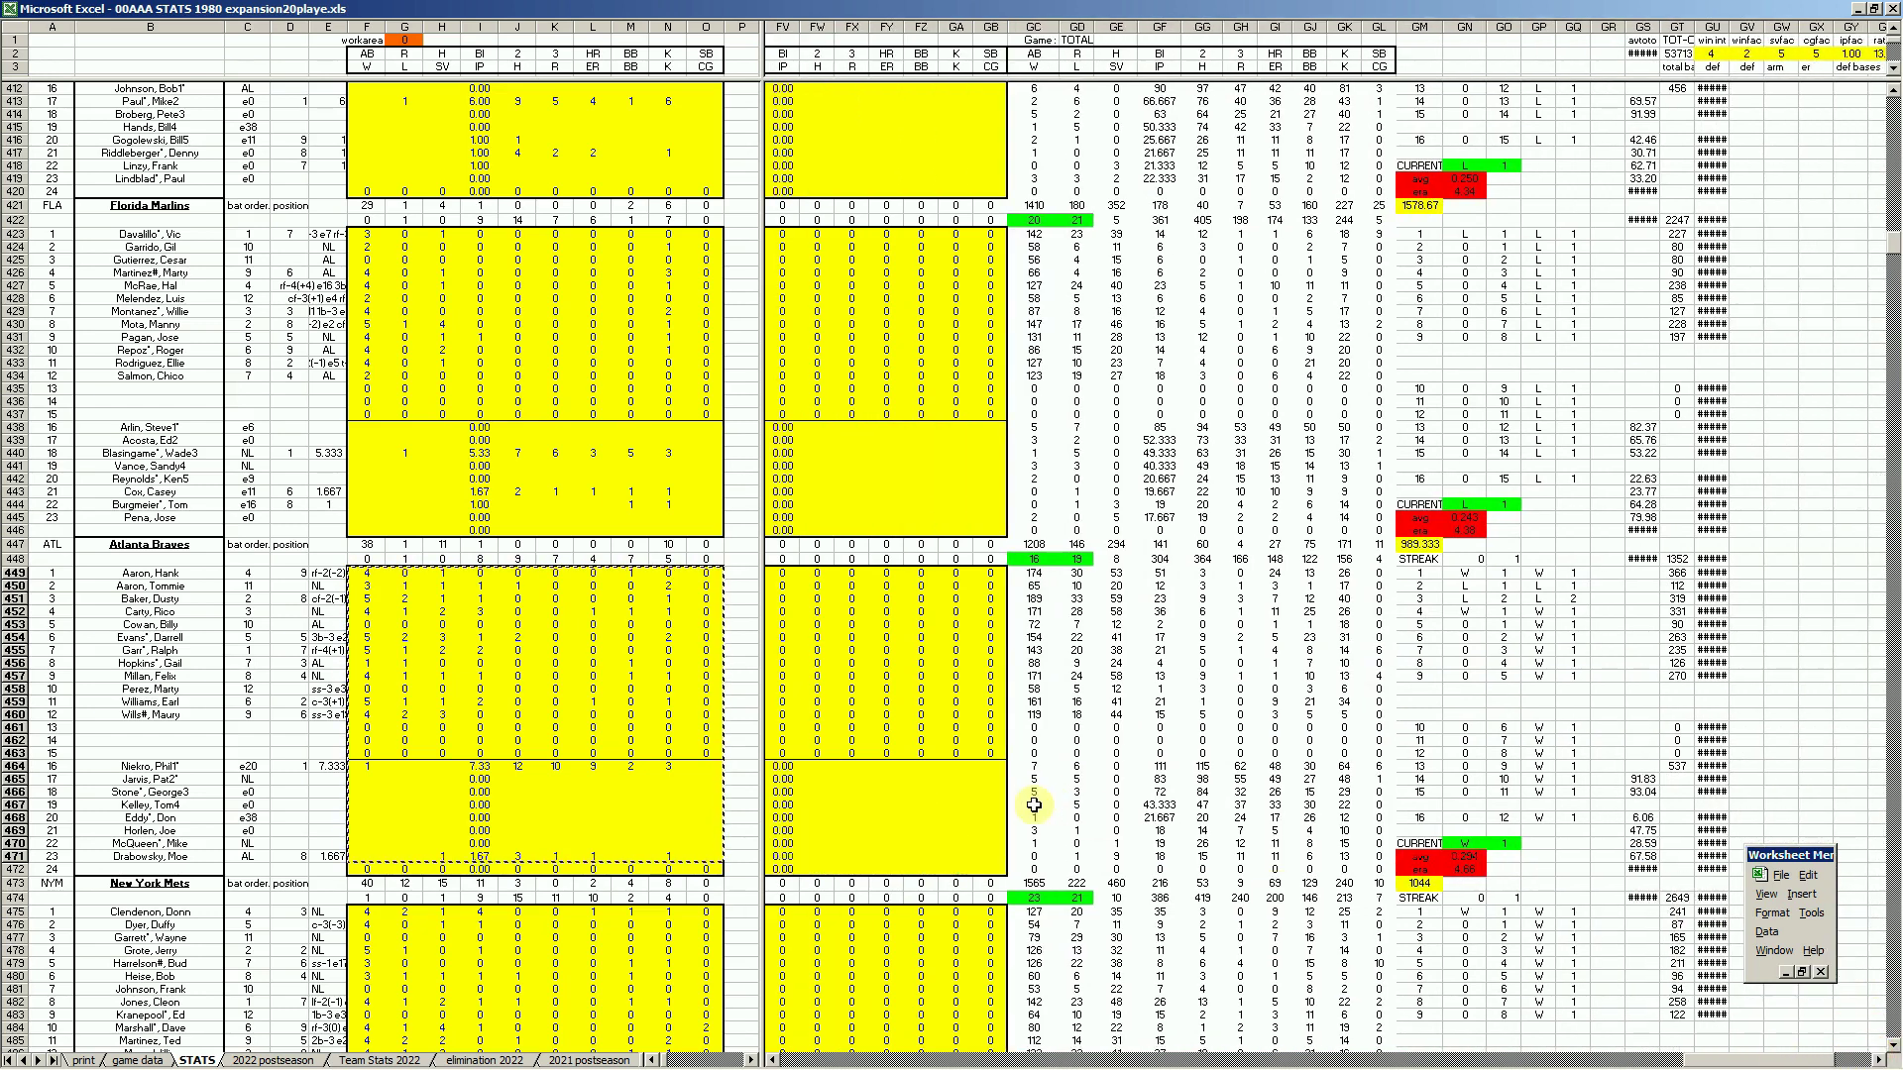
left_click(1871, 1059)
left_click(1871, 1059)
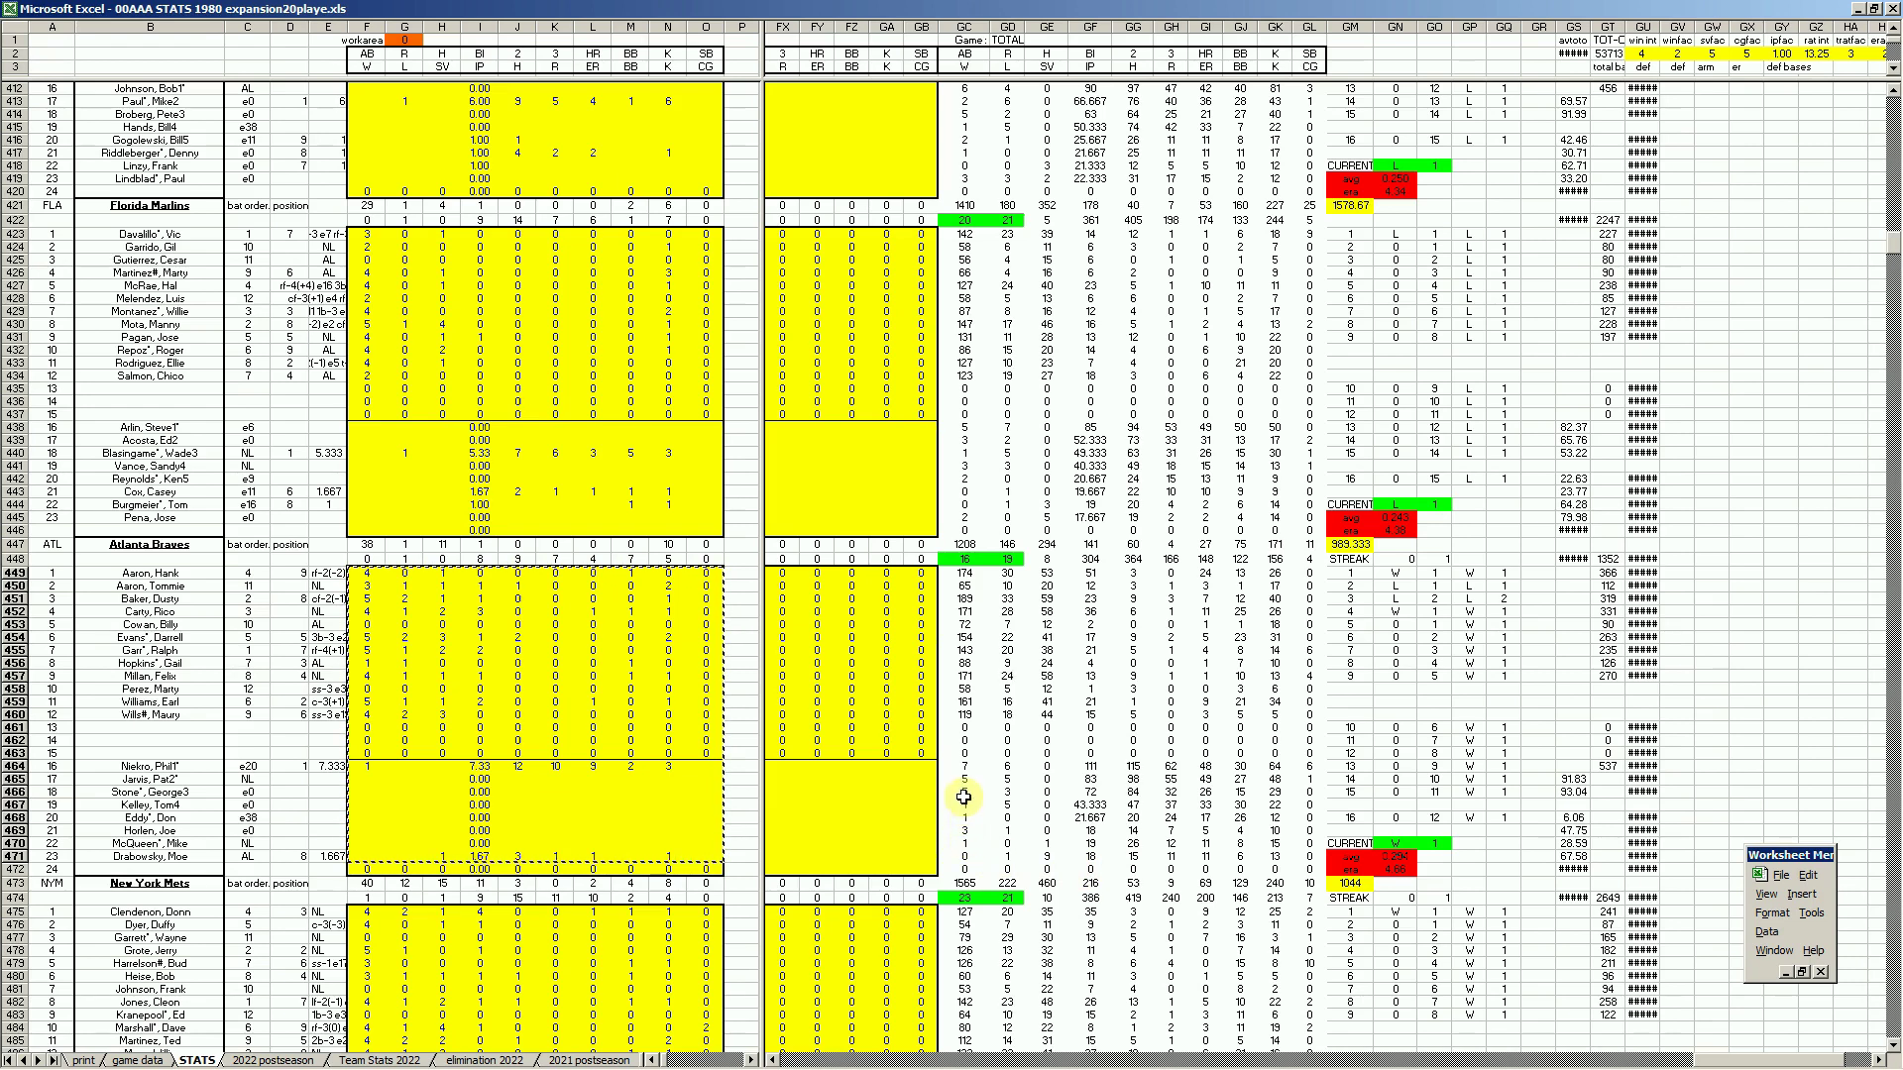
Calculate the Atlanta row 466 pitcher's ERA with +26*9/72 in cell GA466, and undo the entry
left_click(885, 790)
double_click(881, 791)
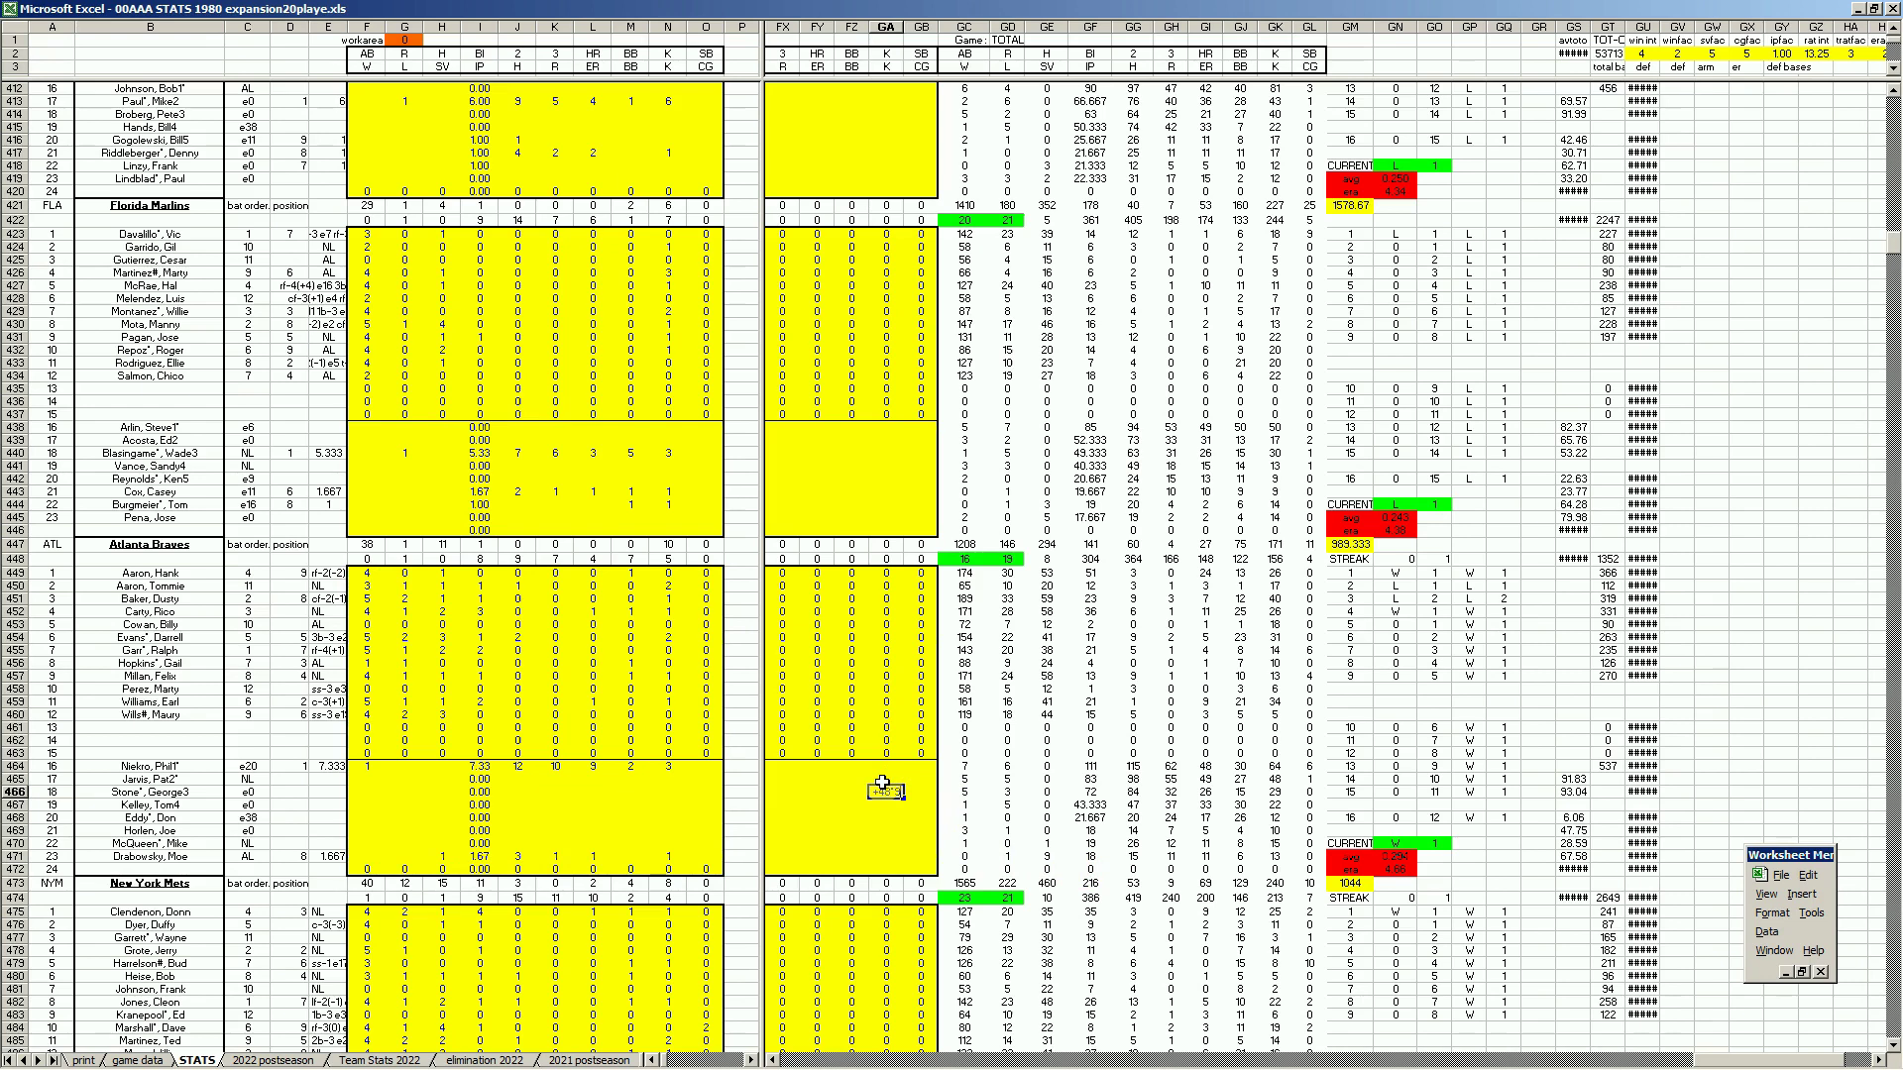
key("Return")
key("Up")
key("Return")
key("Up")
key("Delete")
type("+26*9/72")
key("Return")
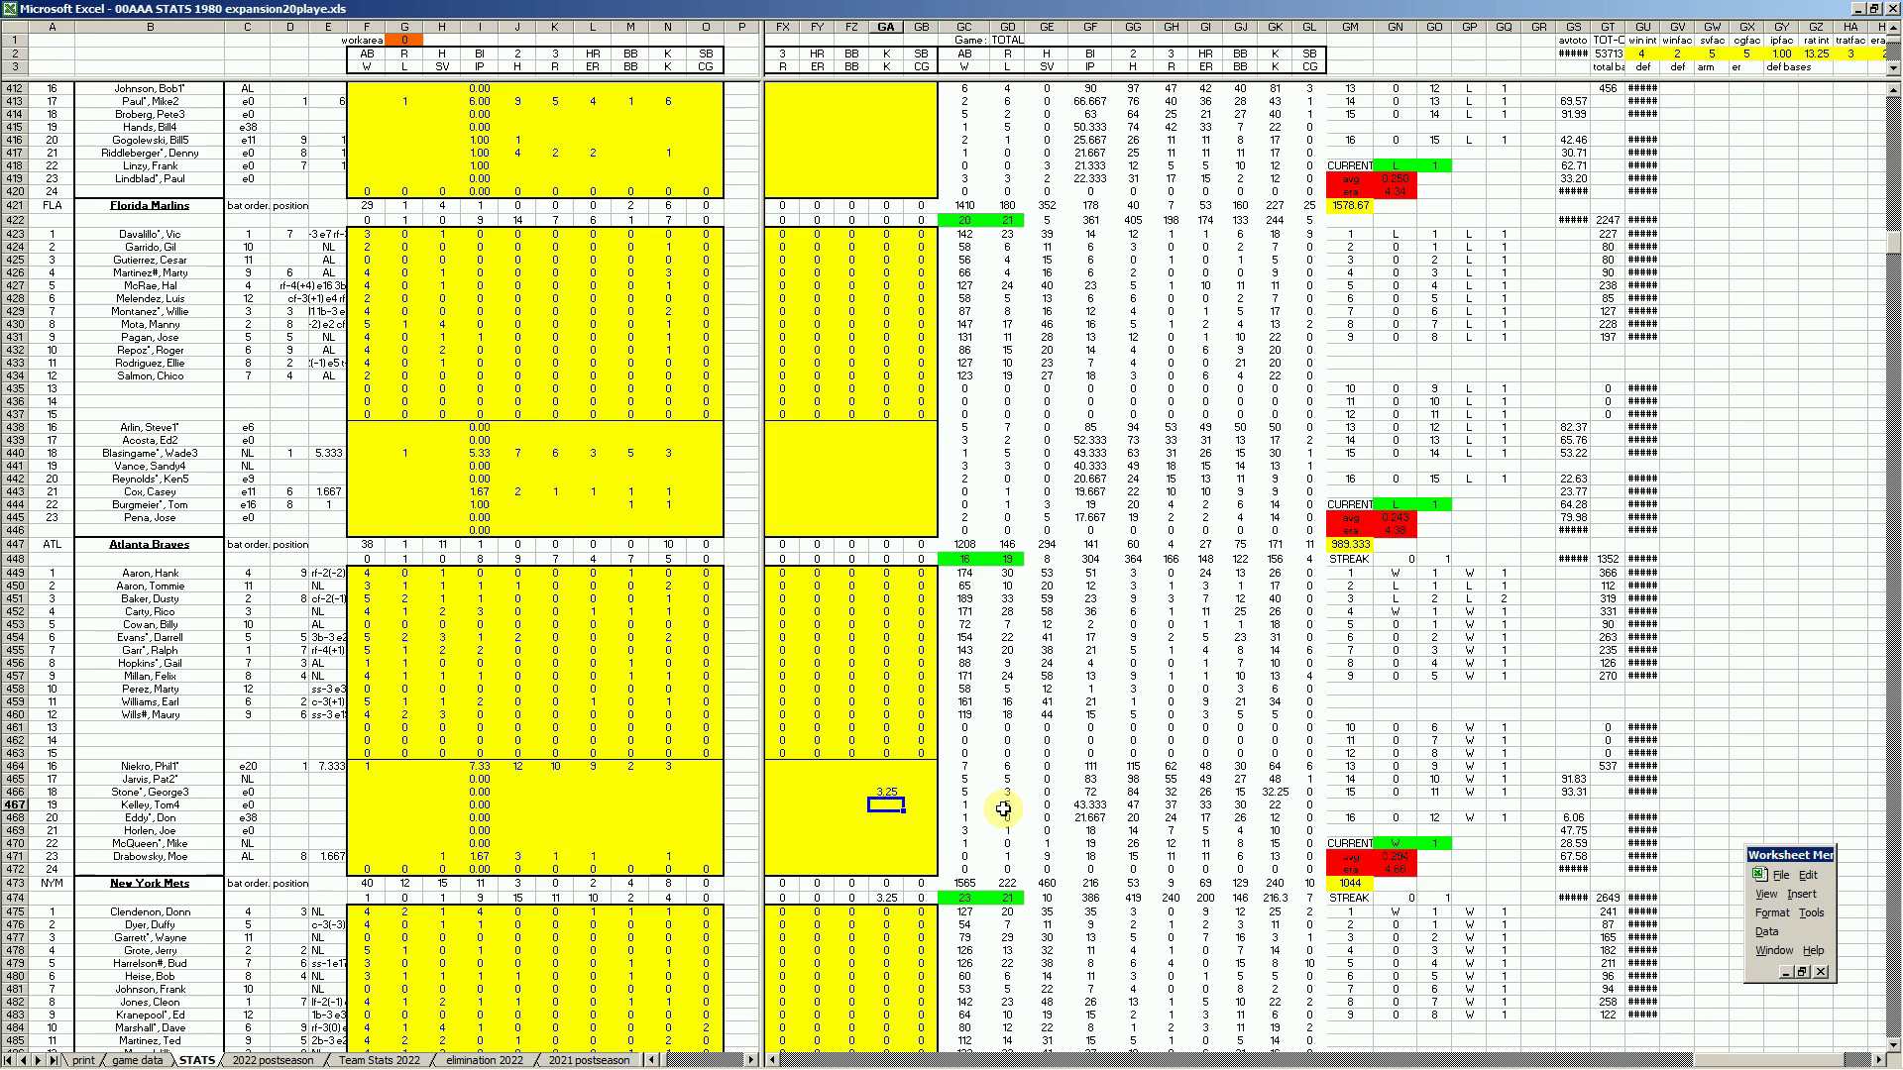
key("ctrl+z")
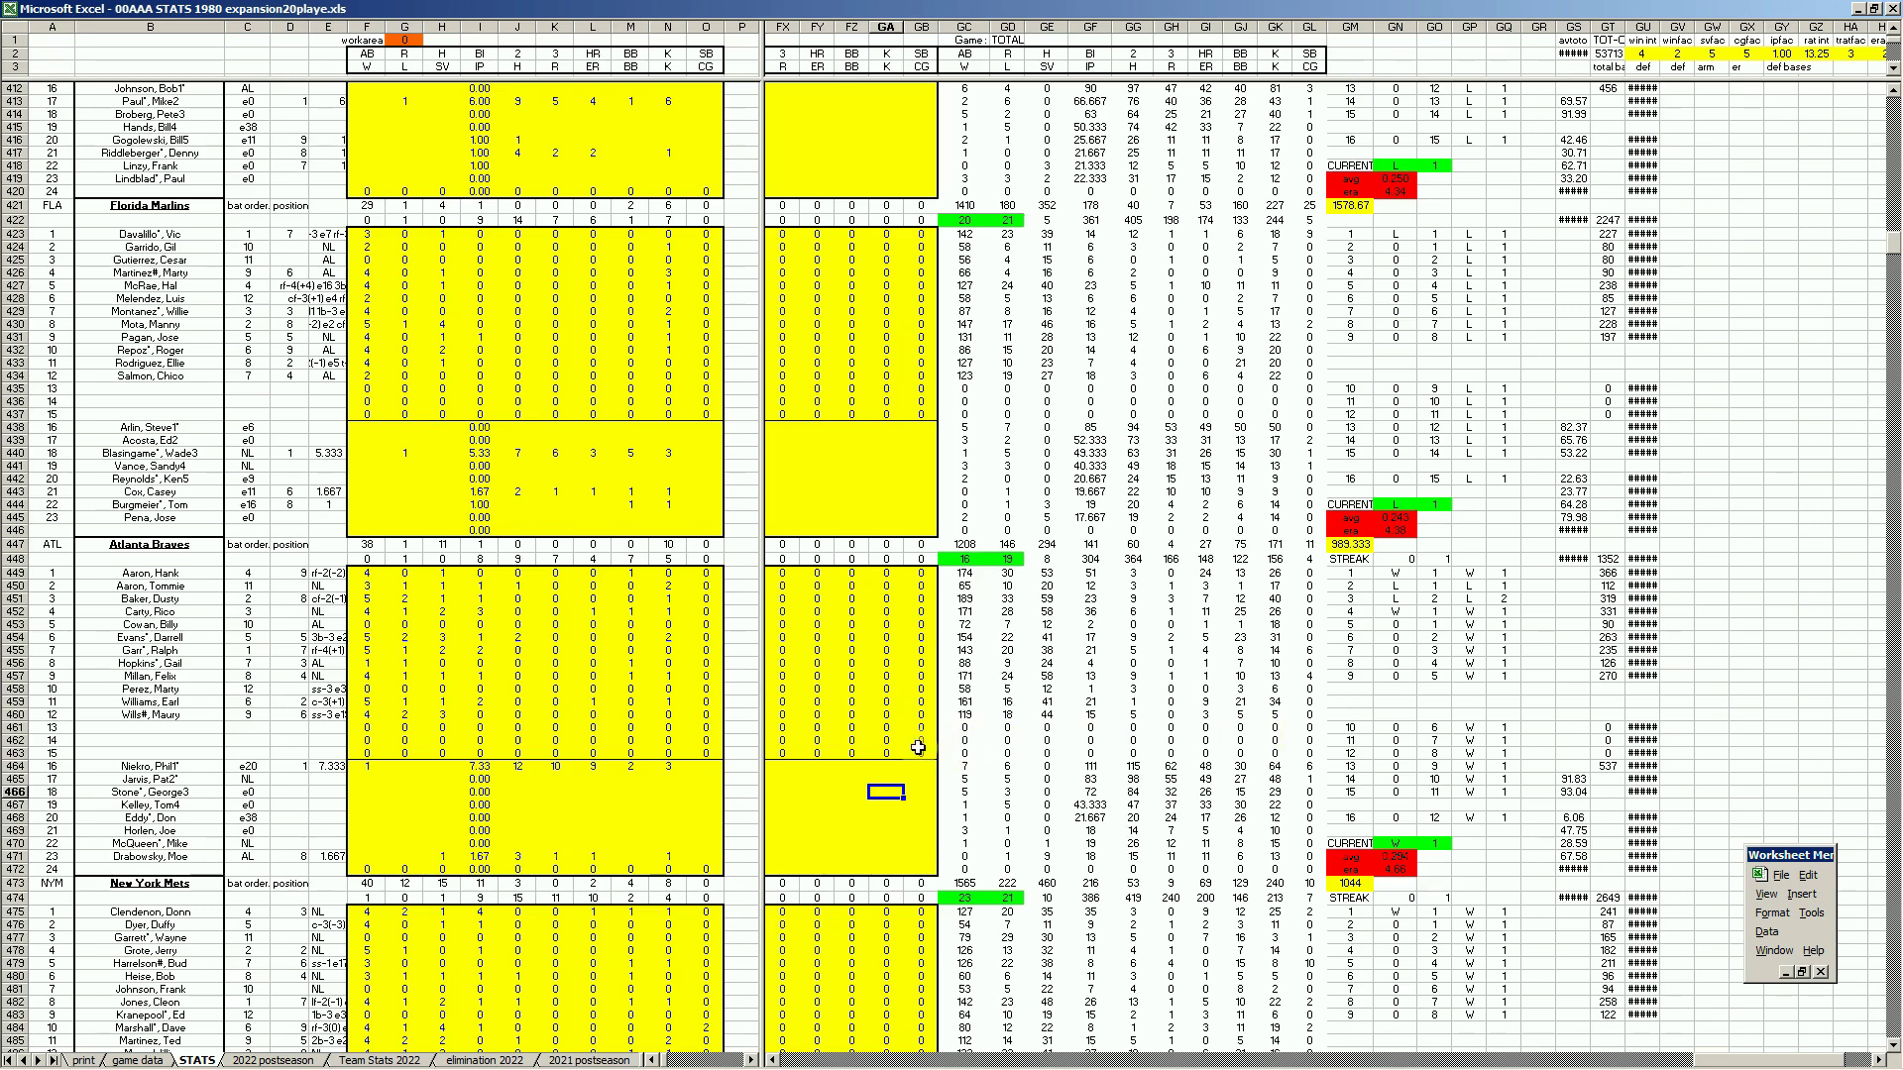
Enter a scratch formula in cell GB751 beside Houston's pitching totals, and clear the cell again
left_click(888, 742)
key("Page_Down")
key("Page_Down")
key("Page_Down")
key("Page_Down")
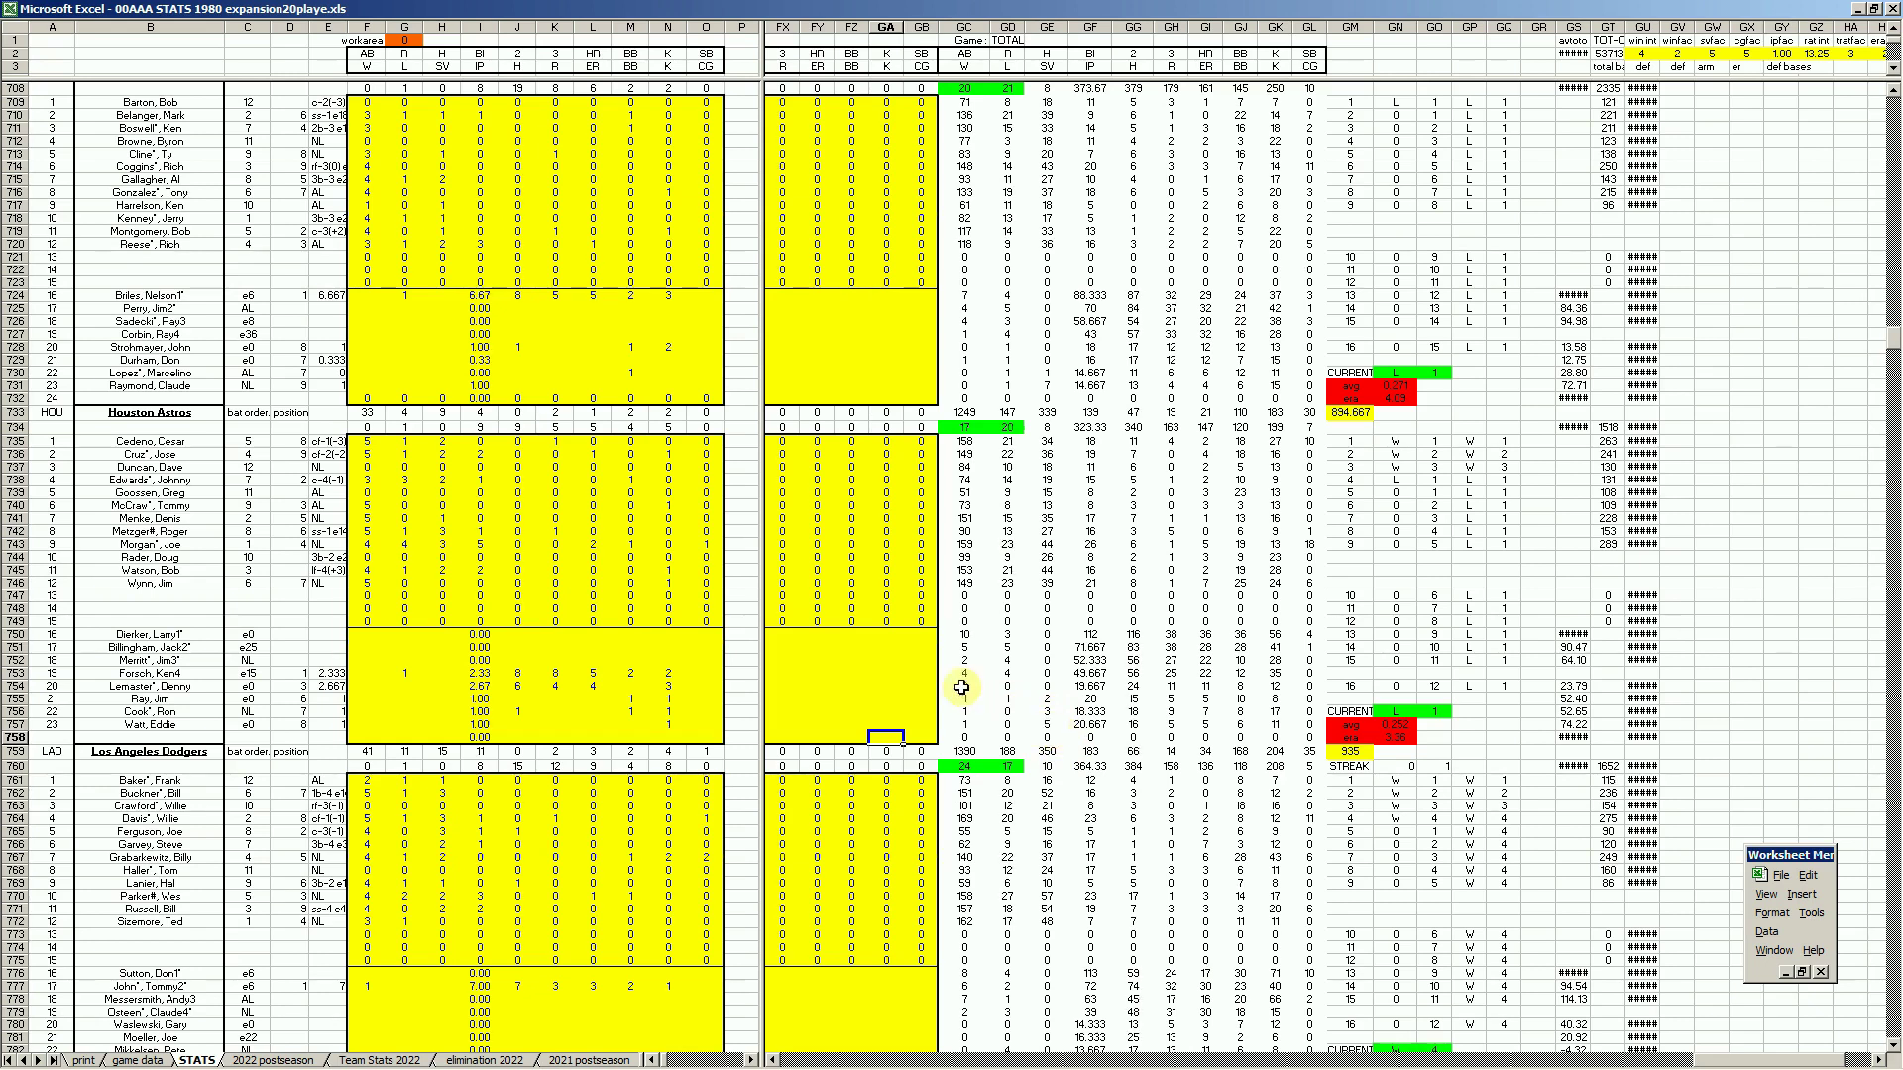
left_click(910, 647)
double_click(910, 647)
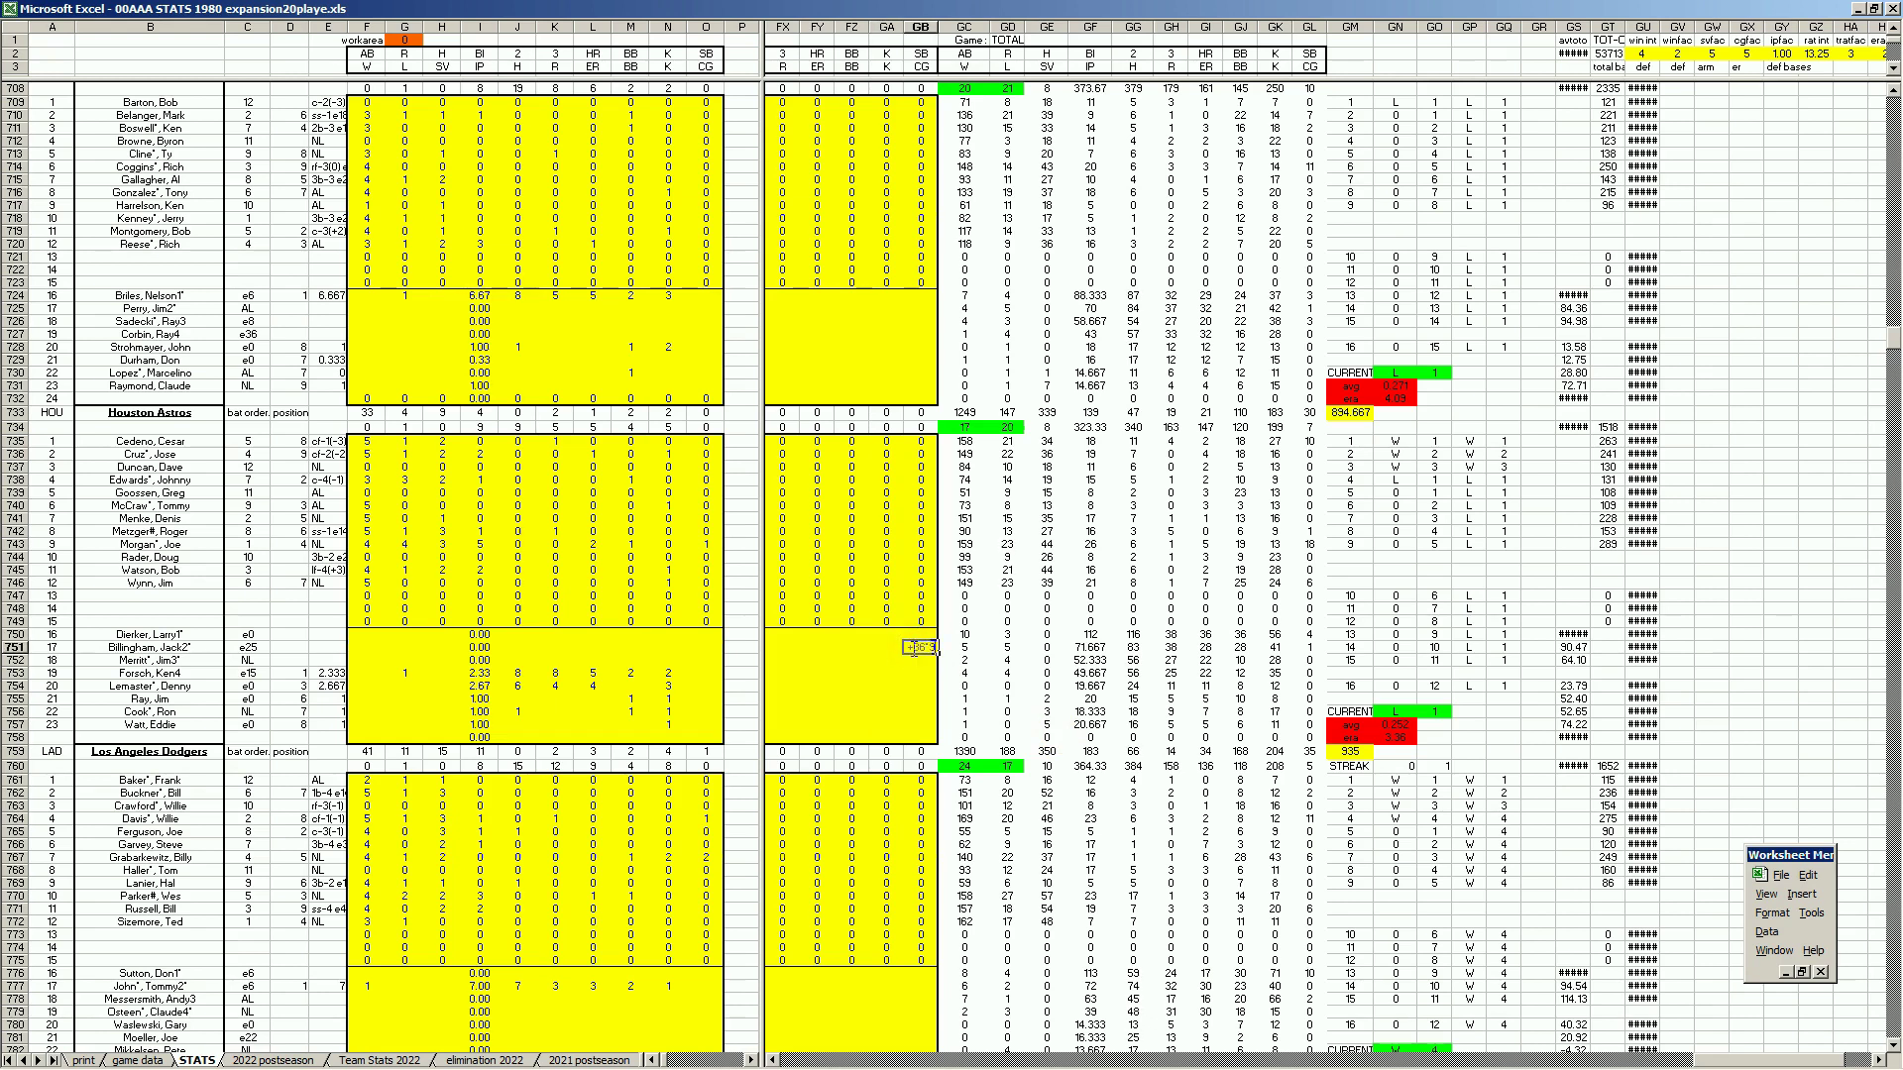
key("Return")
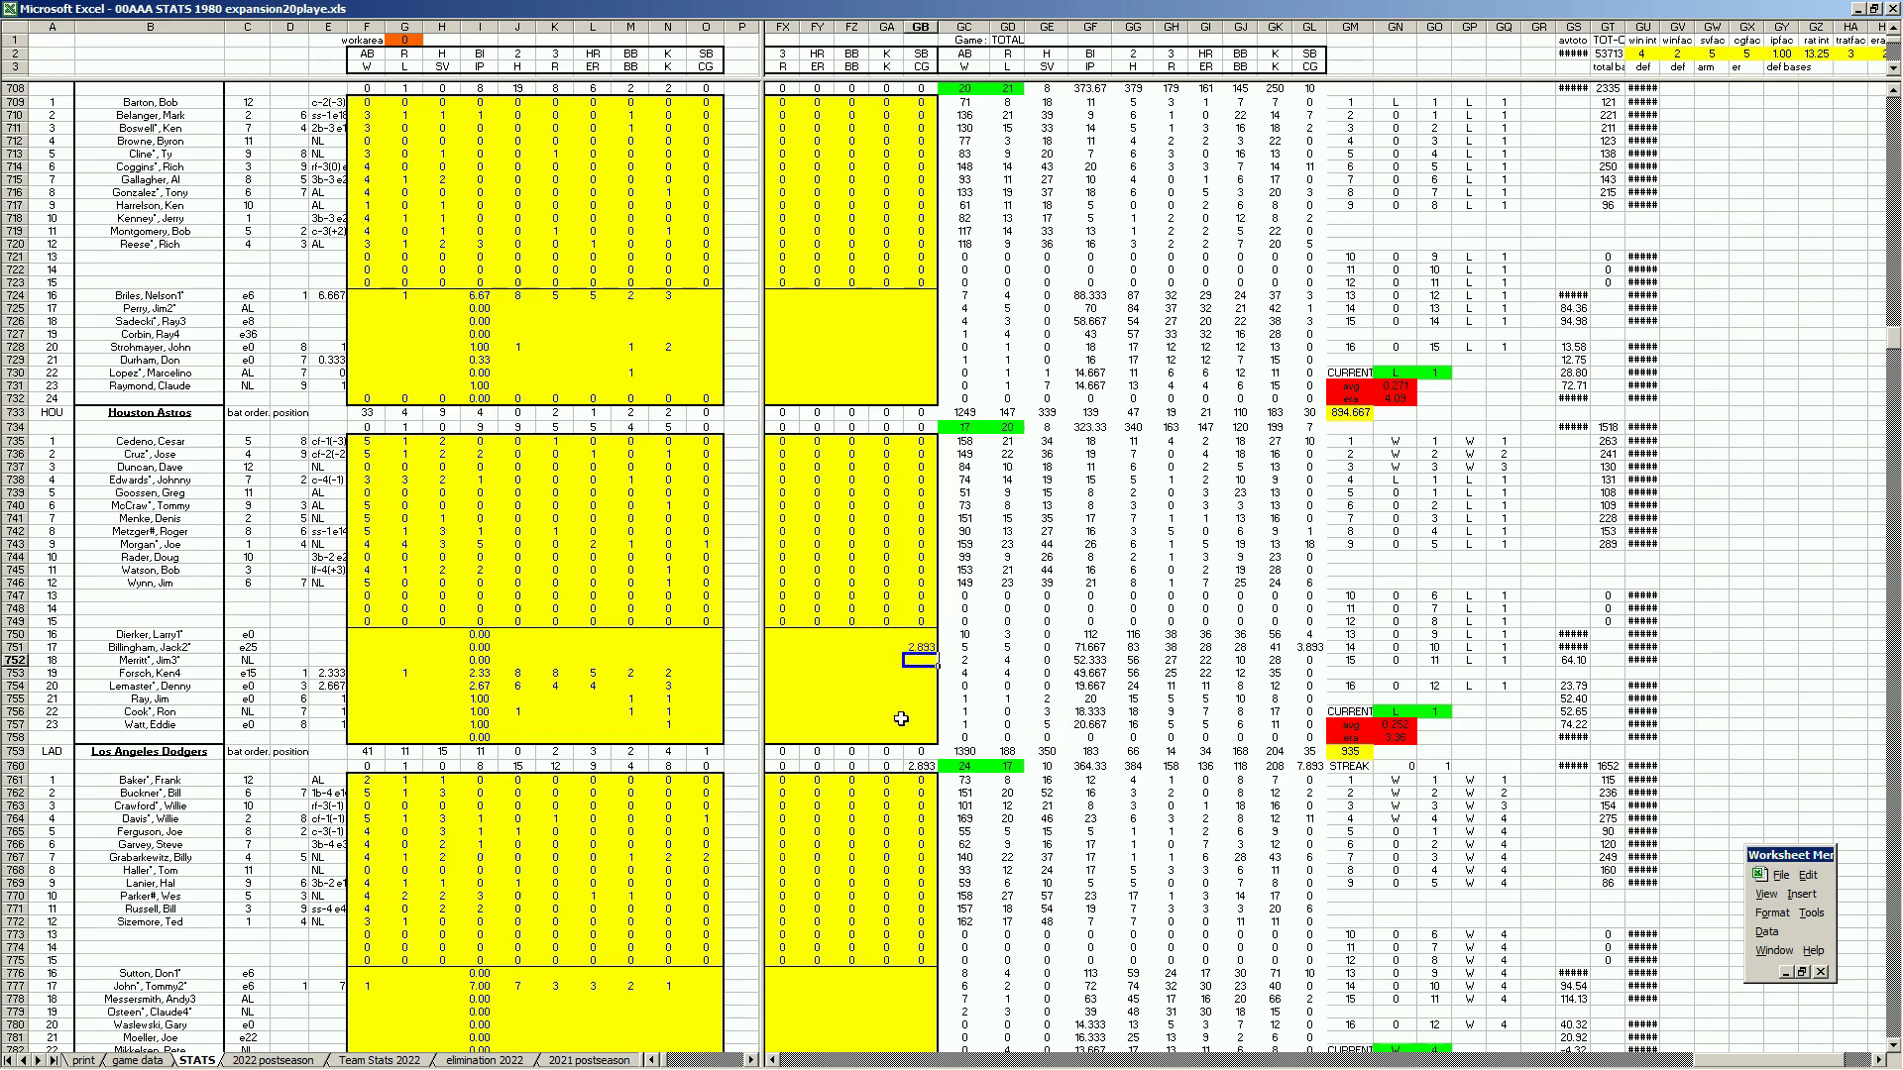
key("Up")
key("Delete")
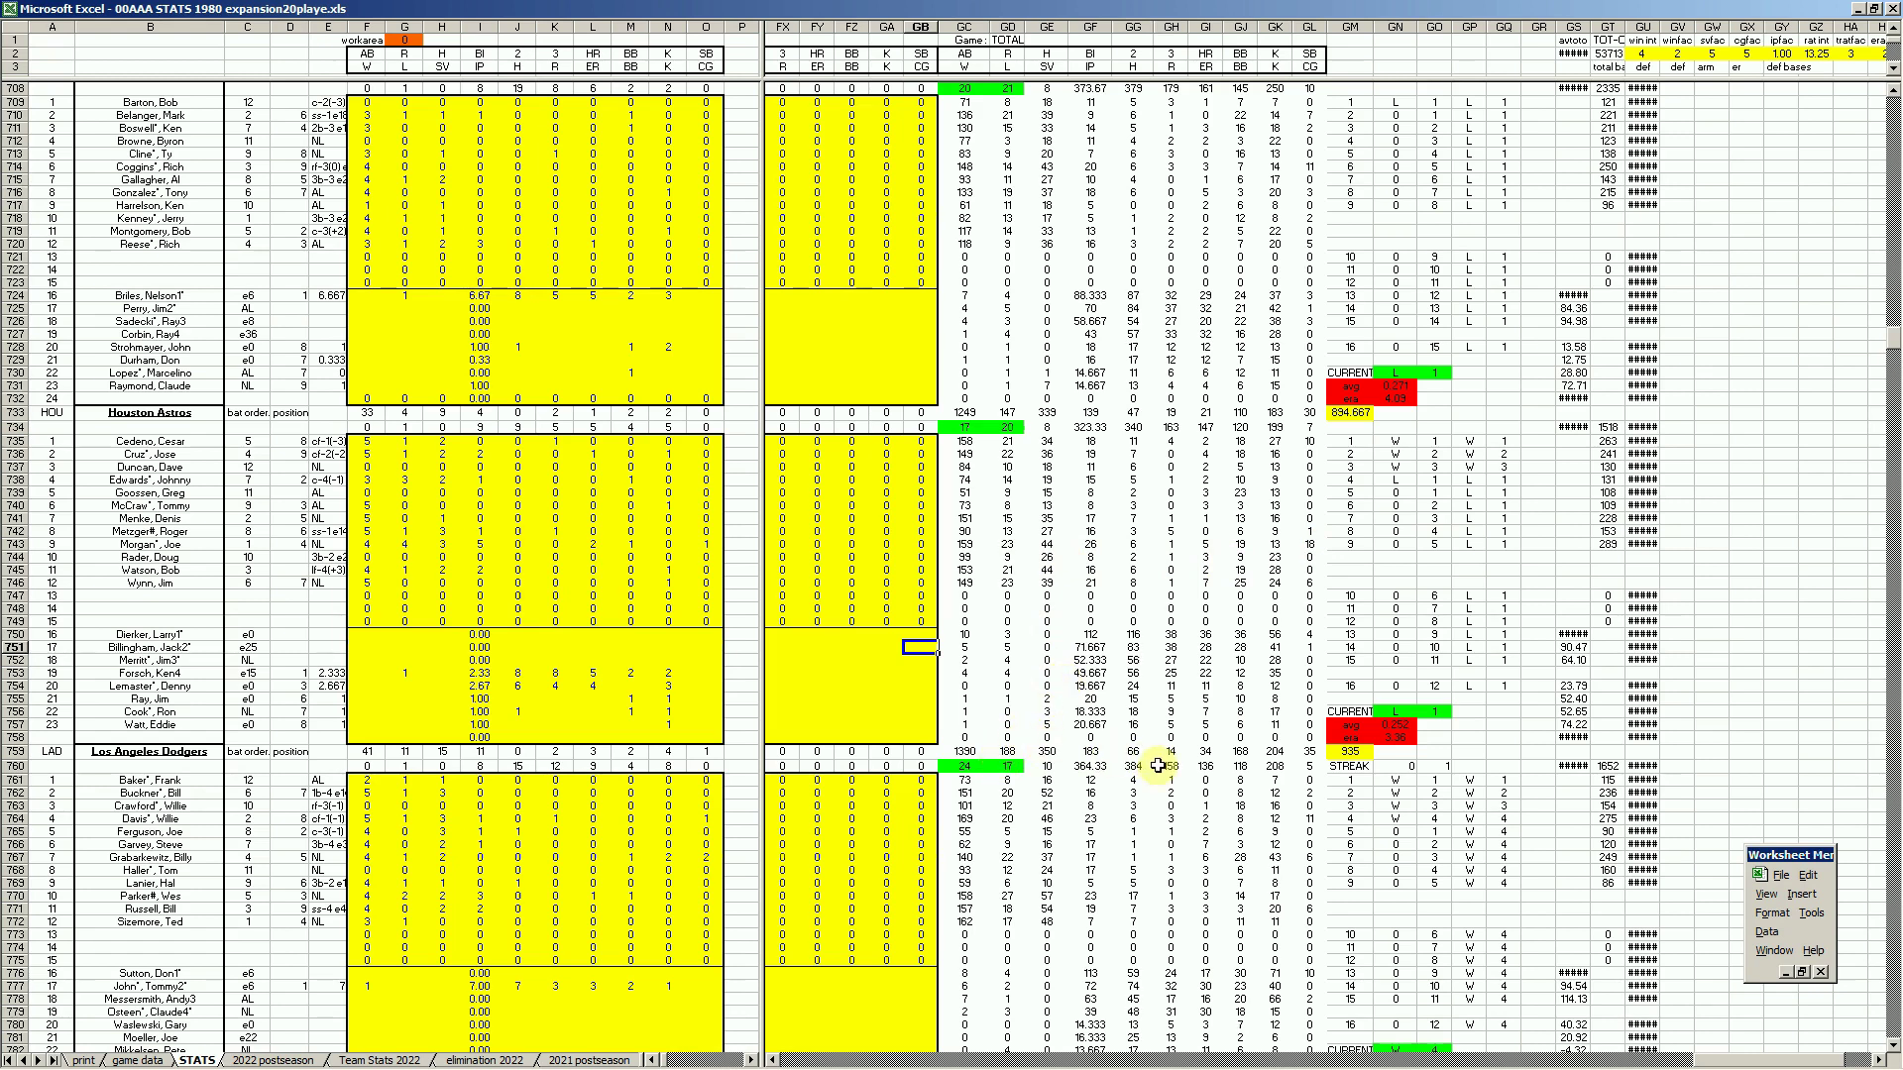
Examine the remaining team totals down to the overall league totals at the end of the STATS sheet
left_click(916, 699)
left_click(891, 660)
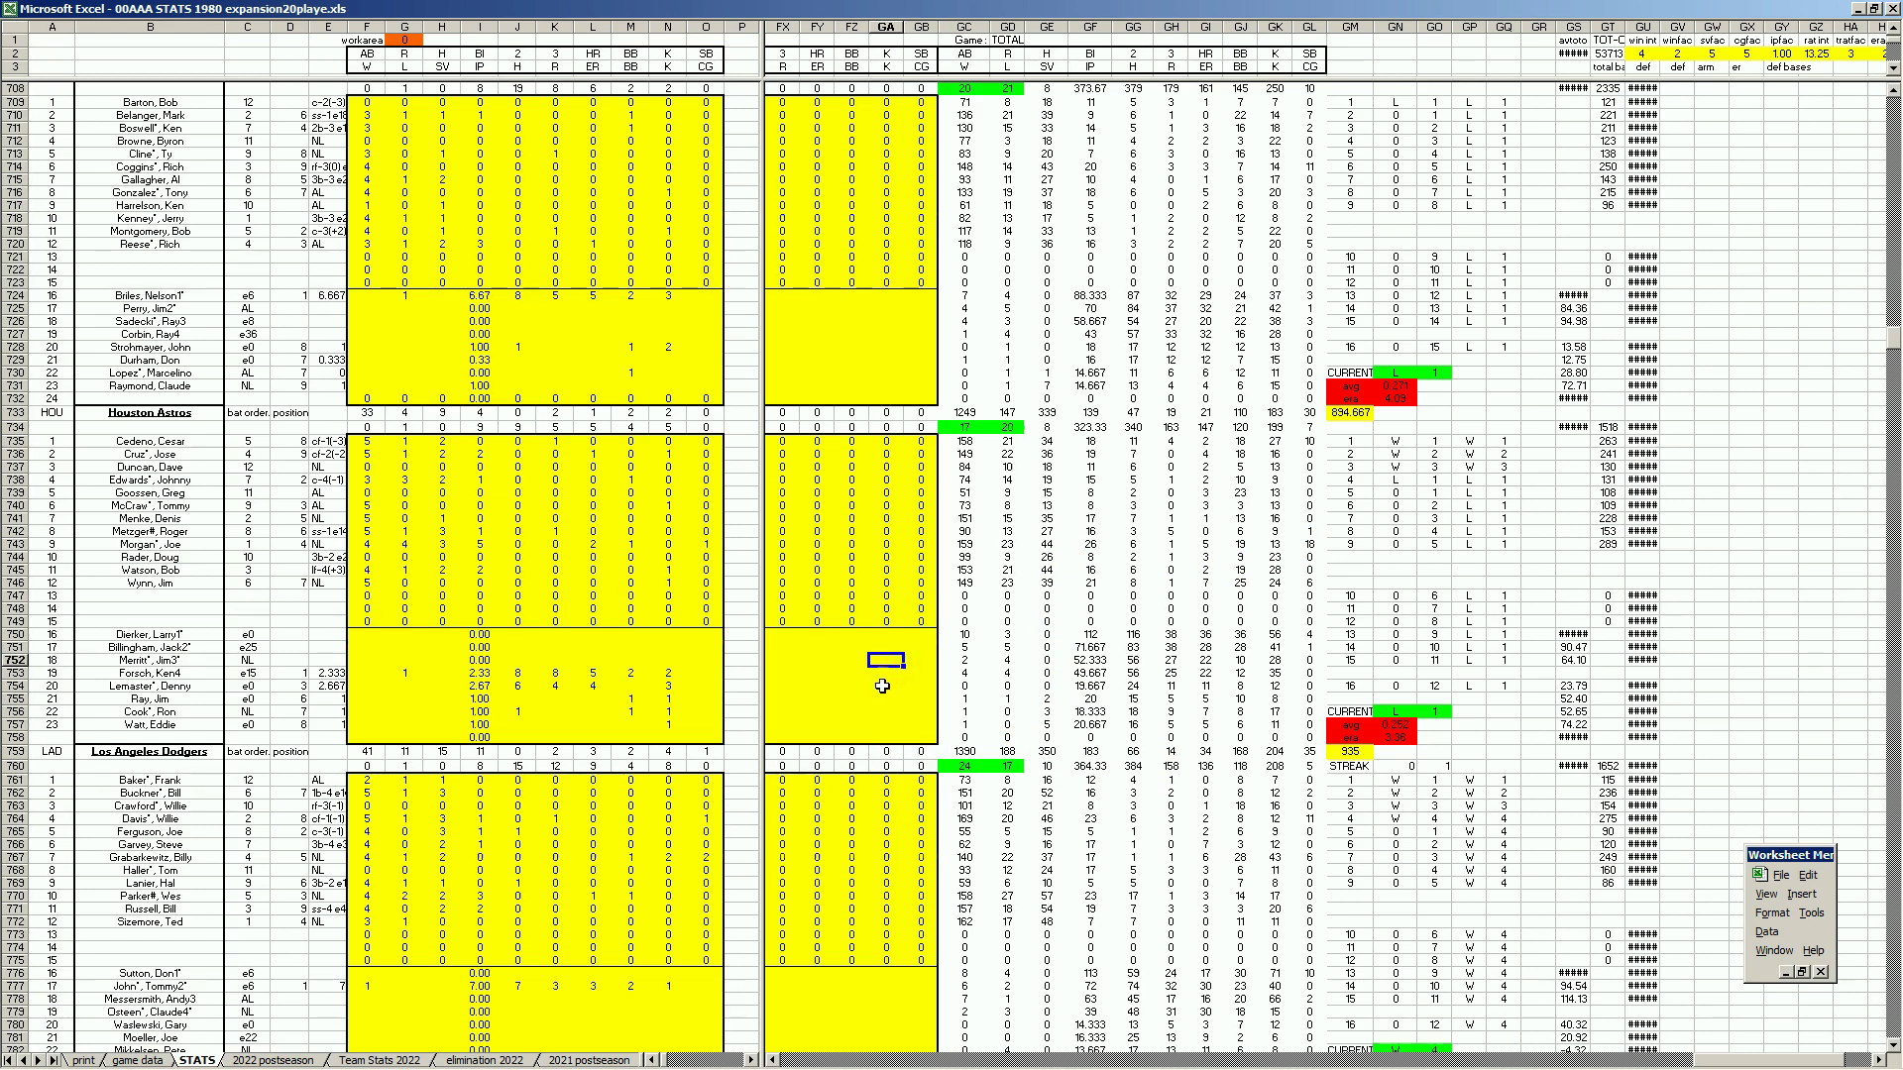
left_click(870, 699)
key("Page_Down")
key("Page_Down")
key("Page_Up")
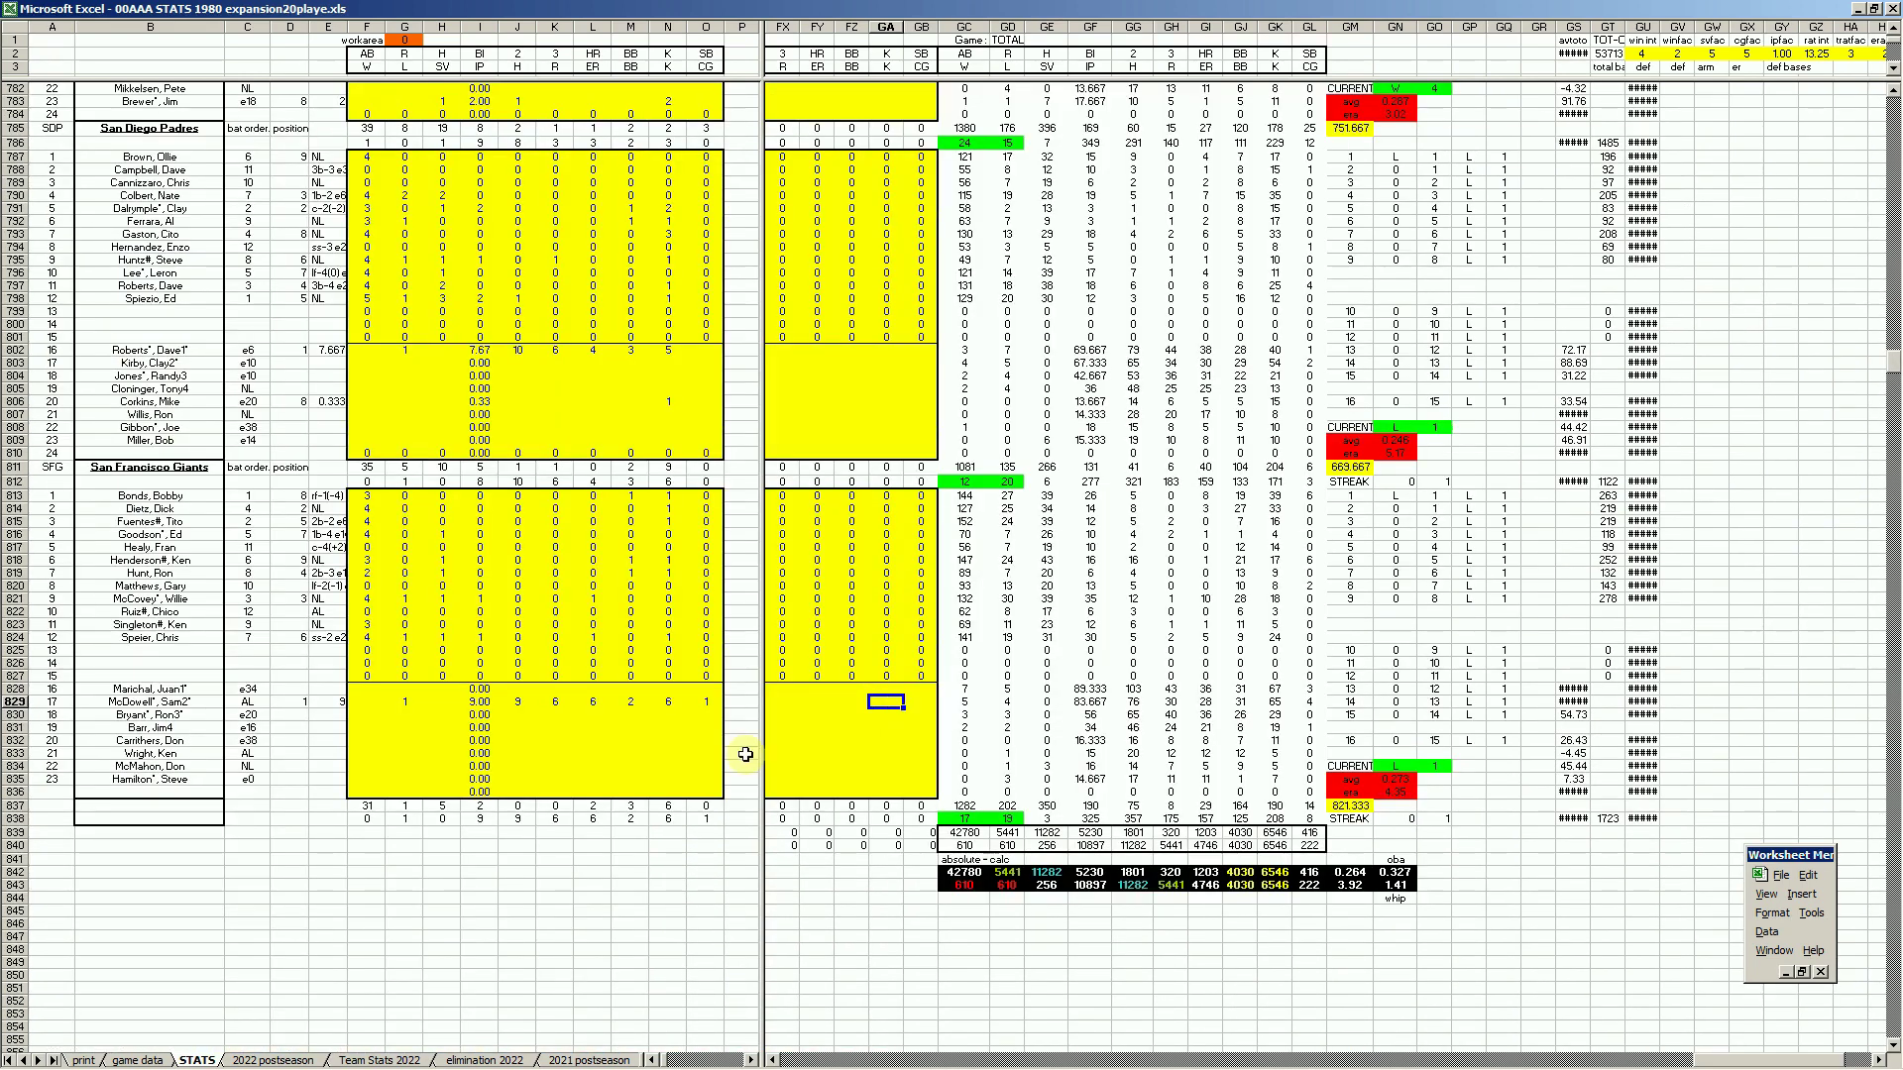
Switch through the game files n6303atlhou.xls, n6304atlhou.xls and n6305atlhou.xls to review Games 610, 611 and 612
mouse_move(474, 1064)
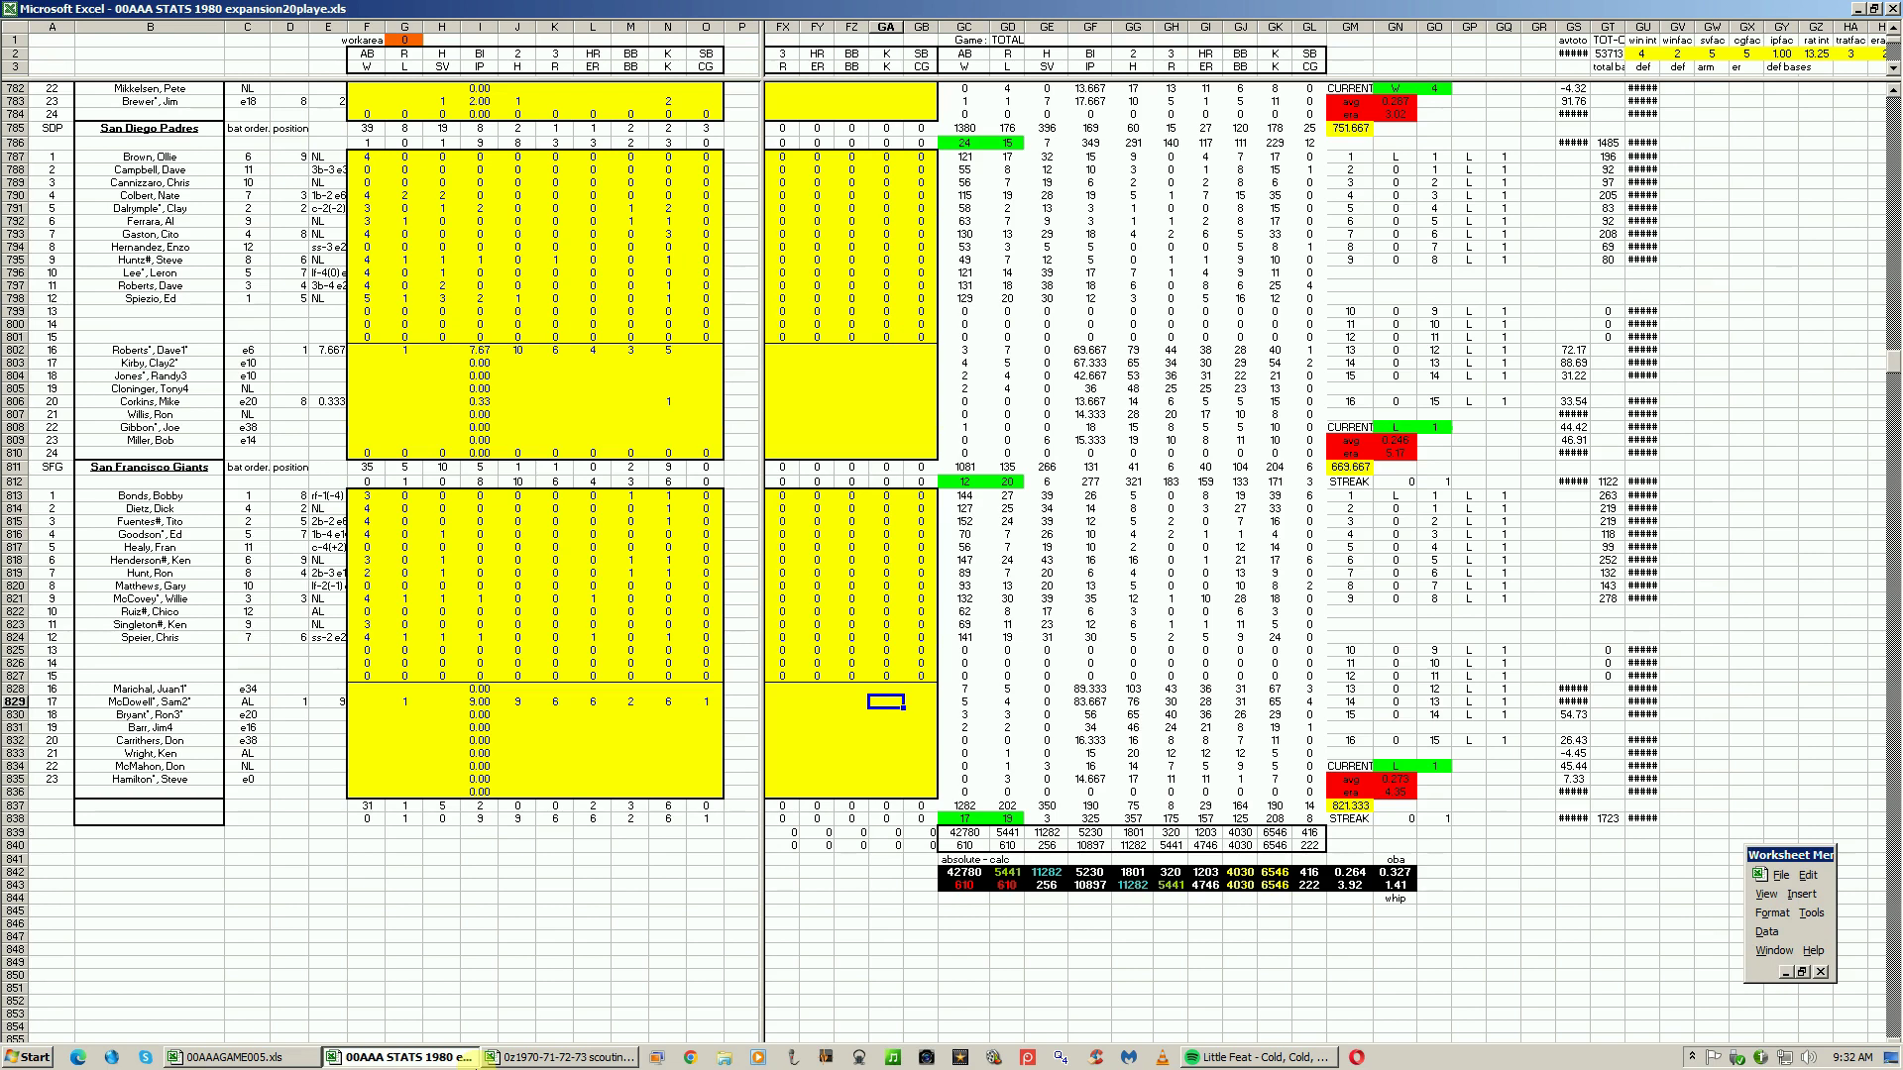
left_click(630, 753)
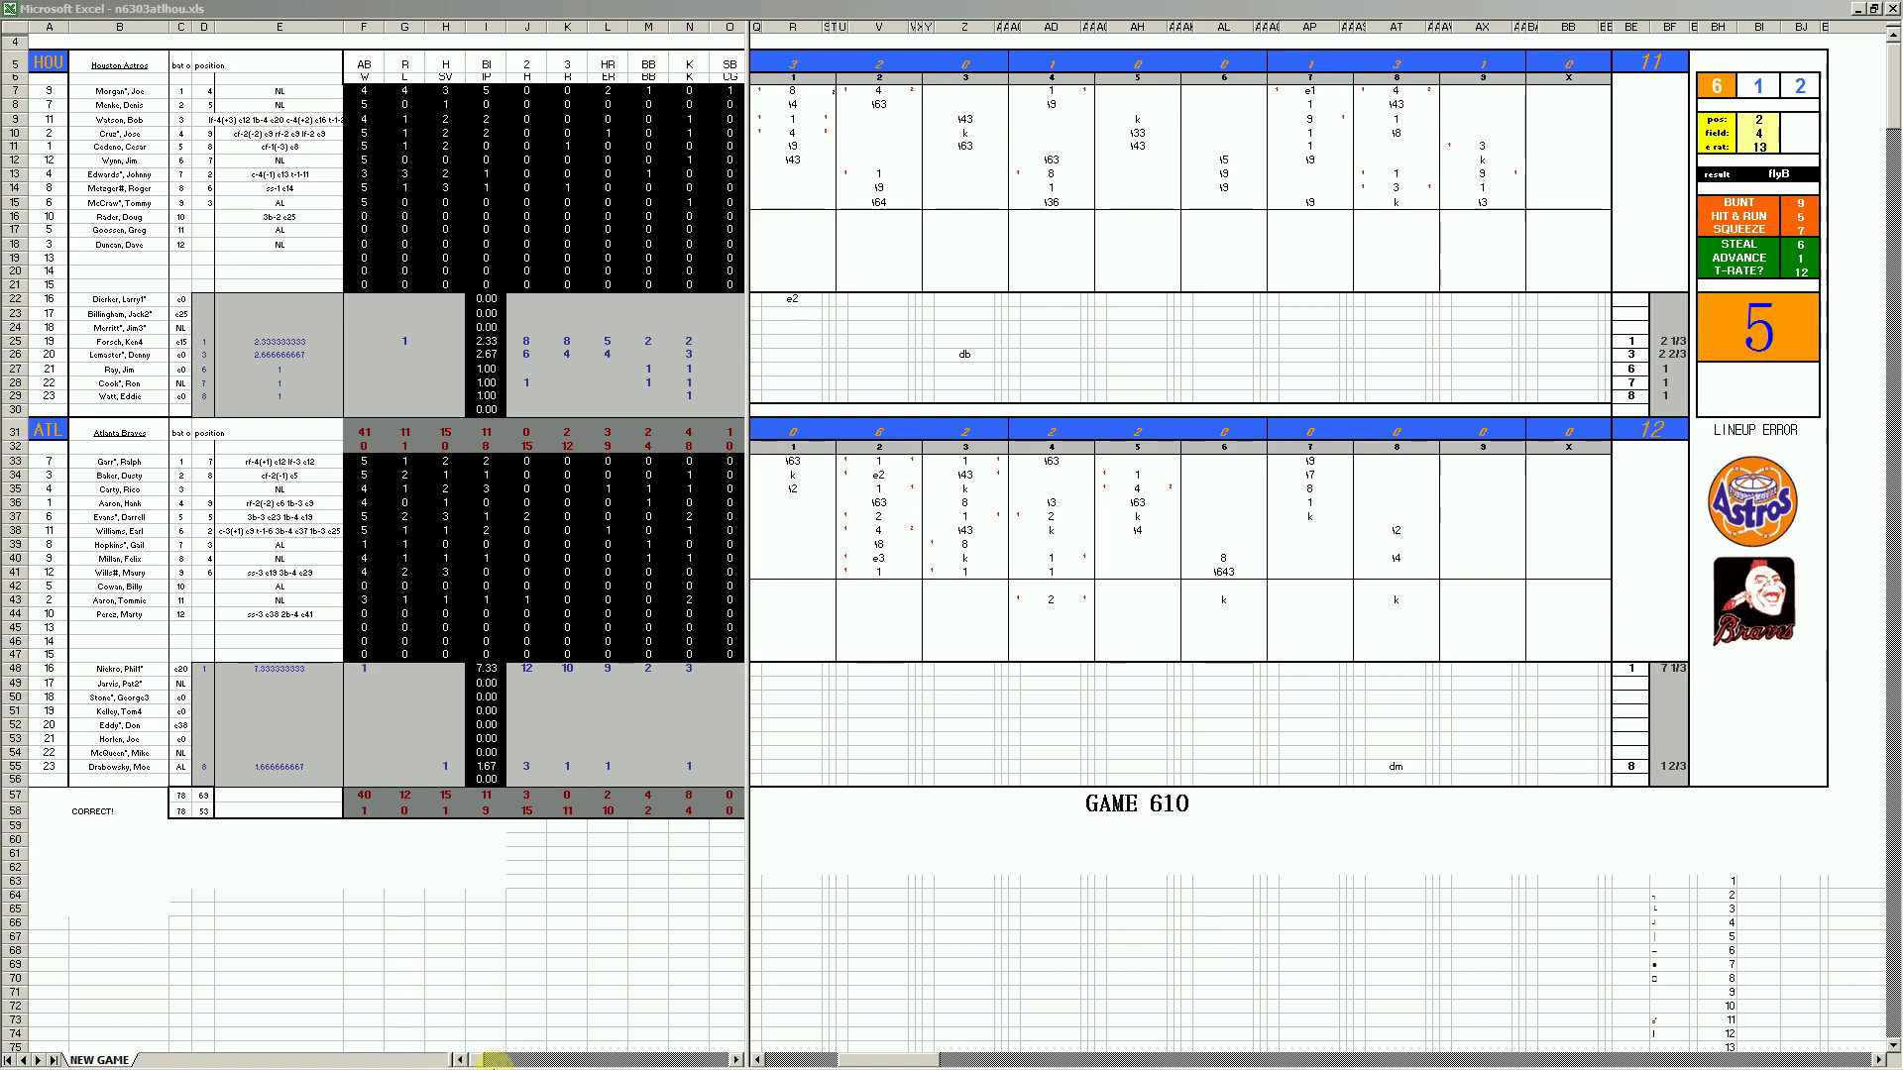
left_click(650, 978)
left_click(716, 1056)
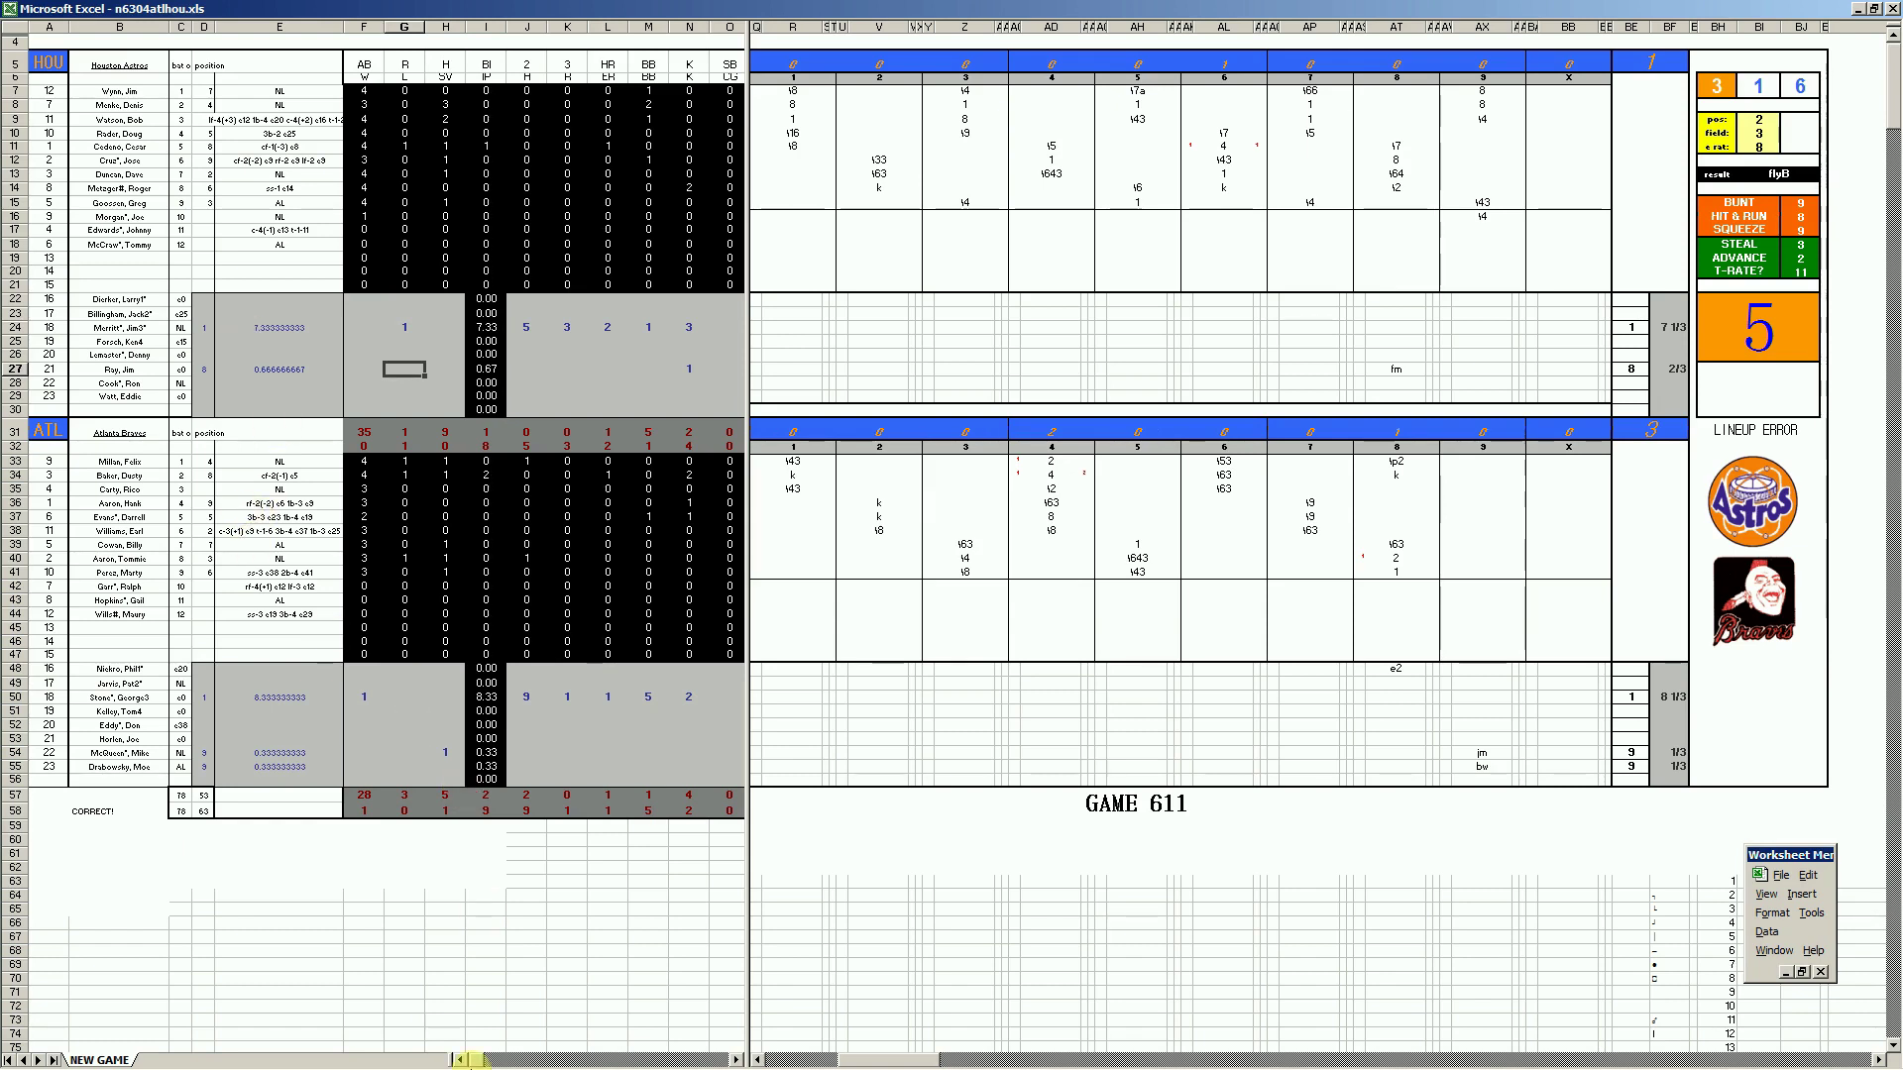
mouse_move(436, 1062)
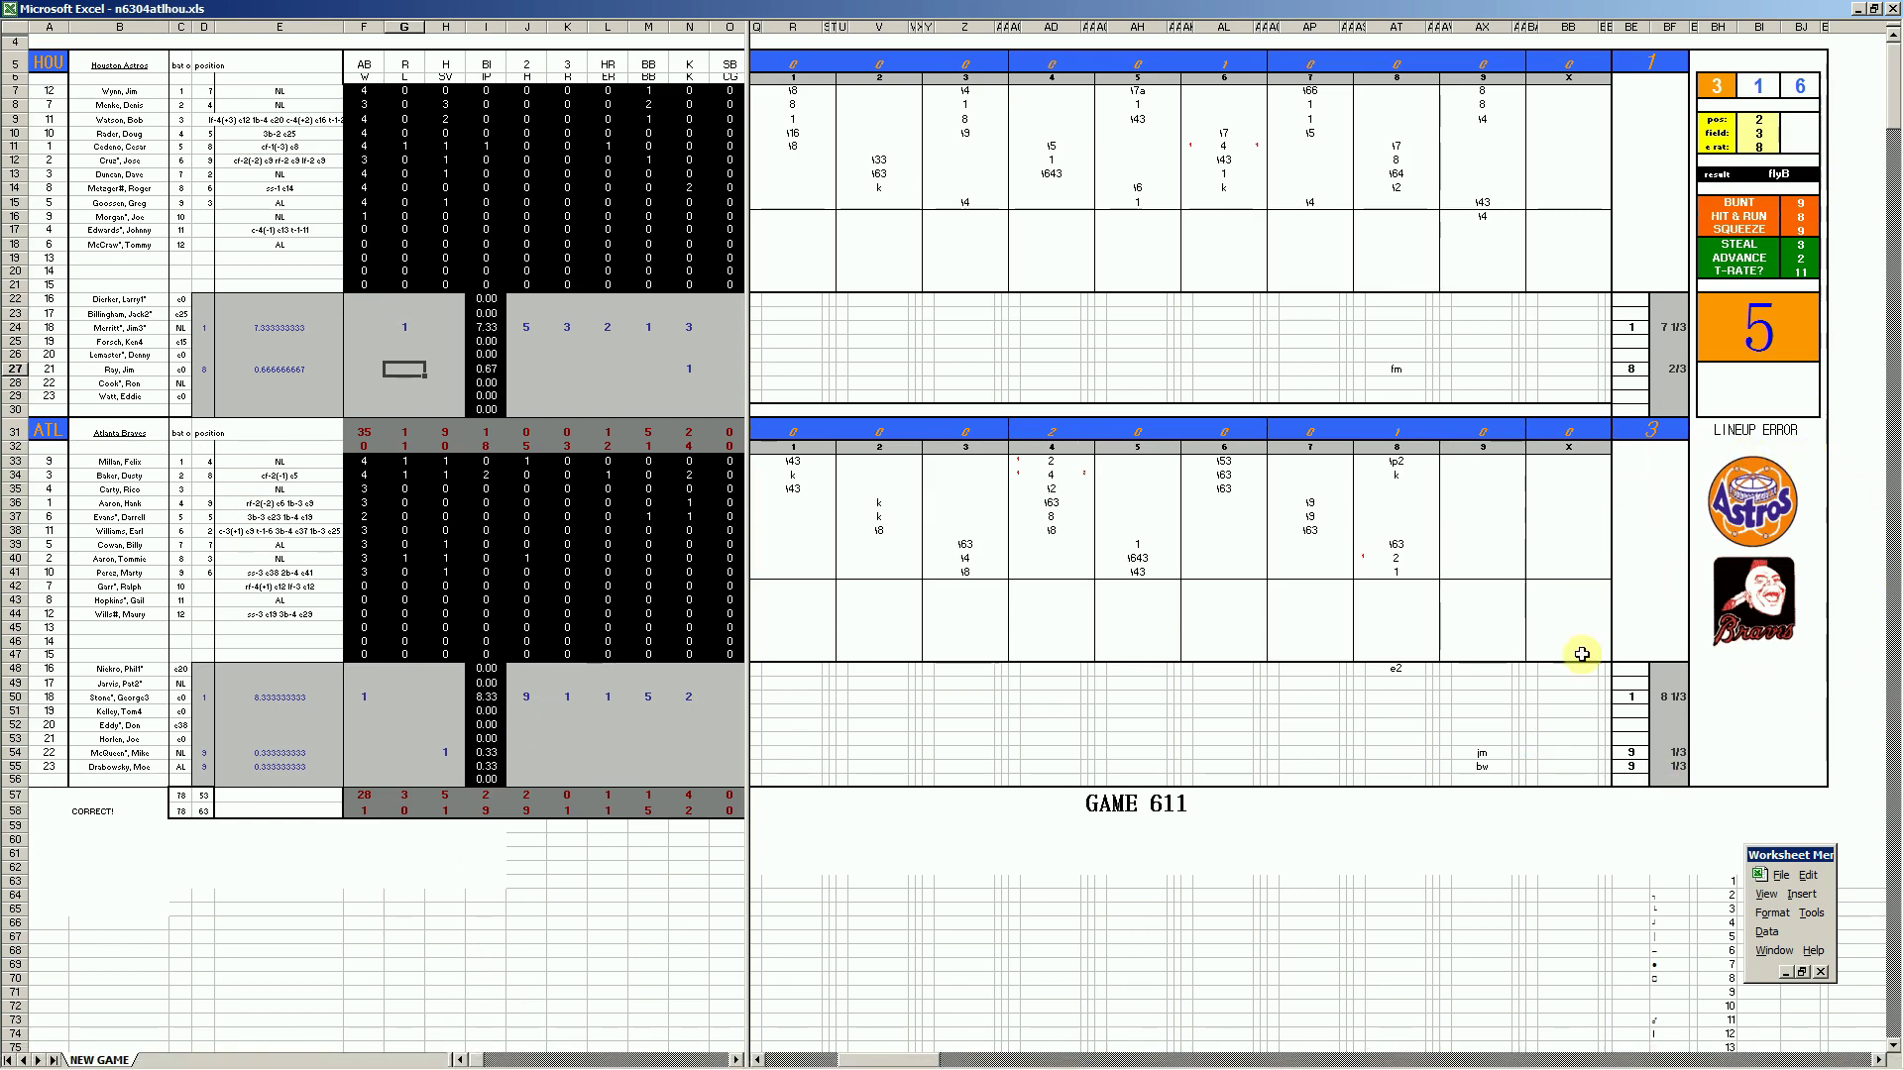
mouse_move(711, 1058)
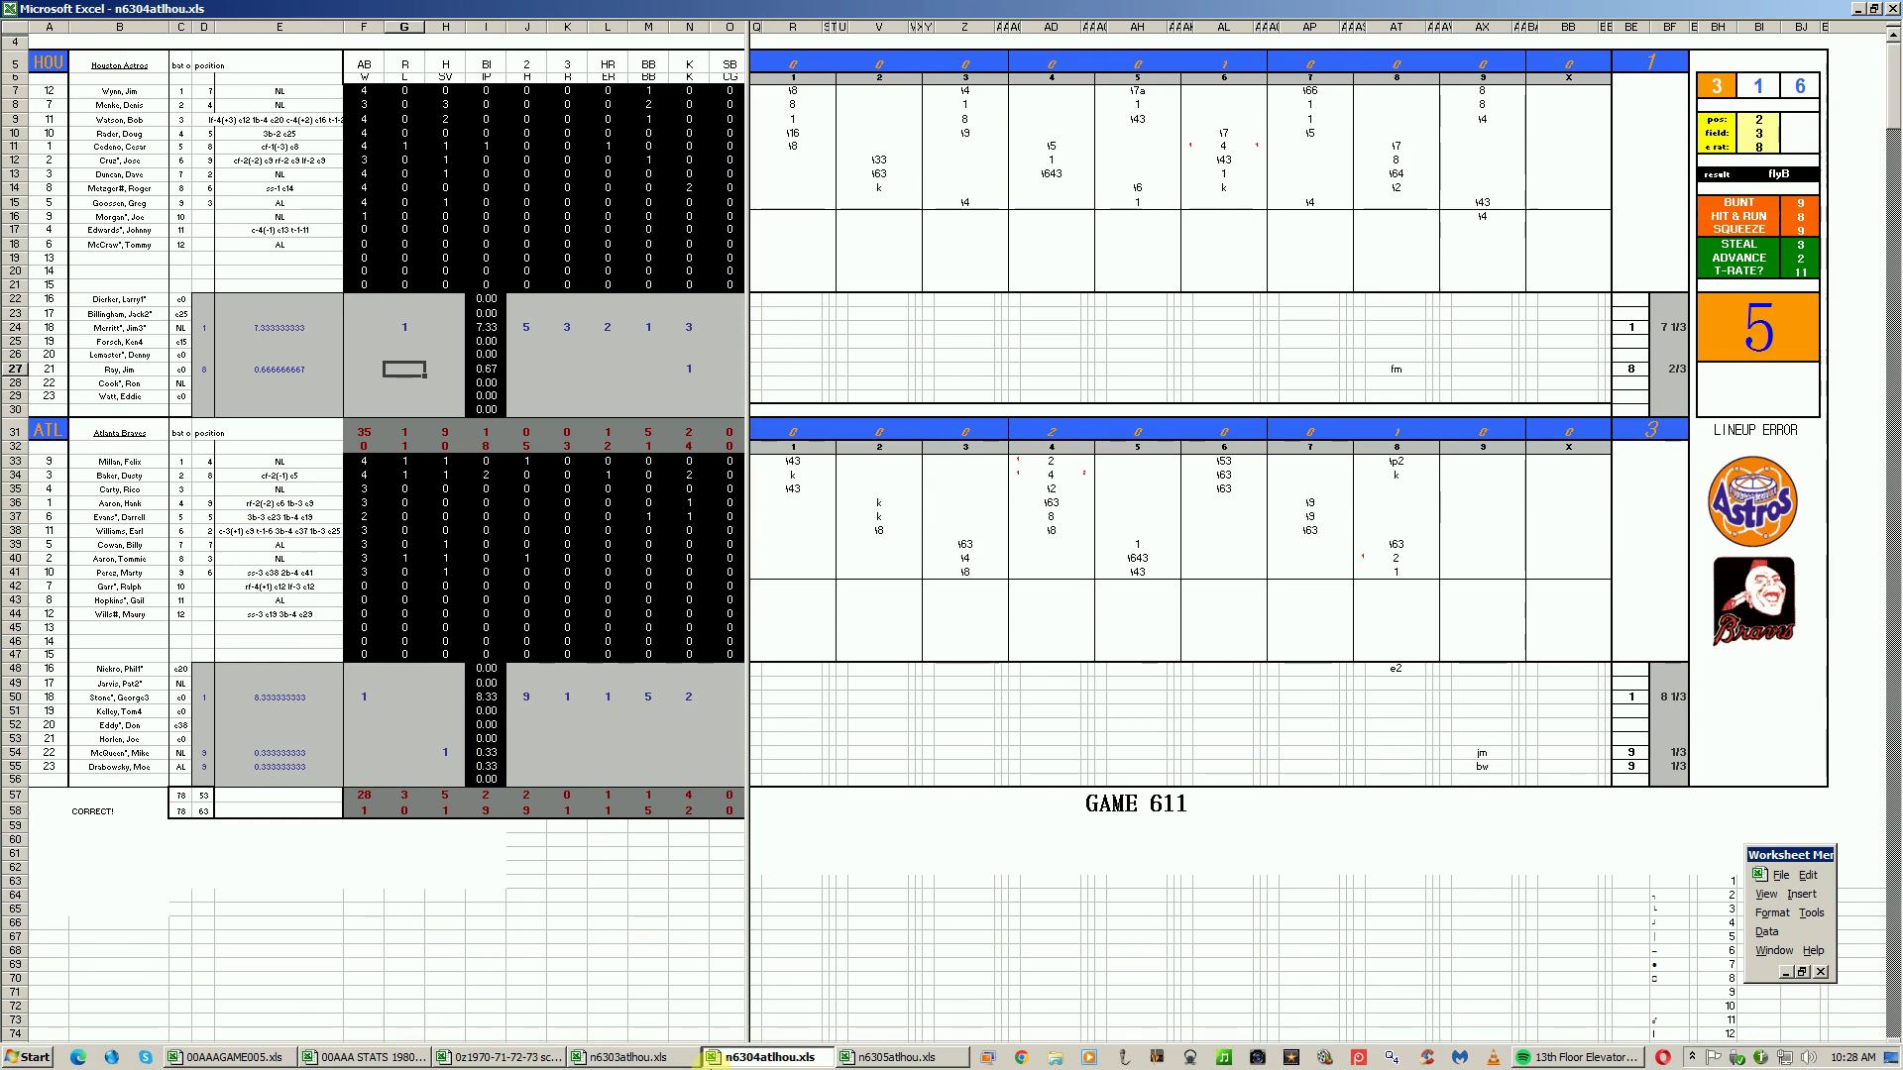
left_click(880, 1058)
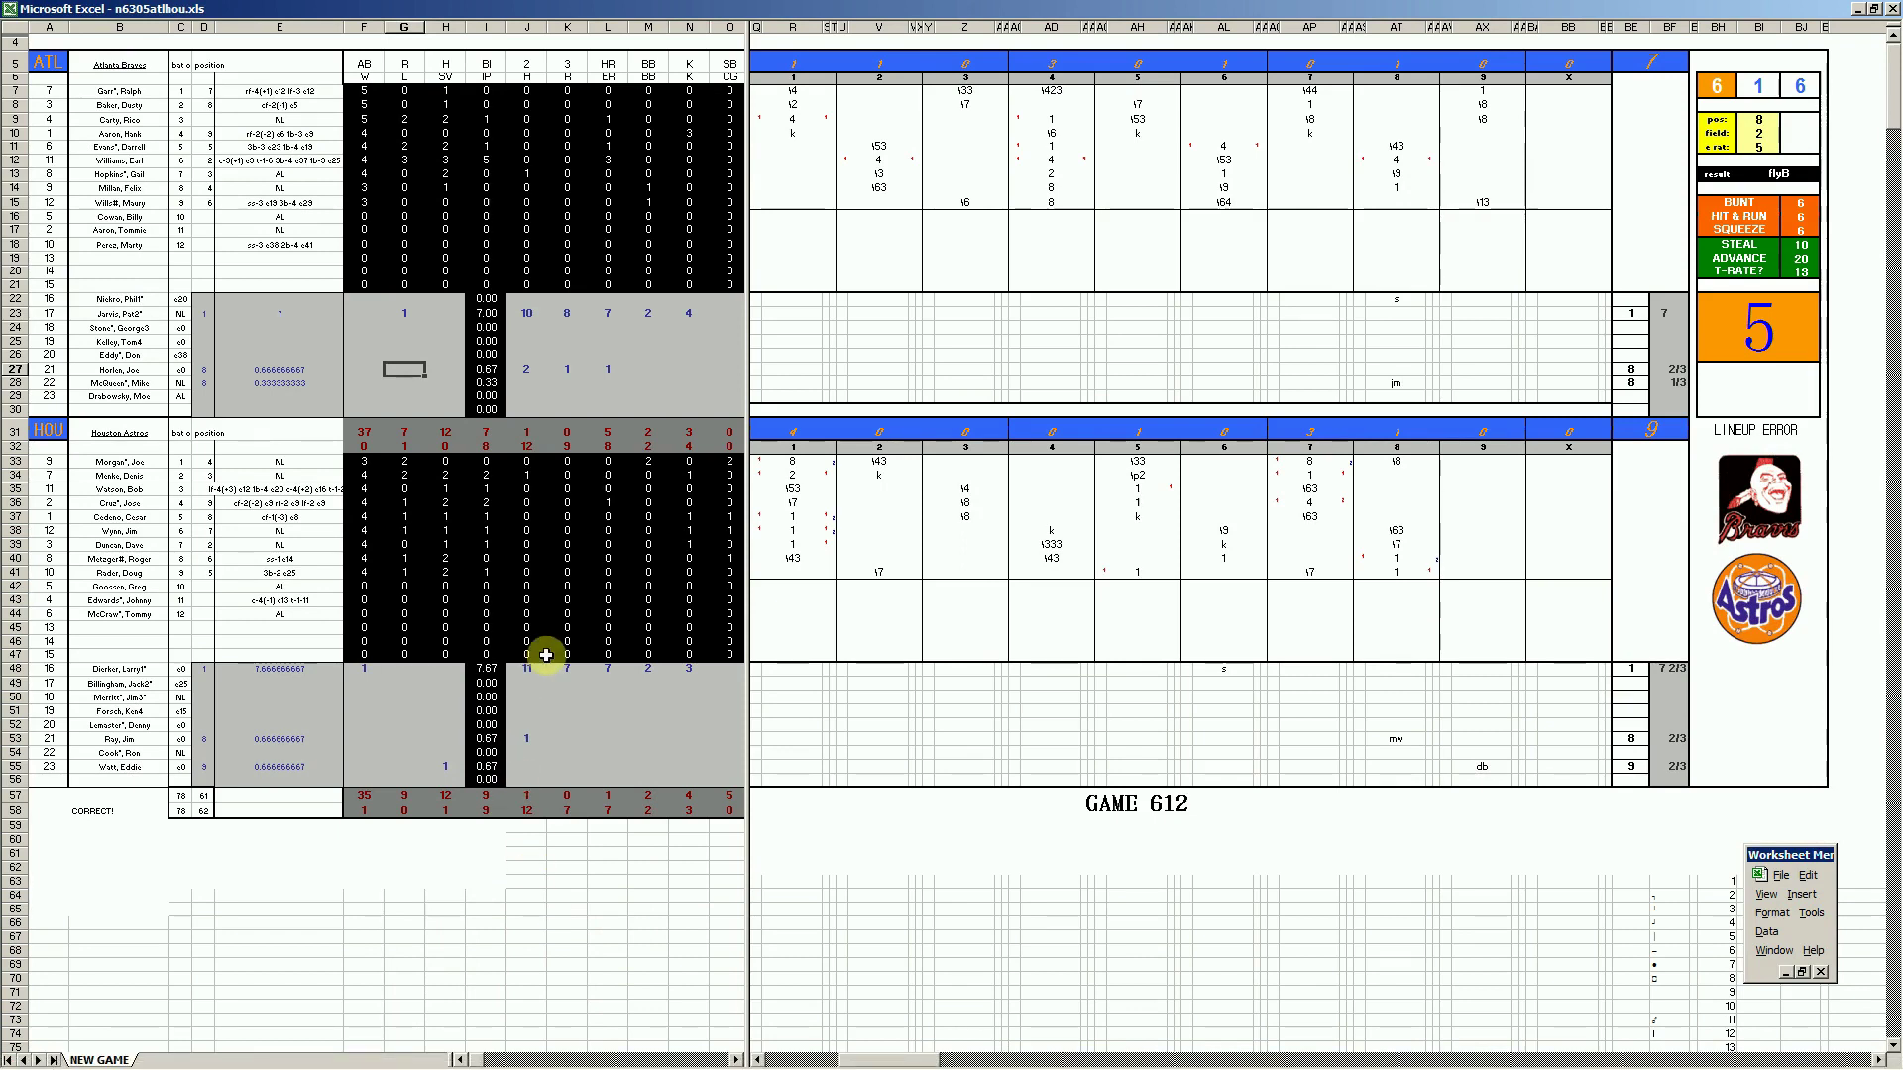
Review Game 612's scoresheet from Atlanta's first-inning entry in row 9 to Houston's eighth and ninth innings
left_click(789, 119)
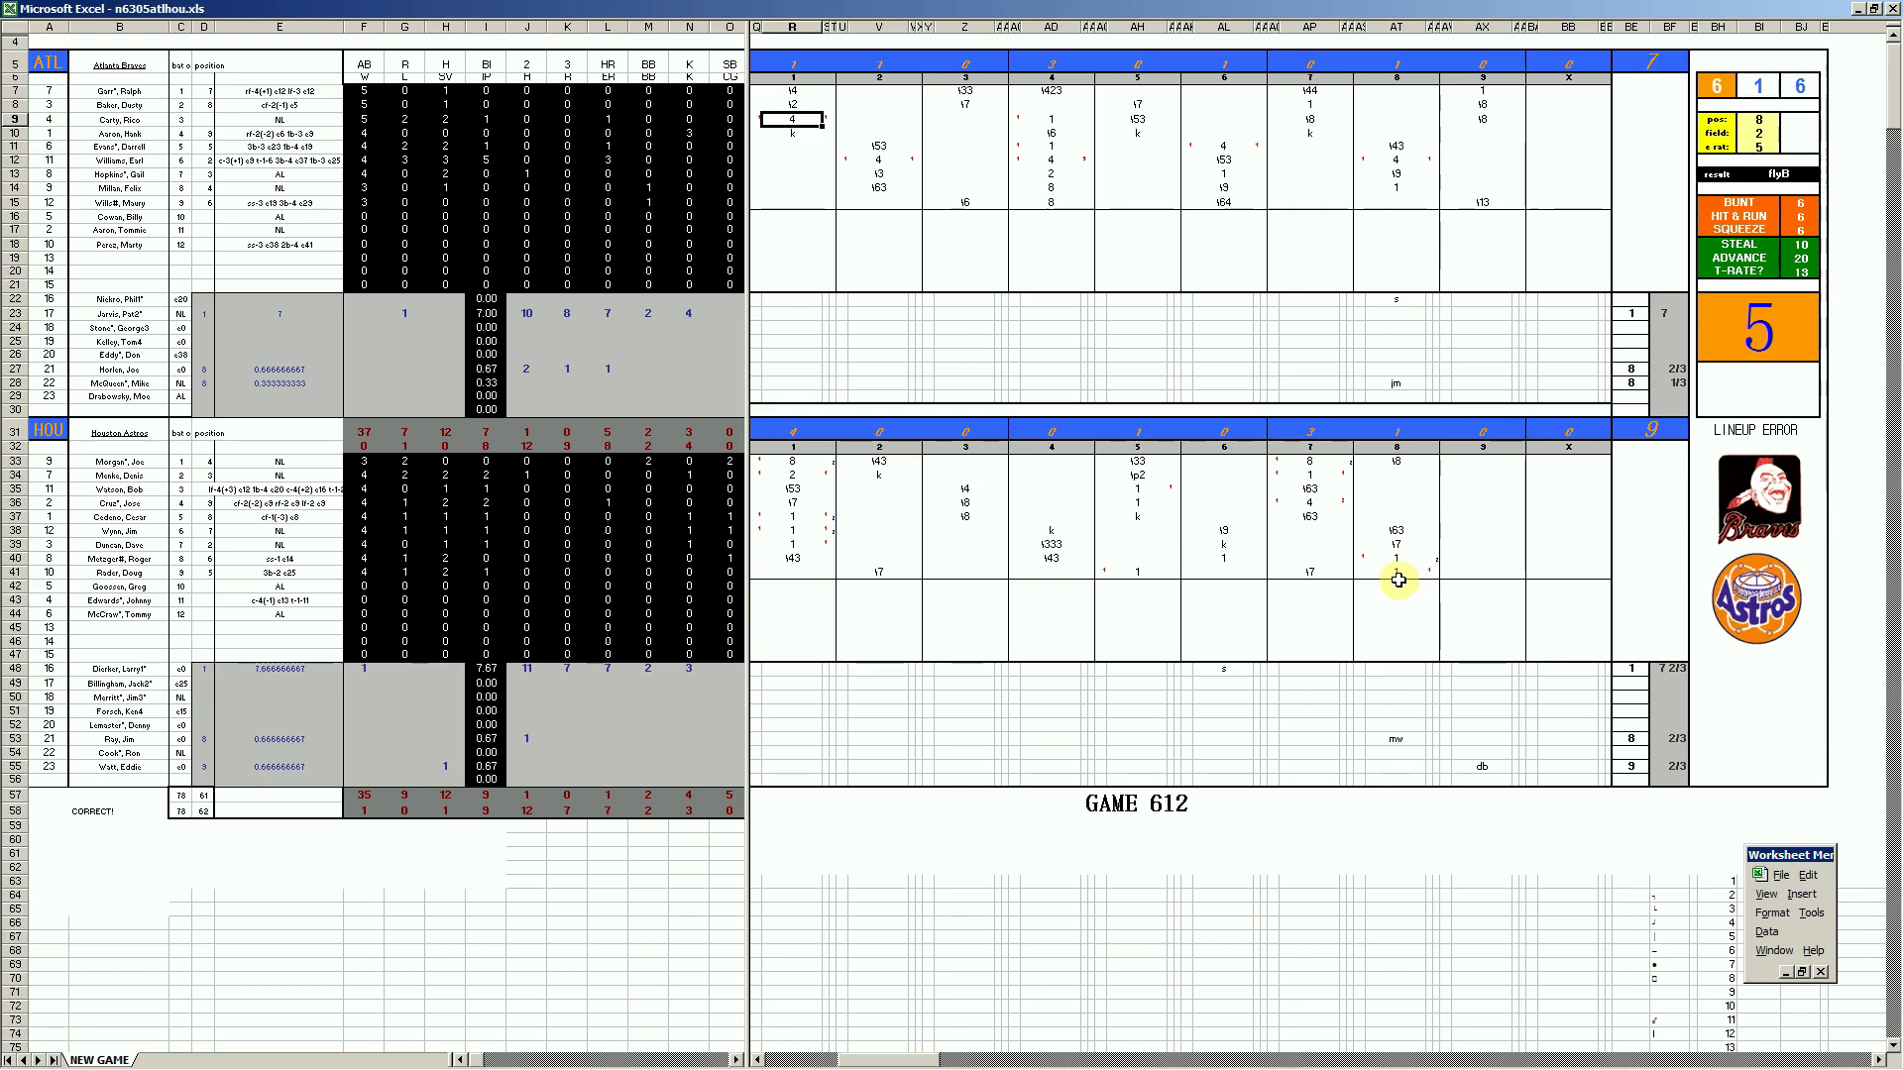
left_click(1398, 558)
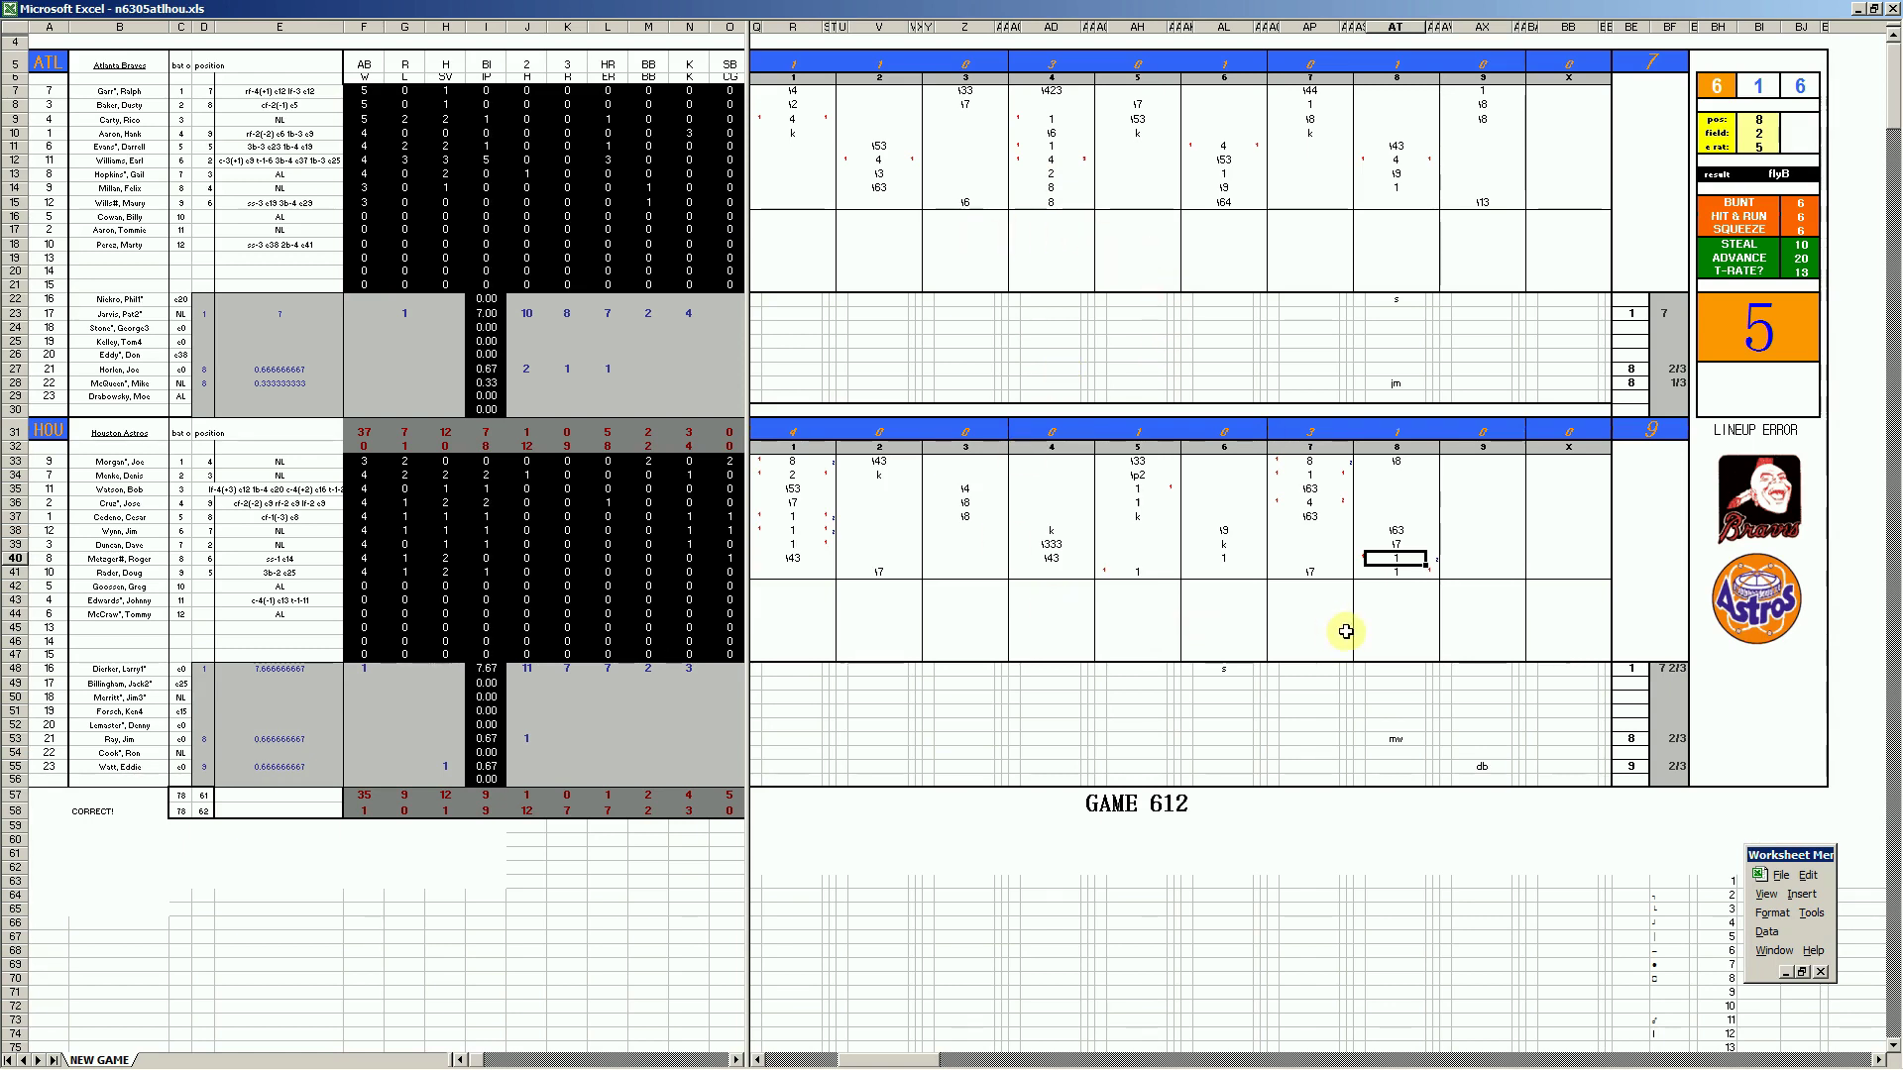
left_click(1482, 516)
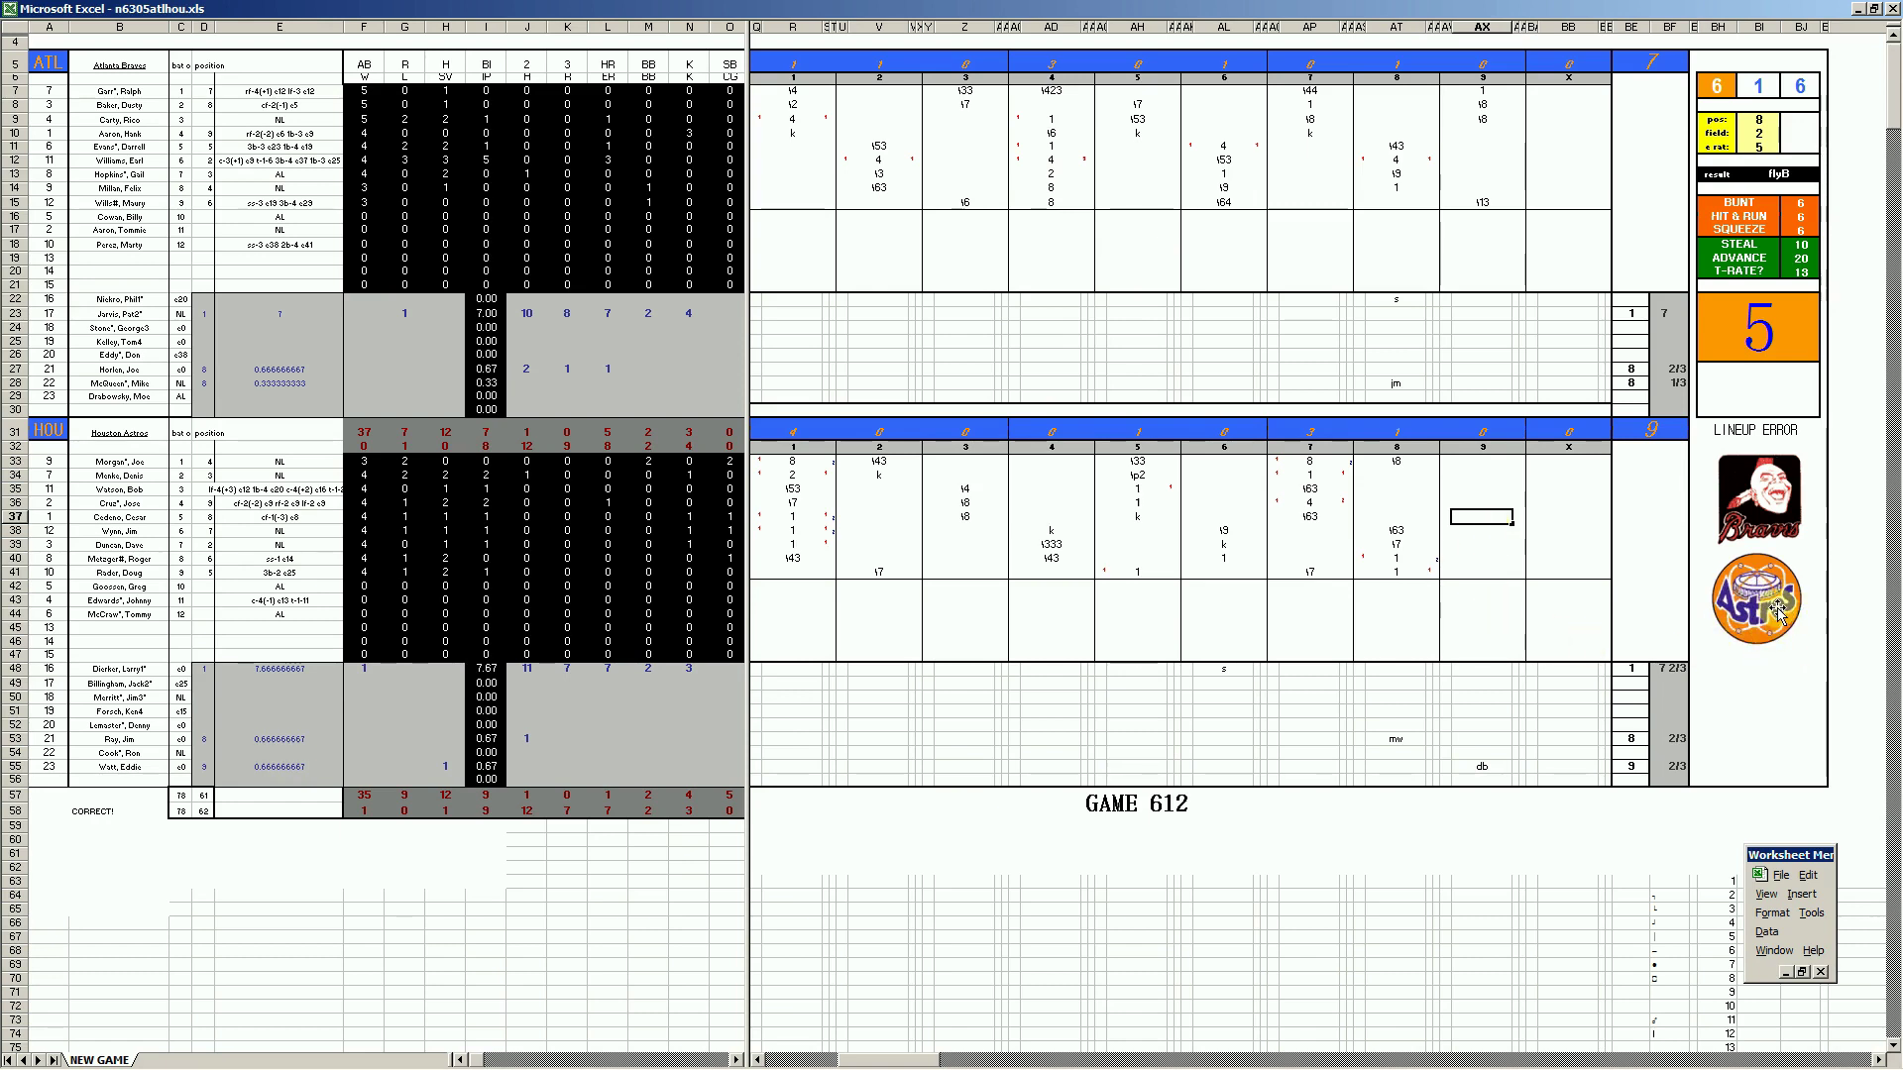
key("F2")
Check the Atlanta–Houston wildcard row on the STATS workbook's 2022 postseason sheet and select CIN's empty divisional away cell, C105
mouse_move(426, 1067)
left_click(384, 1060)
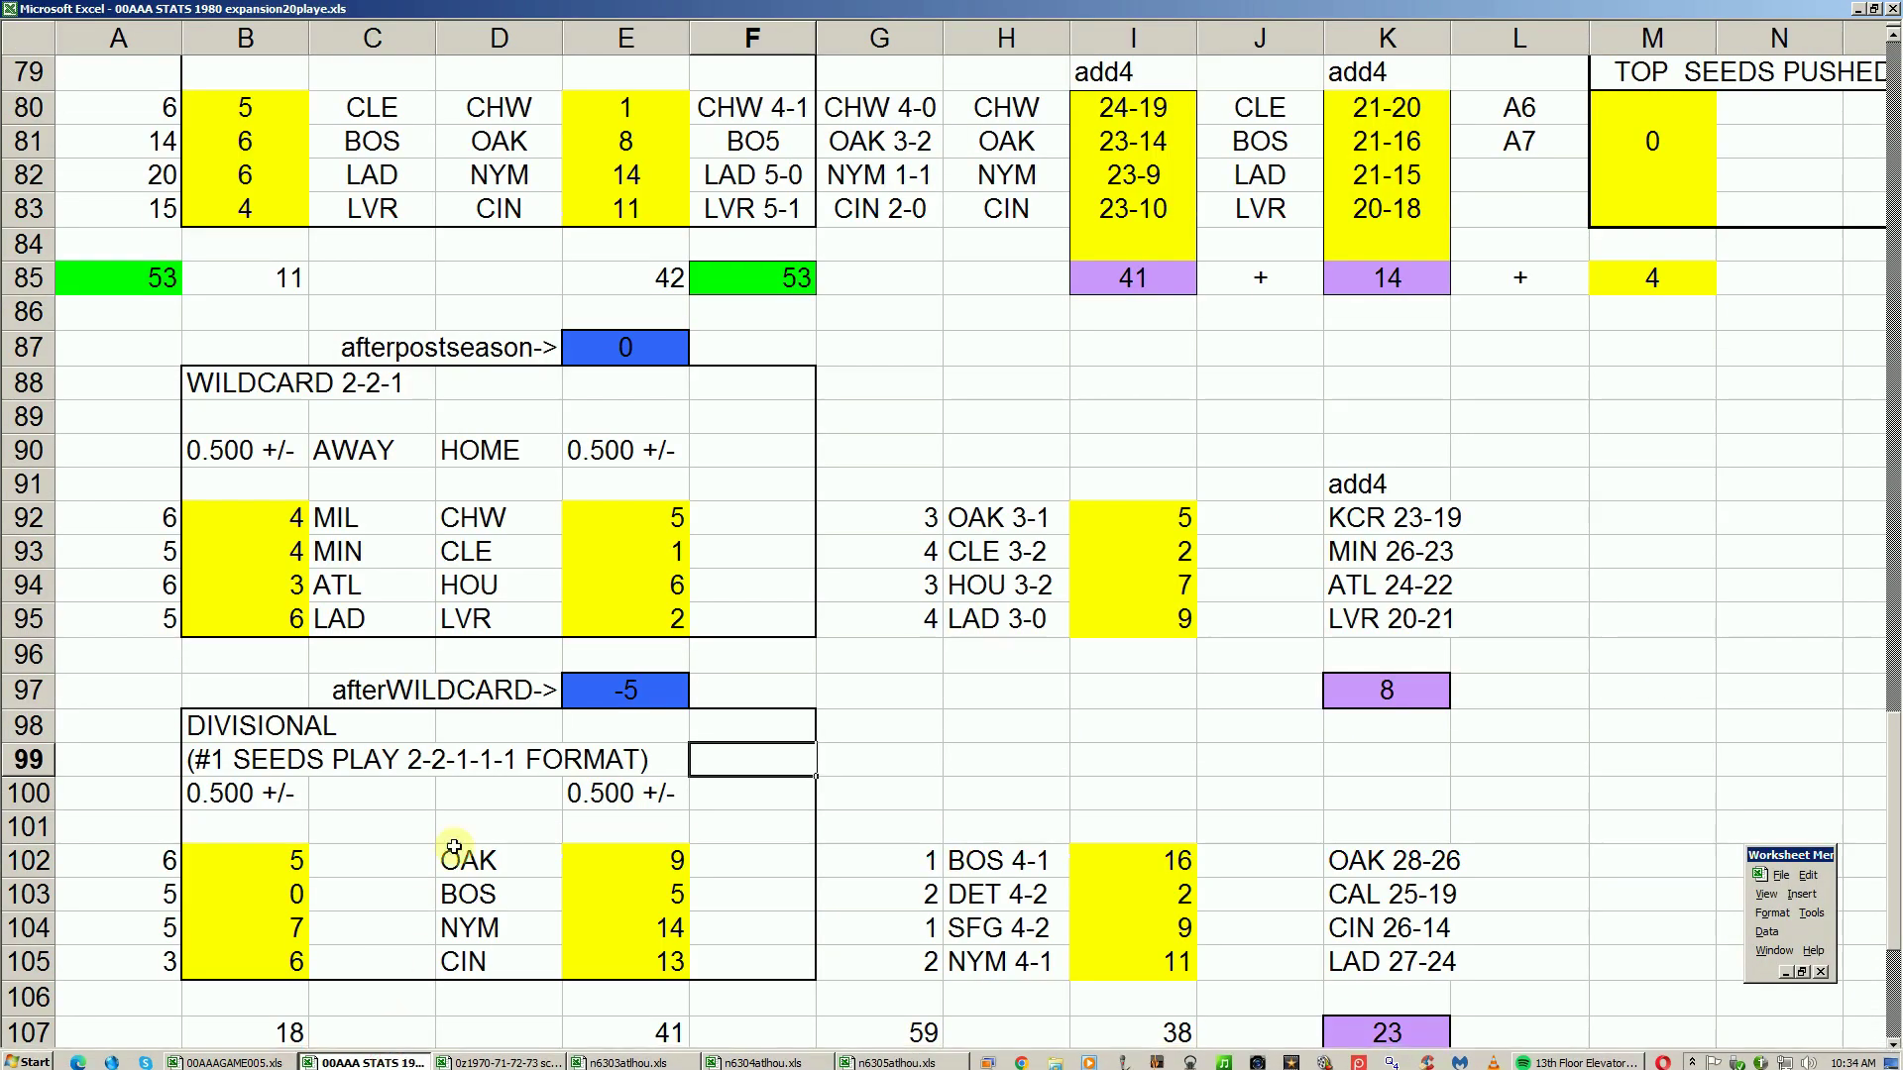
left_click(986, 582)
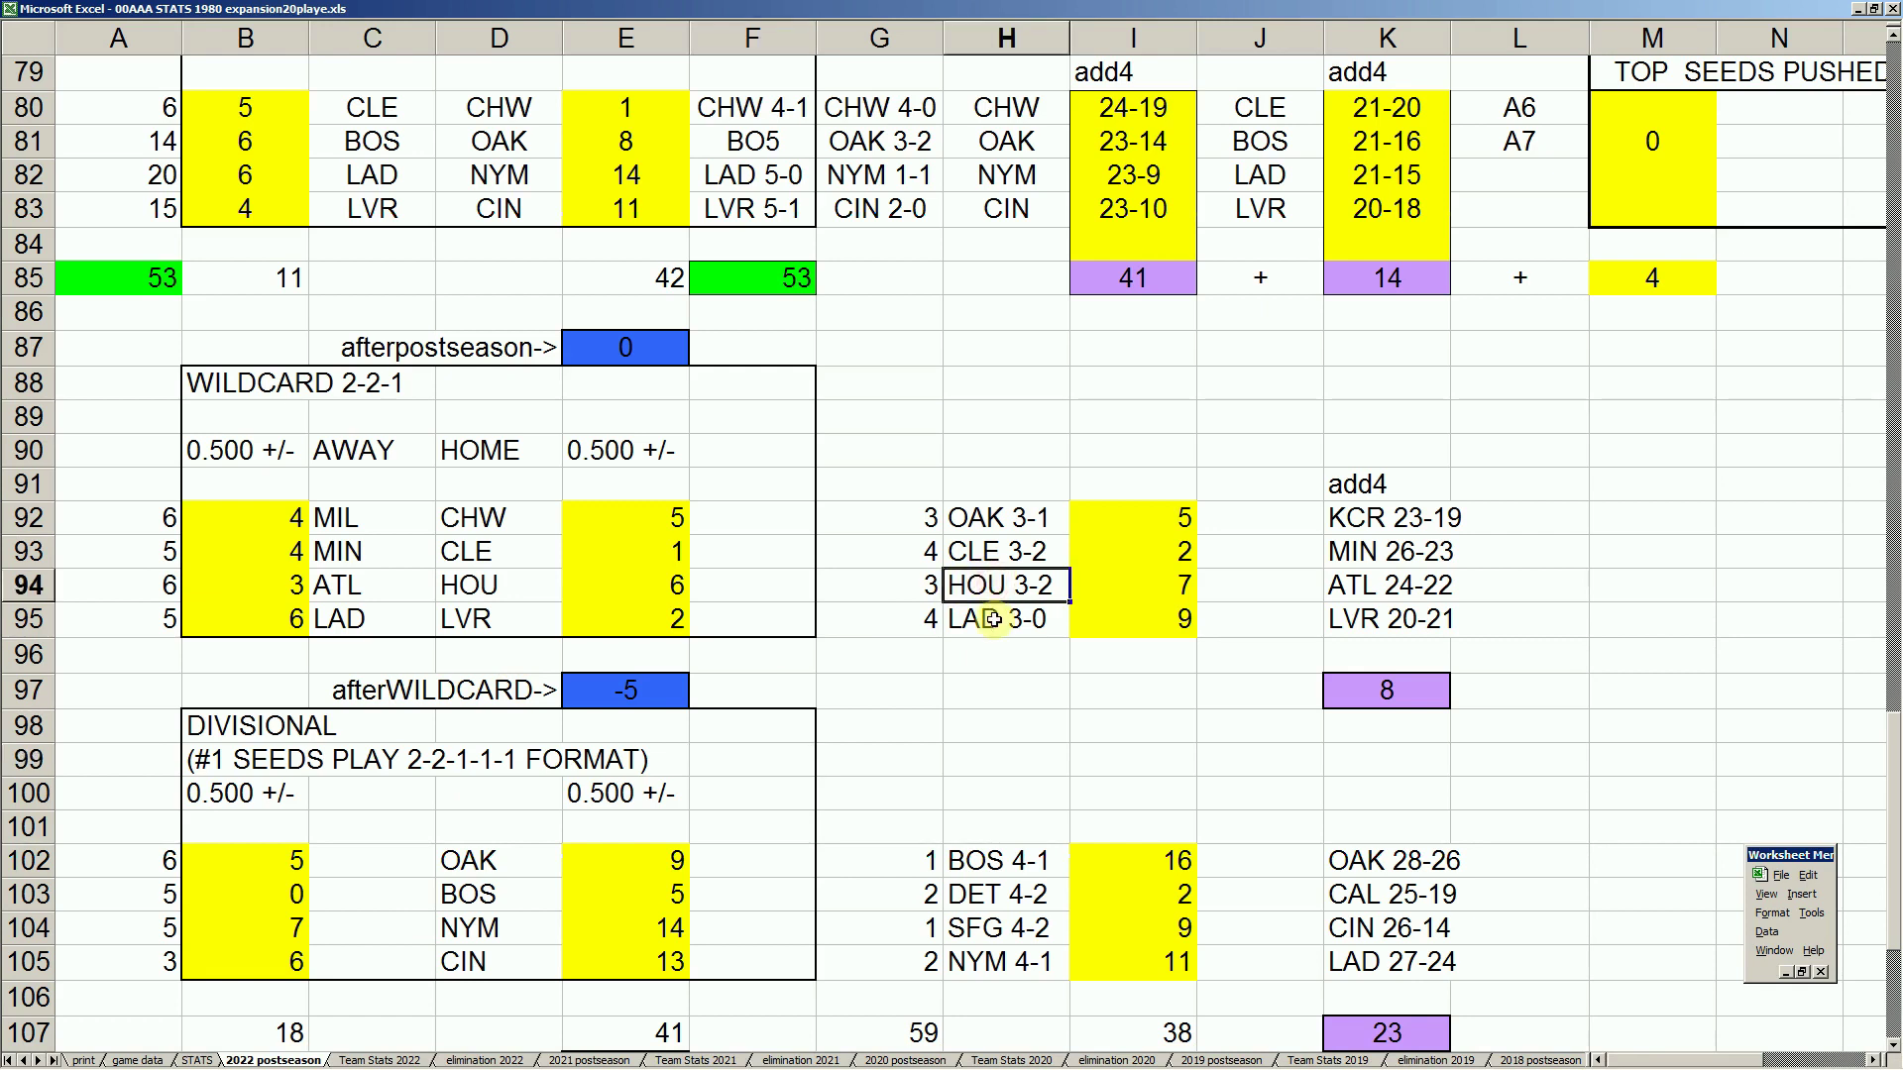
left_click(1179, 590)
left_click(1389, 592)
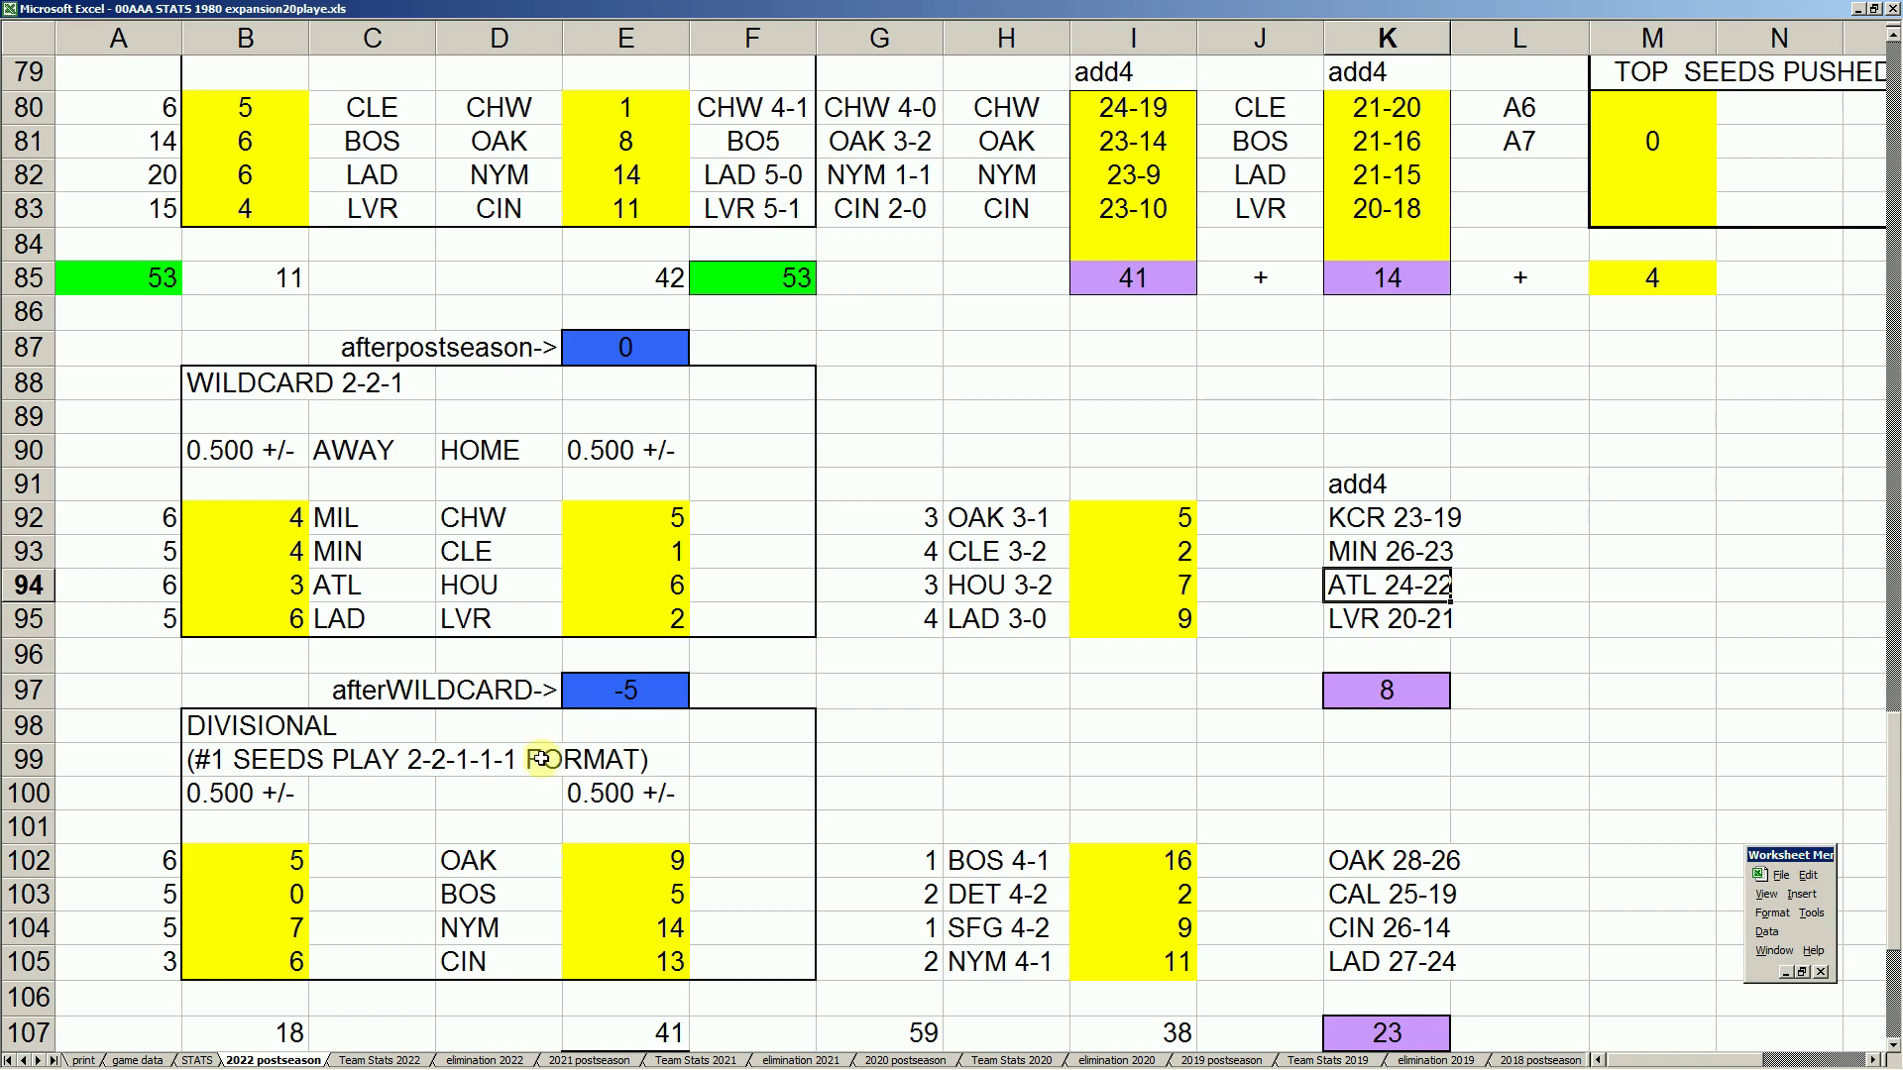
left_click(356, 959)
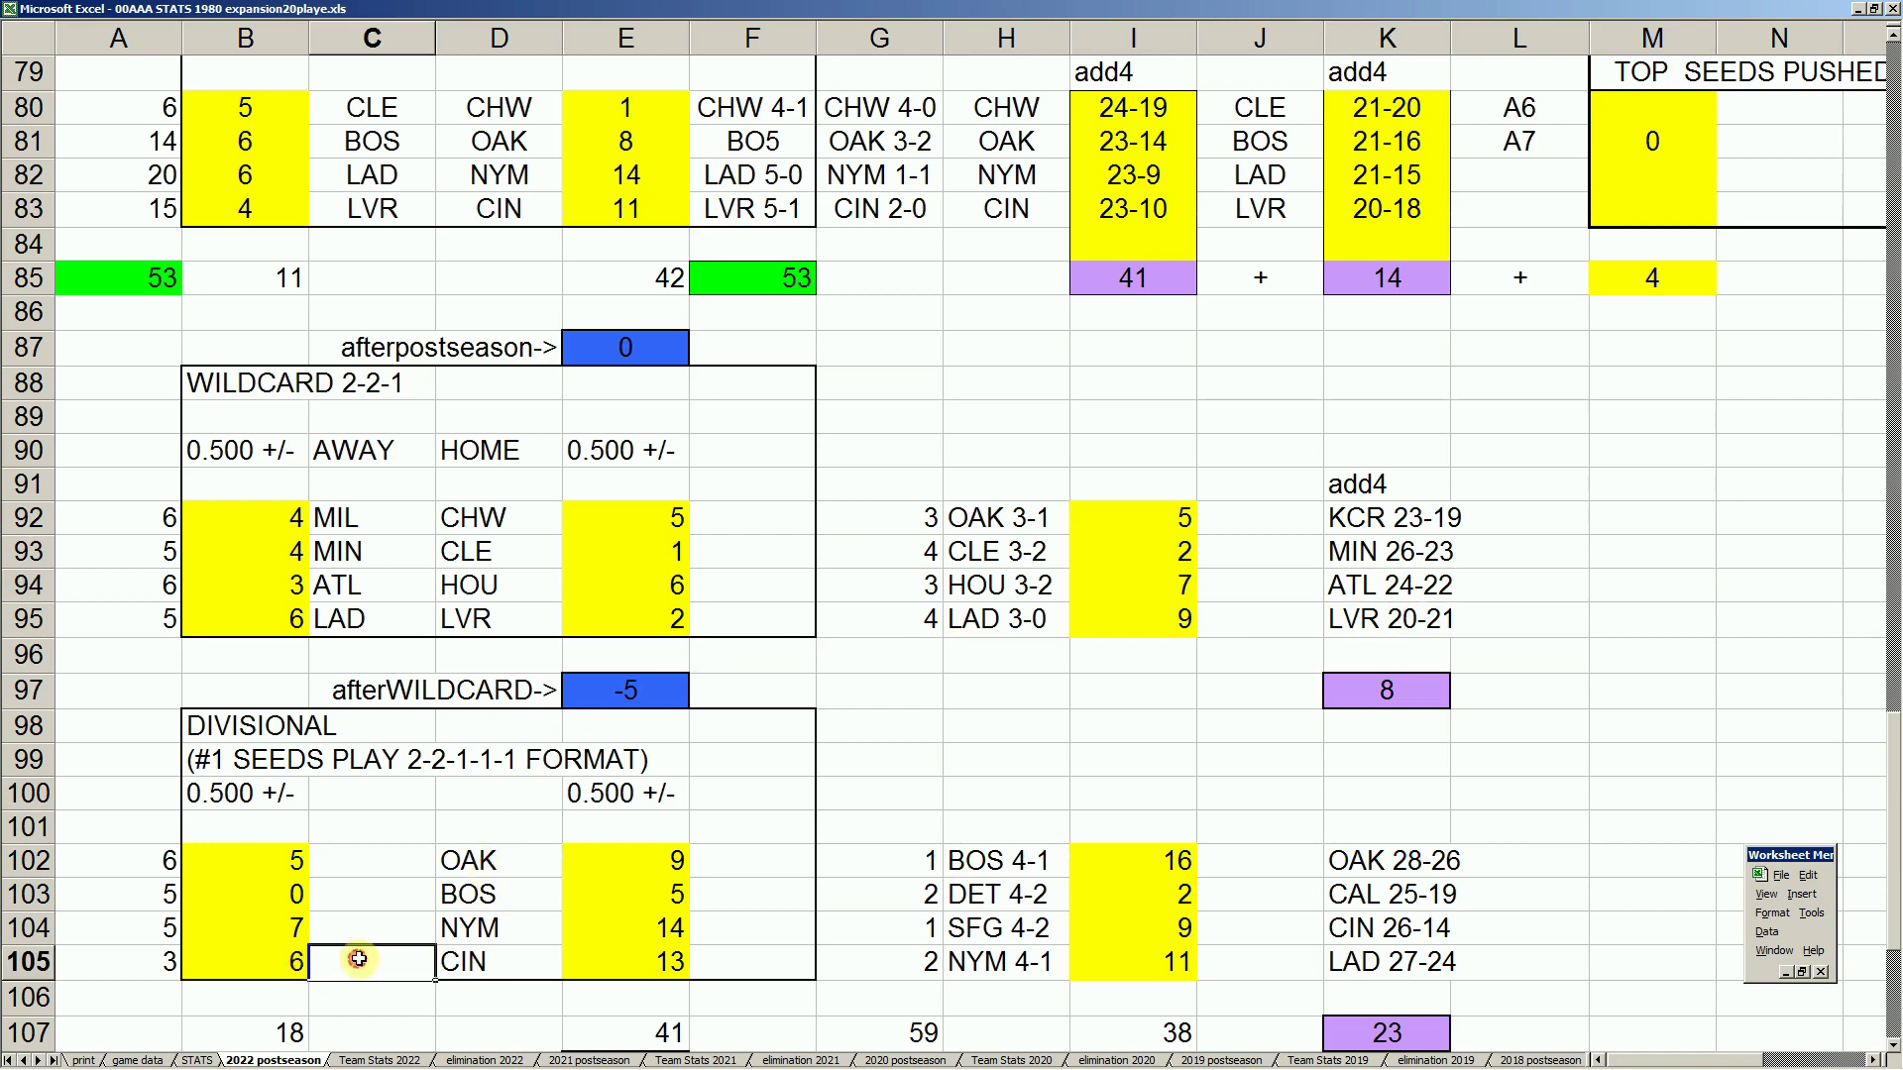
Enter HOU as CIN's divisional away opponent in C105 and LAD as NYM's away opponent in C104
type("HOU")
key("Up")
type("LAD")
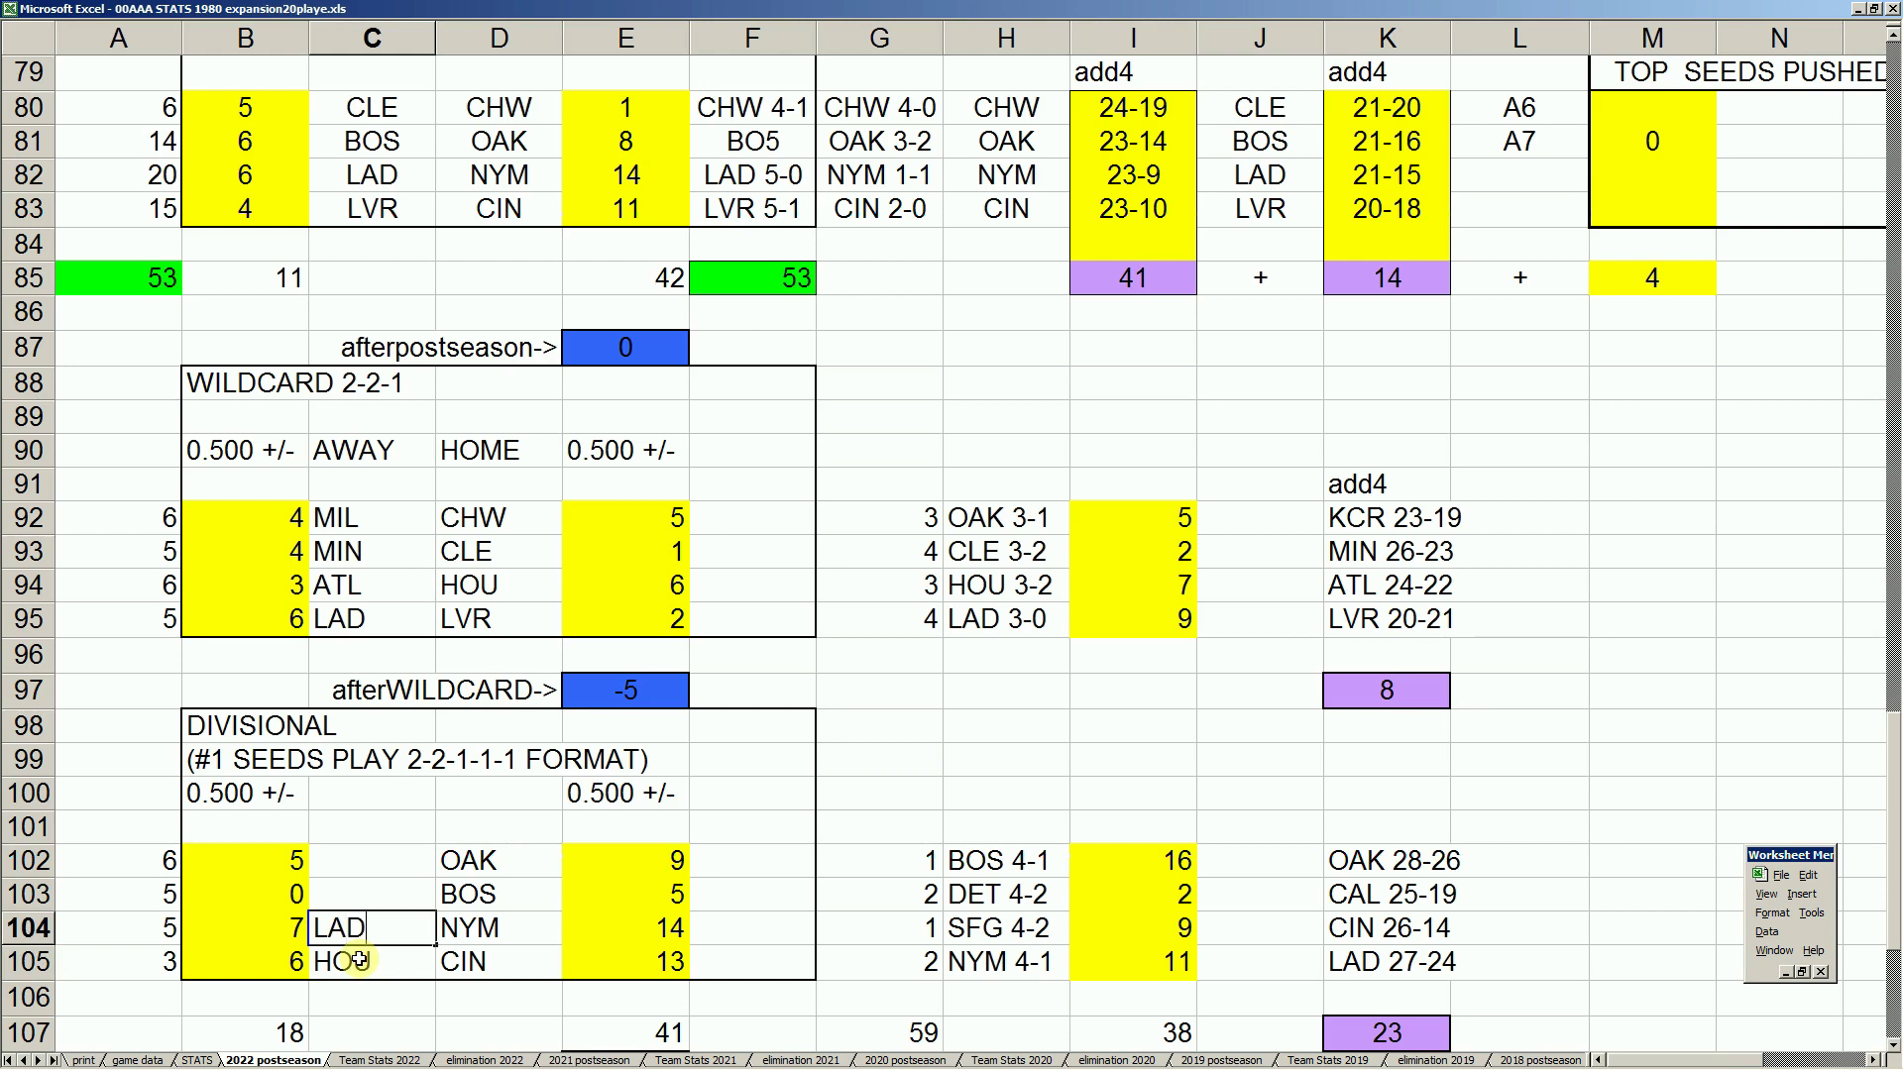
Set the divisional away 0.500 +/- values to 9 for LAD in B104 and 7 for HOU in B105
key("Left")
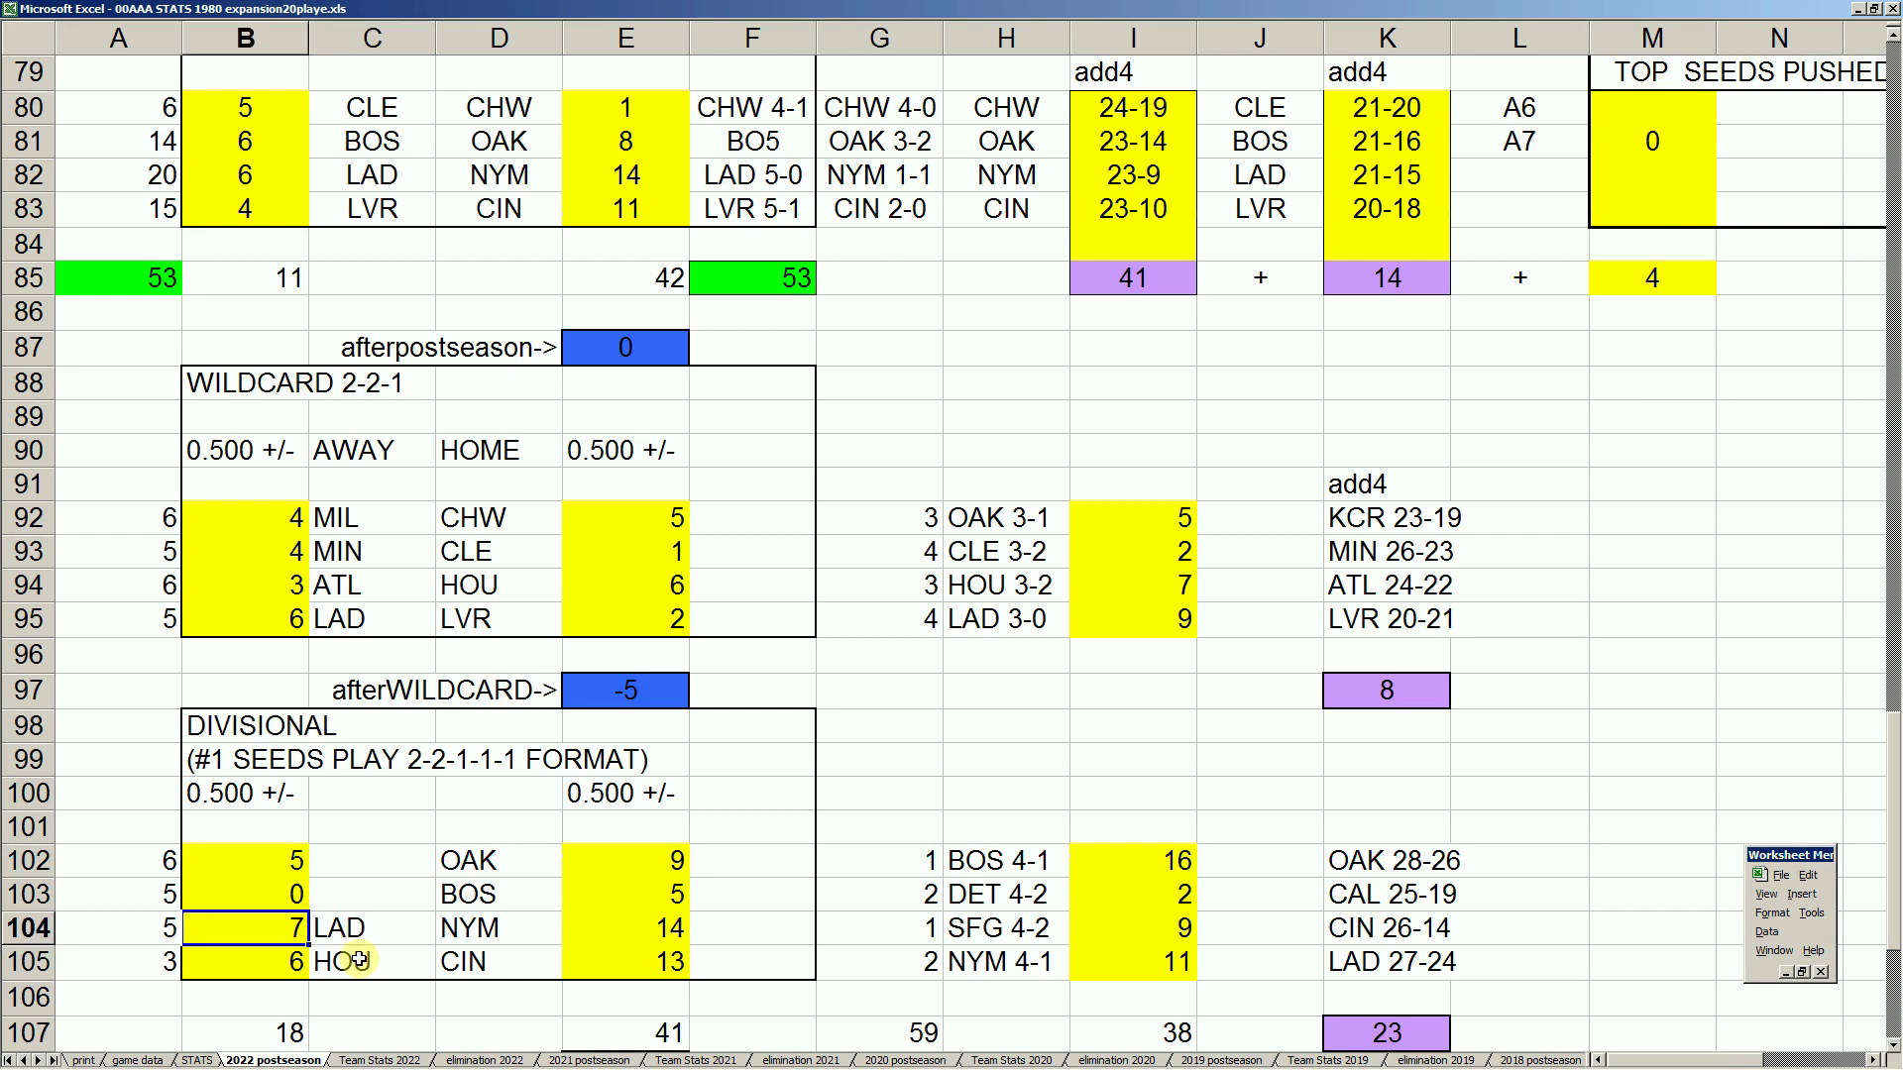
type("9")
key("Return")
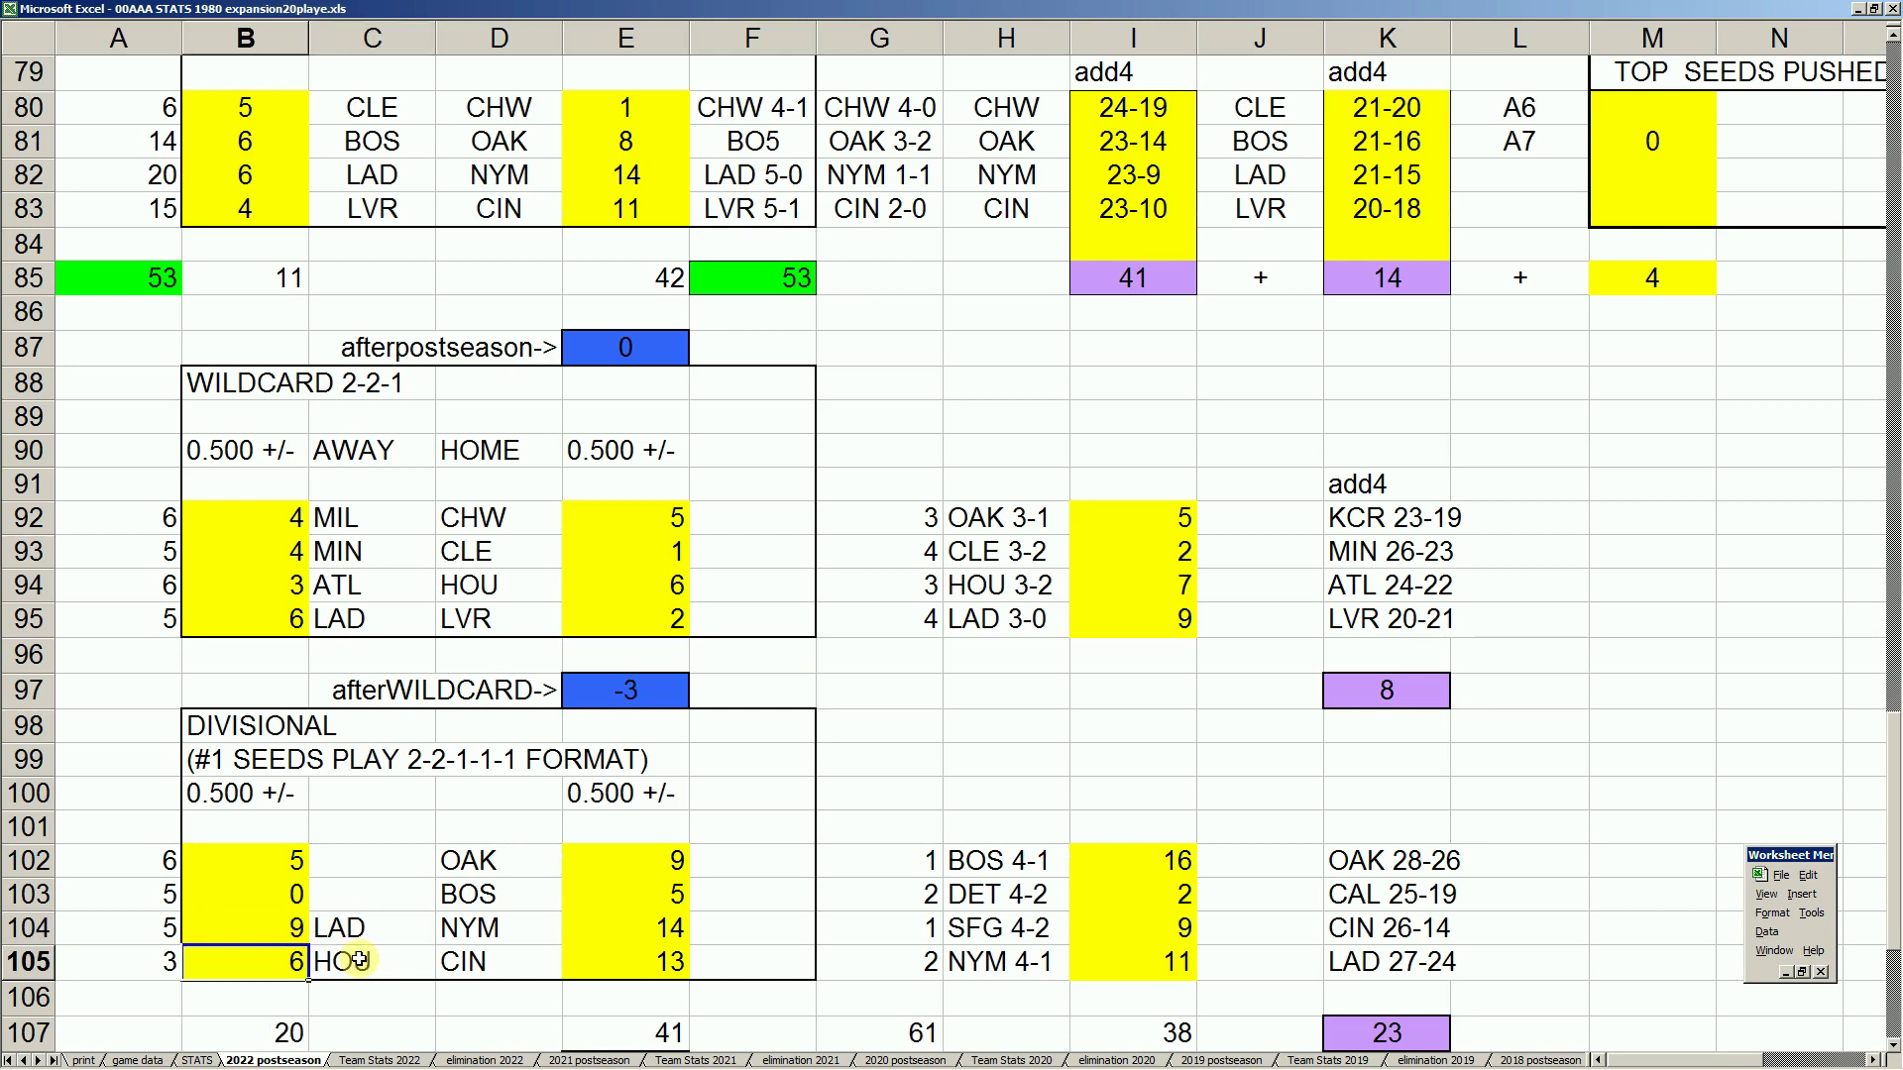
type("7")
key("Up")
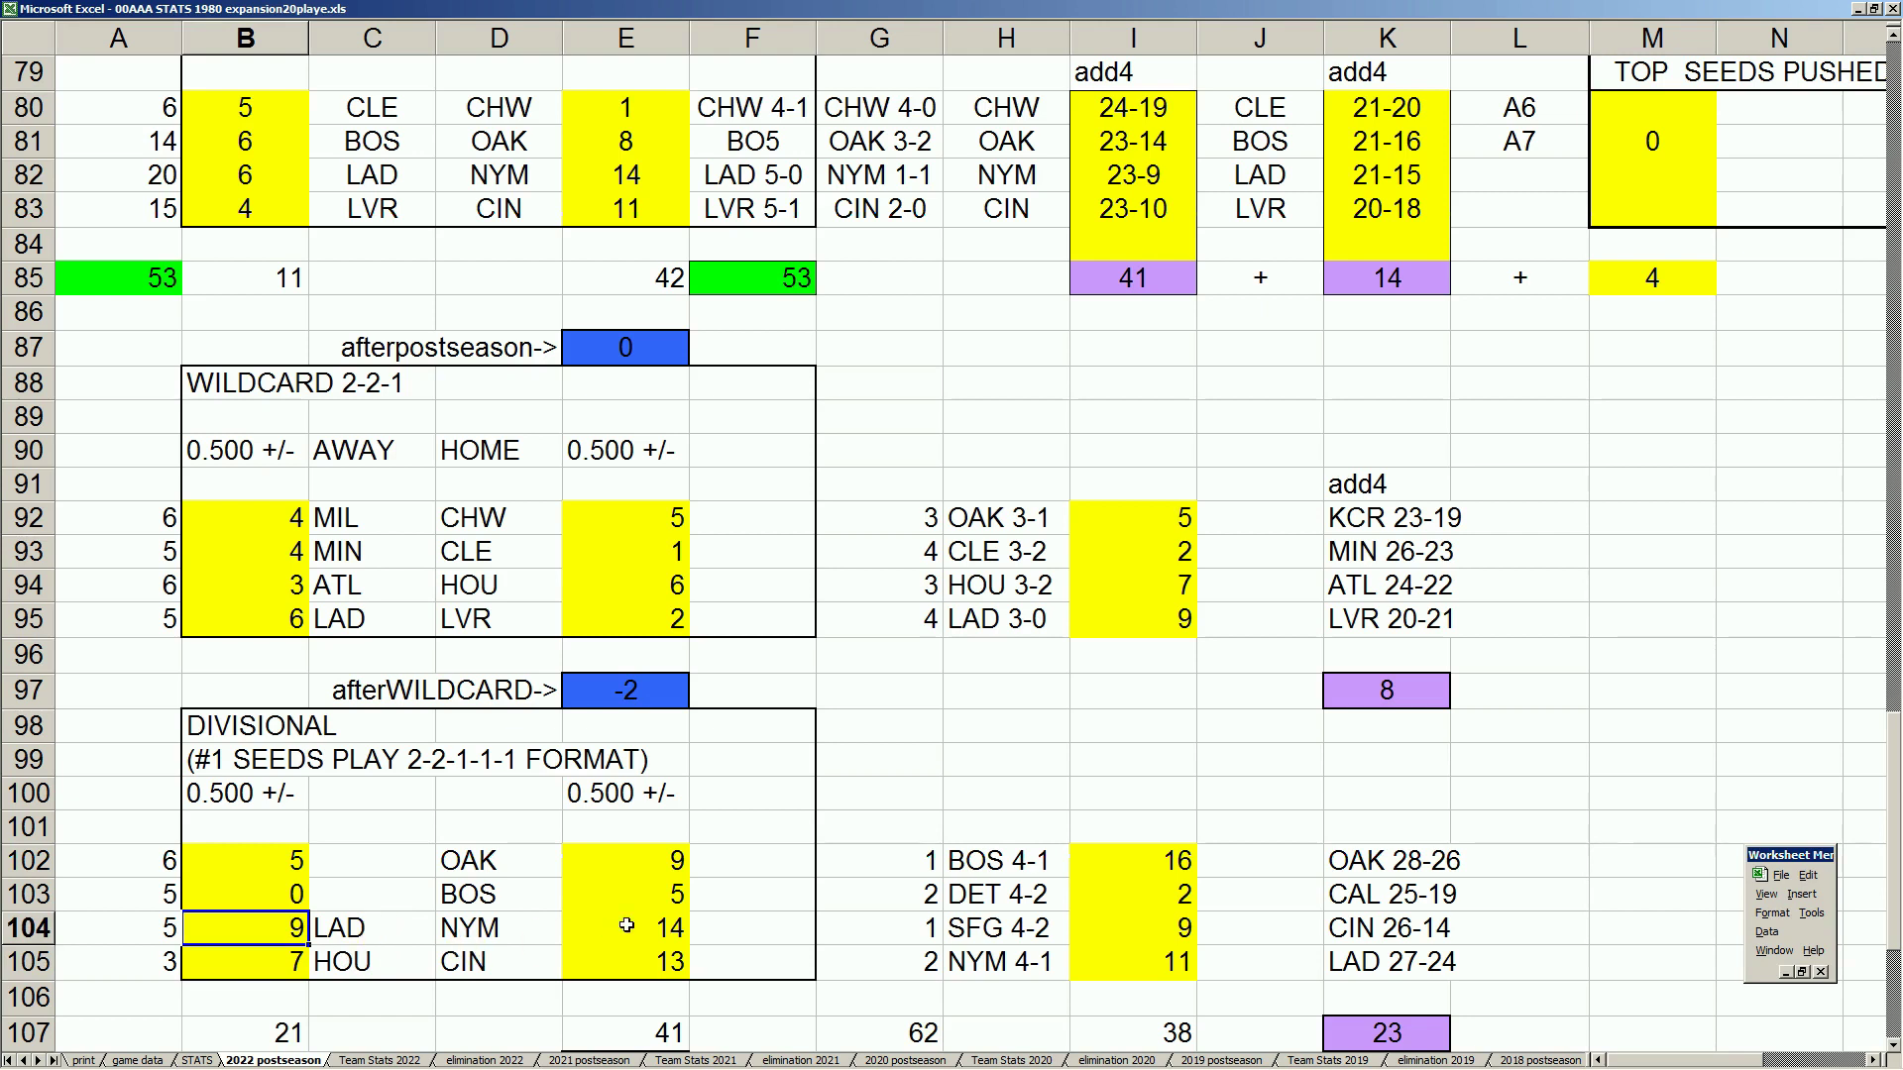
Review the LAD–NYM and HOU–CIN divisional pairings, and check OAK's matchup row with its empty away cell
left_click(357, 929)
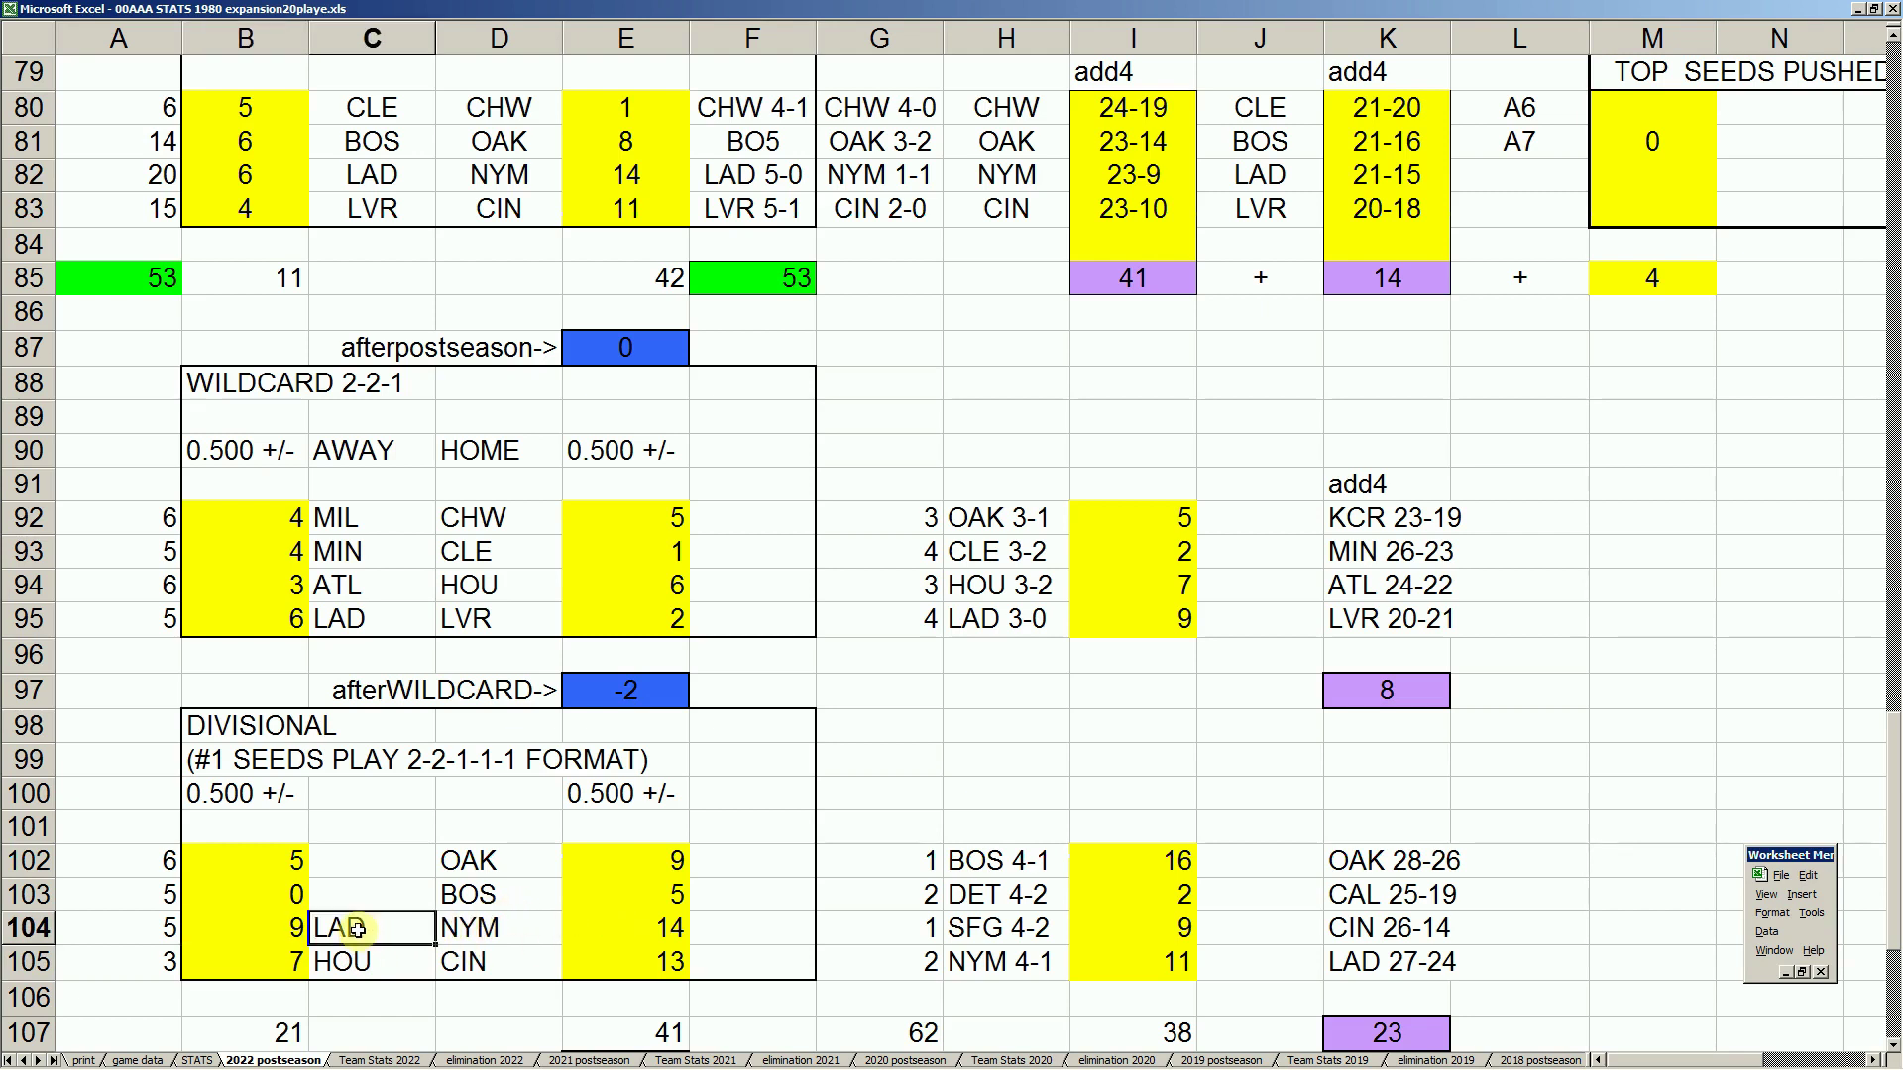
left_click(506, 930)
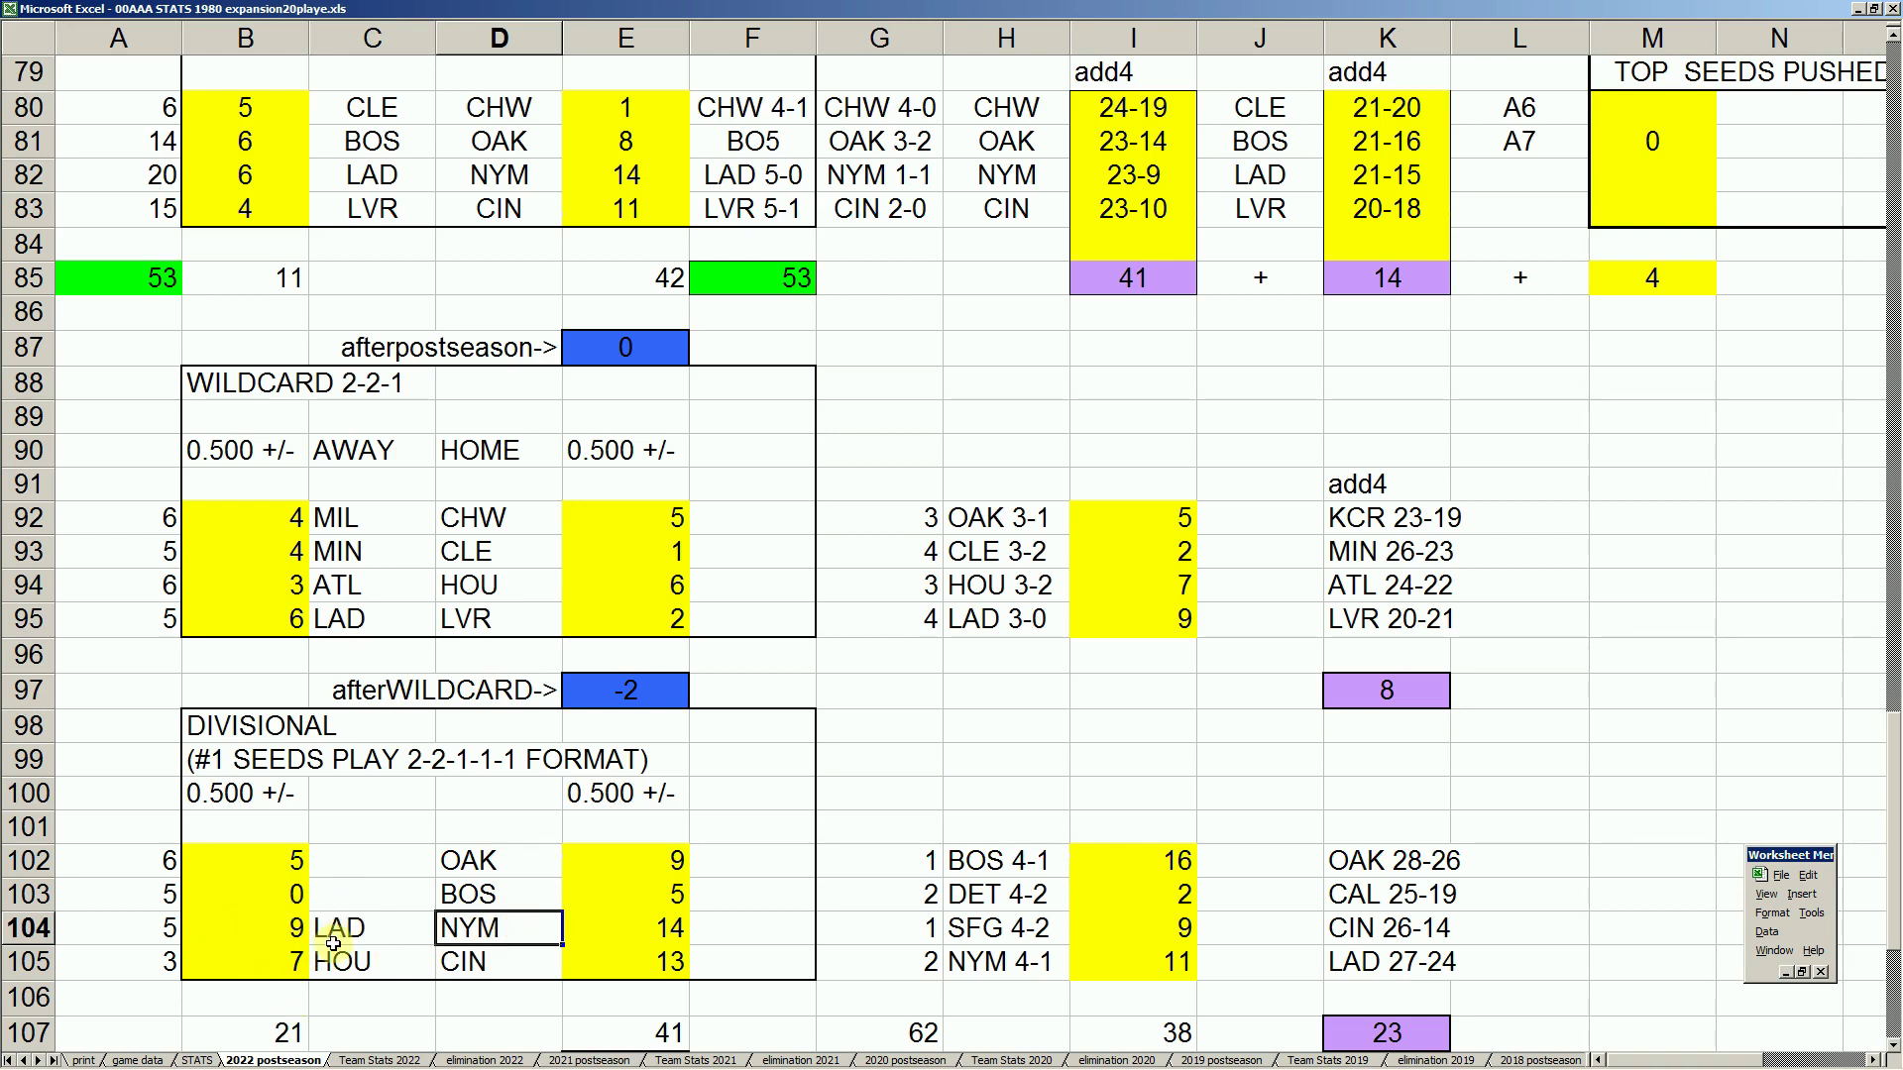
left_click(441, 963)
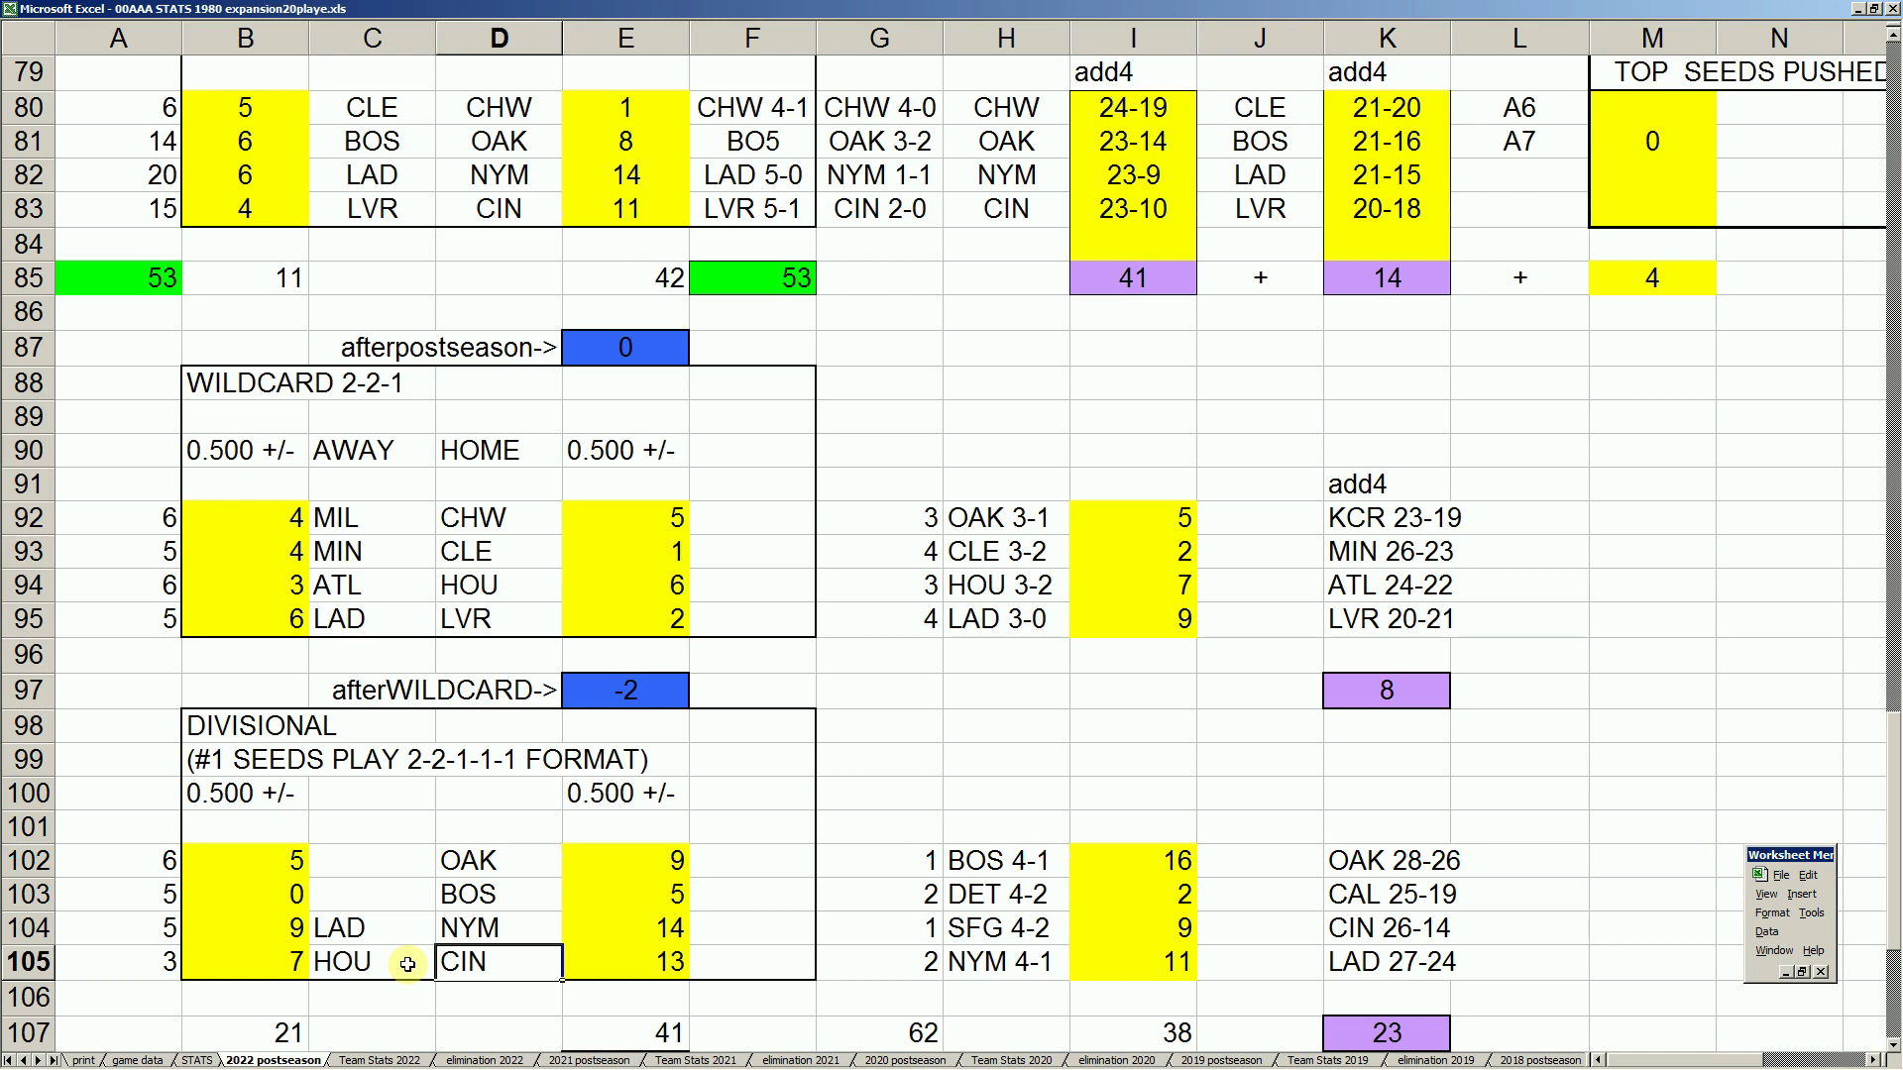
left_click_drag(342, 929, 436, 947)
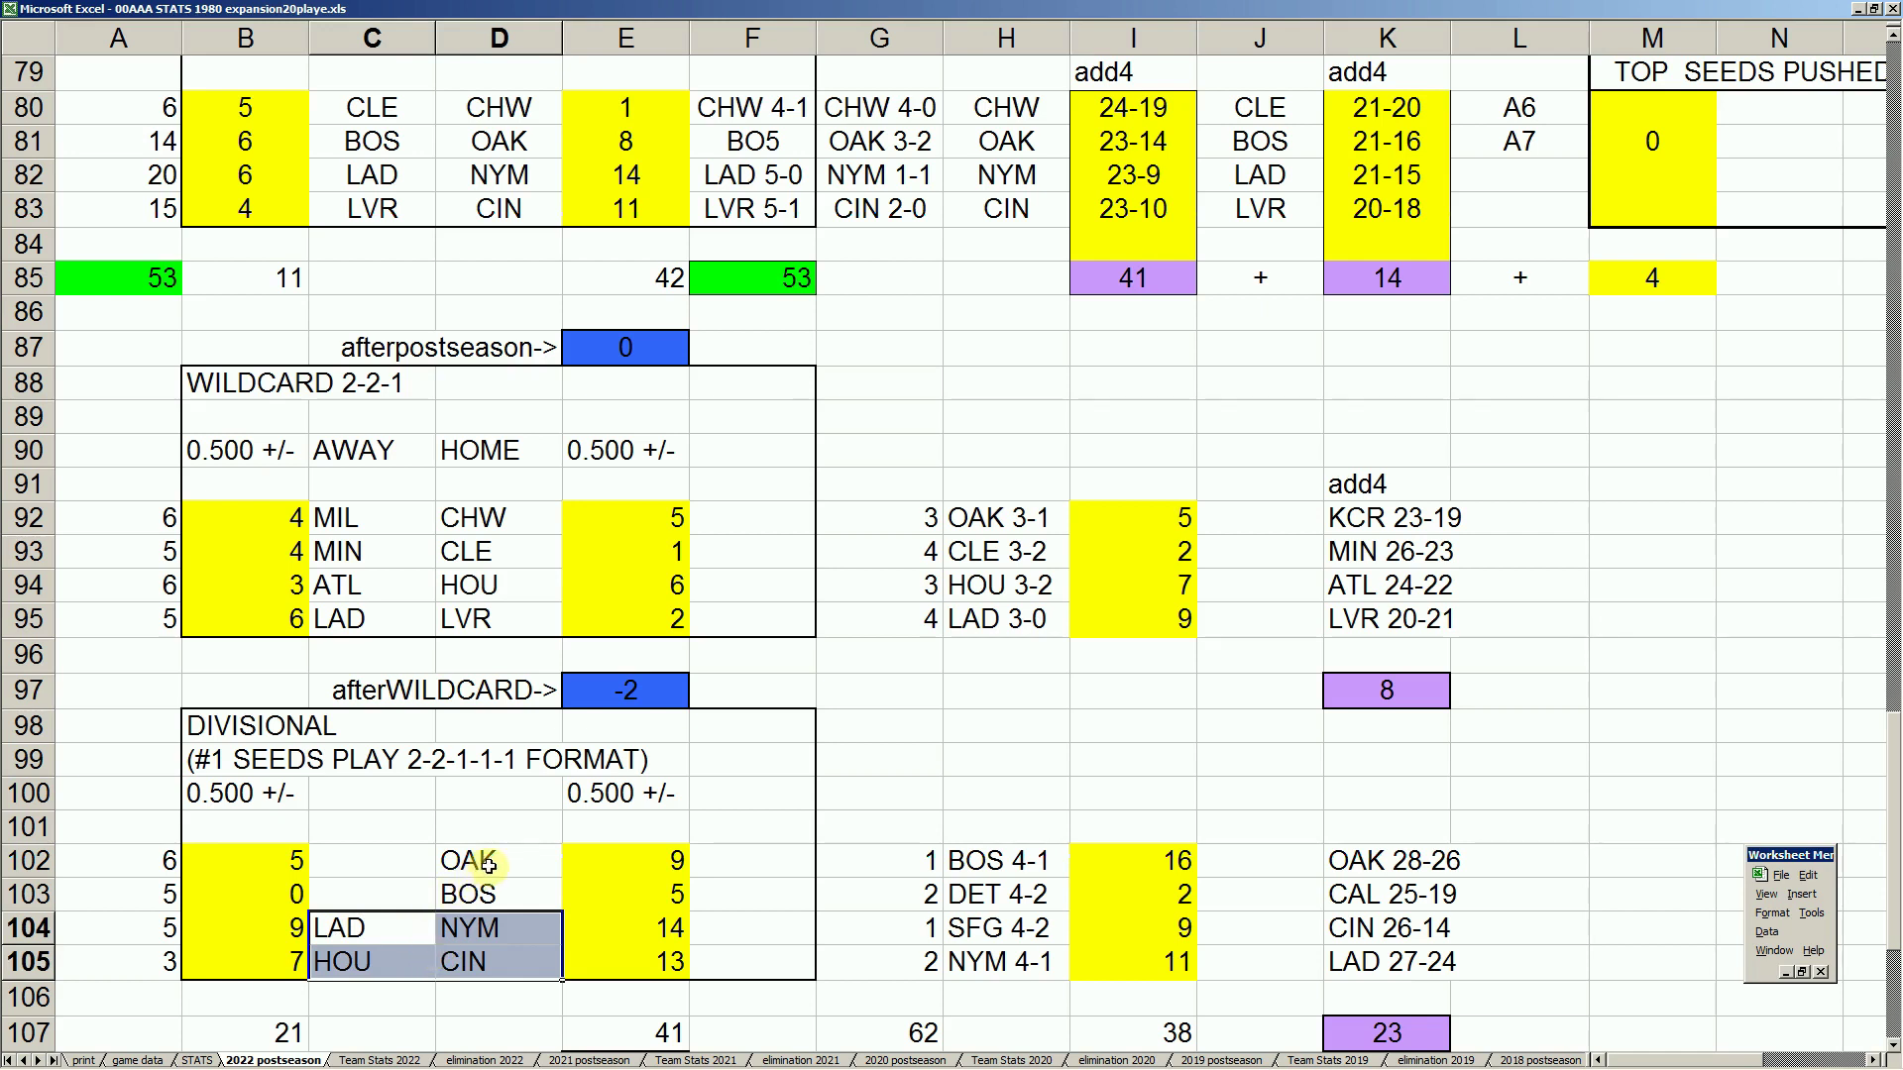
left_click(412, 864)
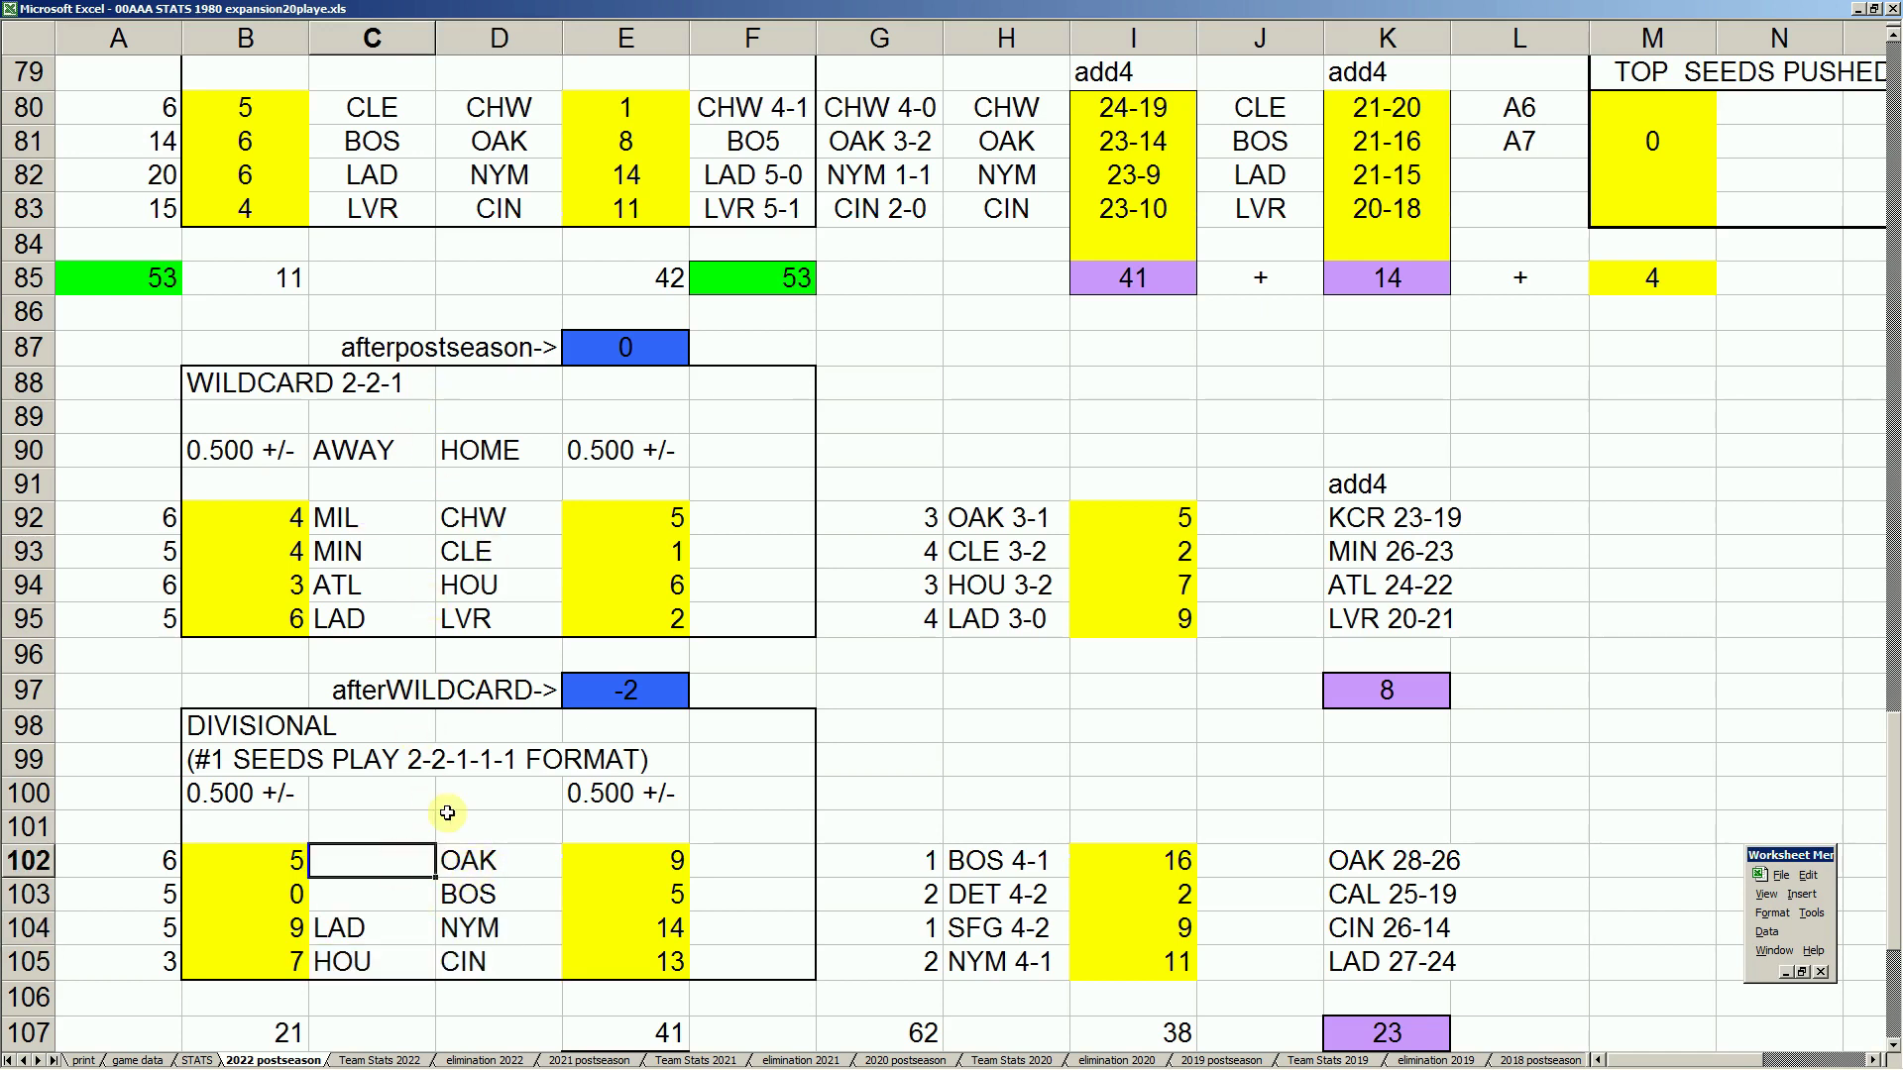
left_click(496, 860)
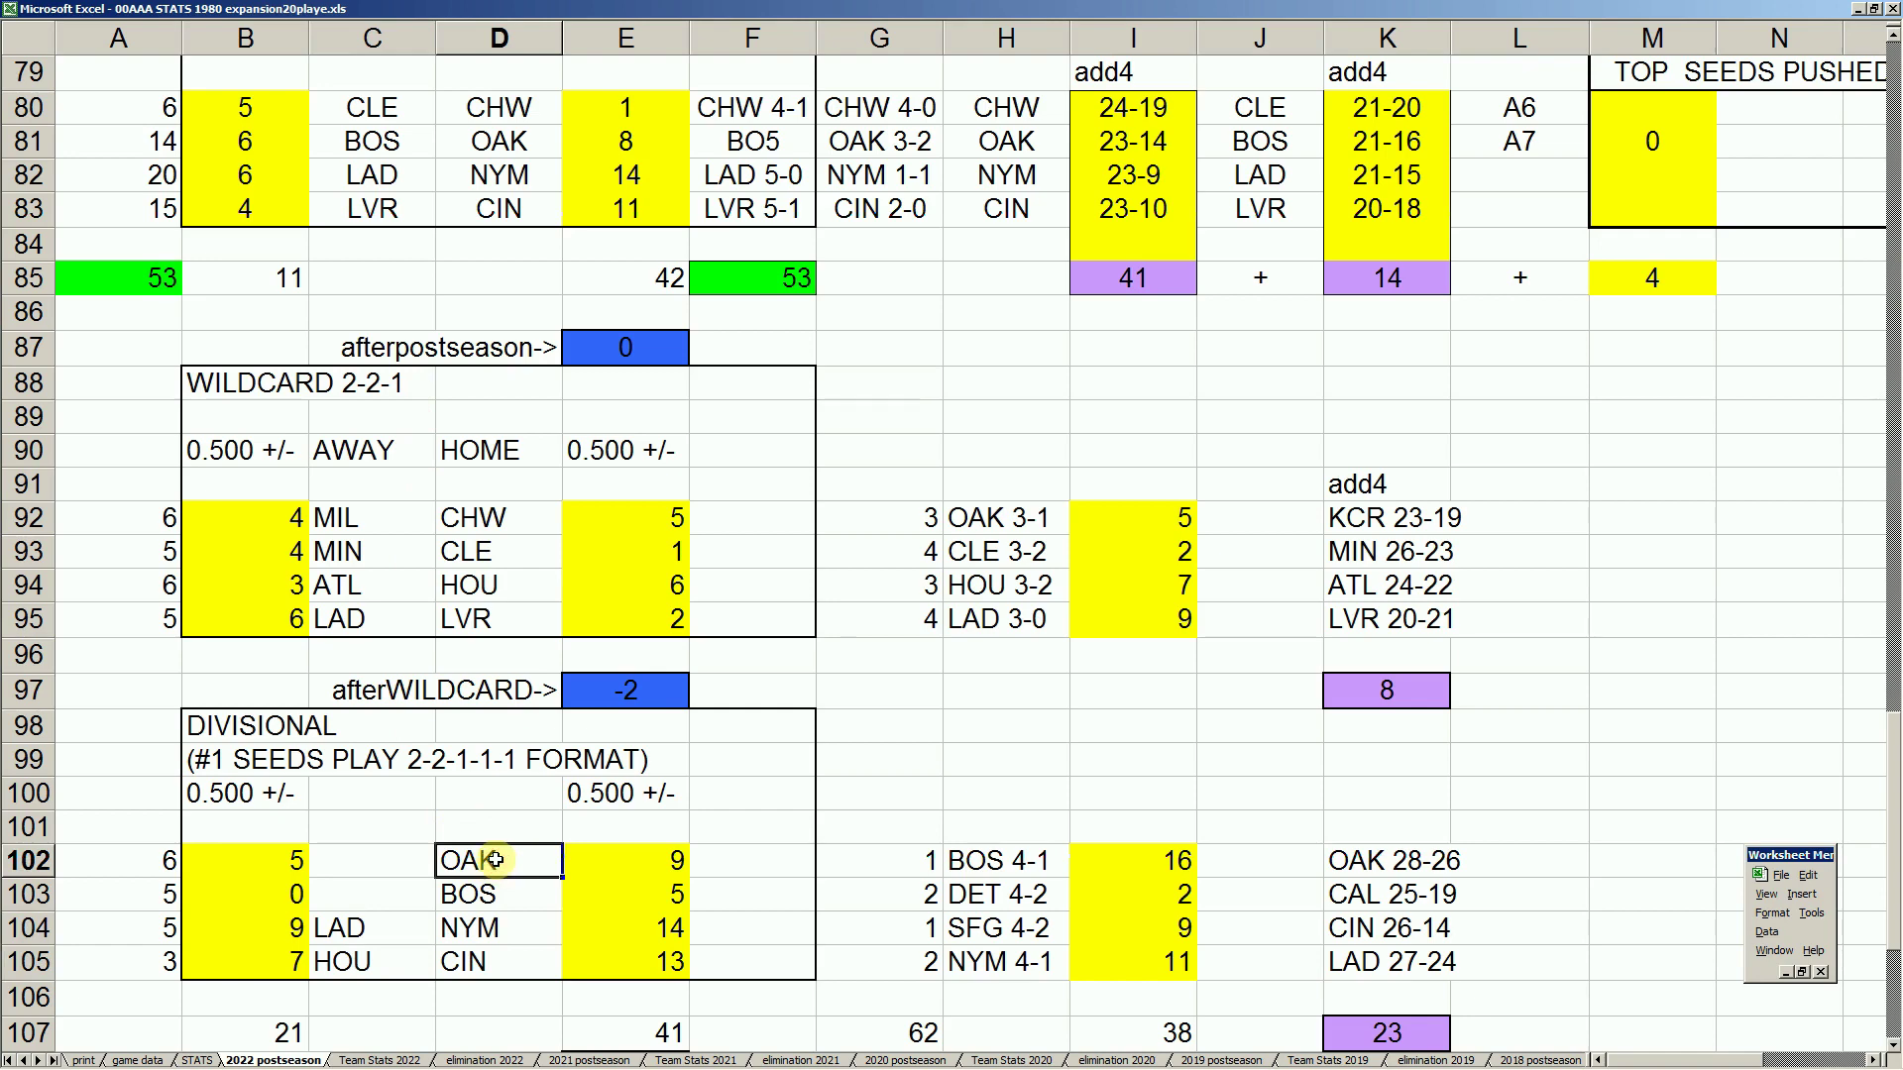